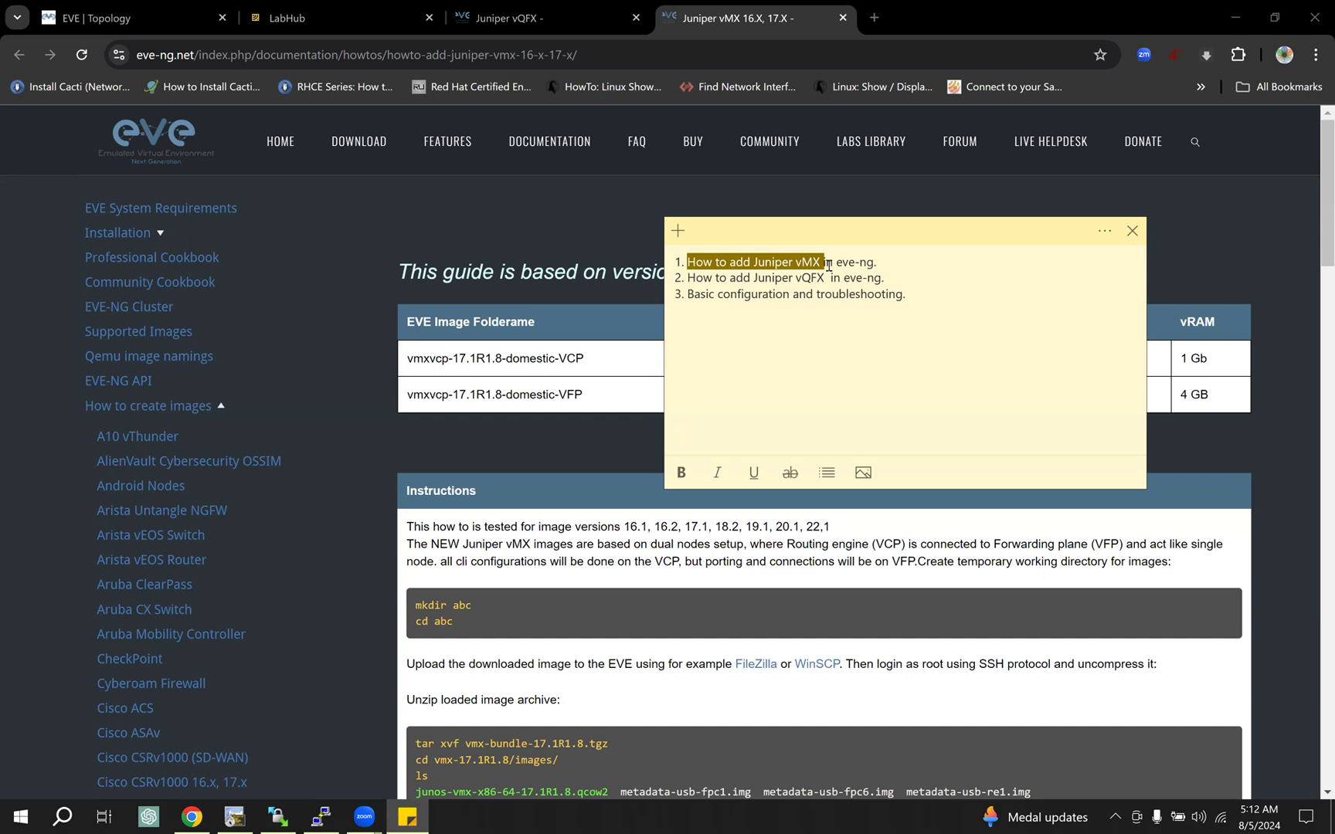
Step: Review the sticky note's agenda on adding Juniper vMX and vQFX in eve-ng and on basic configuration and troubleshooting
drag(881, 263, 678, 264)
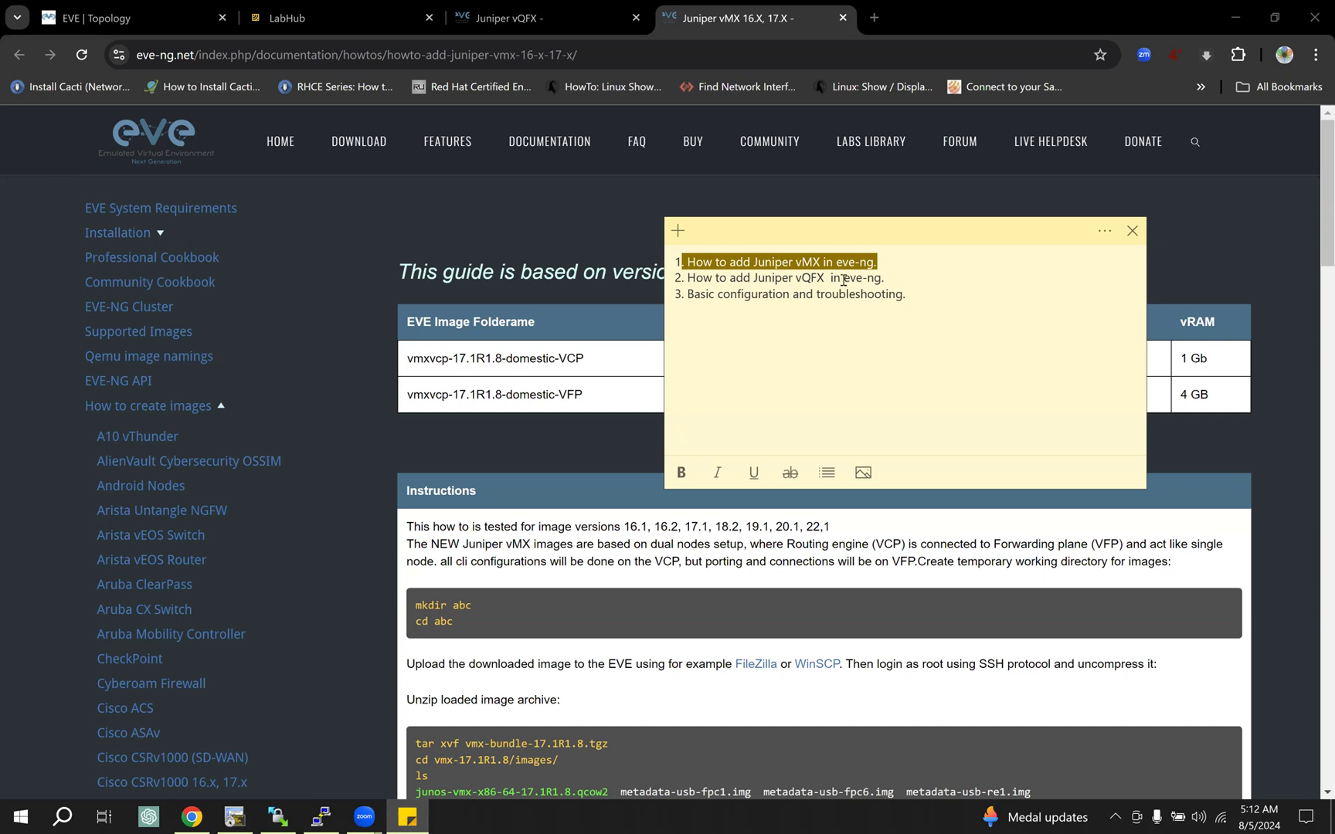
drag(887, 278, 911, 296)
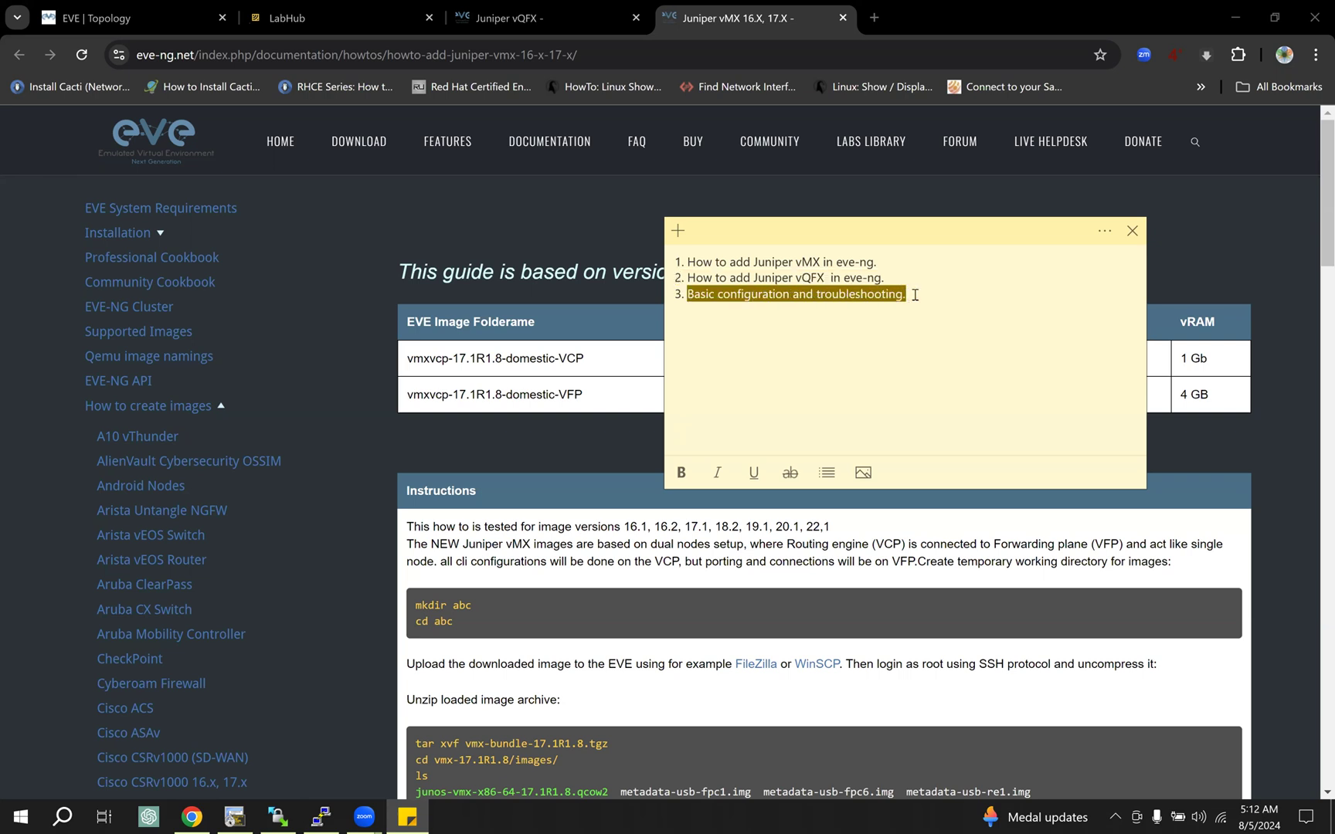
click(915, 294)
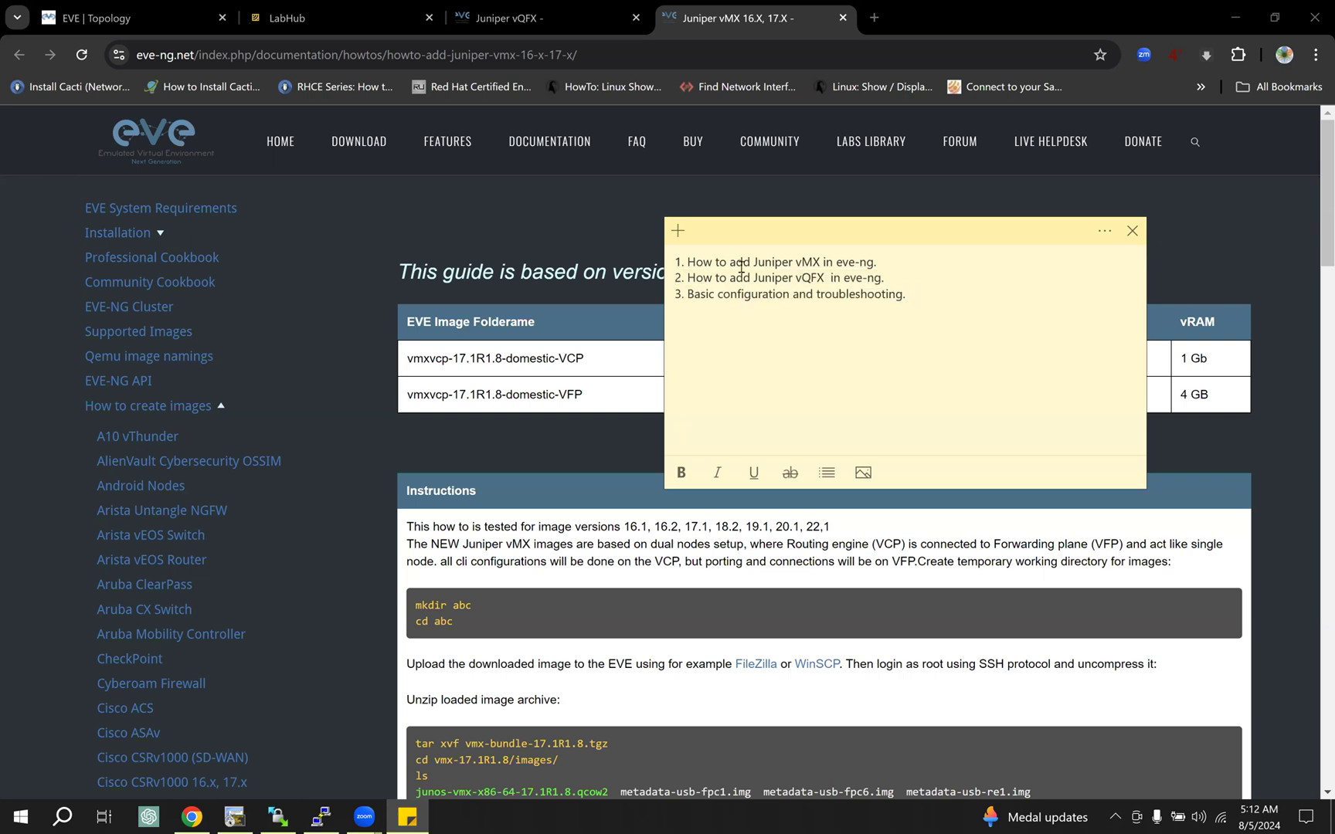
drag(889, 278, 774, 265)
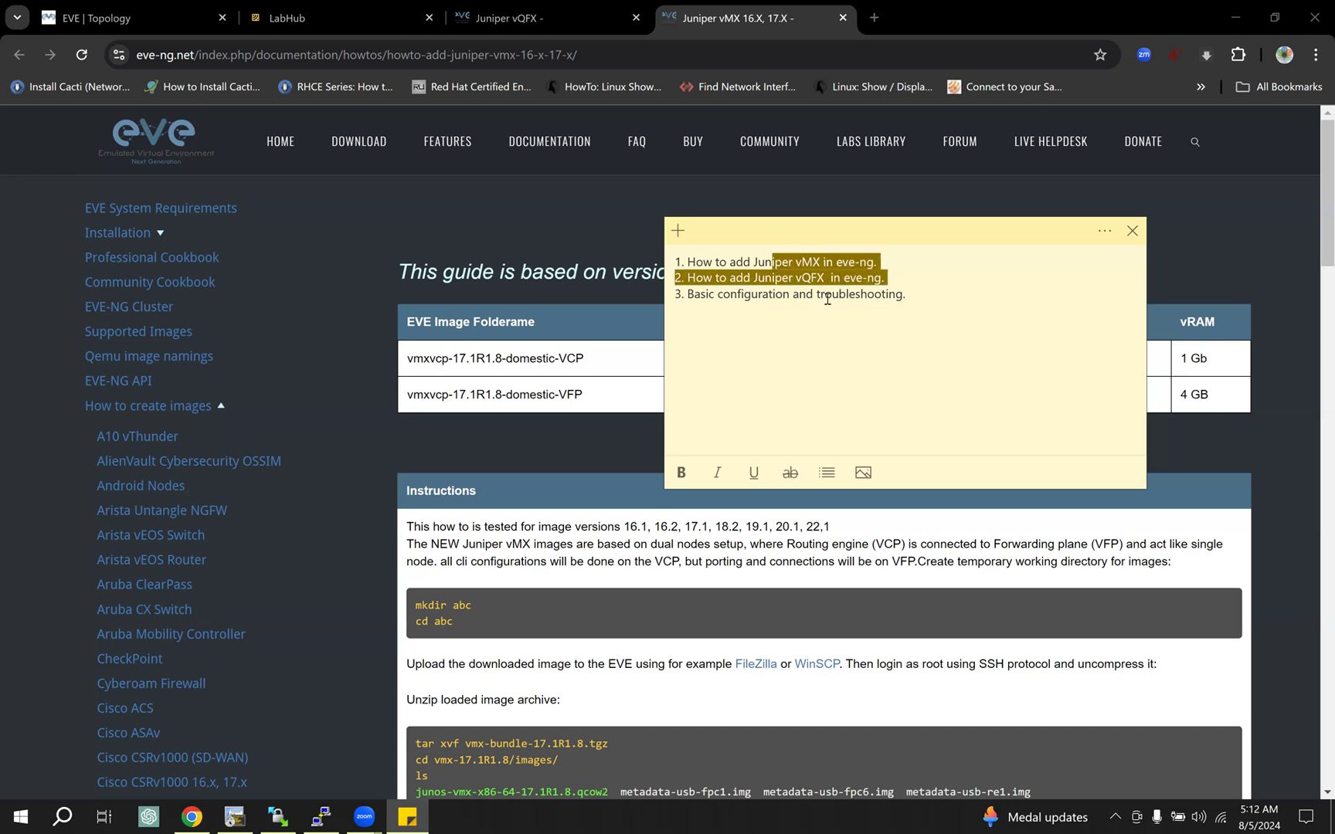
drag(912, 294, 698, 294)
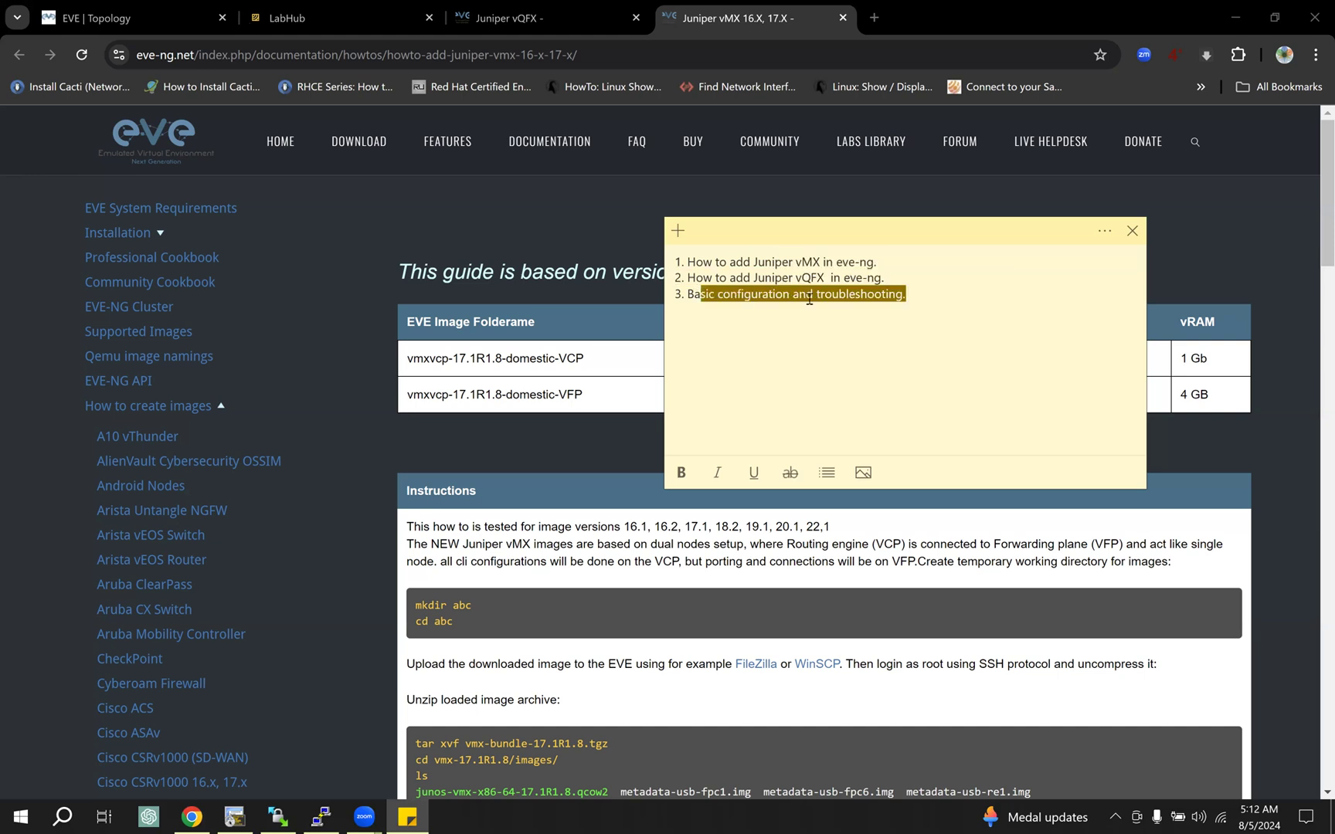
Step: Open the EVE lab topology and examine the vMX VCP/VFP pairs and the vQFX RE/PFE pairs
click(132, 11)
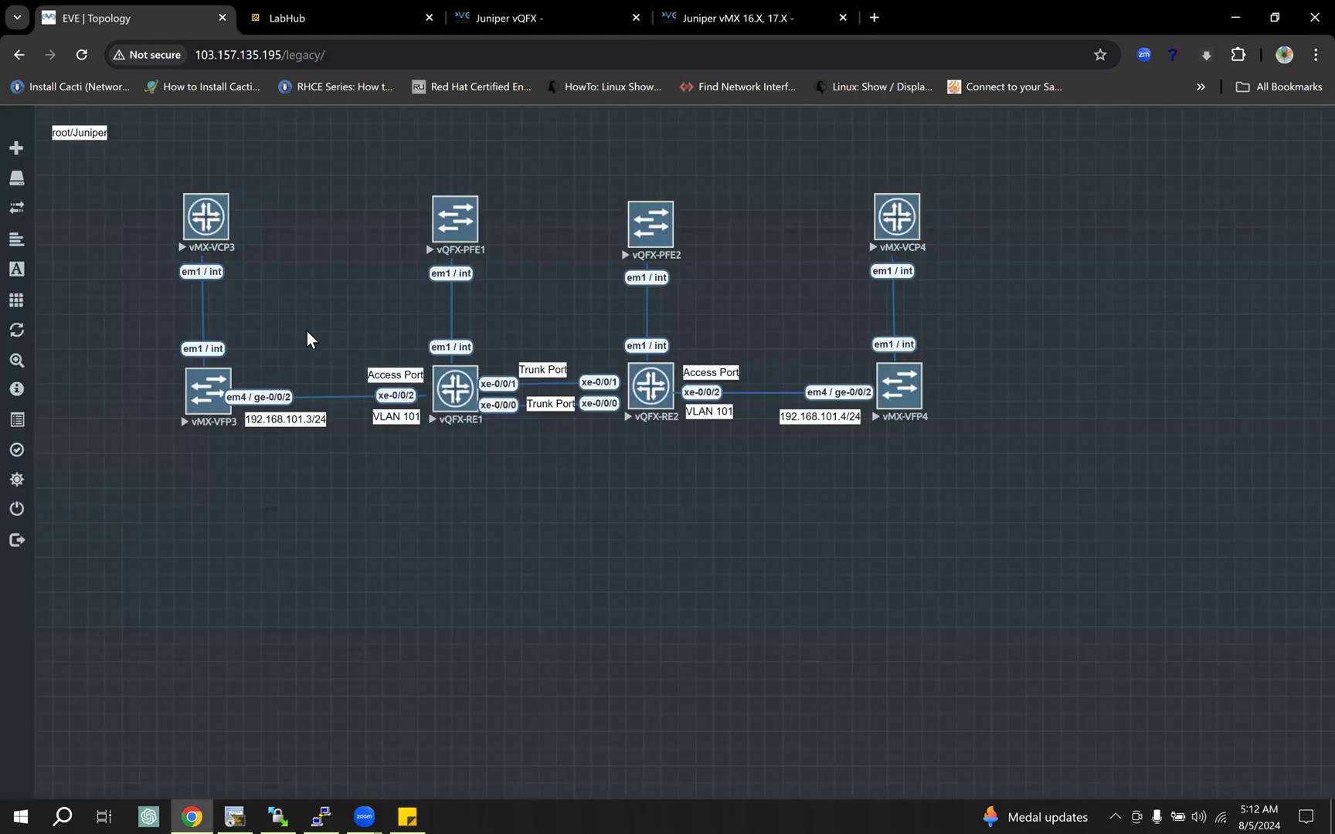
drag(168, 193, 223, 443)
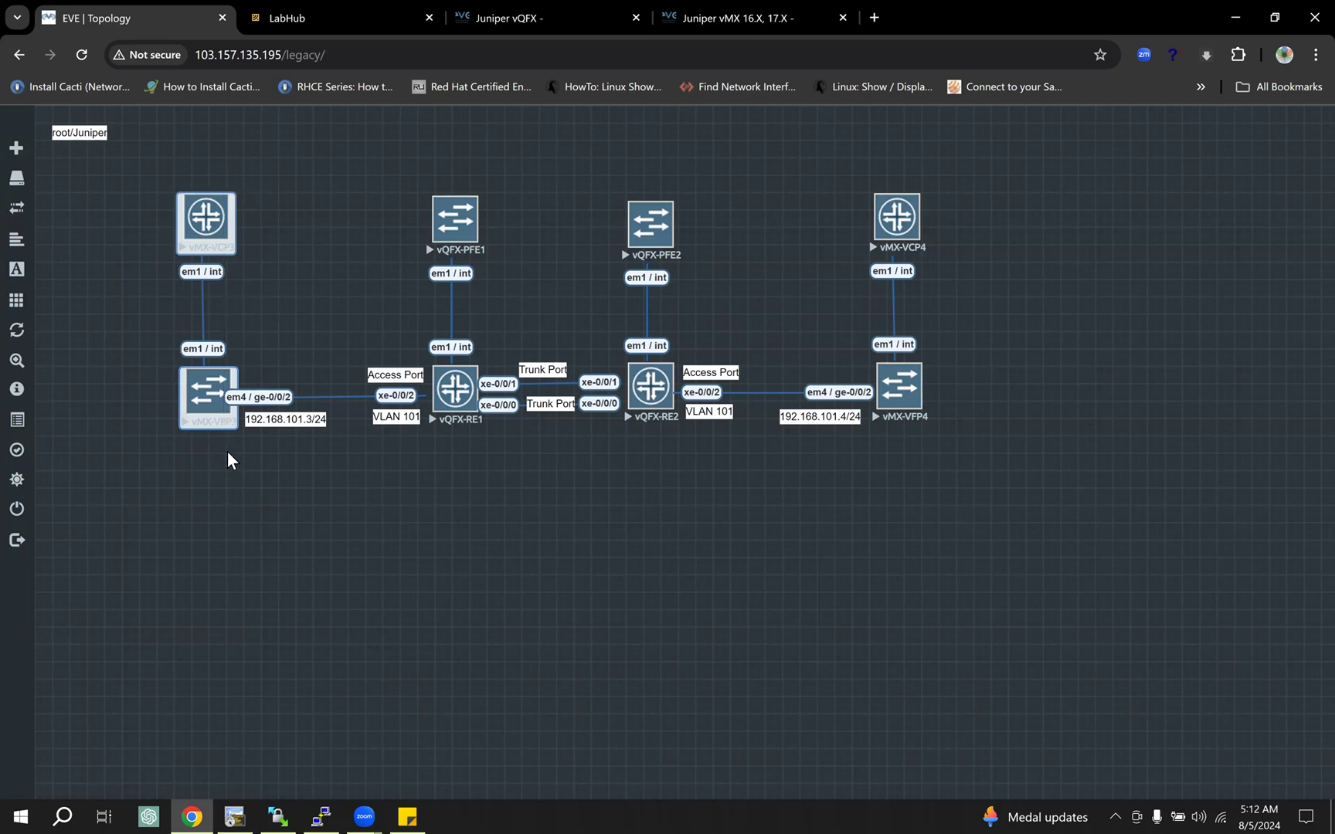
click(227, 452)
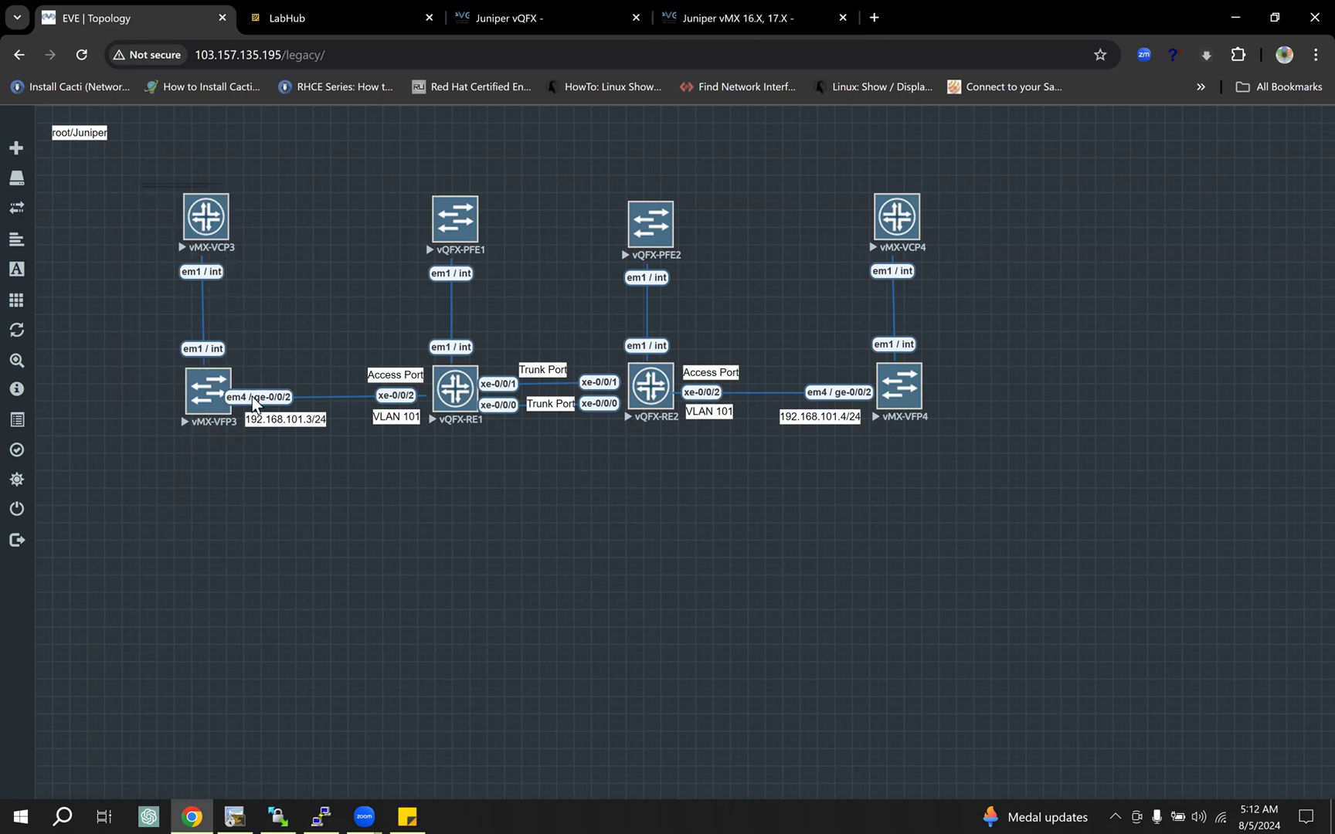
drag(249, 244, 251, 460)
drag(858, 165, 930, 451)
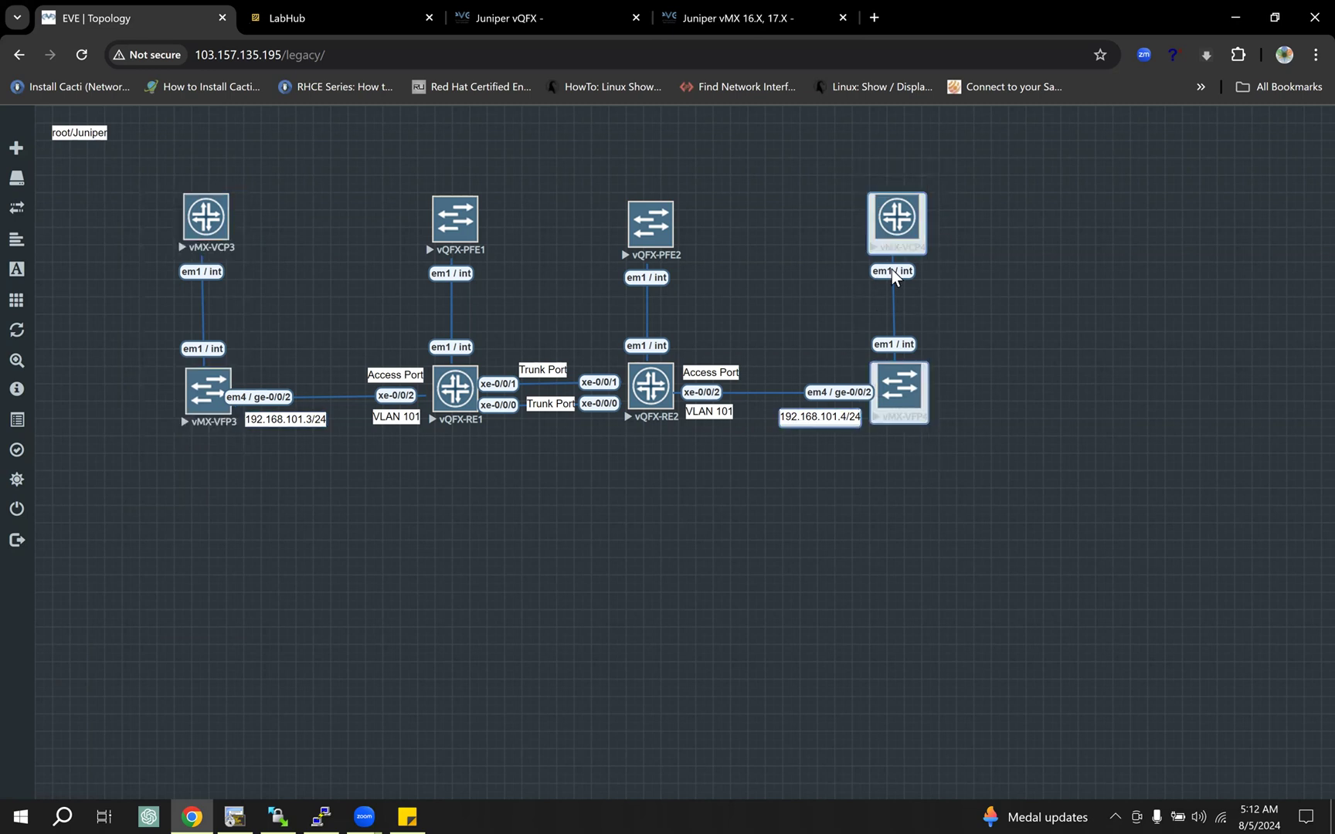
drag(401, 175, 697, 442)
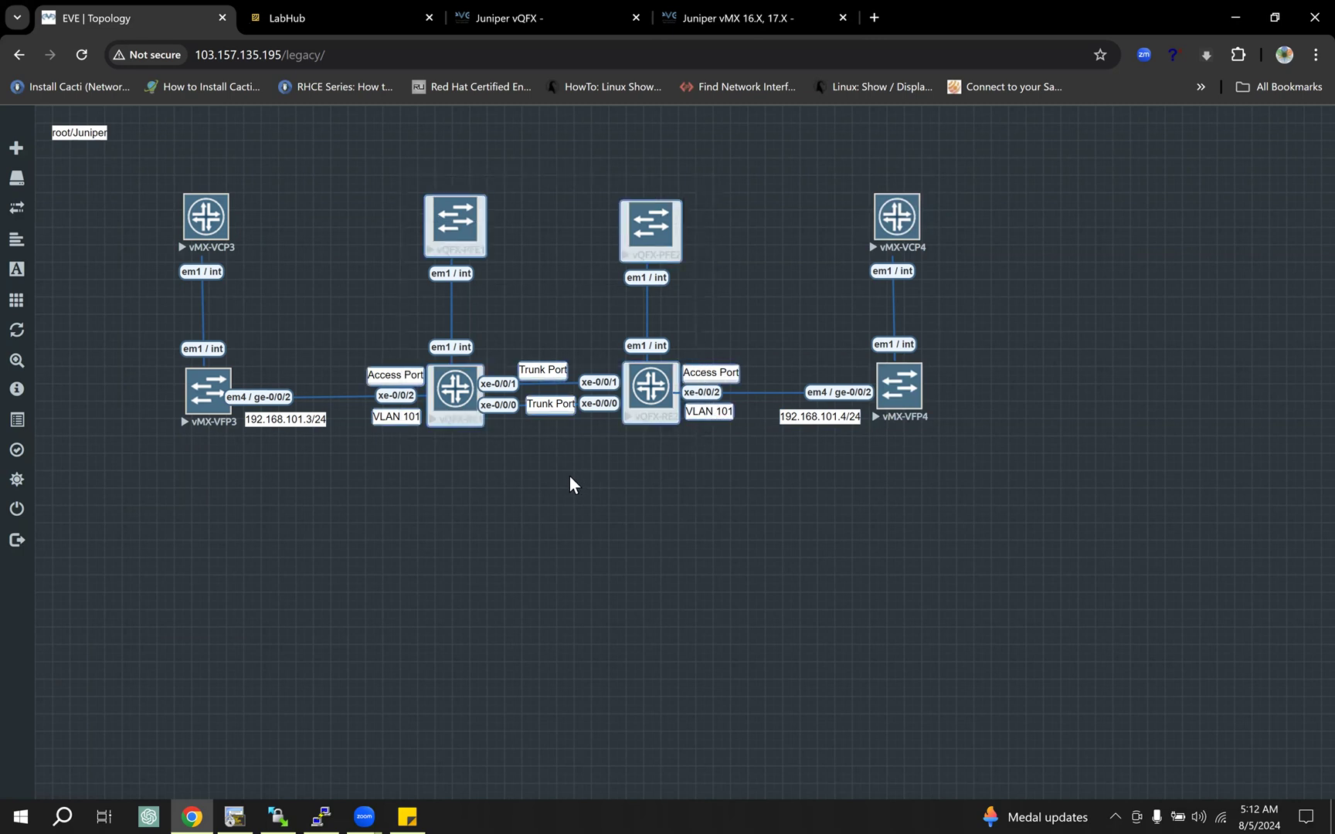
click(572, 485)
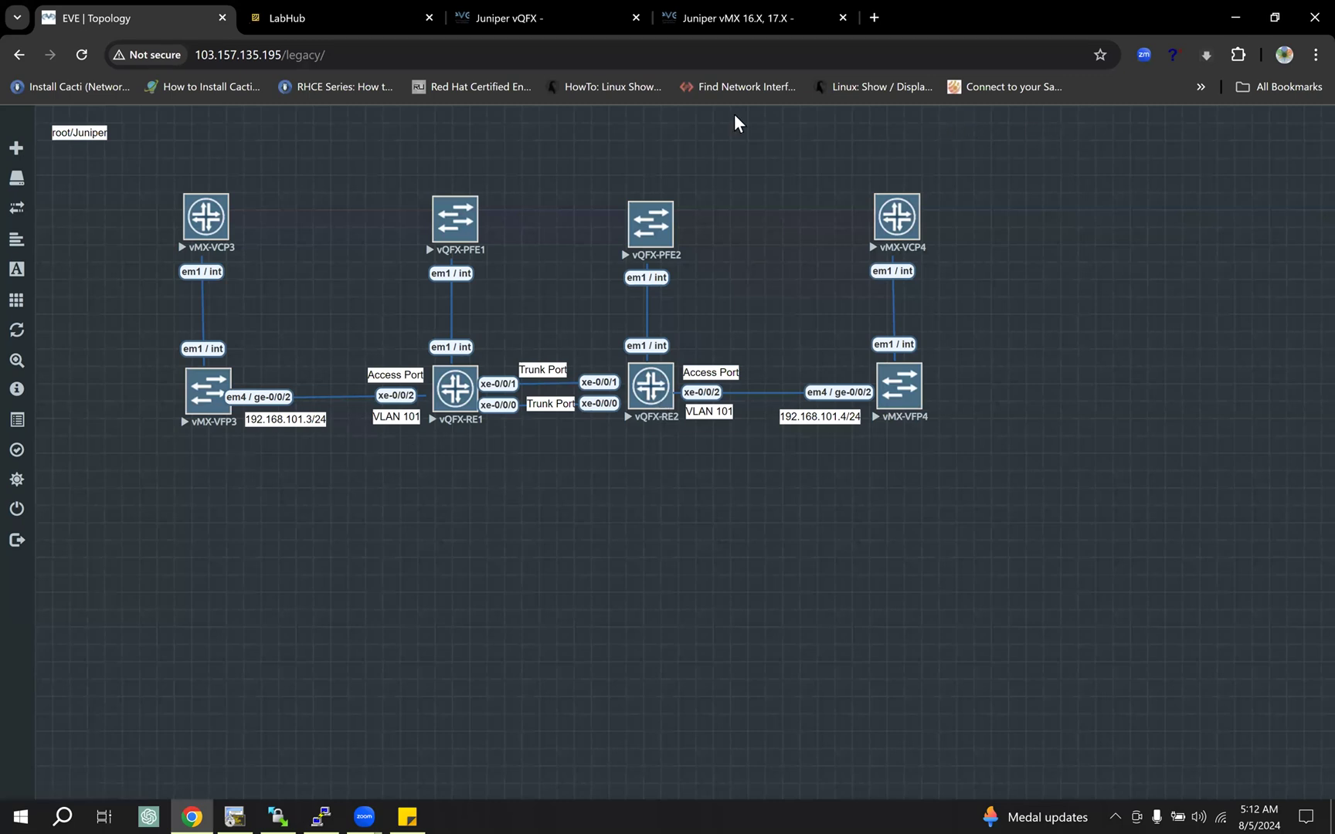
Step: Mark up the vMX-VCP3 pair, both ge-0/0/2 ports, the VLAN 101 access port and the two vQFX-RE switches, and clear the markings
key(alt+Tab)
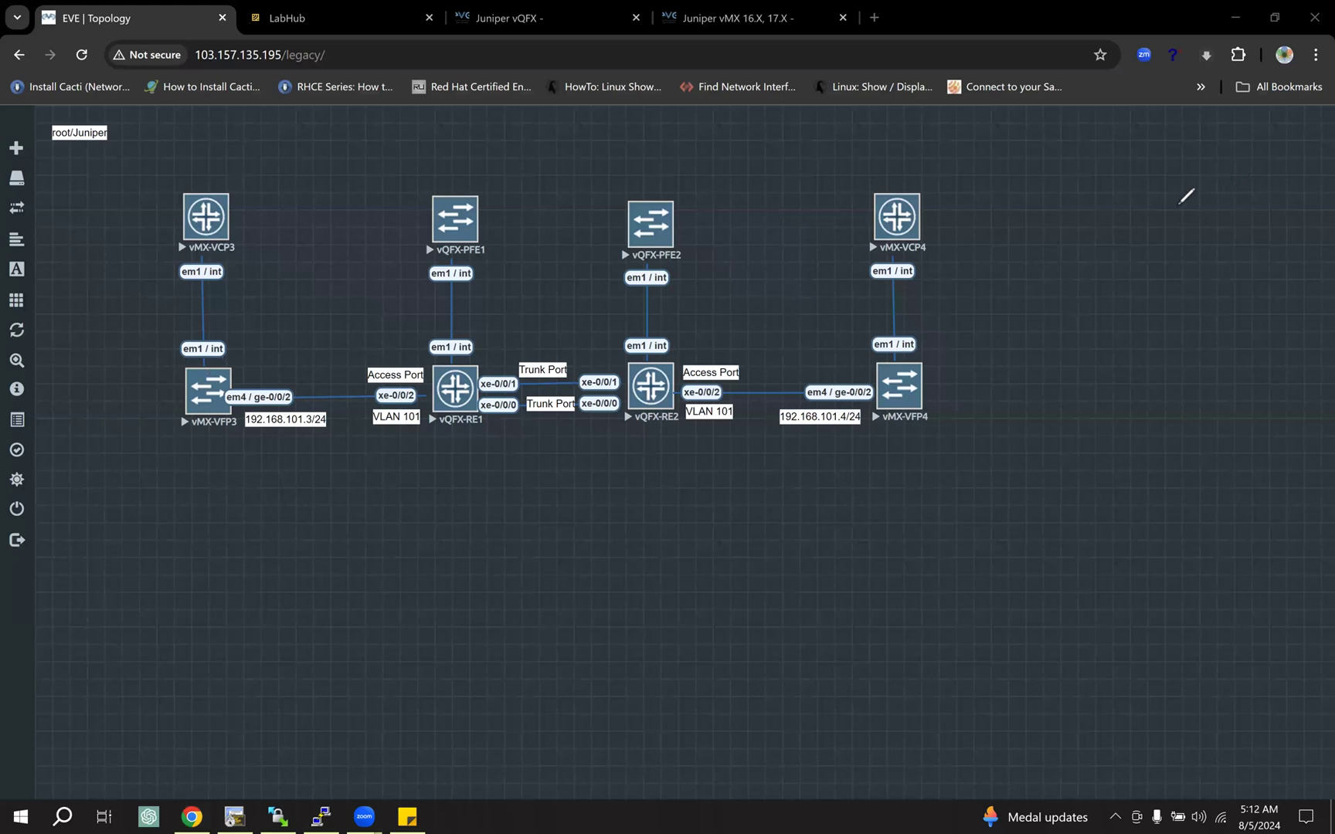
mouse_move(267, 194)
mouse_down()
mouse_move(212, 174)
mouse_move(126, 368)
mouse_move(214, 433)
mouse_move(265, 374)
mouse_up()
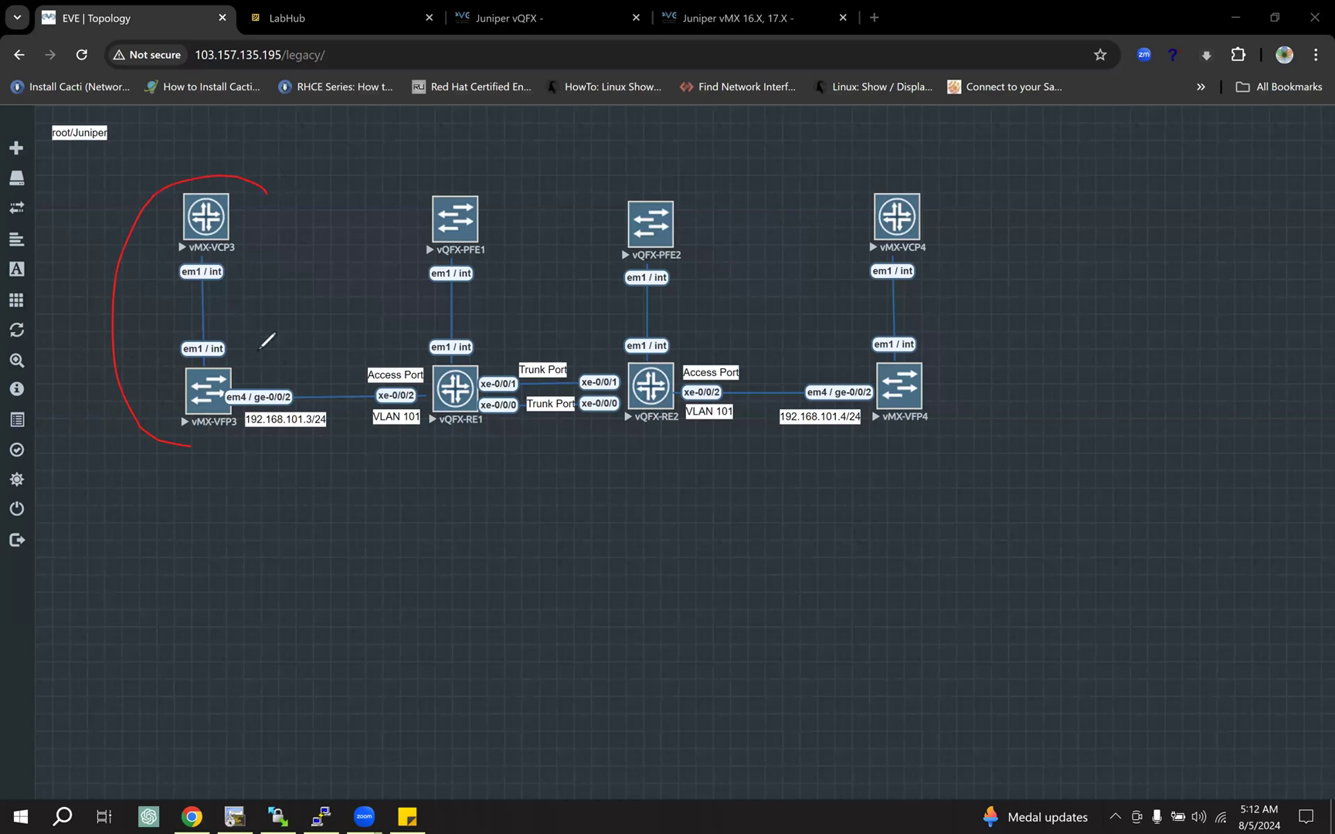
drag(252, 254, 262, 194)
mouse_move(240, 384)
mouse_down()
mouse_move(284, 402)
mouse_move(296, 379)
mouse_move(283, 375)
mouse_up()
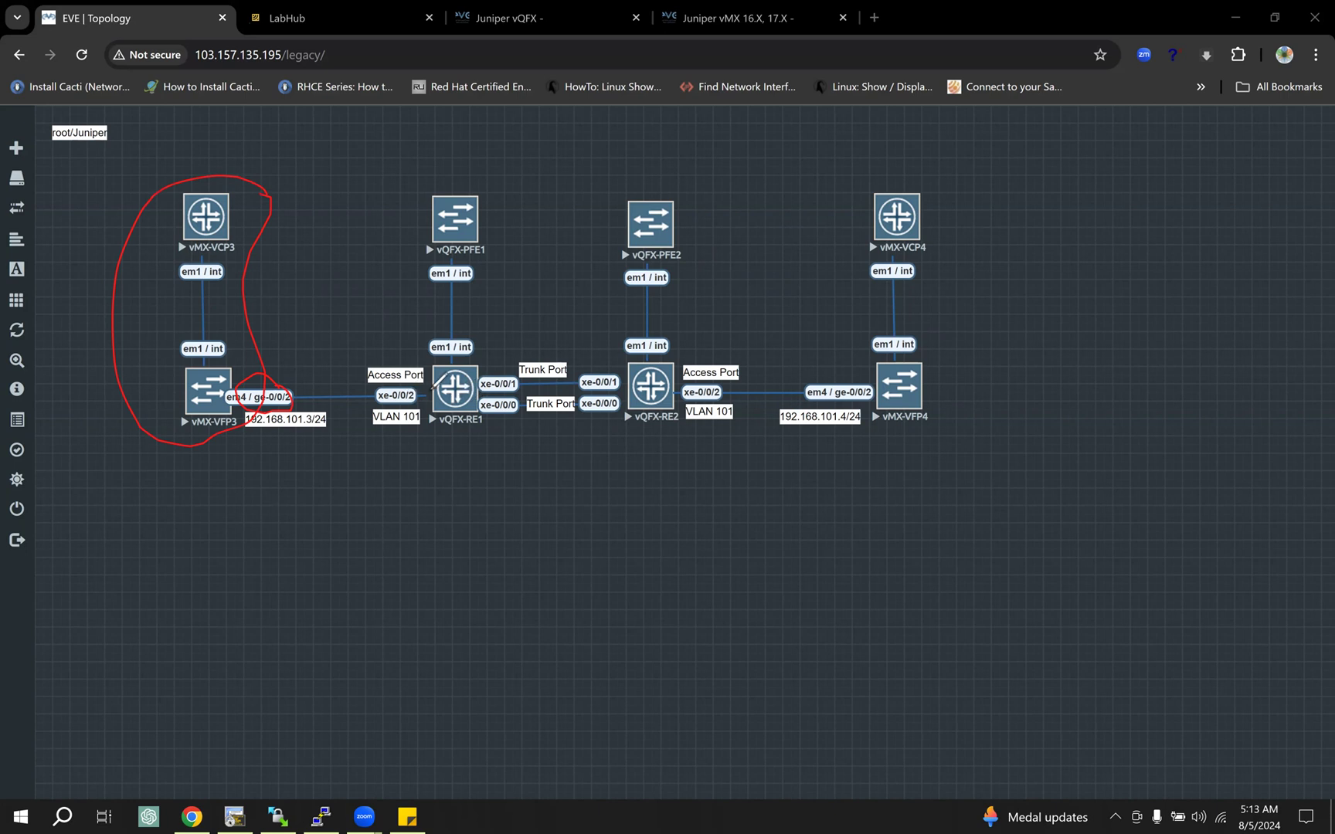
mouse_move(371, 388)
mouse_down()
mouse_move(407, 403)
mouse_move(428, 392)
mouse_move(390, 386)
mouse_move(407, 342)
mouse_up()
drag(365, 430, 410, 422)
drag(237, 431, 331, 429)
drag(865, 377, 868, 381)
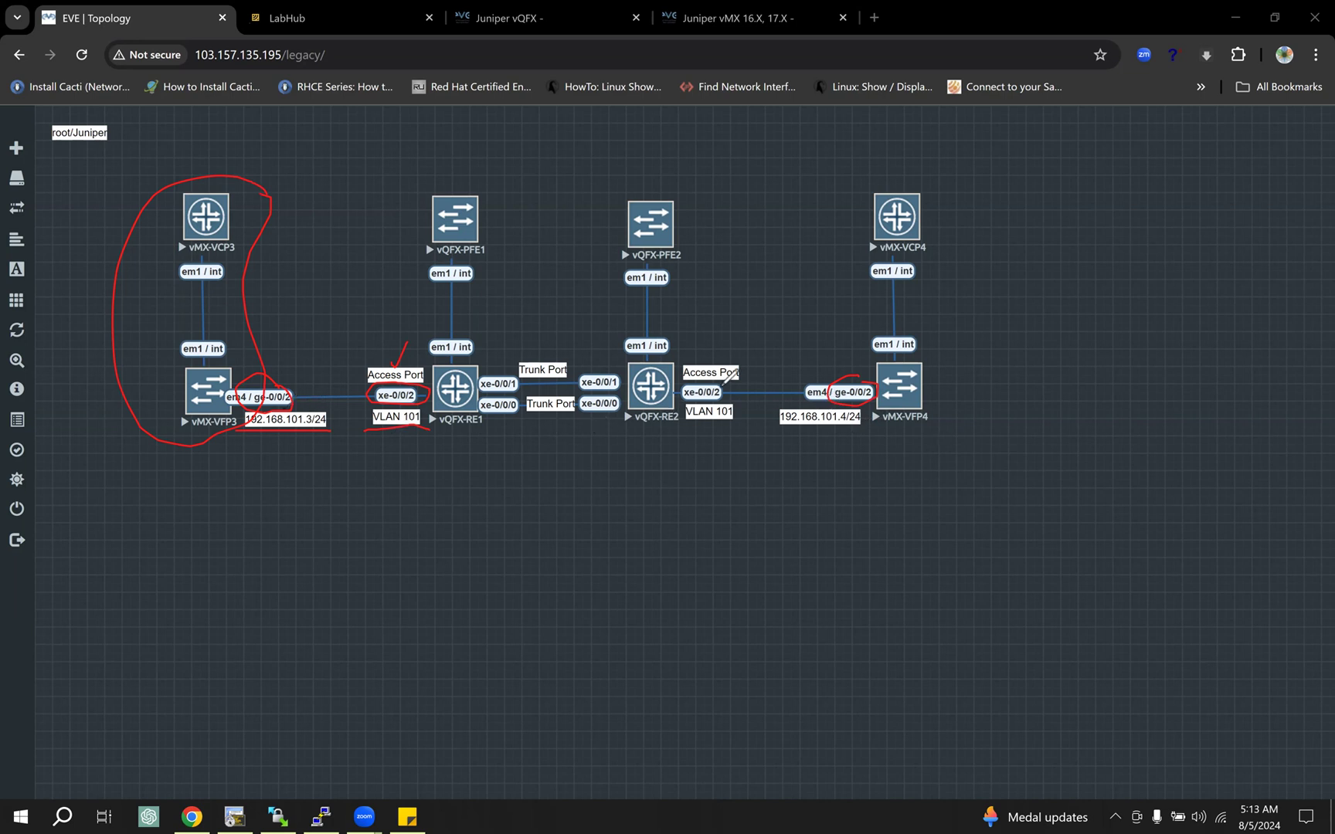
mouse_move(720, 359)
mouse_down()
mouse_move(433, 334)
mouse_move(551, 440)
mouse_move(717, 427)
mouse_move(719, 357)
mouse_up()
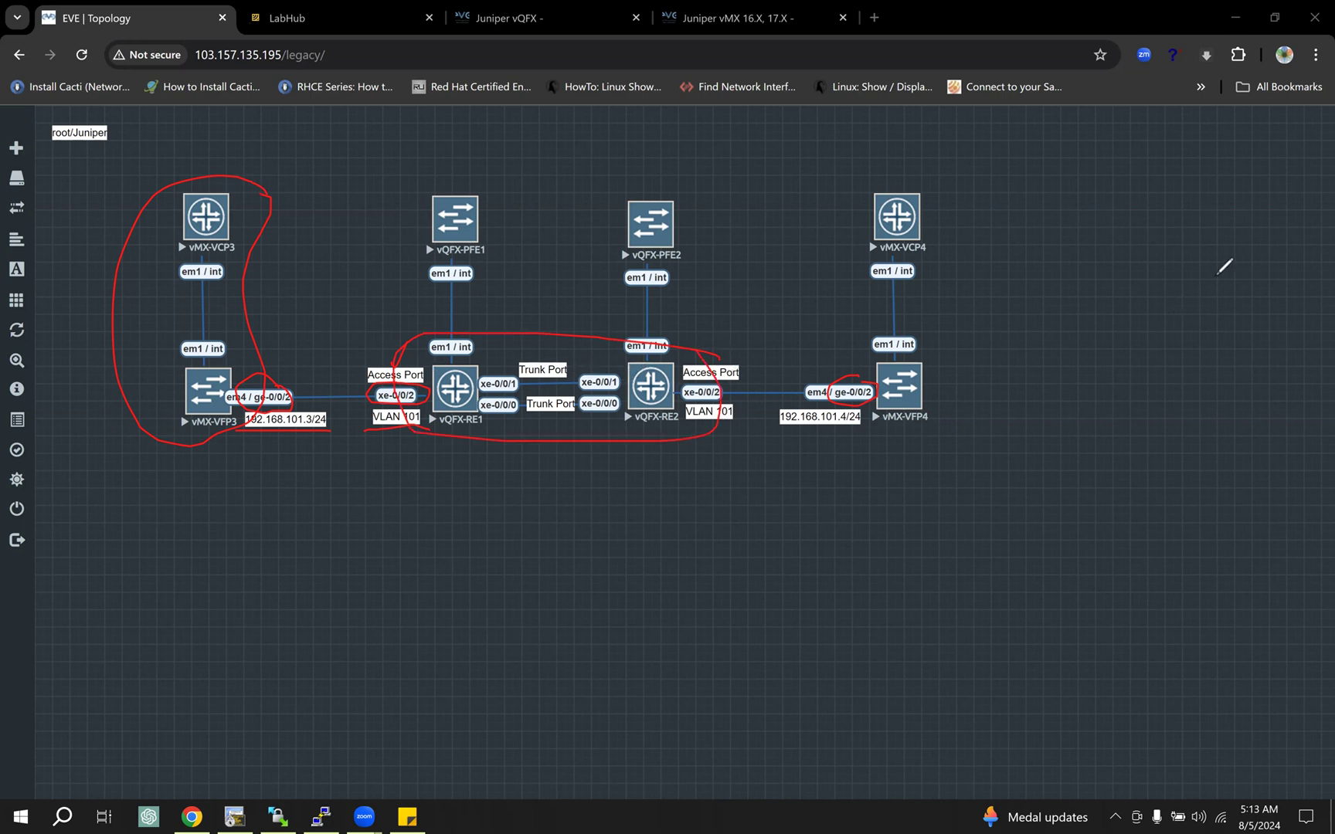
click(1150, 540)
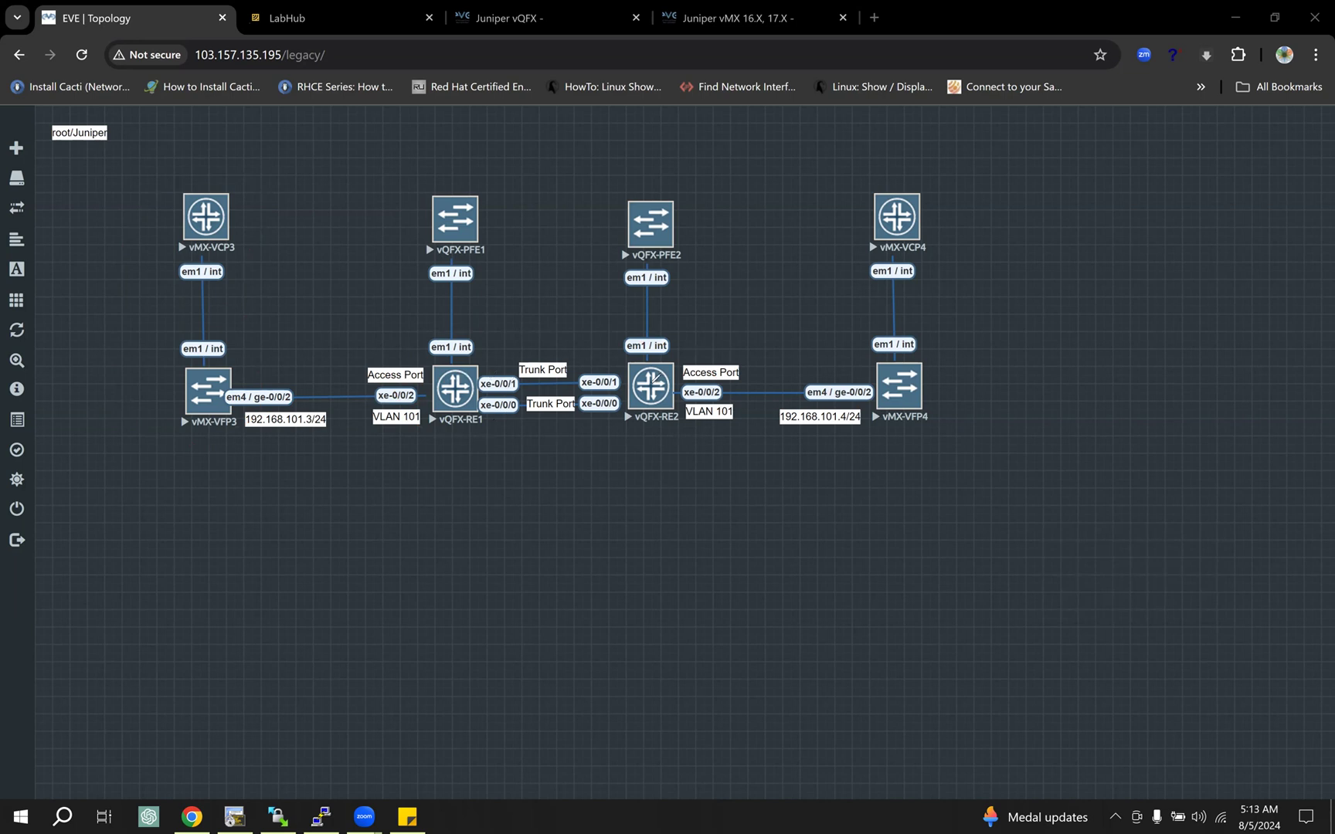
Step: Tick the trunk port and access port labels in the topology and underline both VLAN 101 labels
mouse_move(557, 333)
mouse_down()
mouse_move(541, 360)
mouse_move(580, 363)
mouse_up()
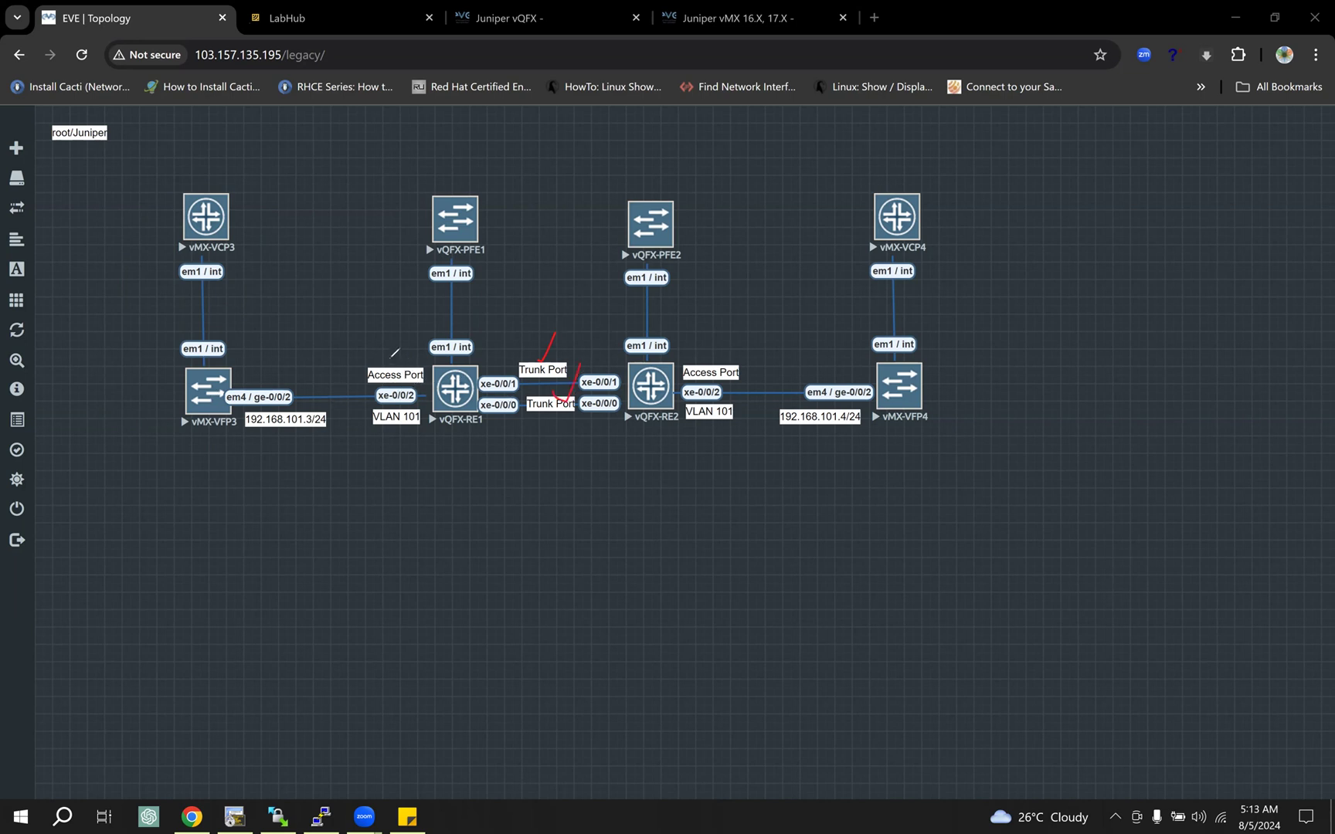
drag(390, 354, 415, 337)
drag(700, 356, 729, 341)
drag(371, 434, 424, 432)
drag(689, 430, 740, 427)
Step: Mark 192.168.101.3/24, the ge-0/0/2 ports, vMX-VFP4, and the vMX-VCP3 and vQFX-PFE1 node pairs, and erase all annotations
drag(248, 437, 321, 437)
drag(236, 400, 284, 402)
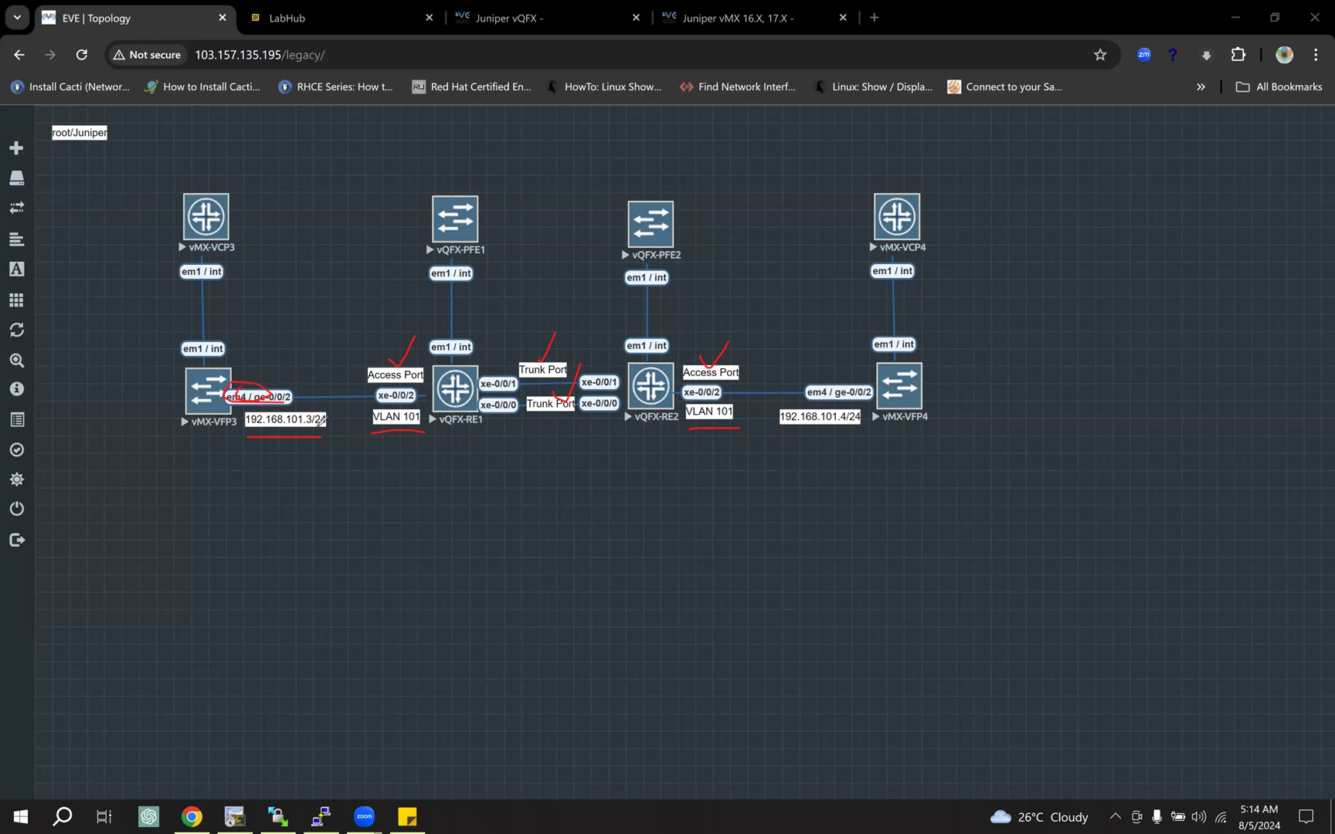
drag(867, 379, 839, 389)
mouse_move(966, 373)
mouse_down()
mouse_move(907, 423)
mouse_move(939, 403)
mouse_up()
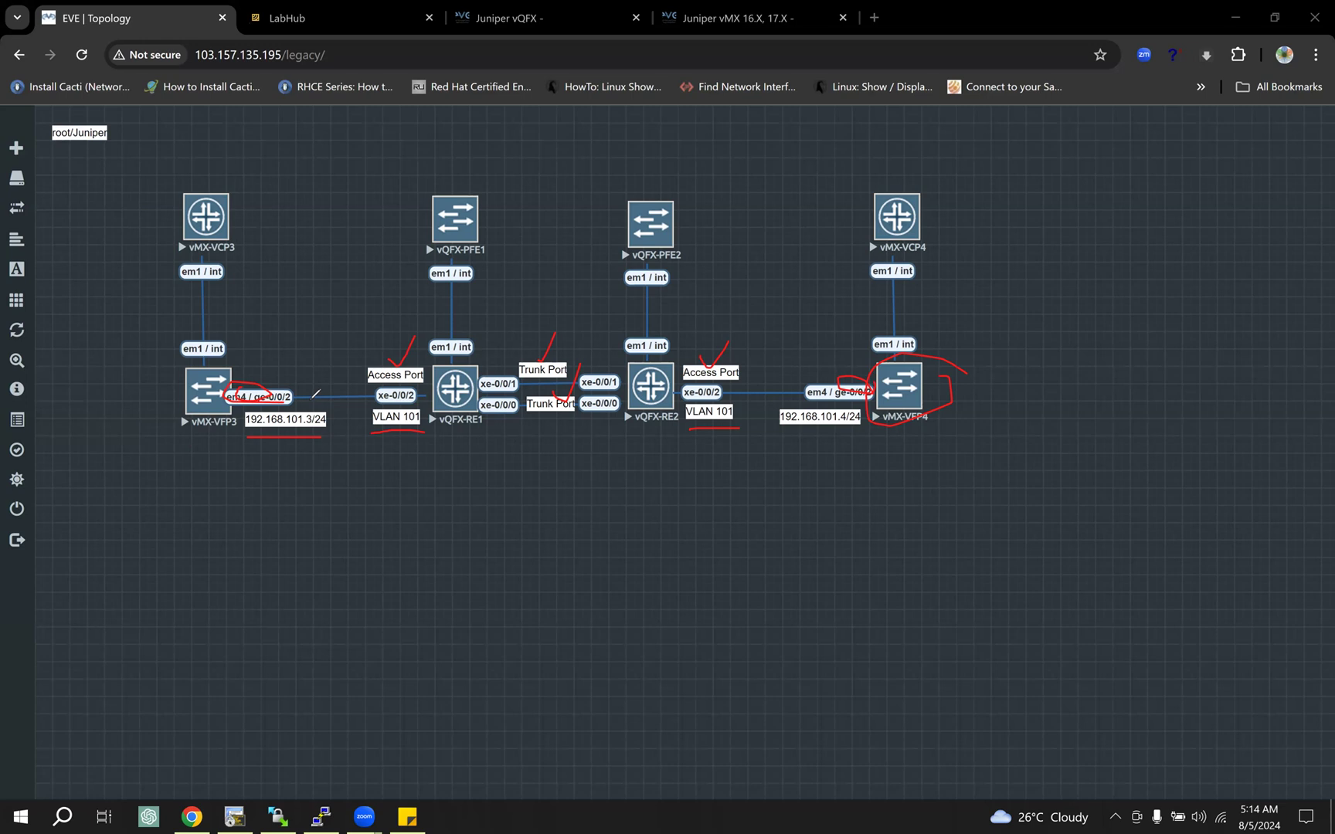
mouse_move(239, 190)
mouse_down()
mouse_move(178, 192)
mouse_move(159, 301)
mouse_move(267, 326)
mouse_move(248, 203)
mouse_up()
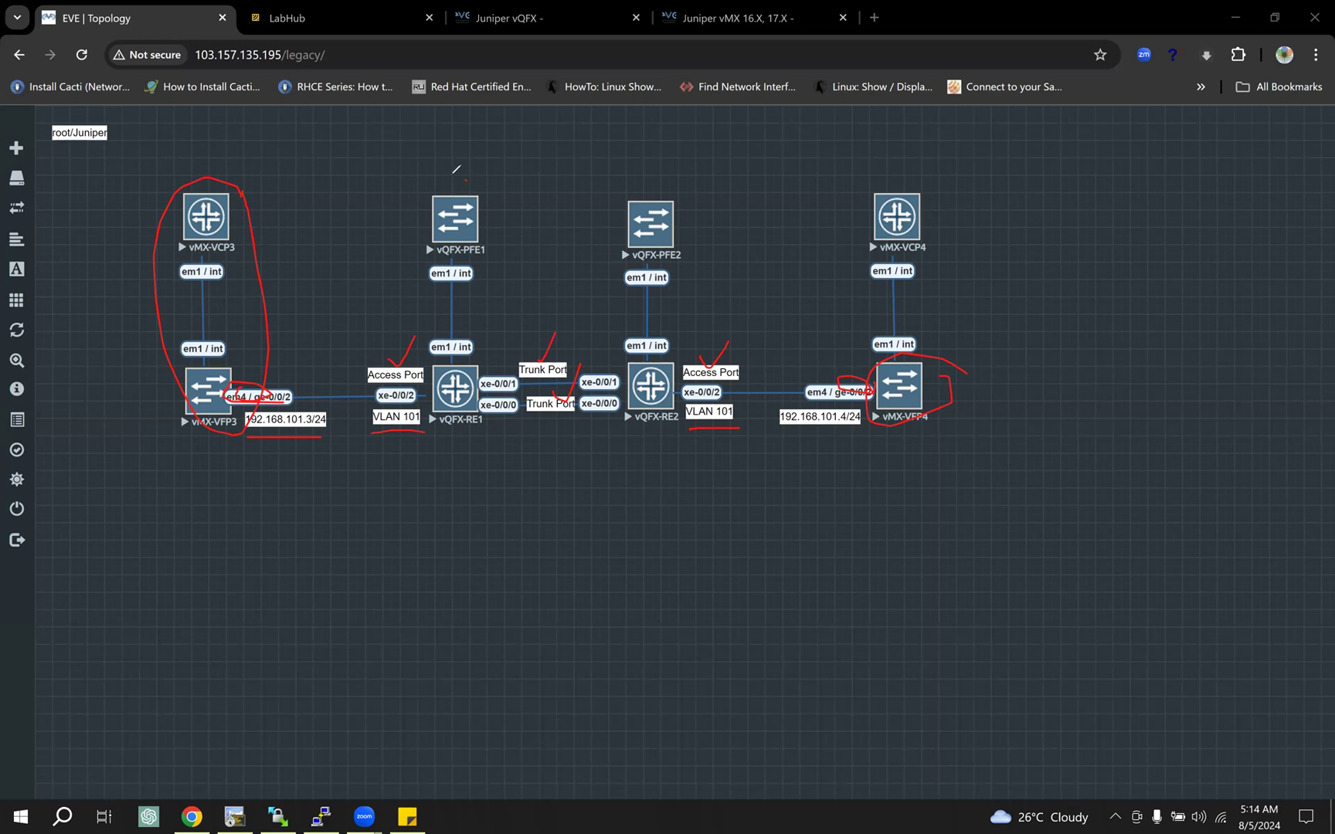
mouse_move(462, 179)
mouse_down()
mouse_move(407, 309)
mouse_move(494, 443)
mouse_move(473, 177)
mouse_move(487, 189)
mouse_up()
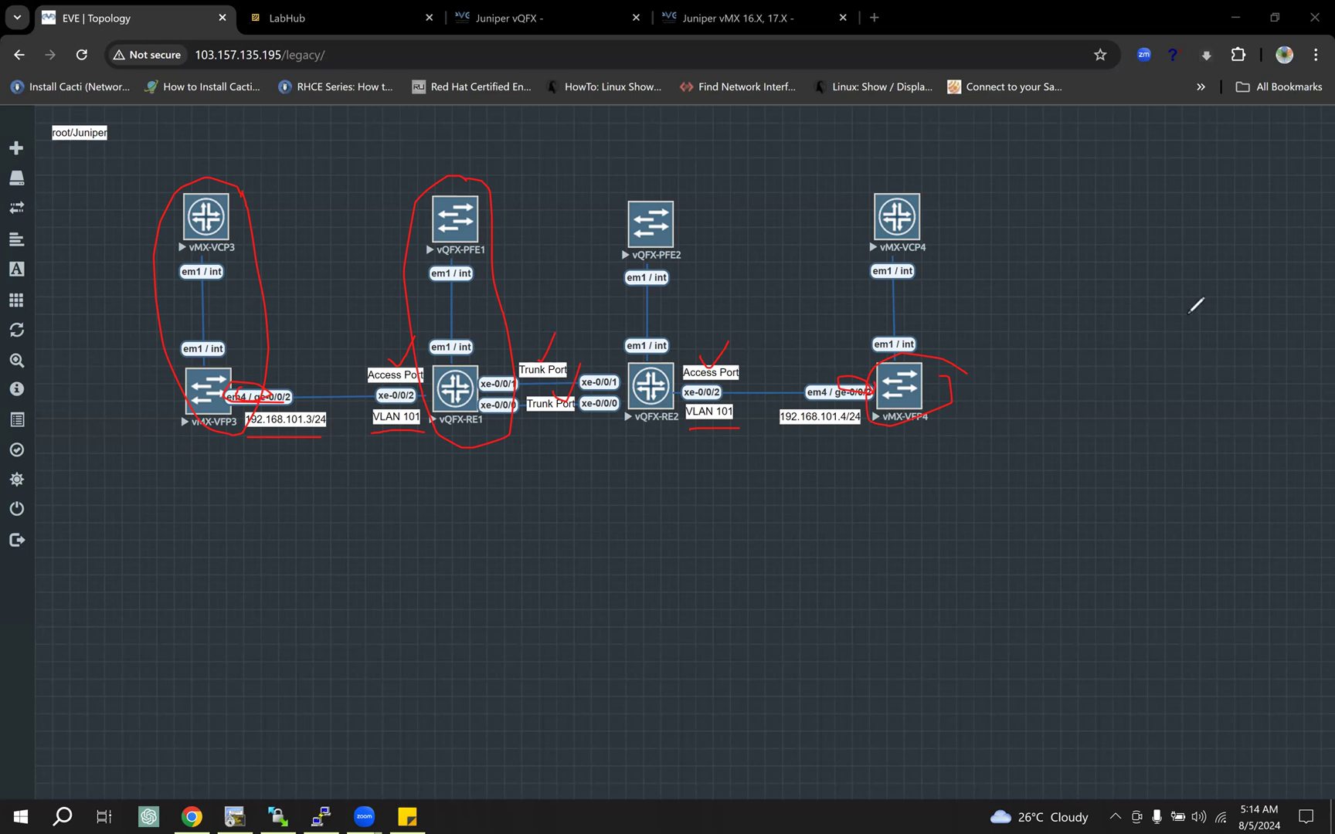
click(600, 117)
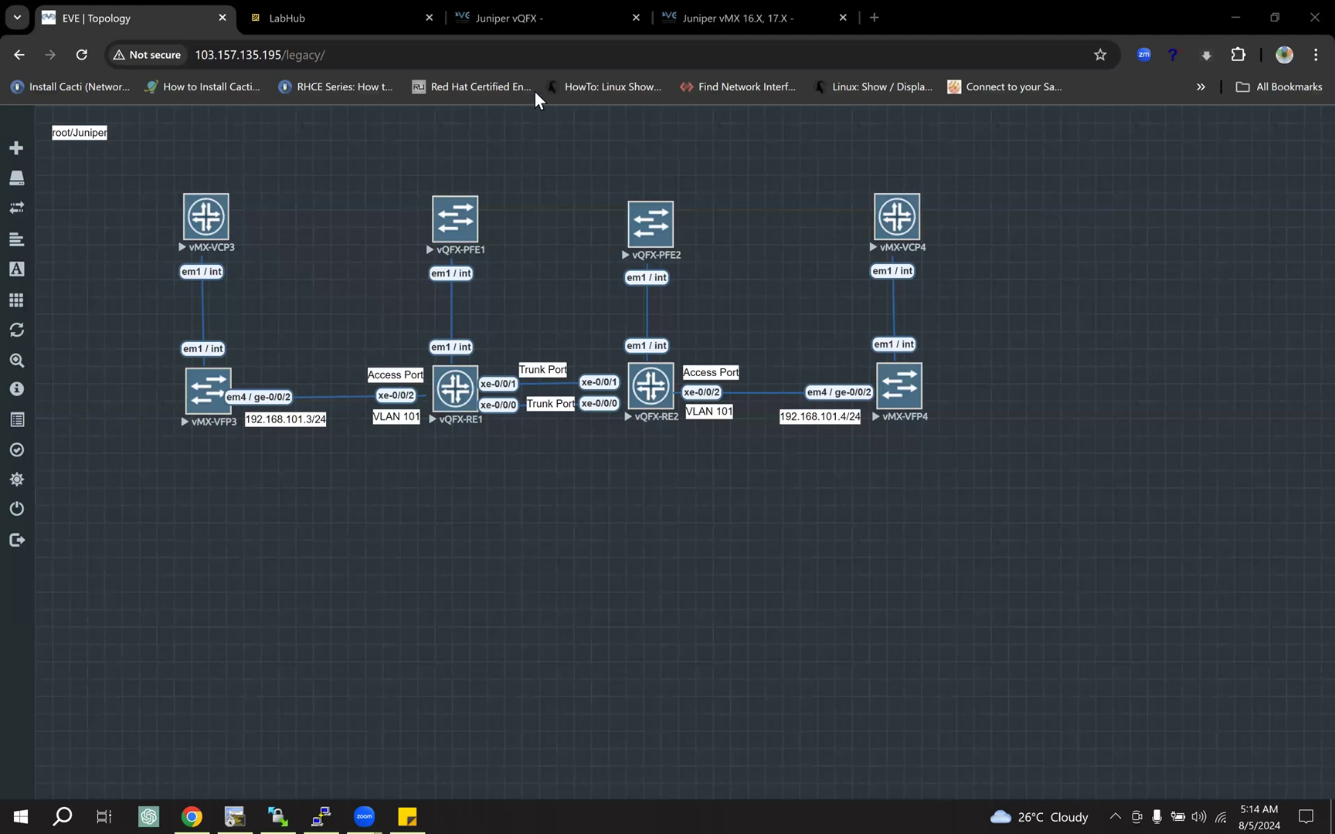
Step: Open the EVE-NG Juniper how-to guides and skim the vMX 16.X, 17.X image folder and copy commands
click(489, 12)
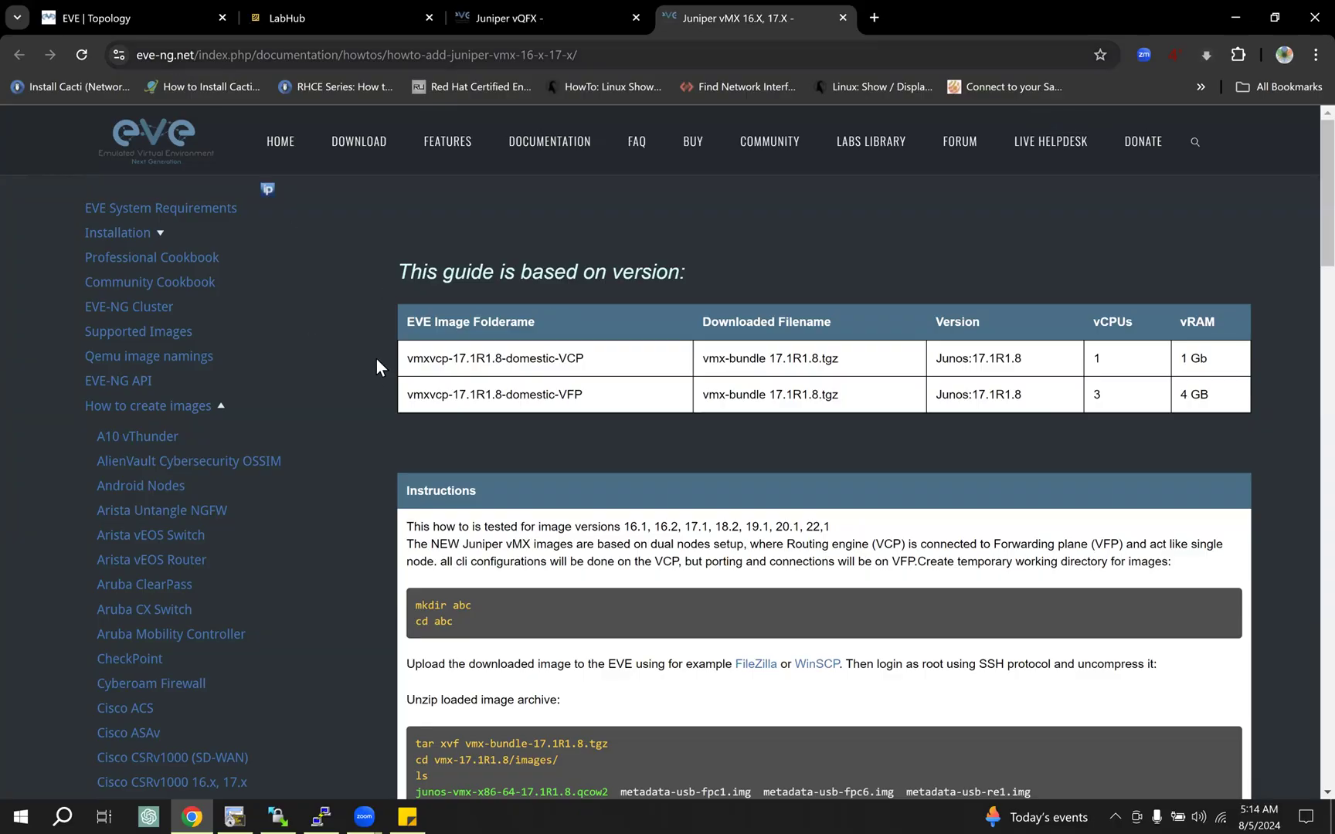
scroll(285, 518, down, 8)
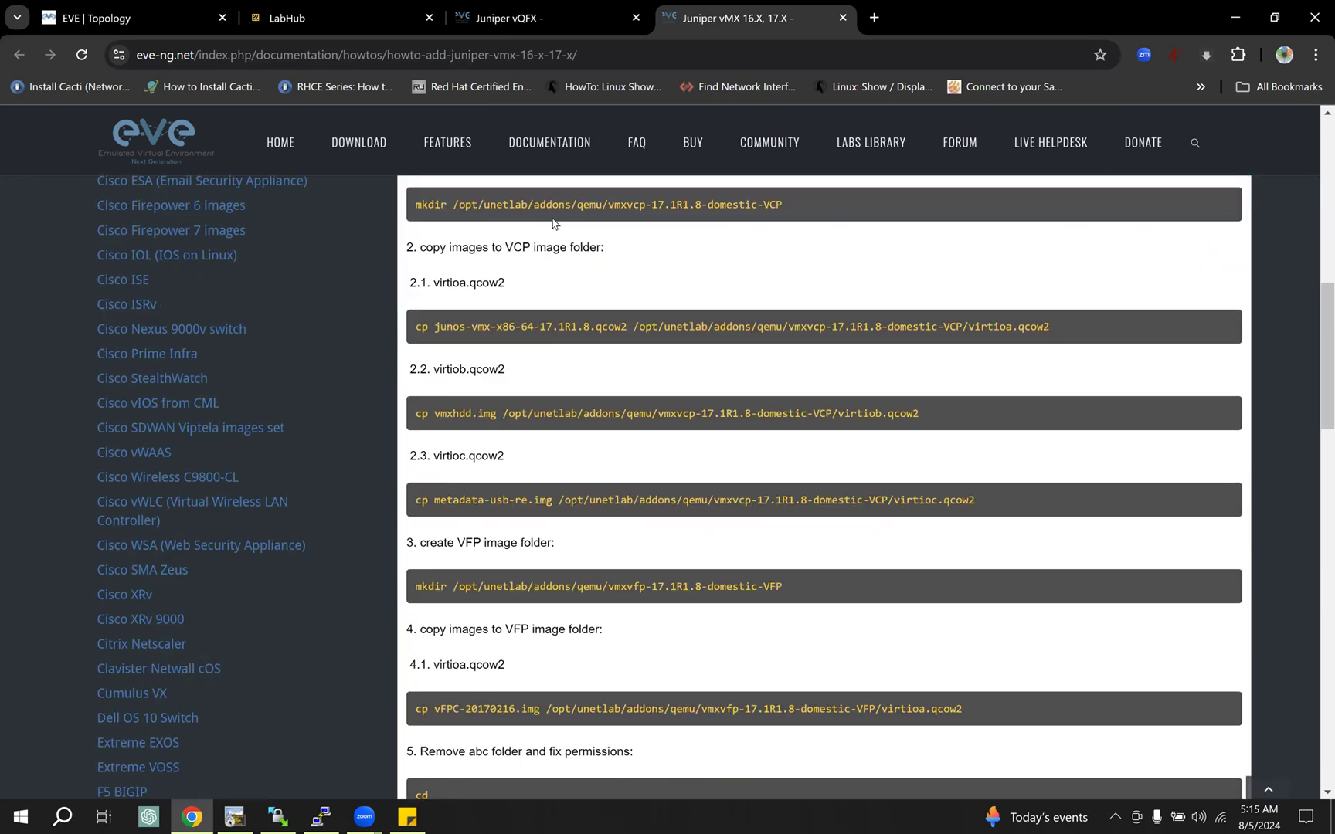
scroll(267, 506, down, 1)
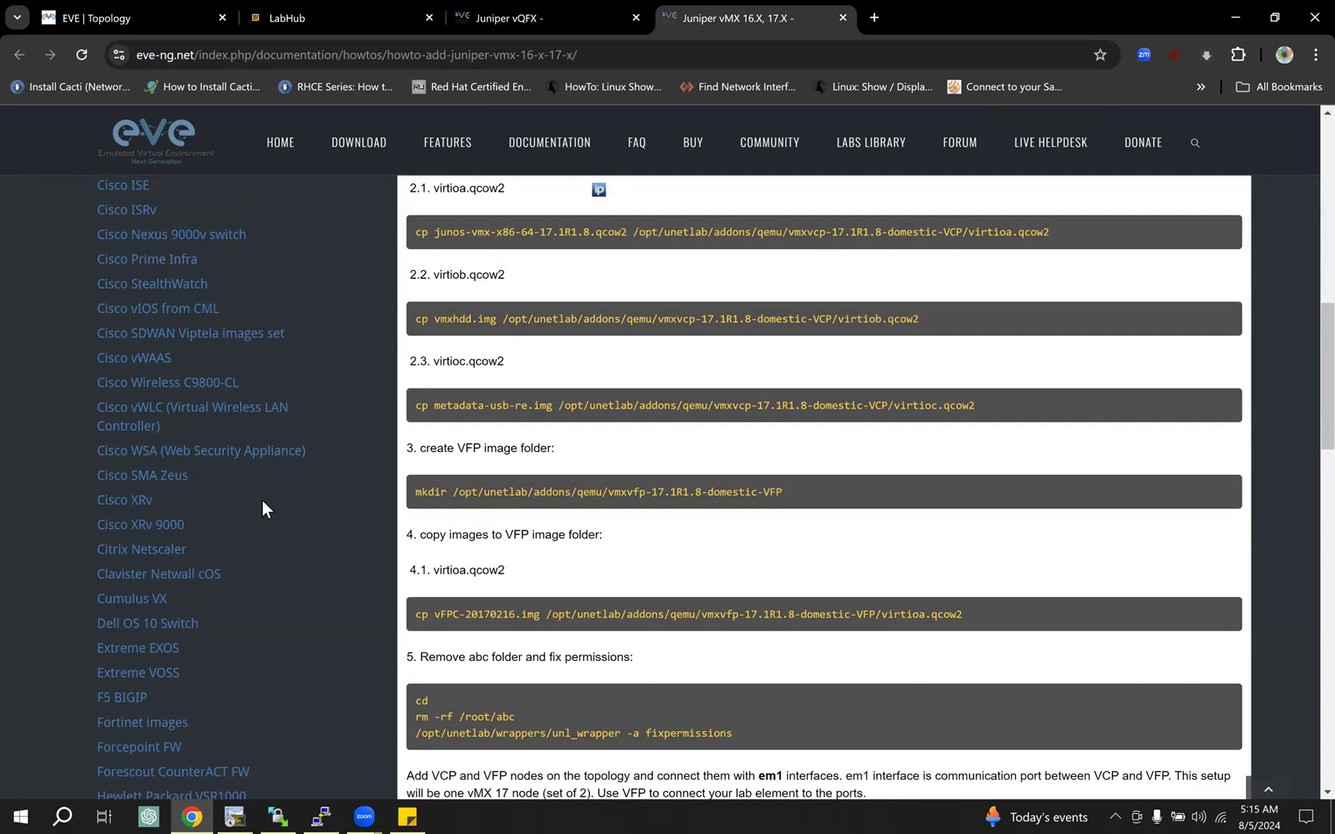
Step: Go to the EVE-NG documentation's How to create images section and open the Juniper vMX 16.X, 17.X guide from there
scroll(525, 247, up, 6)
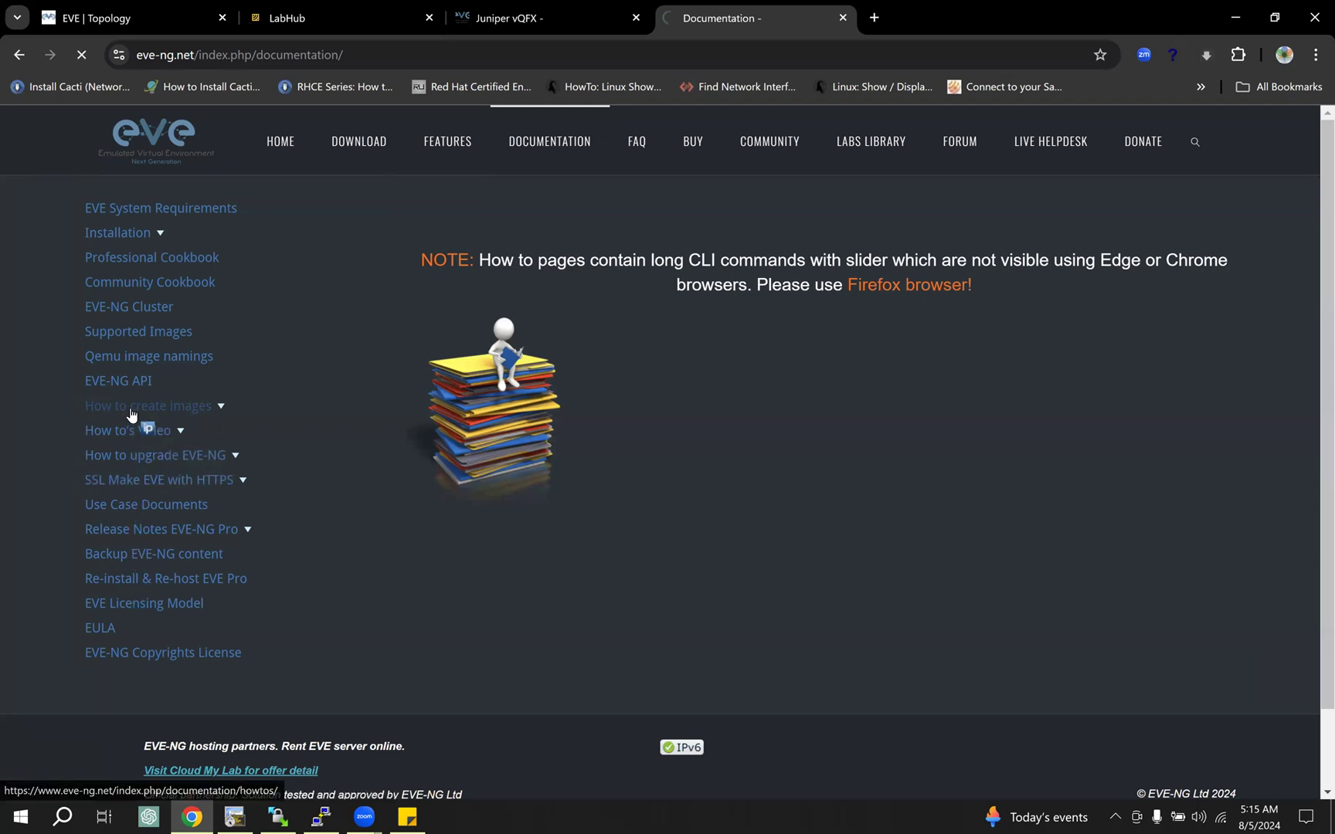
click(218, 407)
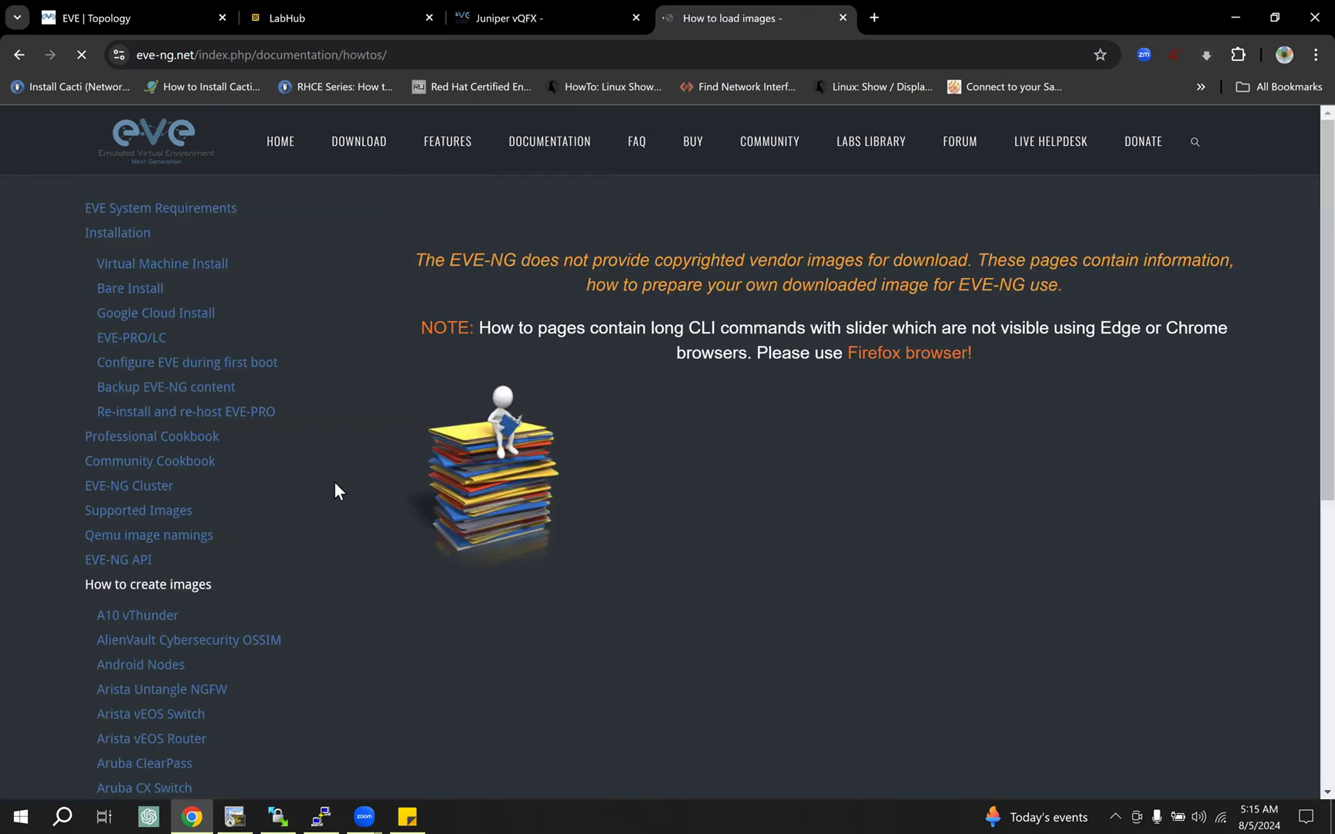
scroll(320, 484, down, 3)
scroll(319, 485, down, 10)
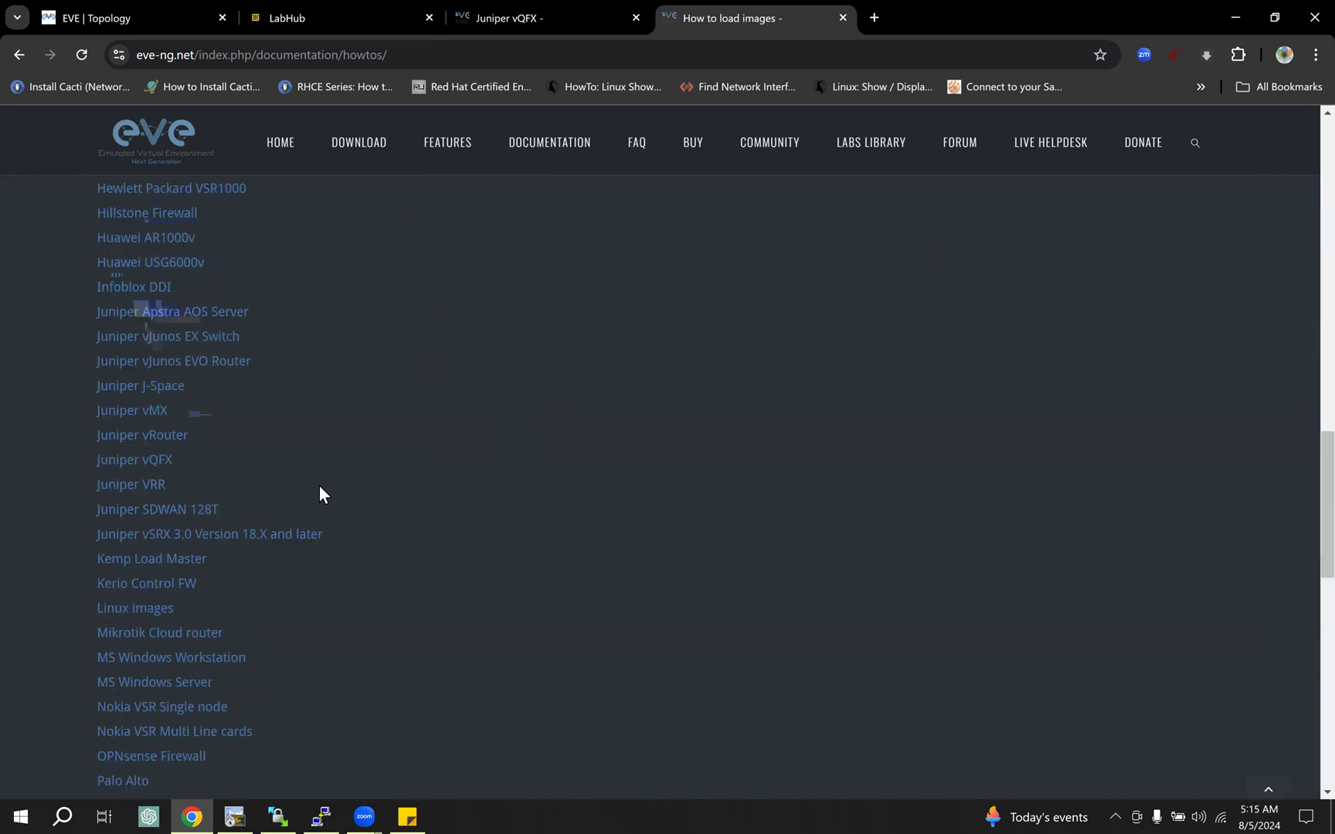
scroll(304, 485, up, 1)
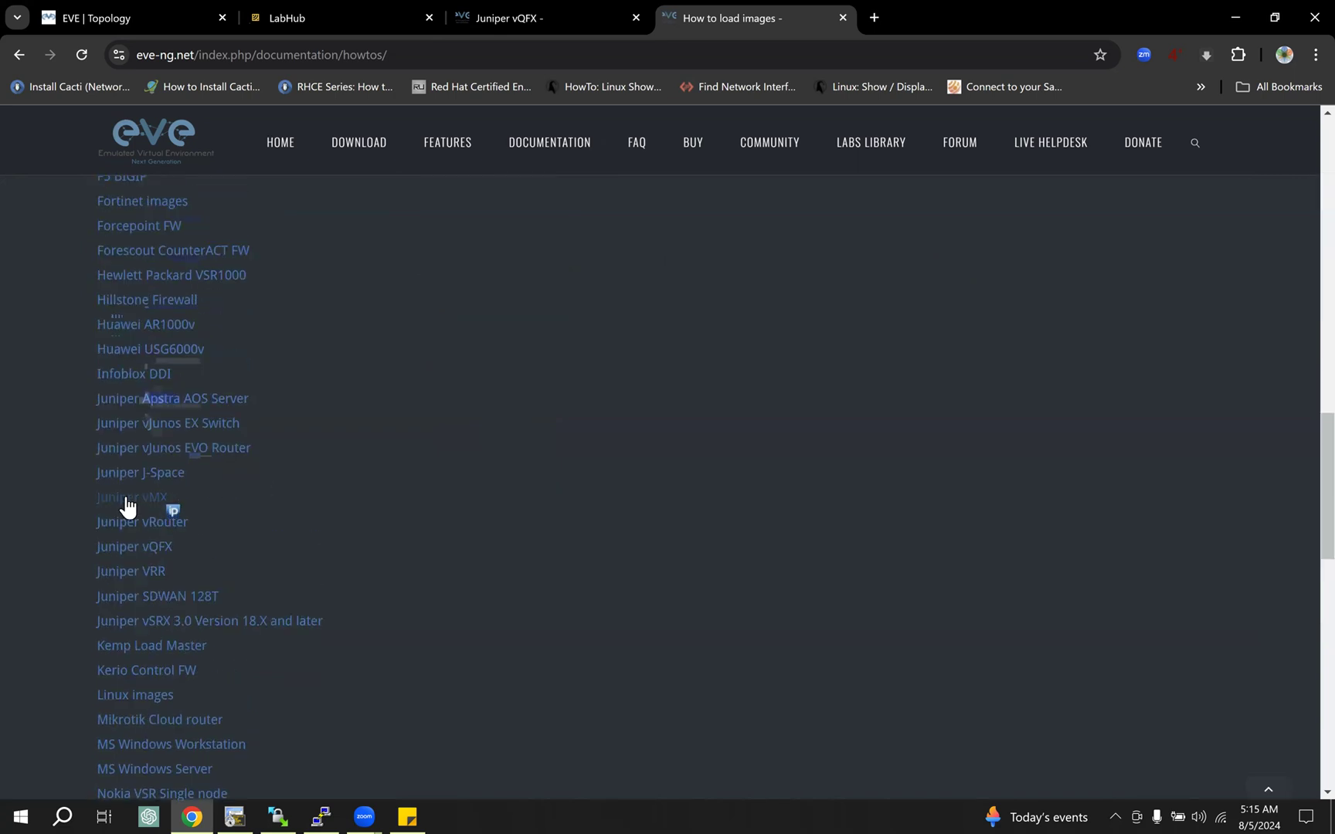
click(148, 510)
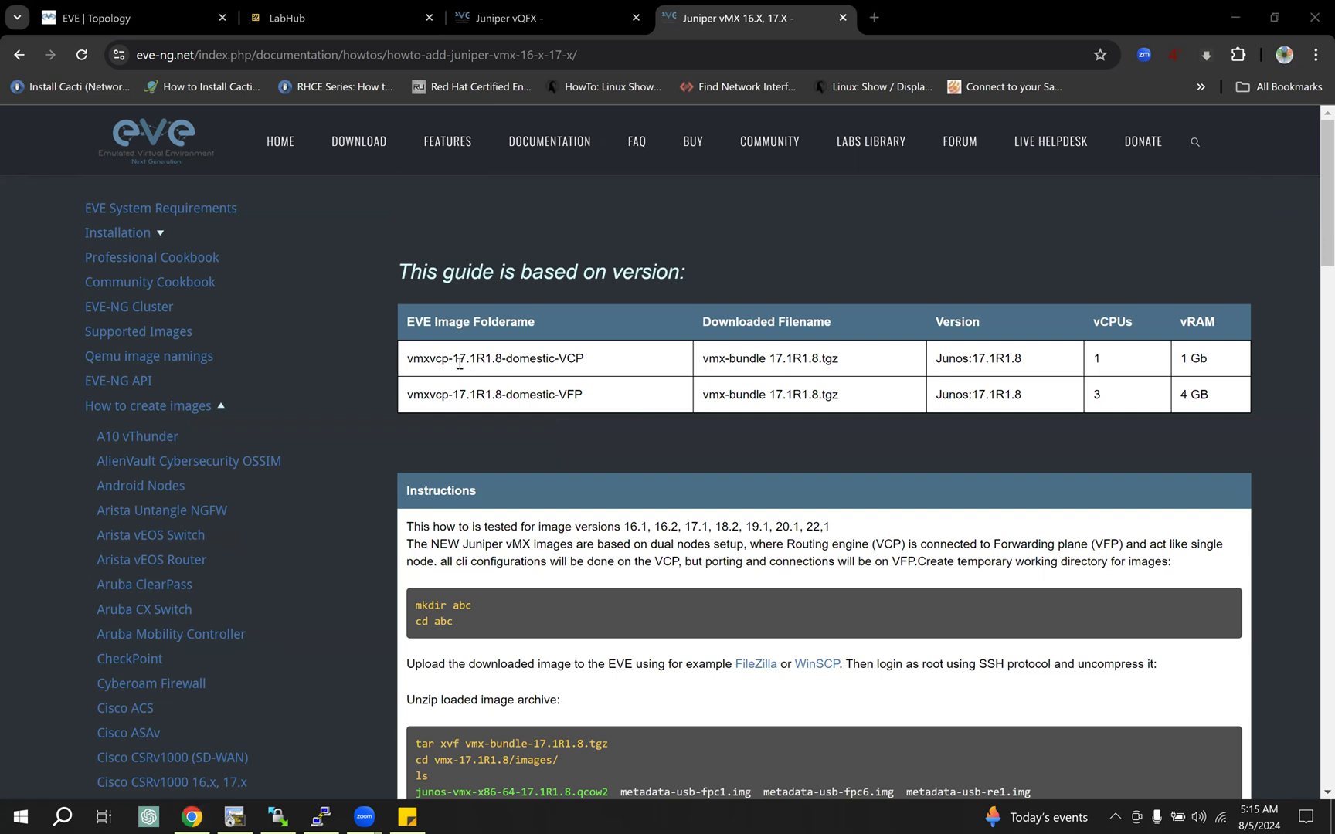
Step: Examine the vMX guide's version table for the VCP and VFP image folder names, versions, vCPUs and vRAM
drag(443, 361, 514, 363)
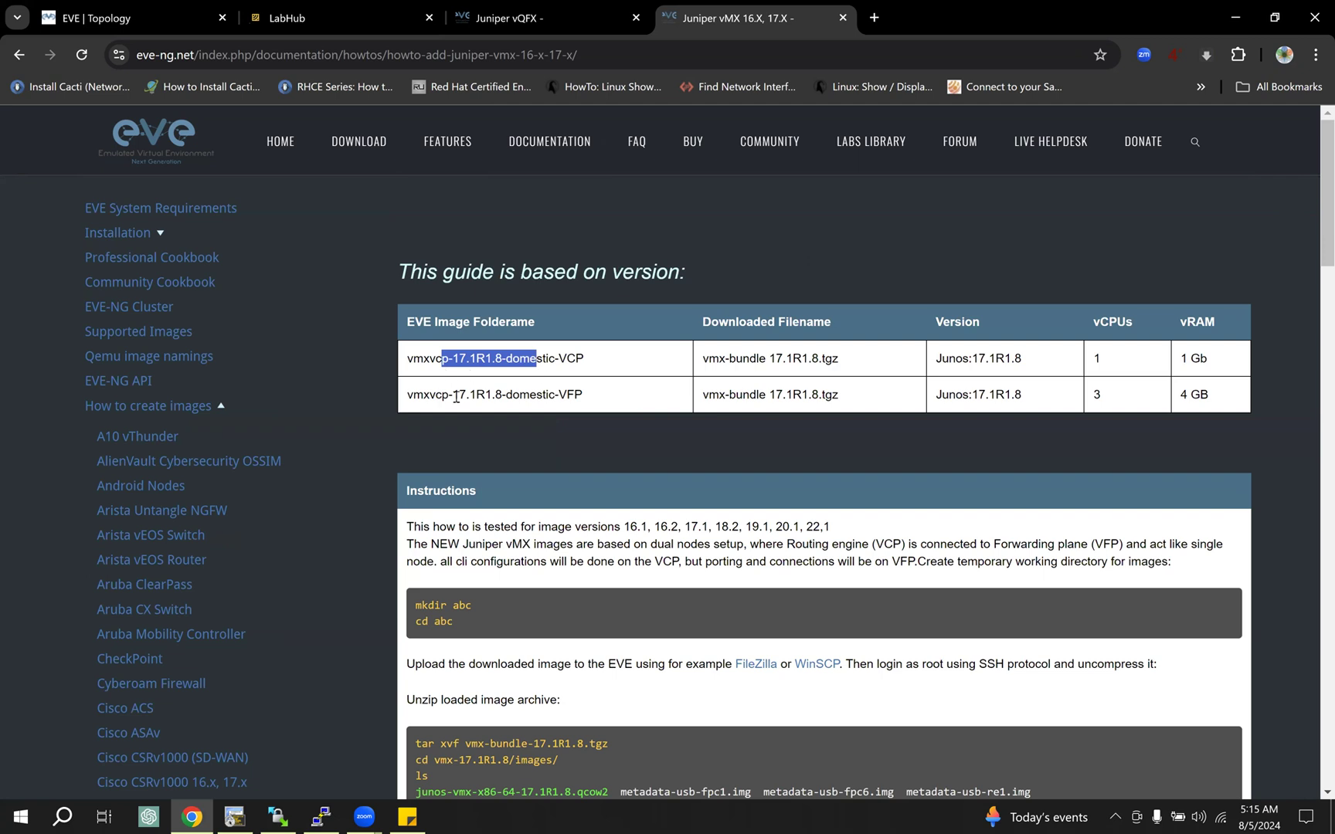
drag(455, 364, 461, 362)
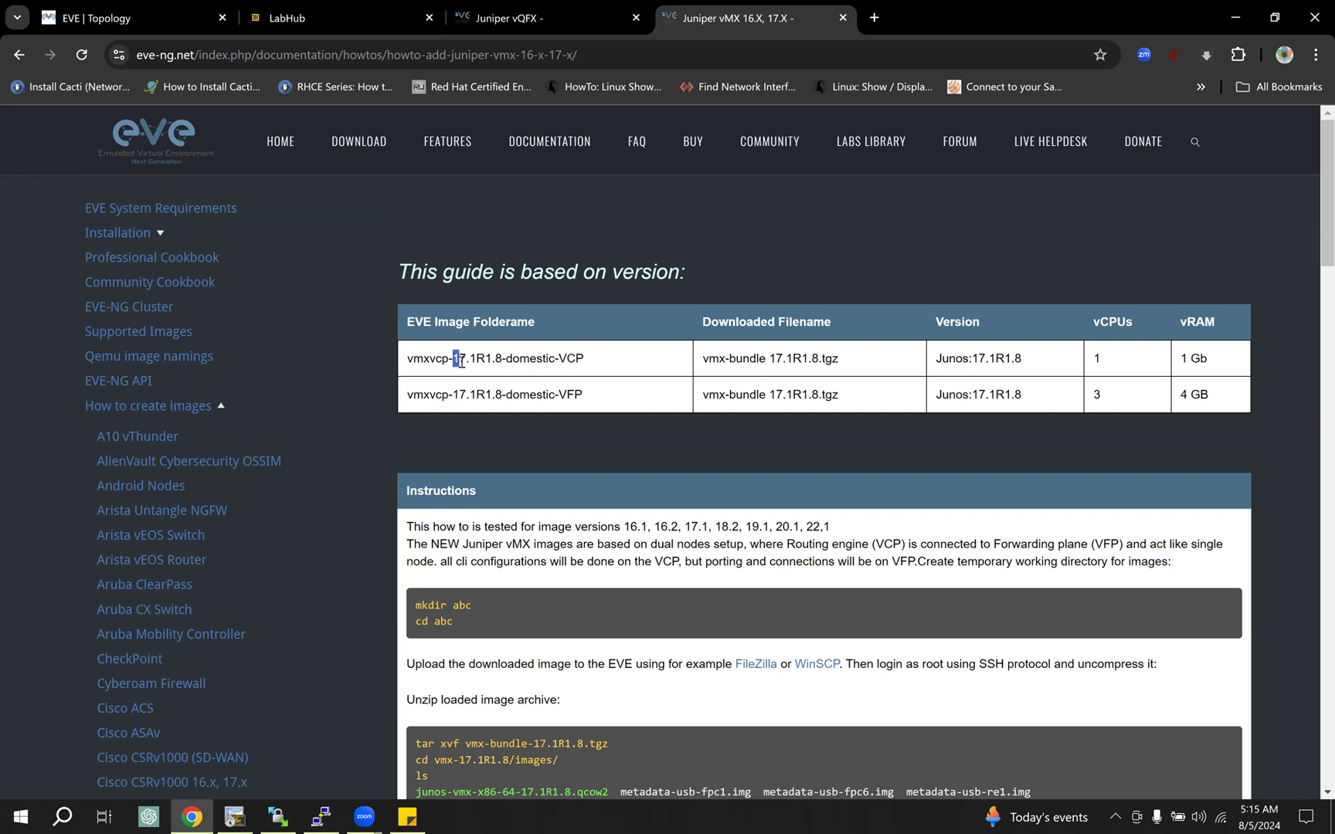
drag(588, 361, 567, 360)
double_click(564, 394)
drag(456, 394, 487, 396)
double_click(1097, 361)
drag(1209, 360, 1186, 395)
drag(442, 360, 550, 399)
drag(510, 326, 503, 361)
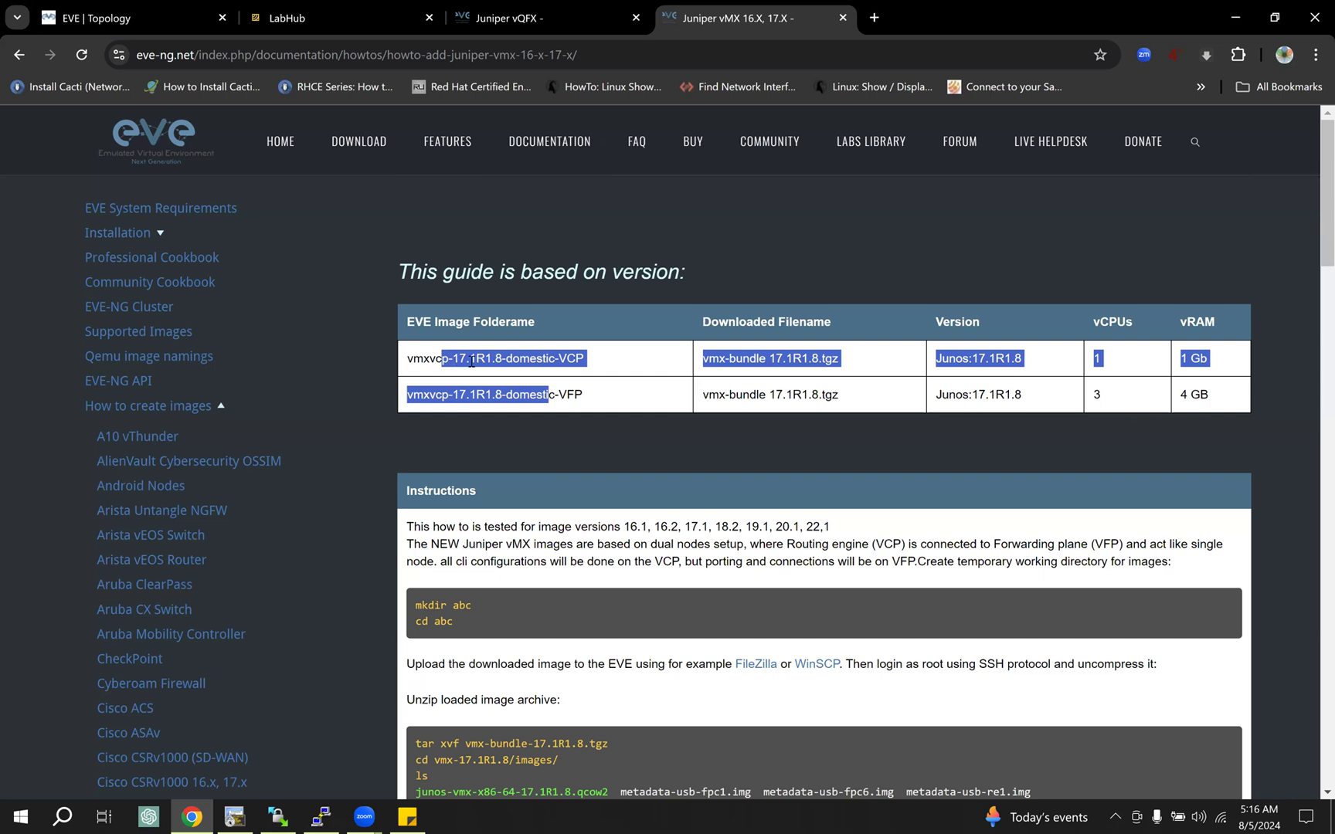
click(475, 392)
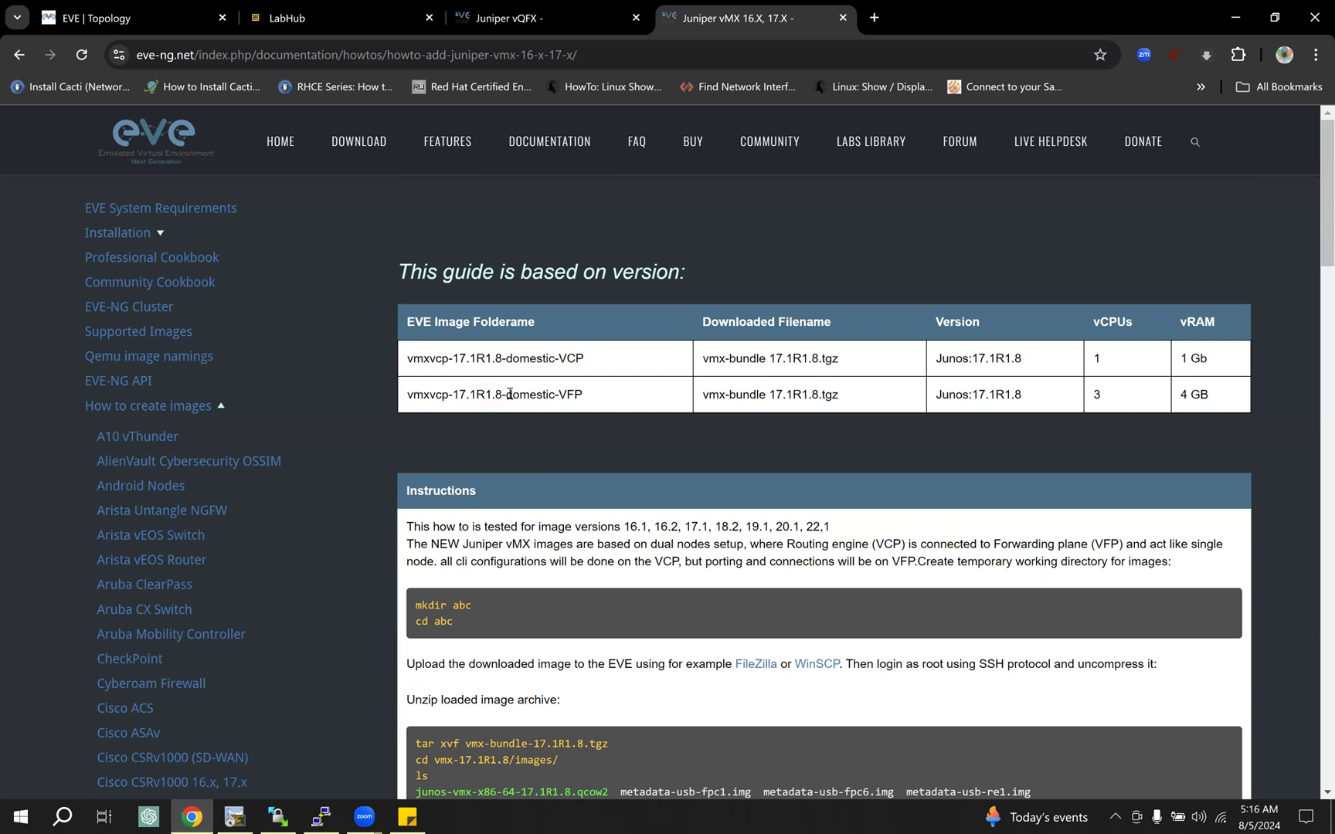
Step: Switch to the vMX-VCP3 terminal session, stop the running ping and display the Junos version with "run show version"
mouse_move(277, 816)
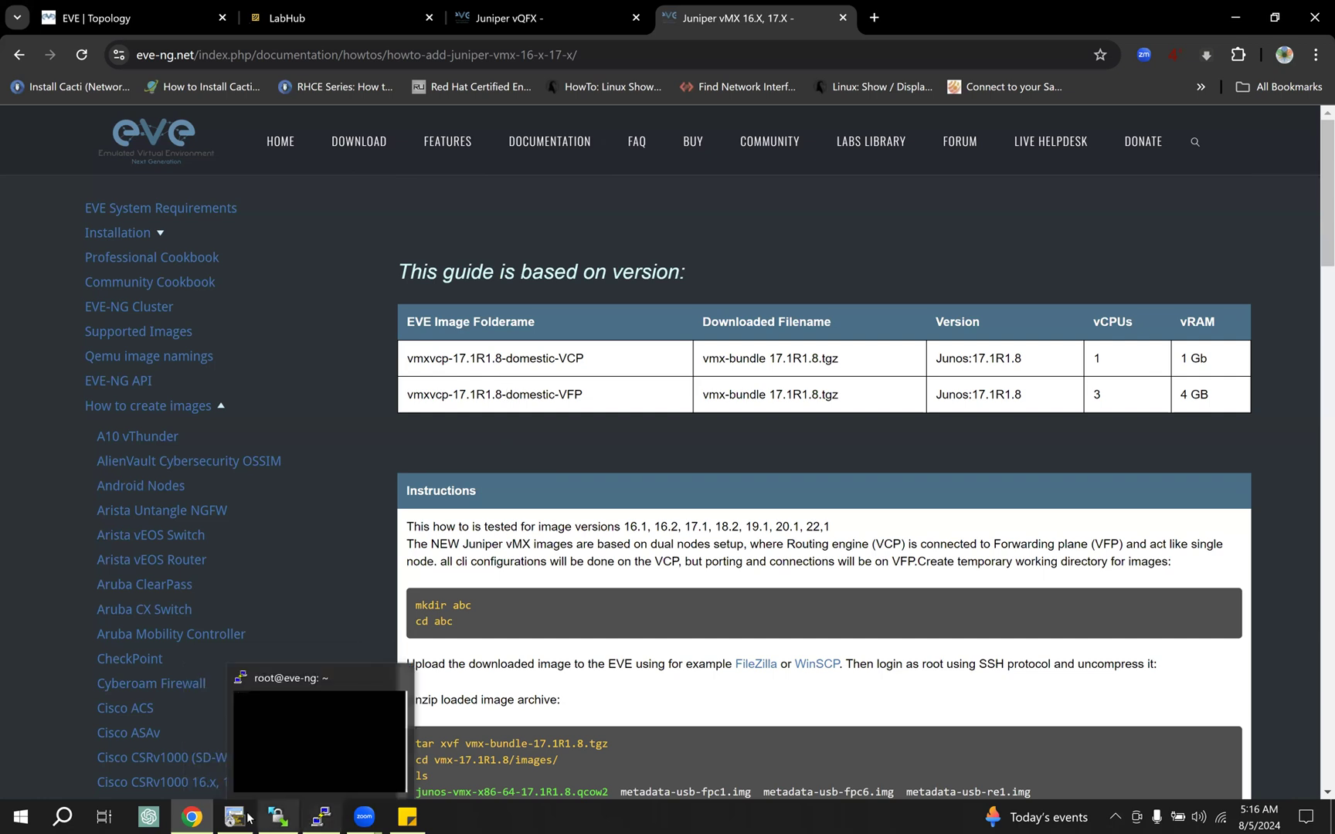
mouse_move(234, 816)
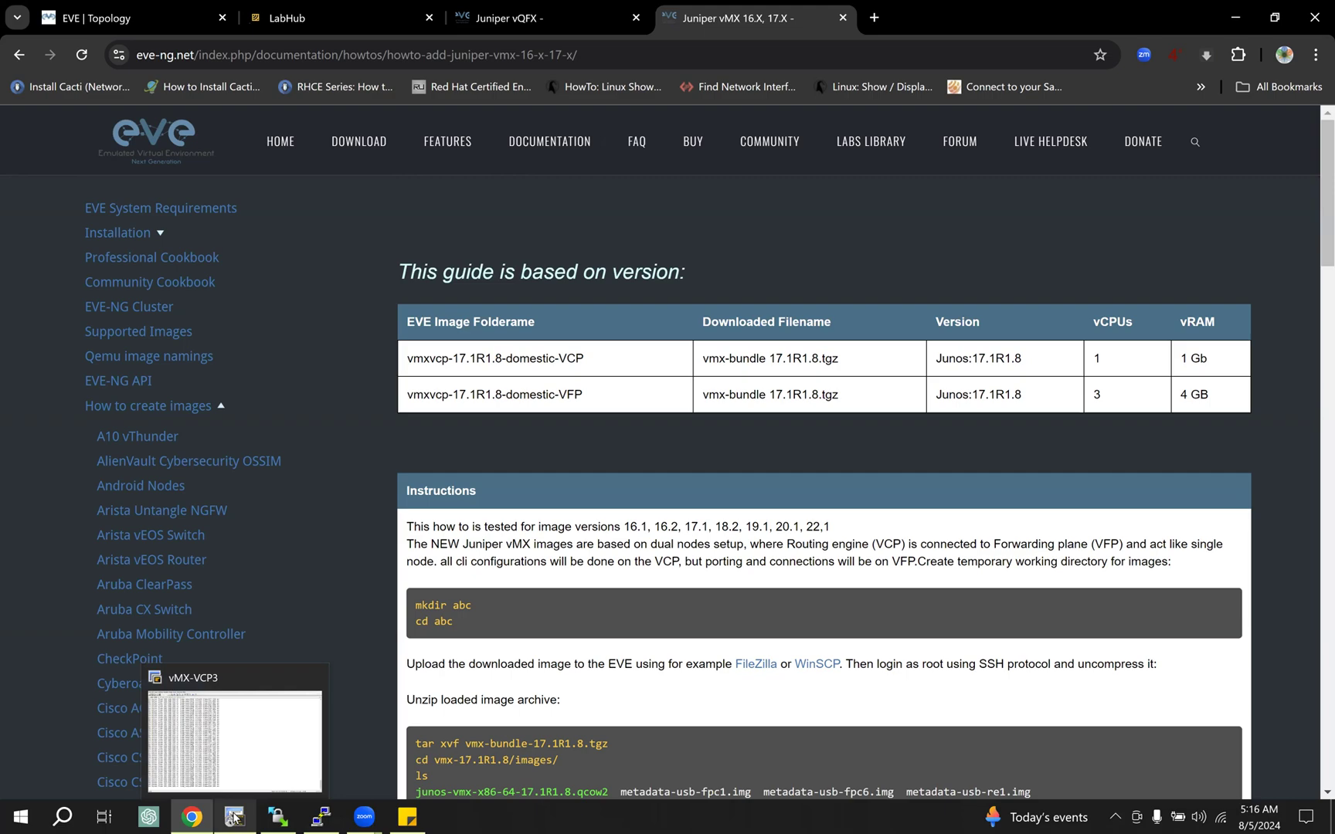
click(235, 817)
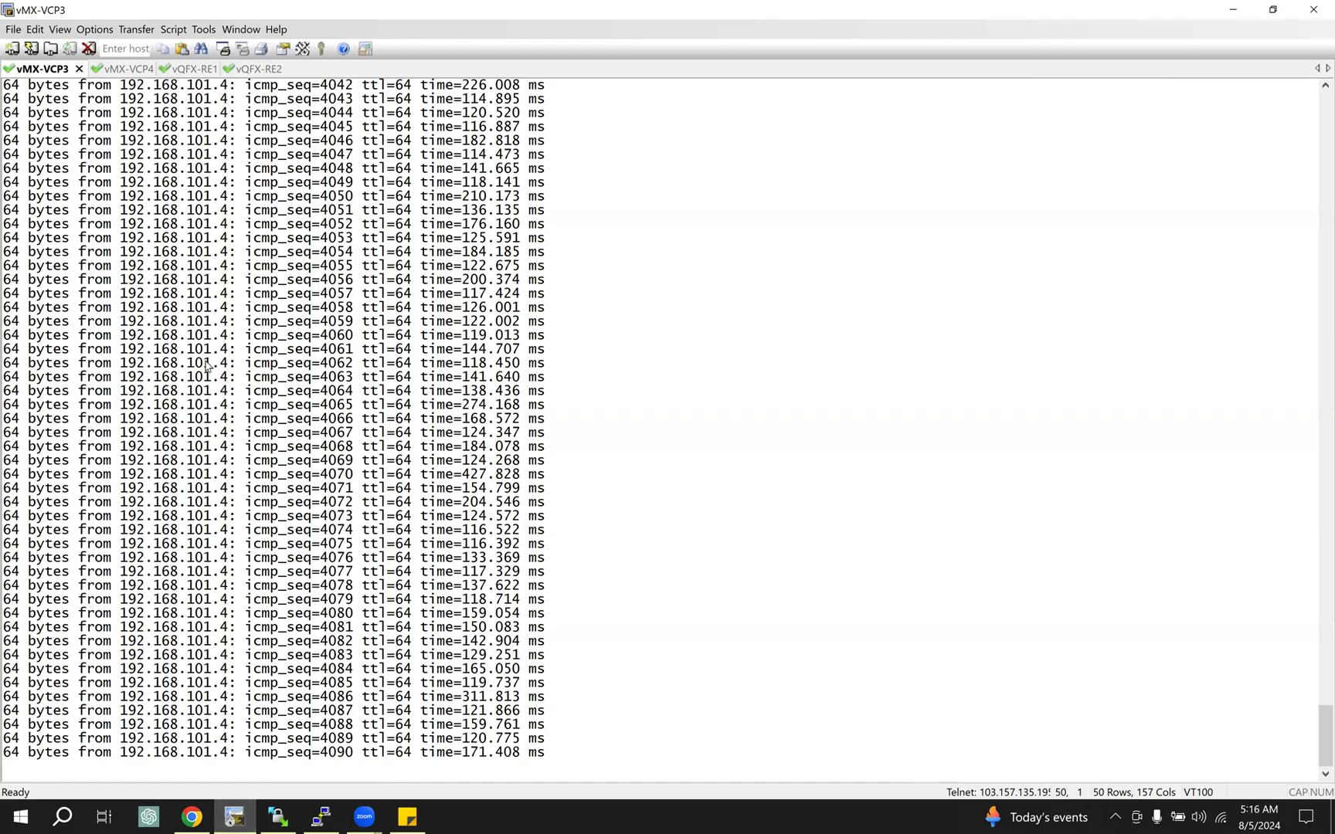
key(ctrl+c)
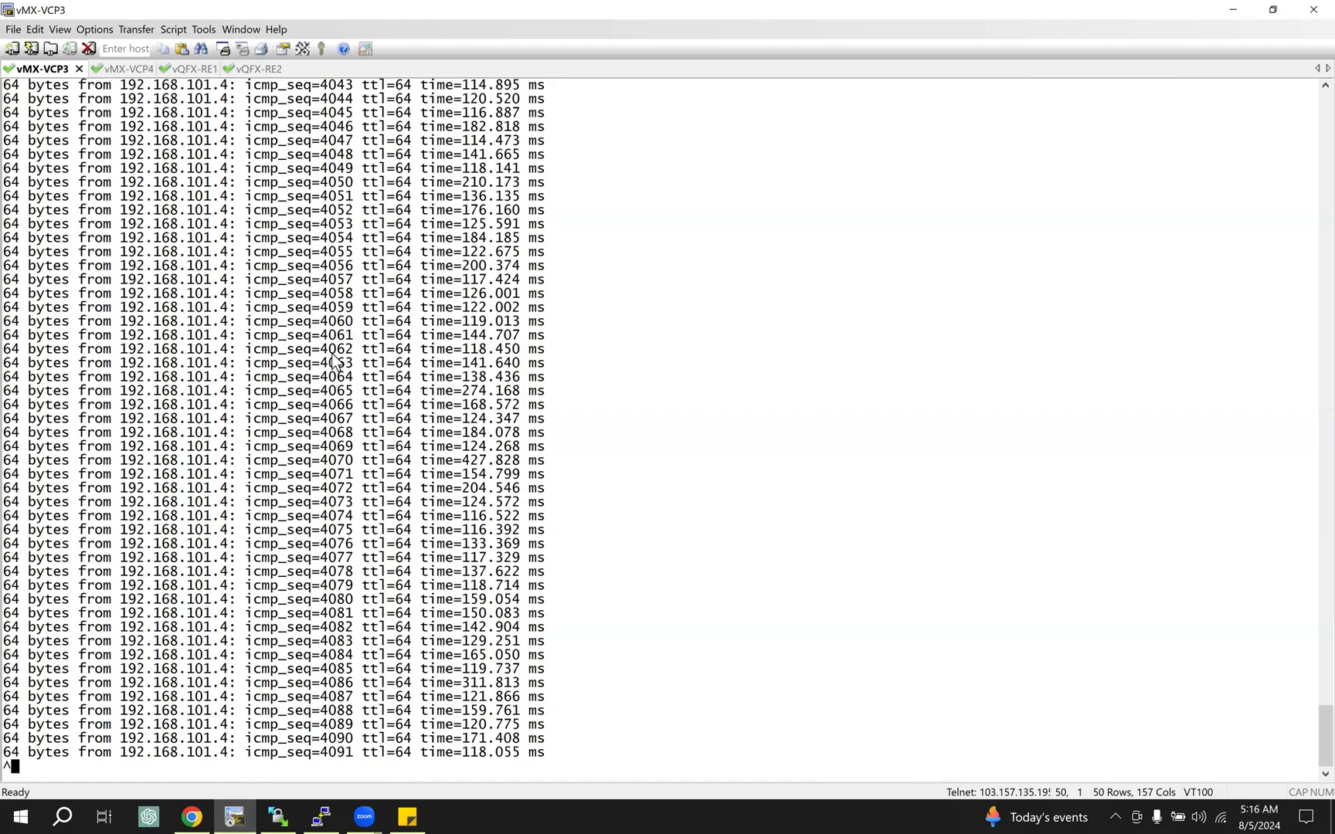
text(r)
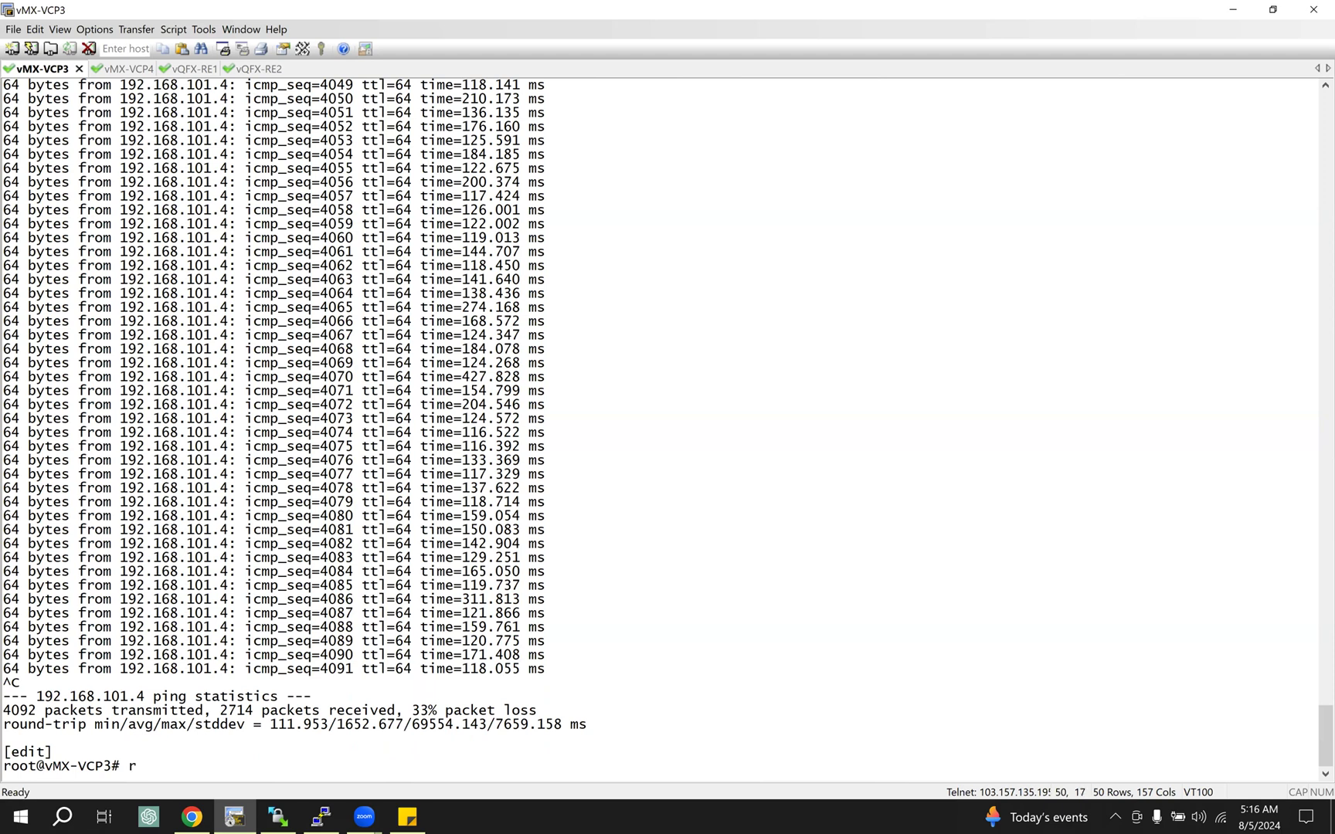
text(un show version)
key(Return)
drag(62, 488, 137, 489)
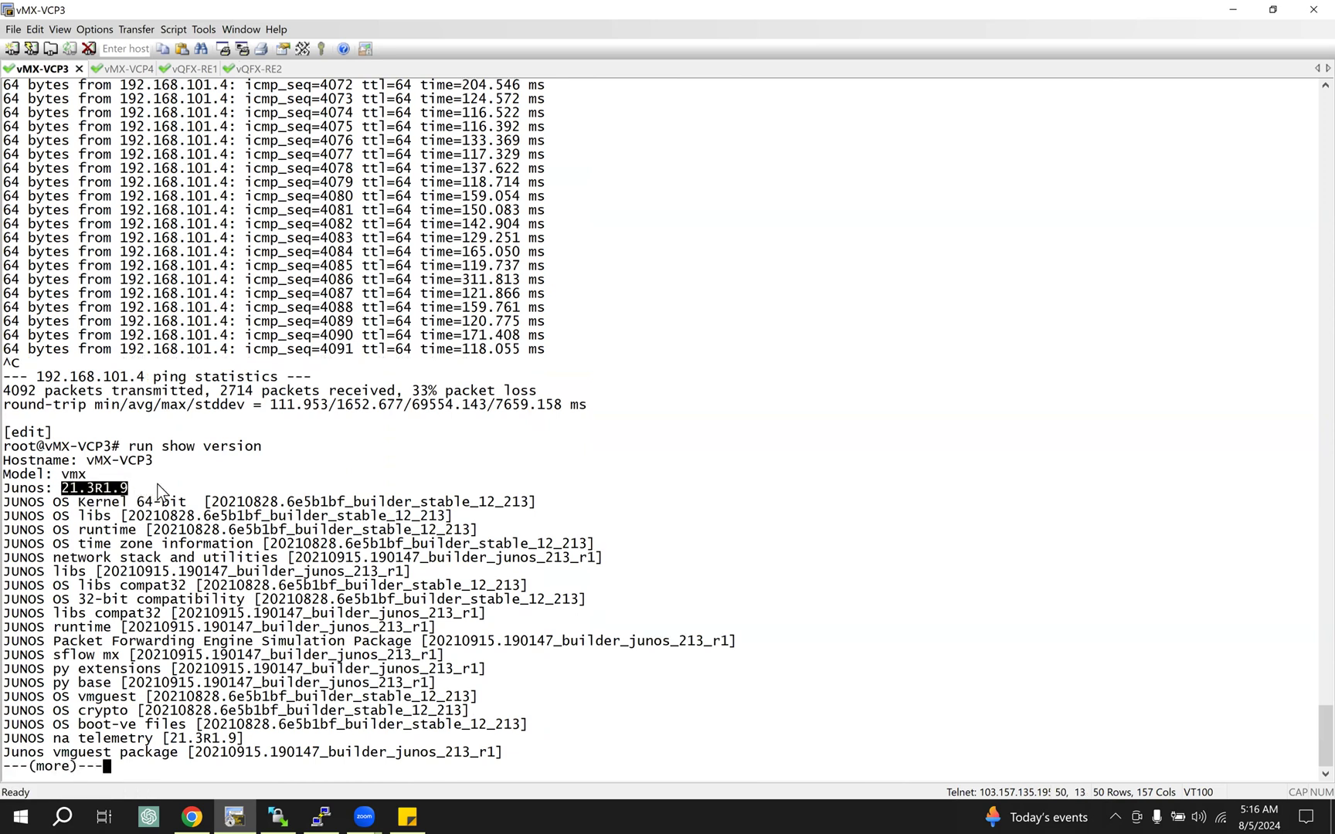
key(q)
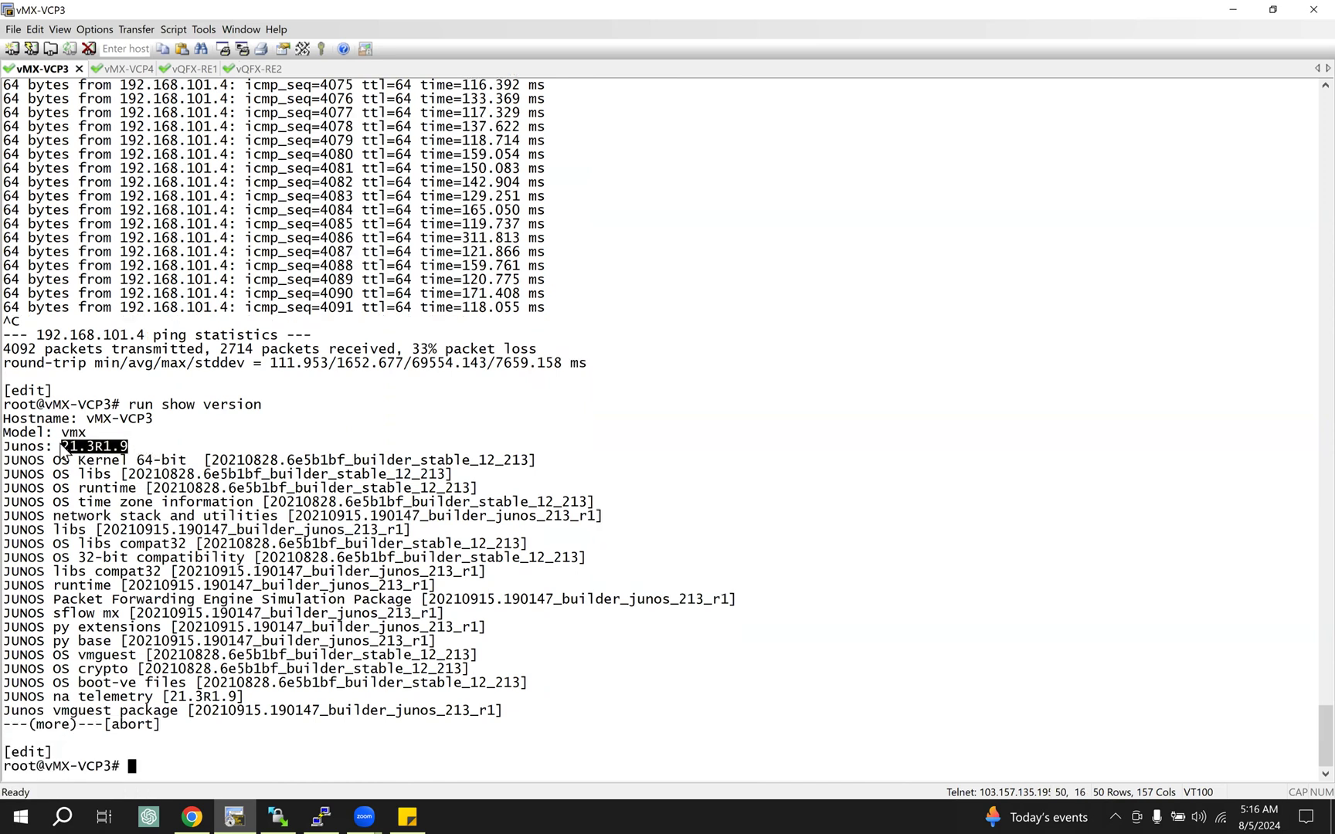
Step: Highlight the Junos version details in the terminal and compare them with the VCP and VFP image folder names in the vMX guide
click(66, 447)
drag(122, 447, 121, 447)
drag(51, 449, 469, 711)
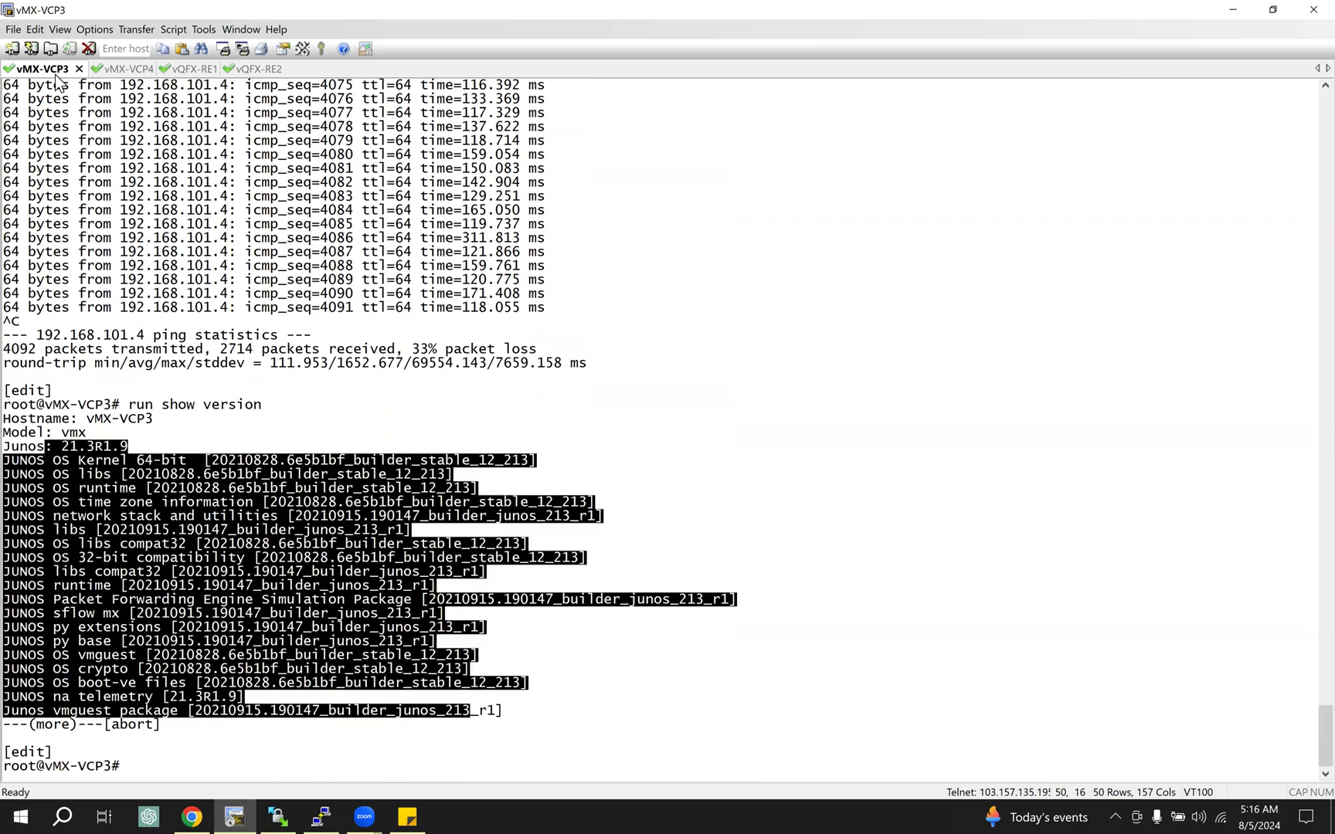
click(191, 816)
drag(550, 352, 569, 394)
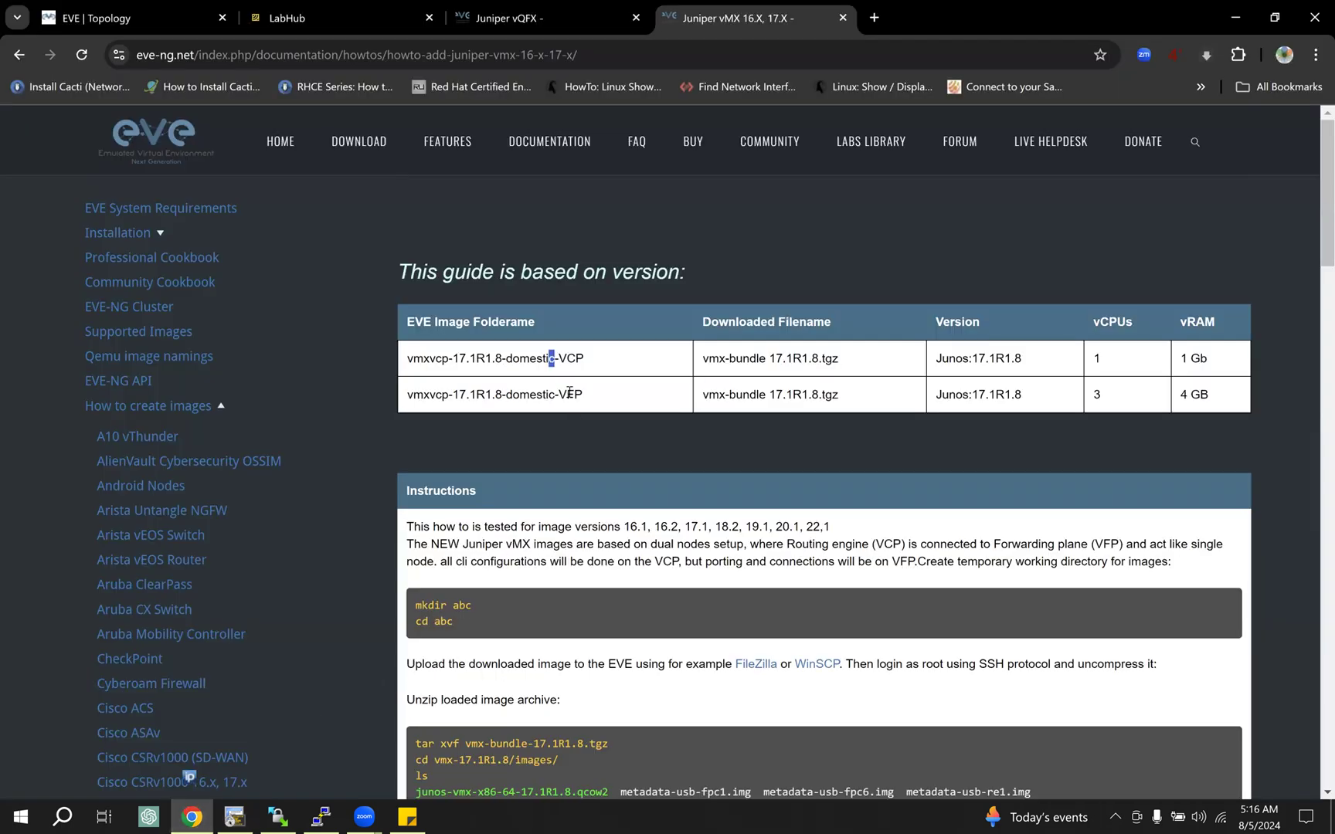
click(626, 401)
Step: Go to LabHub and open the Juniper vMX folder under UNETLAB II/addons/qemu
click(333, 11)
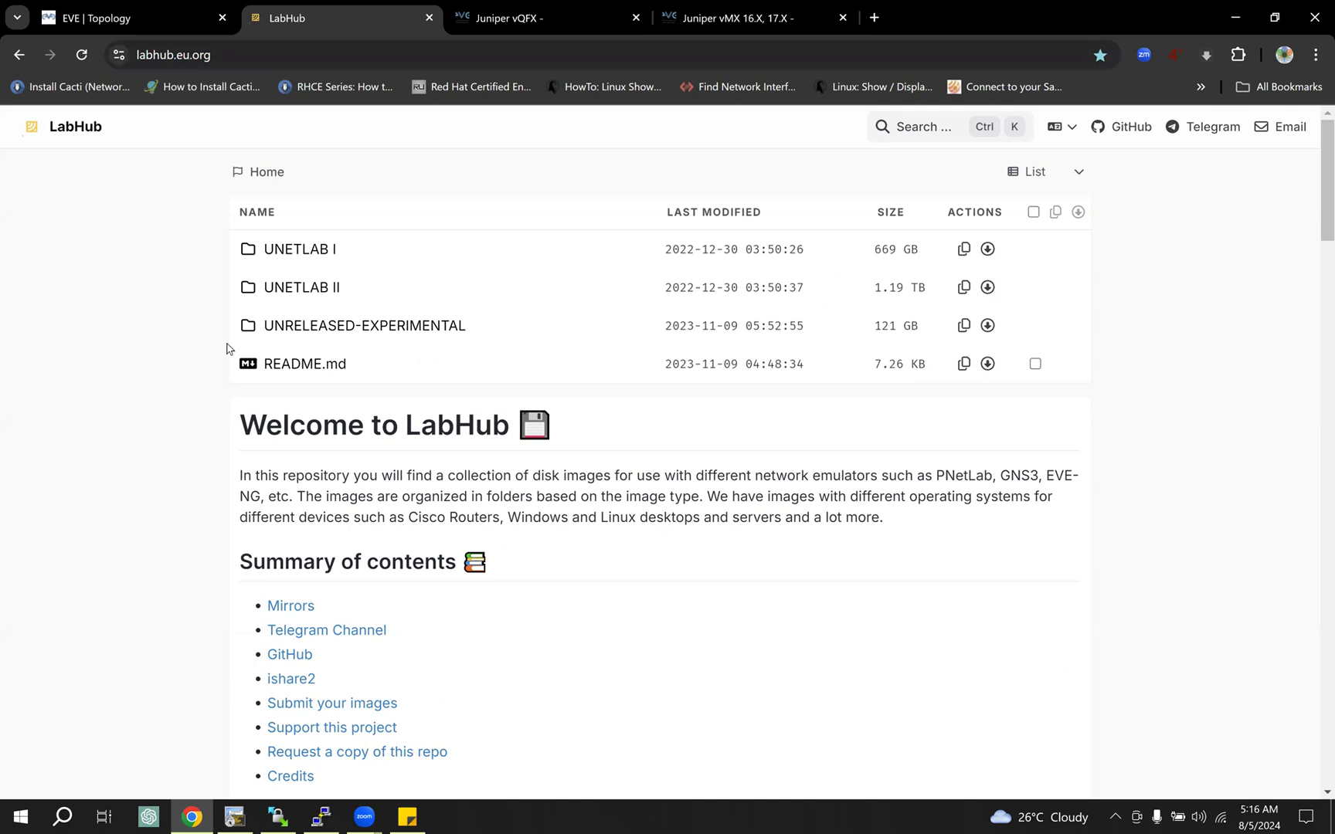
click(342, 296)
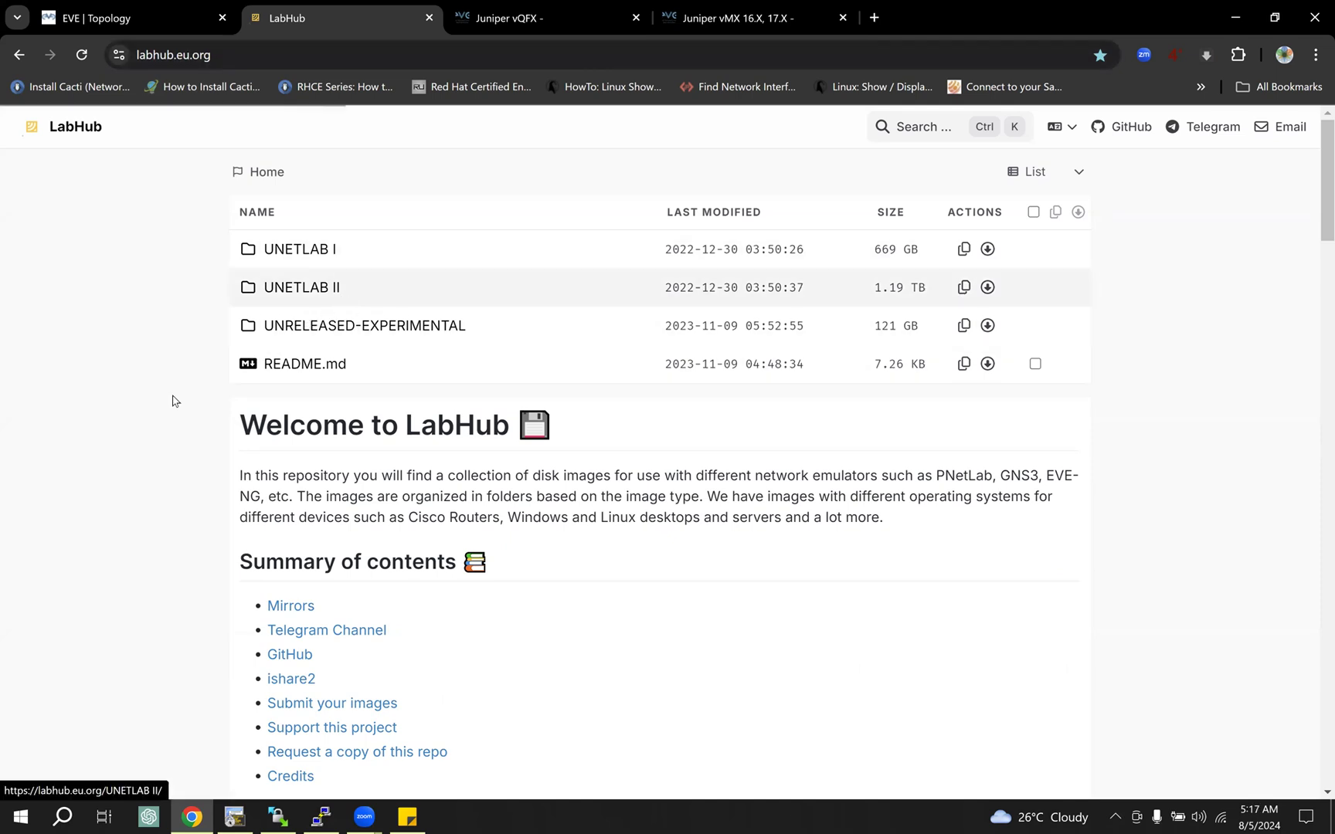
click(330, 252)
click(313, 289)
scroll(215, 413, down, 15)
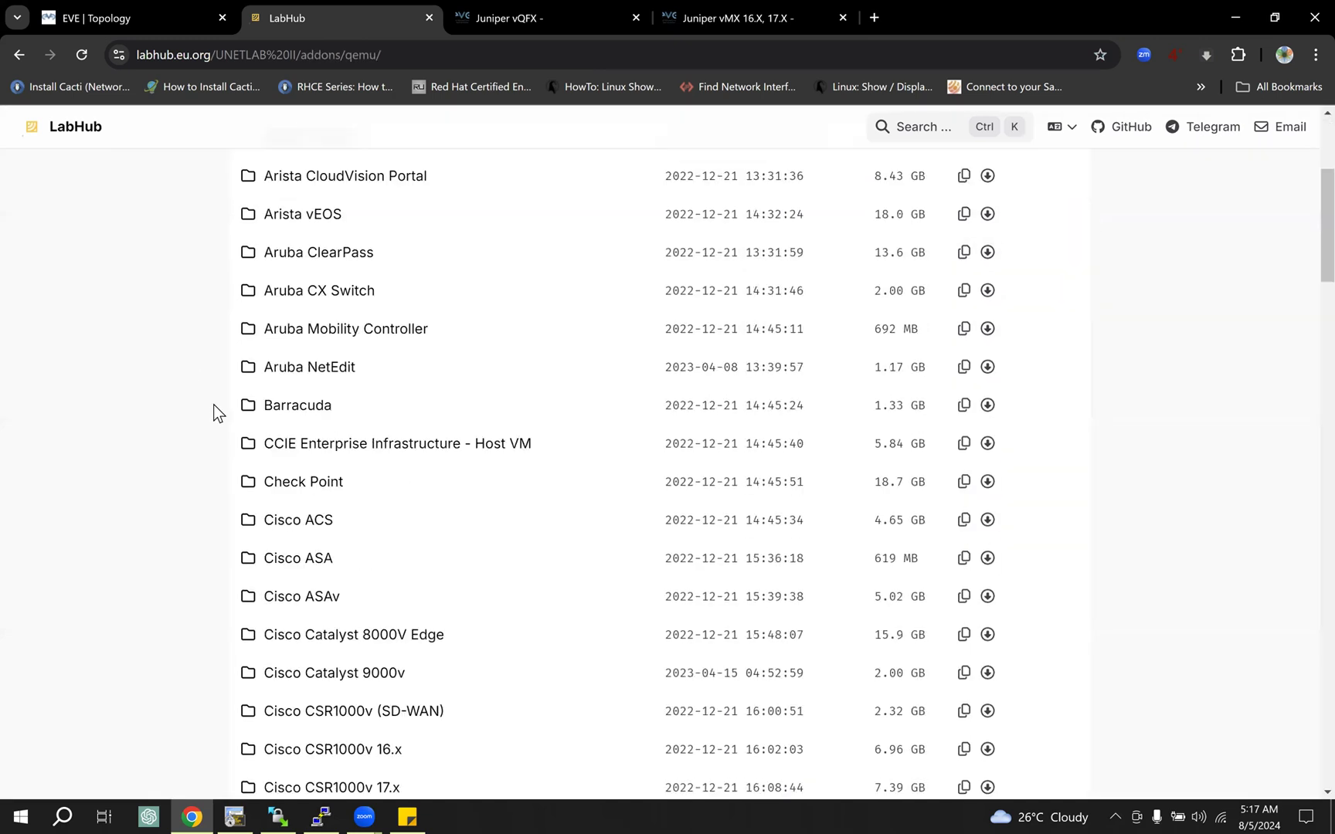
scroll(215, 413, down, 13)
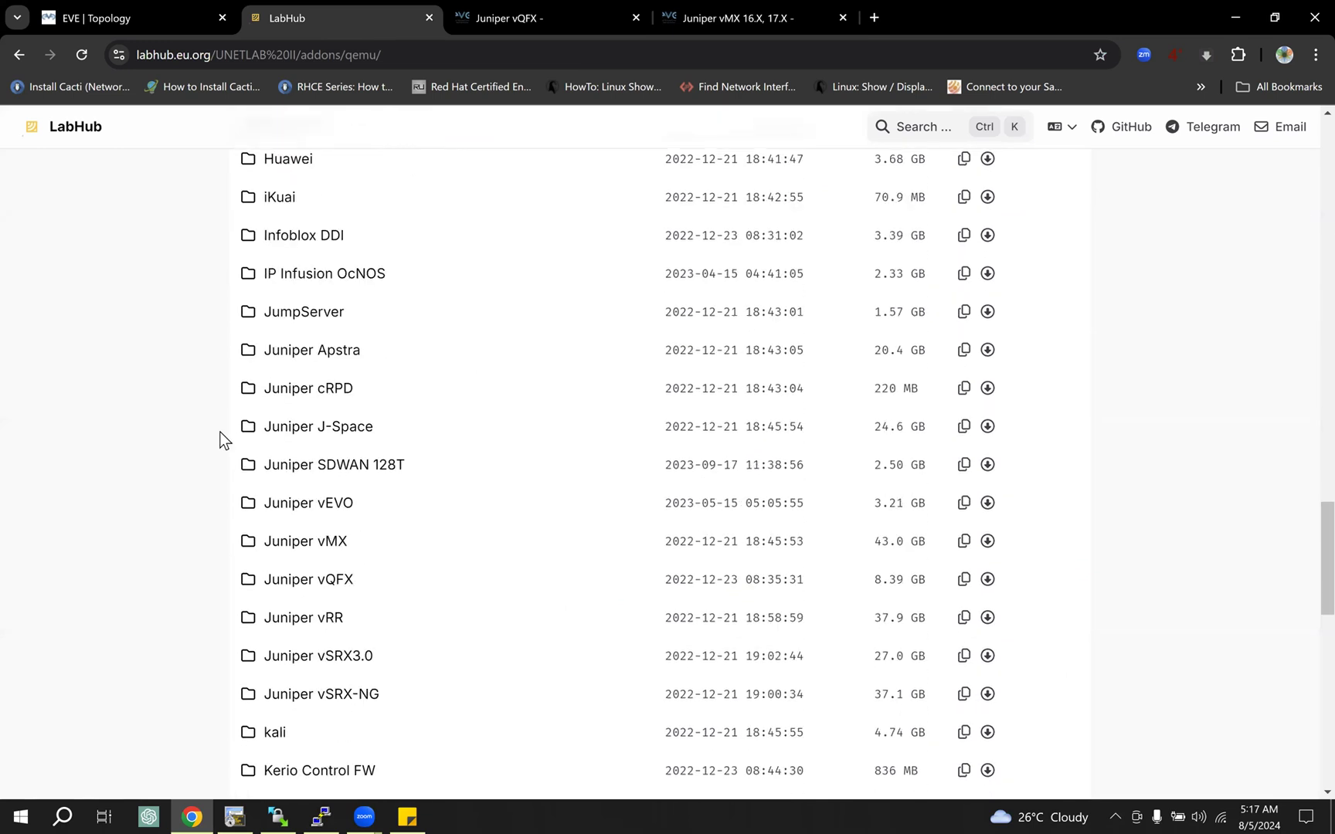
click(330, 544)
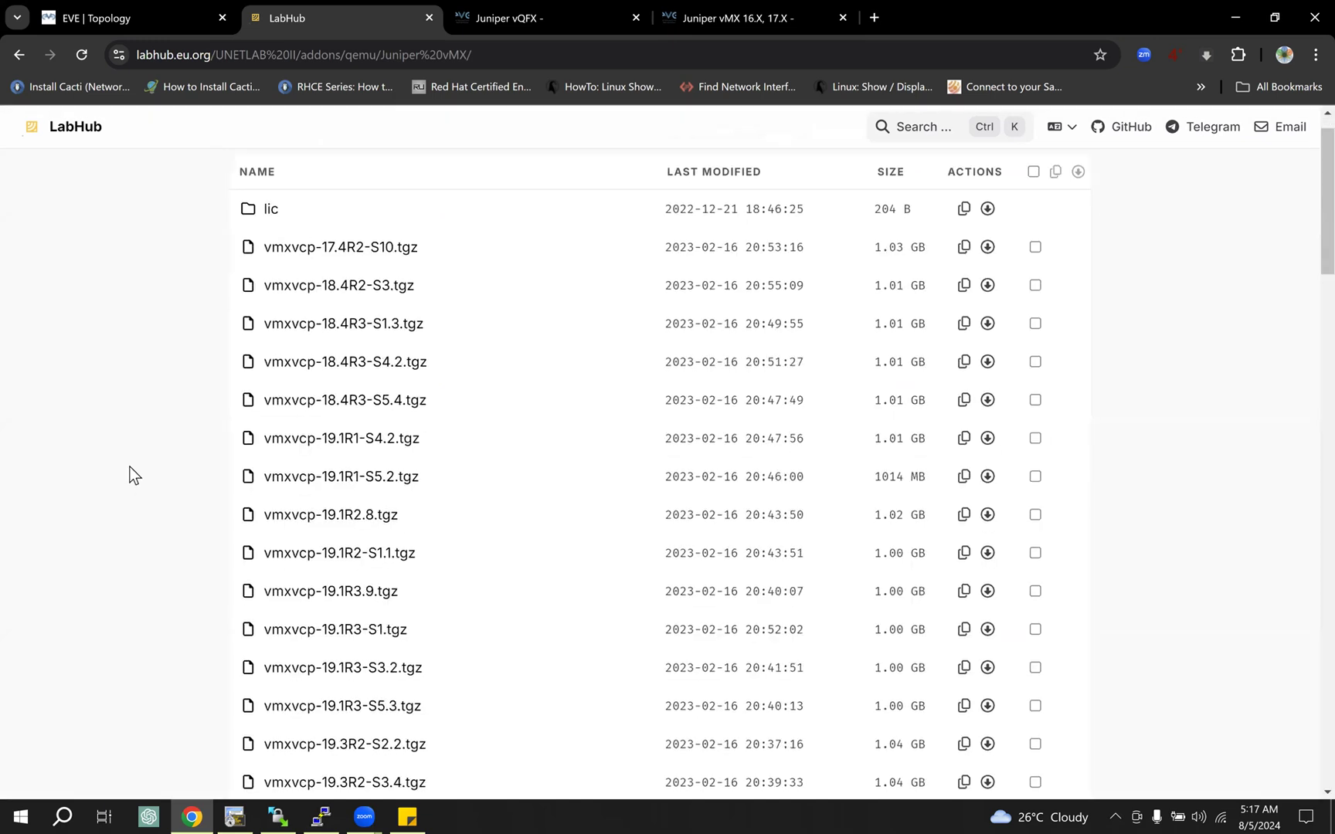
Step: Locate vmxvcp-21.3R1.9.tgz in the vMX image list and compare it with the Junos version in the vMX-VCP3 session
scroll(129, 466, down, 3)
scroll(129, 467, up, 3)
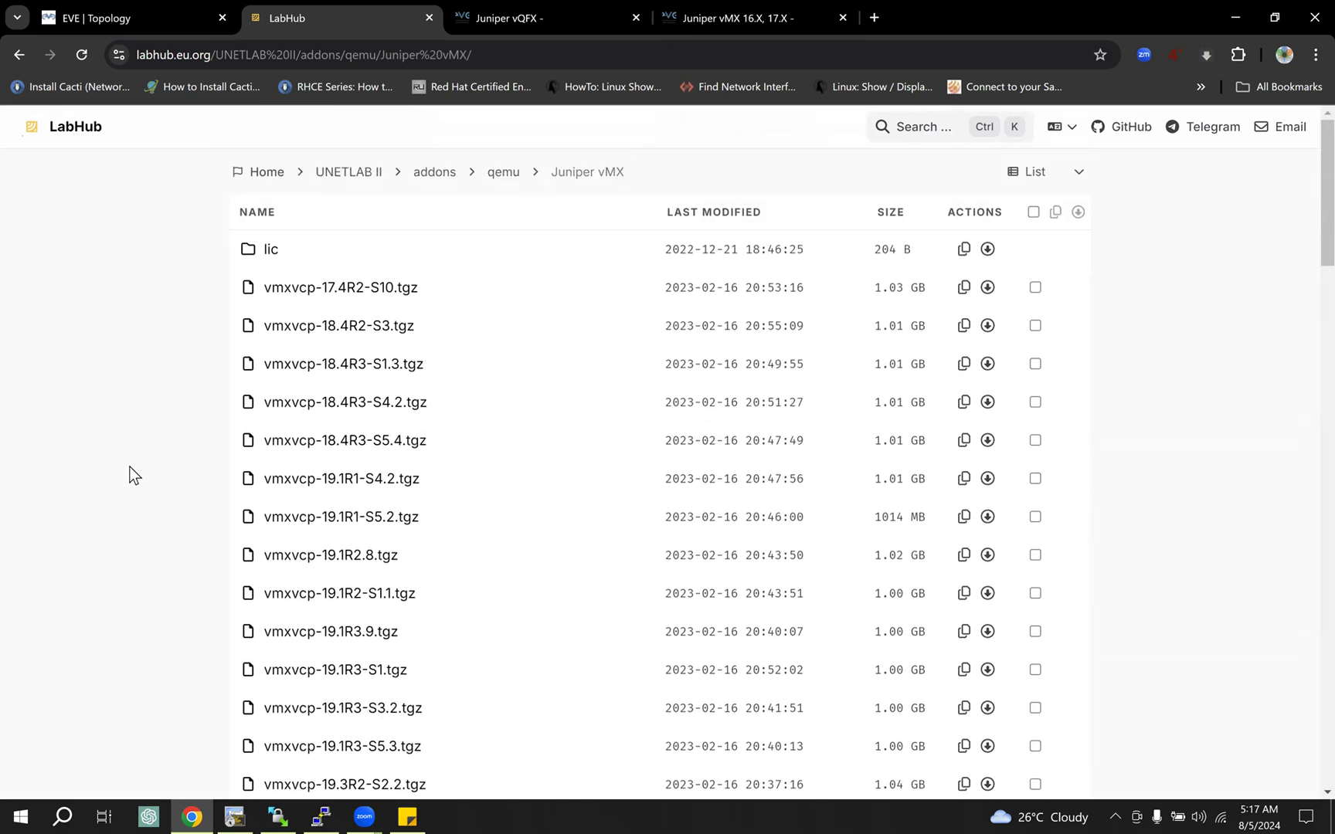
scroll(129, 475, down, 2)
scroll(129, 475, down, 5)
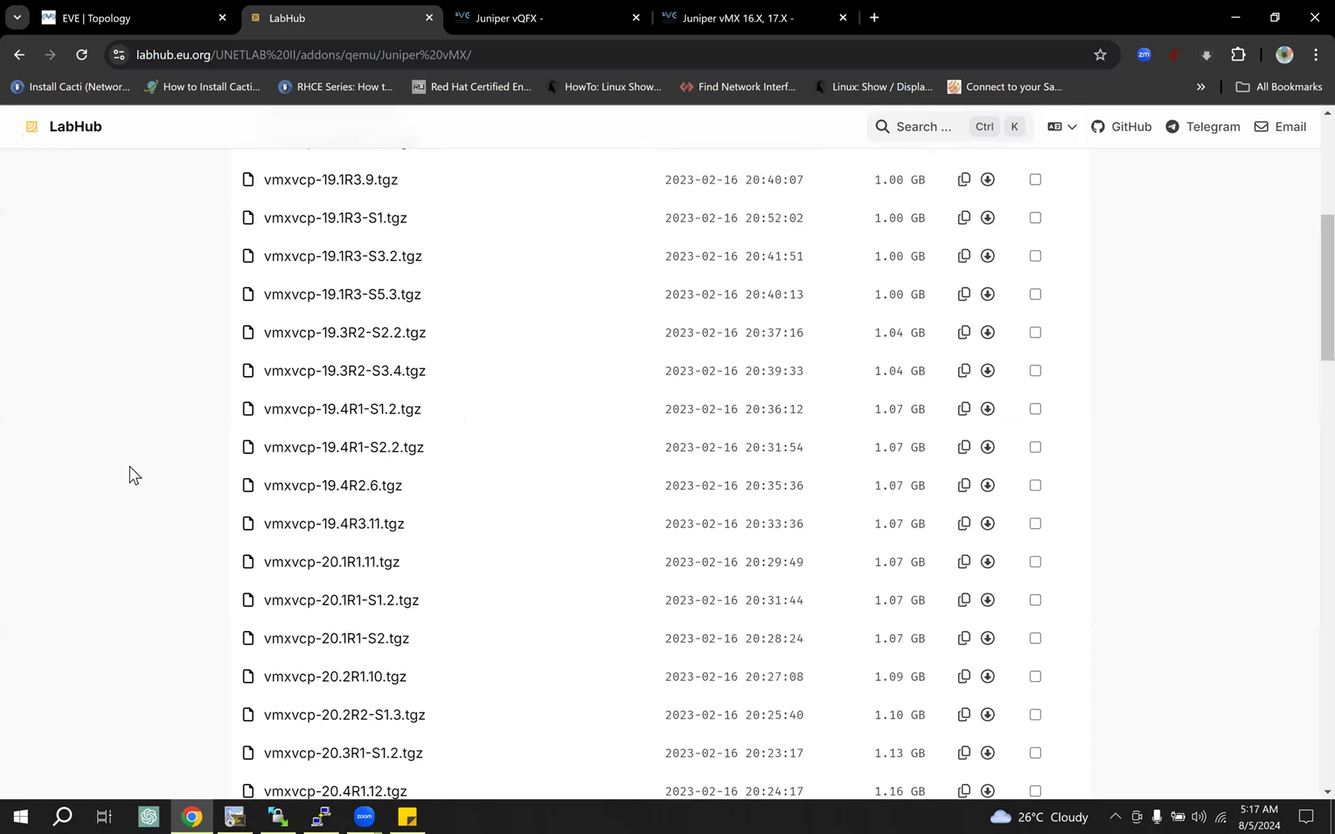
scroll(129, 475, down, 6)
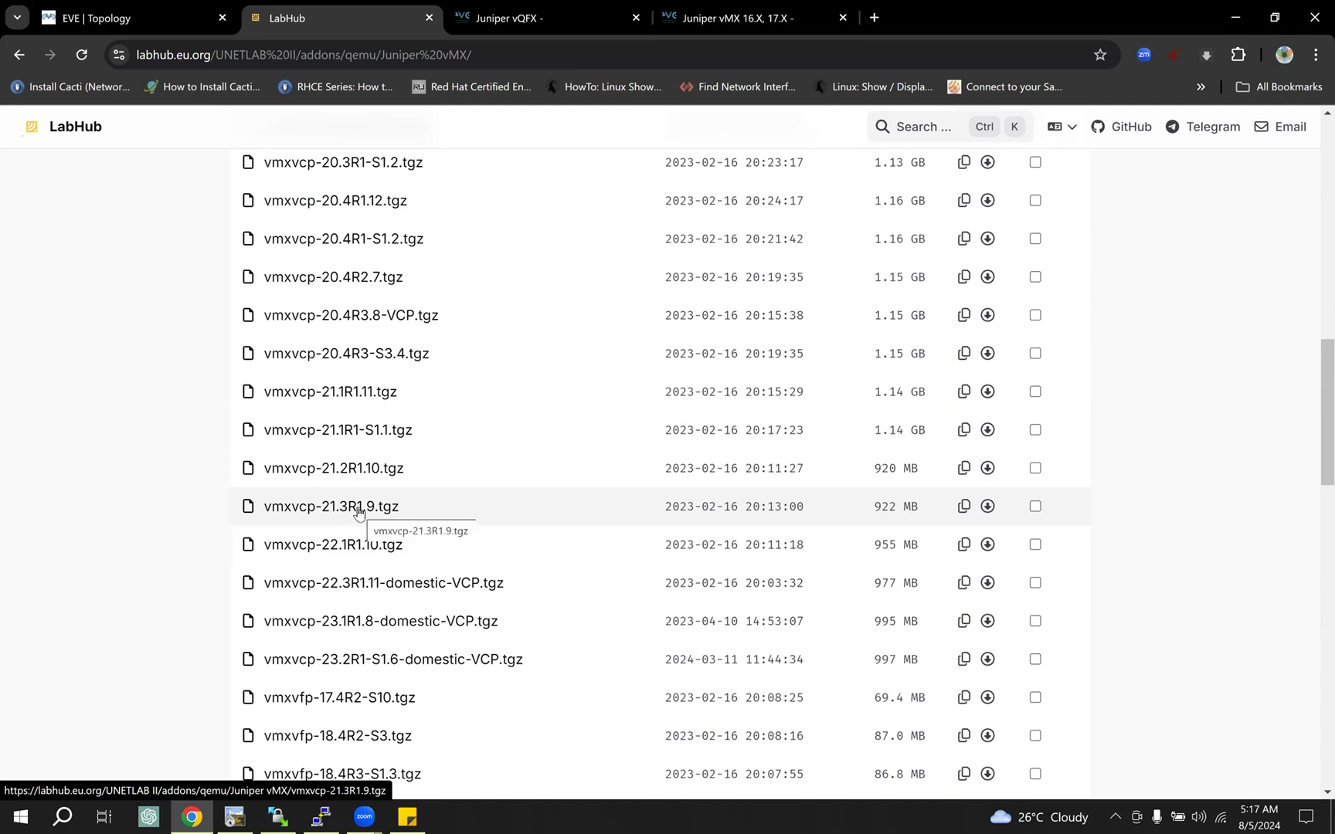
click(234, 817)
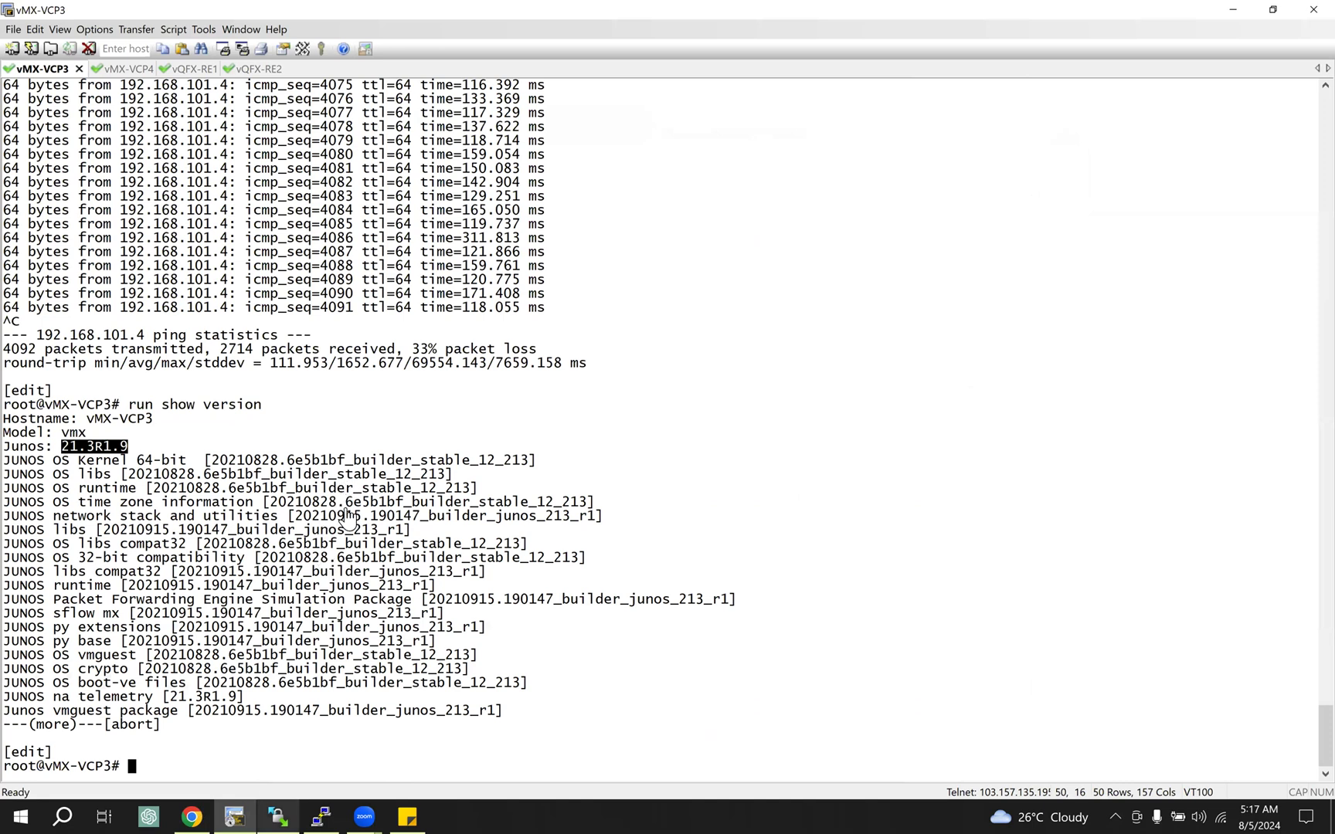
key(alt+Tab)
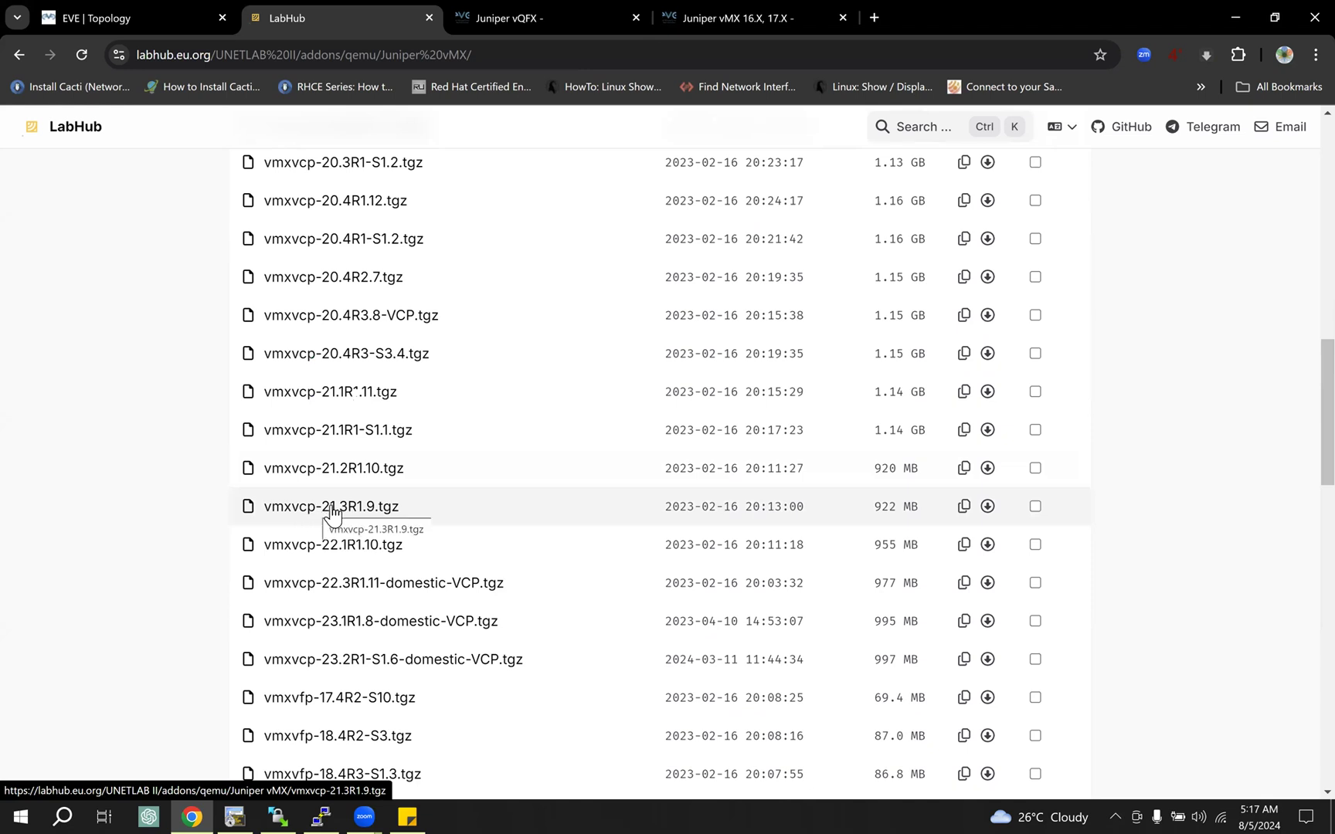
Step: Search the LabHub page for "21.3" and go to the matching vmxvfp-21.3R1.9.tgz file
key(ctrl+d)
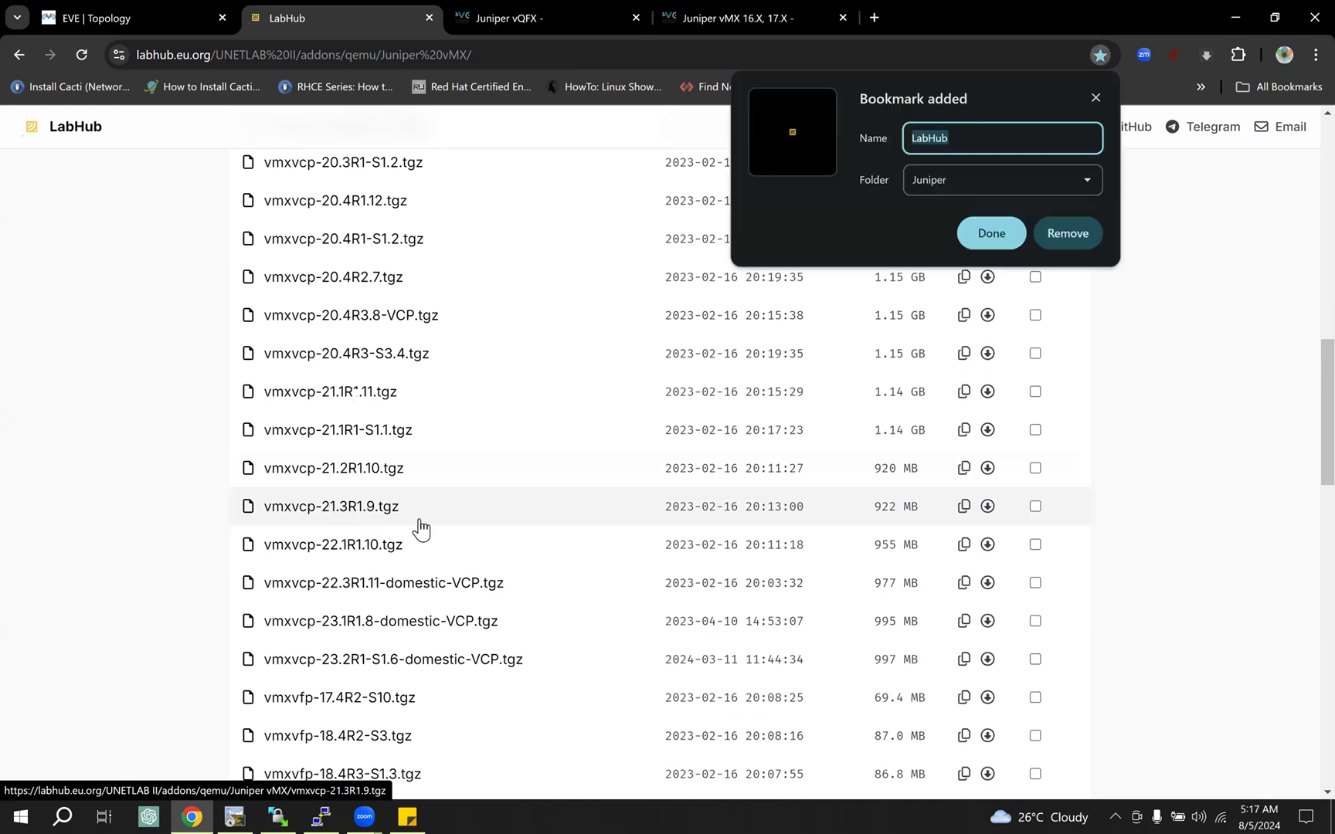
click(1097, 96)
key(ctrl+f)
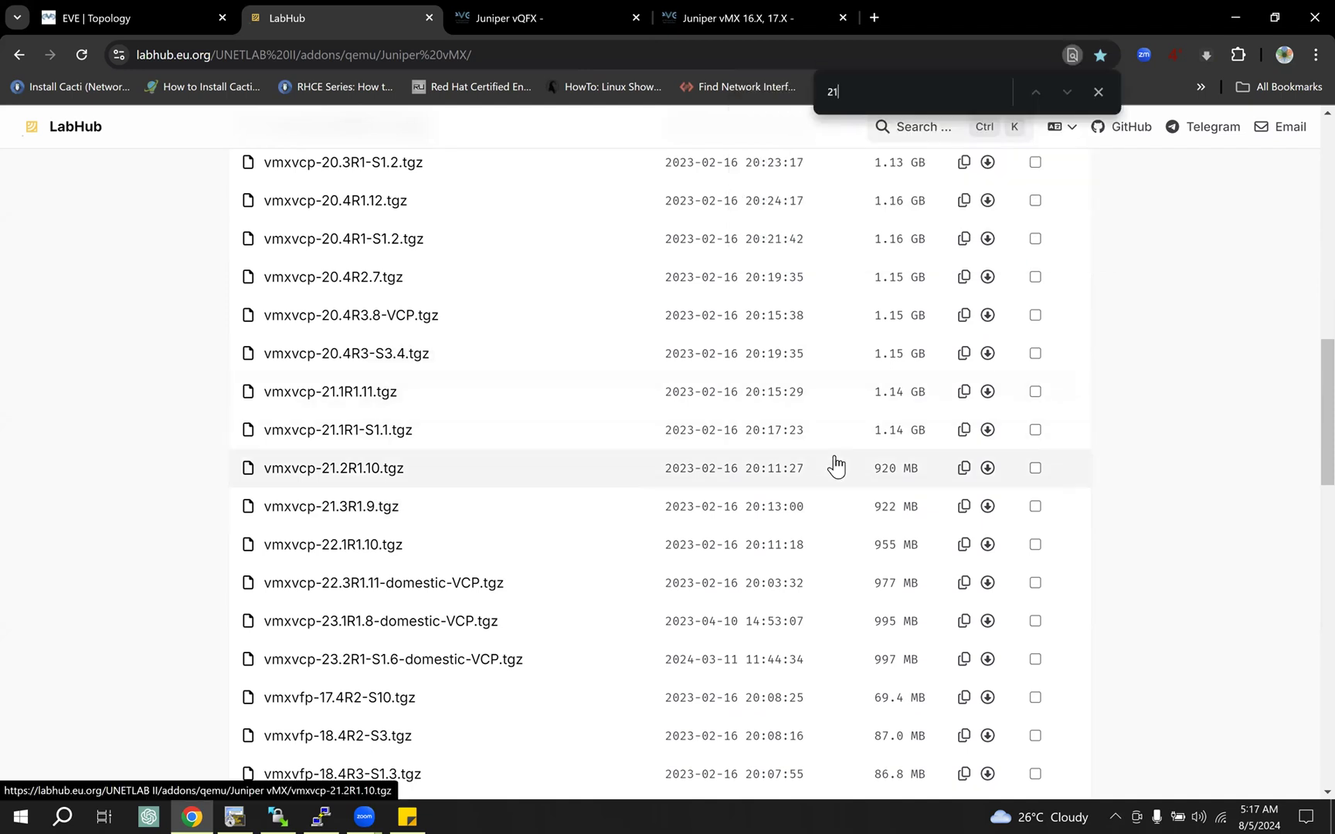
text(21)
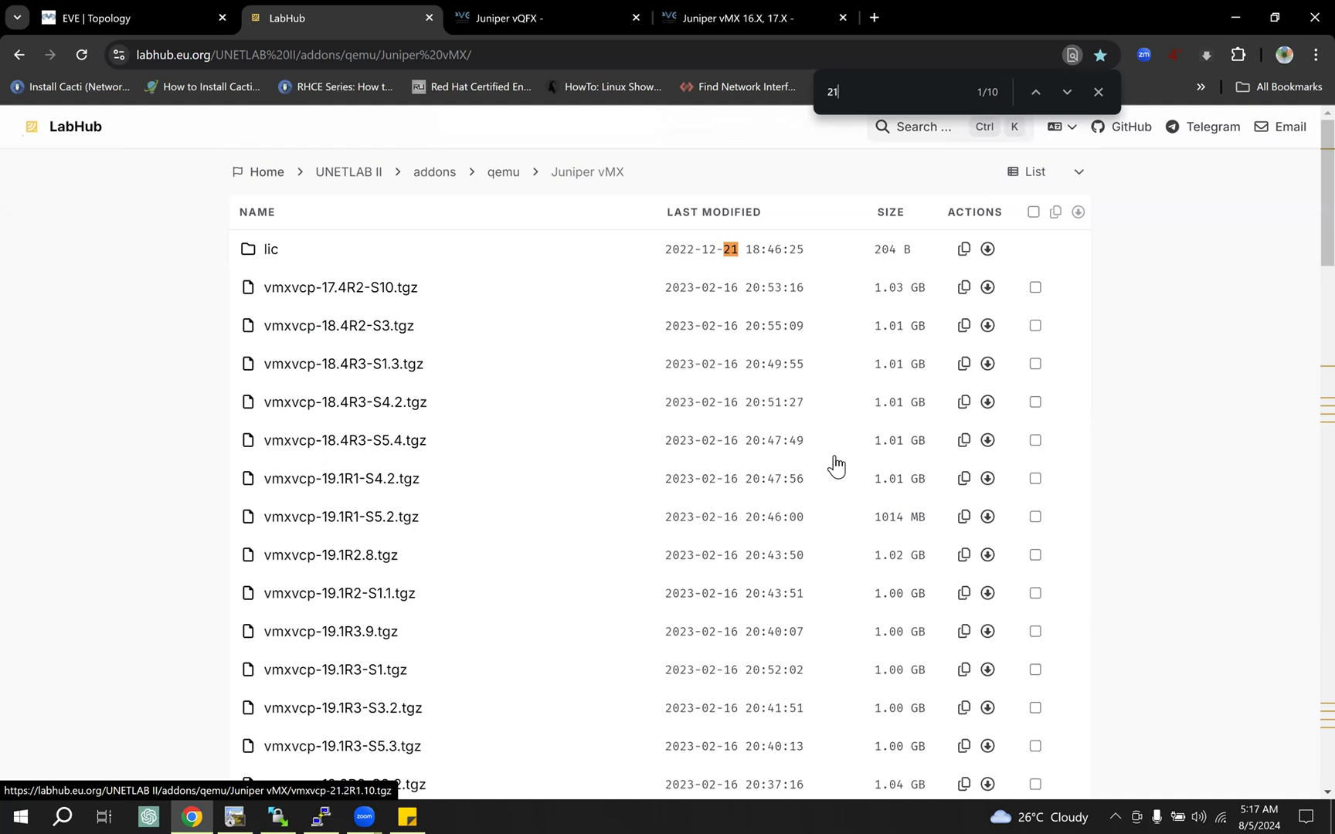
text(.3)
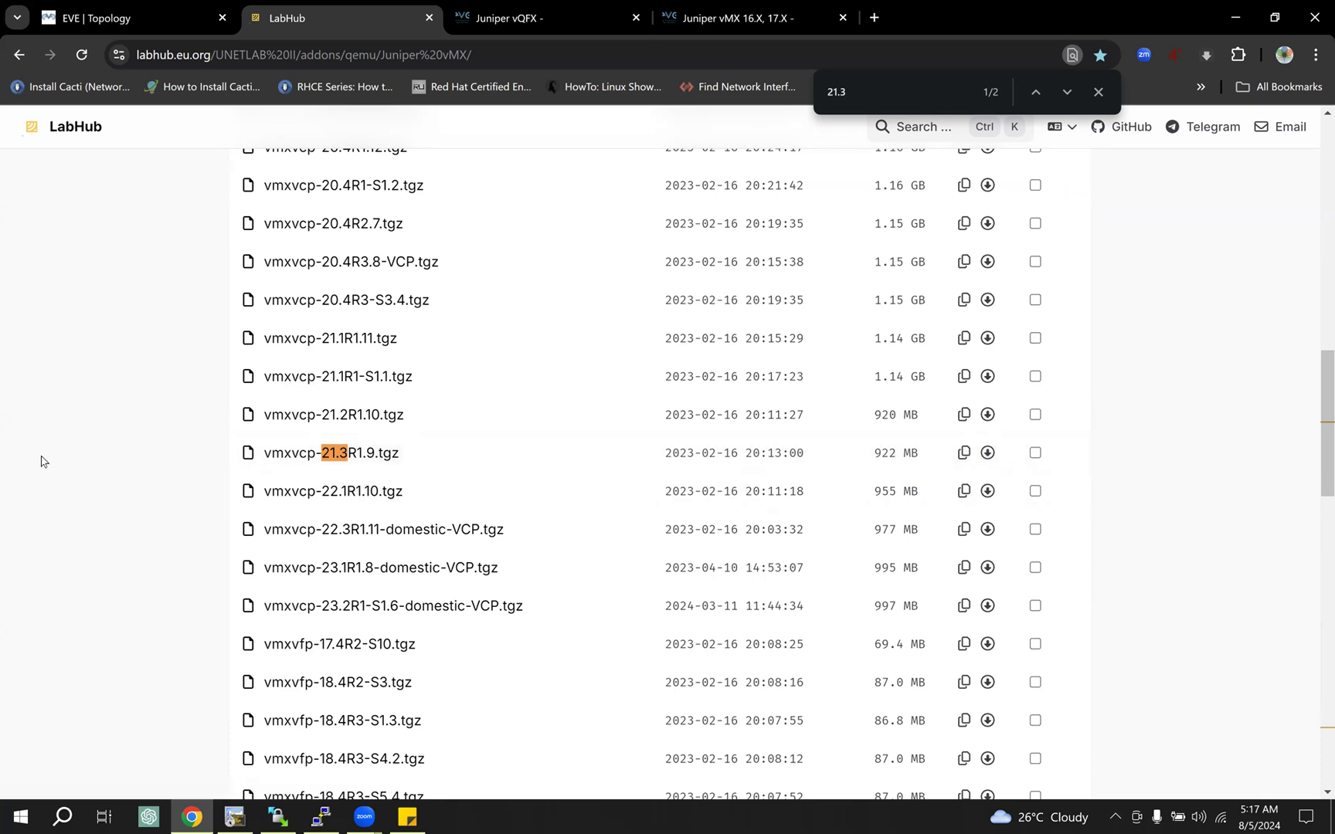
key(Return)
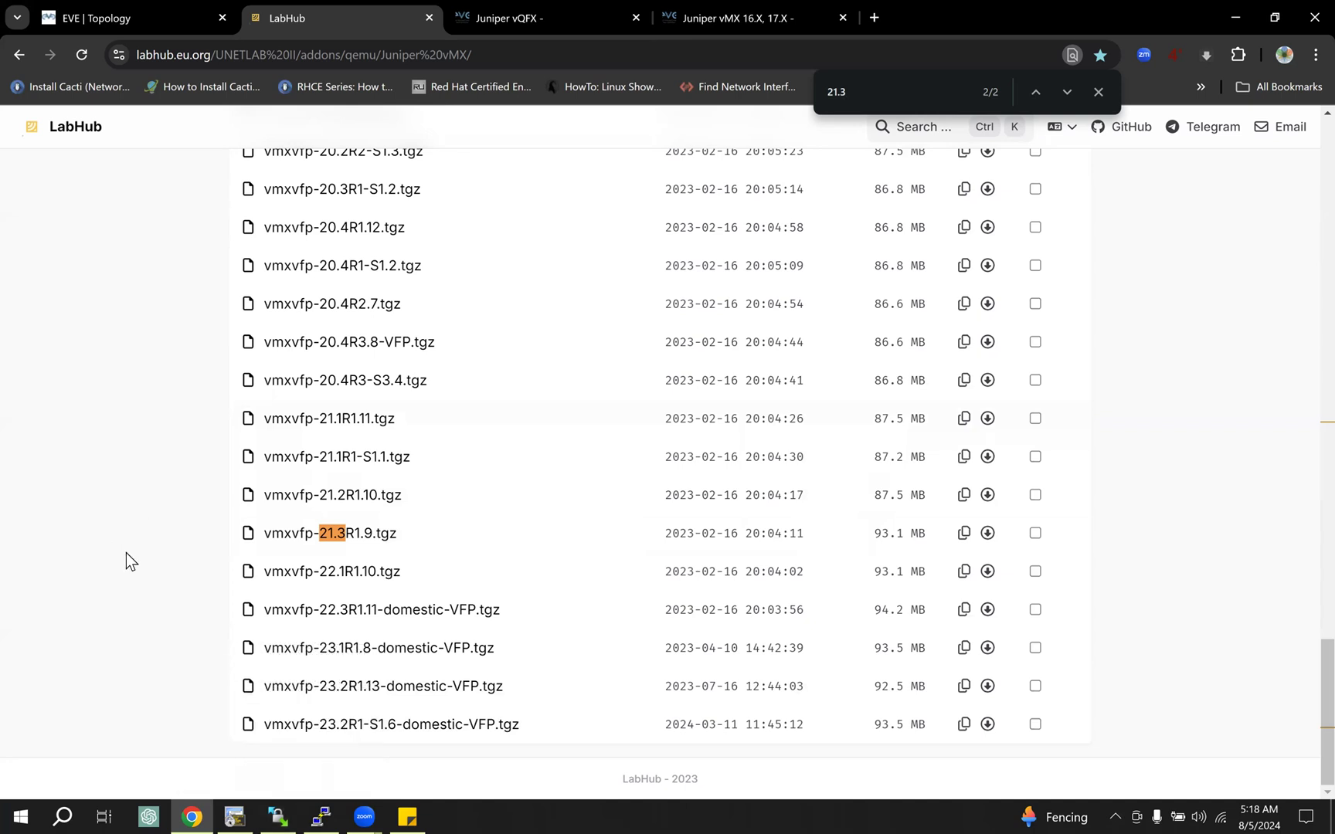
Step: Switch to WinSCP and locate the vmxvcp-21.3R1.9 image folder in /opt/unetlab/addons/qemu/
mouse_move(281, 817)
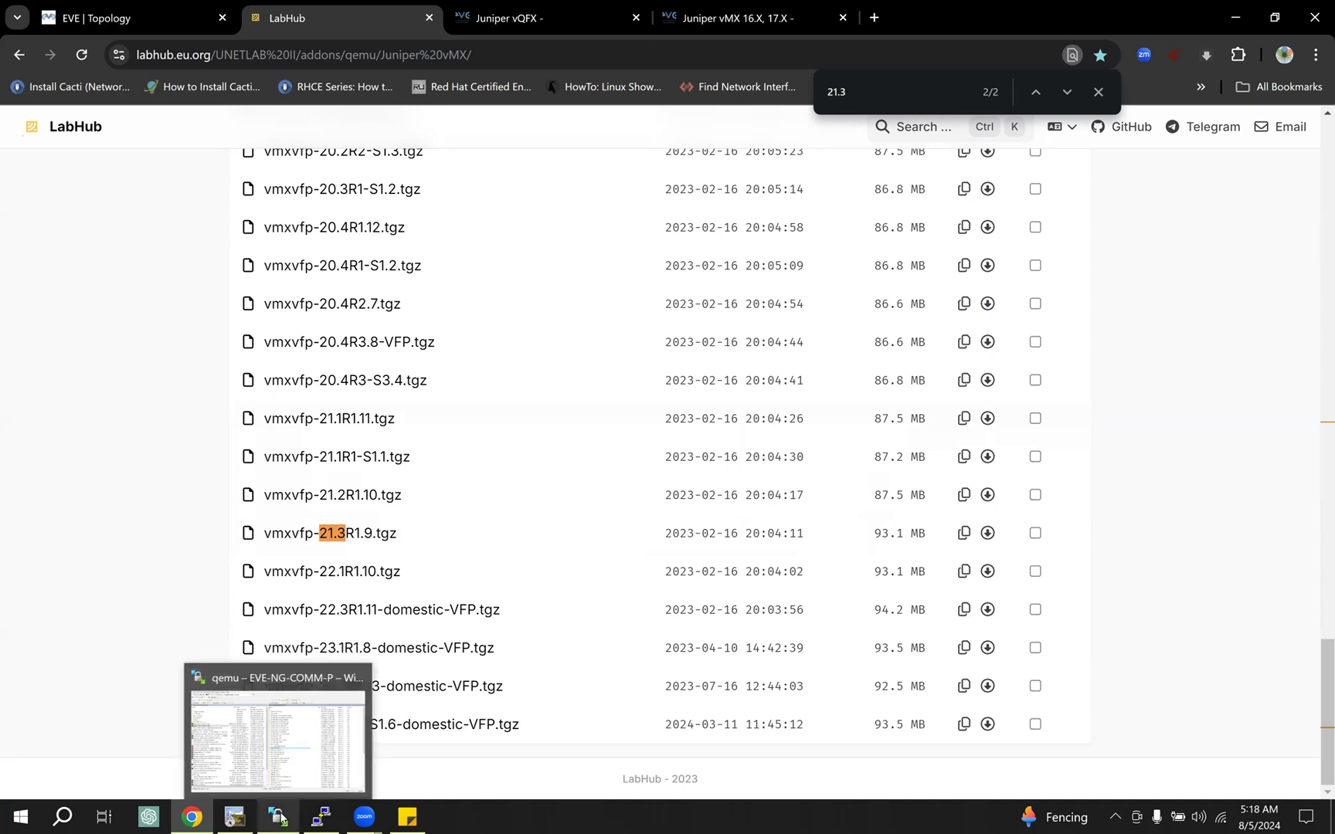
click(282, 817)
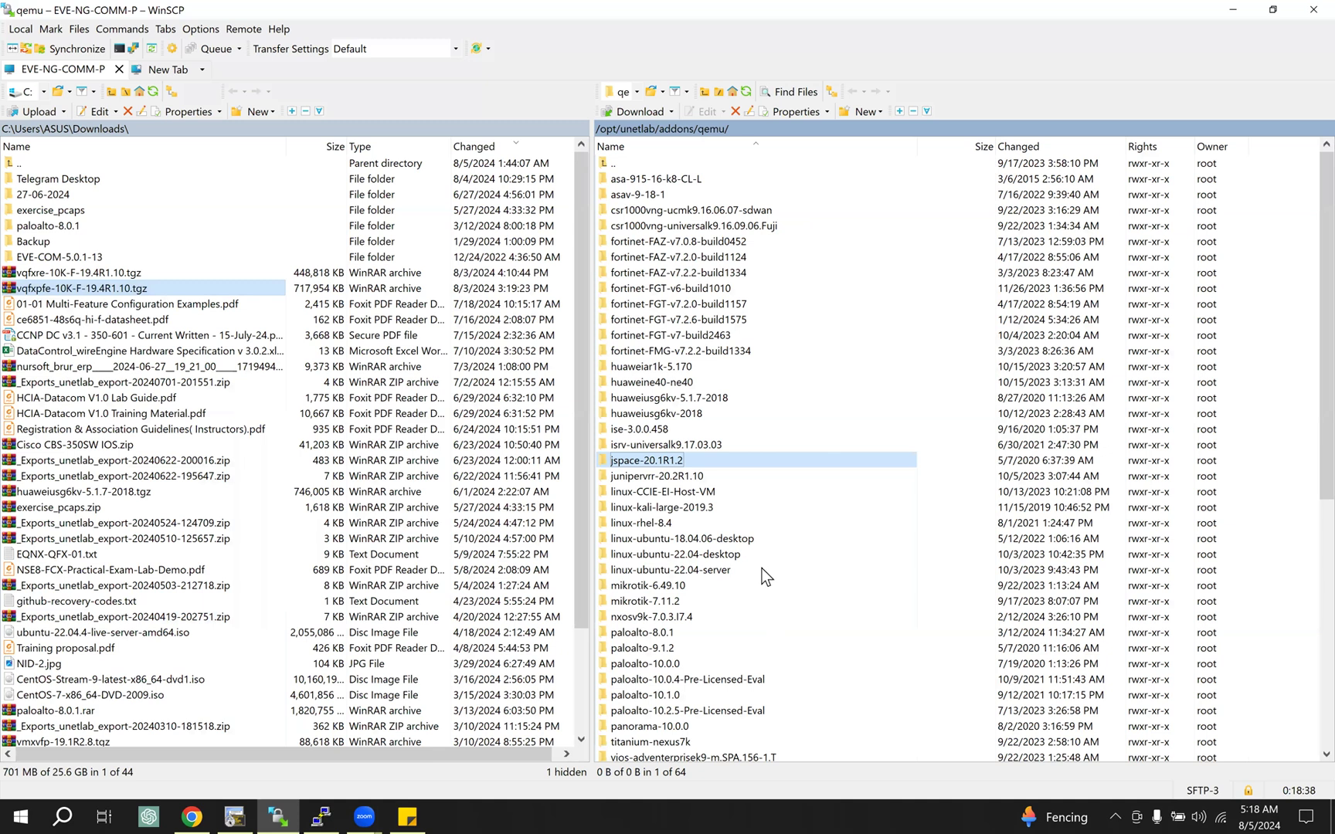
click(763, 571)
scroll(763, 573, down, 4)
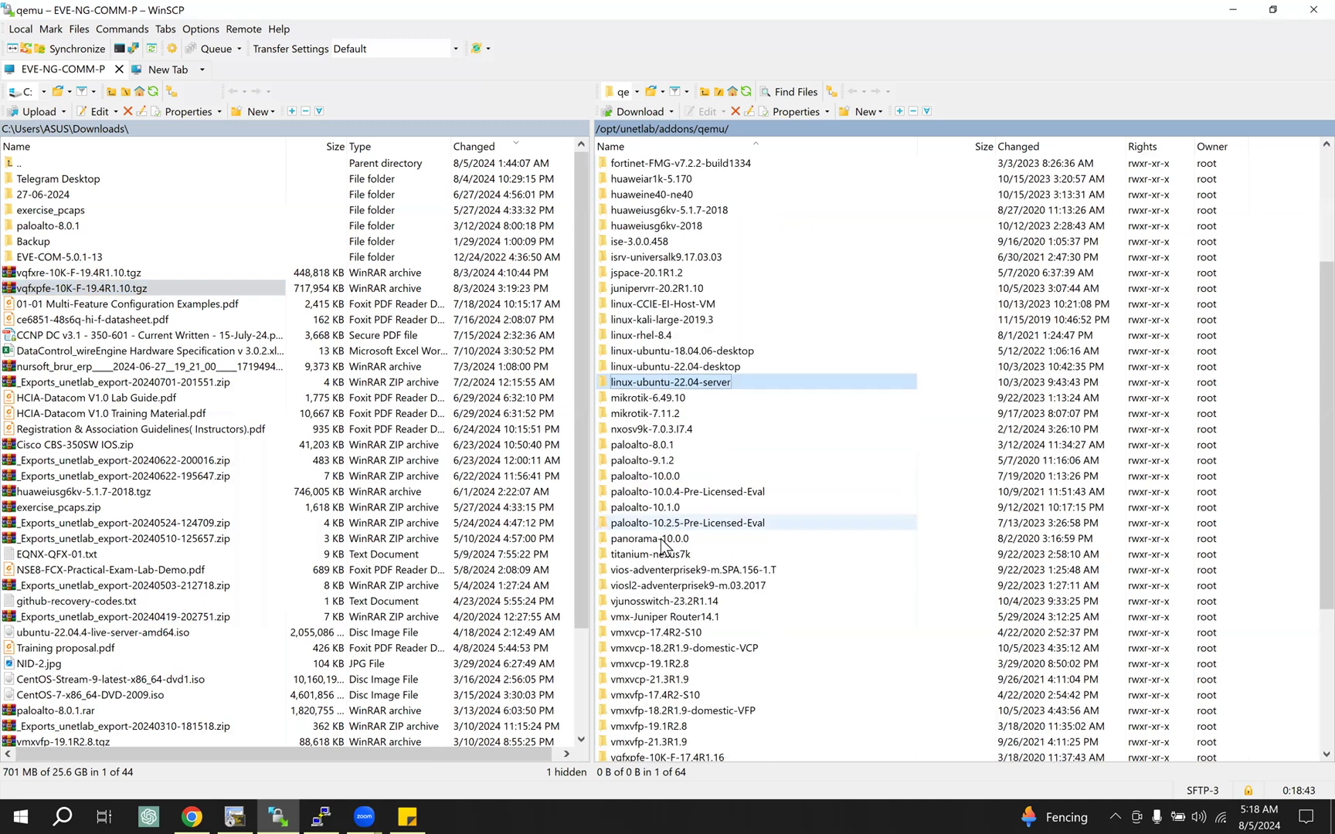
scroll(660, 550, down, 3)
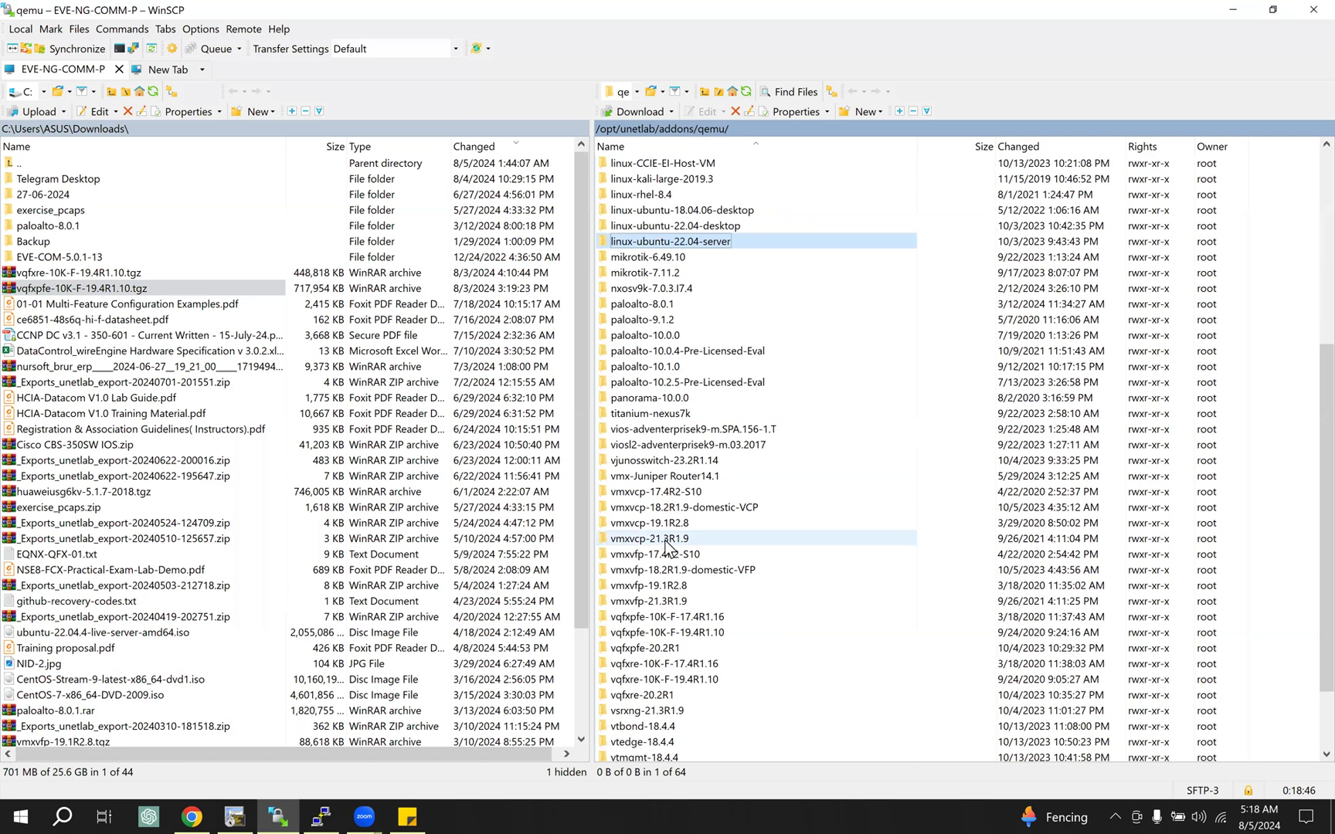
click(668, 540)
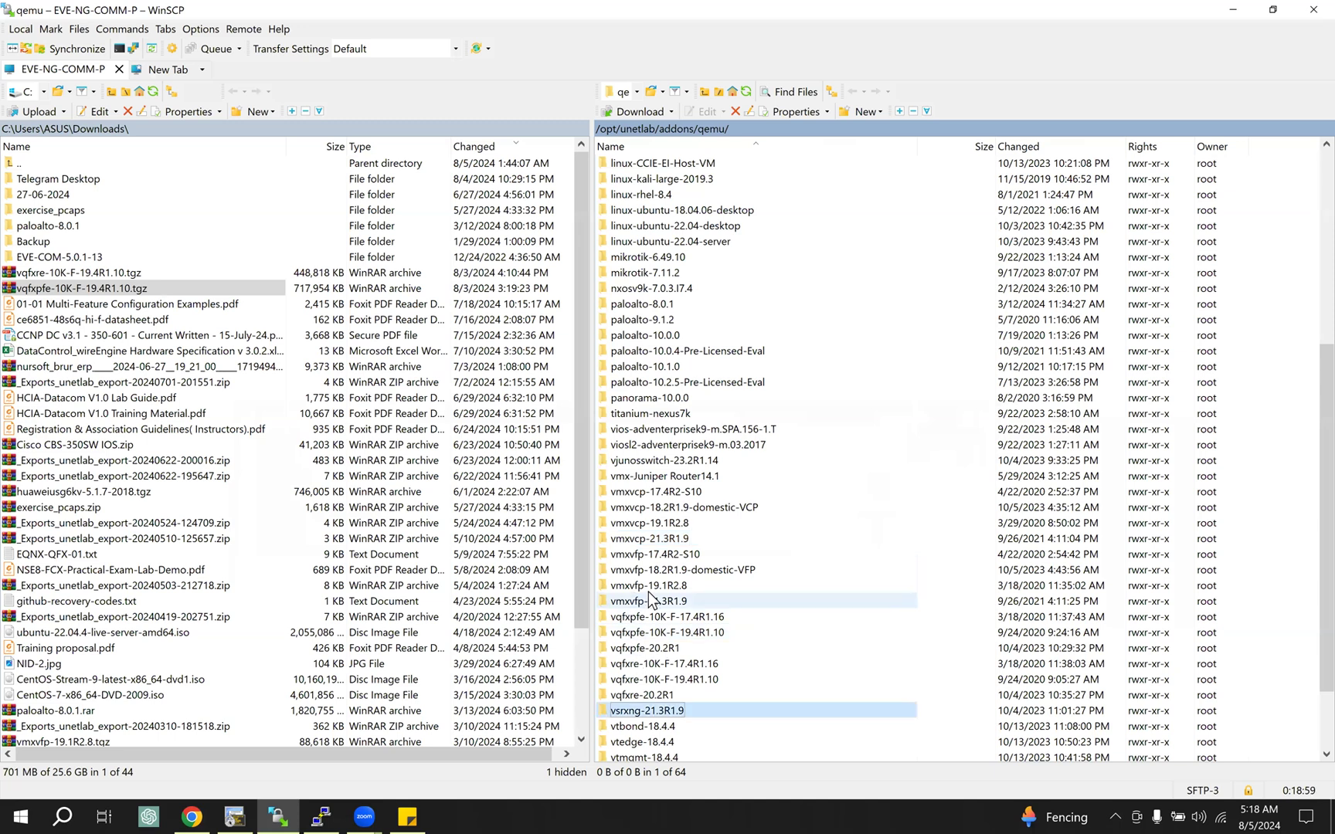
Step: Open the vmxvfp-21.3R1.9 folder to inspect its disk image file, and return to the qemu directory
click(668, 604)
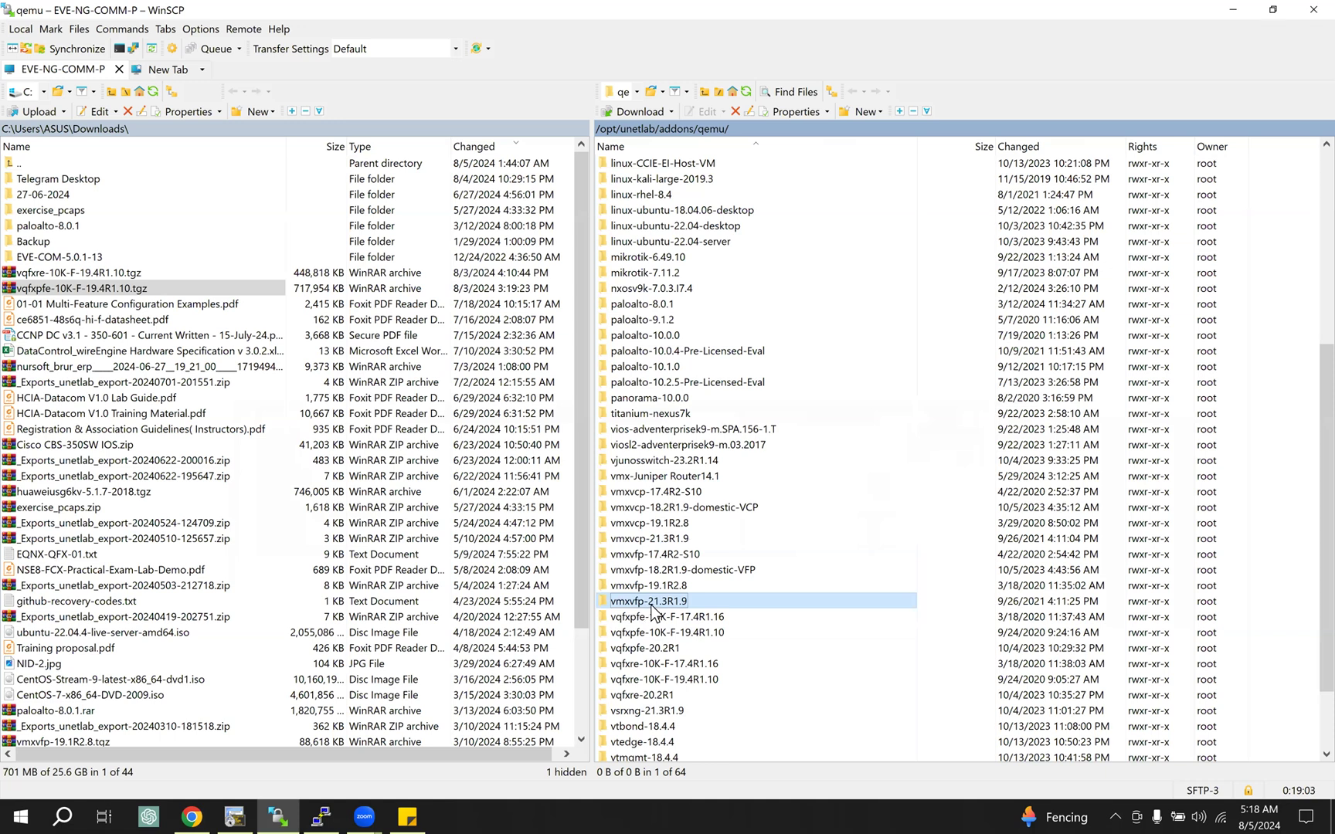
double_click(729, 604)
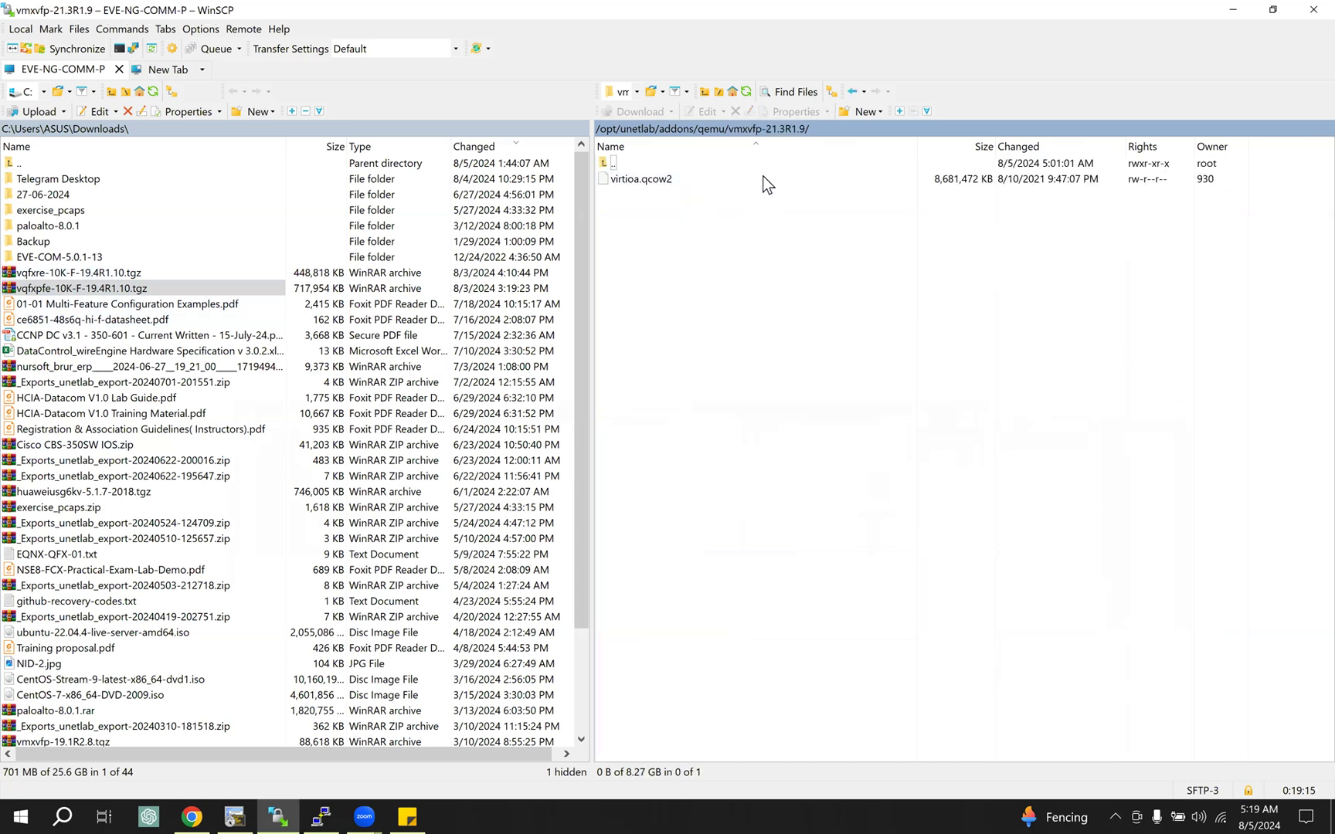
click(715, 129)
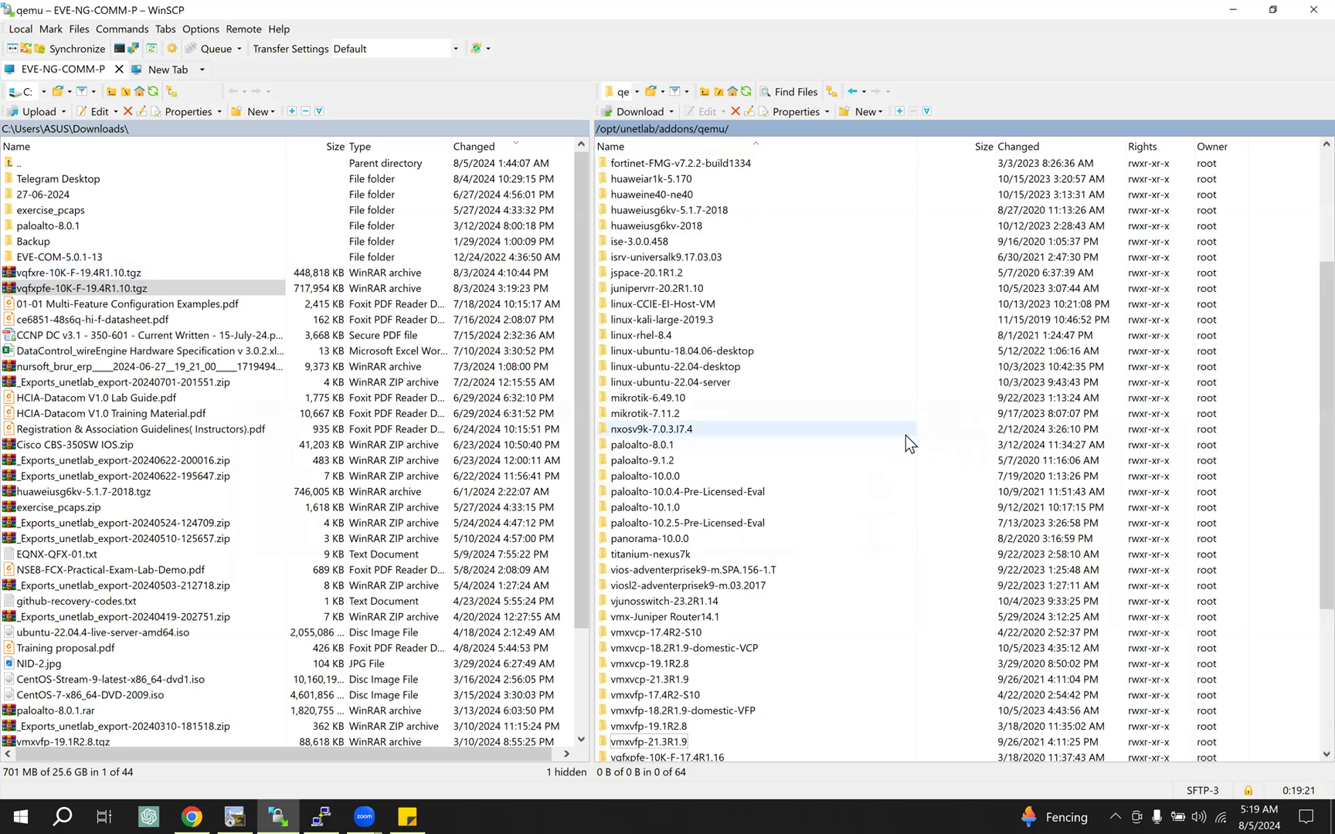
Step: Switch back to Chrome, reduce its window to a smaller size over WinSCP and show the Juniper vMX 16.X, 17.X guide
click(193, 804)
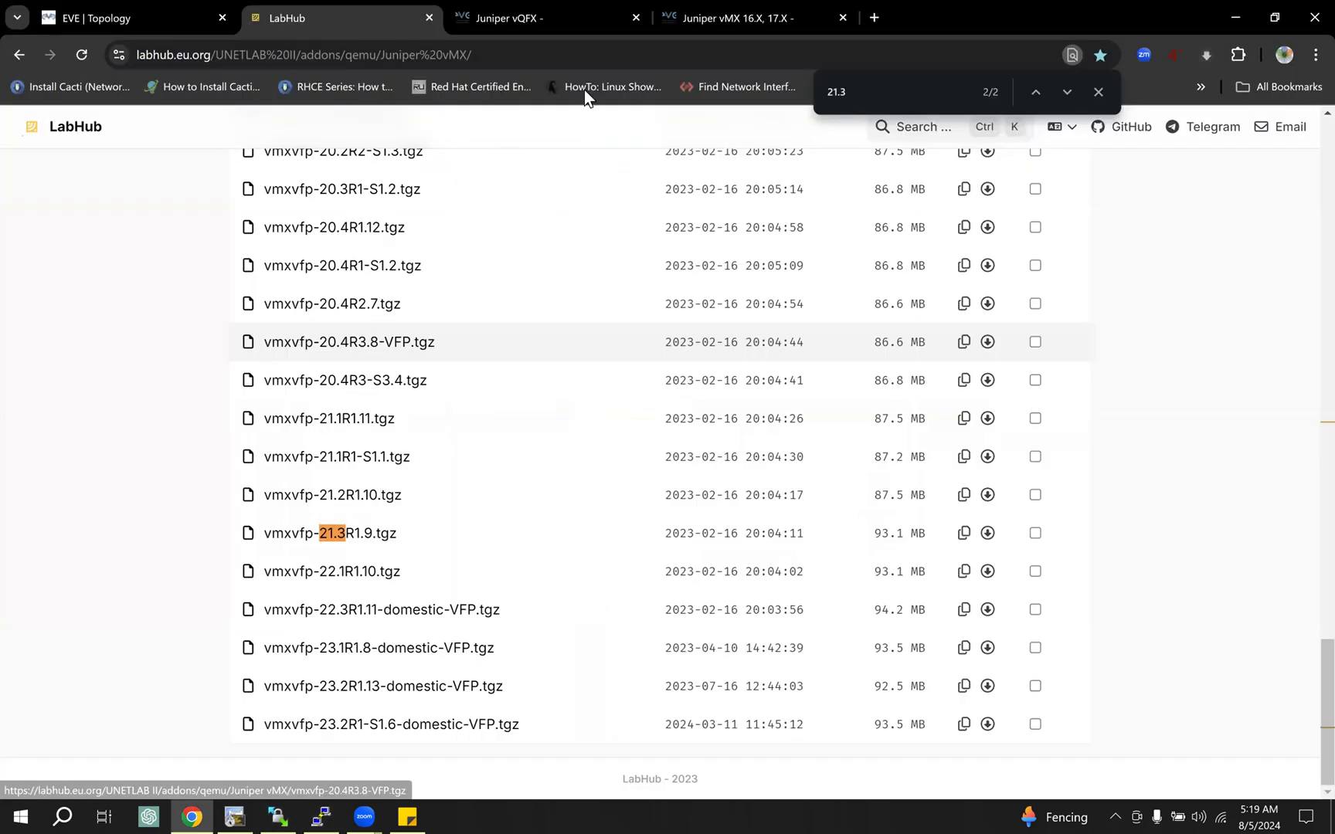
click(1275, 18)
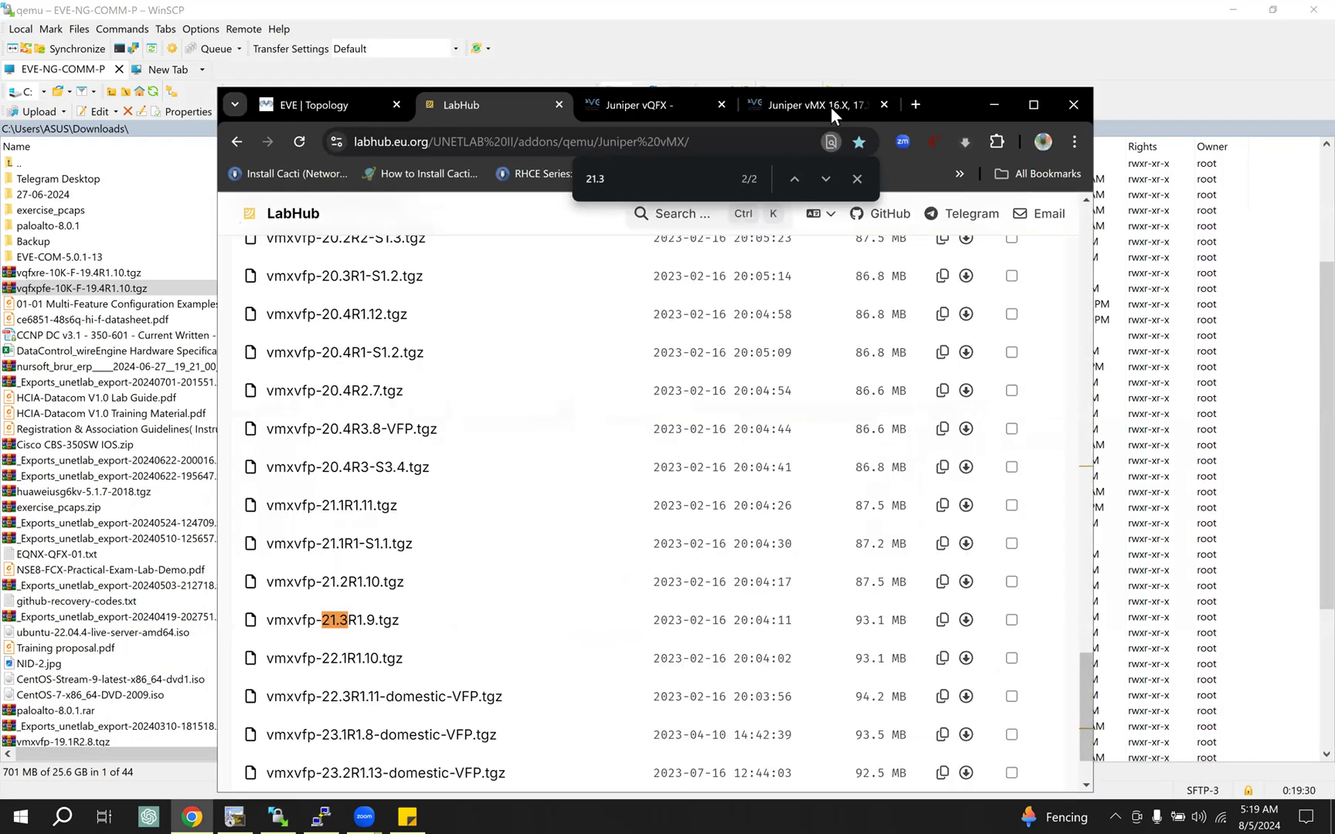
click(852, 102)
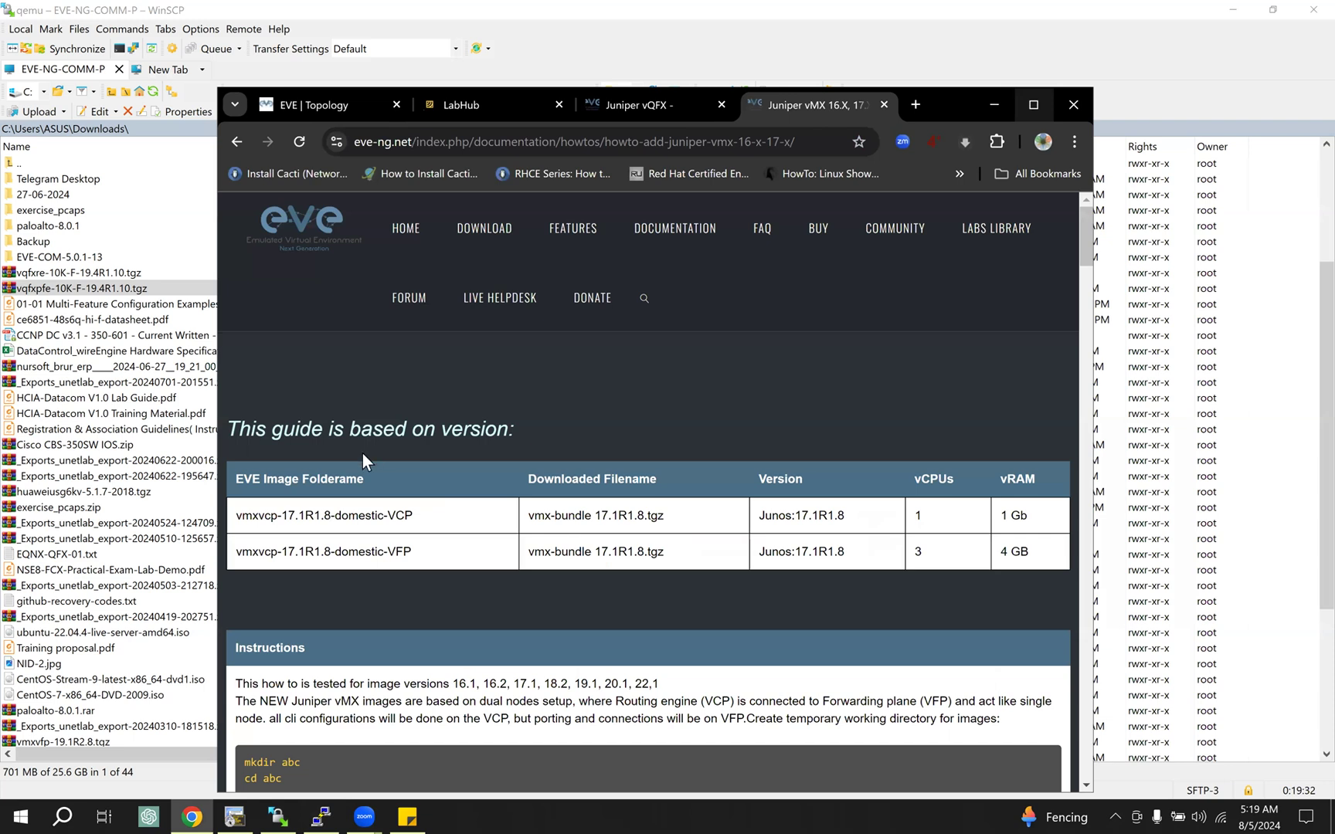
Step: Maximize the Chrome window and highlight the image upload and unzip instructions in the Juniper vMX guide
key(super+Up)
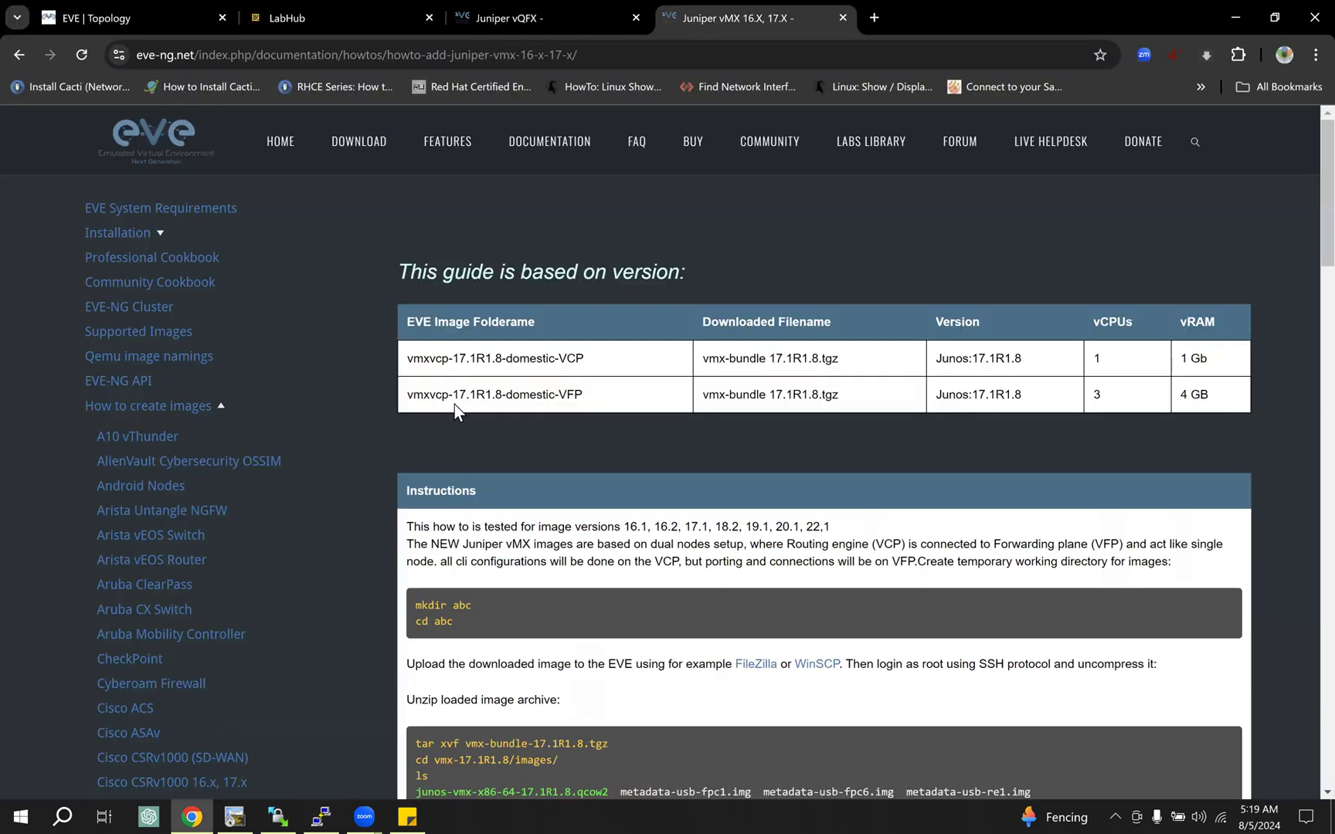
scroll(432, 387, down, 3)
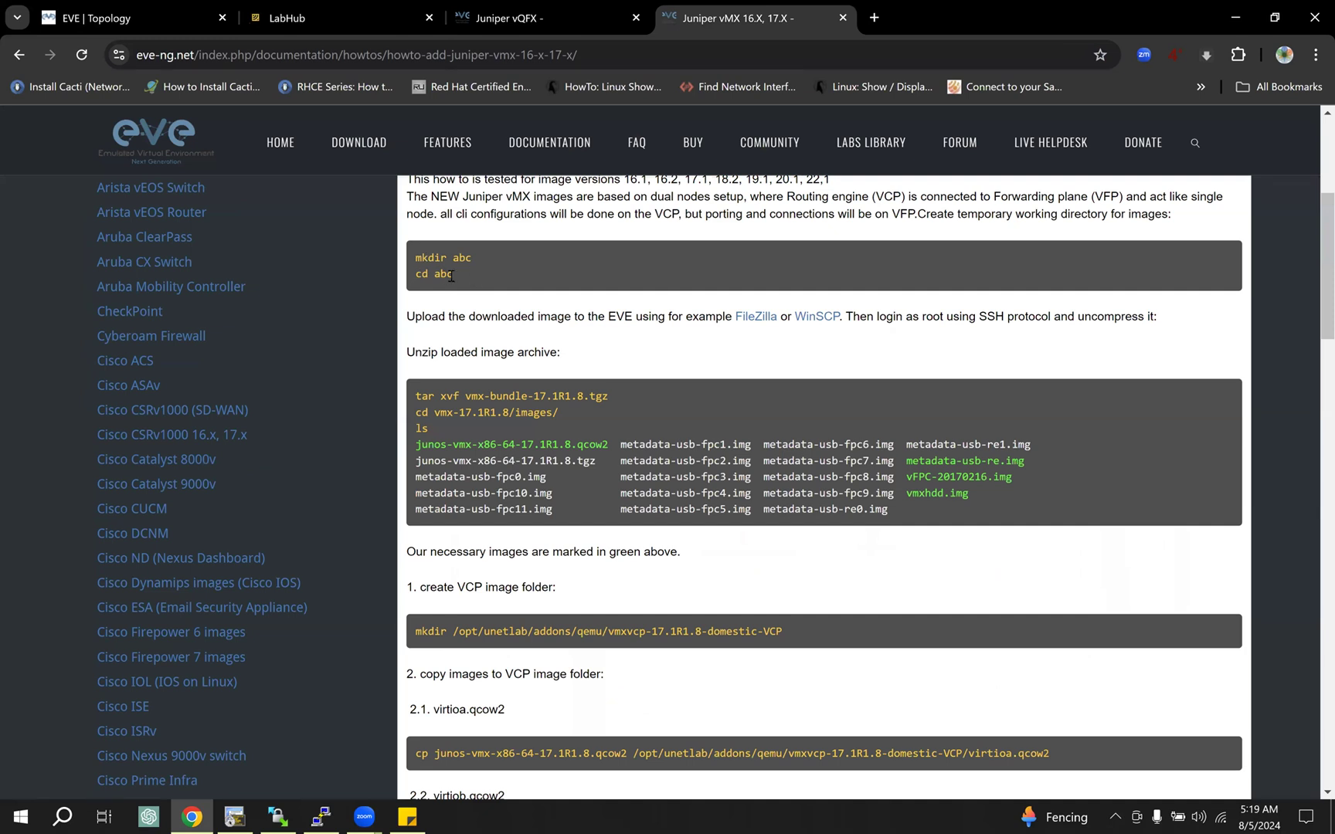
drag(632, 316, 771, 348)
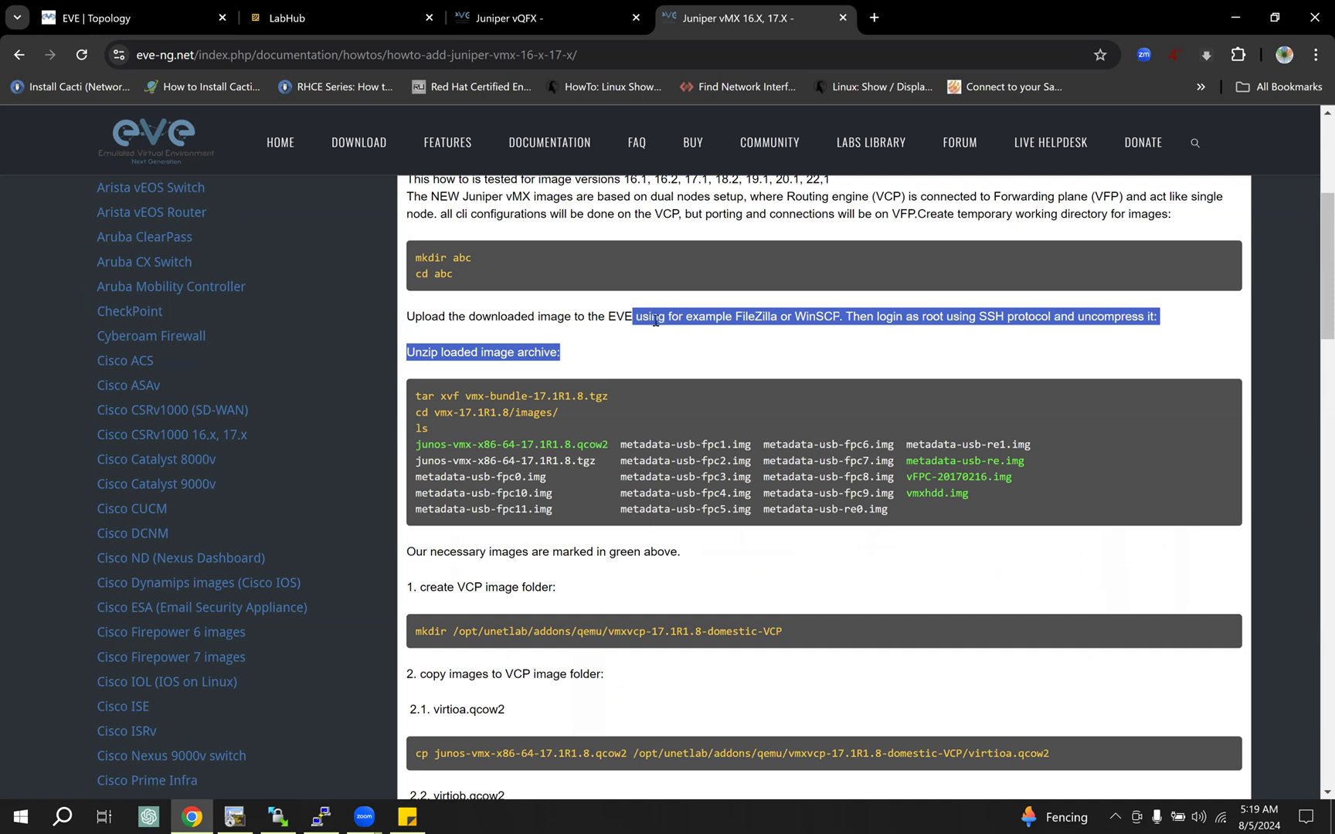
click(524, 312)
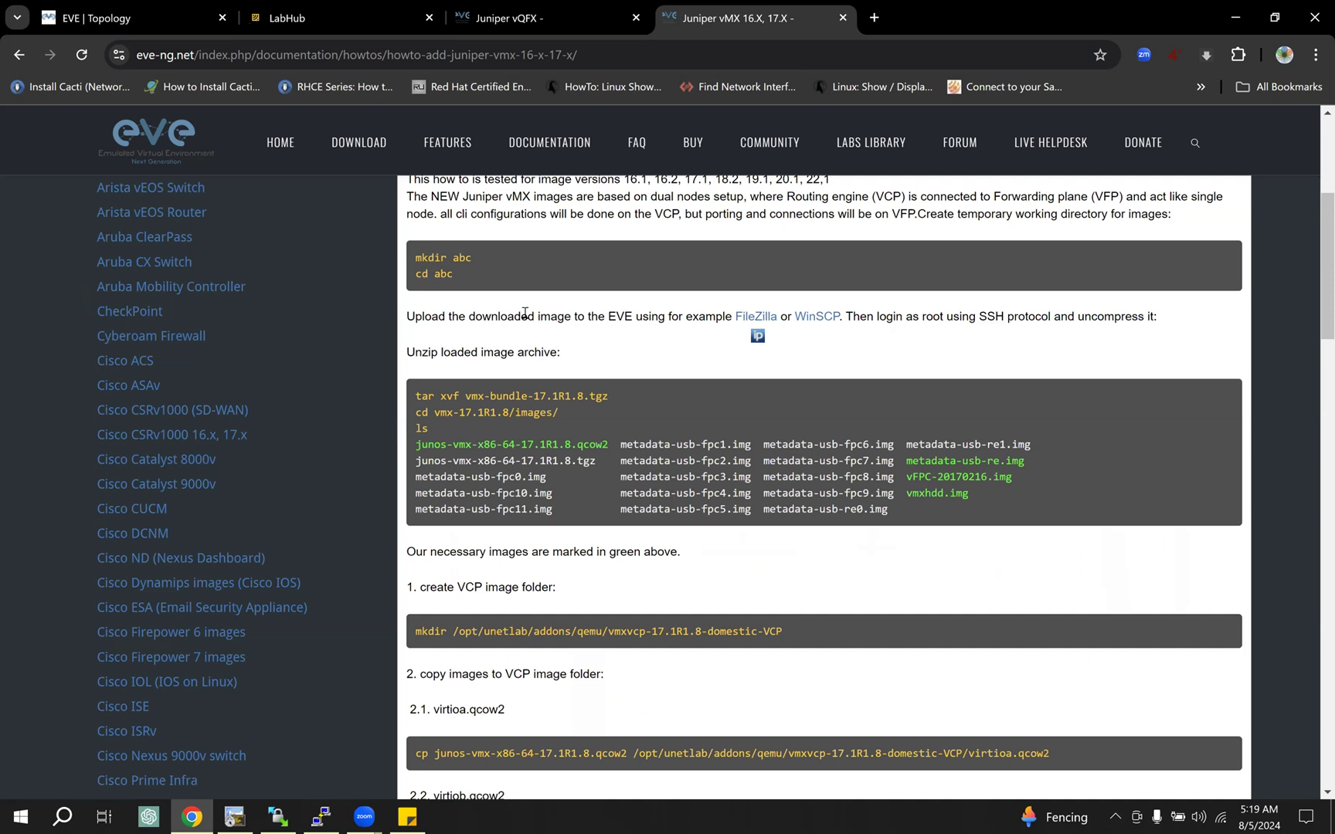
drag(524, 313, 571, 354)
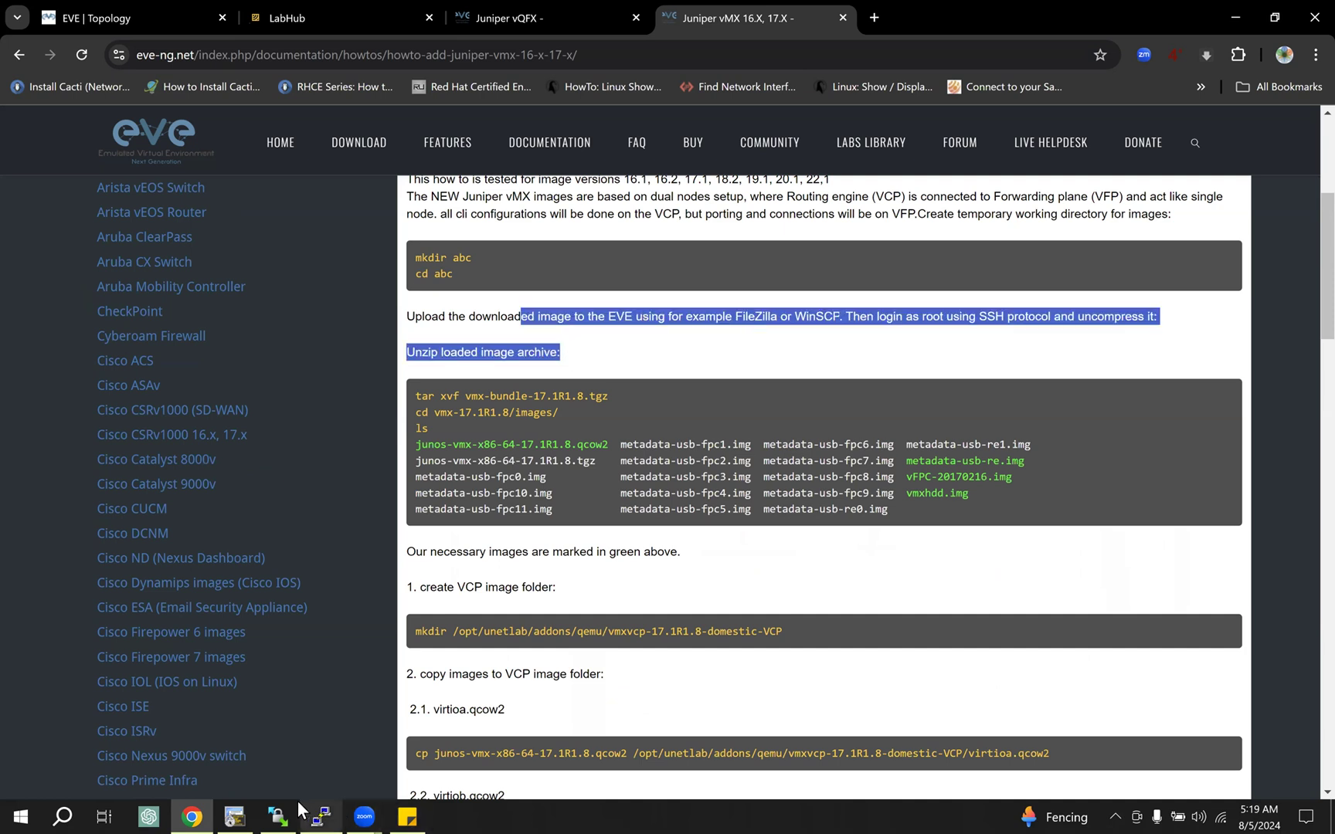
Step: Check the qemu directory in WinSCP, and return to Chrome to highlight the guide's tar xvf vmx-bundle-17.1R1.8.tgz command
click(277, 817)
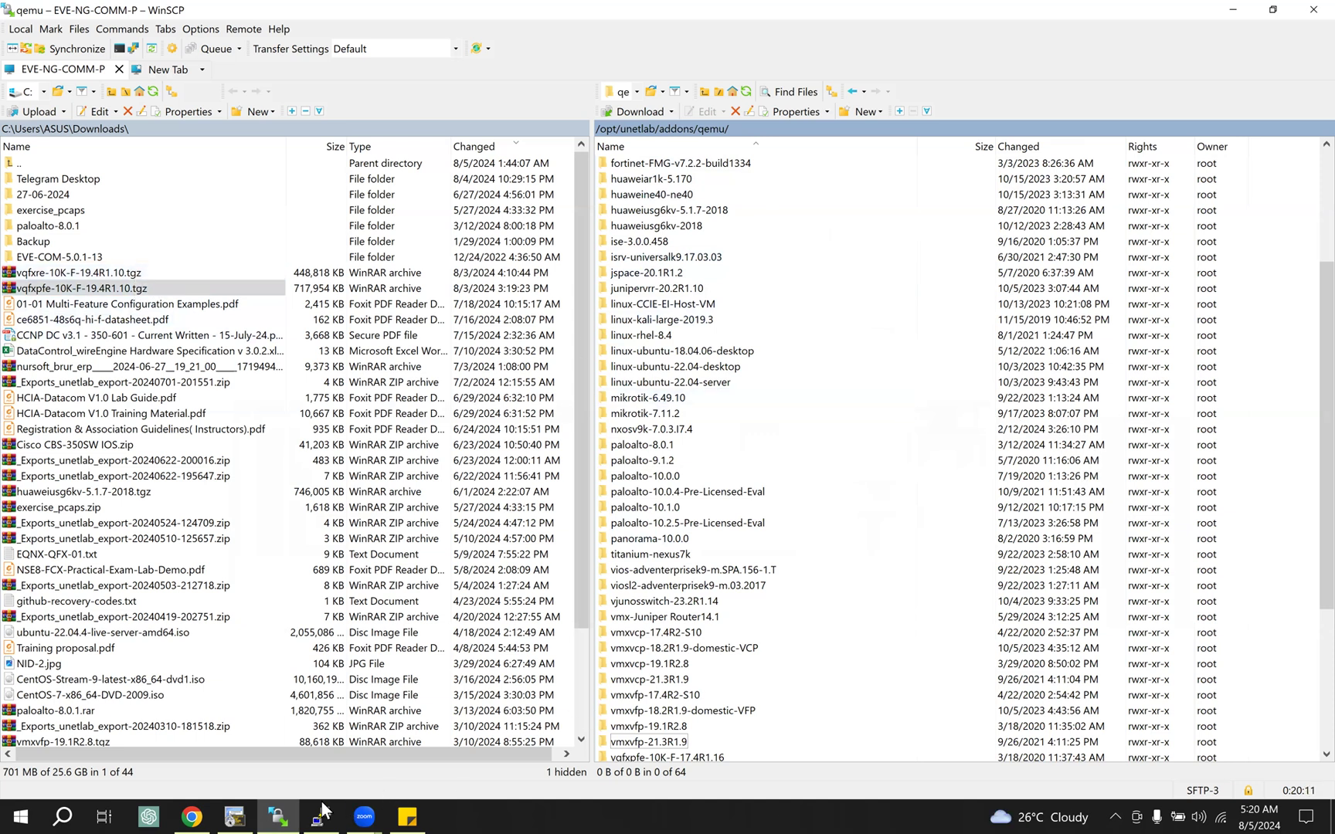
click(191, 815)
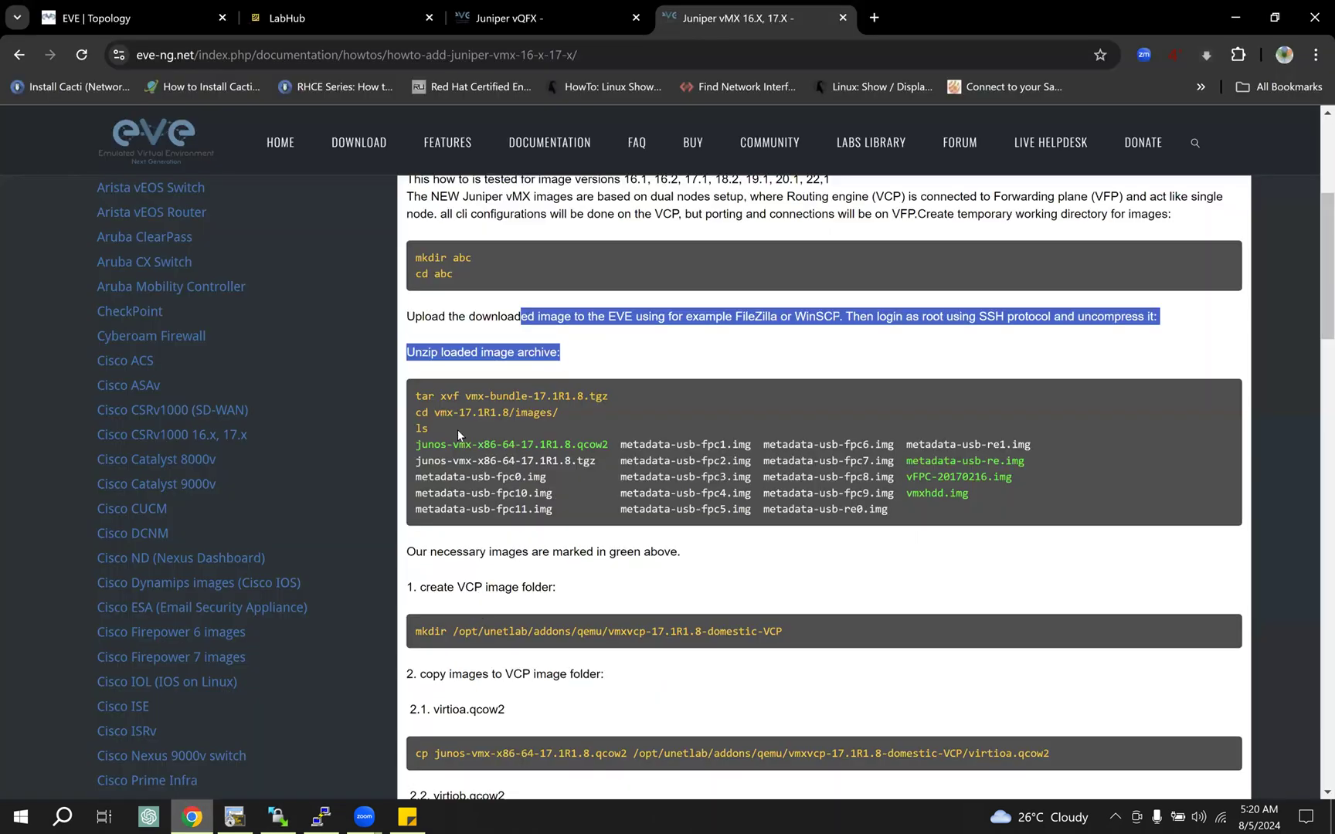
click(419, 400)
triple_click(715, 396)
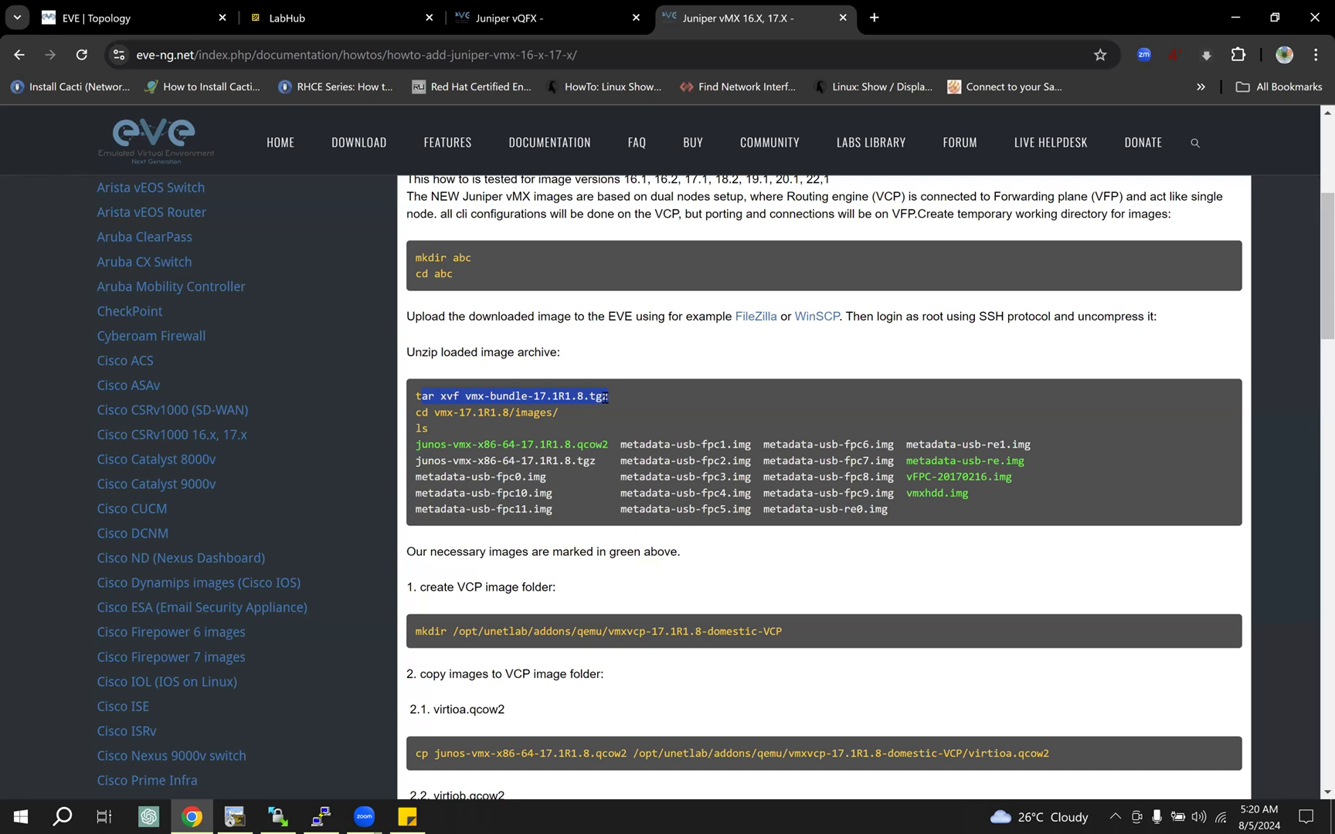
click(434, 399)
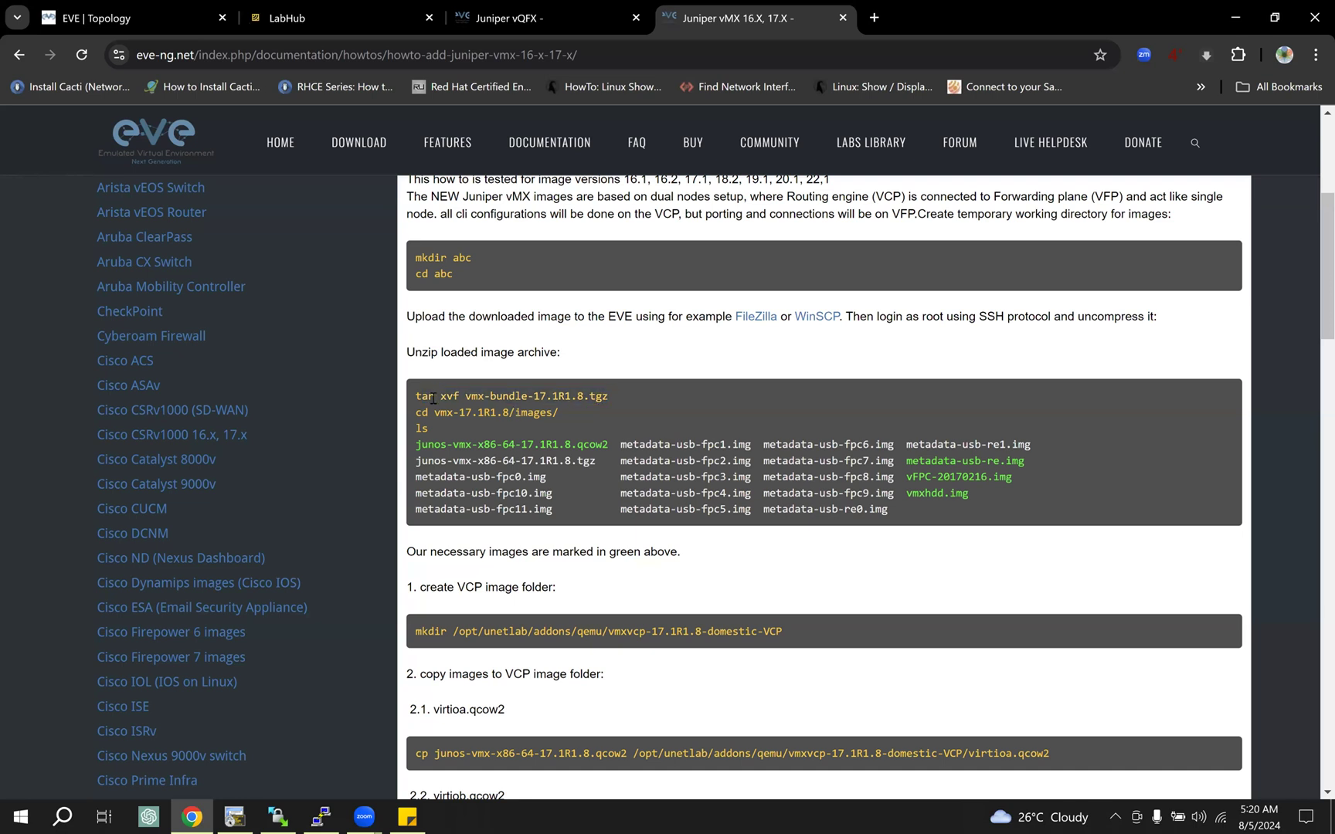
drag(418, 398, 637, 398)
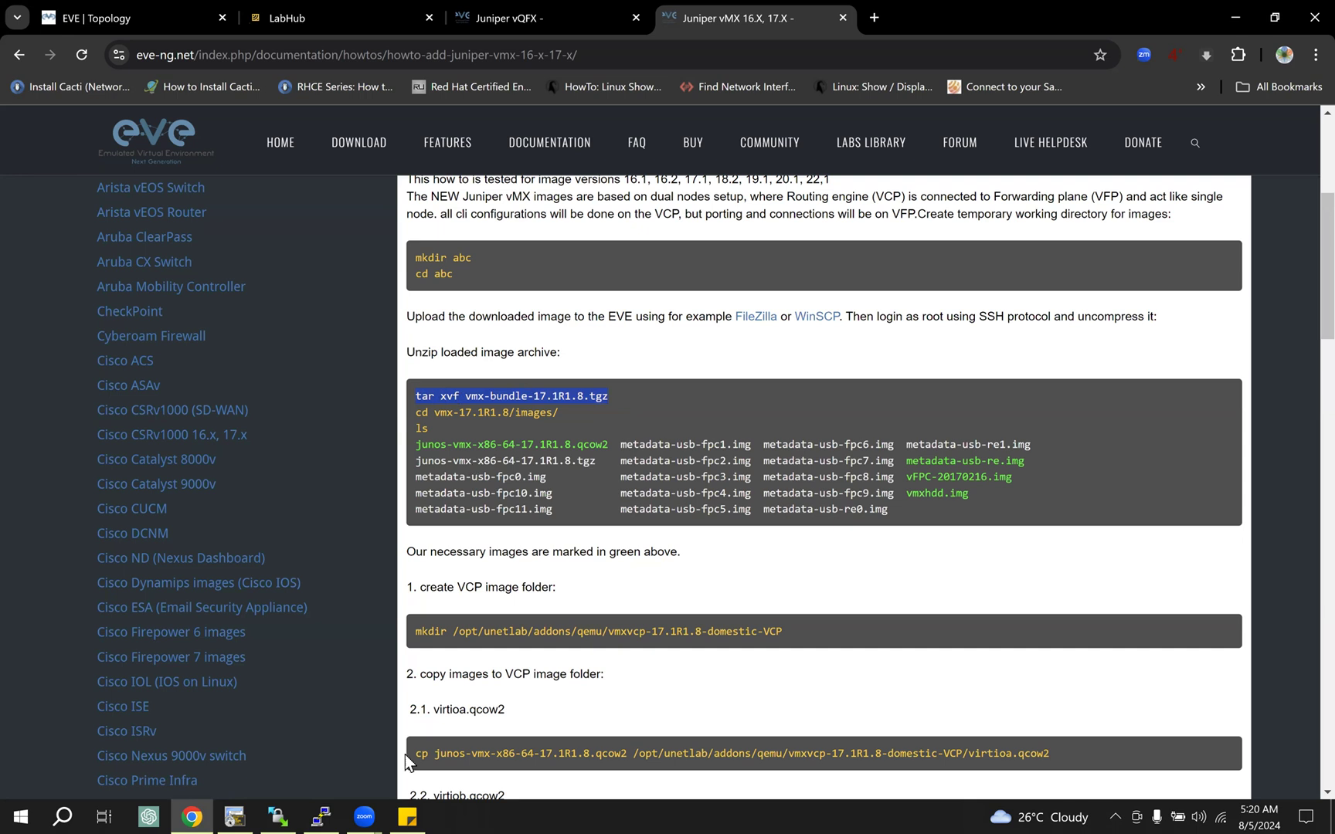
Step: Bring up the PuTTY terminal as a smaller window over the guide, and select the guide's tar extraction line again
click(320, 815)
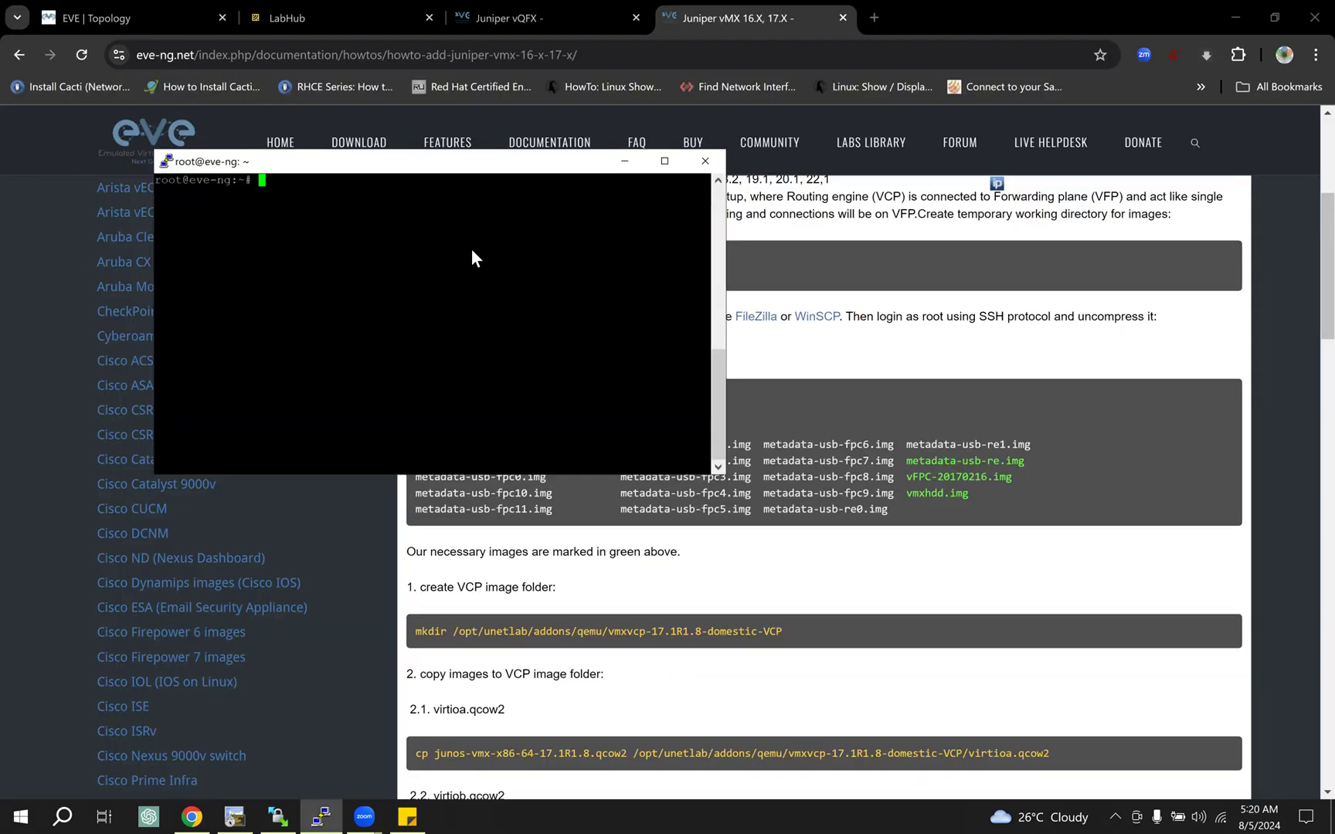
drag(379, 162, 856, 299)
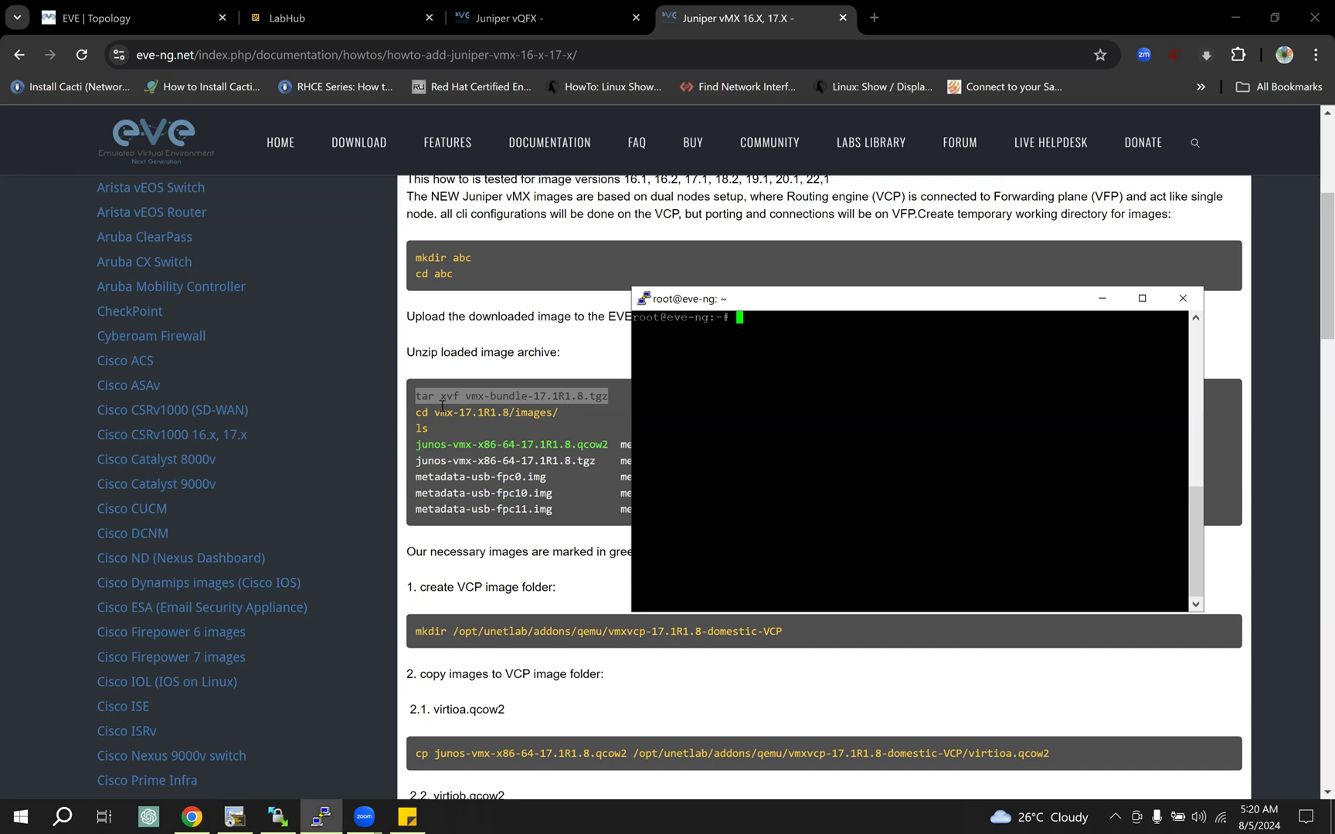
click(441, 405)
triple_click(548, 396)
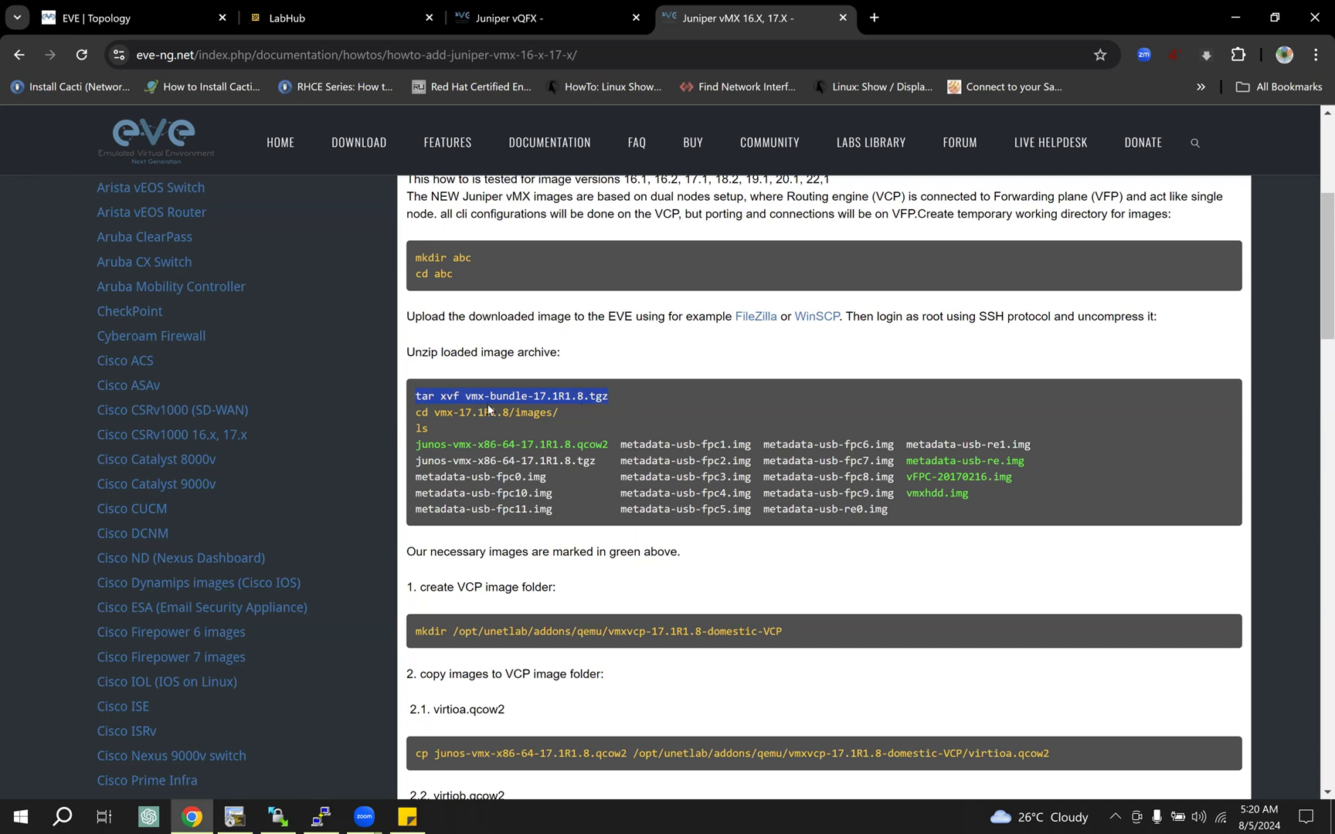
mouse_move(616, 398)
mouse_down()
mouse_move(399, 400)
mouse_move(609, 397)
mouse_up()
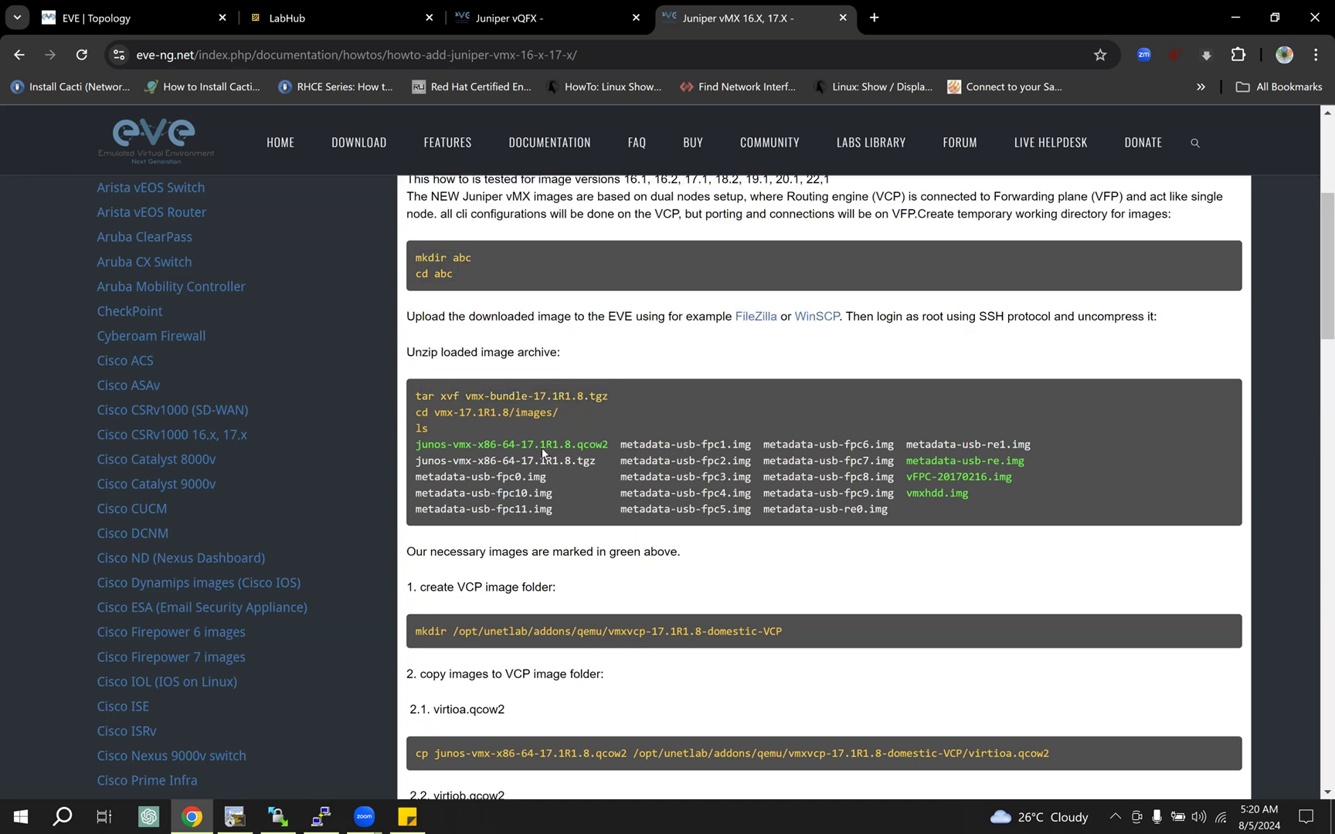
Step: Switch to WinSCP and inspect the disk images in the vmxvfp-21.3R1.9 and vmxvcp-21.3R1.9 folders, returning to the qemu directory after each
click(277, 816)
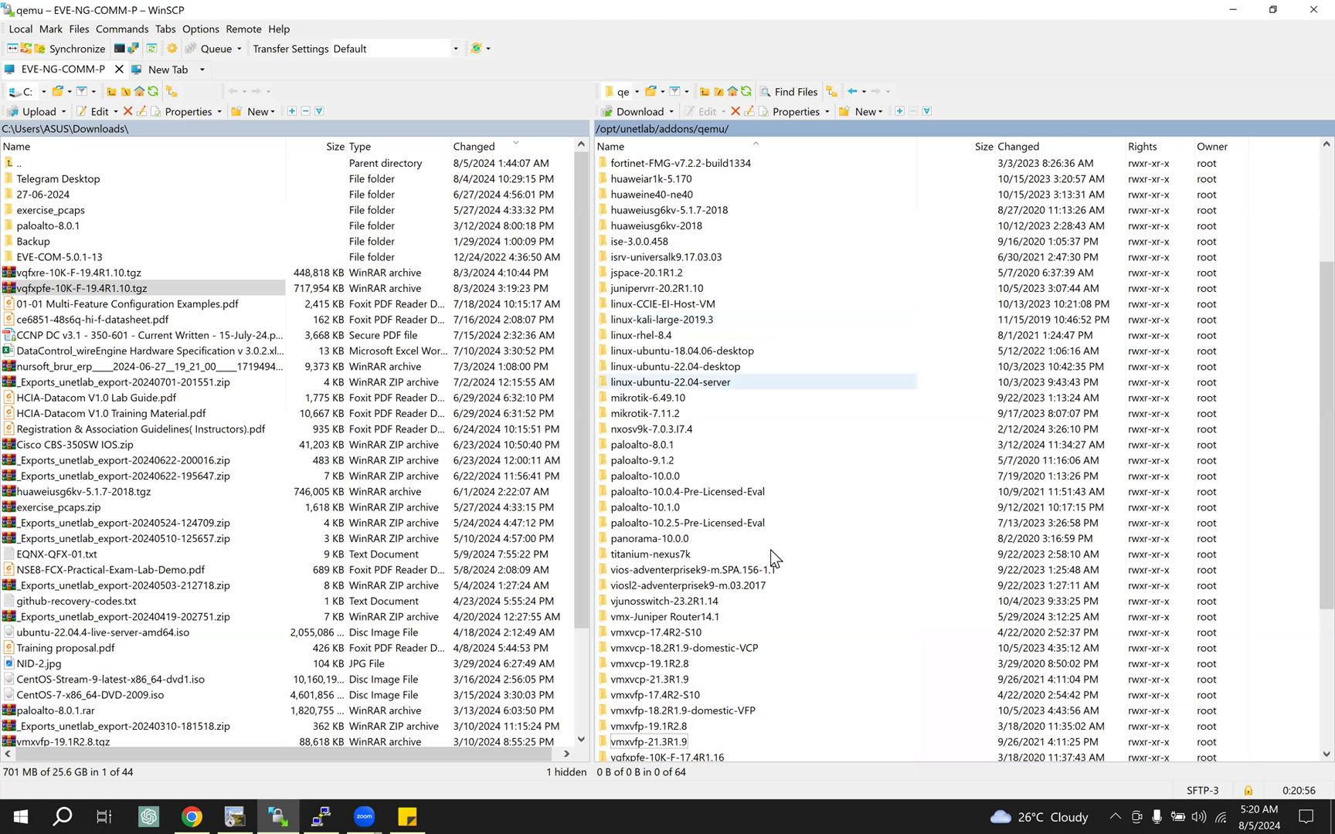
scroll(771, 549, down, 1)
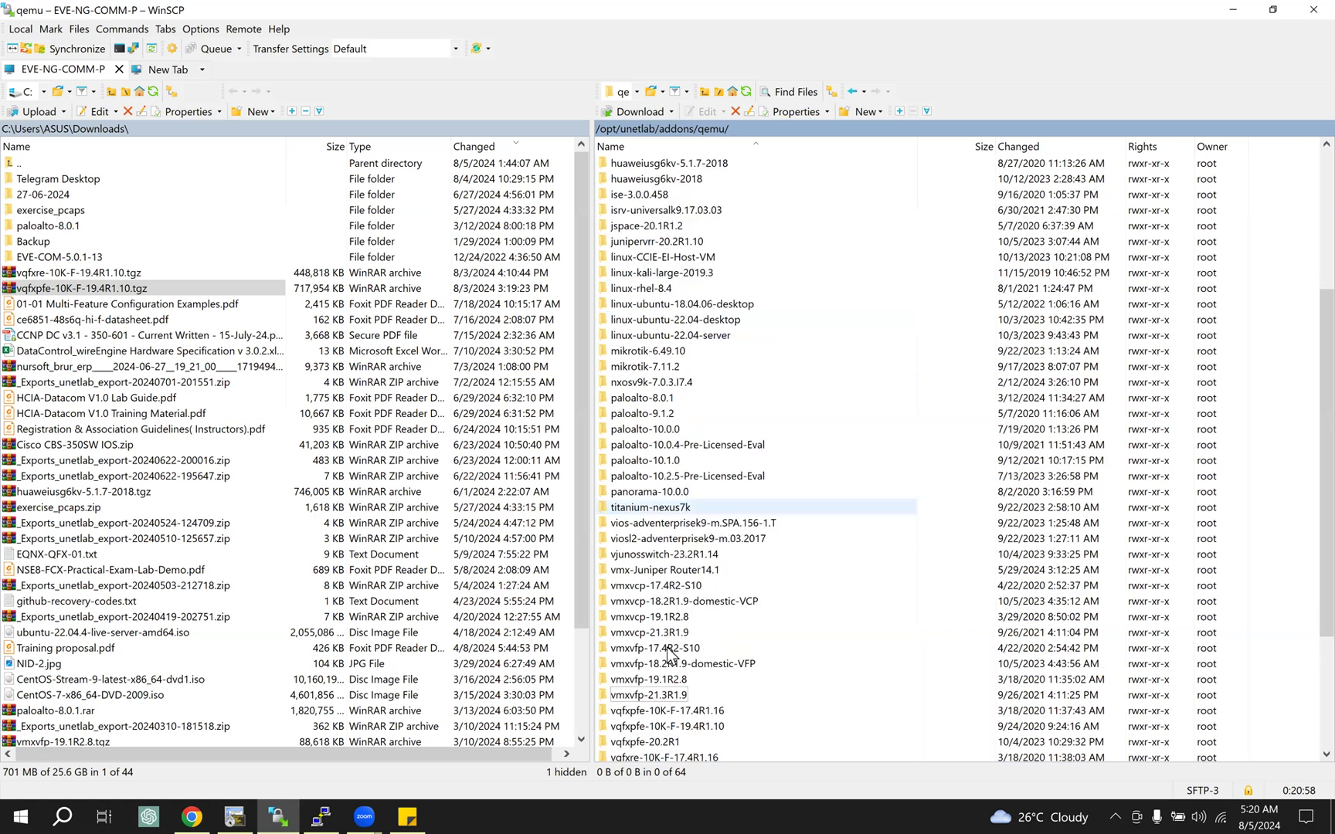
scroll(669, 653, down, 1)
click(710, 650)
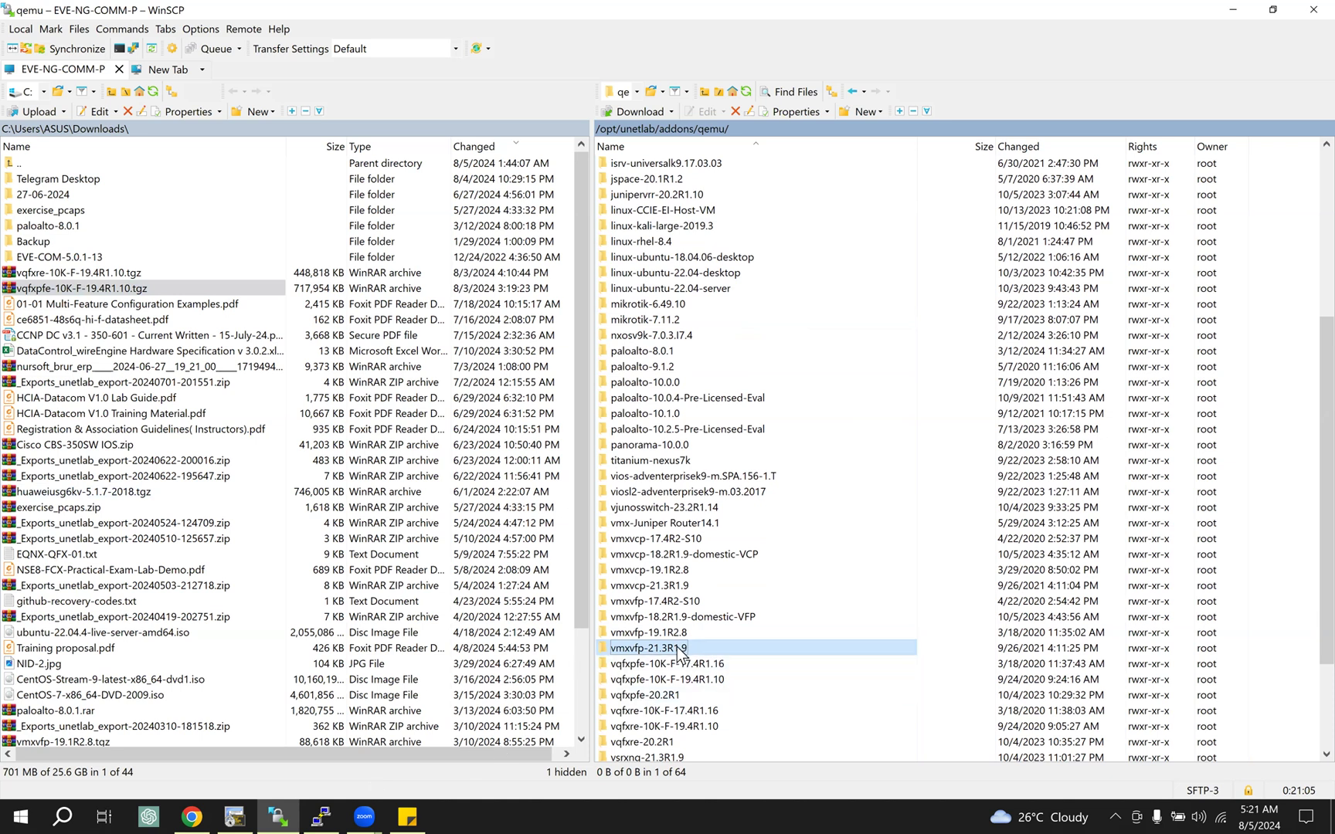
double_click(712, 647)
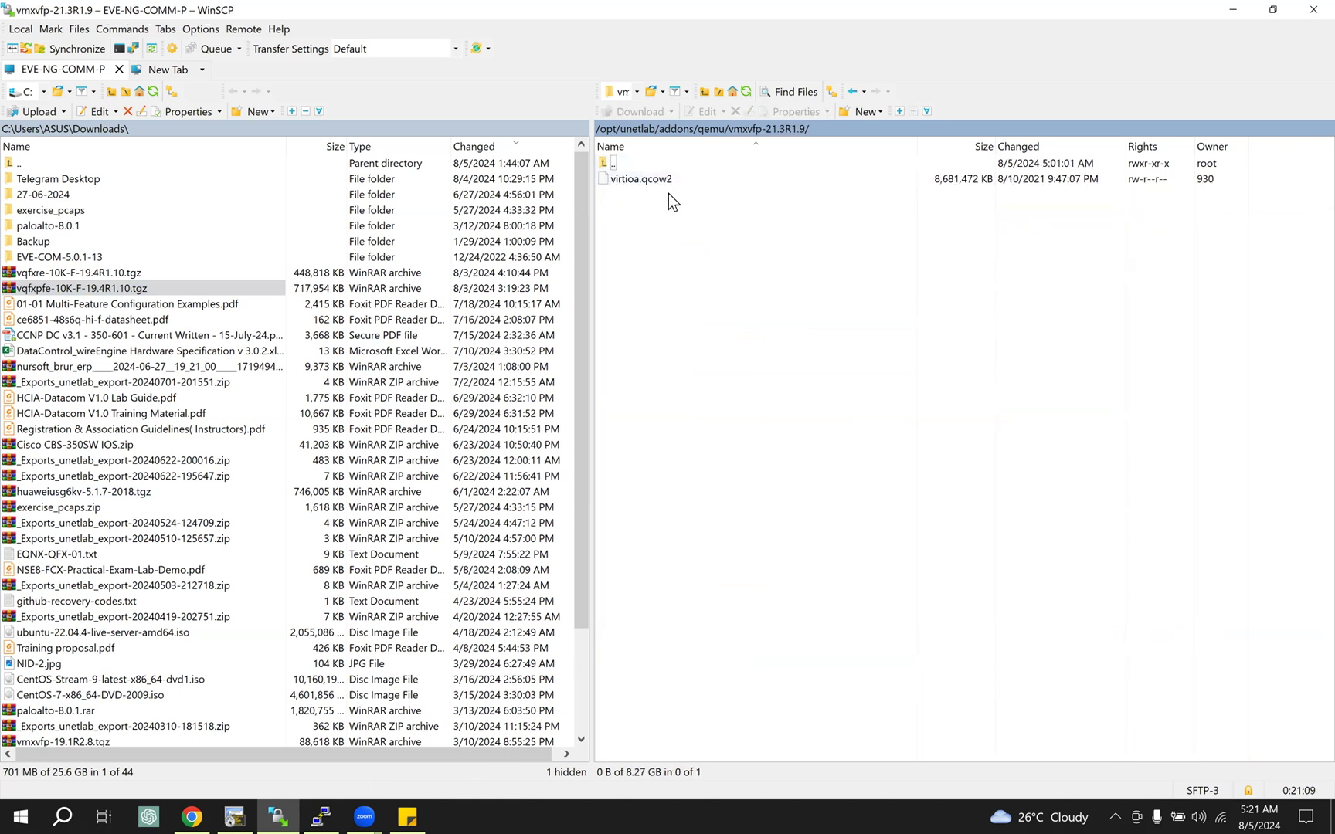
click(713, 129)
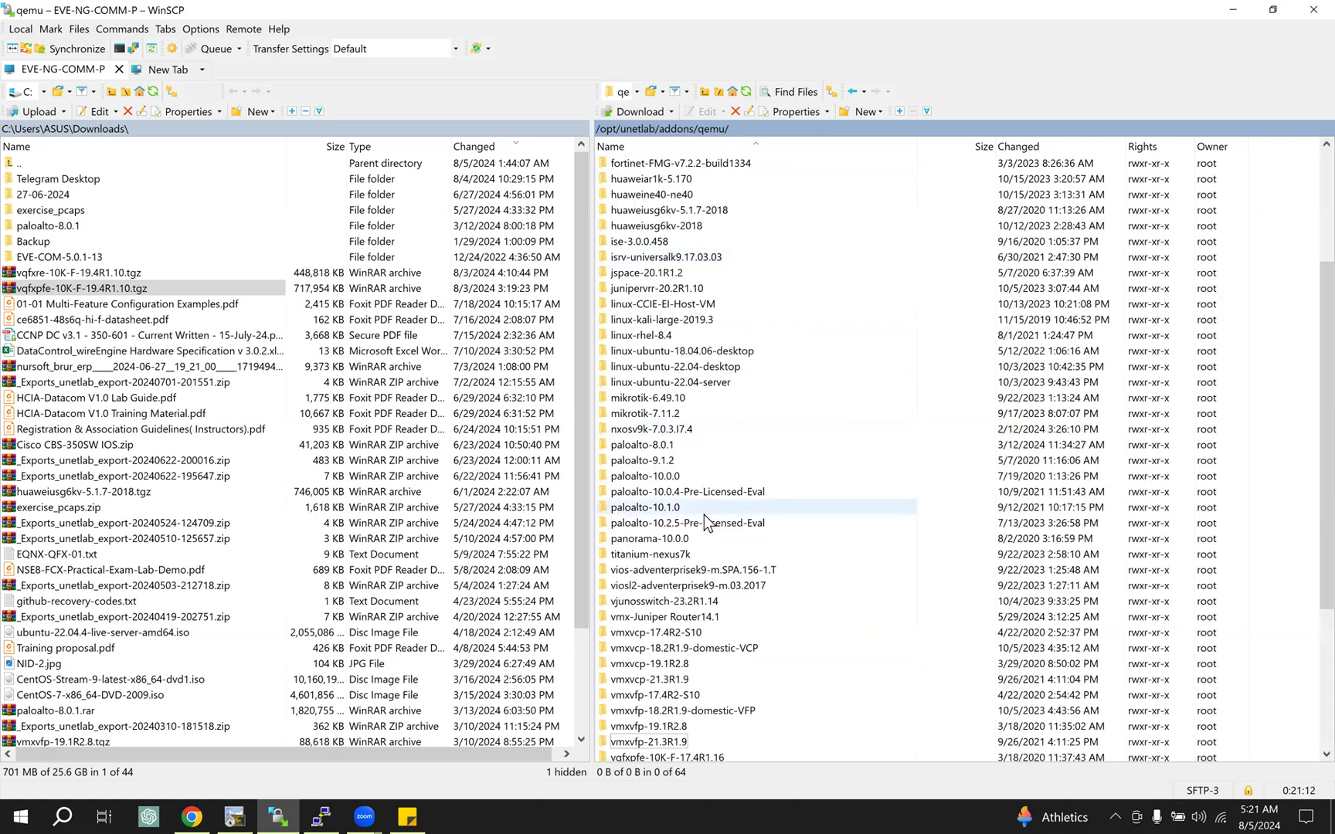
double_click(672, 680)
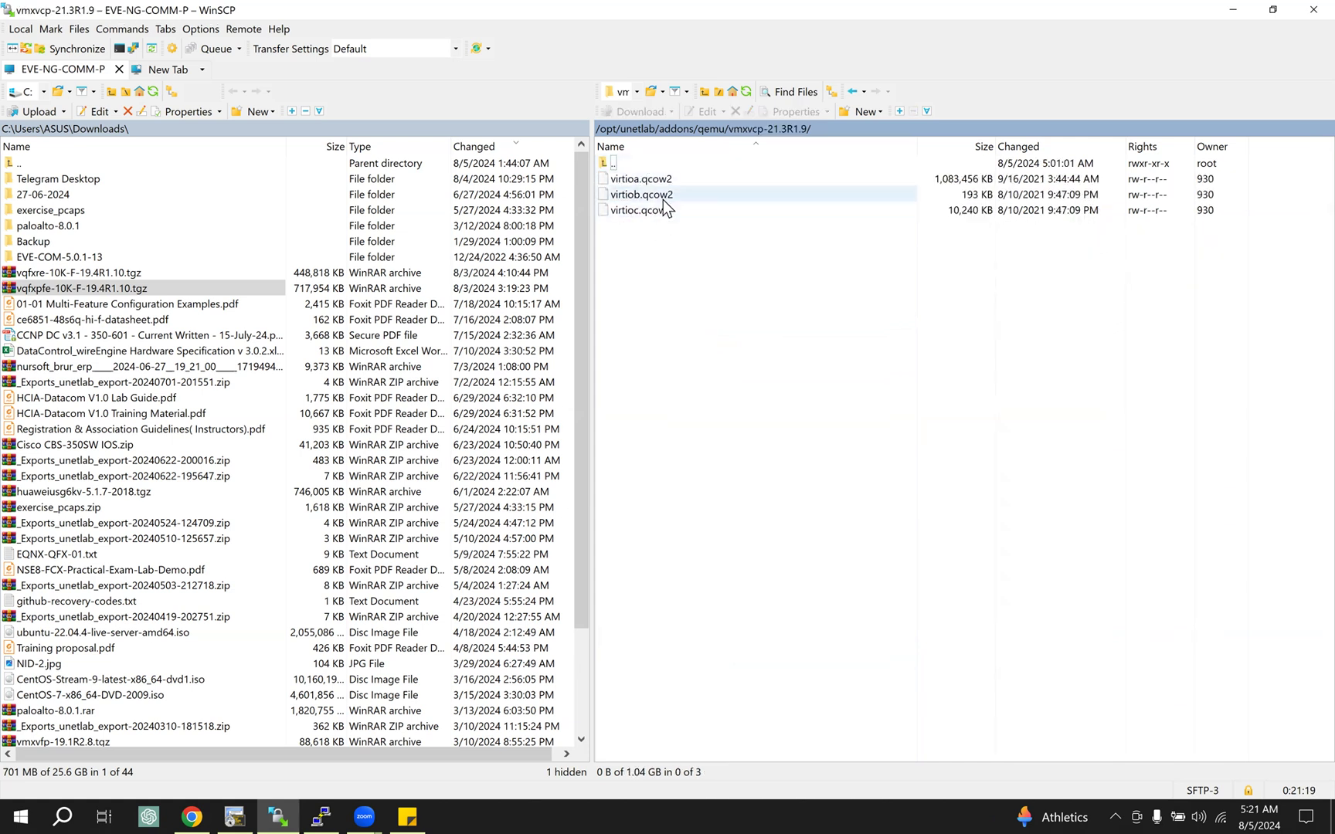
click(711, 128)
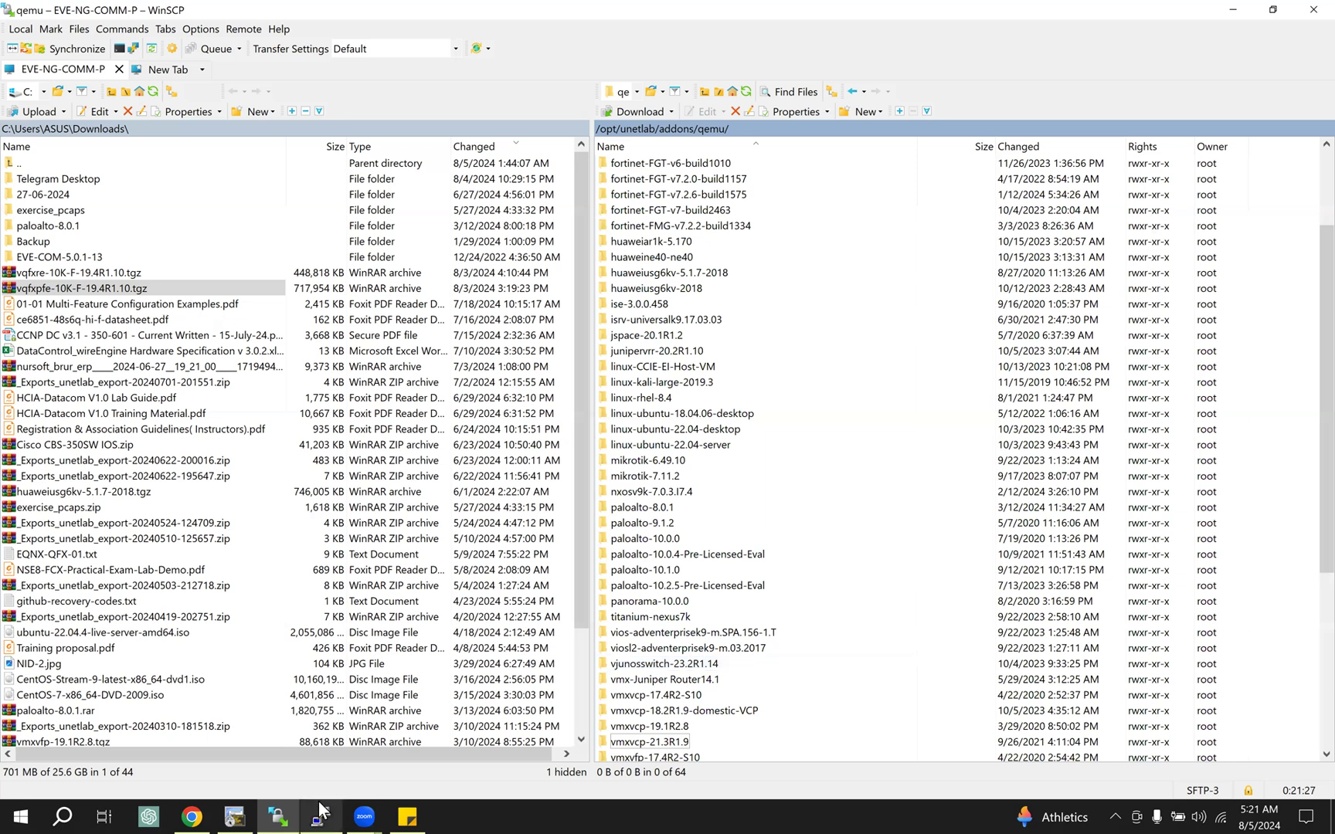
Step: Switch to Chrome, review the guide's VCP and VFP image copy steps, and highlight the /opt/unetlab/wrappers/unl_wrapper -a fixpermissions command
click(194, 815)
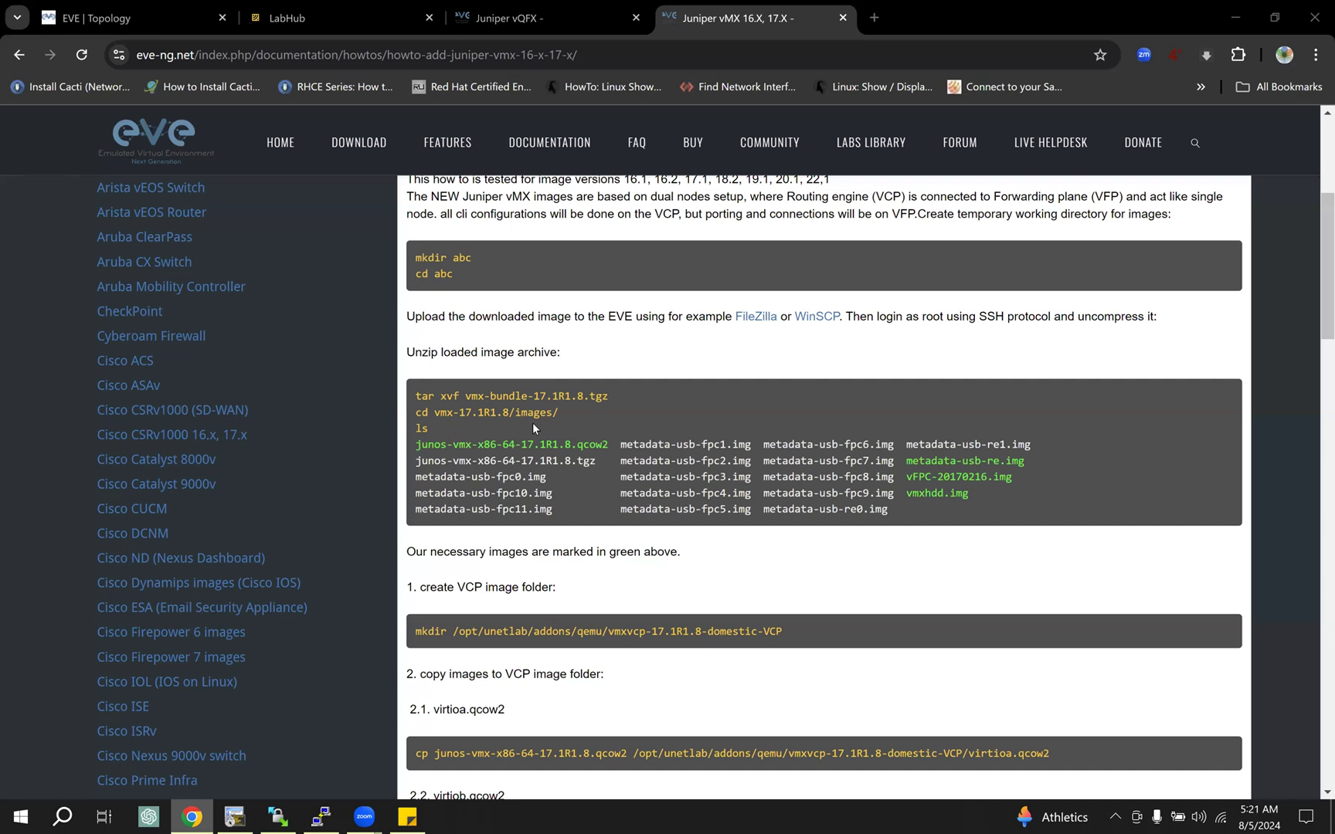
scroll(559, 554, down, 2)
scroll(560, 555, down, 3)
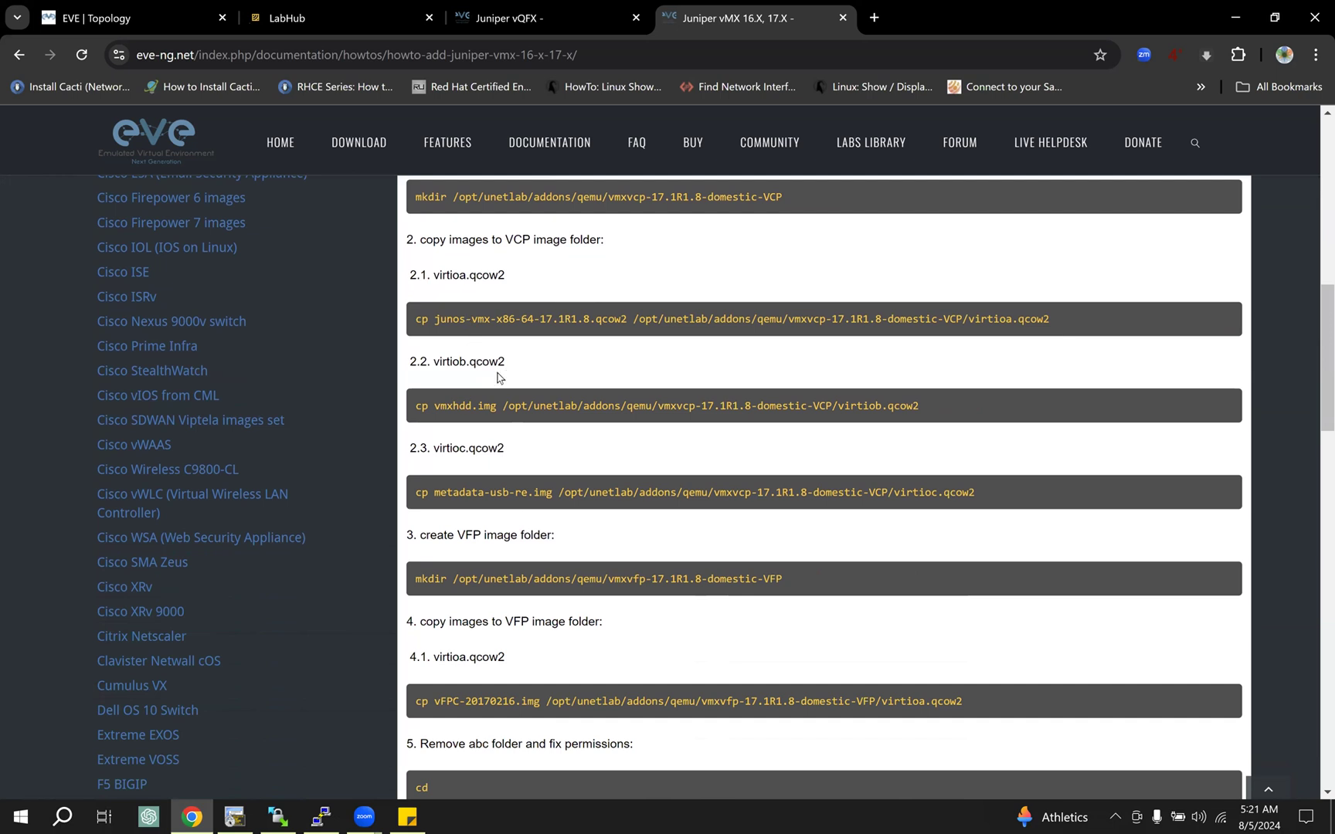
scroll(553, 563, down, 1)
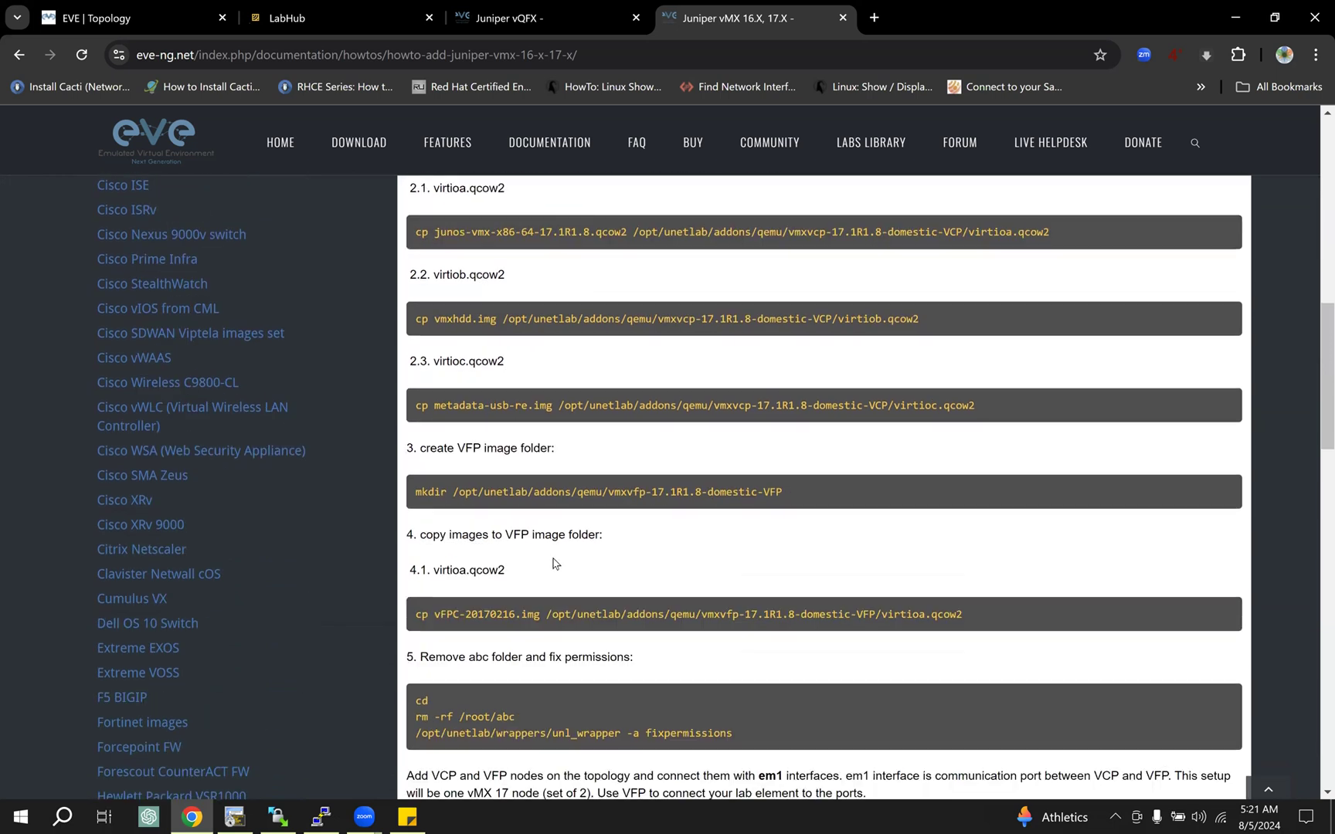
scroll(553, 564, down, 2)
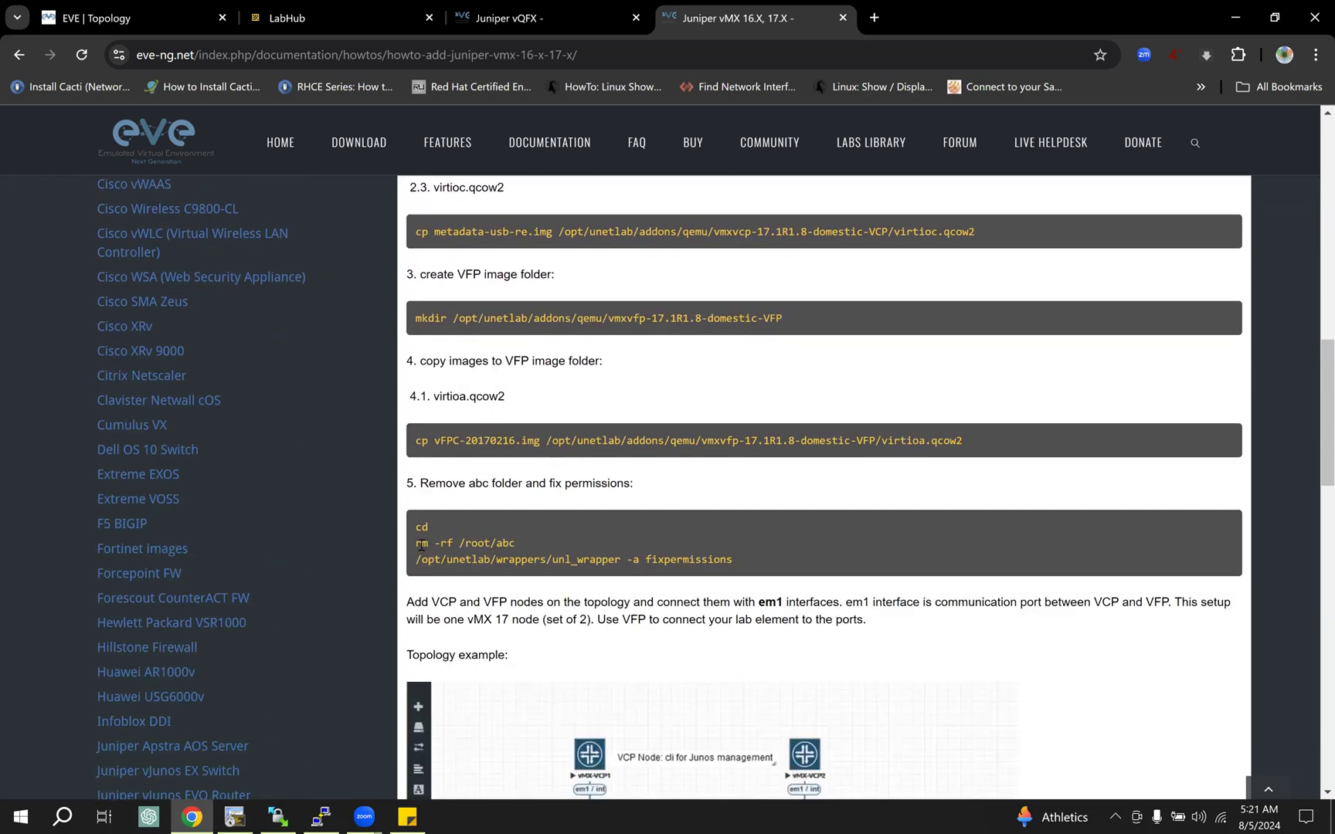
drag(418, 545, 456, 543)
drag(417, 559, 761, 569)
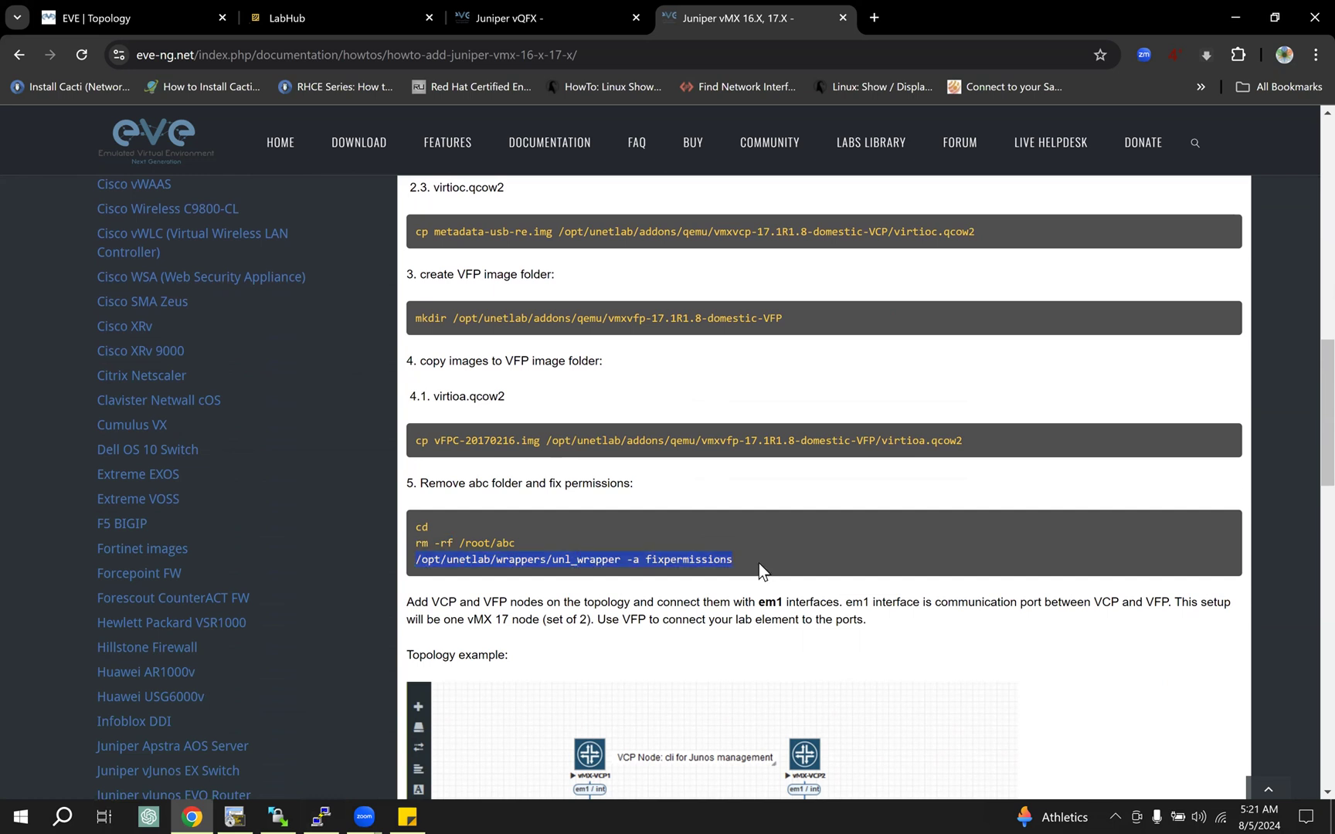
Step: Switch to the PuTTY terminal, maximize its window and list the previously run commands with history
click(321, 816)
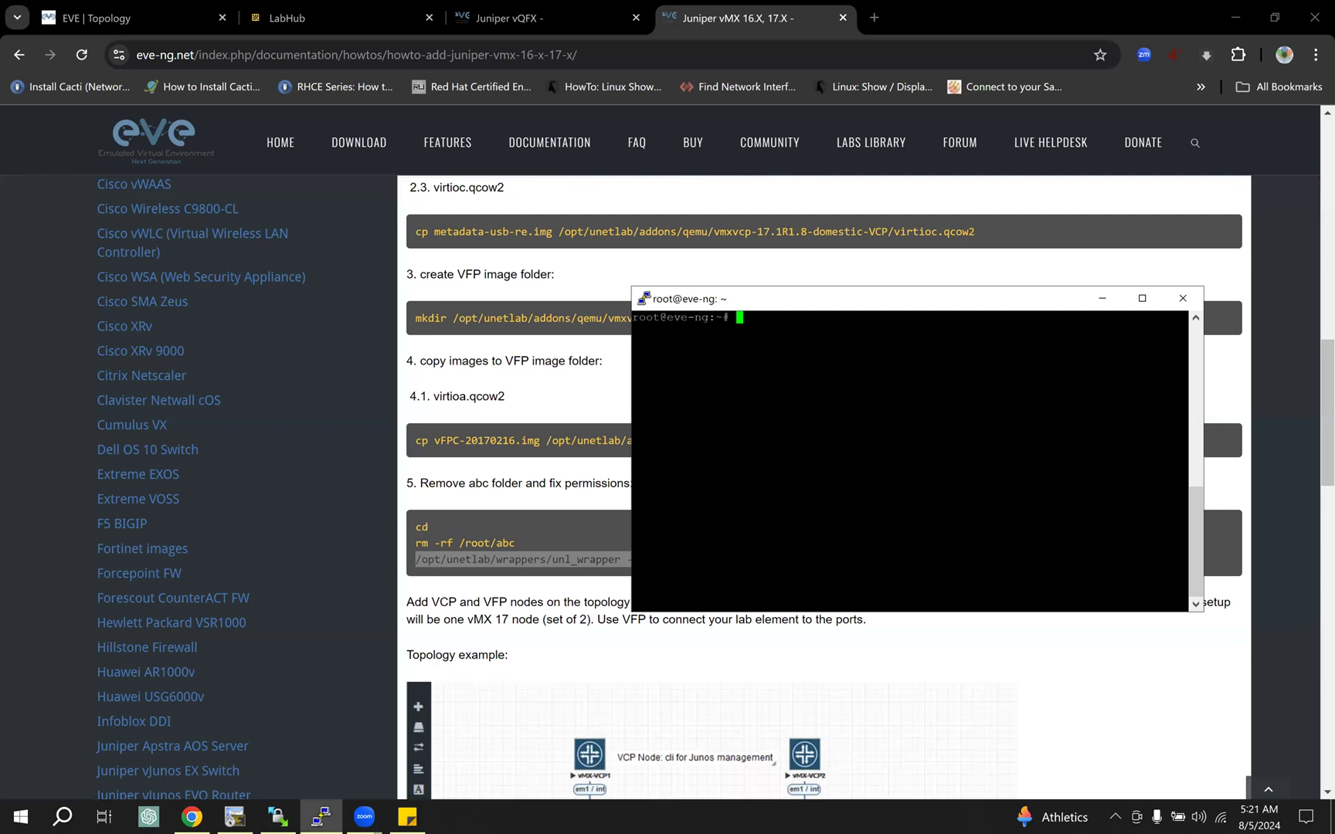
click(1145, 301)
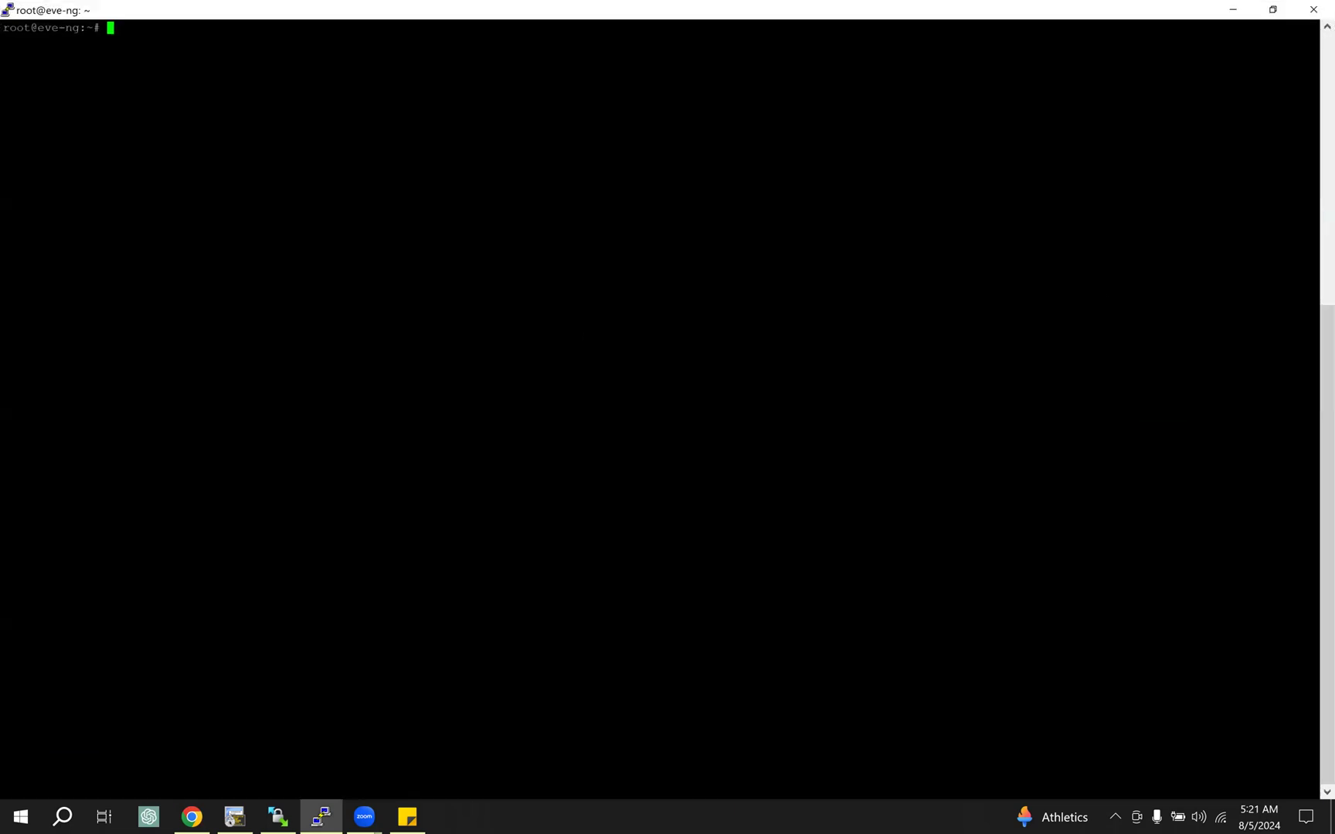
text(history)
key(Return)
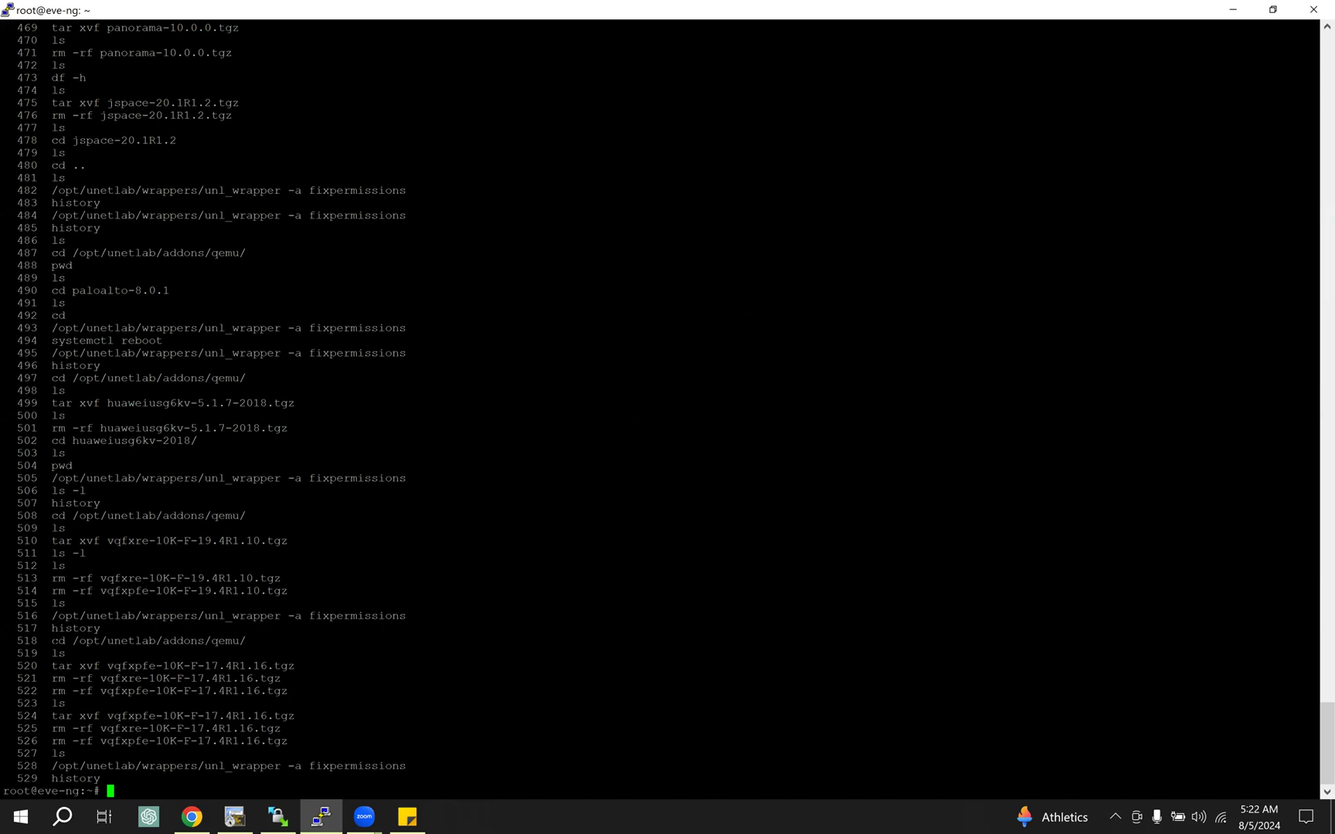
Step: Highlight the past cd, ls, tar xvf, rm -rf and fixpermissions commands used for the vQFX 17.4R1.16 images in the history
drag(52, 641, 243, 641)
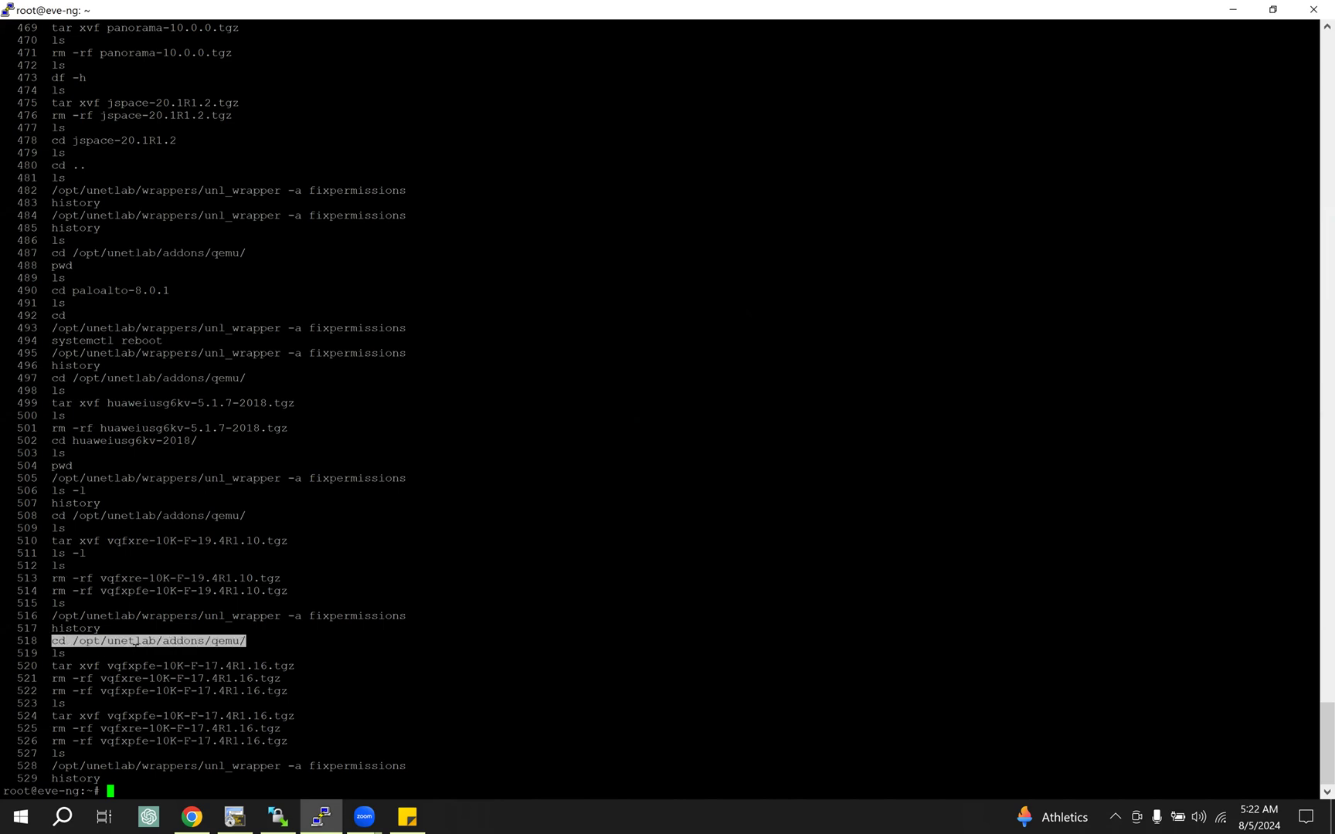
drag(53, 653, 62, 655)
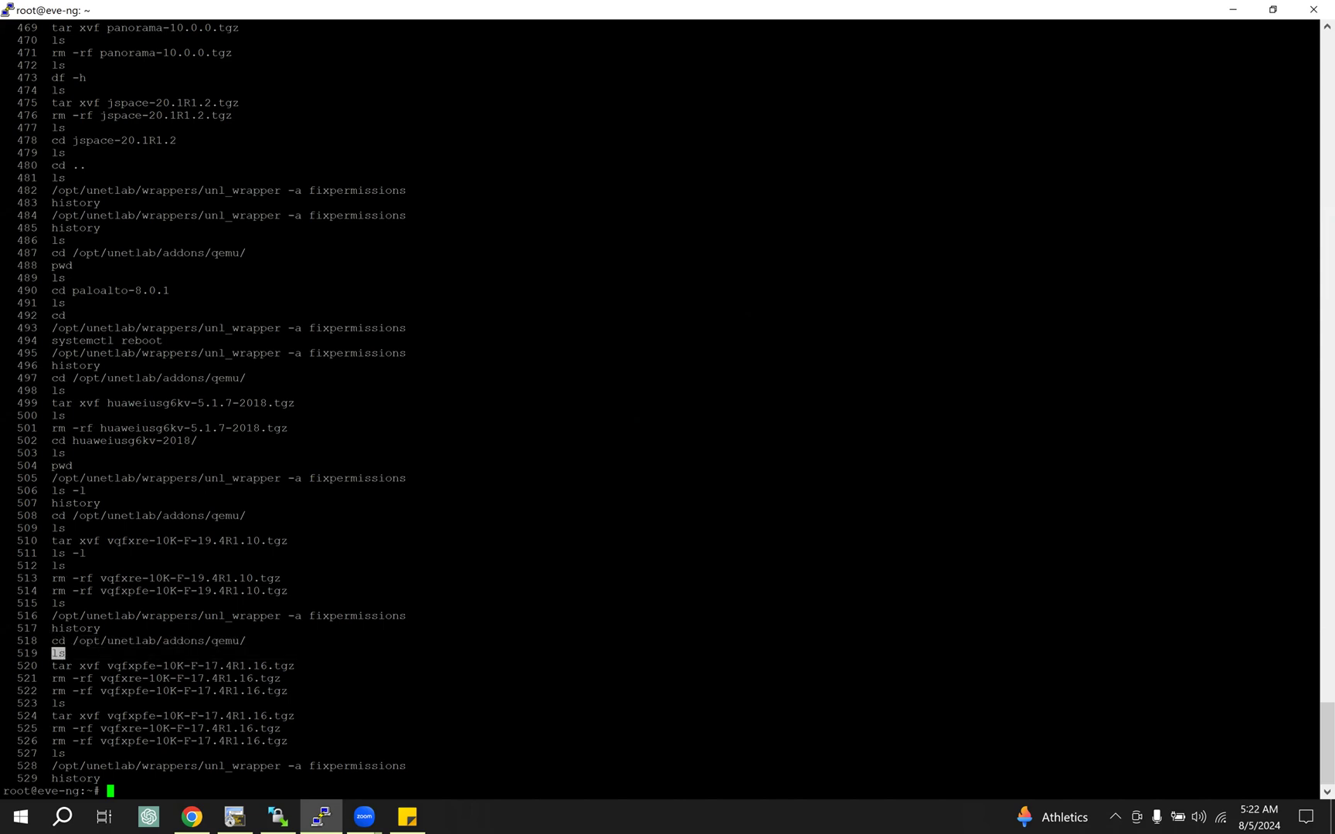
drag(52, 666, 294, 666)
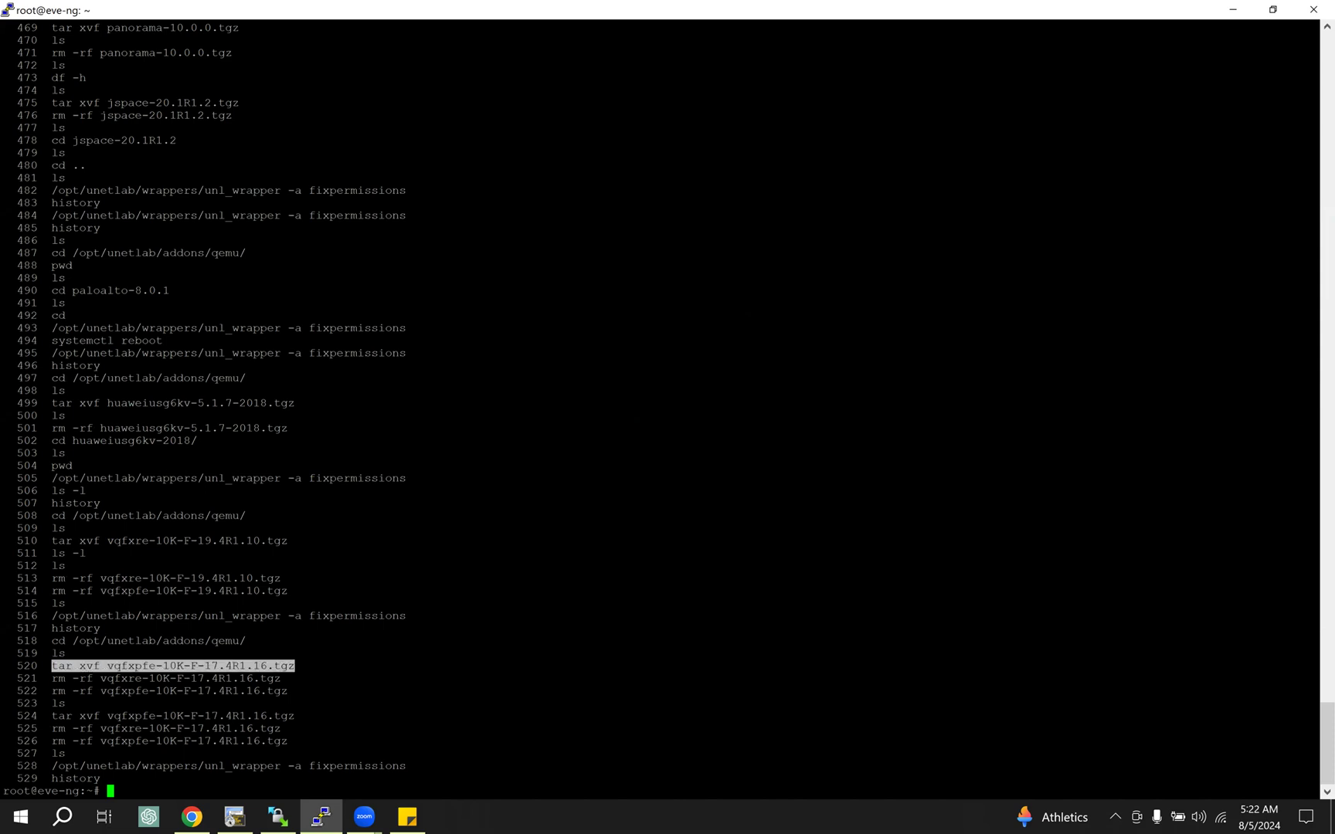
drag(52, 679, 291, 690)
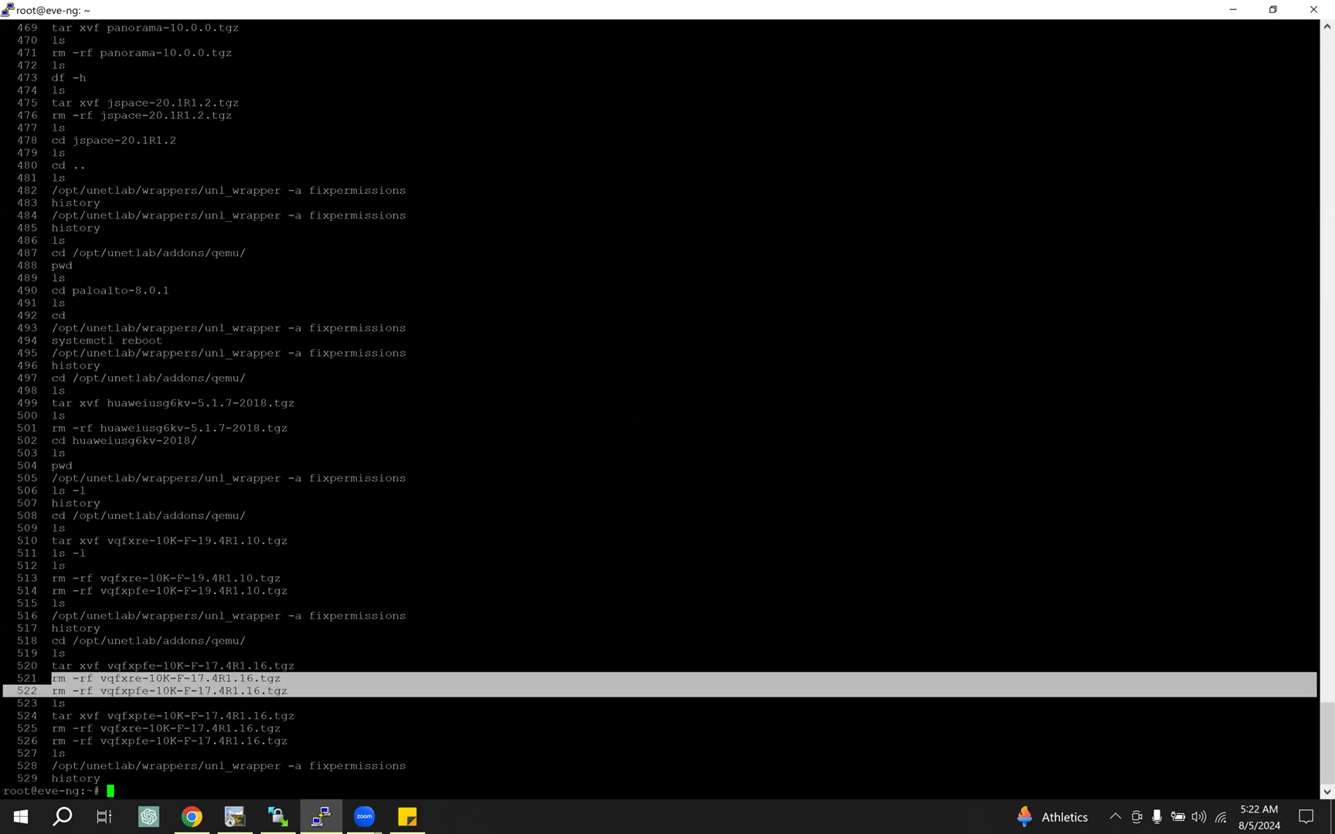
drag(58, 716, 128, 716)
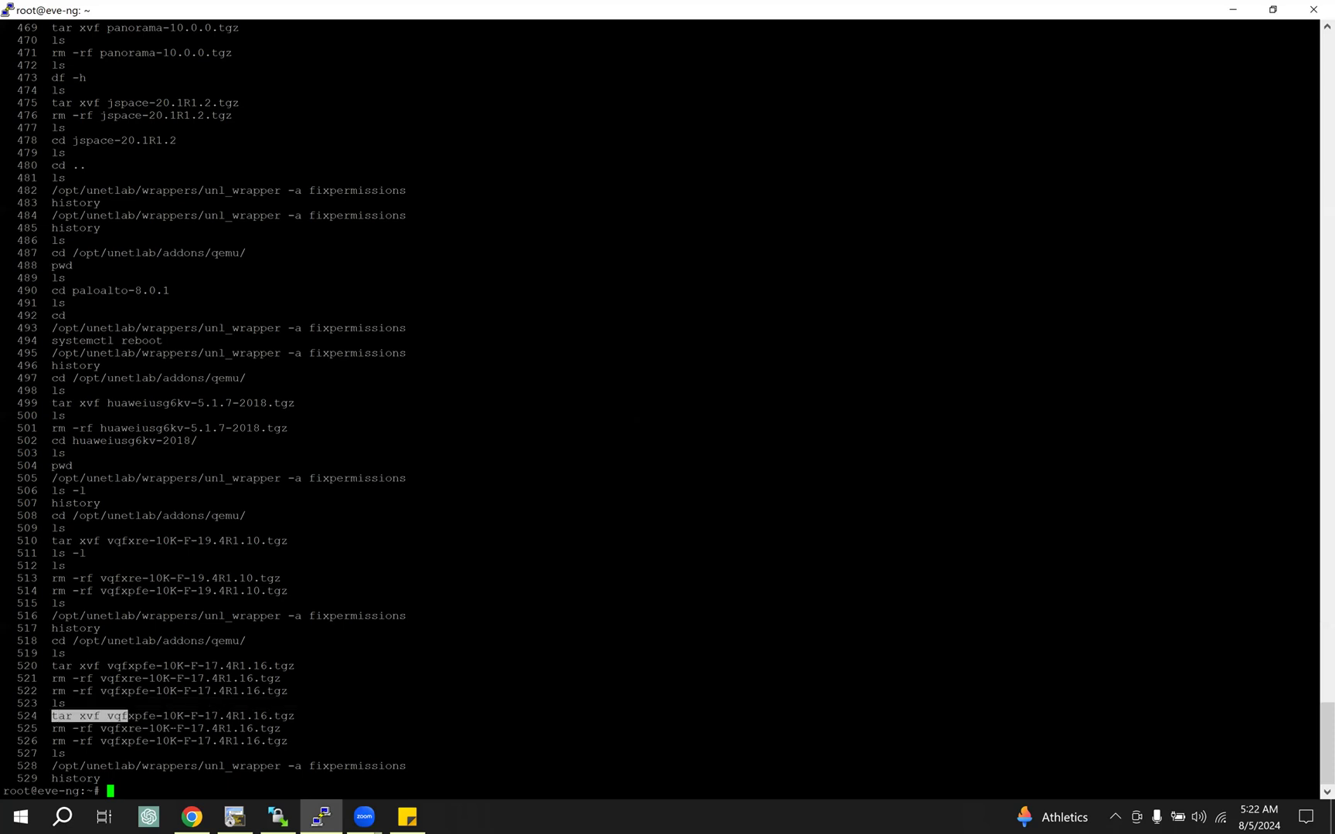
drag(52, 766, 403, 766)
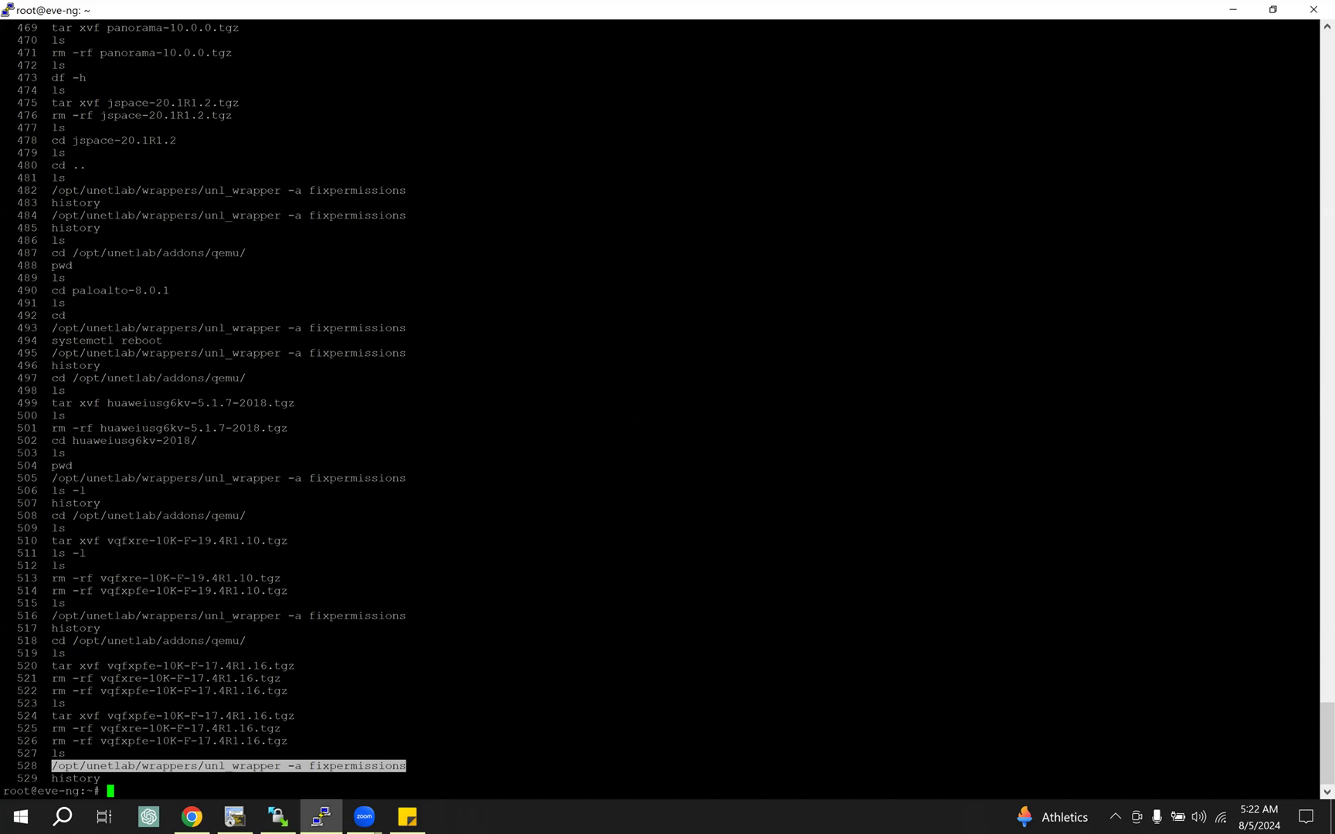
Step: Clear the terminal, put its window away and show the topology example in the Juniper vMX guide
key(ctrl+l)
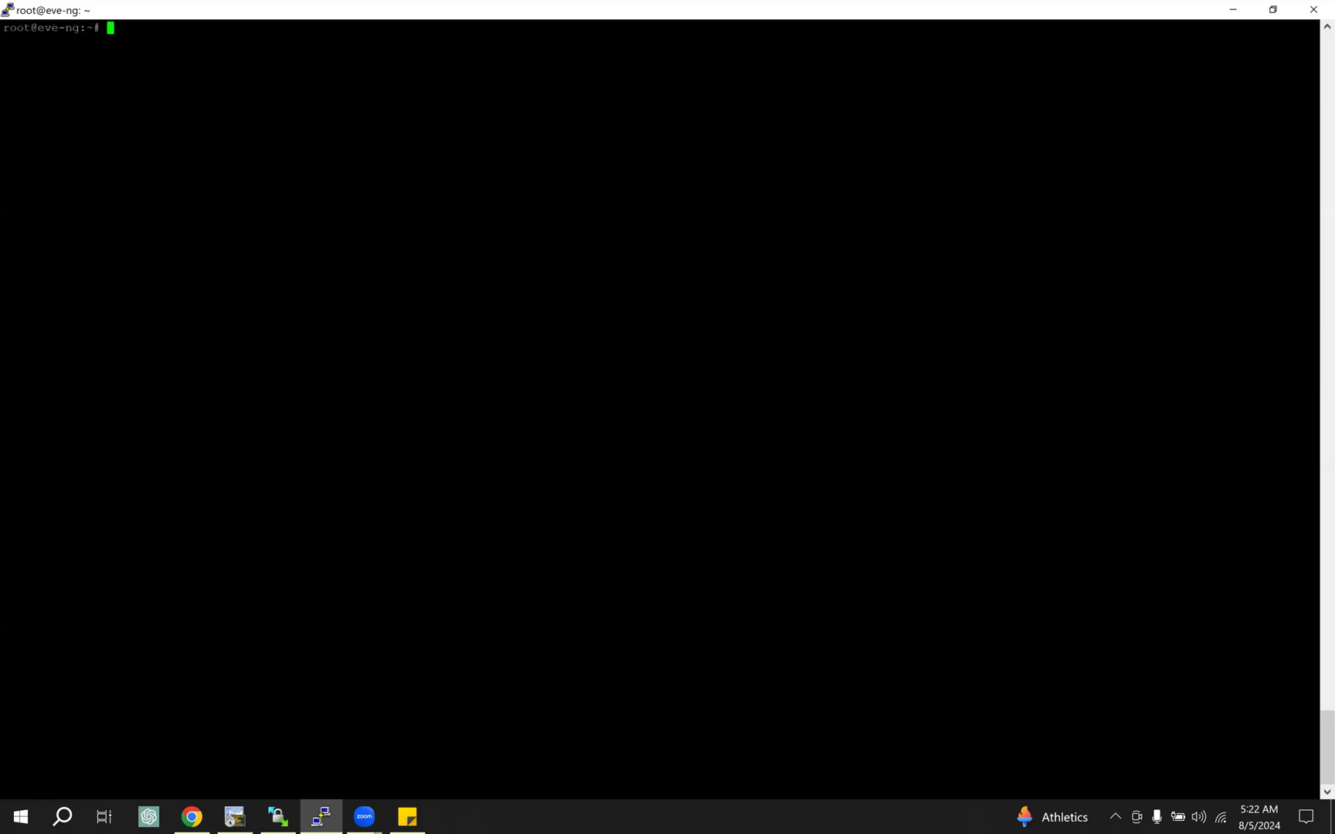
double_click(501, 15)
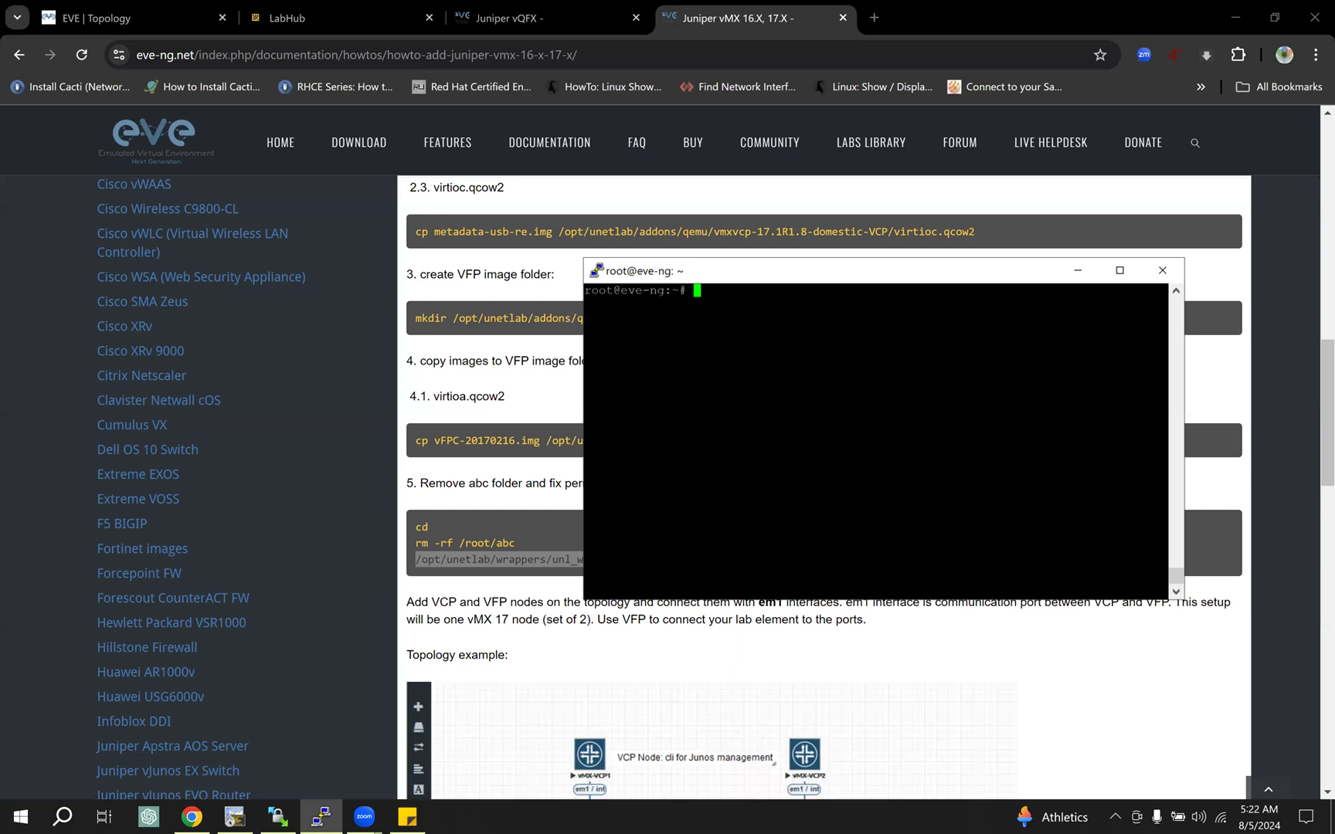
click(1102, 304)
scroll(503, 488, down, 3)
scroll(521, 400, down, 2)
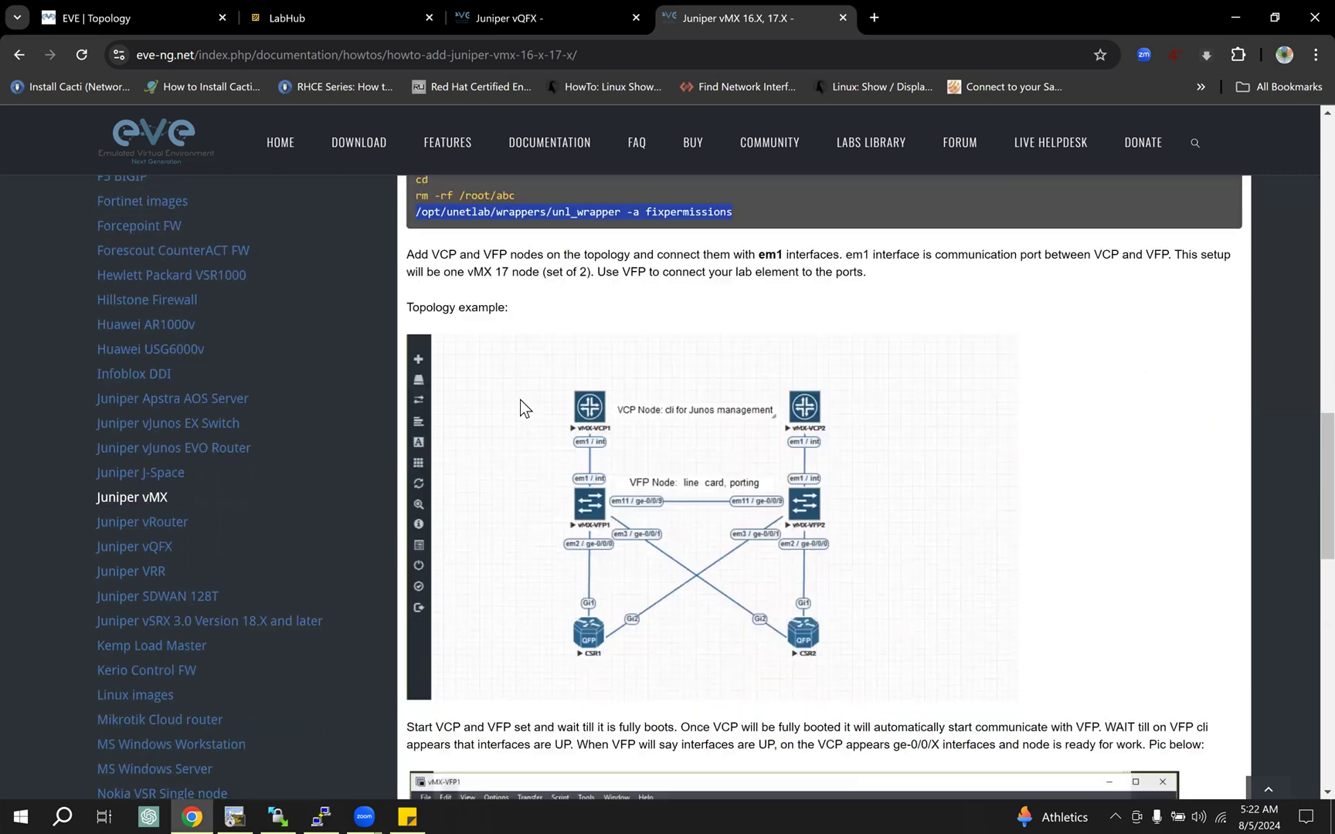
Step: Return to the EVE topology and mark the em1 interfaces linking vMX-VCP3 with vMX-VFP3 and vMX-VCP4 with vMX-VFP4, clearing the marks when finished
scroll(522, 400, up, 1)
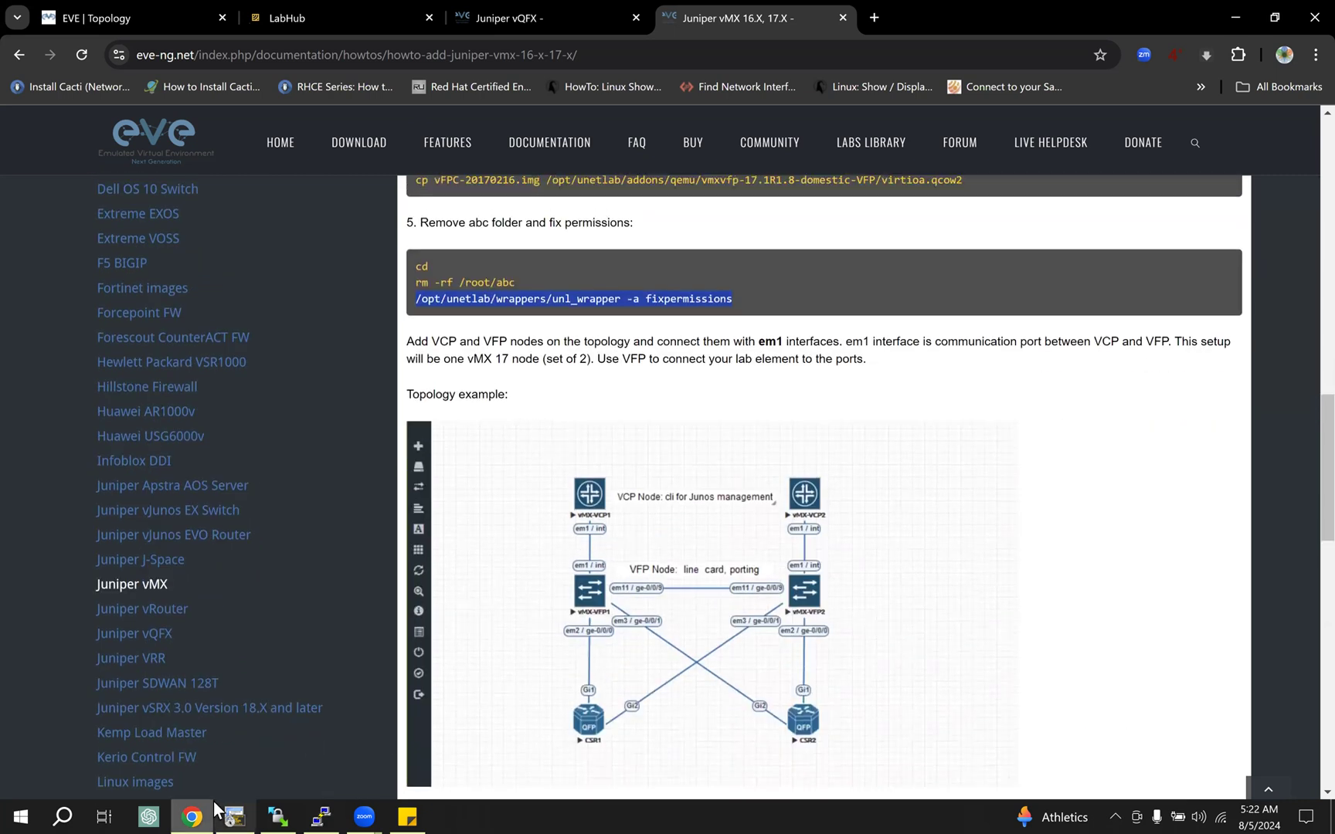
click(139, 17)
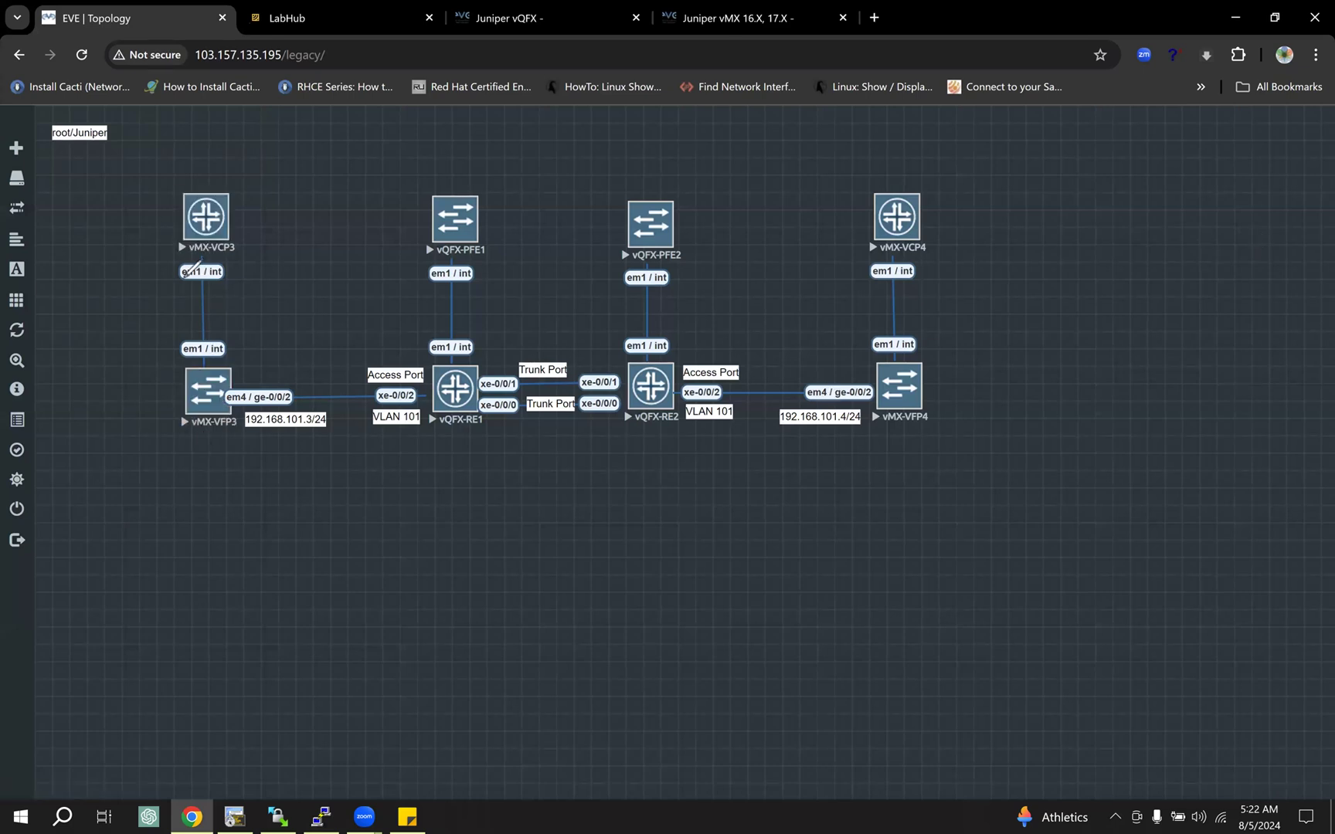
mouse_move(179, 278)
mouse_down()
mouse_move(230, 277)
mouse_move(205, 262)
mouse_move(183, 262)
mouse_move(181, 276)
mouse_up()
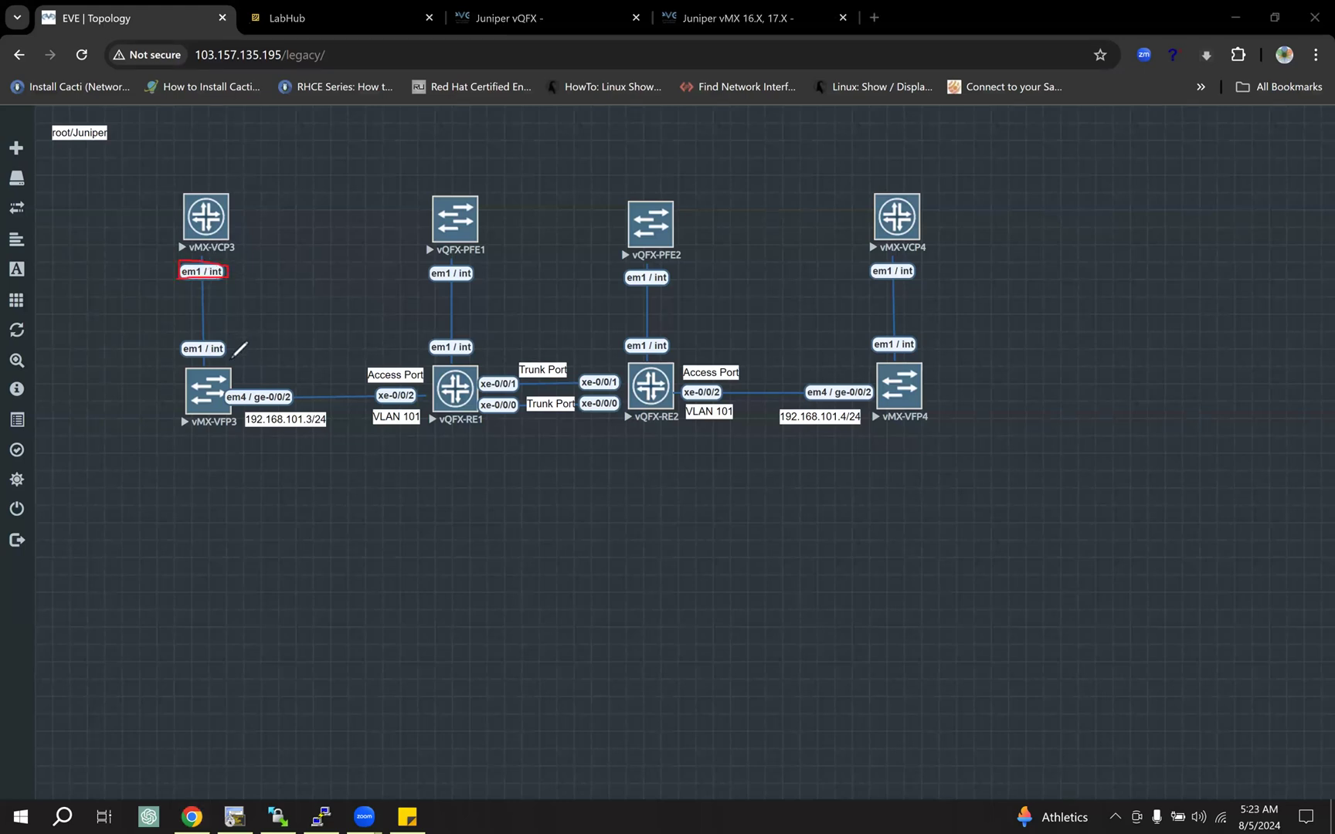
mouse_move(181, 339)
mouse_down()
mouse_move(186, 365)
mouse_move(204, 338)
mouse_move(180, 338)
mouse_up()
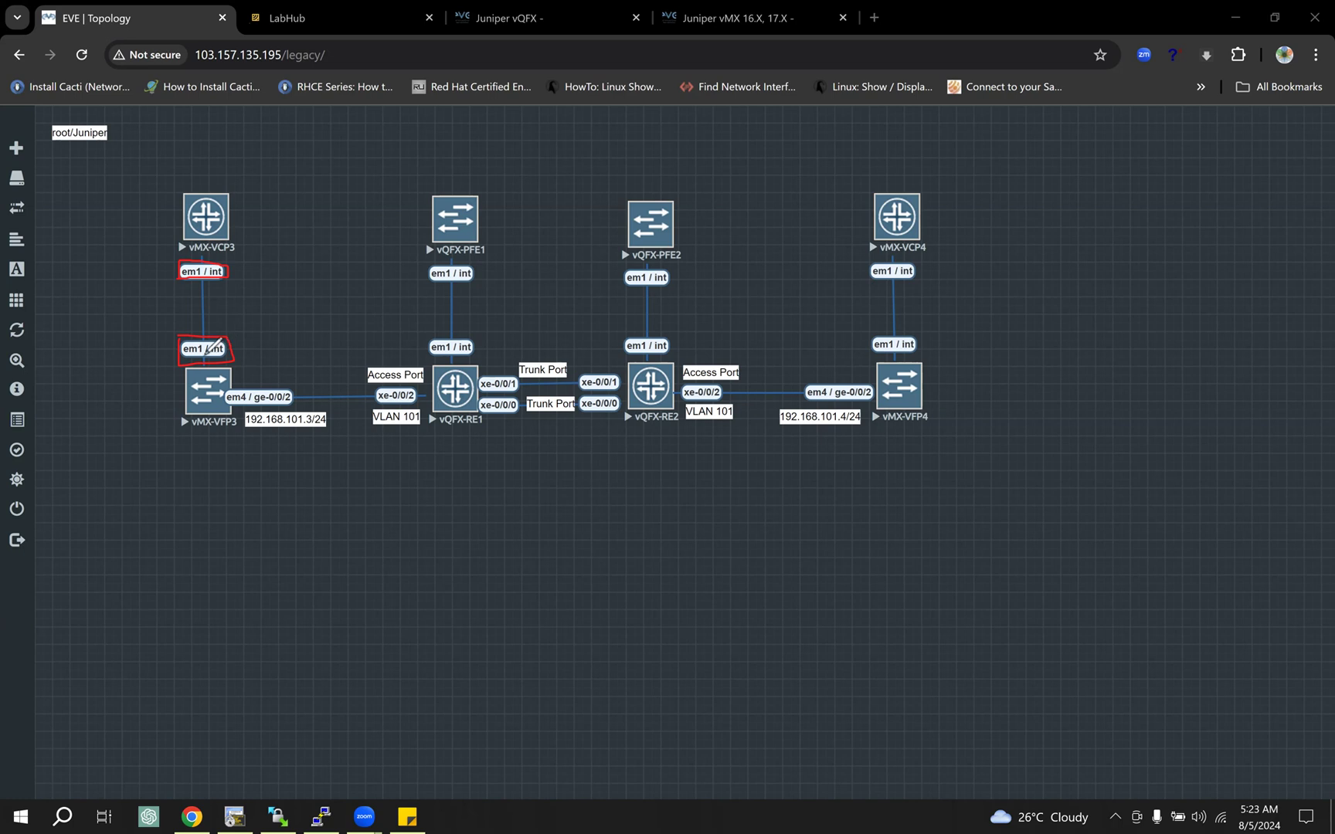
drag(205, 356, 241, 360)
drag(919, 266, 890, 261)
drag(893, 330, 924, 349)
right_click(1195, 558)
click(1195, 557)
Step: Circle each two-node vMX and vQFX set in the topology with the annotation pen and clear the drawings
mouse_move(224, 175)
mouse_down()
mouse_move(262, 300)
mouse_move(223, 183)
mouse_up()
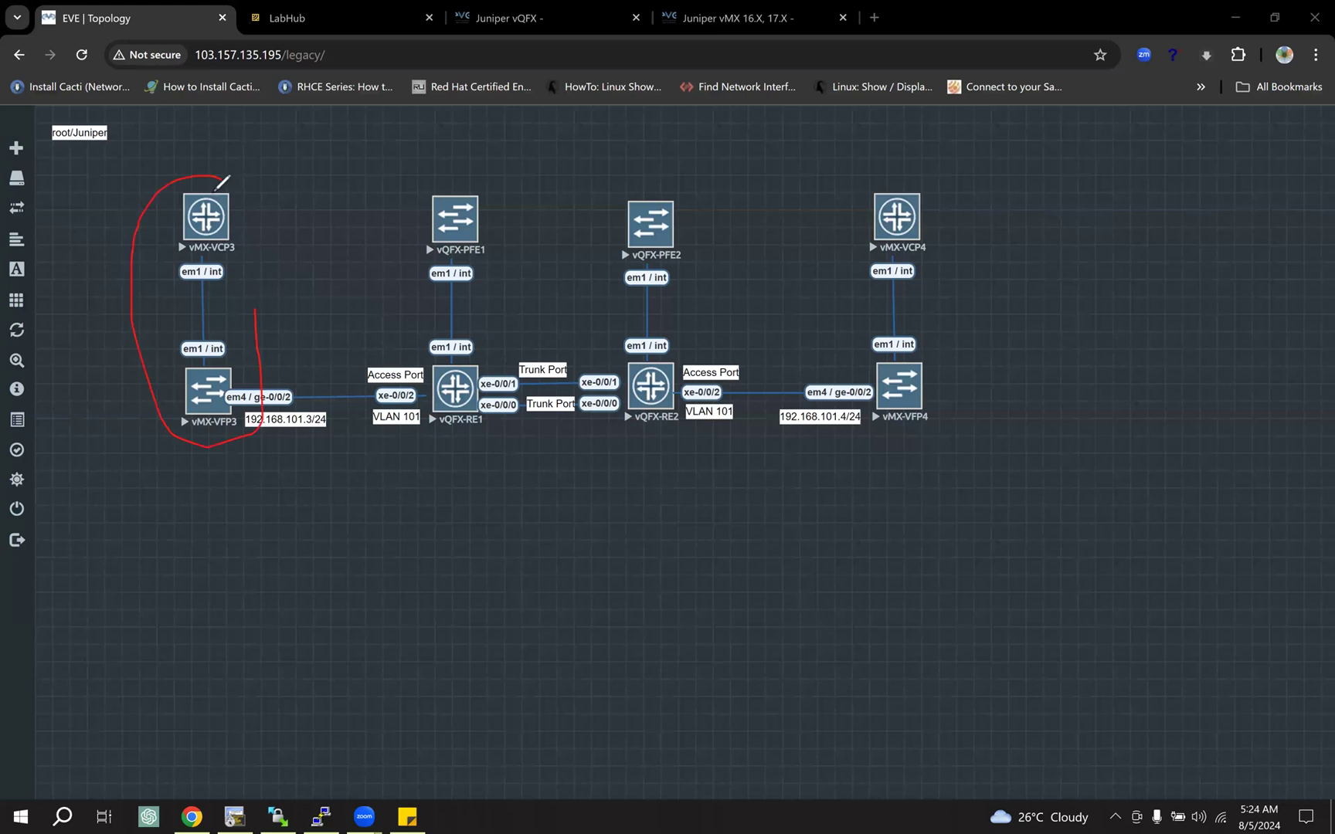
mouse_move(875, 177)
mouse_down()
mouse_move(959, 423)
mouse_move(916, 155)
mouse_up()
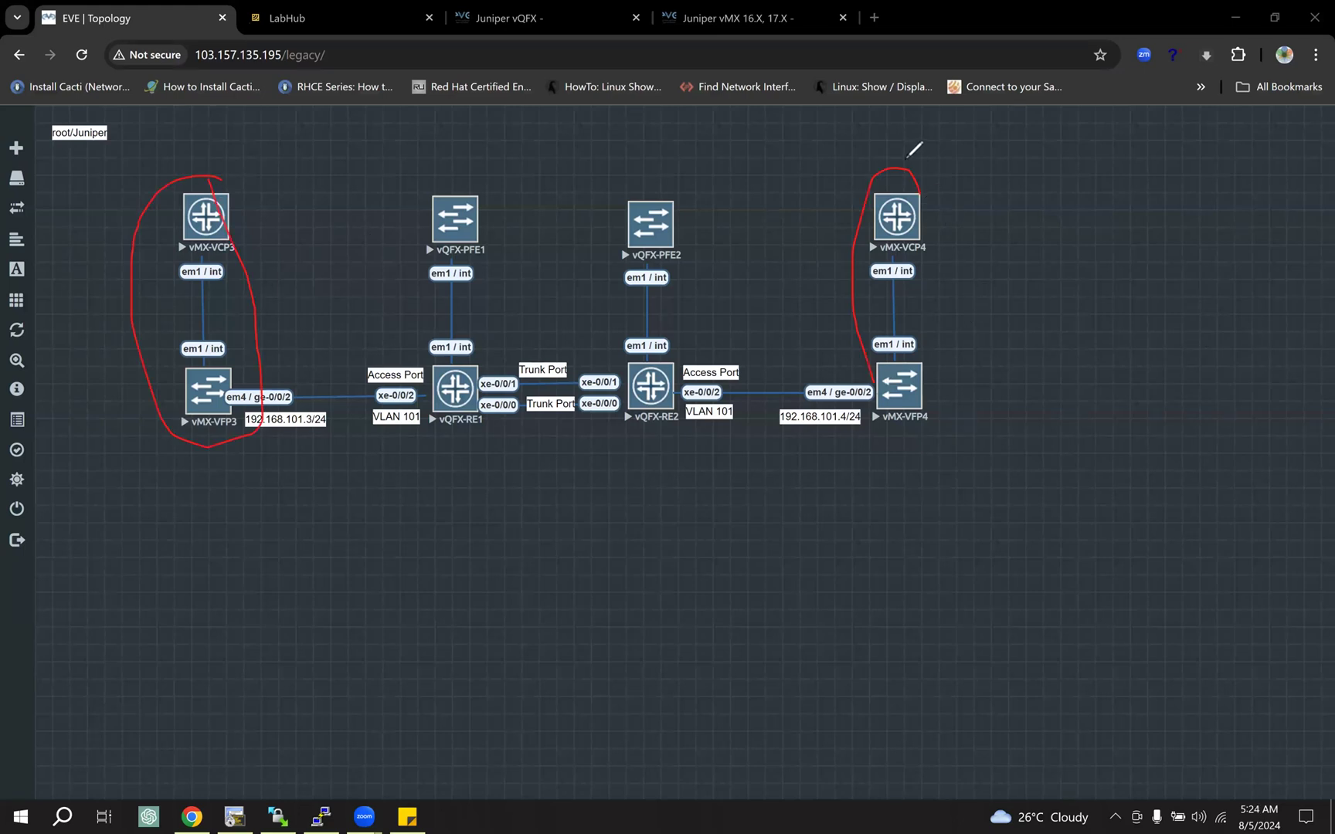
mouse_move(432, 178)
mouse_down()
mouse_move(472, 424)
mouse_move(514, 187)
mouse_move(476, 155)
mouse_move(468, 172)
mouse_up()
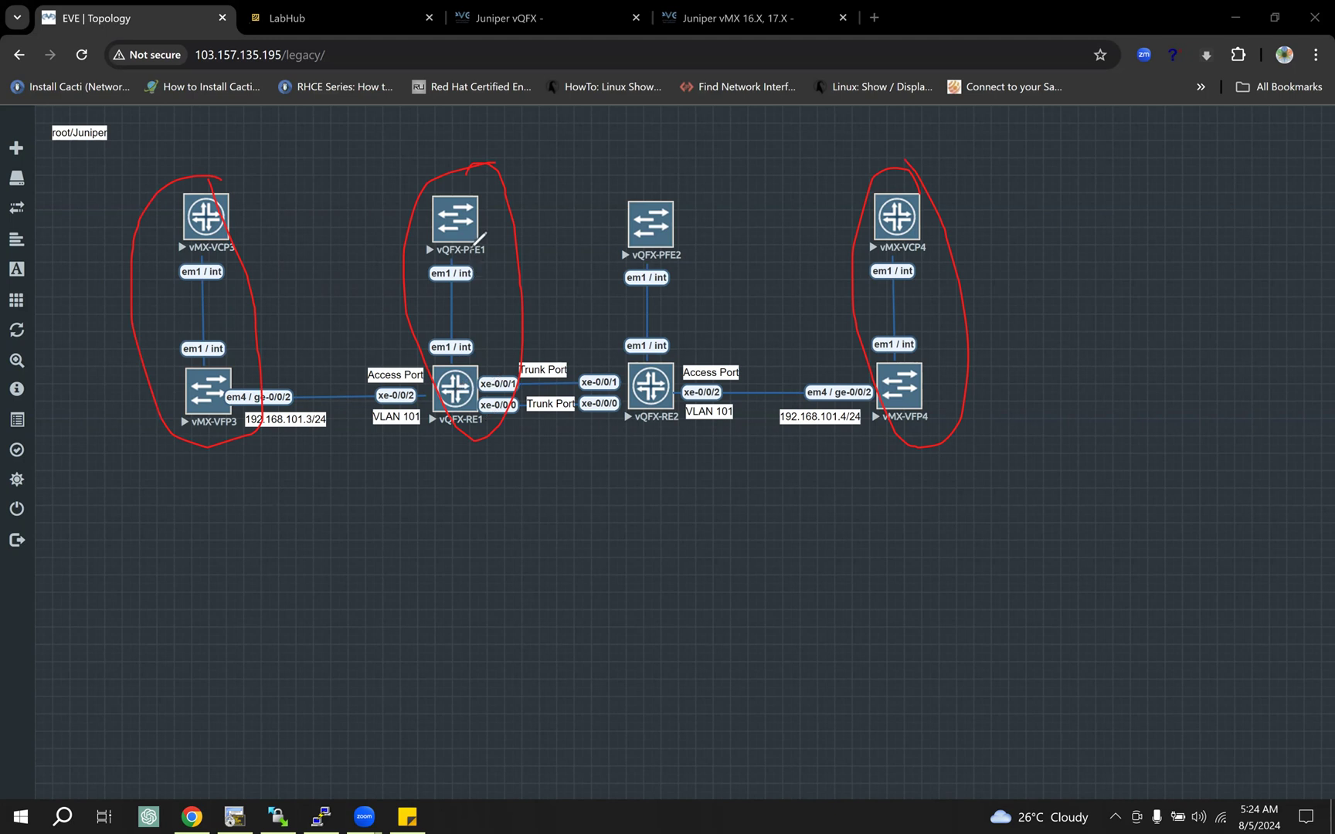
mouse_move(701, 207)
mouse_down()
mouse_move(593, 289)
mouse_move(712, 397)
mouse_move(703, 202)
mouse_up()
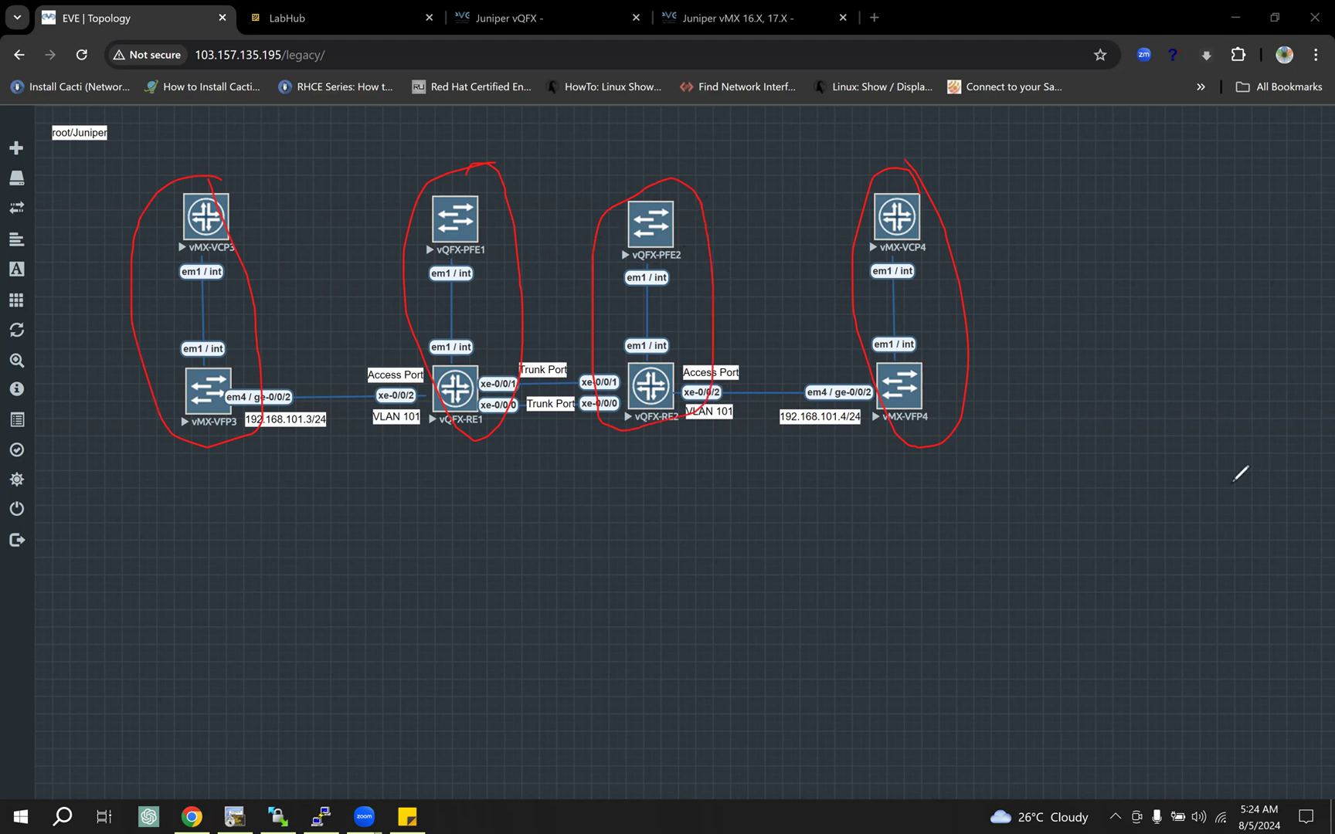
key(Escape)
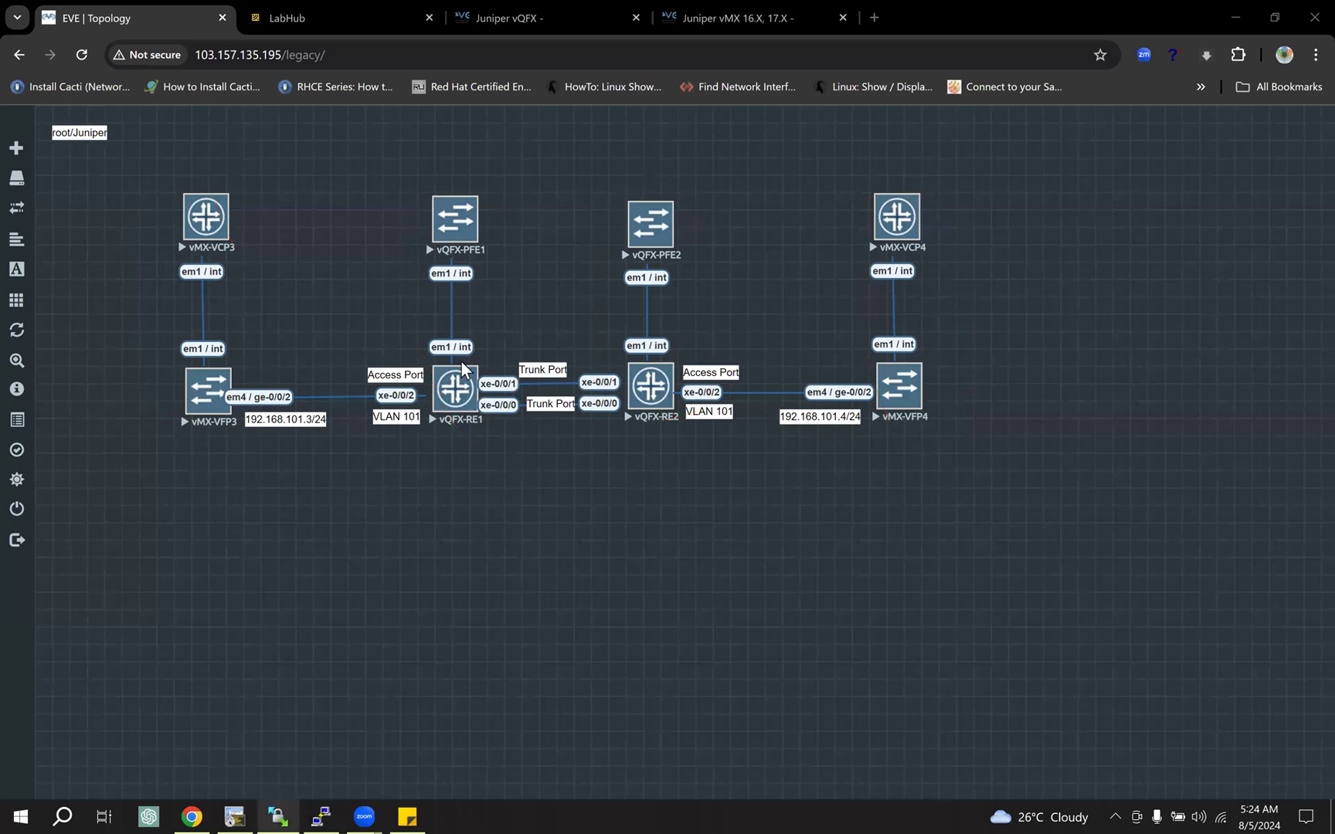
Step: Open a new node form with the Juniper vMX VCP template and view its available images
right_click(258, 494)
click(309, 526)
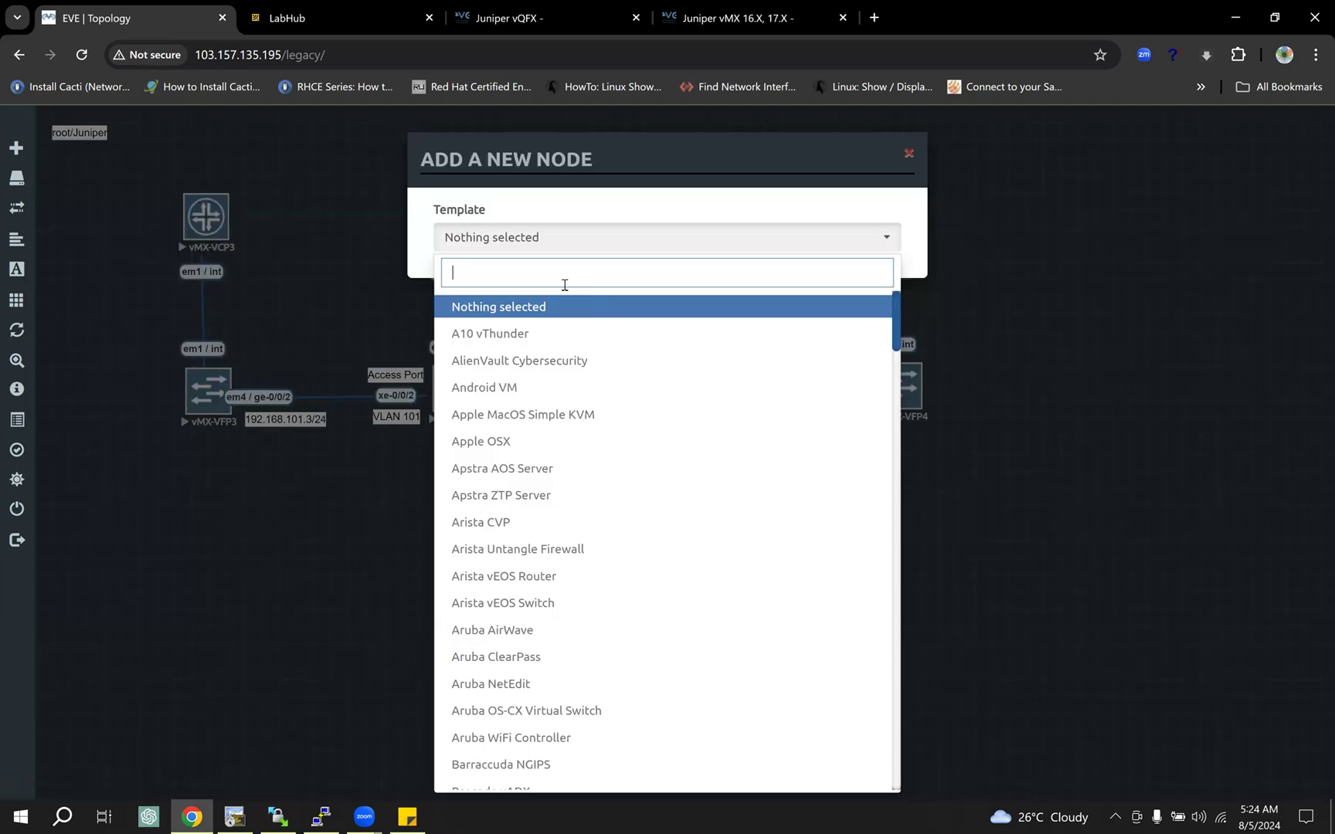
text(vm)
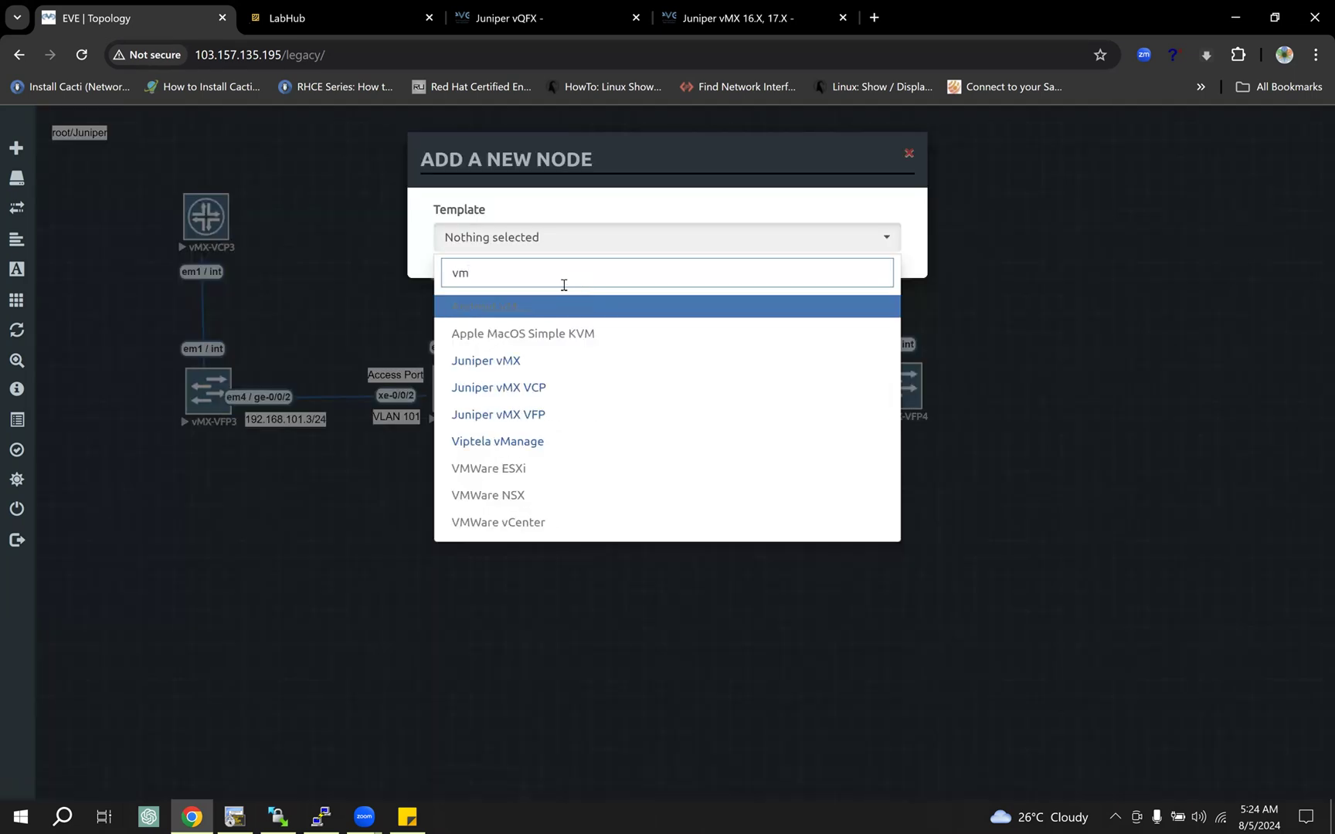
text(x)
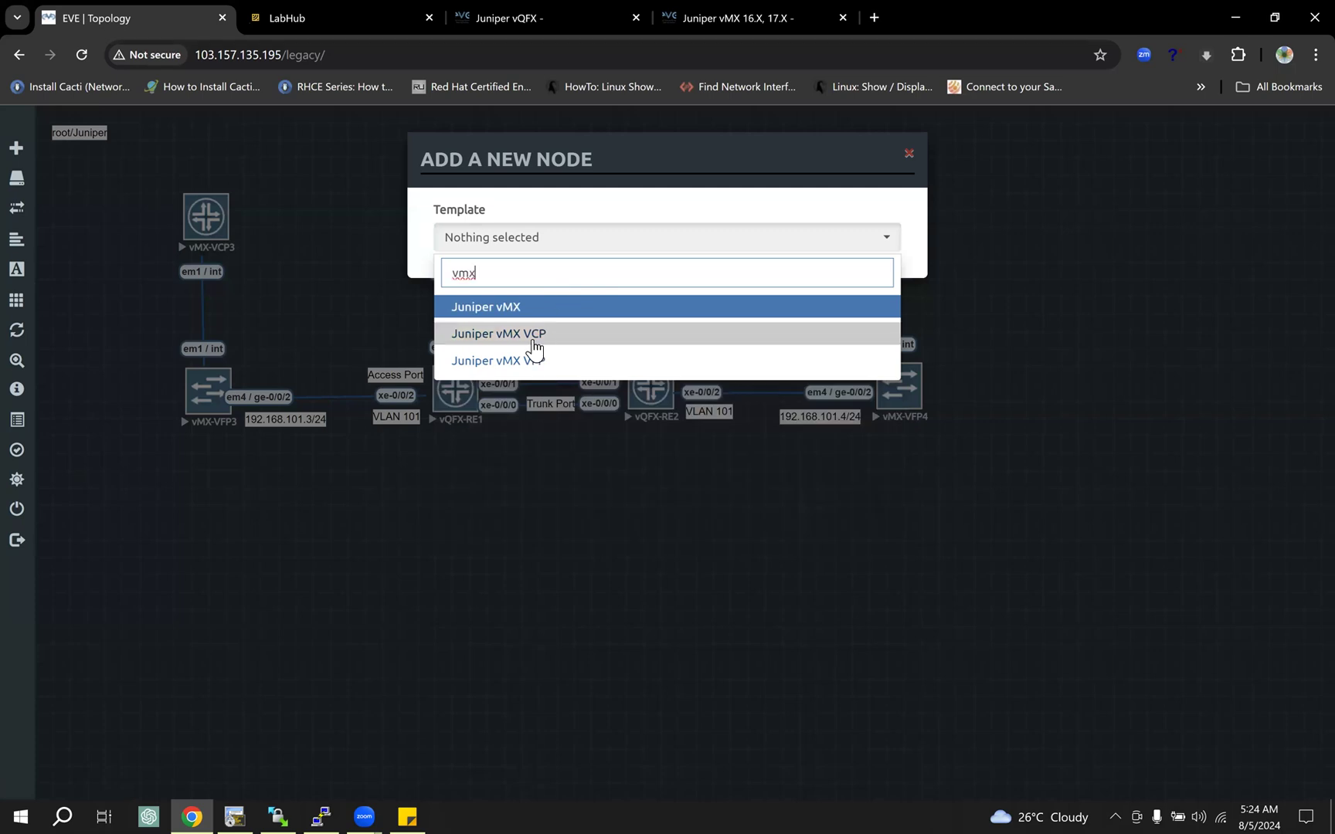
click(545, 335)
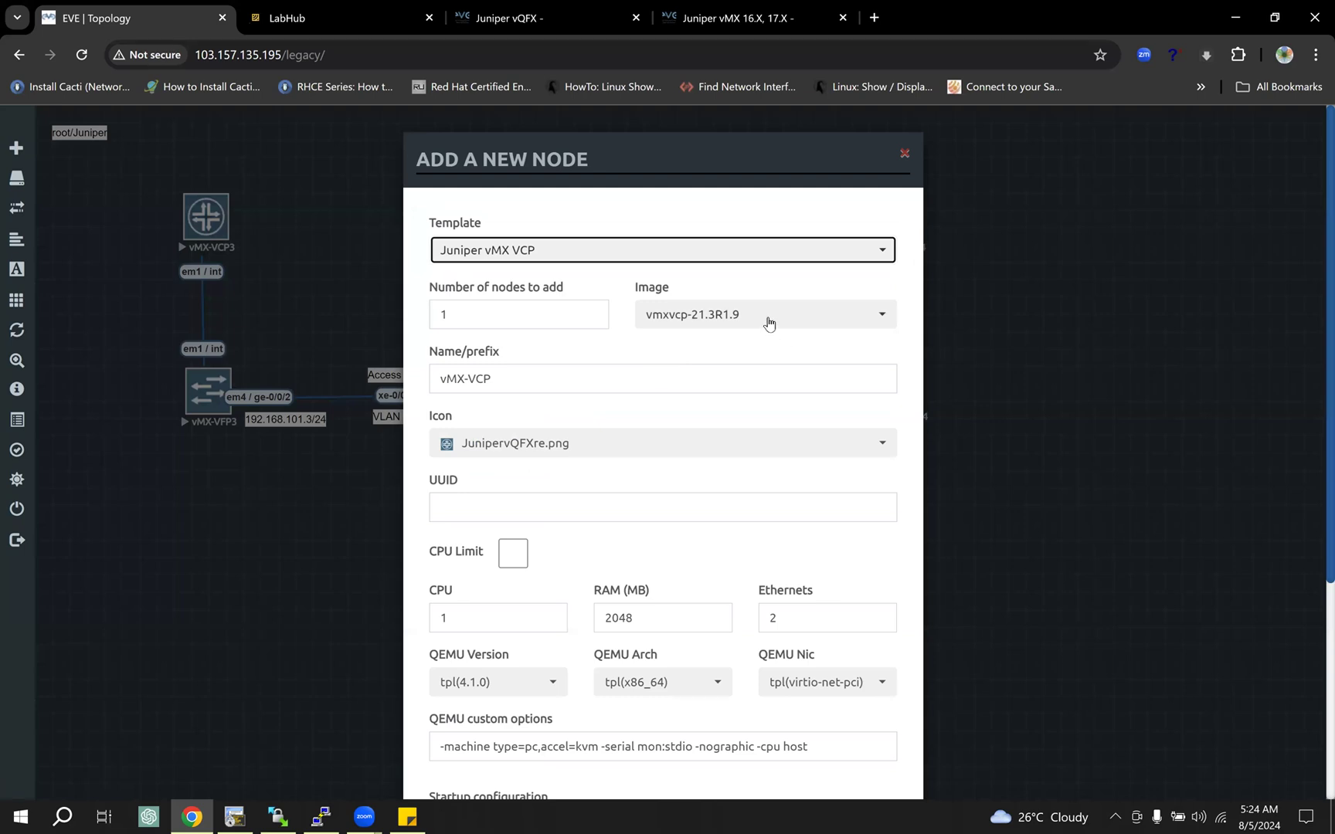
click(767, 322)
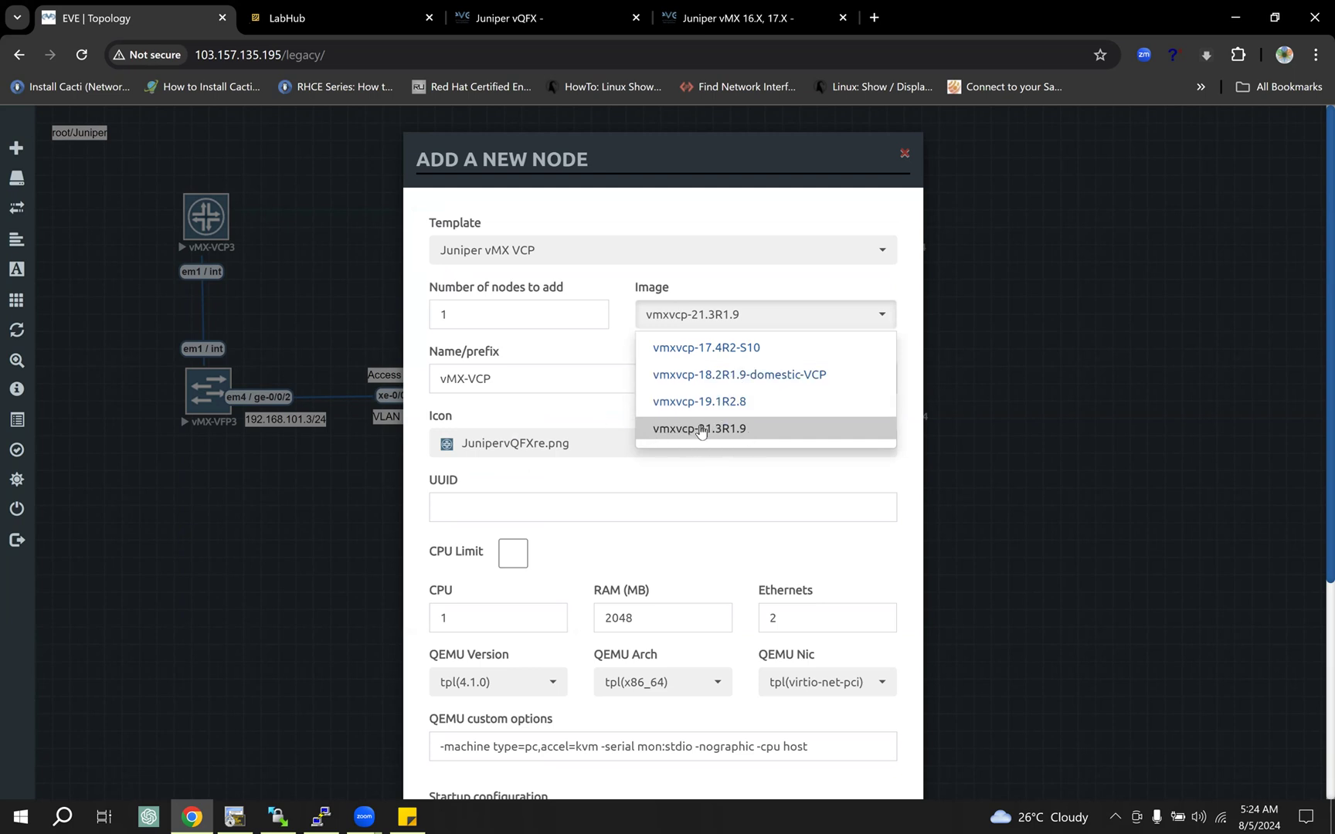
click(902, 389)
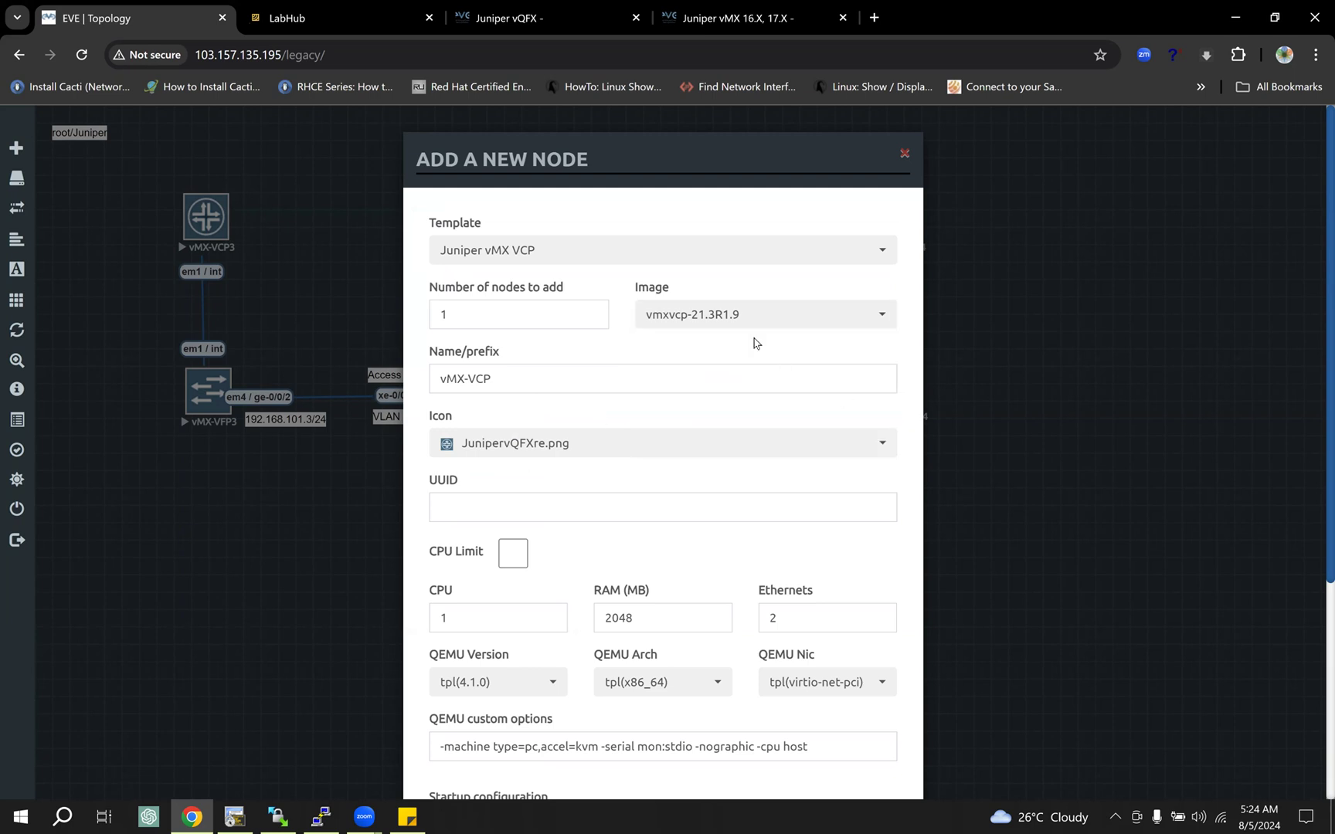
Step: Review the VCP node's count, name prefix, CPU, RAM and Ethernets settings, and cancel without adding it
drag(473, 318, 391, 313)
click(448, 320)
scroll(560, 499, down, 1)
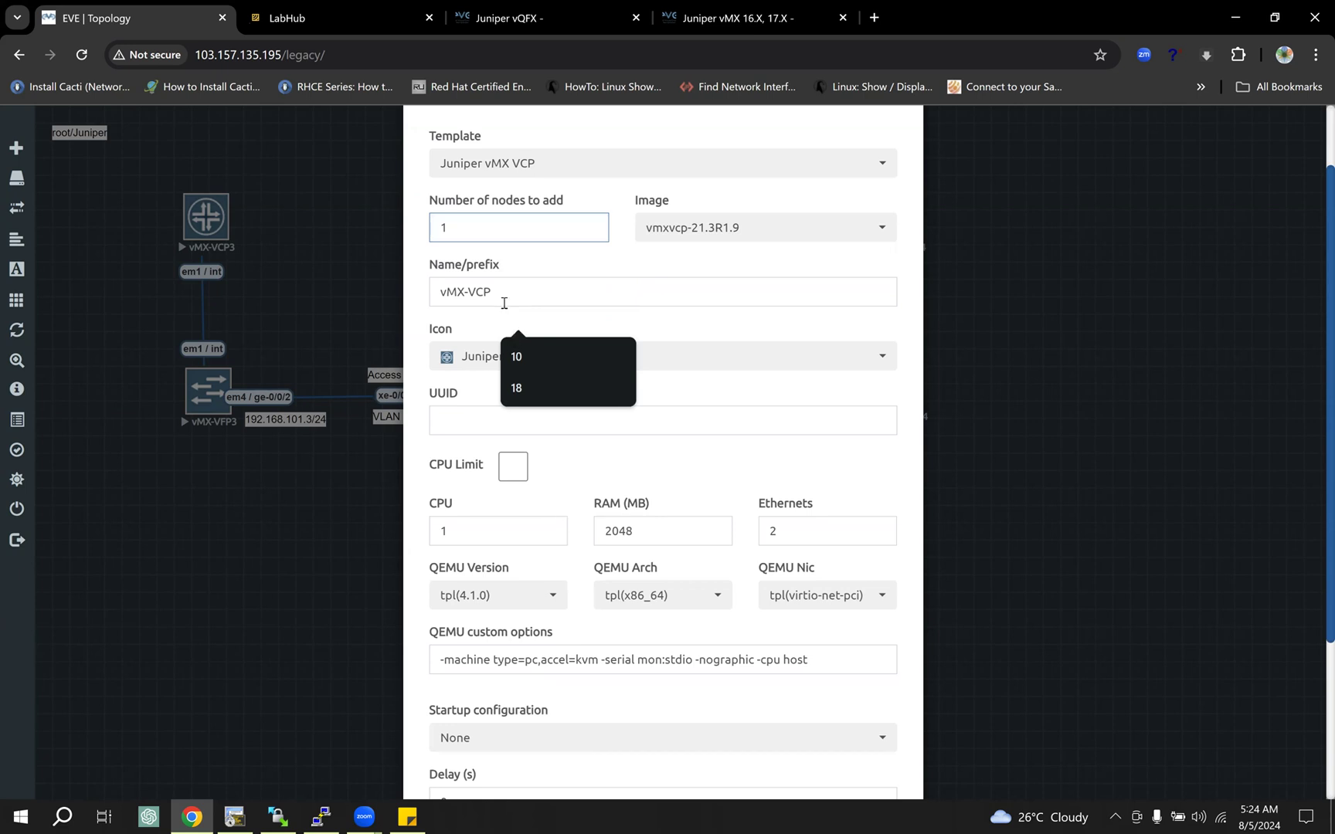
click(489, 291)
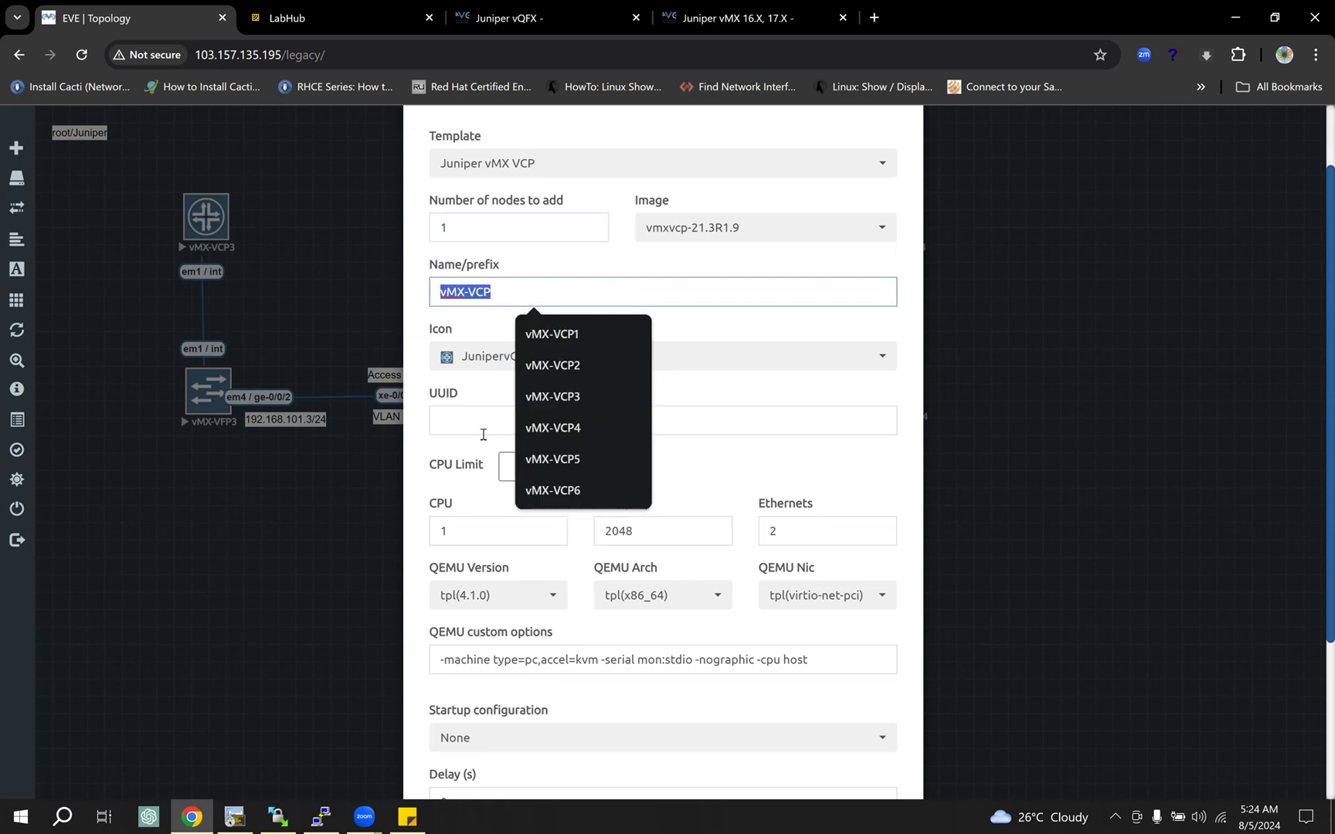
click(802, 468)
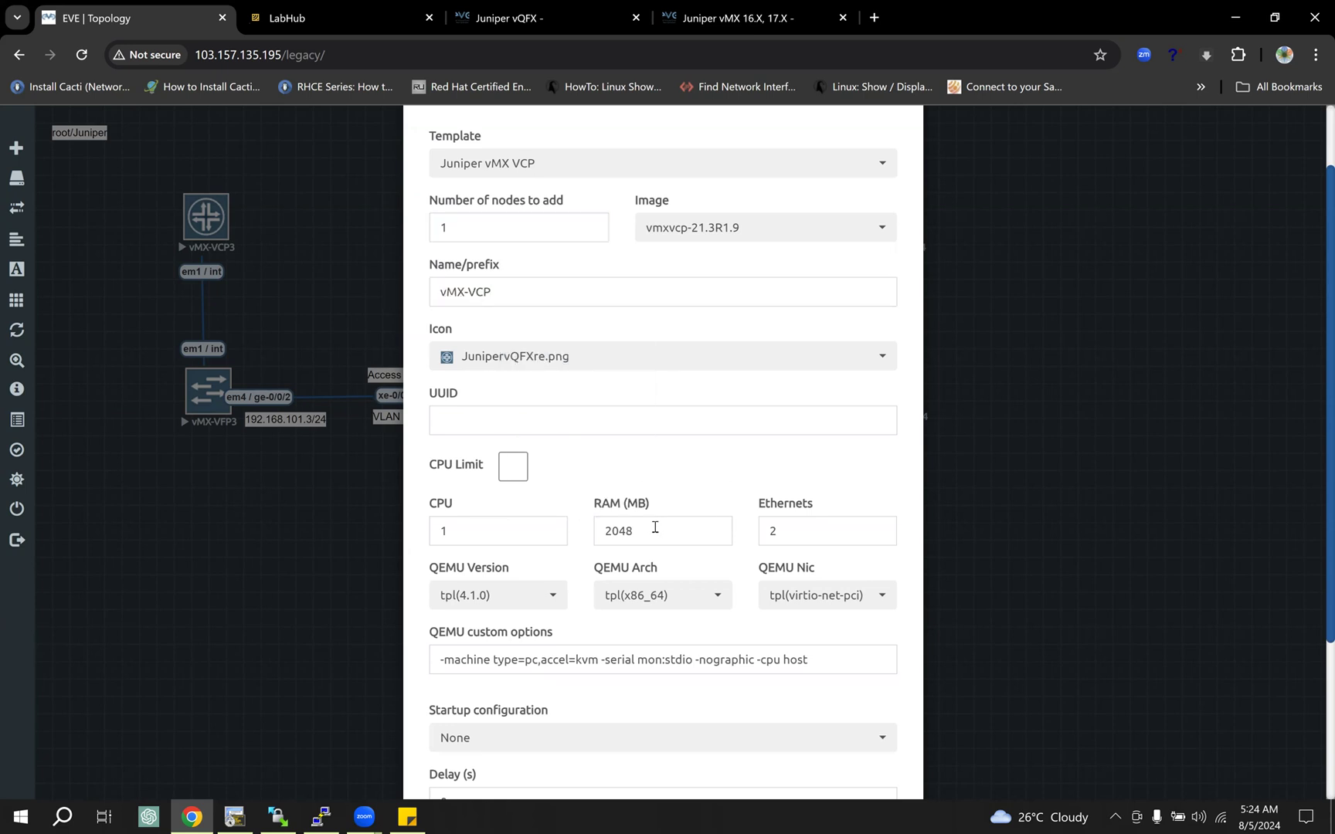
drag(648, 532, 444, 528)
drag(785, 528, 743, 522)
scroll(689, 468, down, 3)
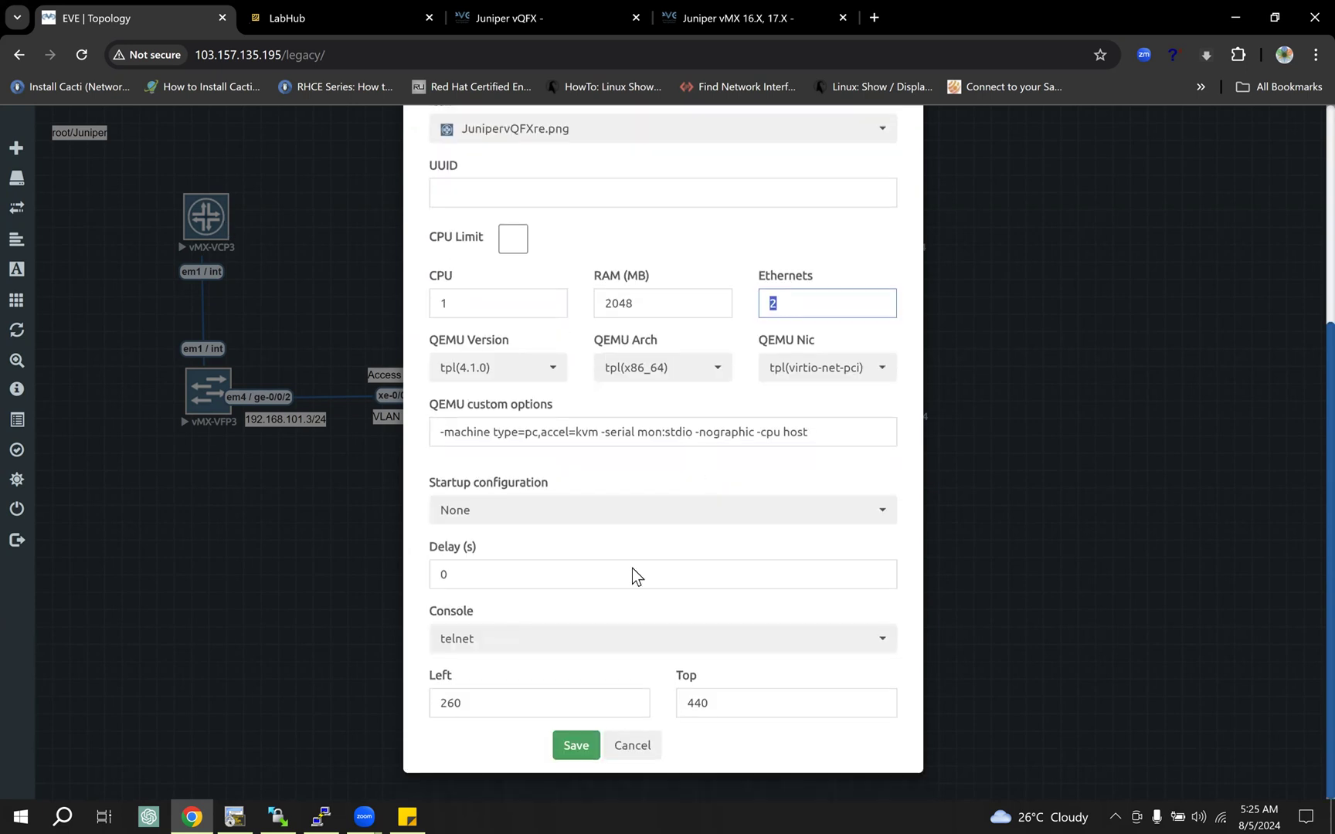
click(643, 746)
click(568, 734)
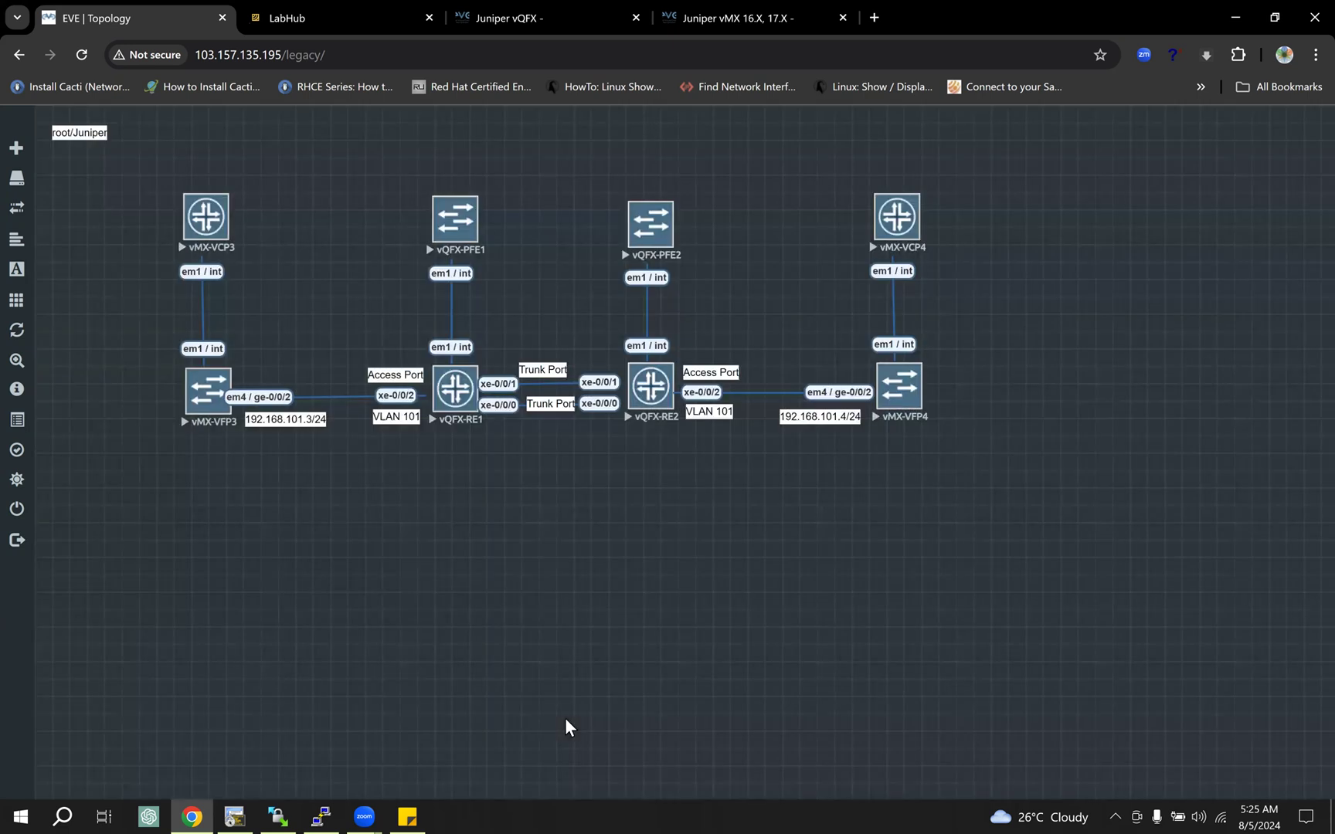
Step: Open another new node form with the Juniper vMX VFP template and check its number of nodes
right_click(546, 595)
click(570, 587)
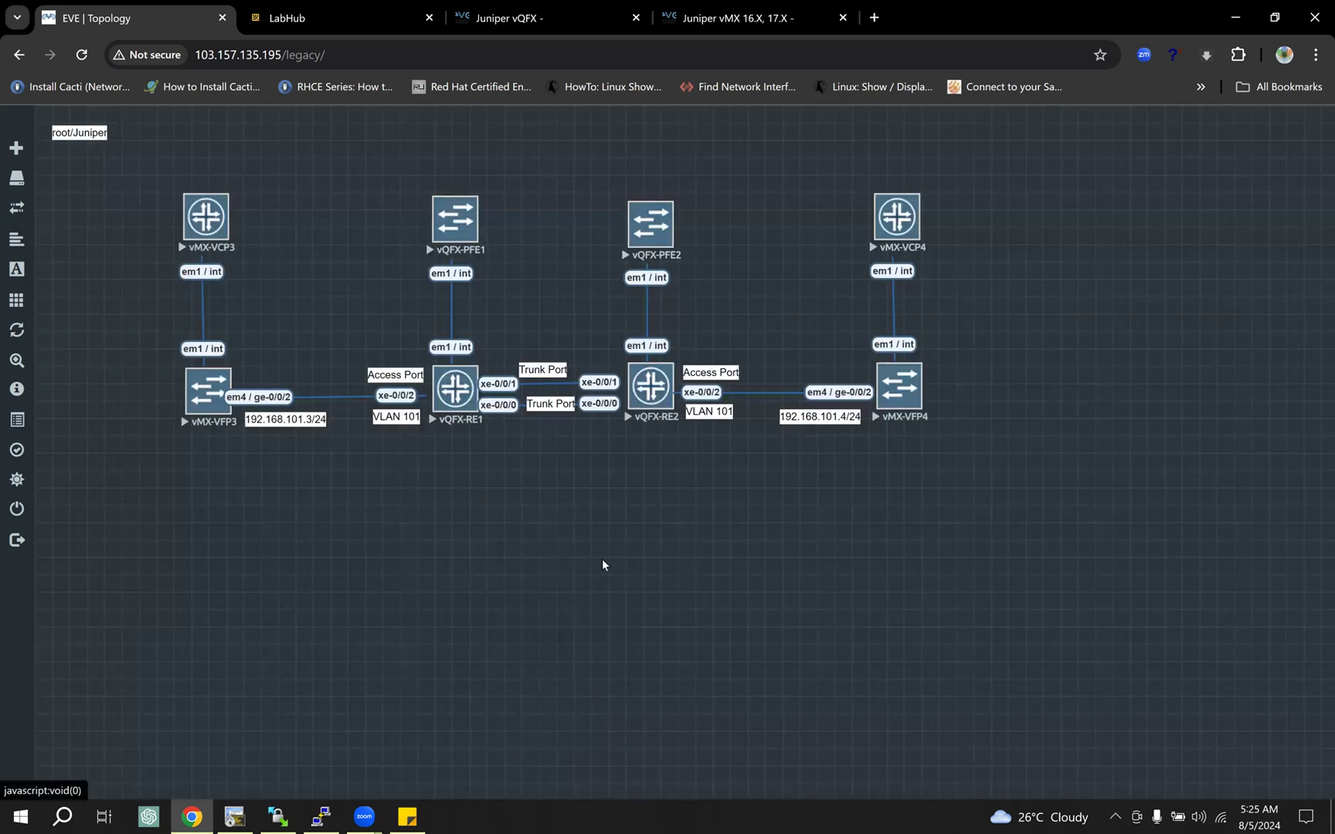
text(vm)
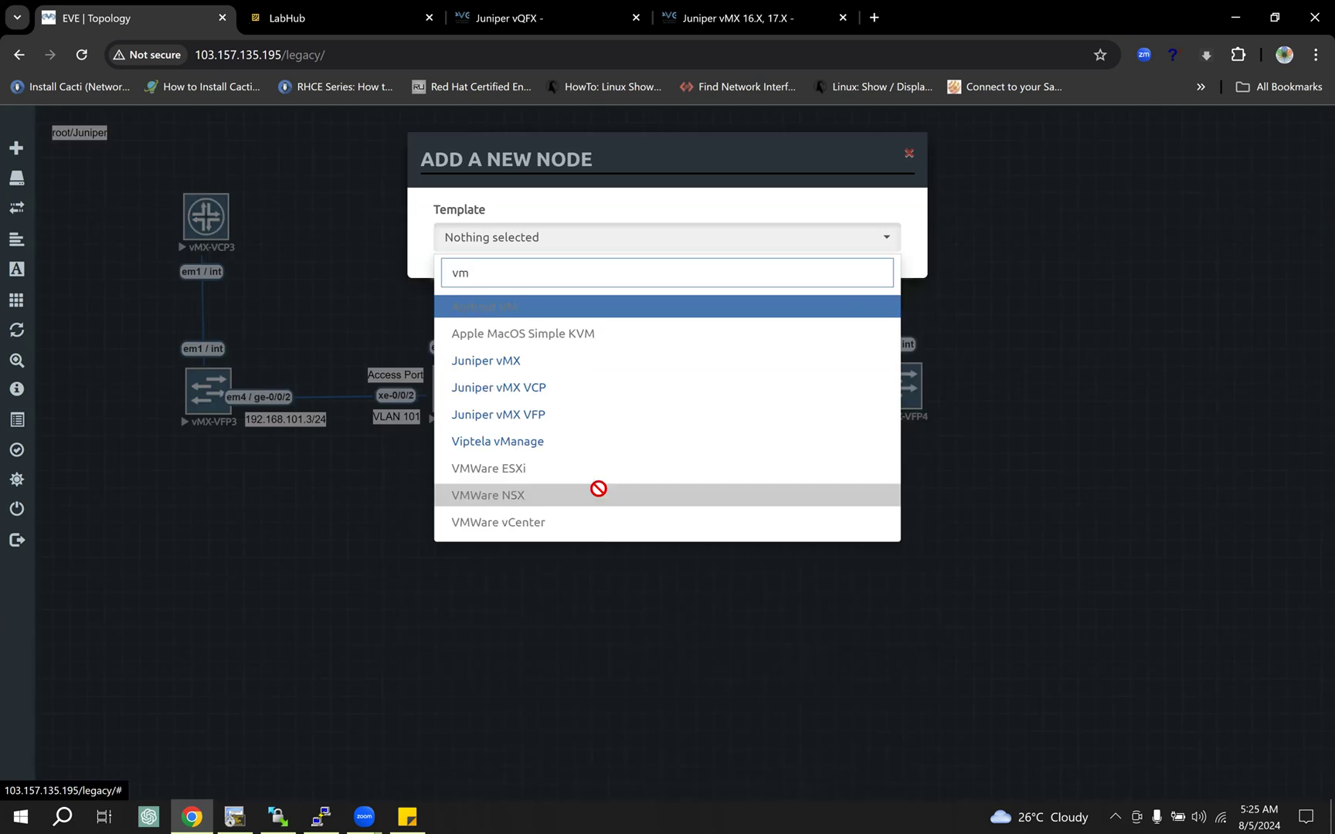
click(555, 418)
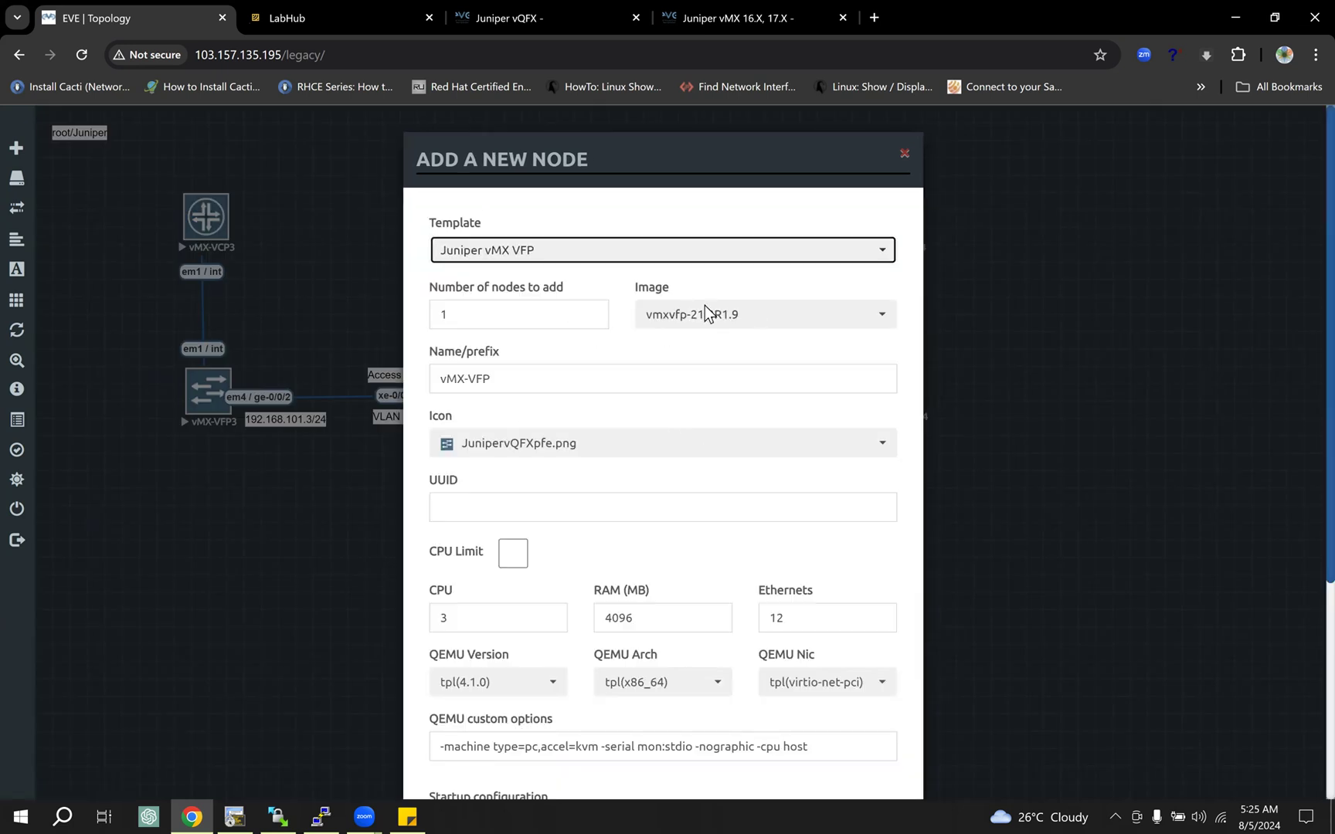
click(441, 317)
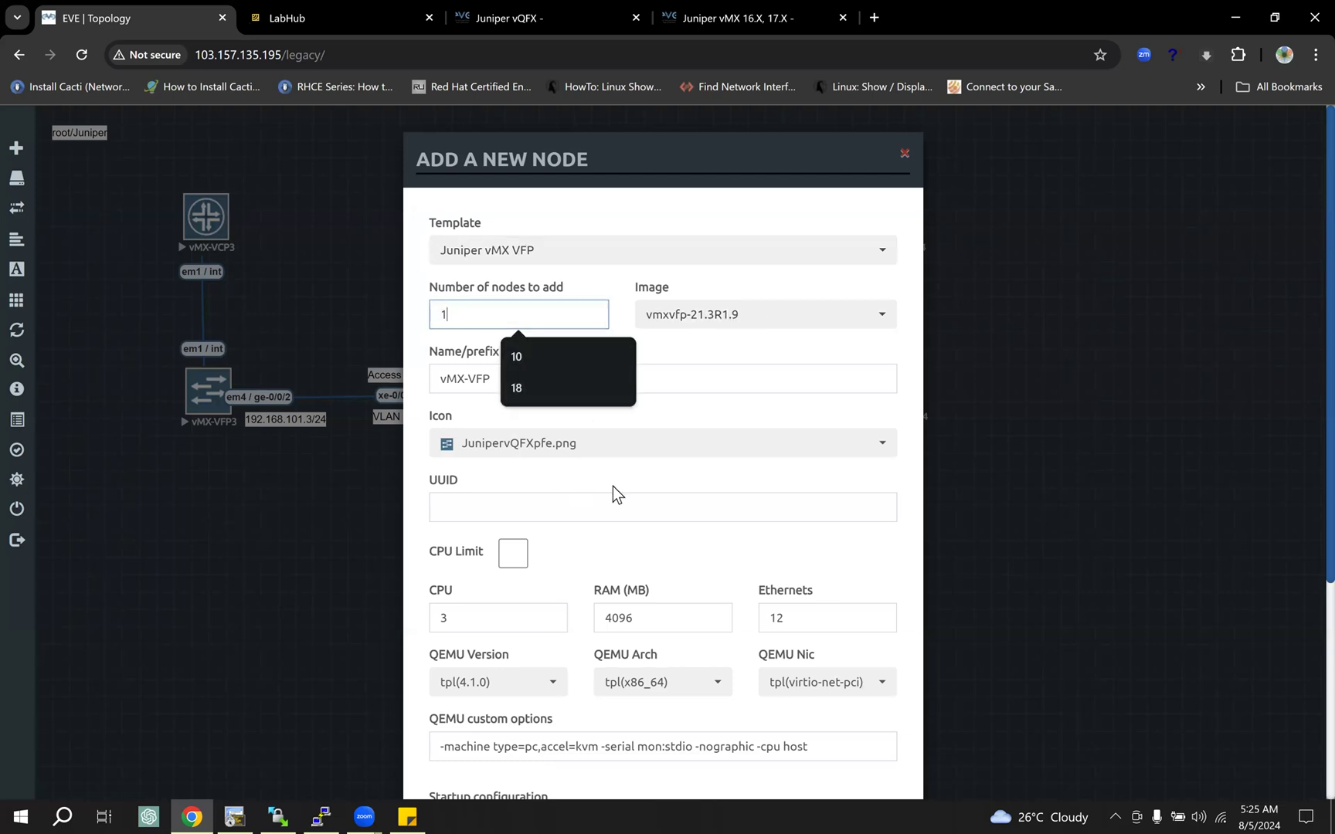
Step: Review the VFP node's RAM, Ethernets and CPU settings, and cancel without adding it
scroll(613, 485, down, 1)
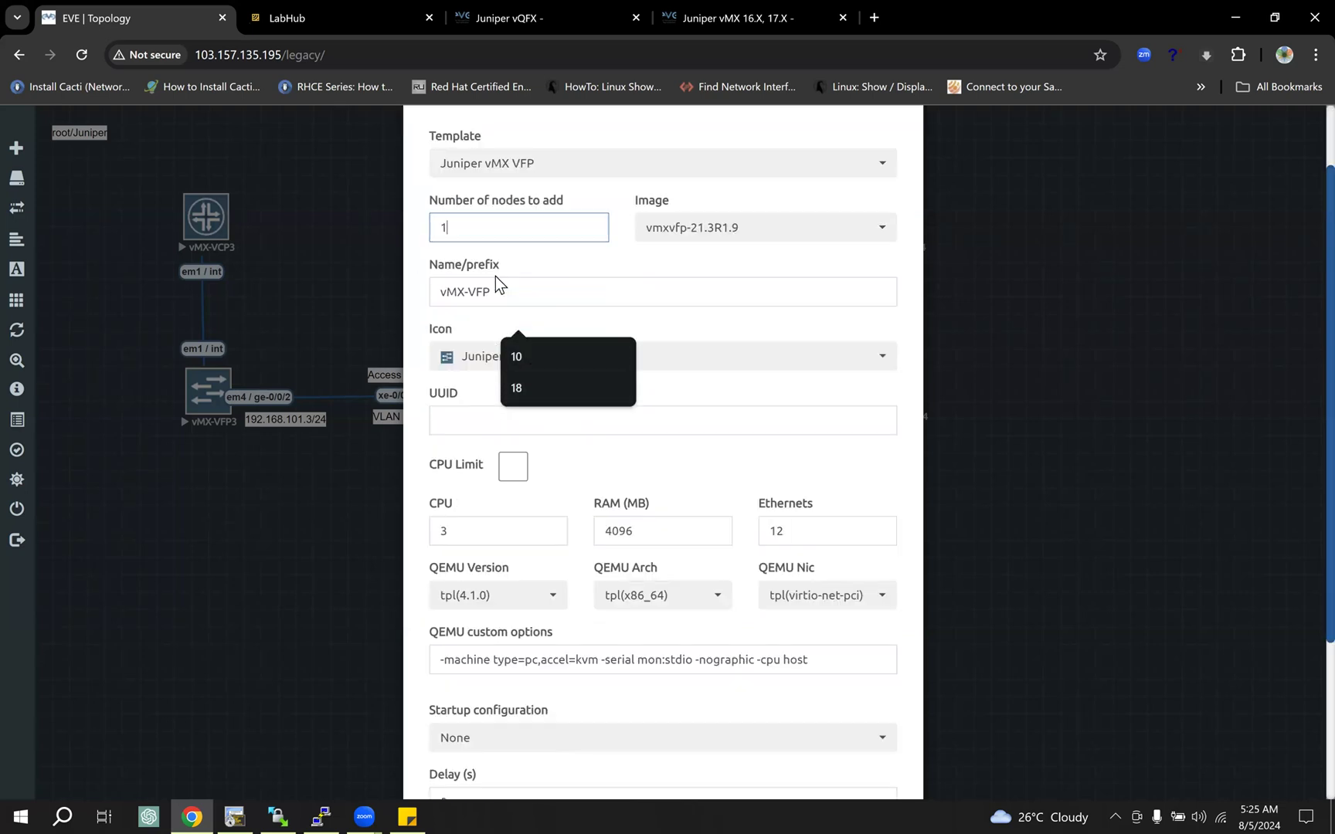
double_click(635, 533)
double_click(772, 533)
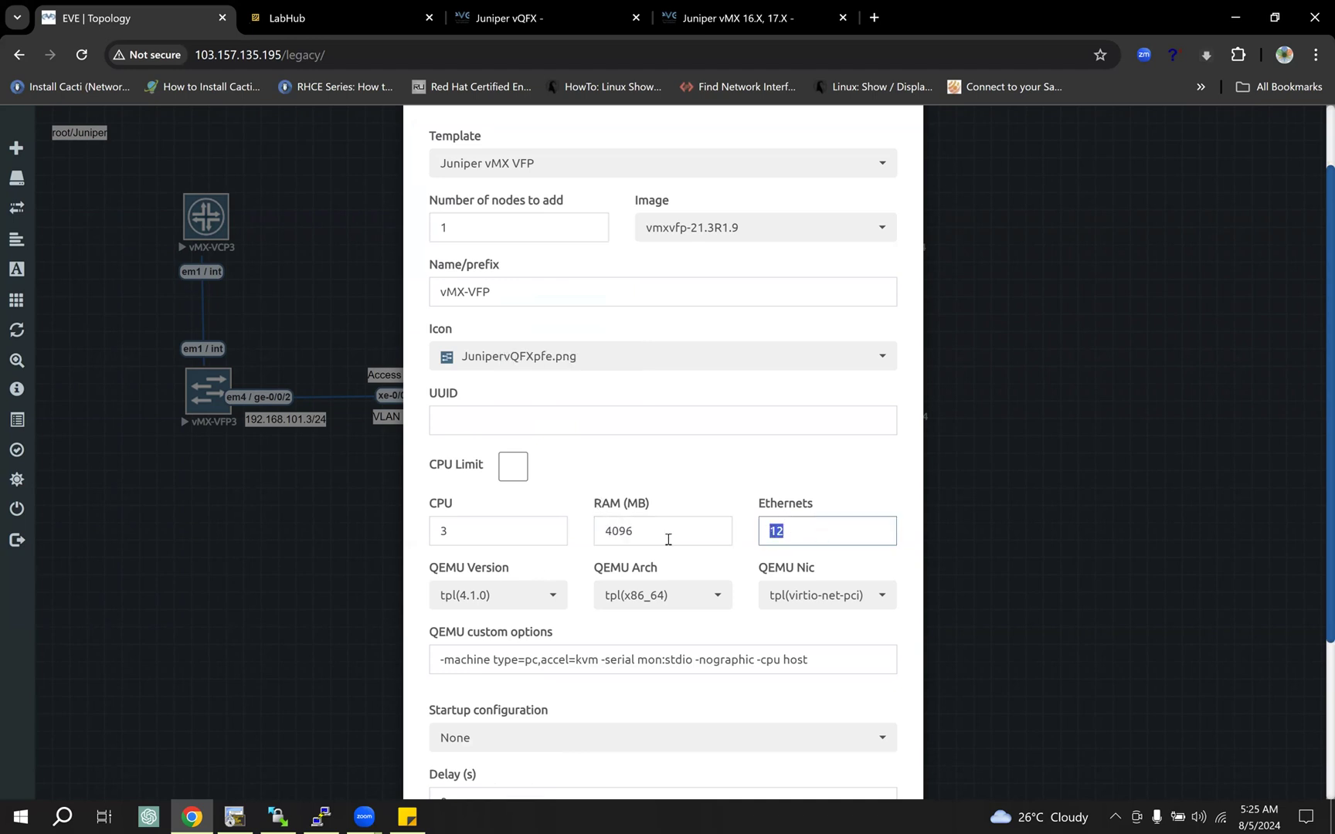
double_click(456, 532)
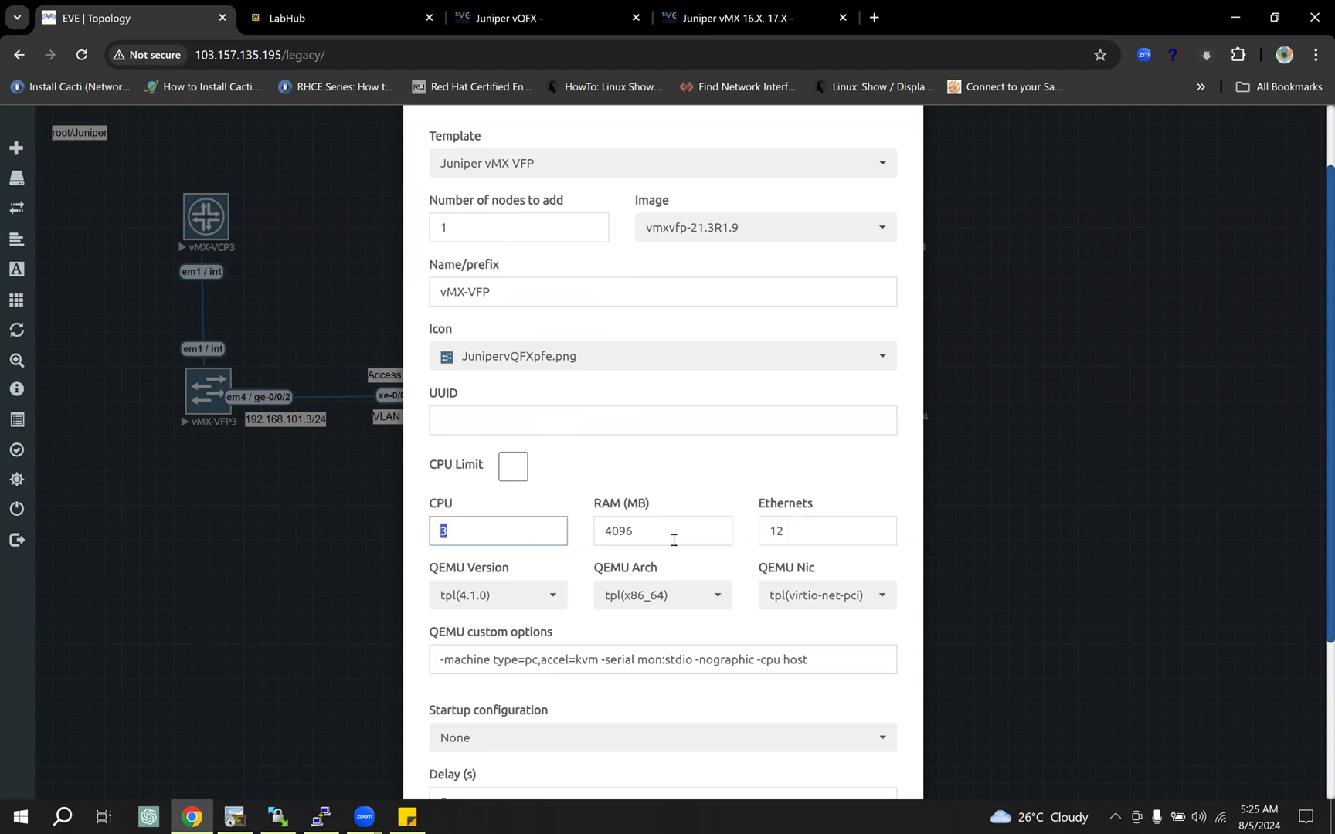
double_click(610, 529)
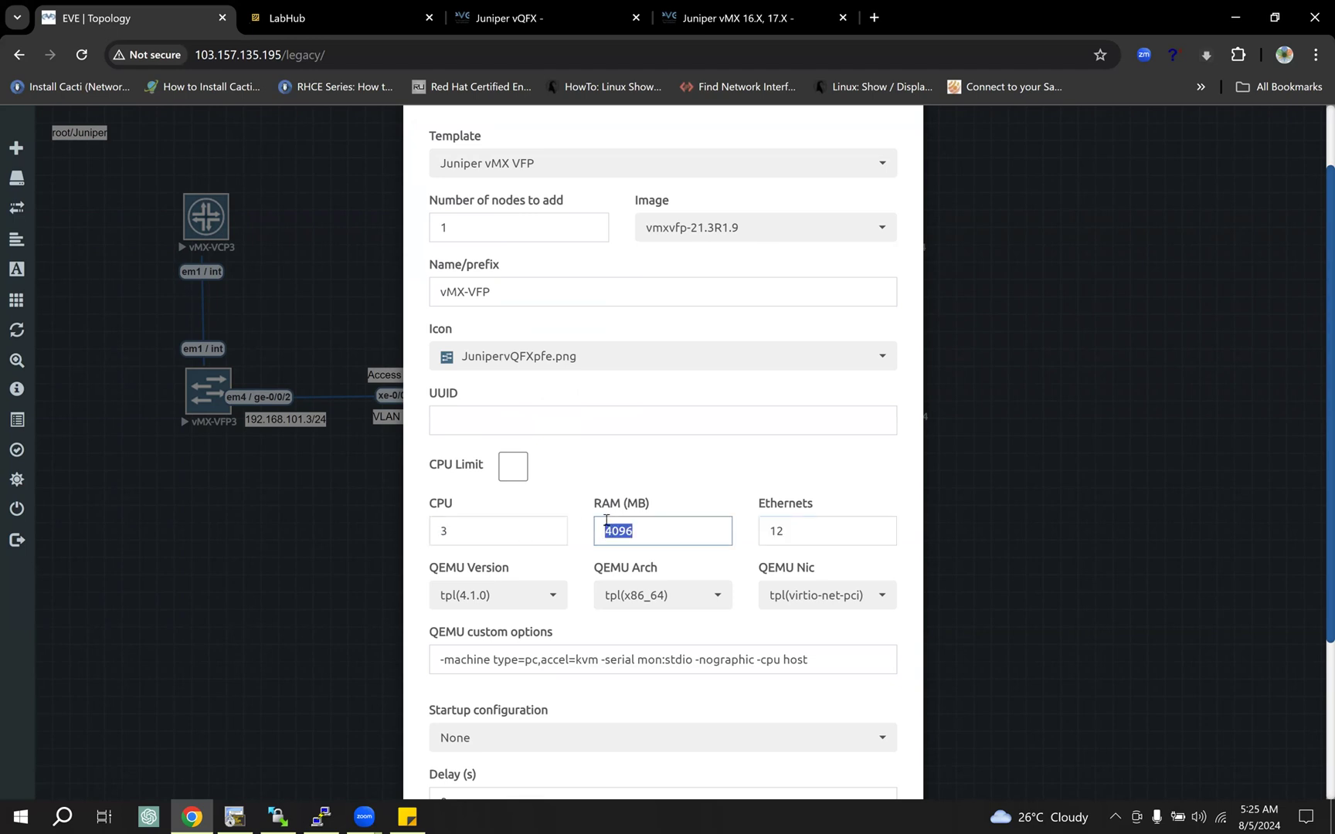
click(657, 531)
double_click(599, 533)
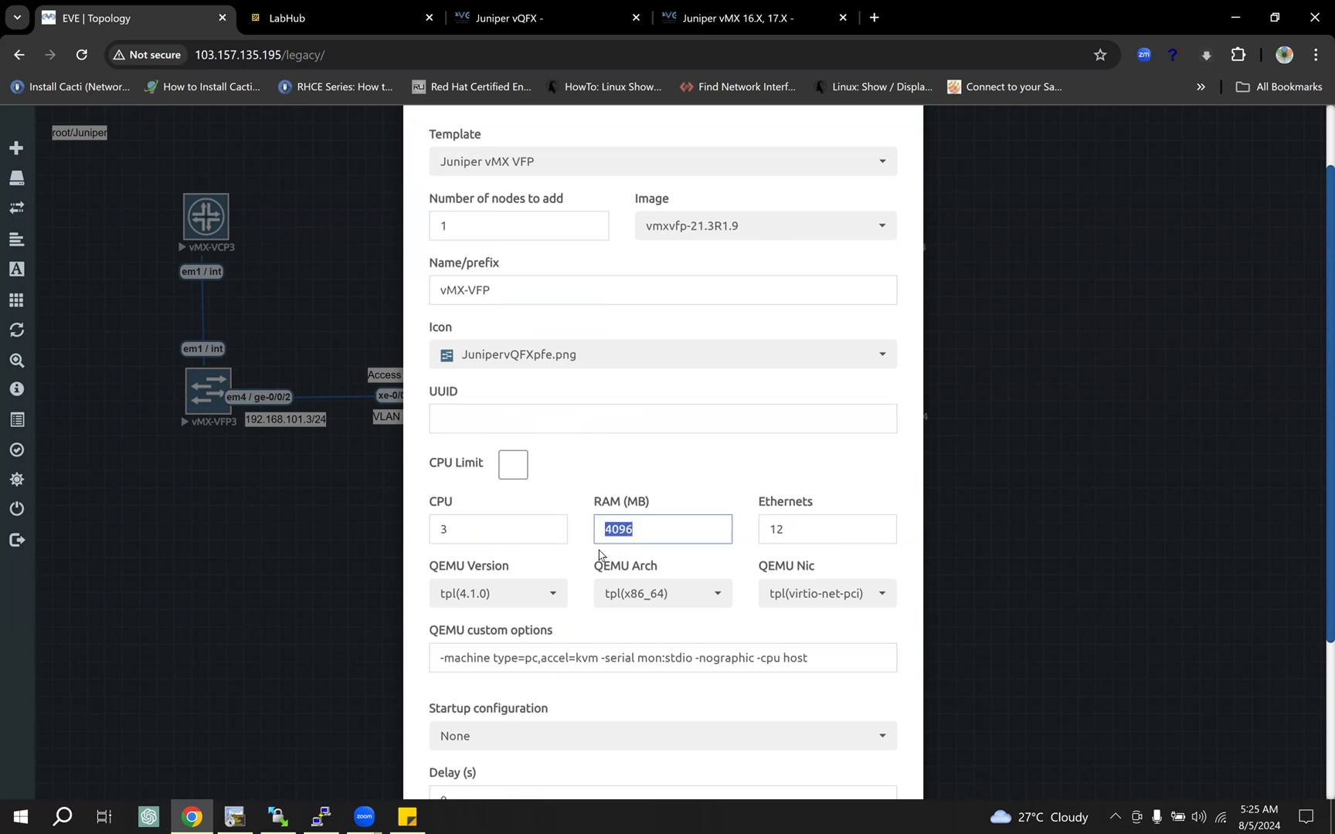
scroll(601, 551, down, 3)
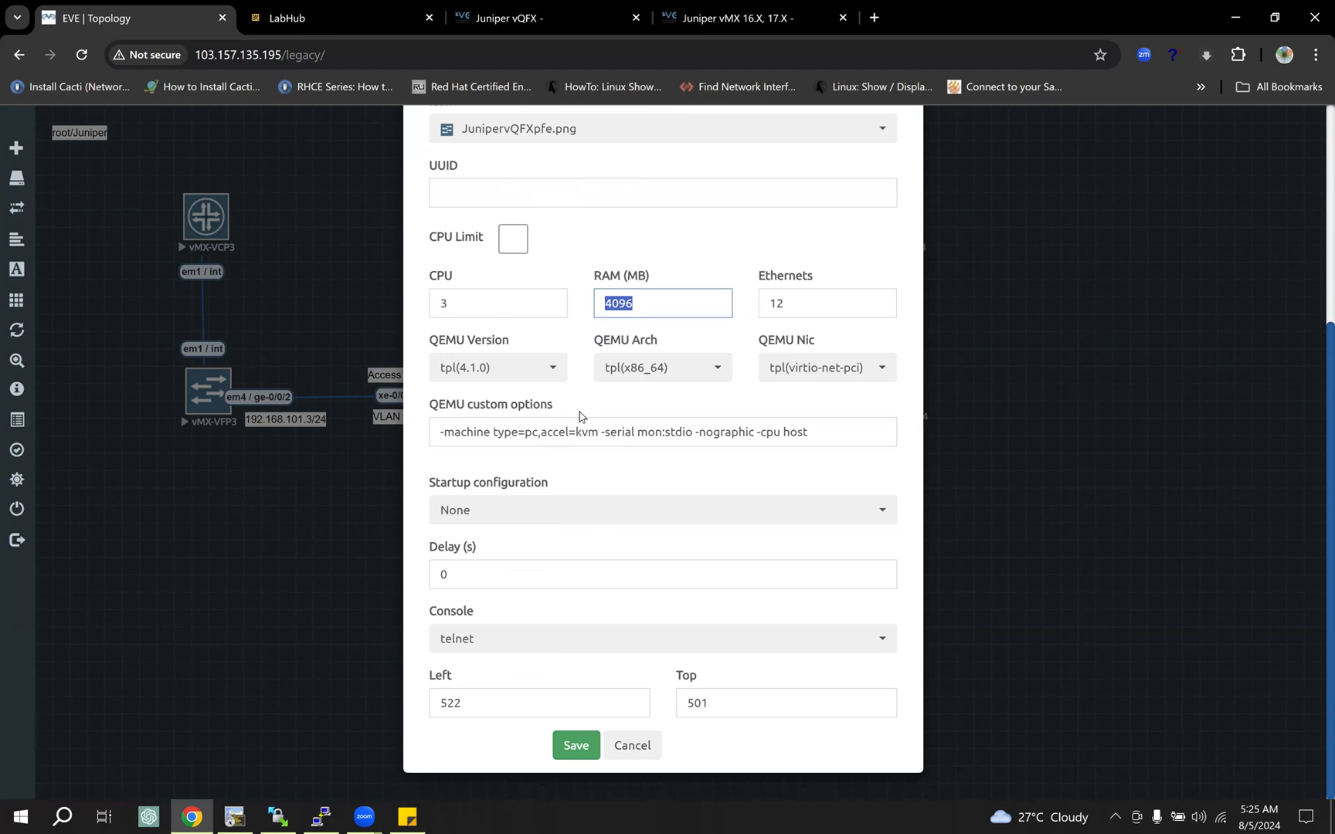
scroll(587, 386, up, 4)
scroll(638, 581, down, 4)
click(636, 753)
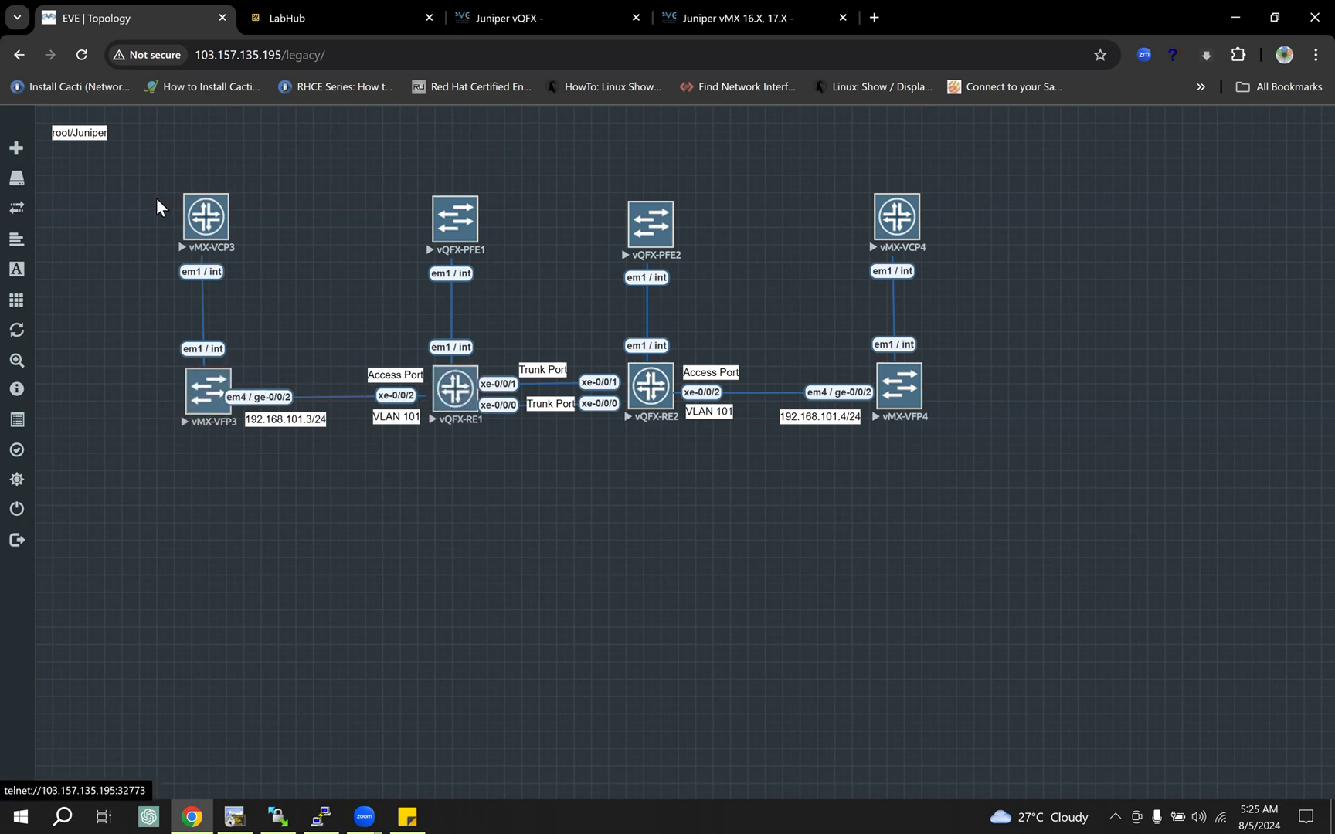
Step: Select the vMX-VCP3 and vMX-VFP3 pair and the vMX-VCP4 and vMX-VFP4 pair to point them out, and clear the selection
drag(272, 293, 247, 445)
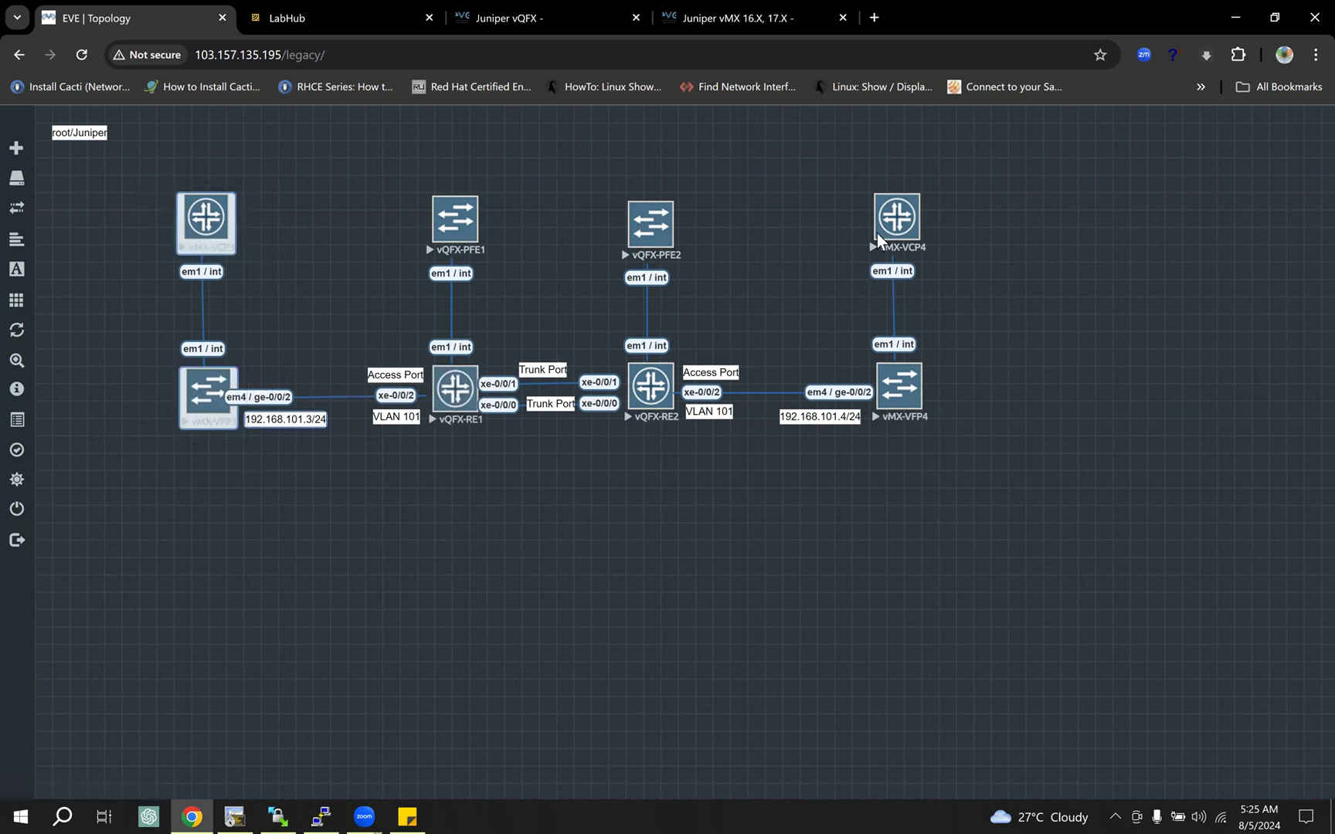
drag(862, 171, 928, 429)
click(1018, 476)
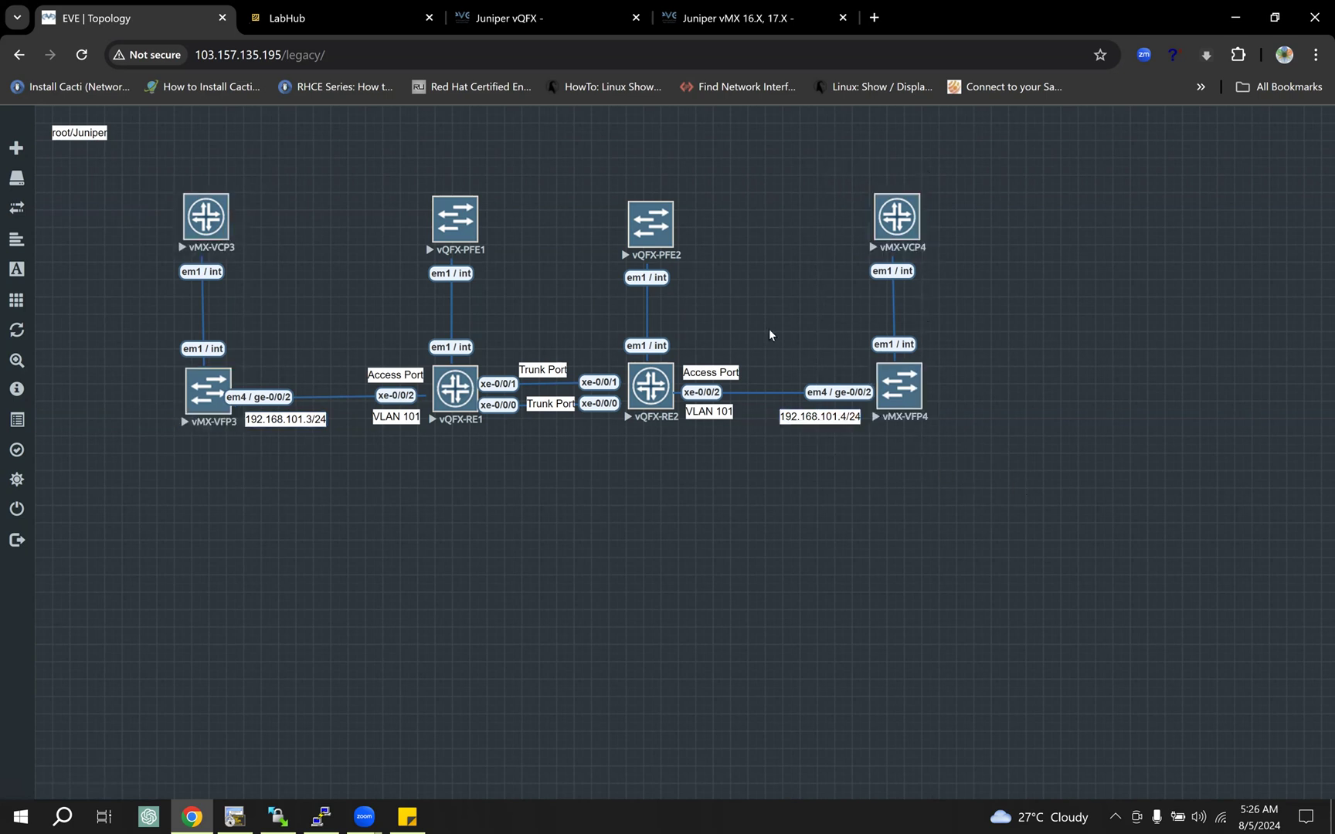
Step: Show the Juniper vMX guide and highlight the instruction on connecting VCP and VFP nodes through em1 interfaces
click(1284, 13)
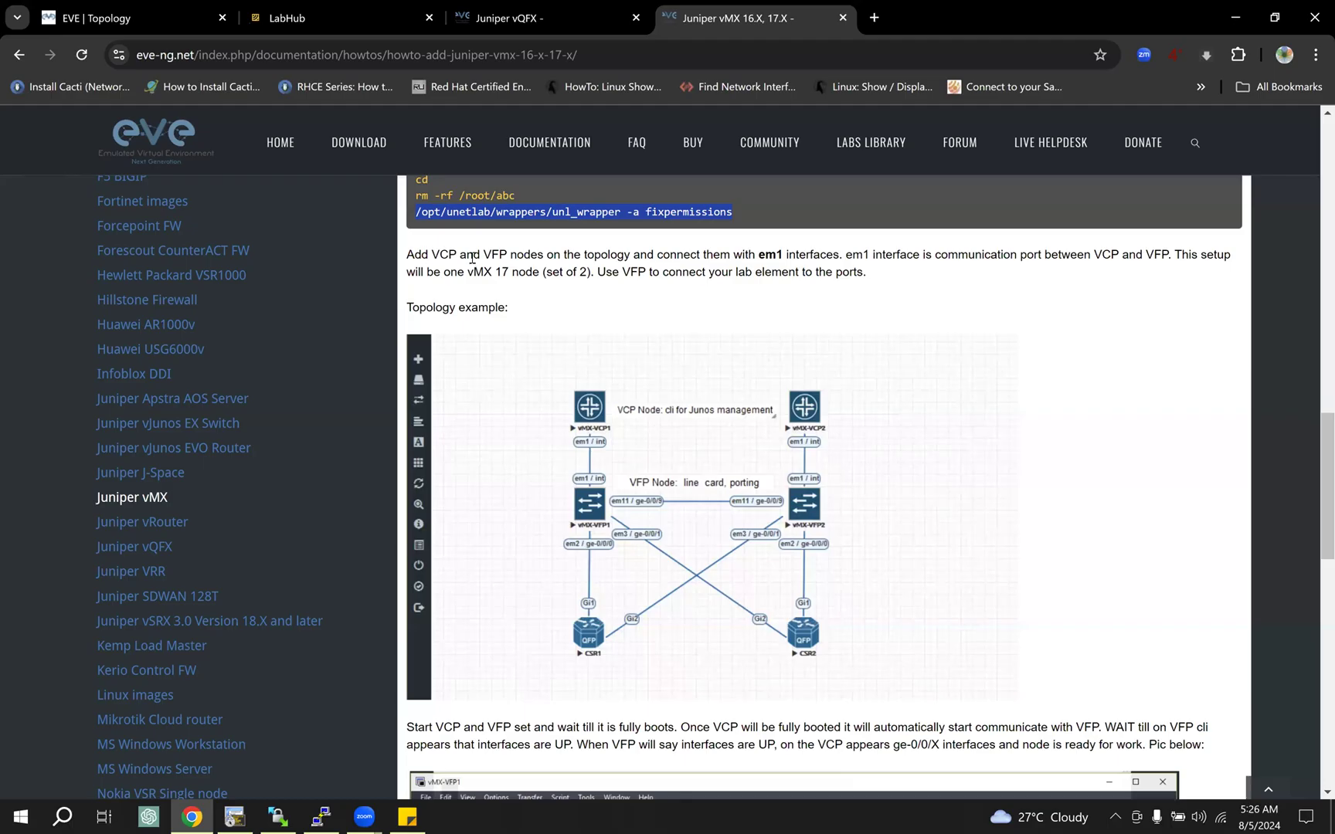
drag(421, 255, 489, 273)
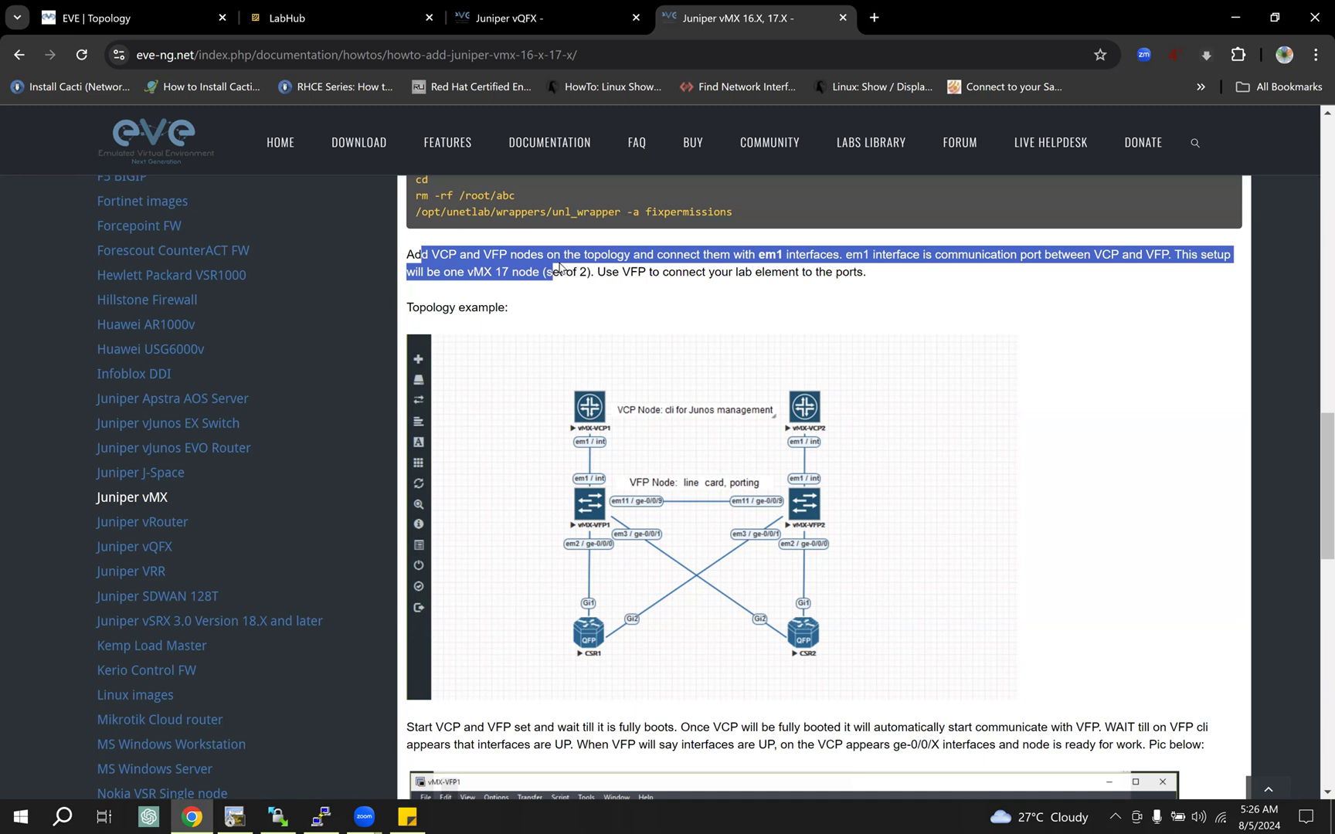
Step: Examine the vMX guide's topology example and highlight the instruction to wait until the VCP and VFP nodes fully boot
drag(729, 272, 730, 327)
scroll(730, 327, down, 3)
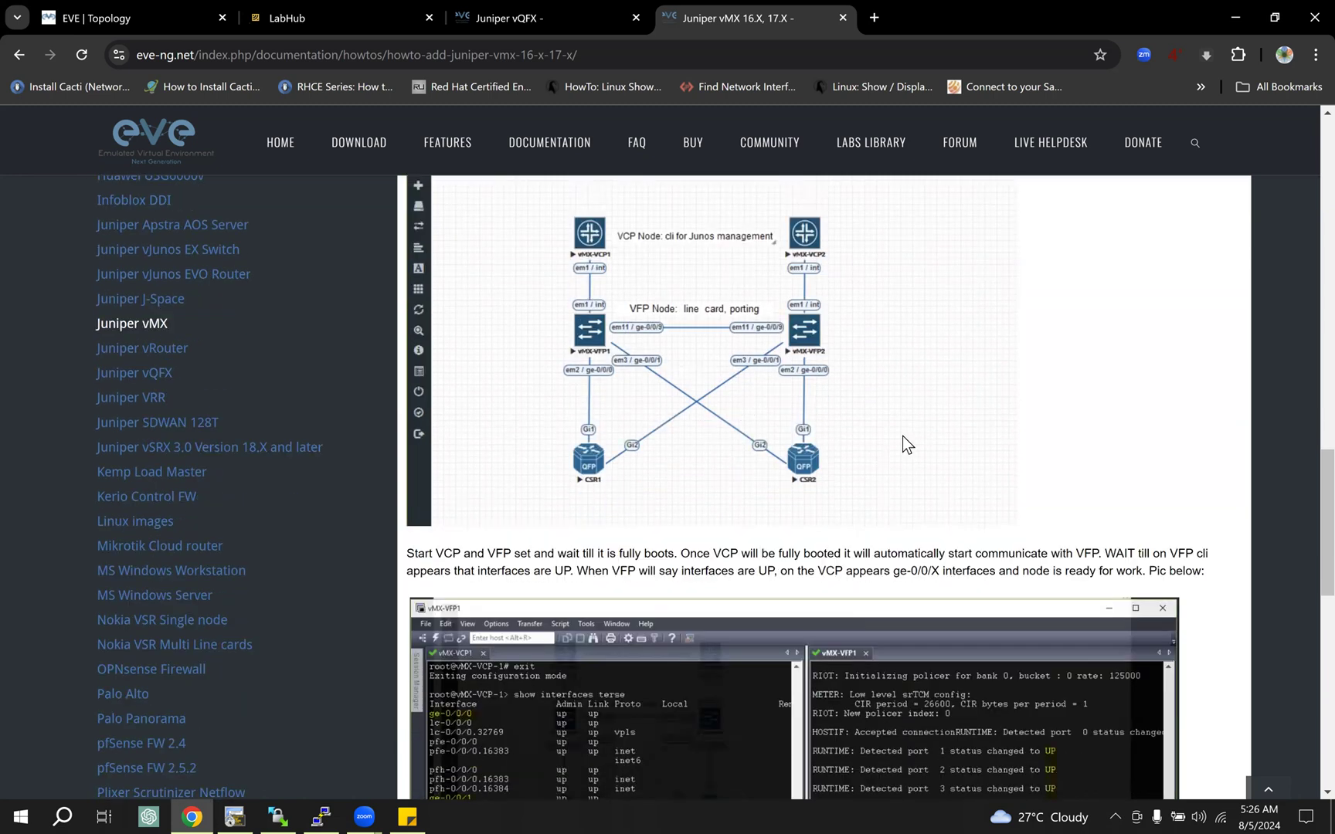
scroll(898, 420, down, 3)
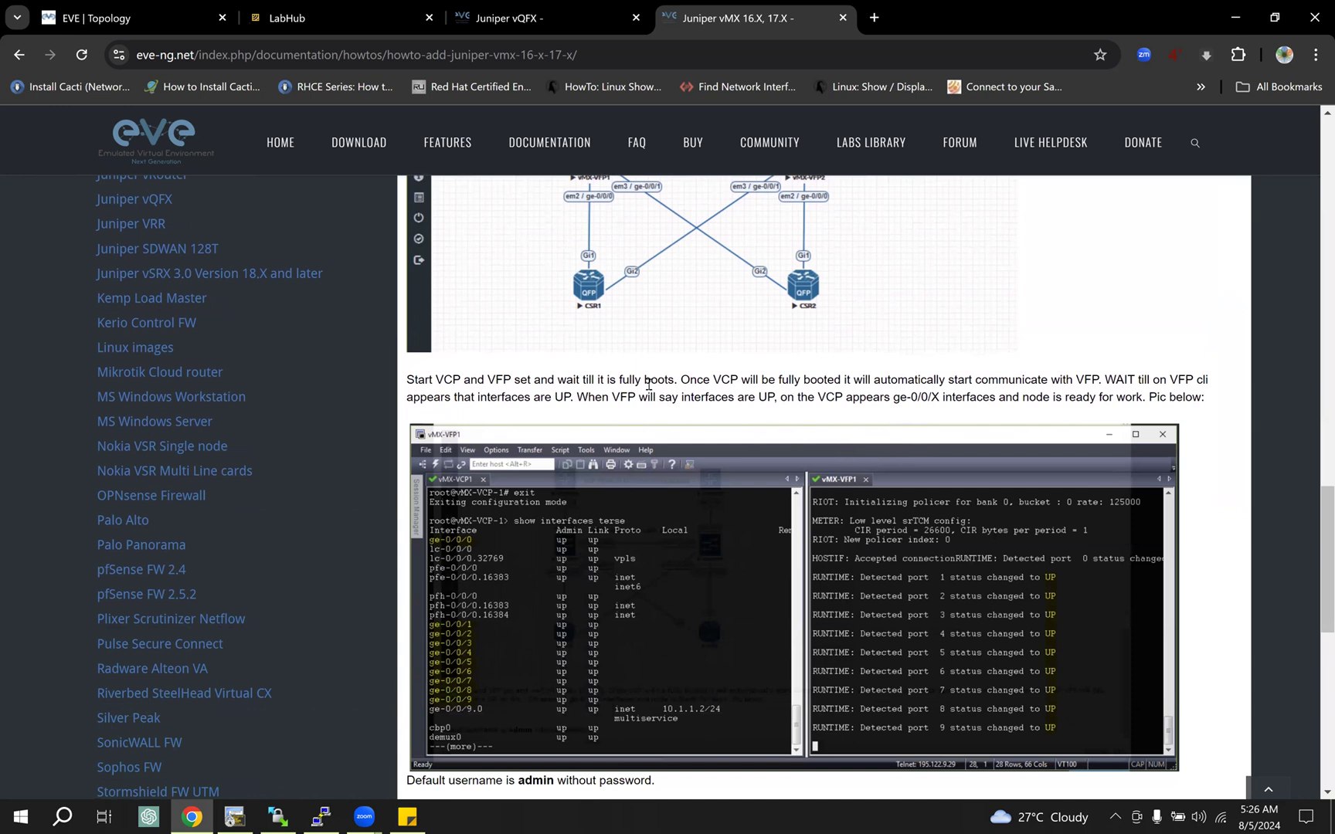
drag(651, 380, 646, 421)
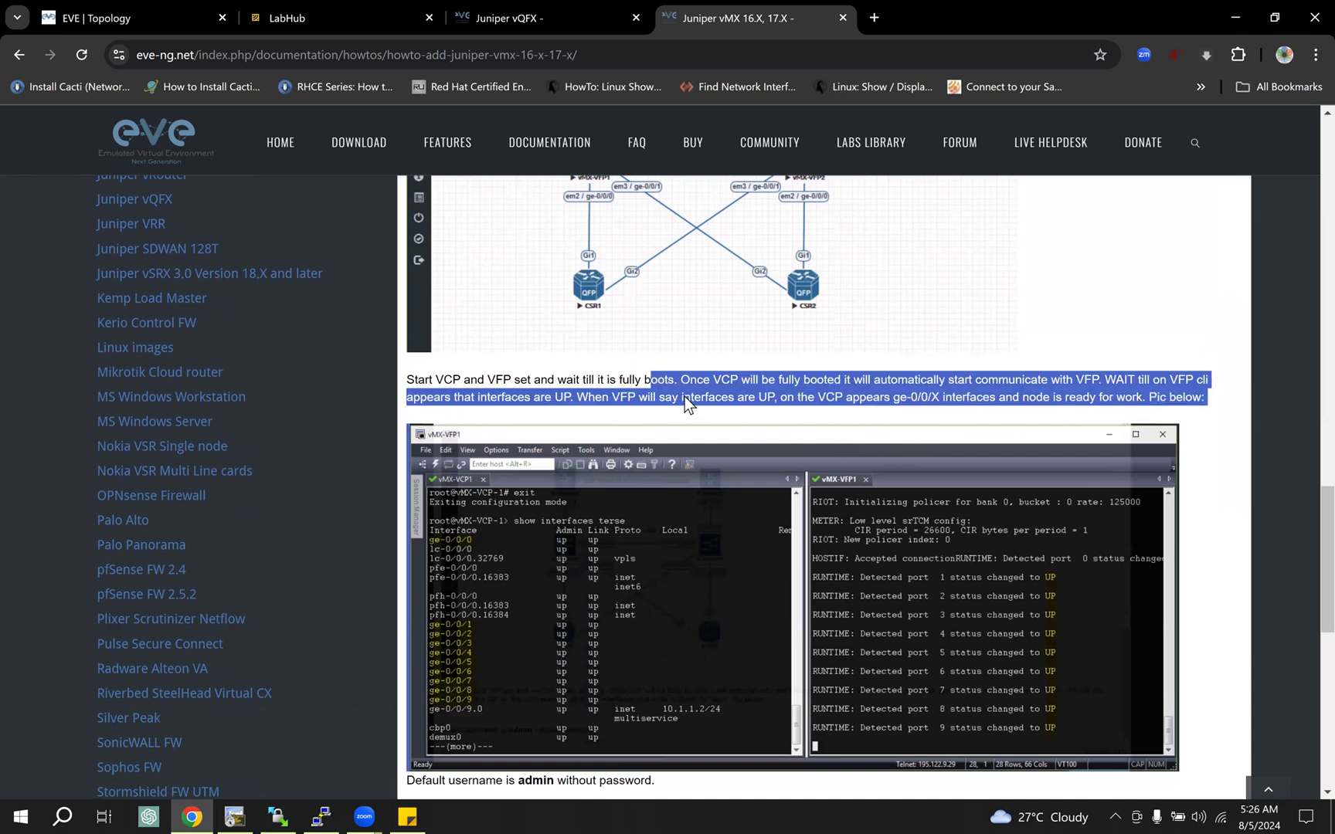
scroll(647, 421, down, 6)
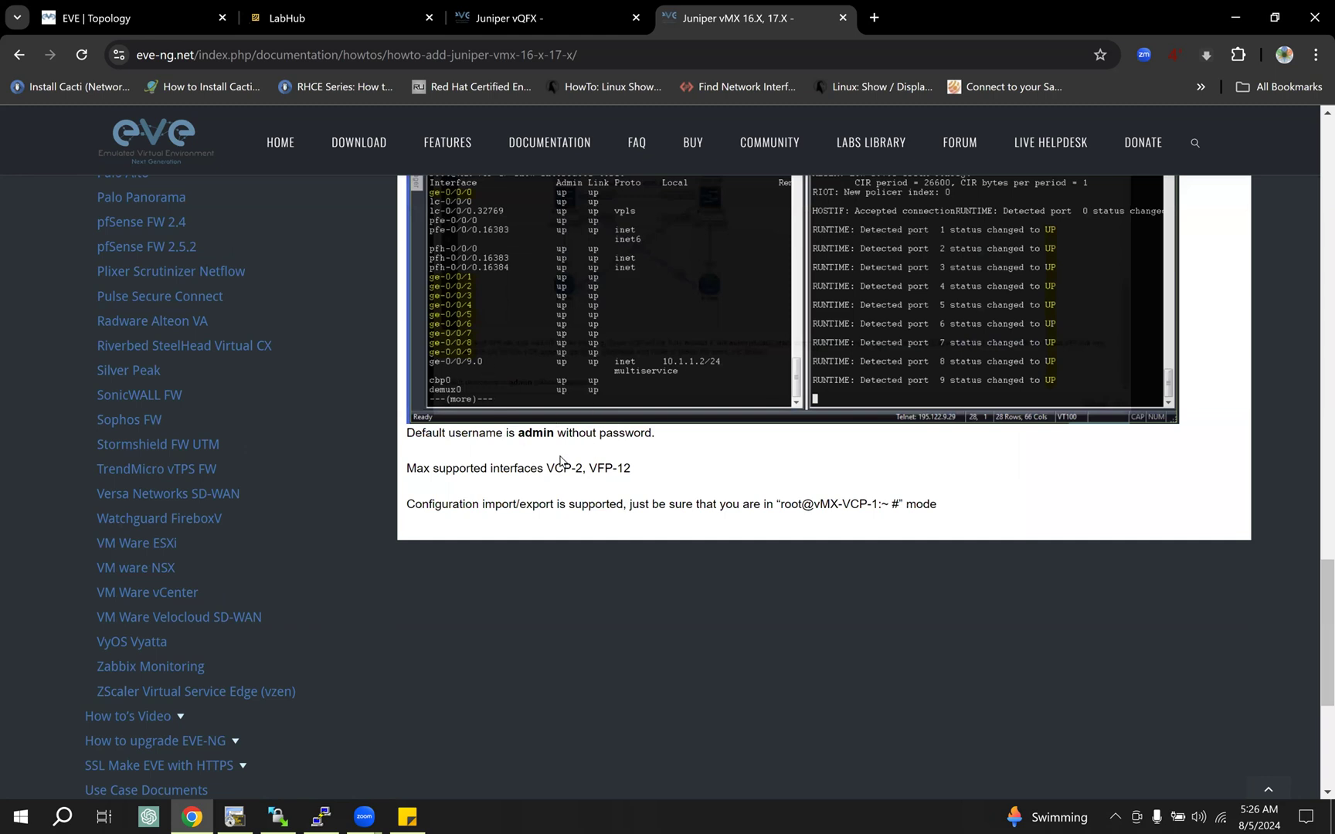
scroll(561, 455, up, 6)
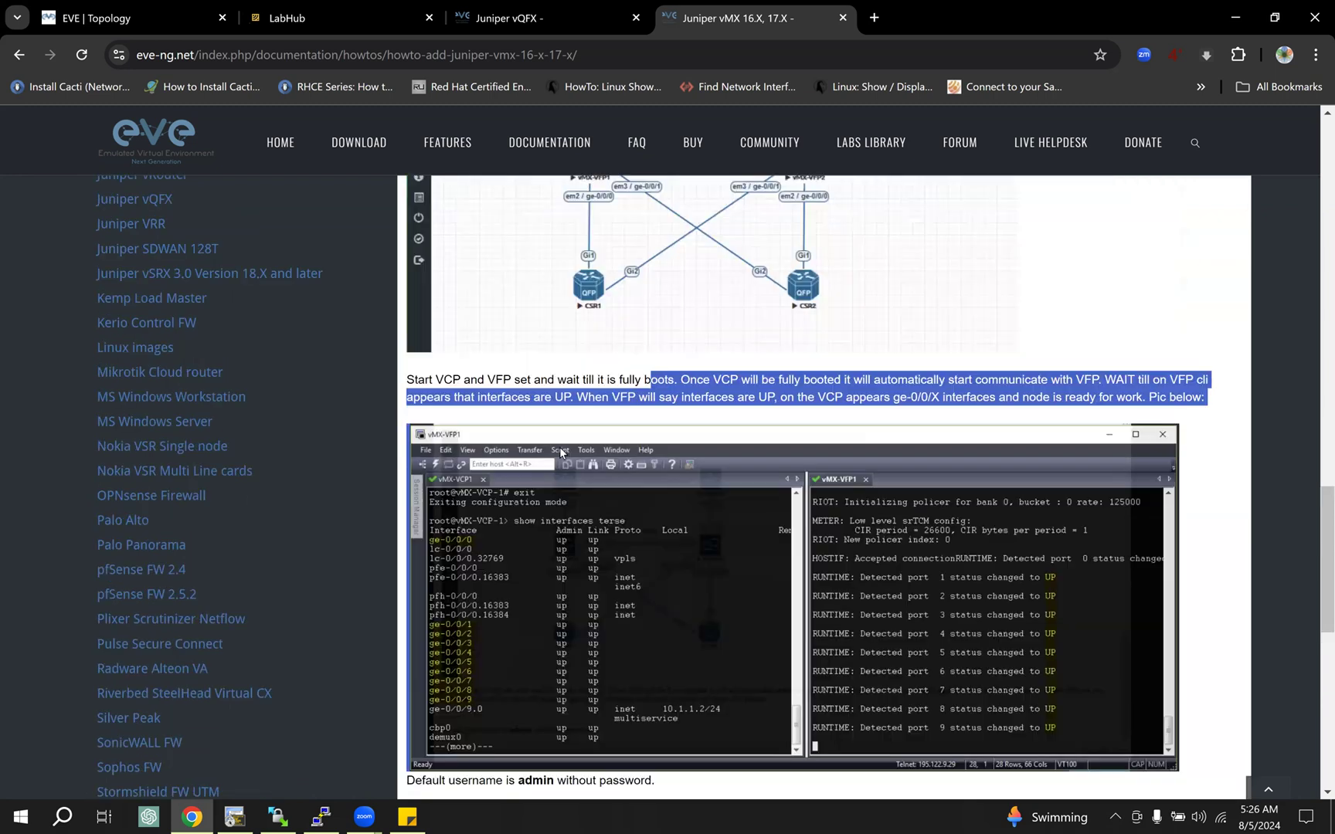
Step: Review the rest of the vMX guide and highlight the VCP and VFP image folder names in its version table
scroll(562, 453, up, 1)
scroll(519, 453, down, 4)
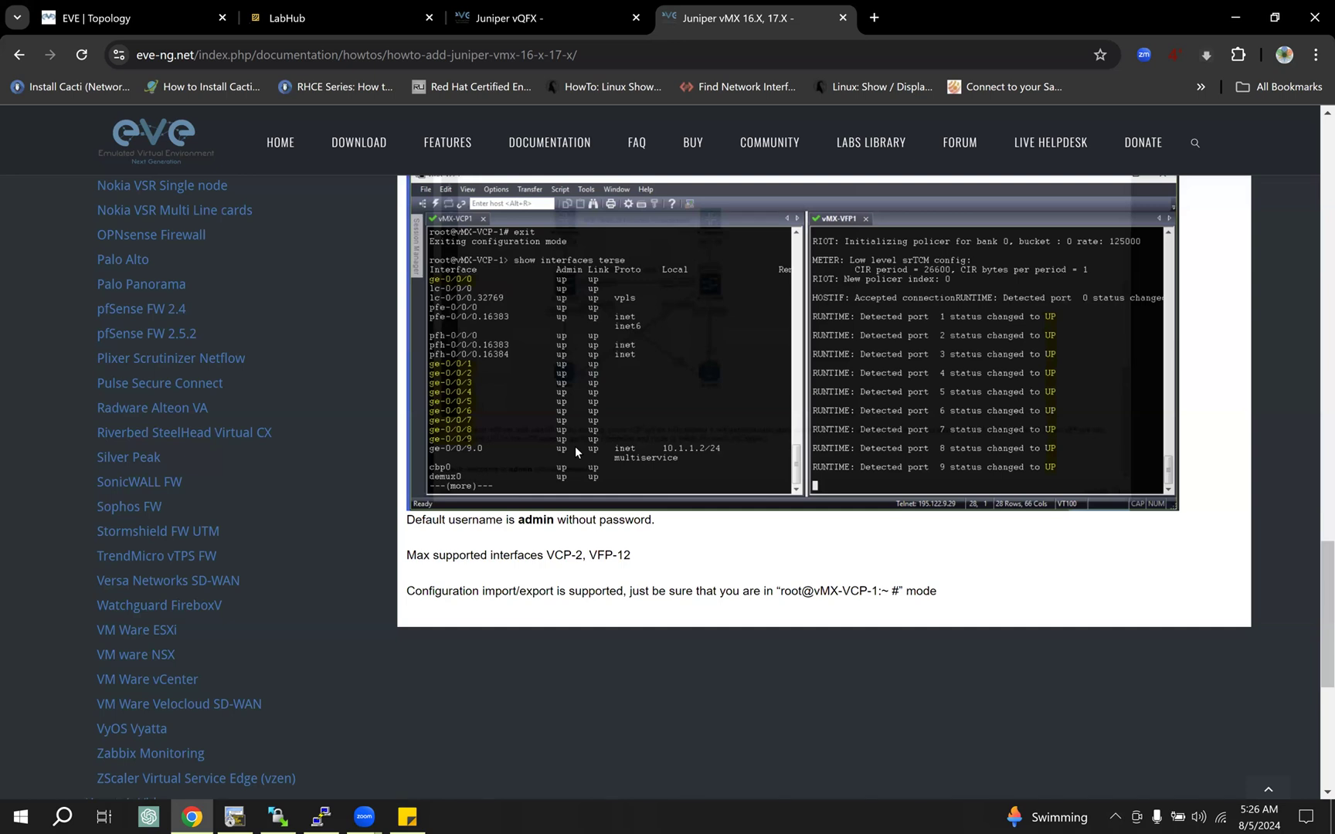
scroll(574, 445, down, 2)
scroll(574, 445, up, 5)
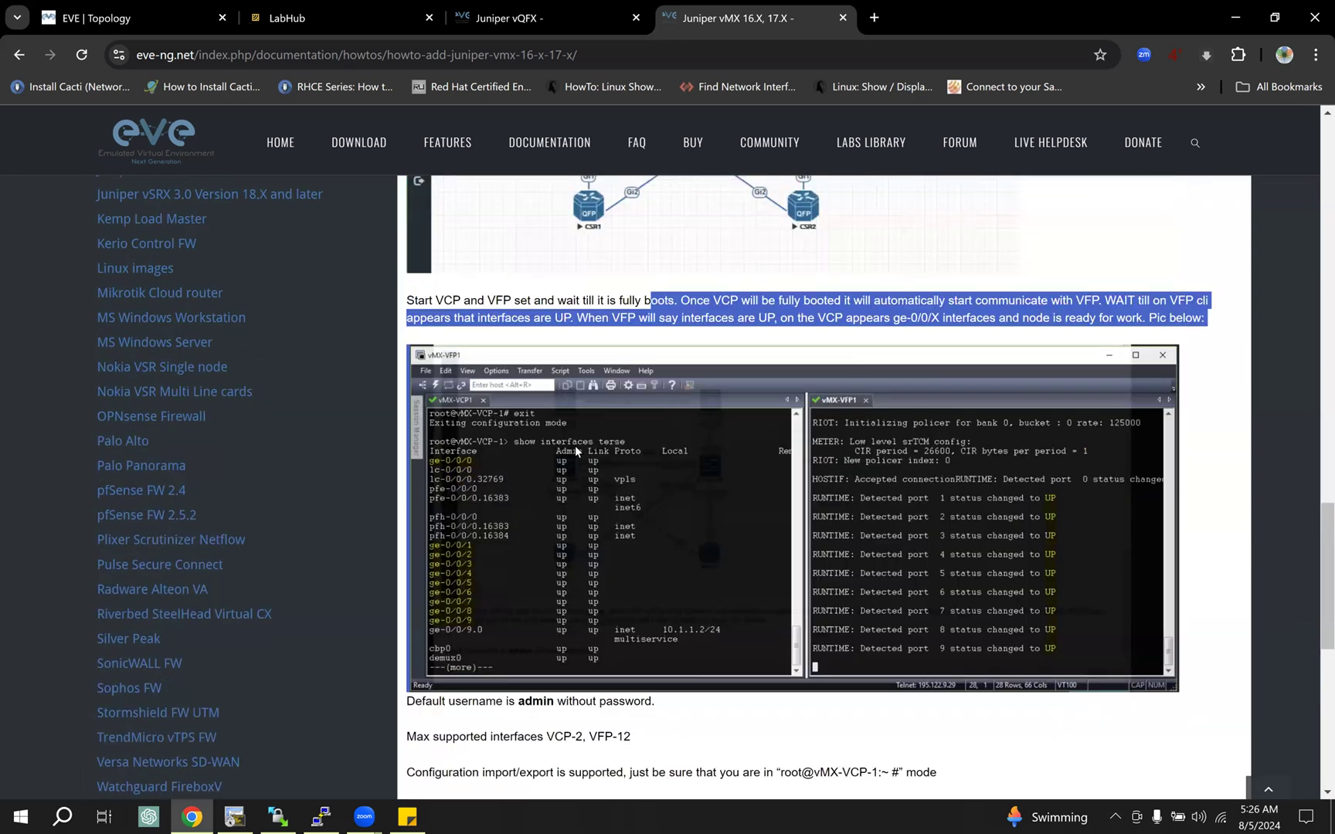
scroll(575, 446, up, 3)
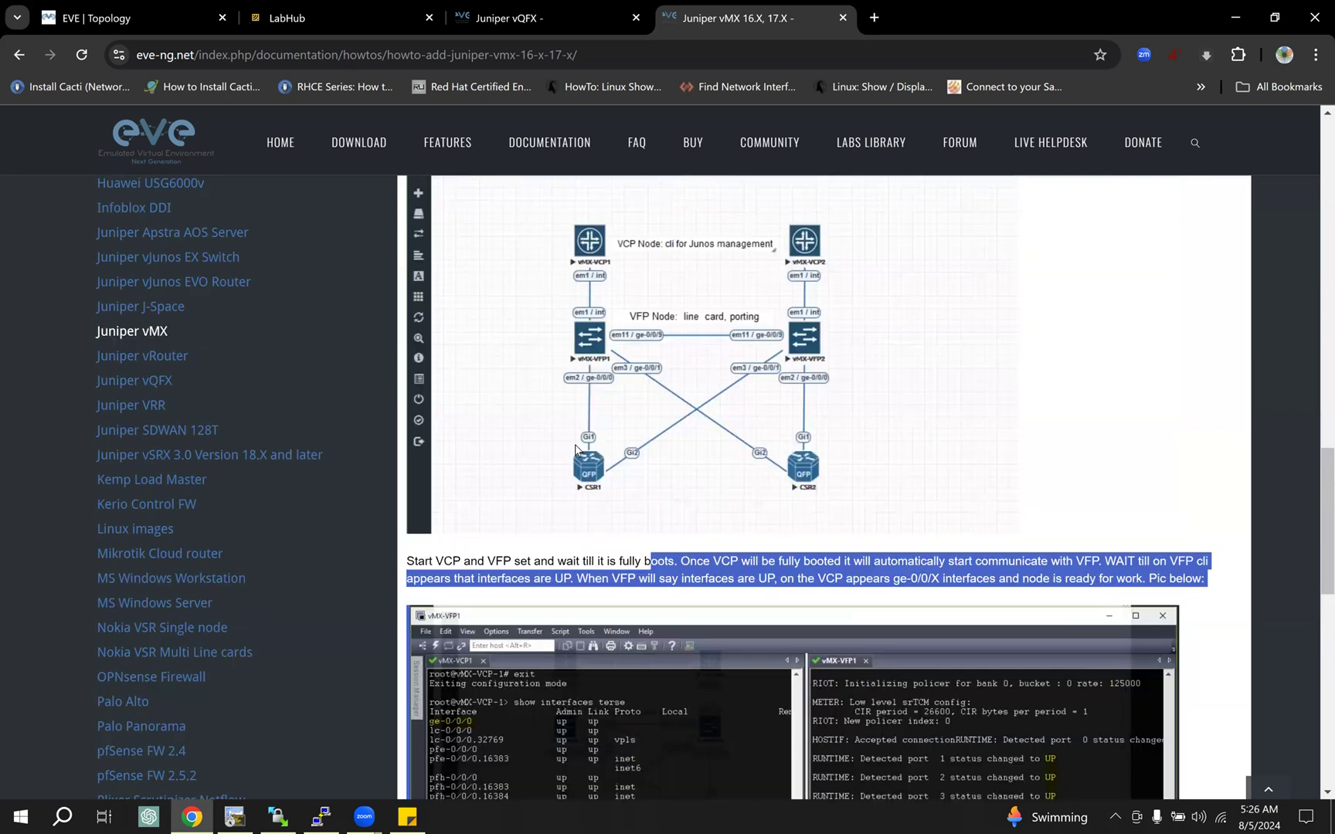
scroll(575, 447, up, 13)
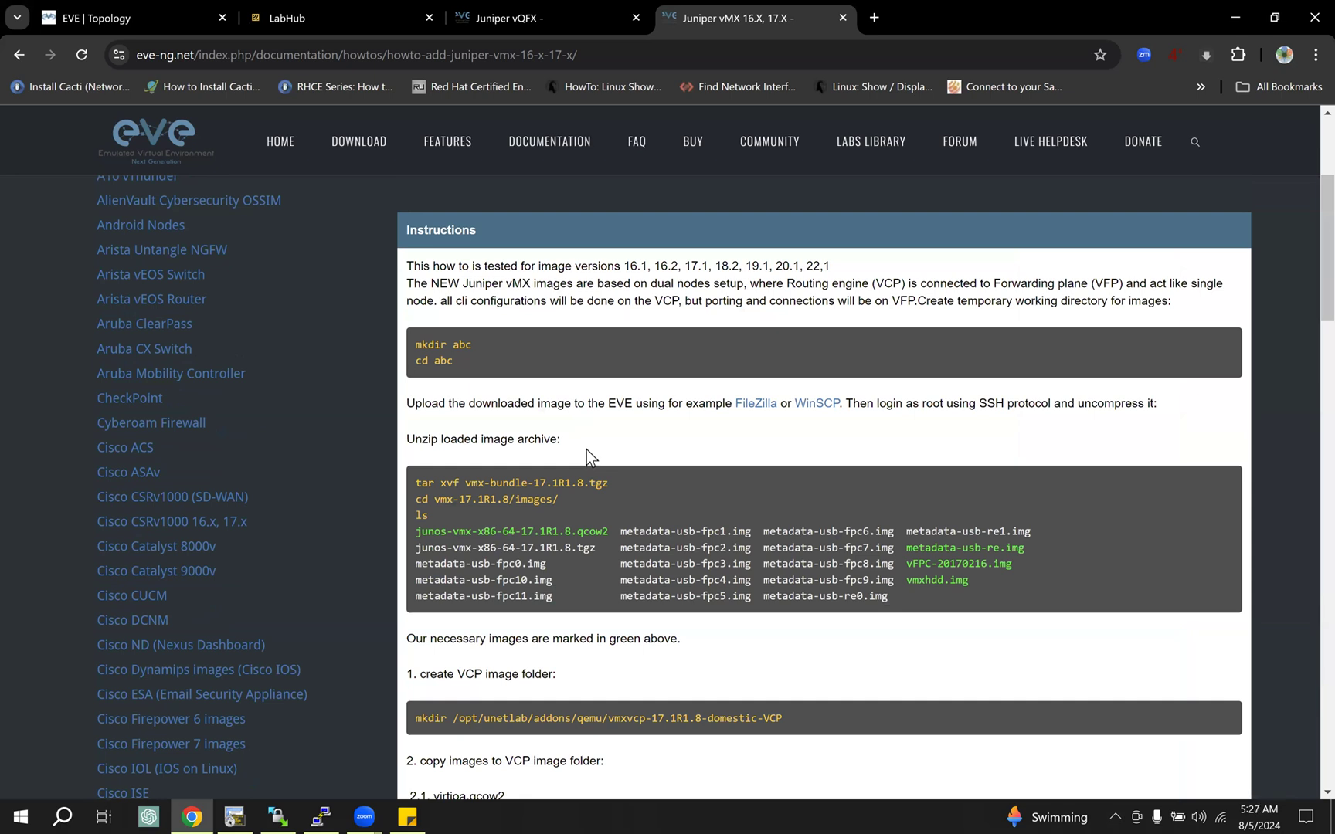
scroll(587, 449, up, 3)
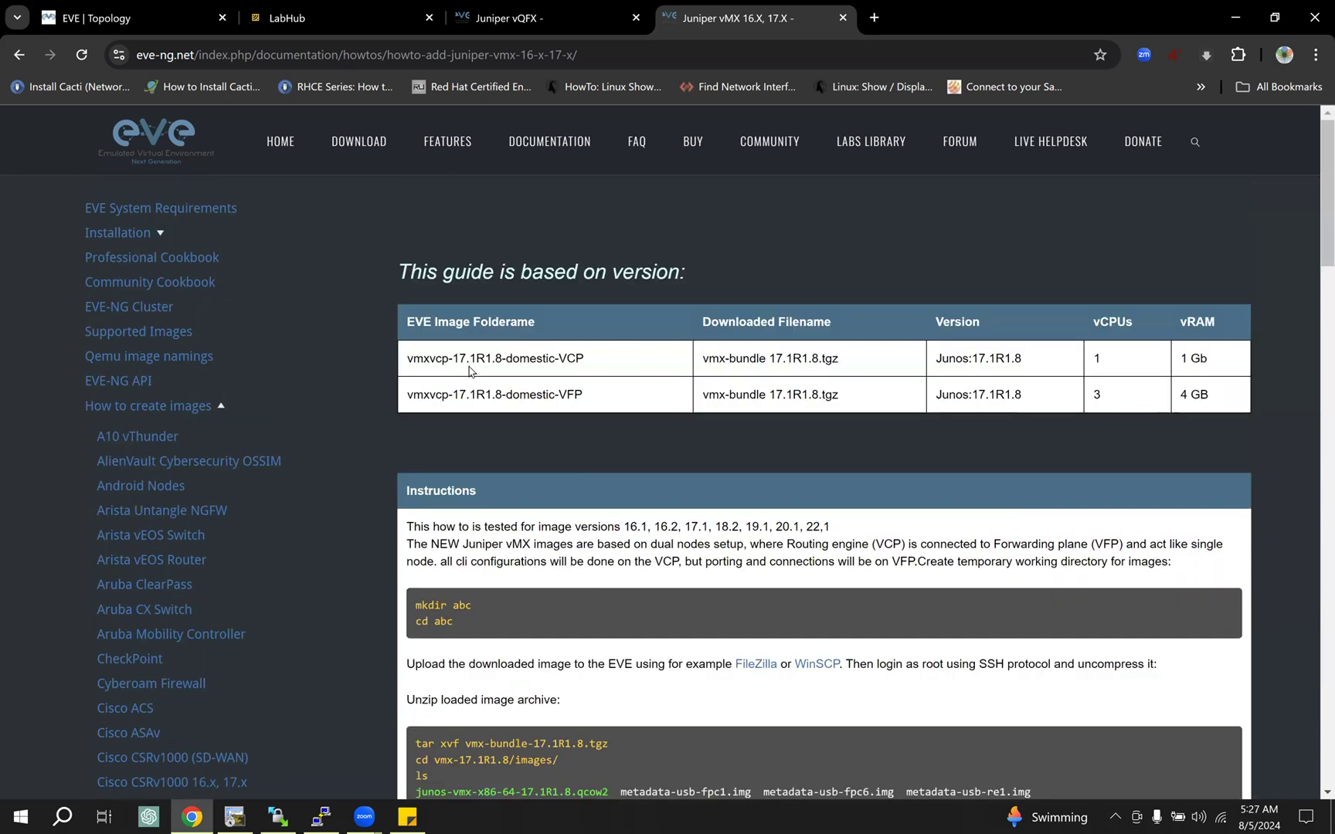
drag(442, 357, 566, 395)
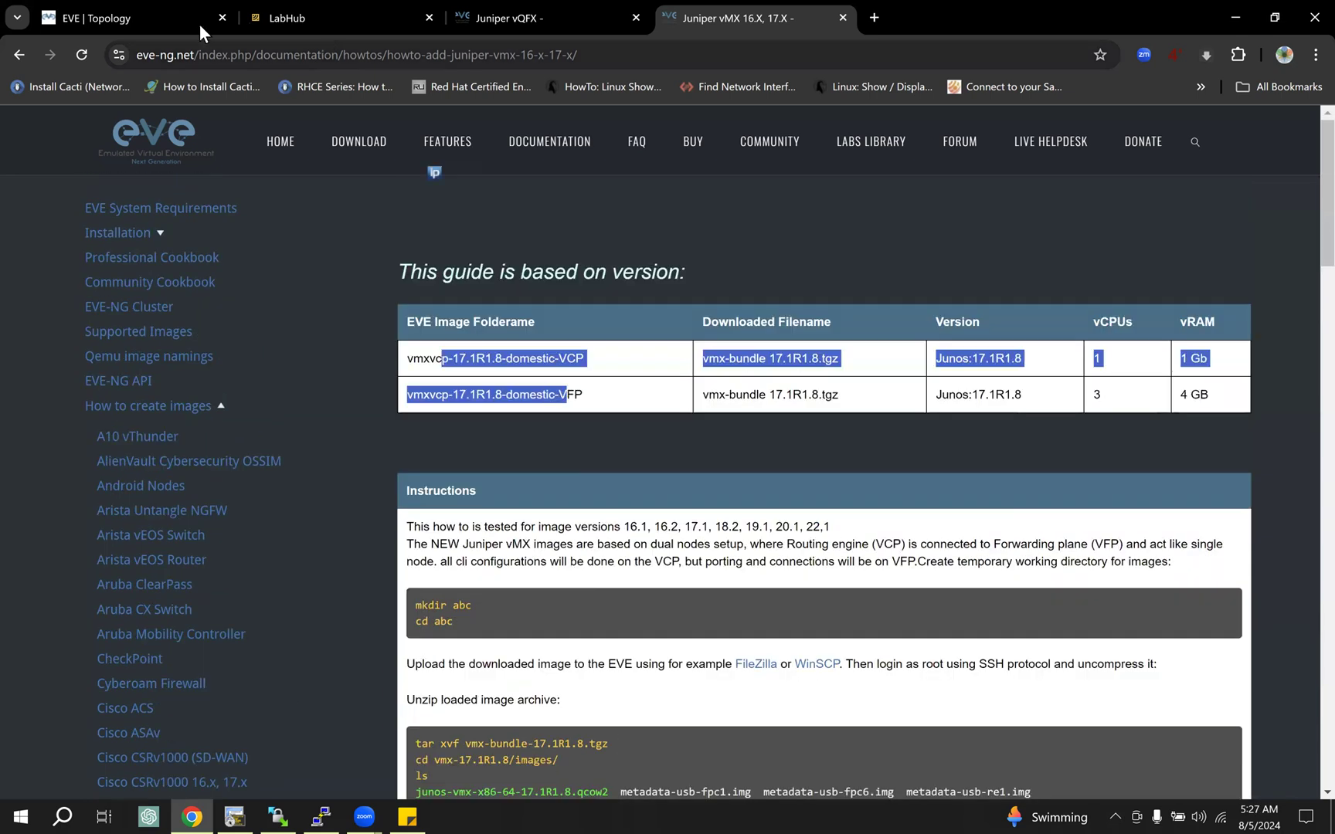
Step: Close the Juniper vMX guide and highlight the PFE and RE image folder names in the vQFX guide's version table
click(298, 19)
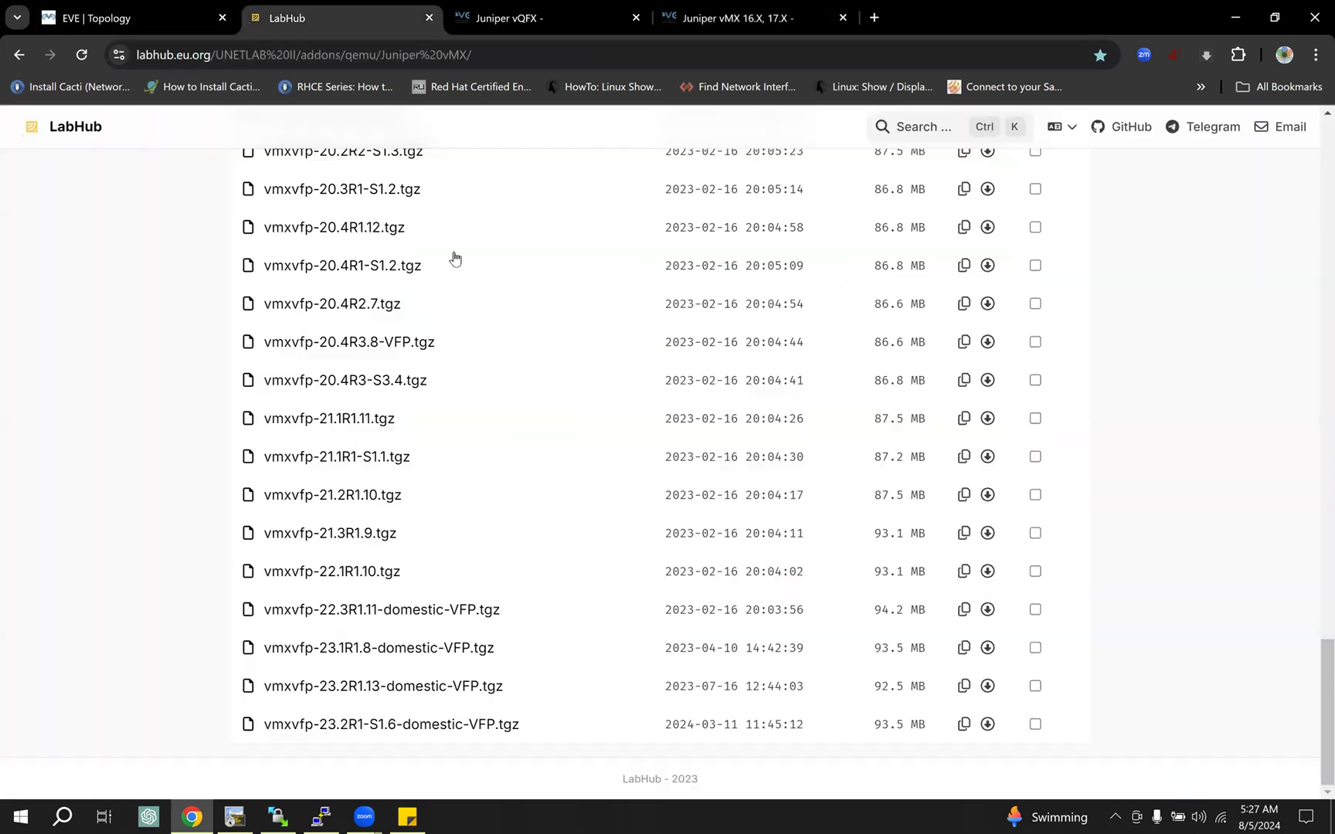
click(140, 13)
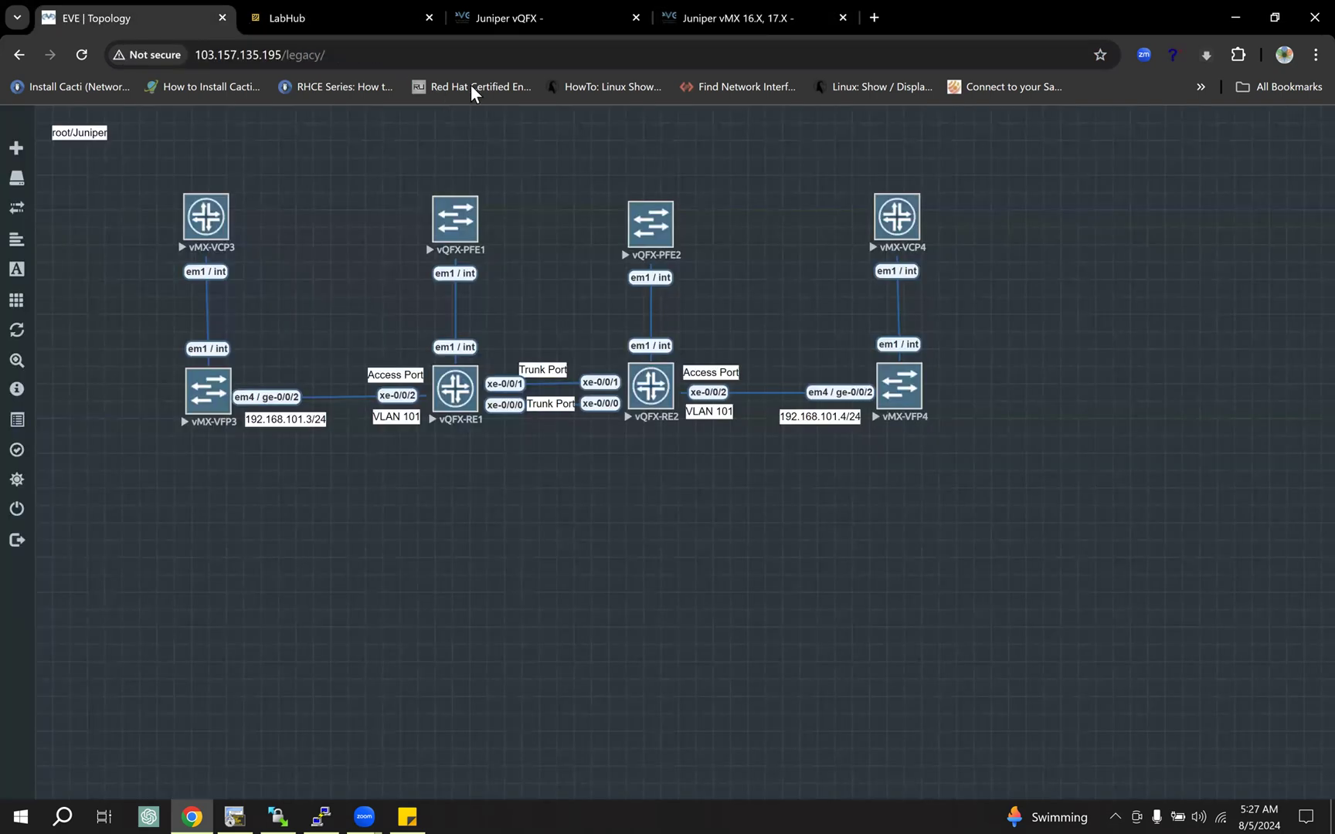
click(1275, 18)
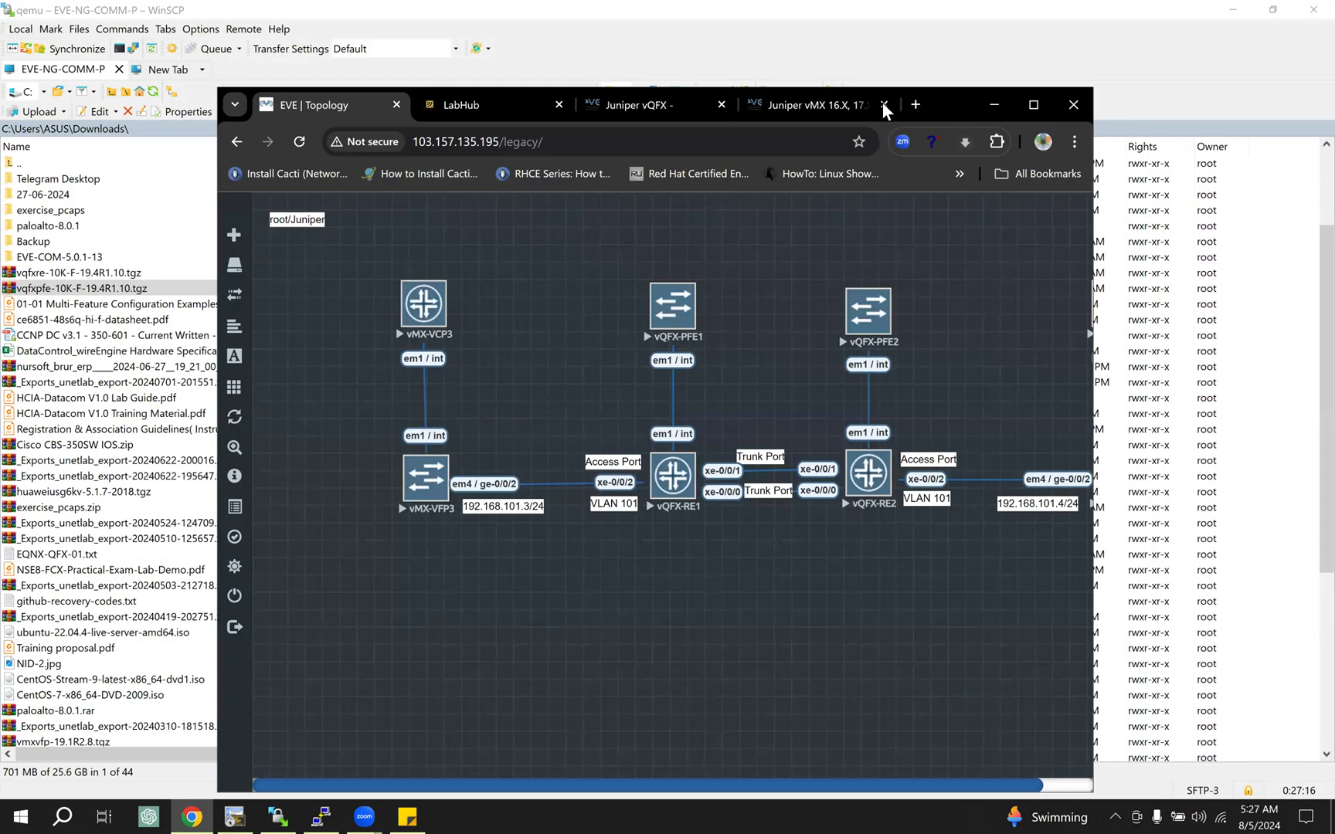
drag(862, 107, 593, 251)
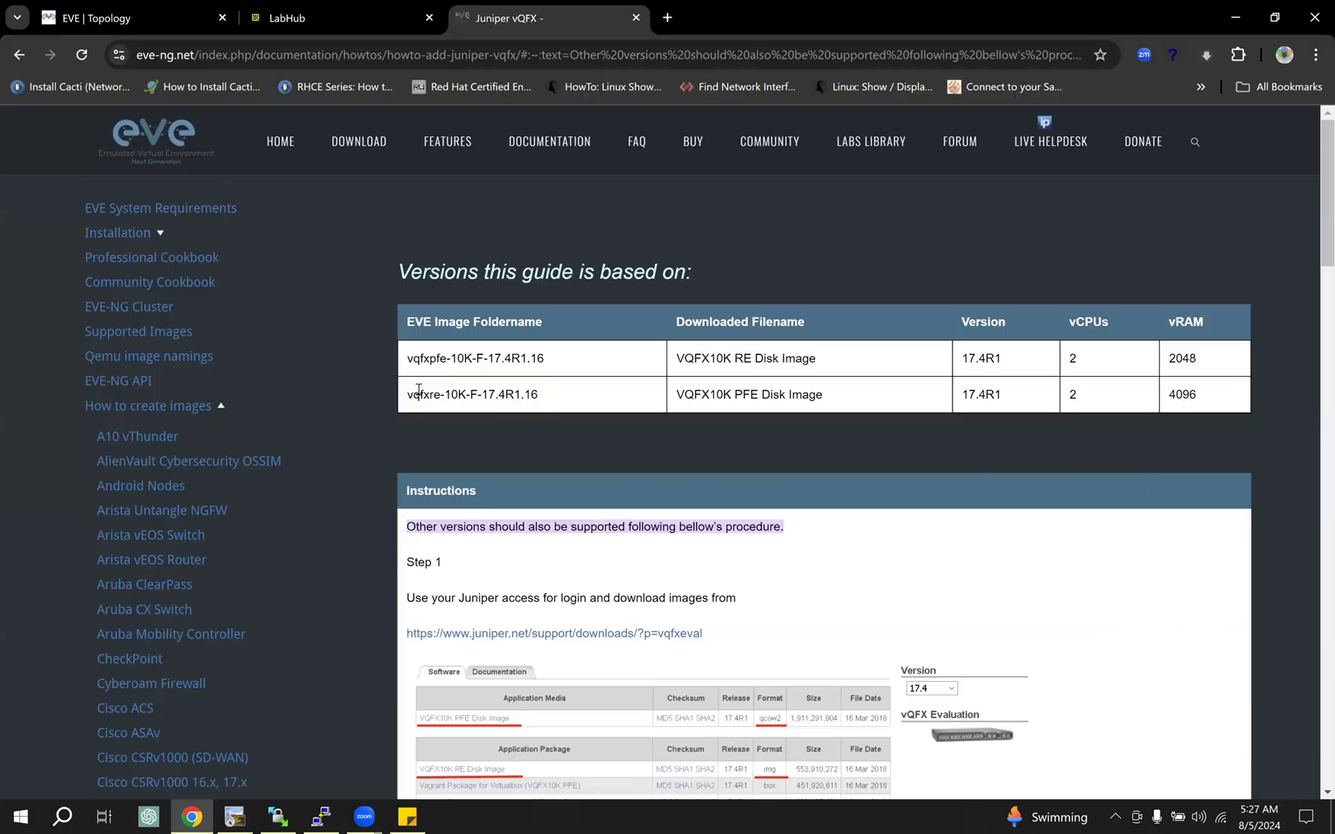
drag(438, 358, 530, 392)
click(508, 386)
drag(472, 394, 505, 394)
Step: Review the vQFX guide's steps for creating directories, uploading and renaming images, fixing permissions, pairing RE-PFE nodes and verifying readiness
scroll(827, 414, down, 3)
scroll(827, 421, down, 3)
scroll(827, 421, up, 5)
scroll(825, 422, down, 7)
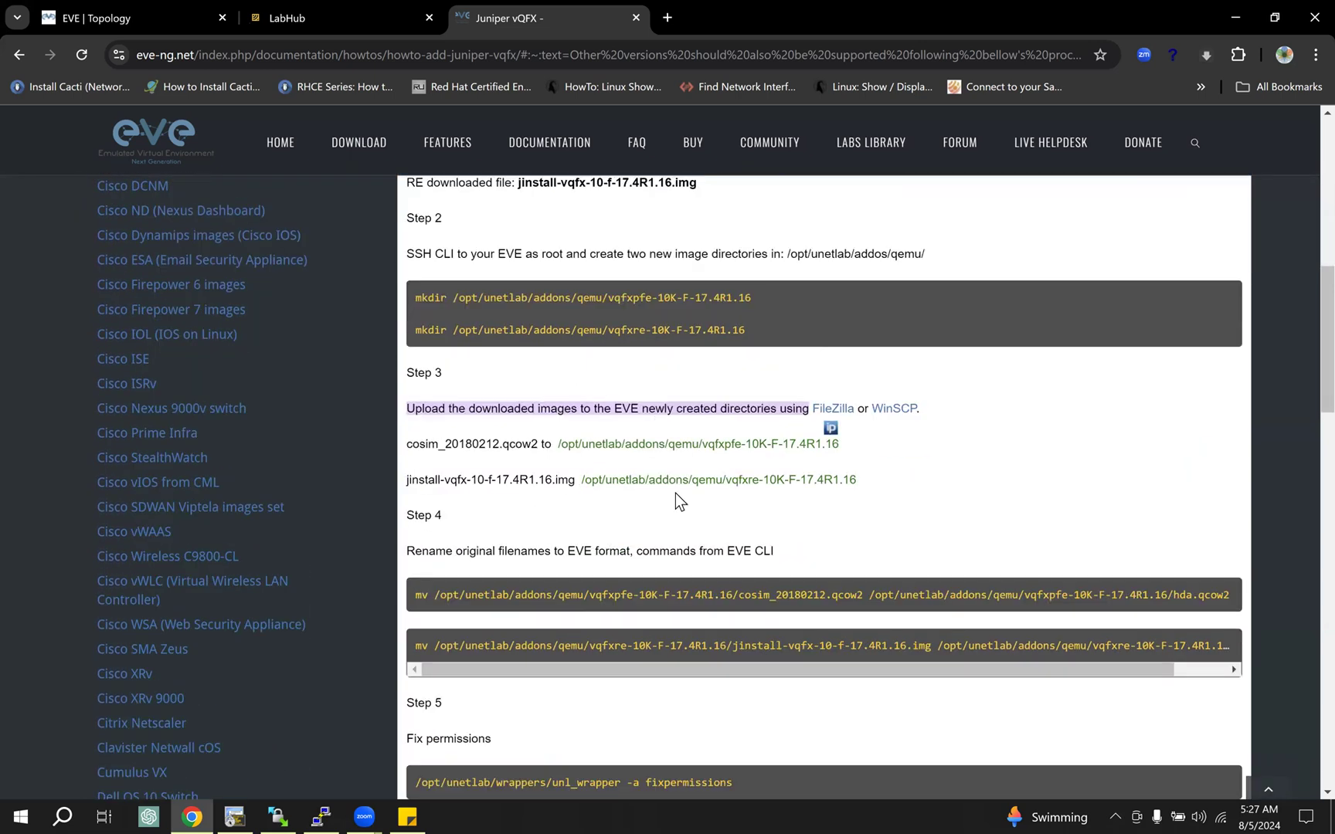
scroll(669, 483, down, 3)
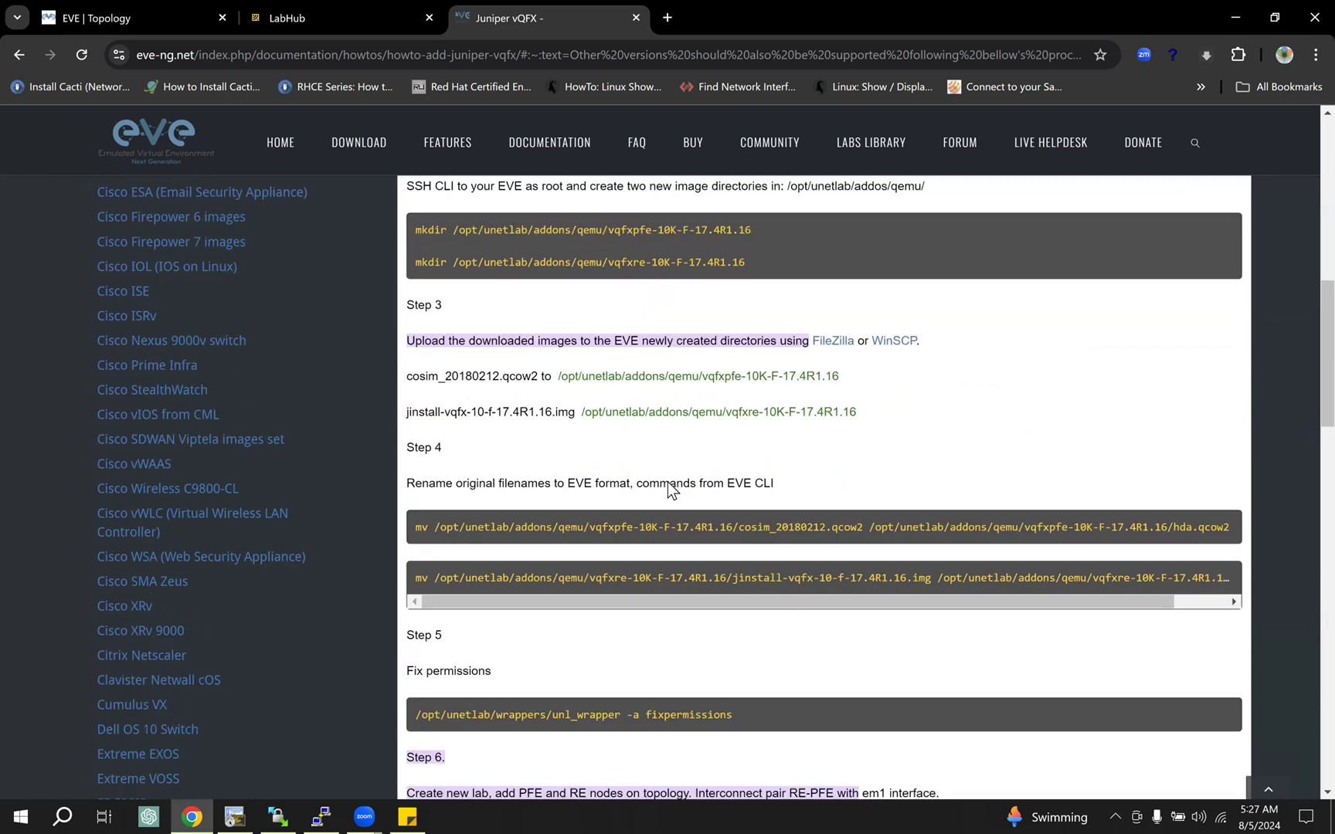
scroll(667, 475, up, 2)
scroll(667, 472, down, 7)
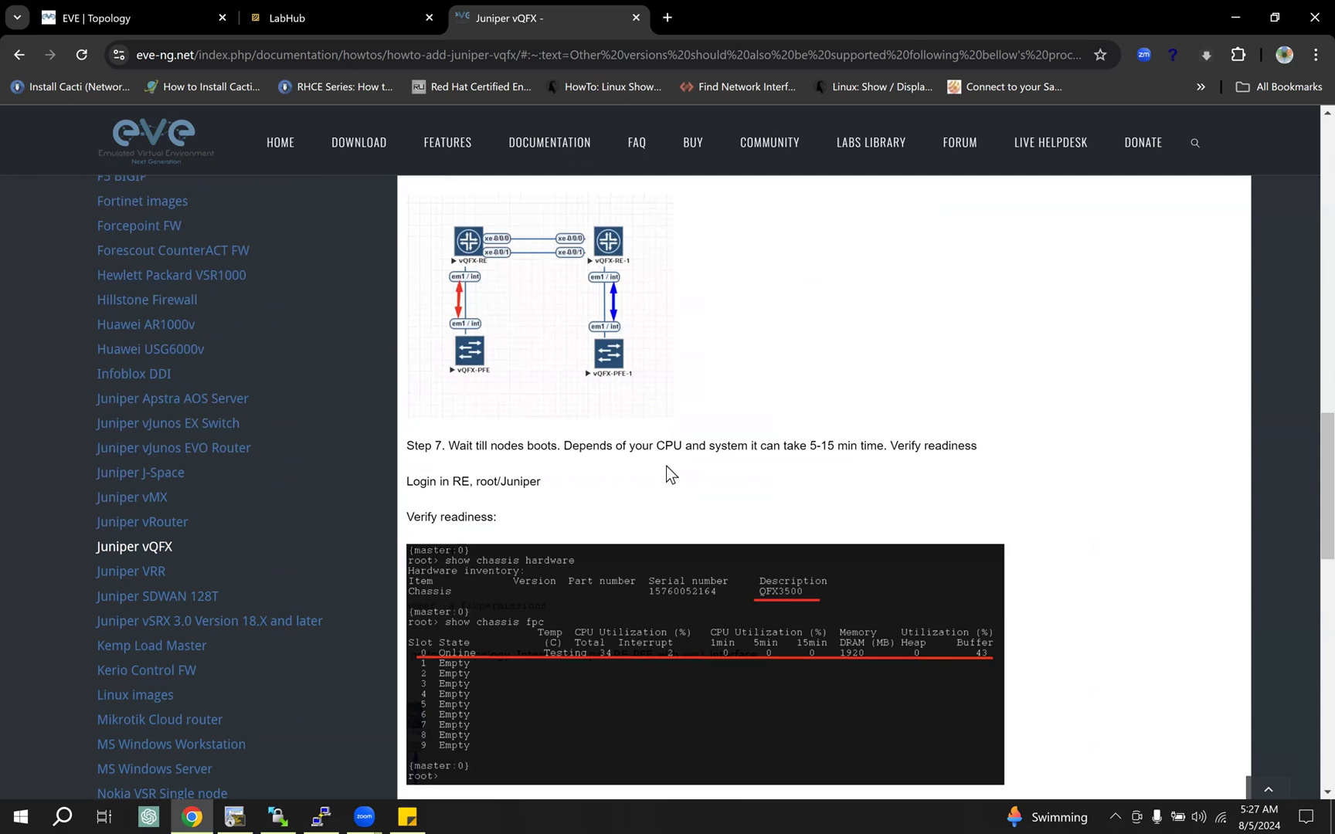
scroll(667, 466, up, 1)
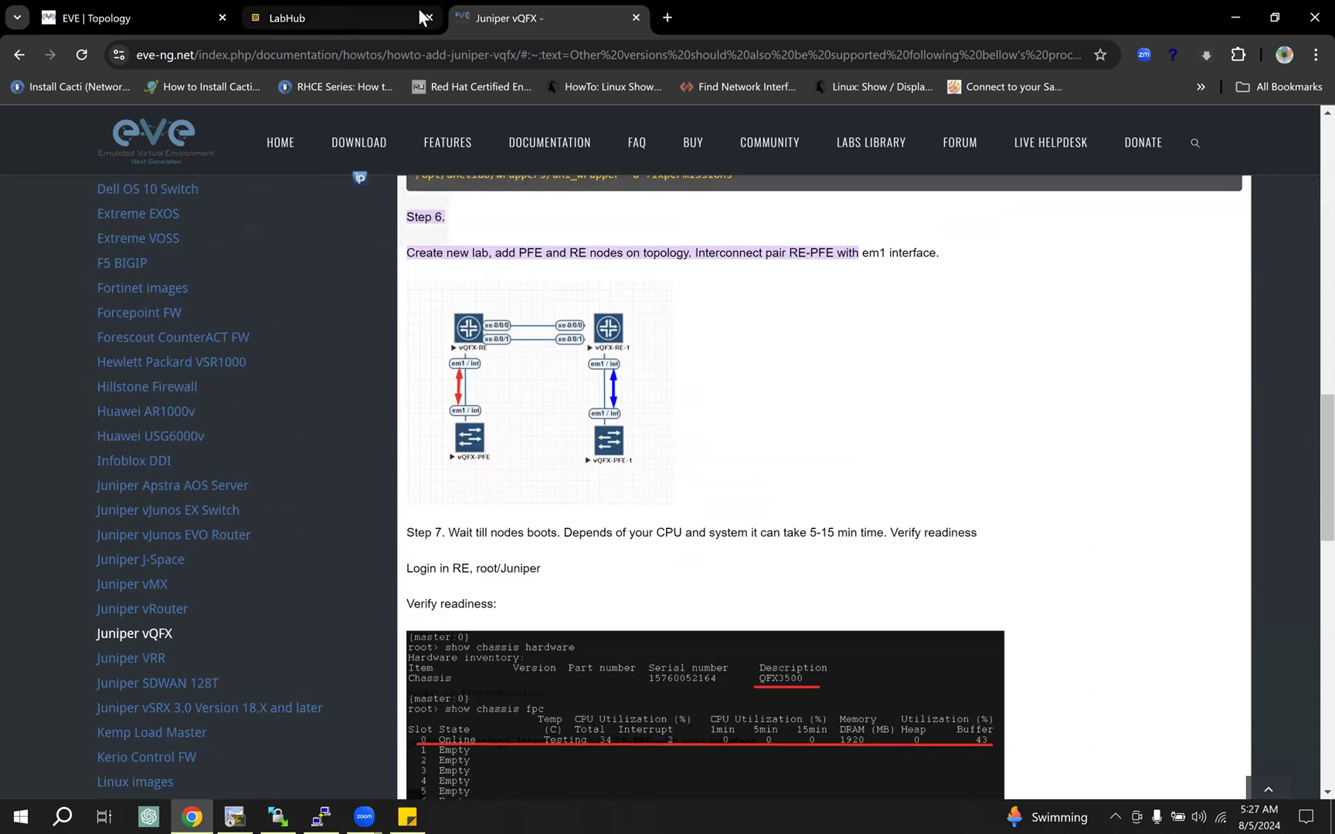
Step: Go back to LabHub's qemu directory and browse the vendor image folders towards the Juniper entries
mouse_move(344, 10)
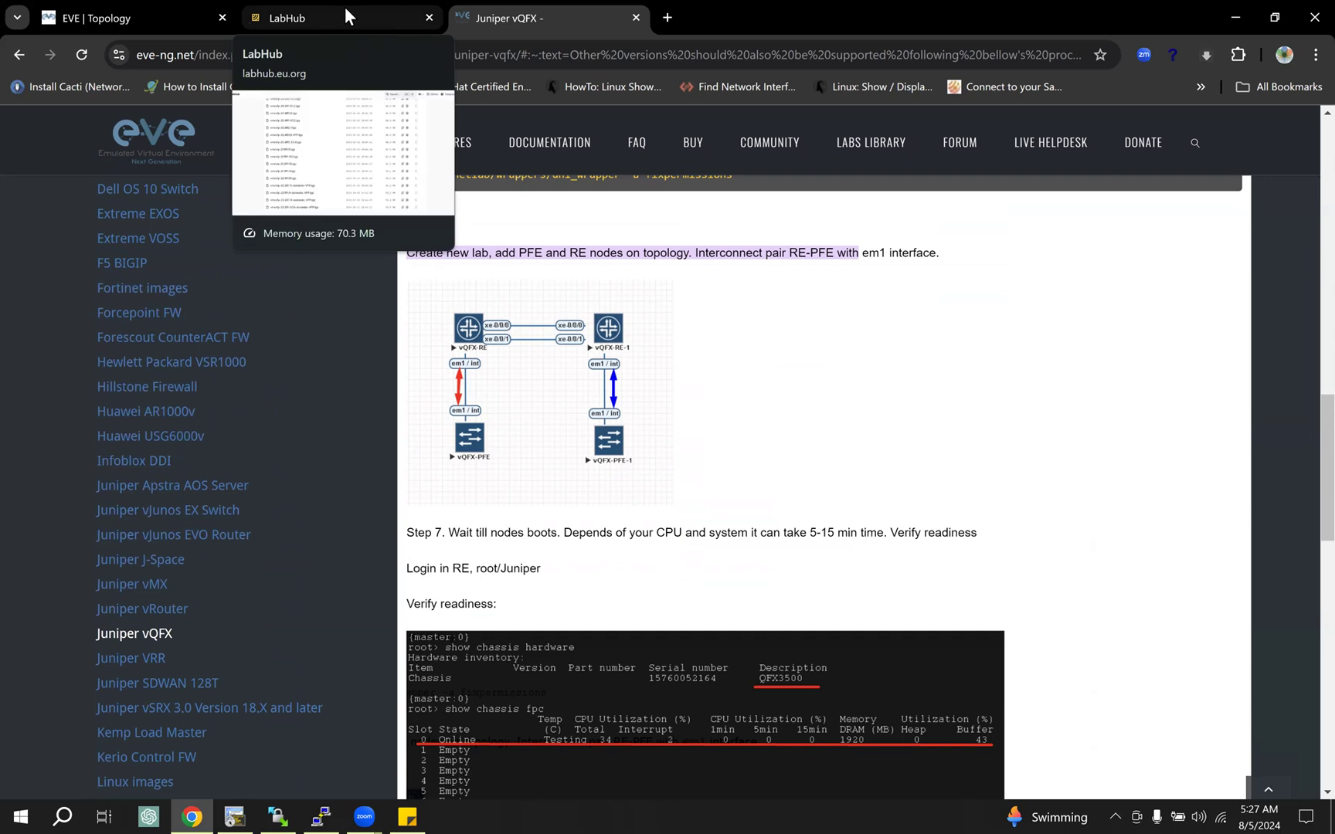
click(345, 11)
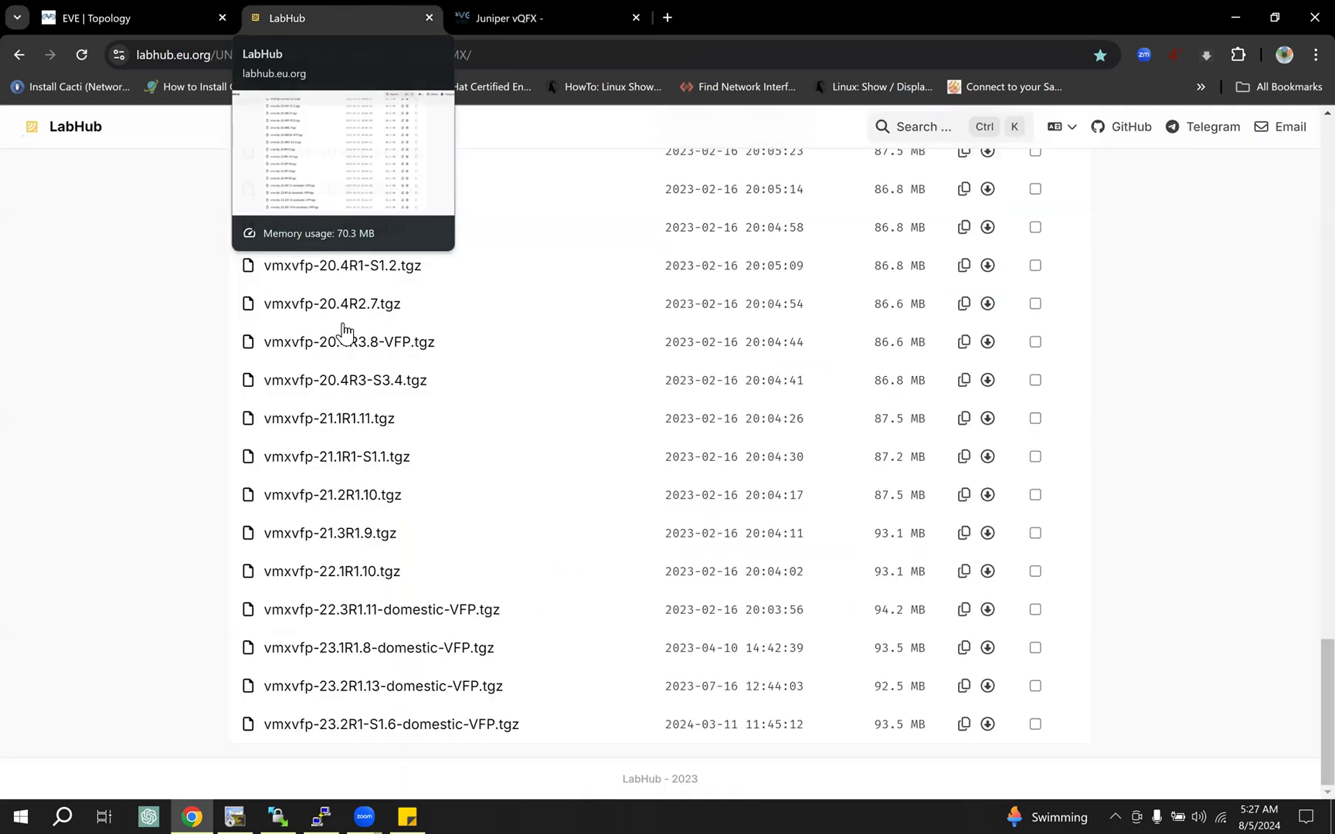
scroll(344, 328, up, 10)
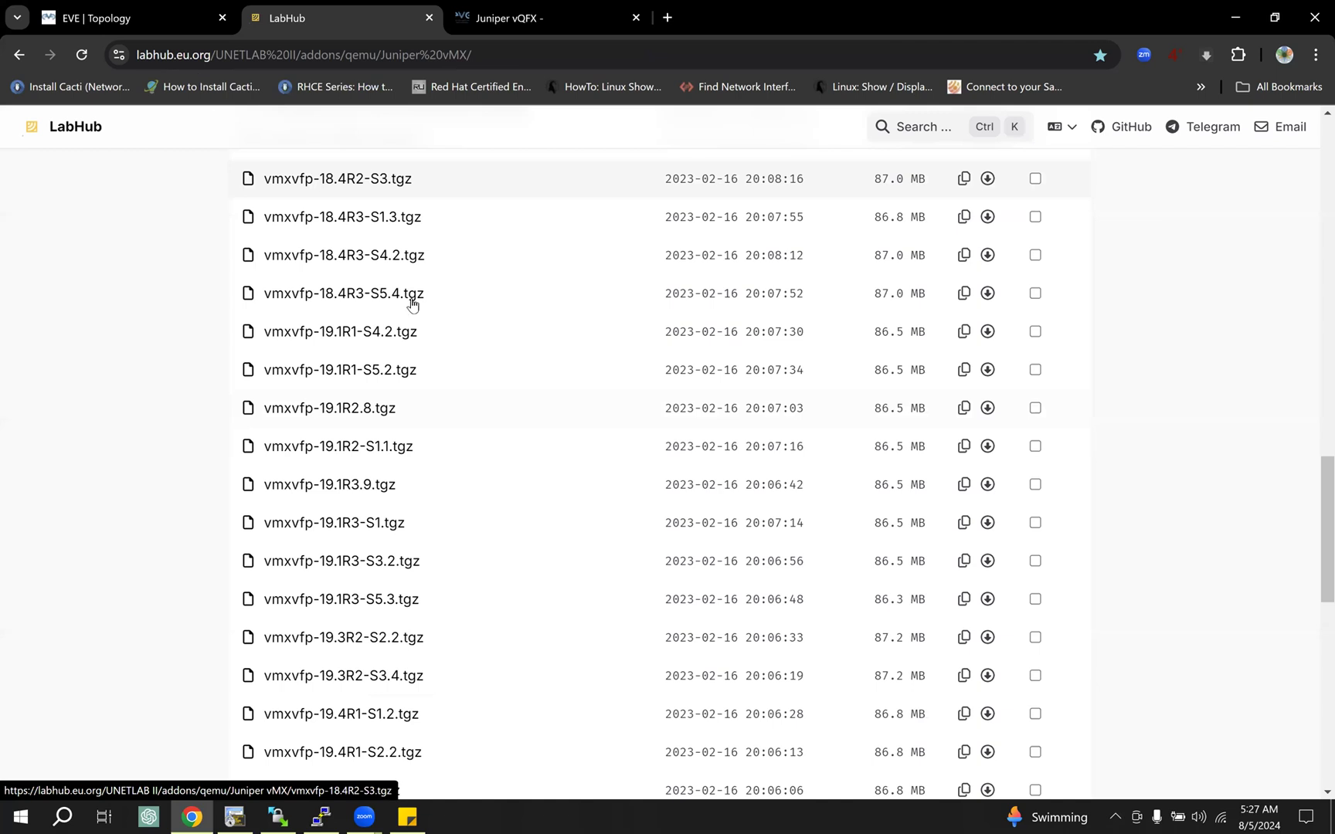
scroll(404, 317, up, 15)
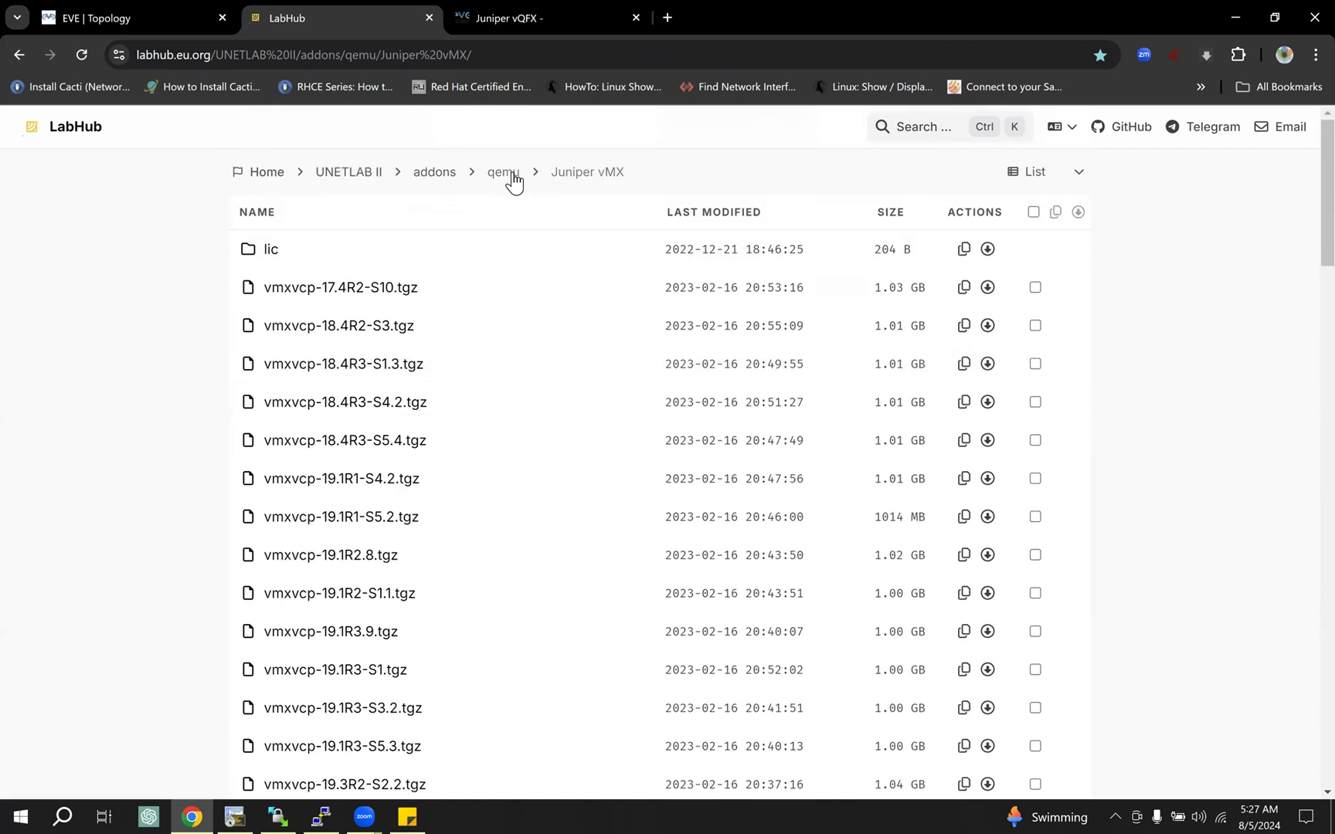
click(509, 177)
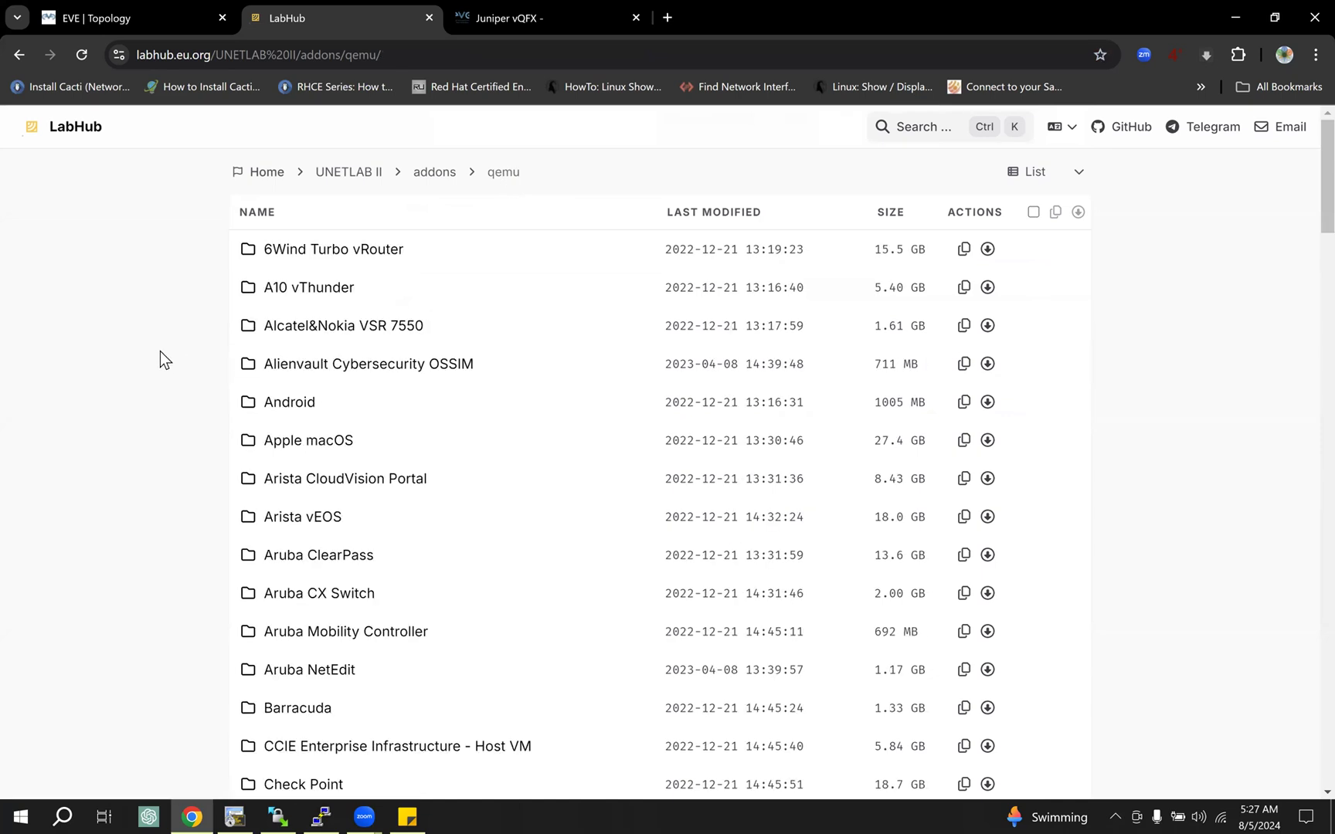
scroll(160, 351, down, 12)
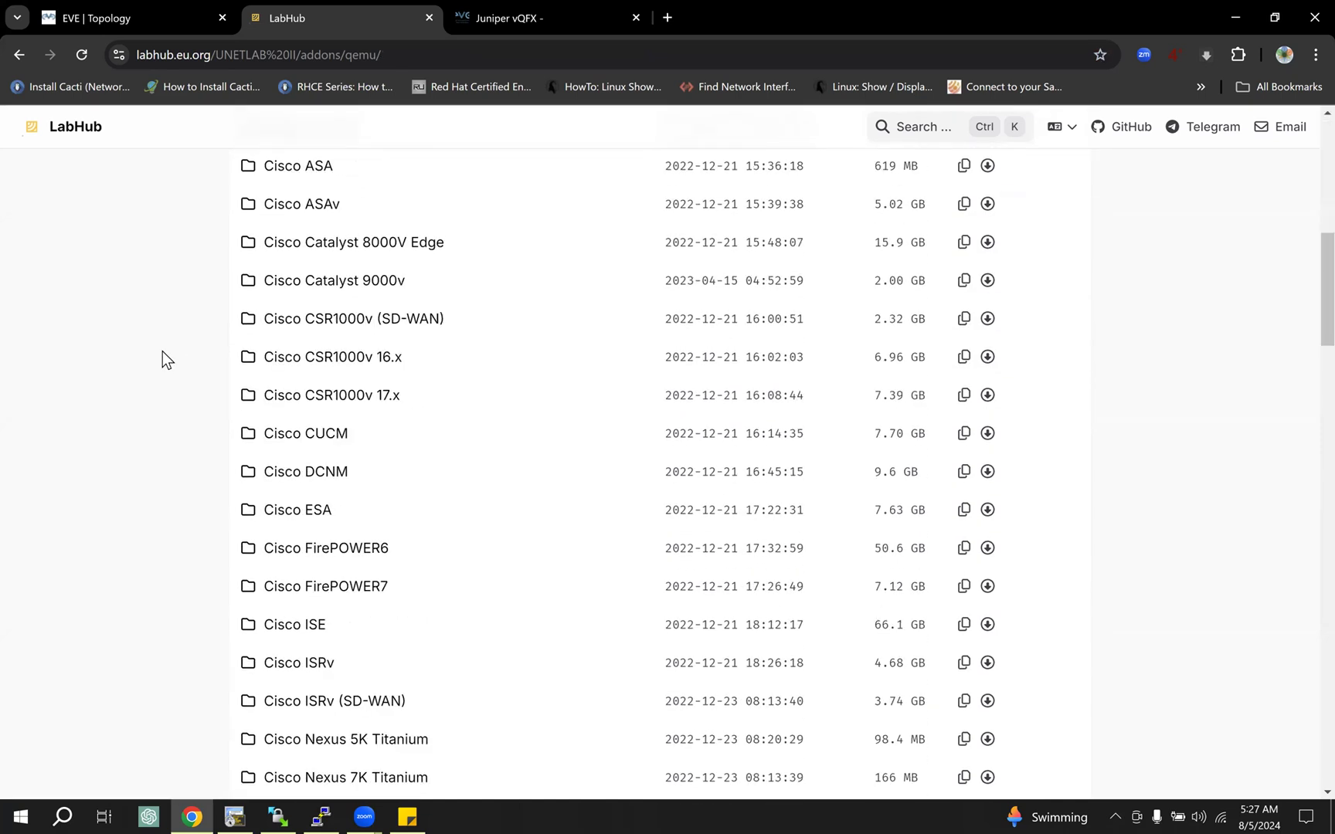
scroll(164, 353, down, 8)
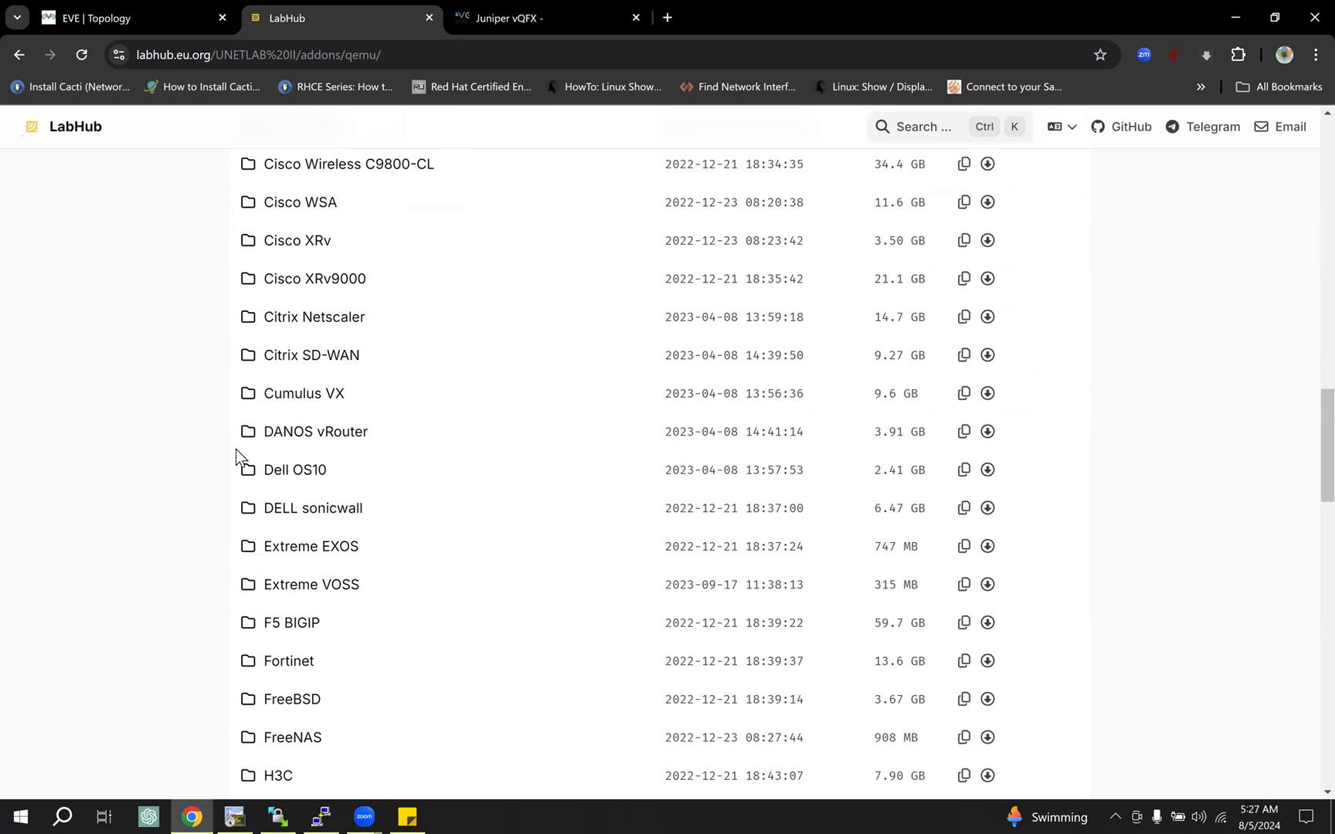
scroll(239, 452, down, 3)
Step: Switch to the vQFX-RE1 terminal session, run "run show version" and highlight the Junos version
click(274, 816)
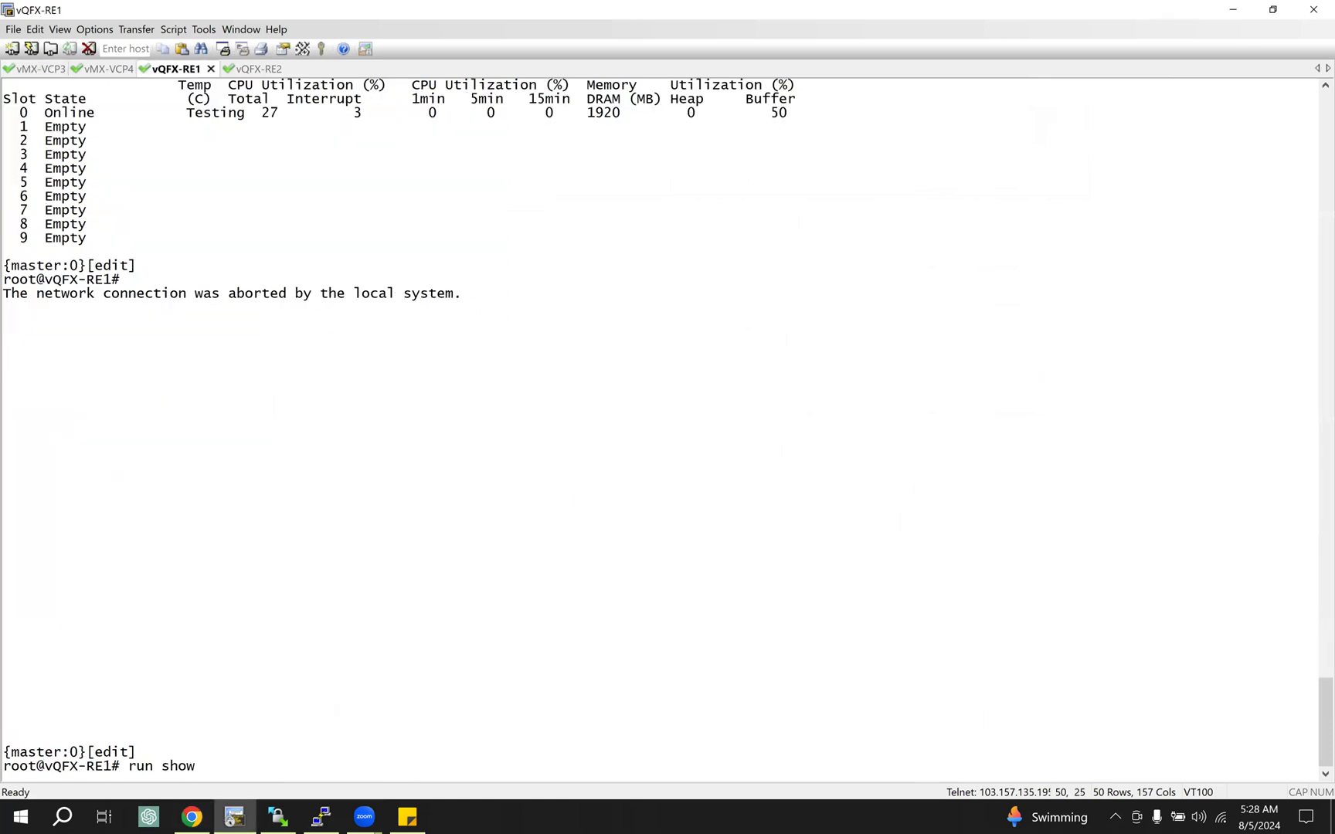
text(version)
key(Return)
drag(63, 516, 120, 518)
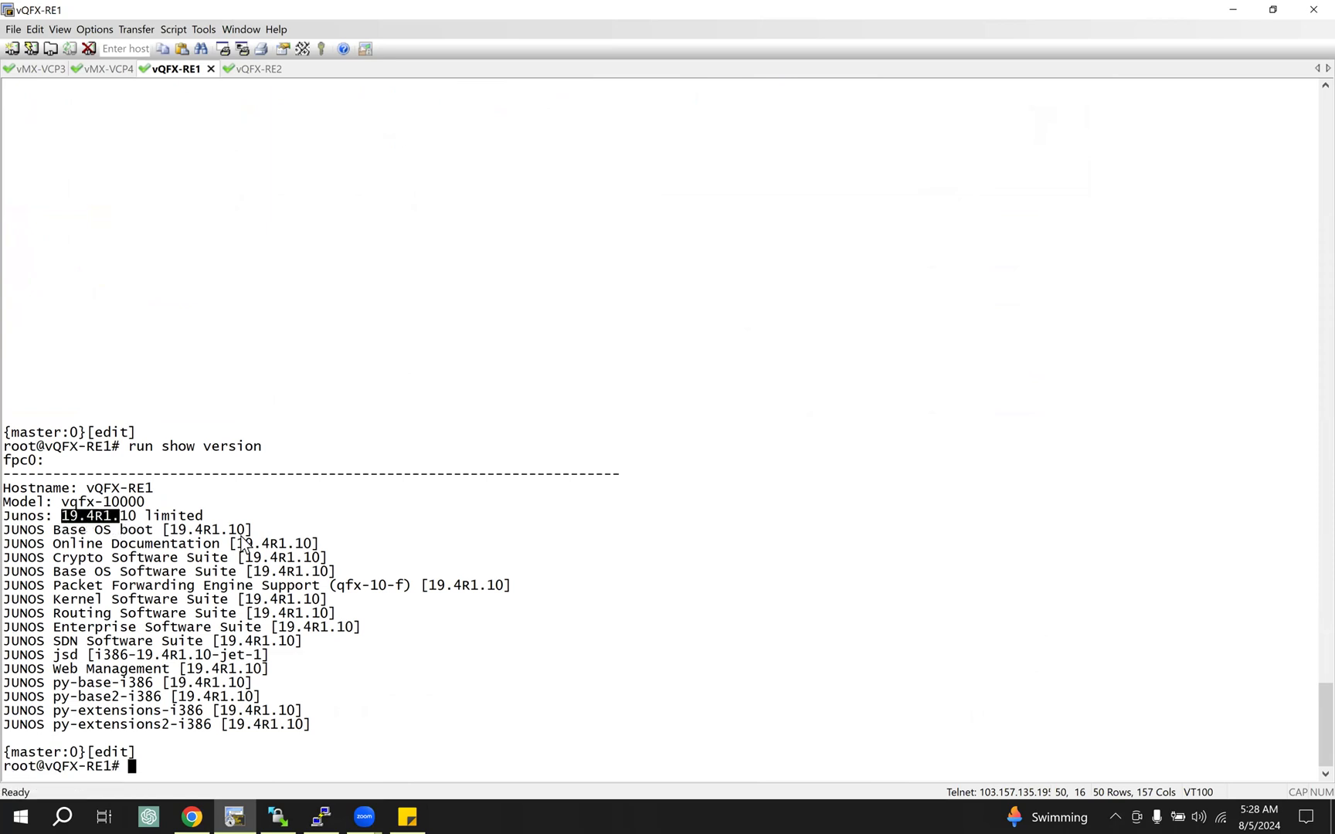
Step: Return to LabHub and open the Juniper vQFX image folder
click(191, 815)
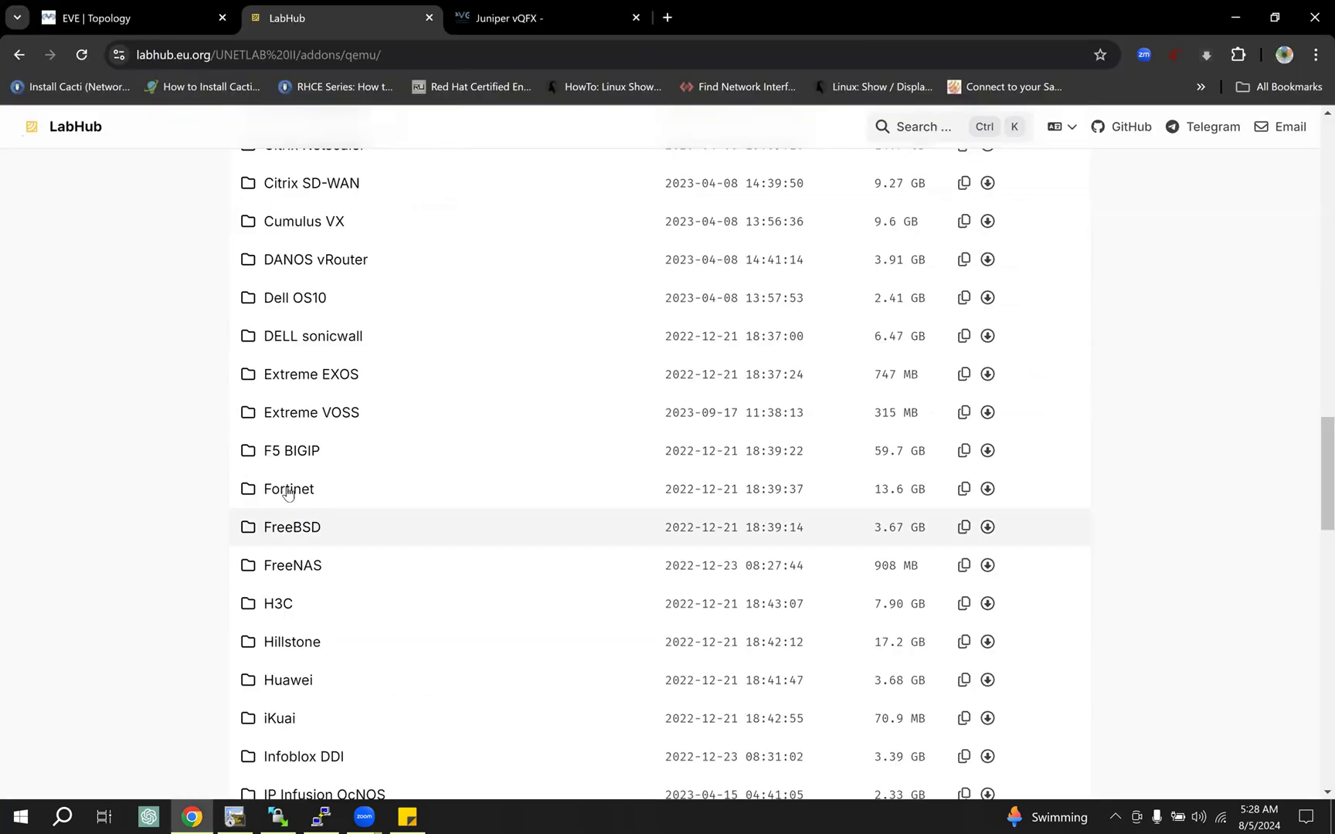
scroll(191, 462, down, 8)
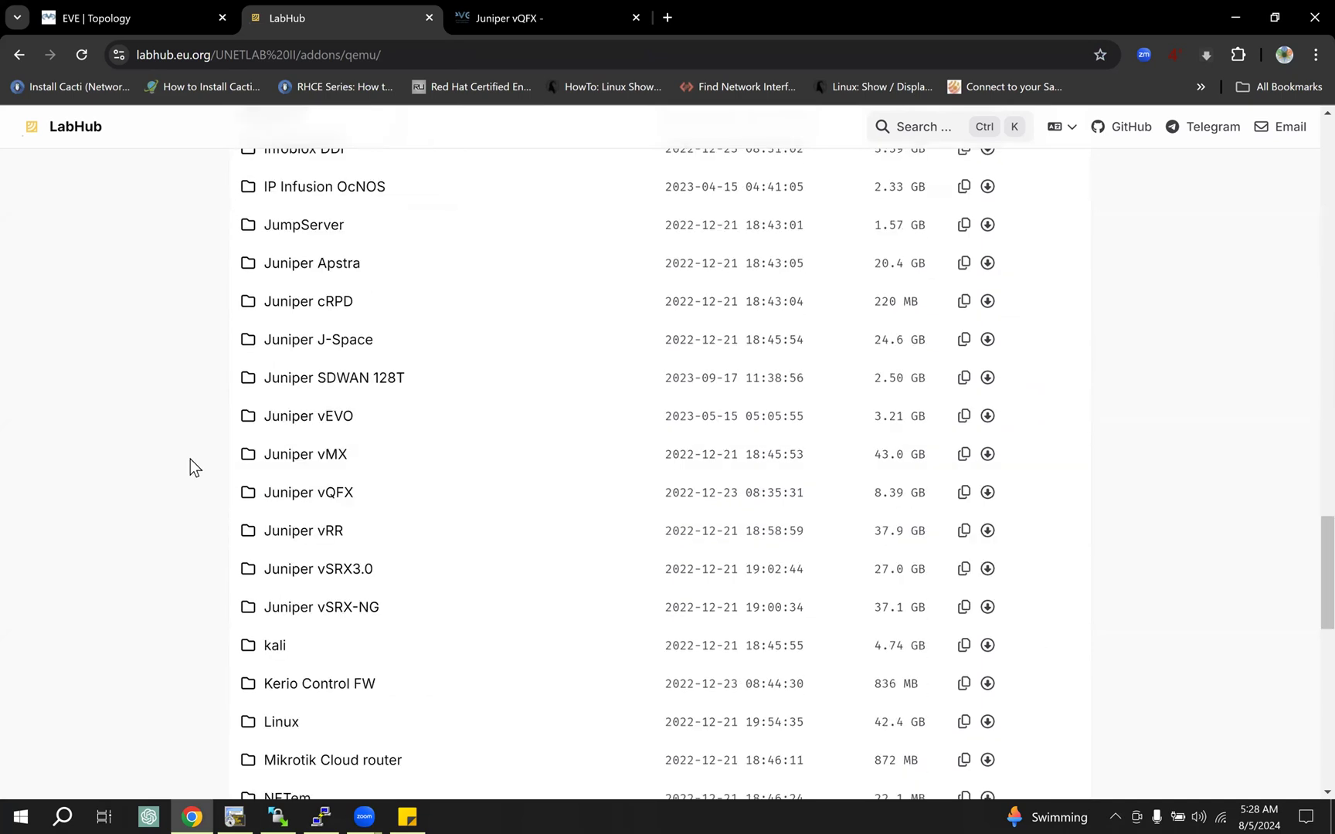
click(323, 496)
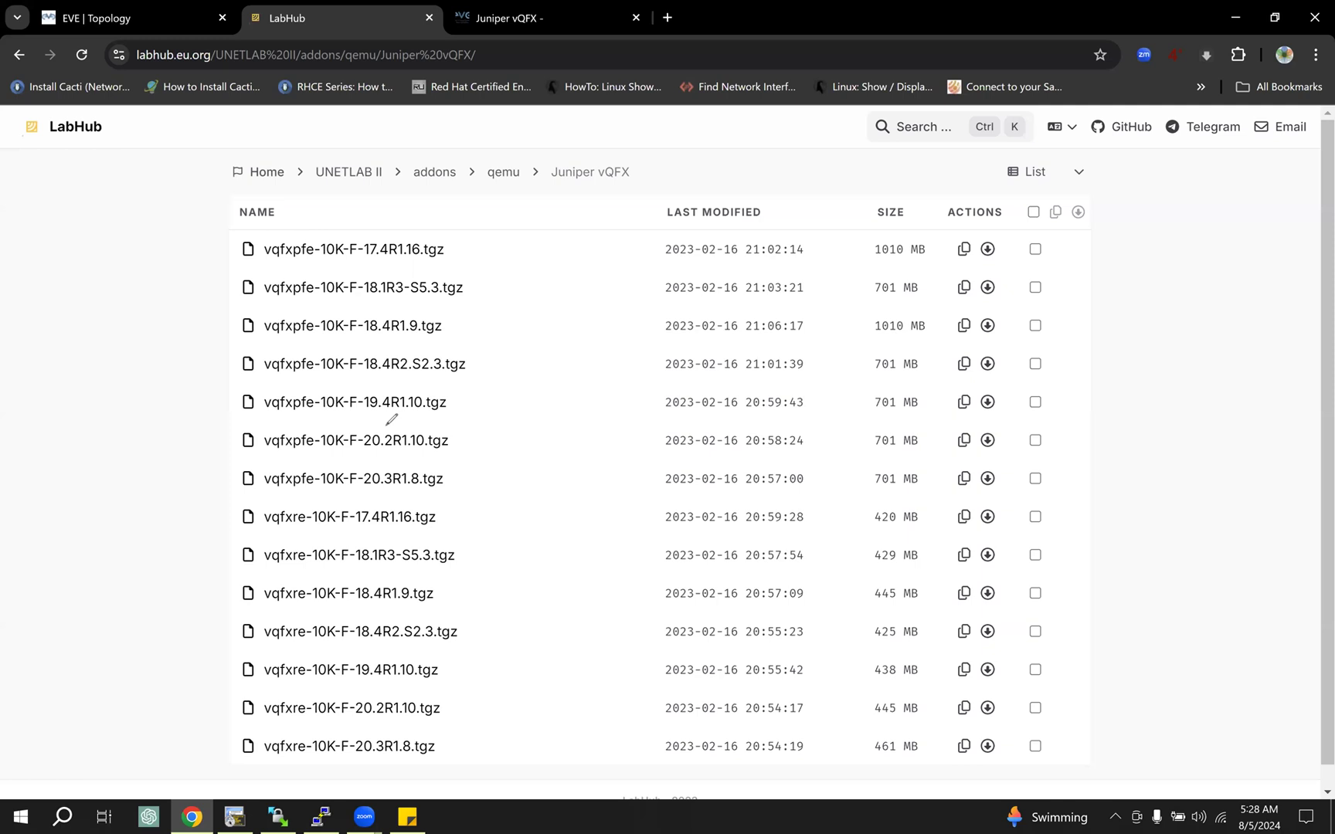
Step: Underline and tick the vqfxpfe and vqfxre 19.4R1.10 archives to point them out, and erase the markings
drag(365, 410, 423, 410)
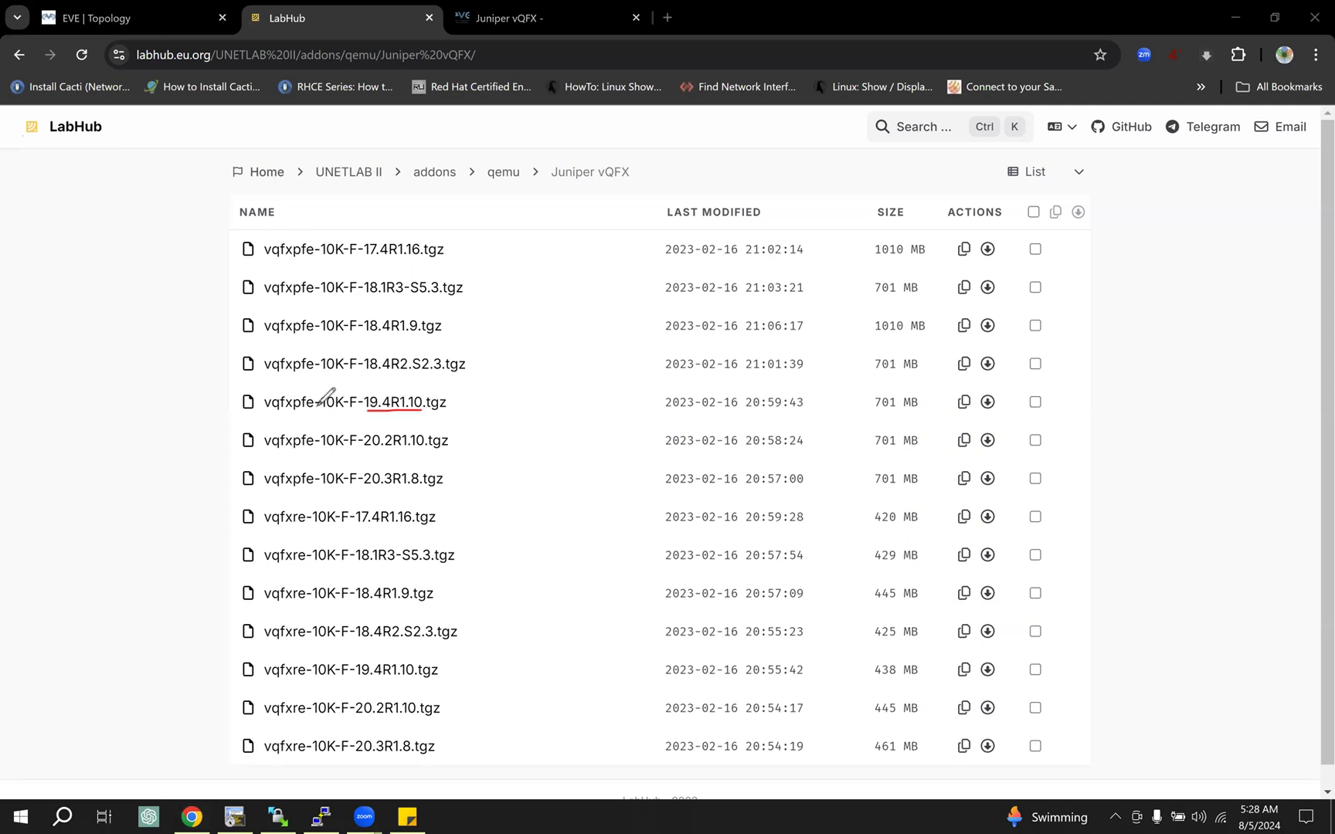
drag(294, 410, 306, 410)
drag(281, 678, 370, 676)
drag(238, 401, 296, 369)
drag(235, 658, 288, 643)
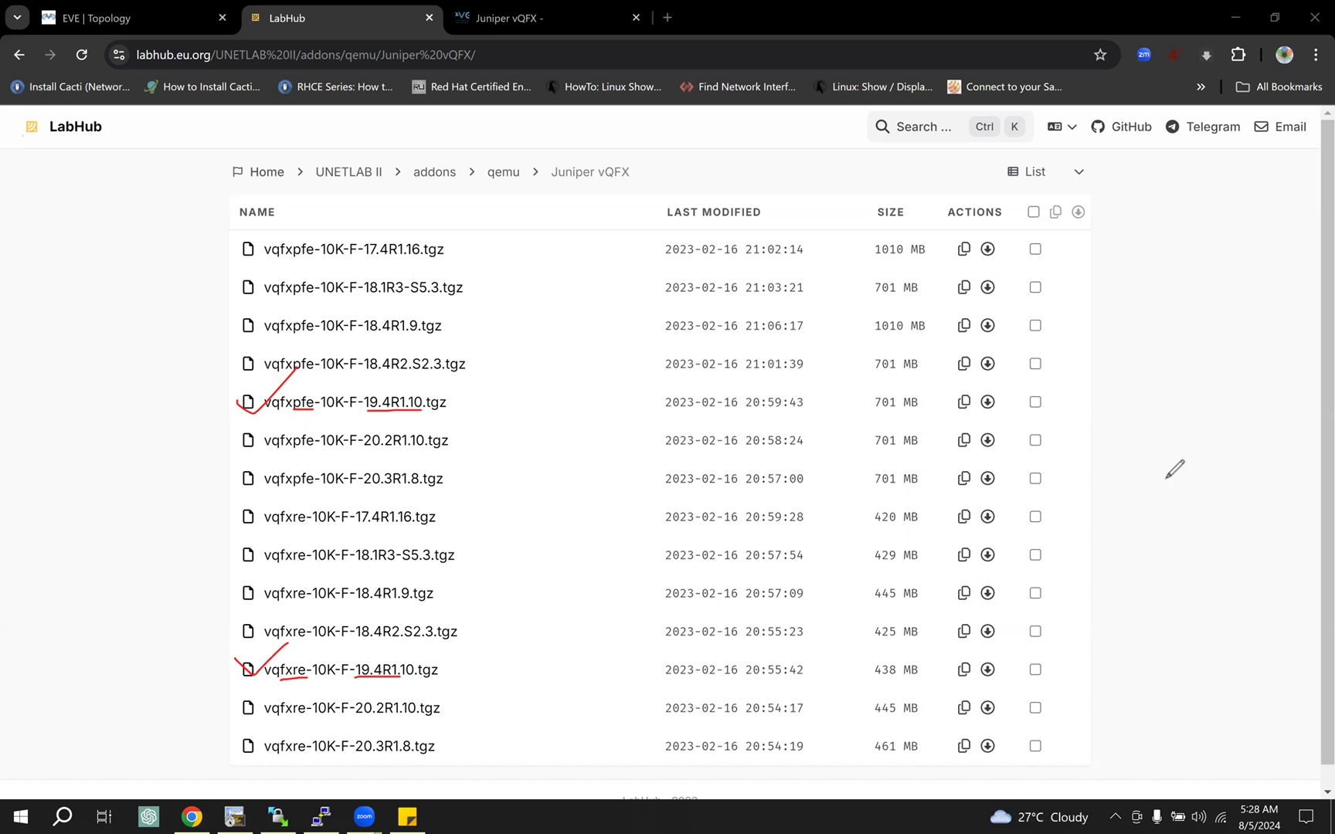
key(e)
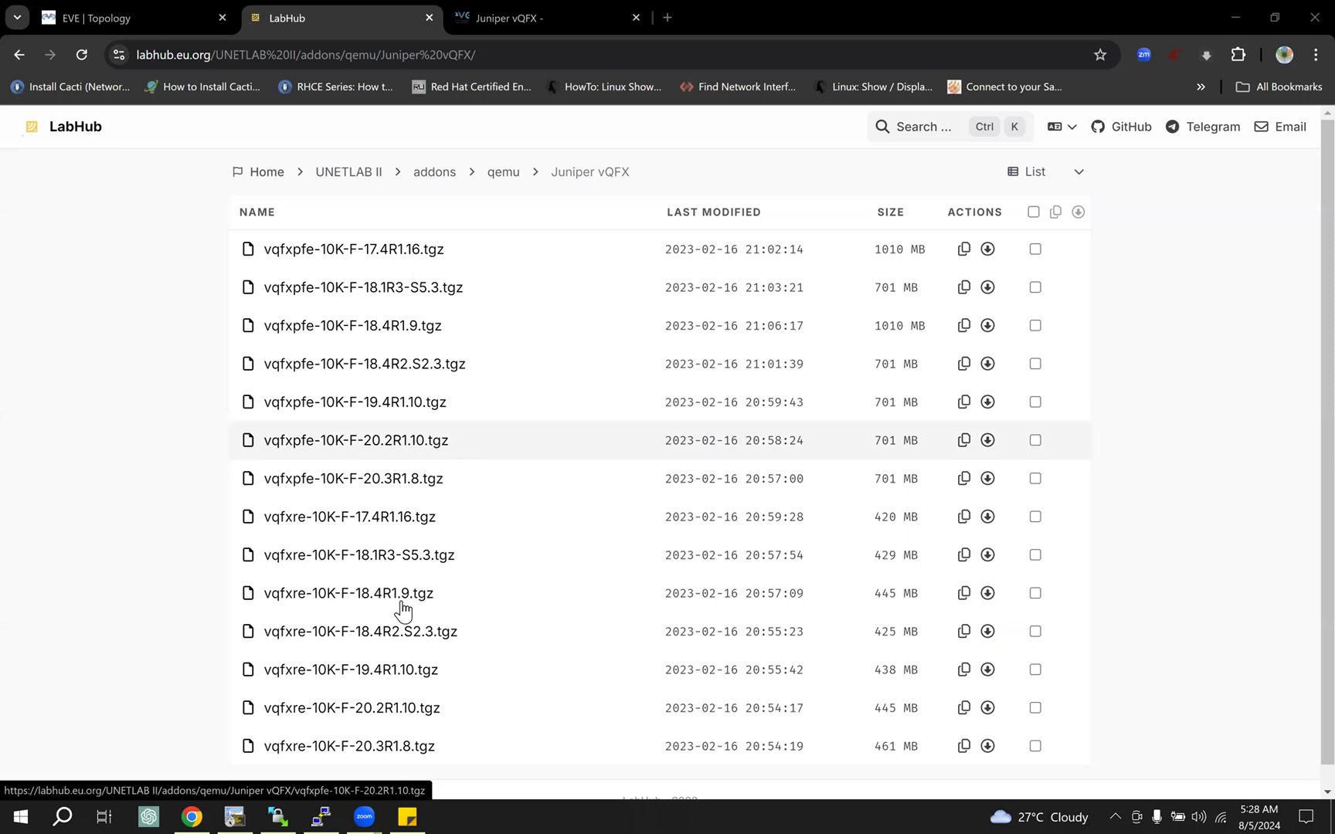
Step: Switch to the EVE-NG root terminal session, maximize it and run "history" to list the earlier commands
click(276, 805)
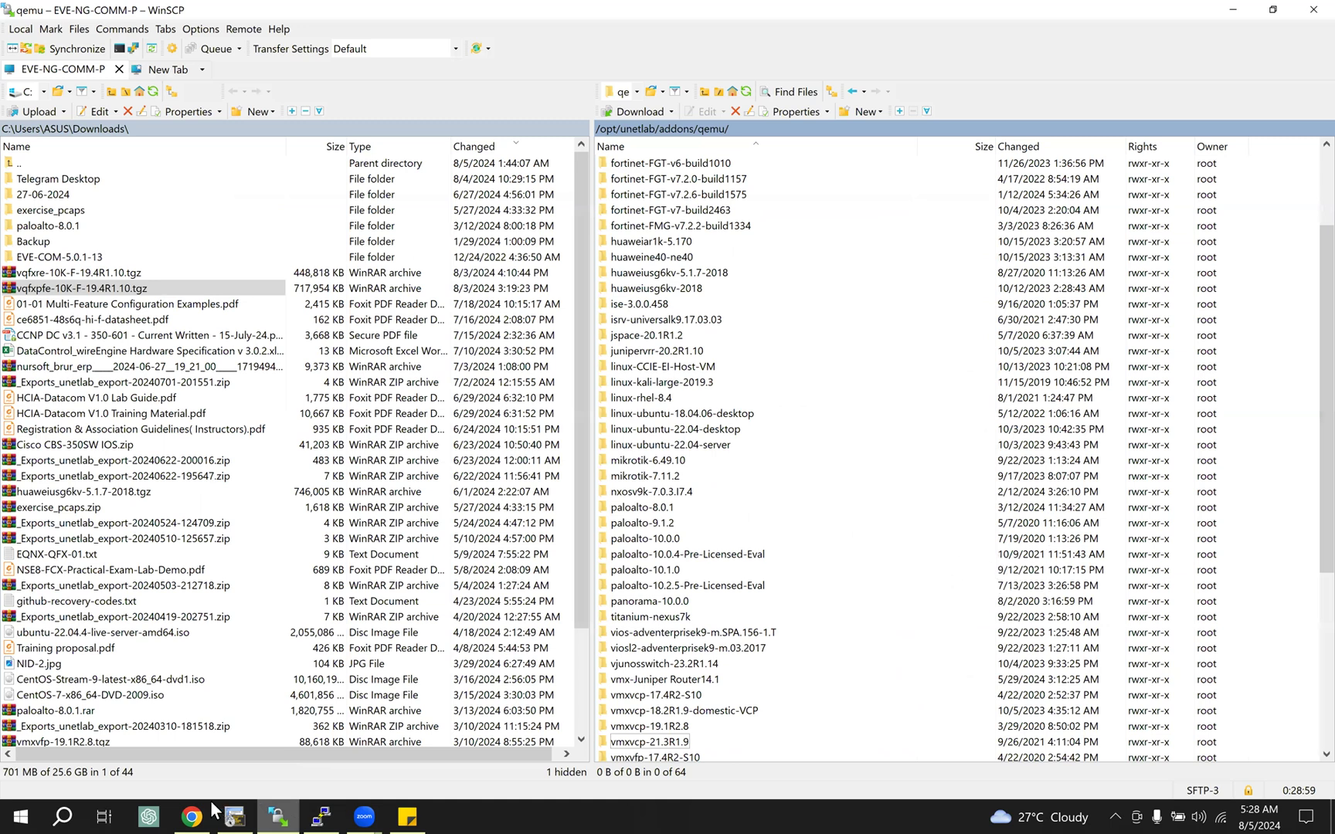
click(319, 807)
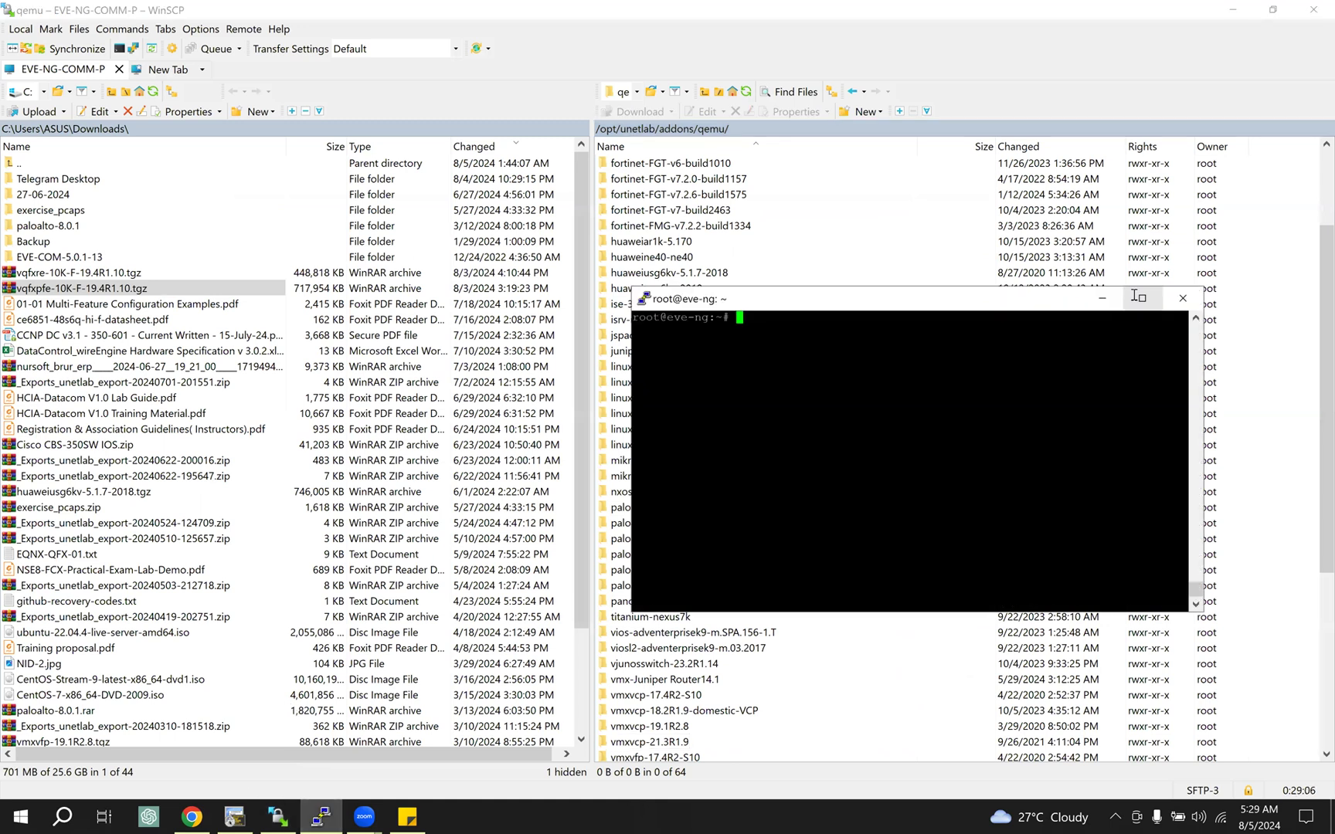
key(super+Up)
text(history)
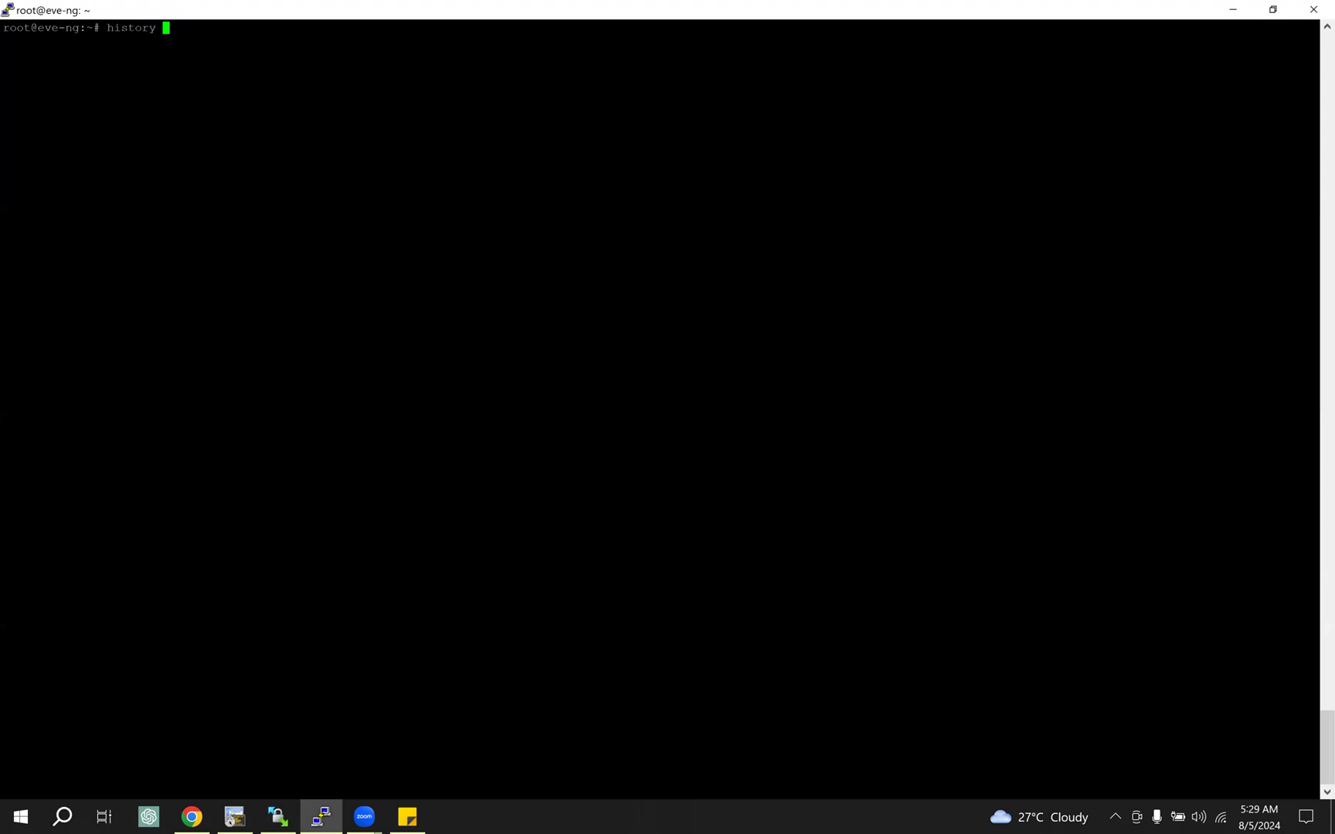
key(Return)
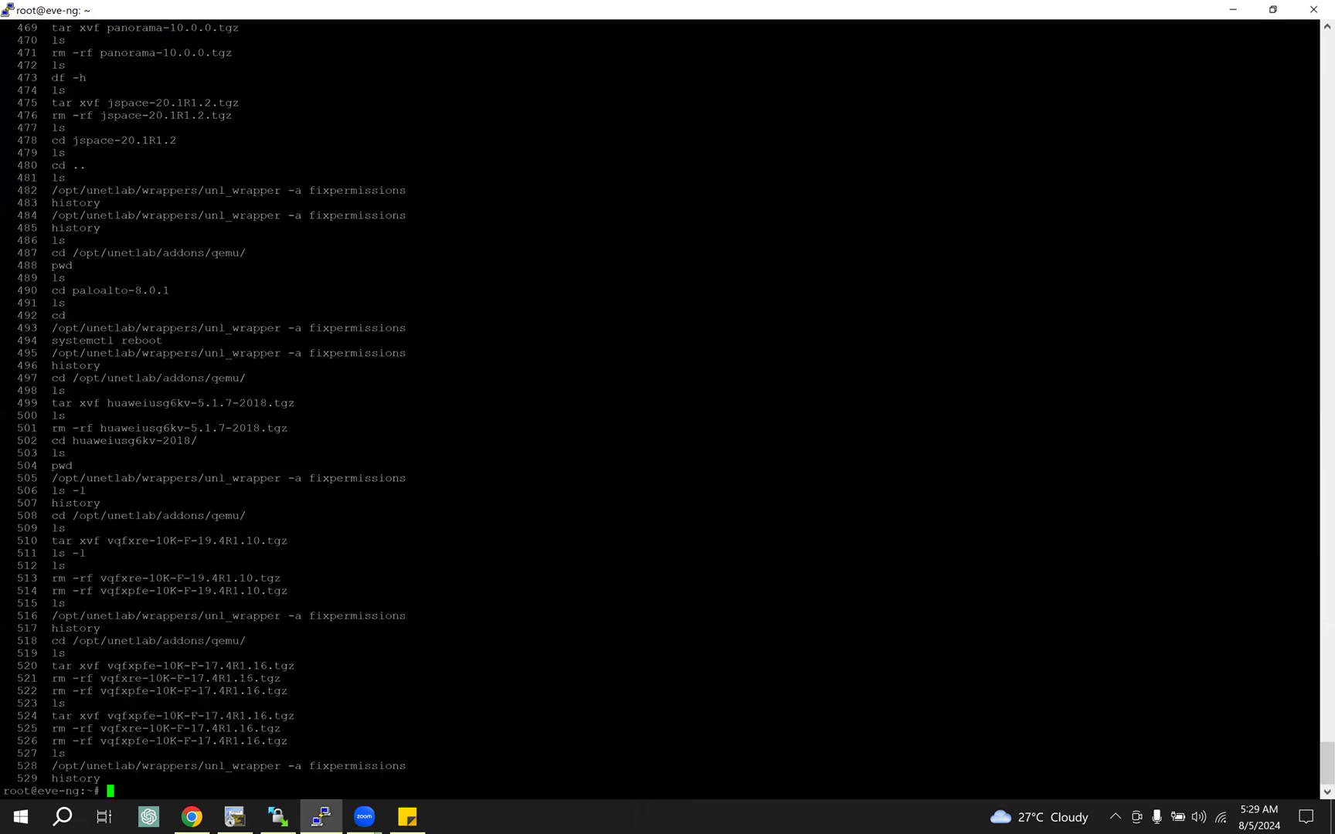
Step: Highlight the "tar xvf vqfxpfe-10K-F-17.4R1.16.tgz" command in the history, including its xvf options and archive name
drag(47, 665, 301, 668)
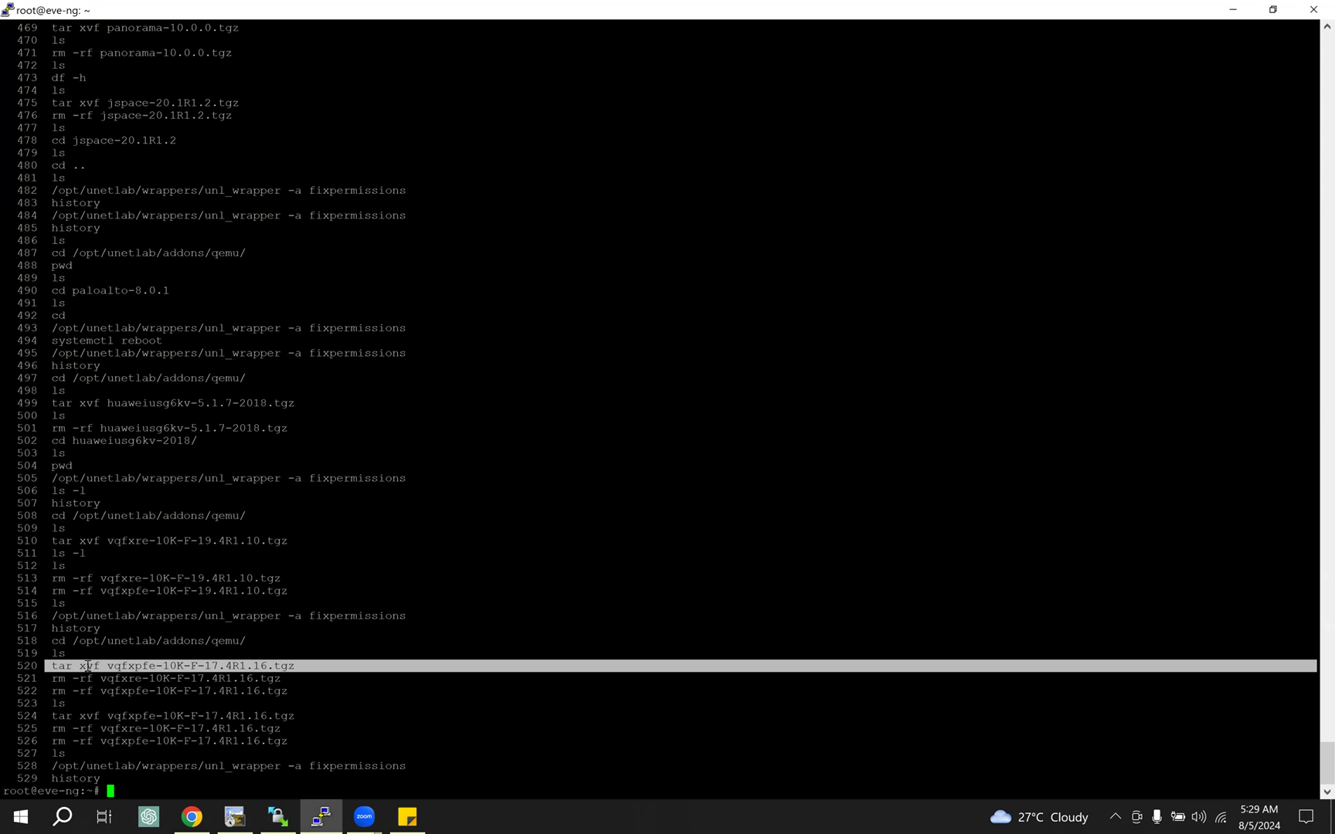
click(88, 665)
double_click(97, 666)
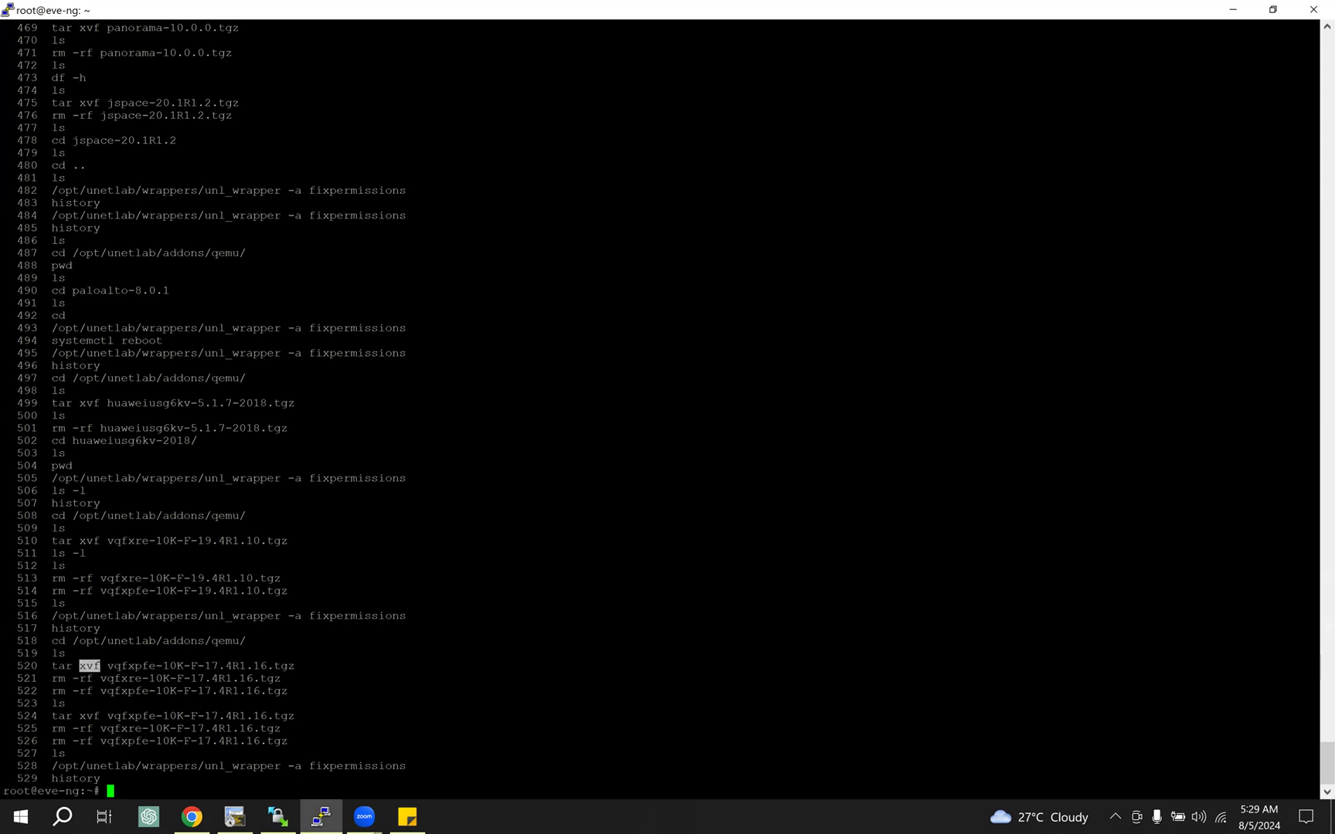
drag(134, 665, 317, 668)
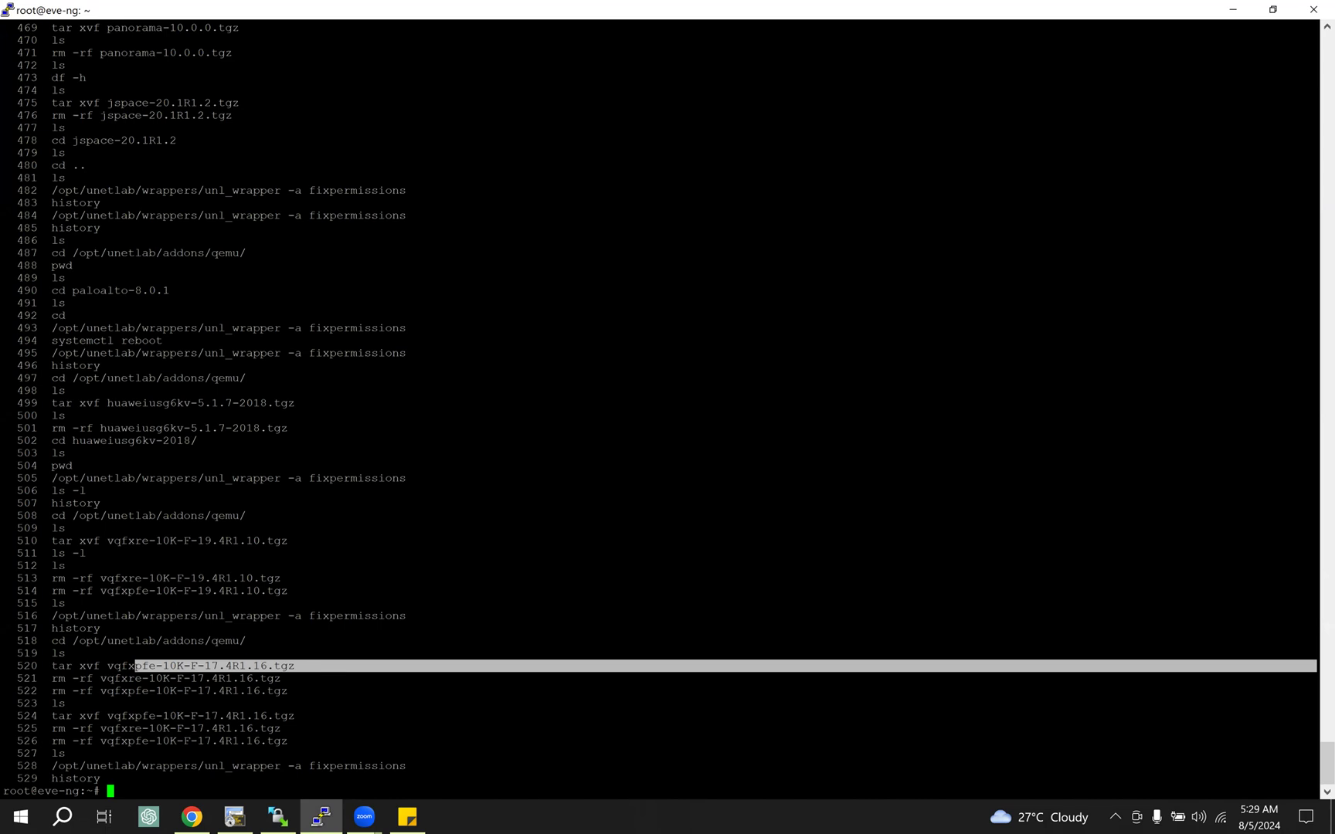
Step: Switch to WinSCP and inspect the contents of the vqfxre-10K-F-19.4R1.10 and vqfxpfe-10K-F-19.4R1.10 folders under /opt/unetlab/addons/qemu
click(278, 816)
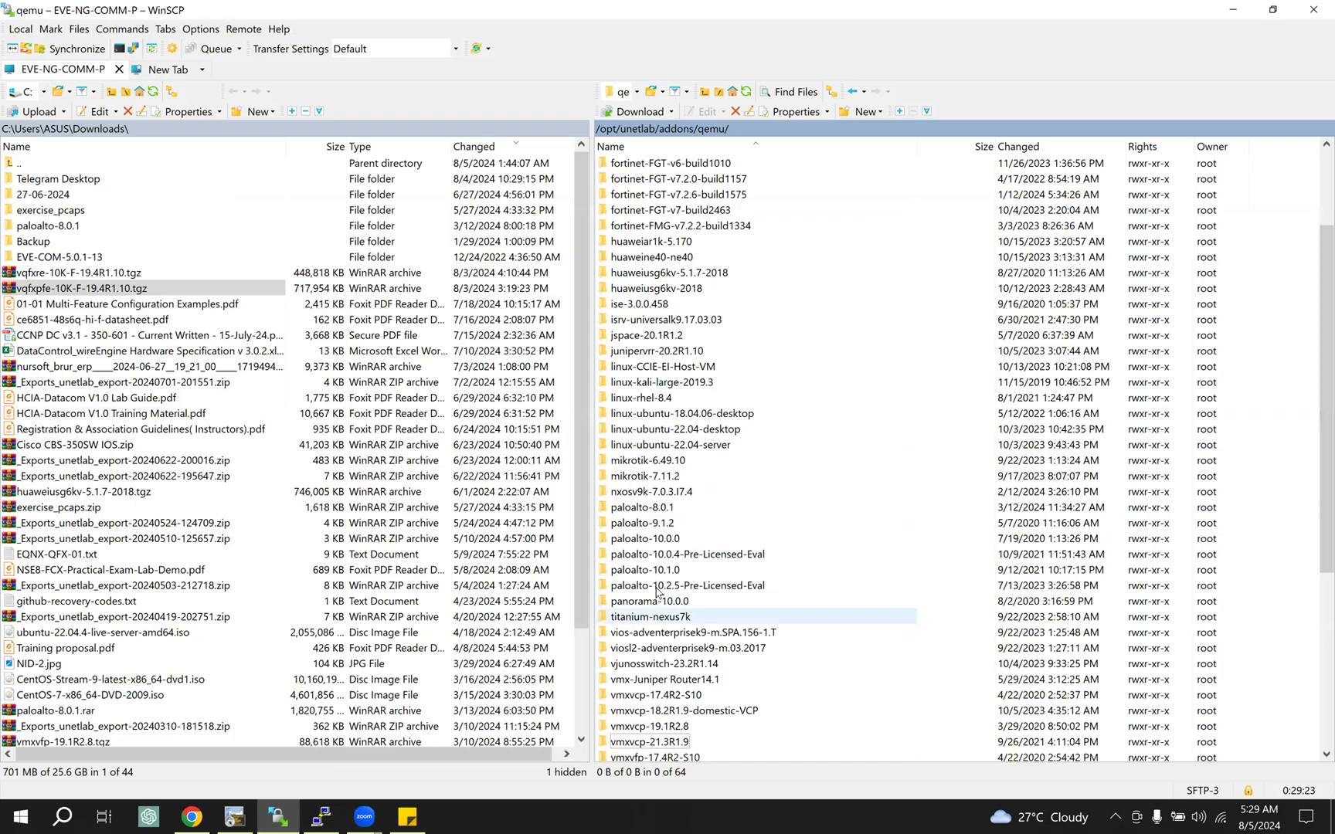
scroll(658, 593, down, 4)
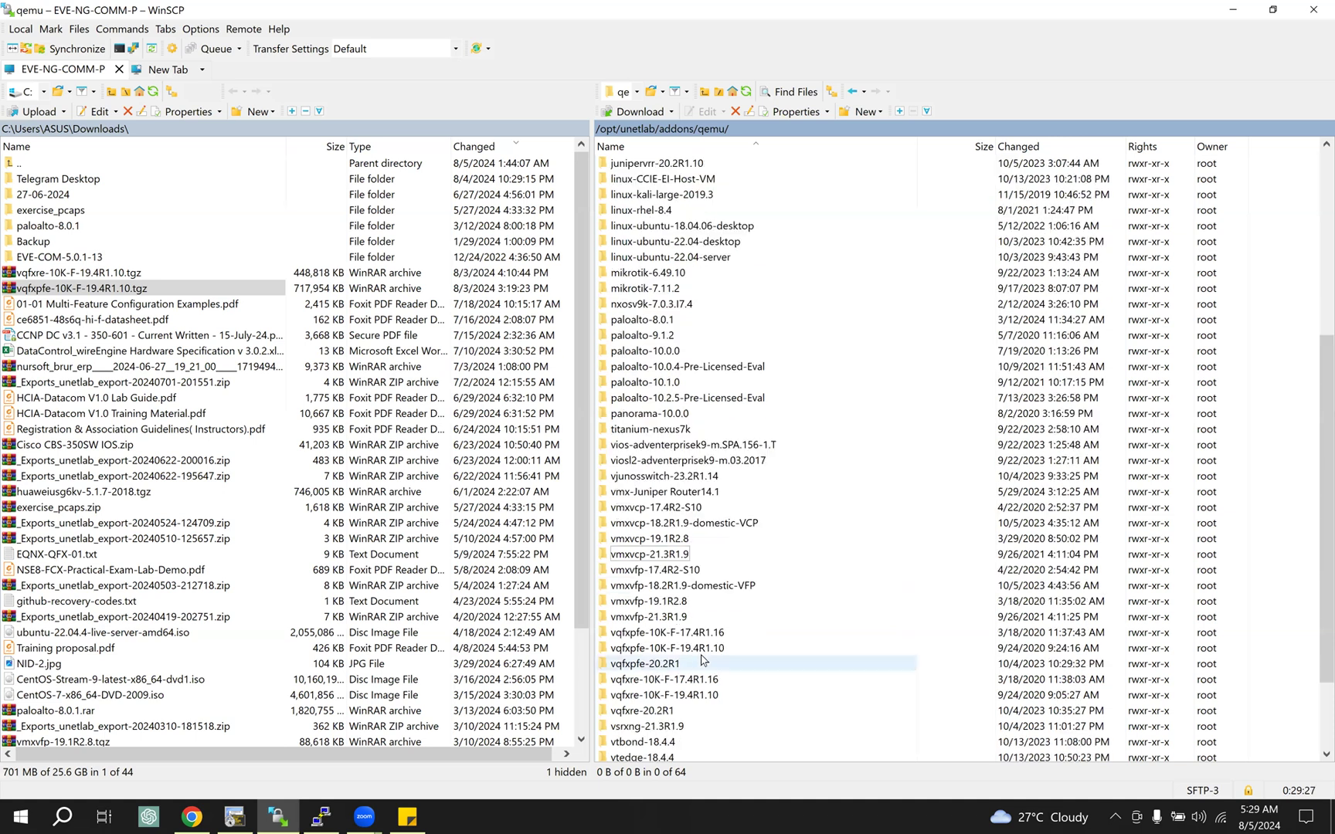
click(624, 653)
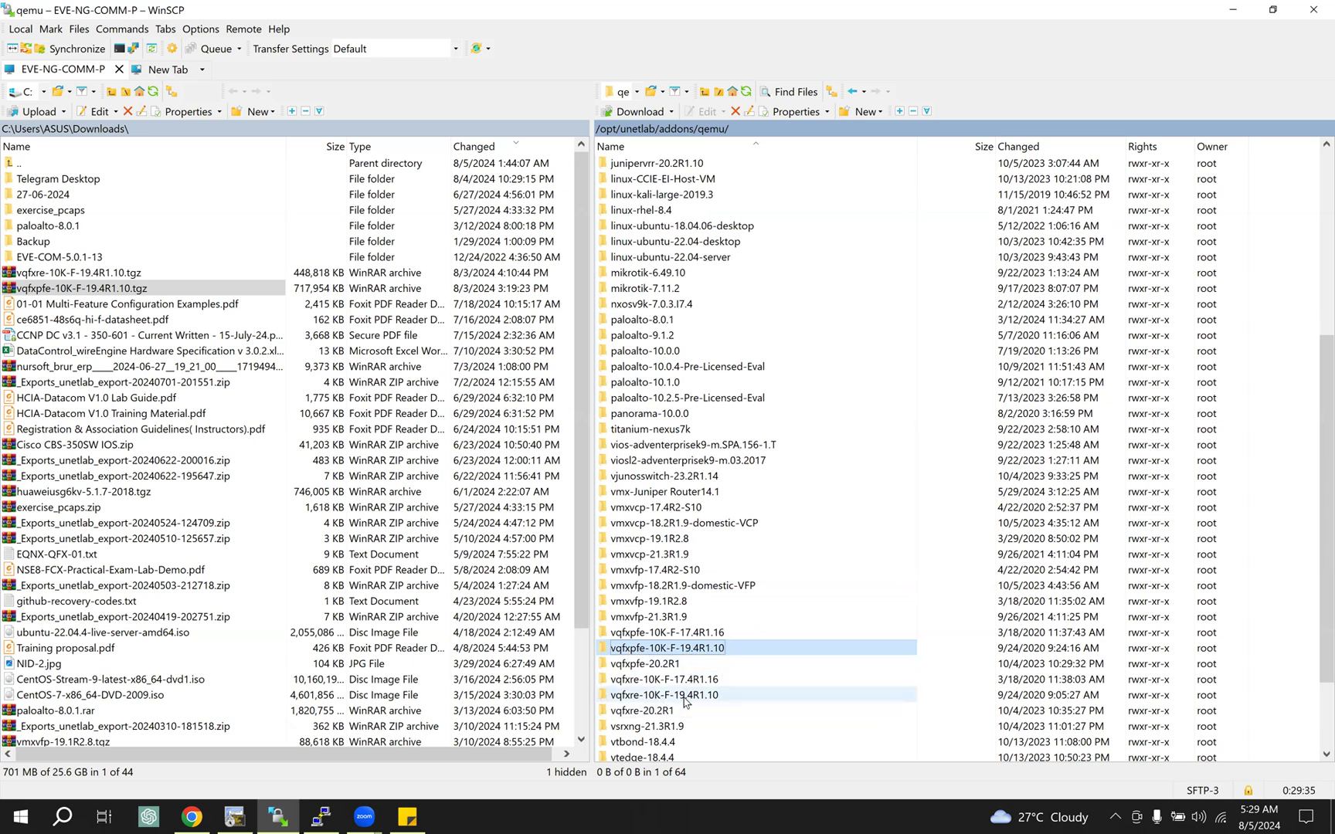
click(683, 698)
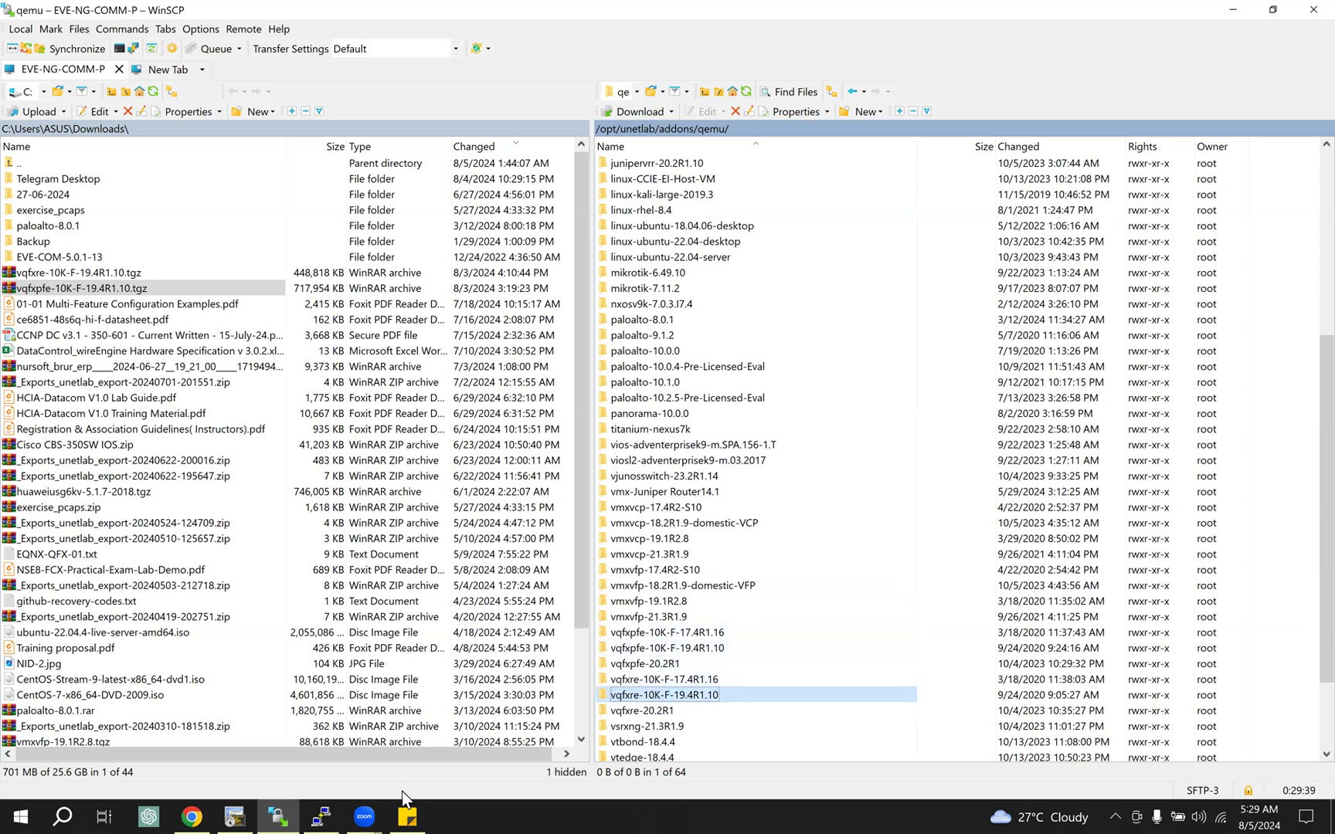
double_click(721, 691)
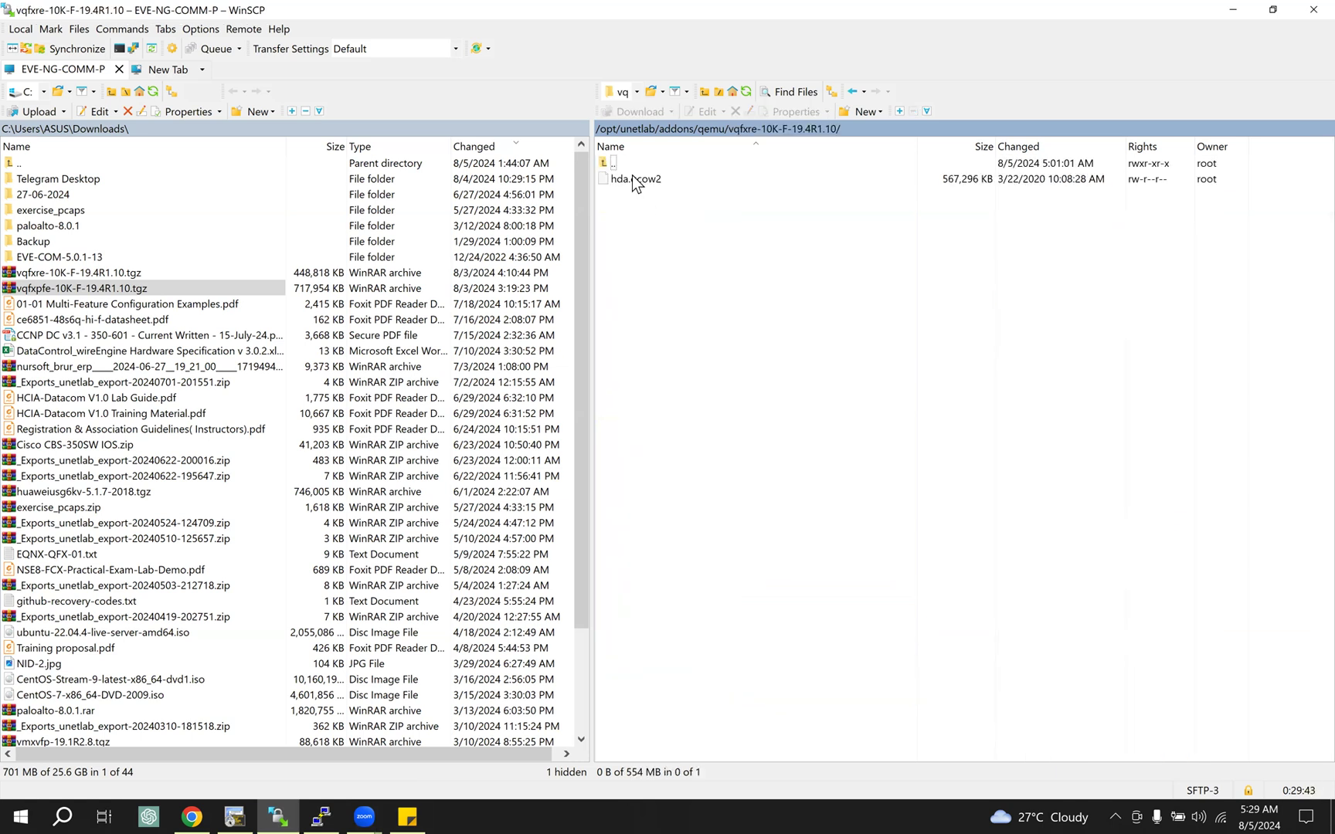
click(713, 128)
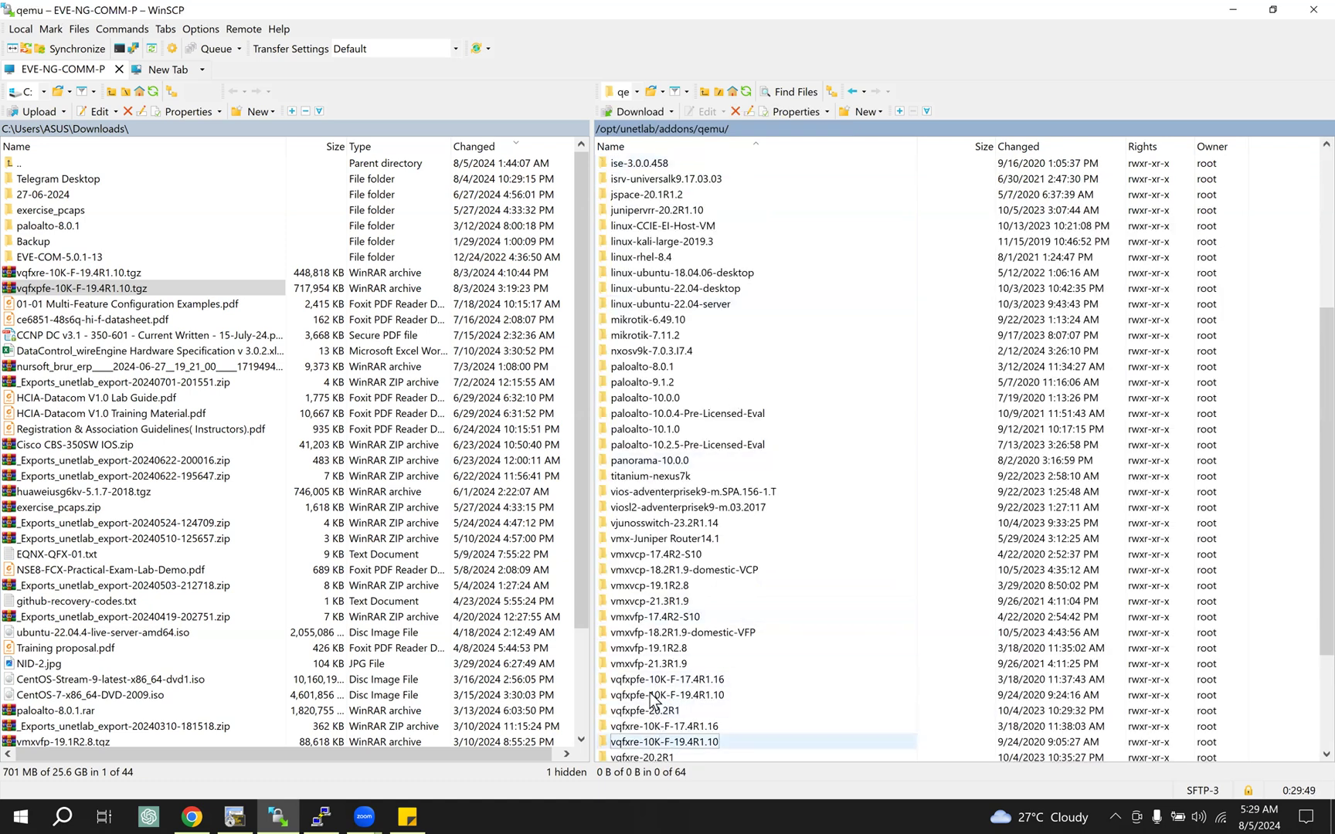
double_click(699, 695)
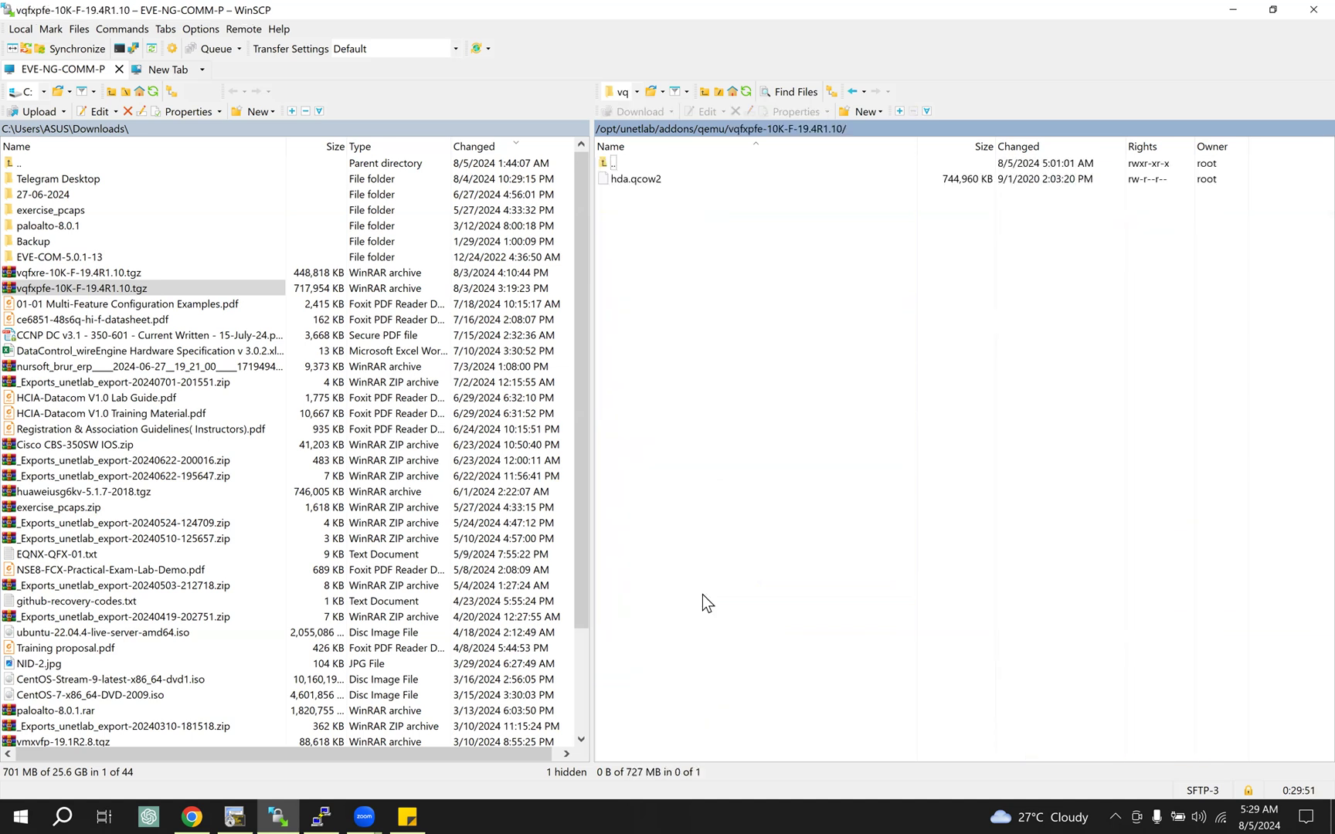
click(713, 128)
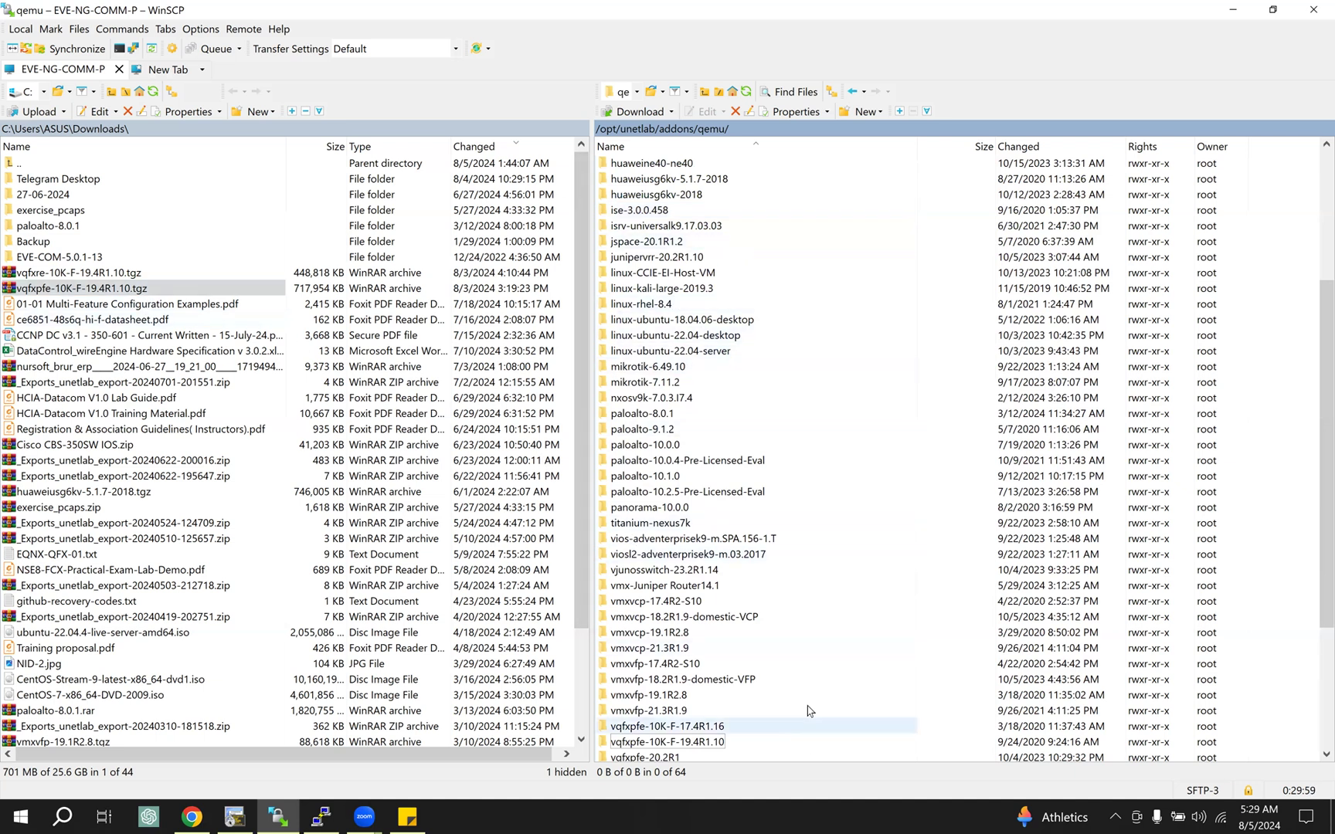
Step: Return to the terminal and highlight the last "rm -rf vqfxre-10K-F-17.4R1.16.tgz" and "unl_wrapper -a fixpermissions" commands in the history
click(319, 818)
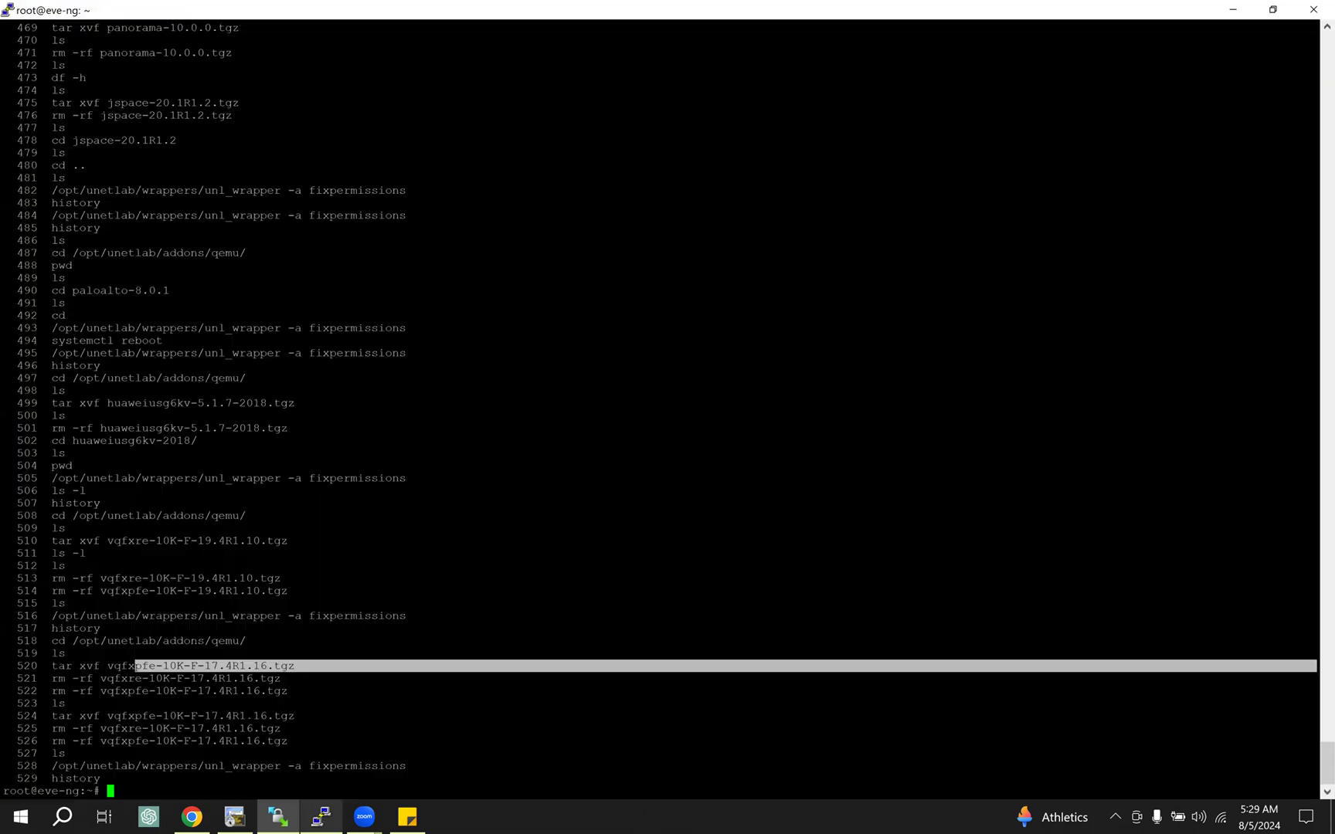
drag(59, 729, 331, 730)
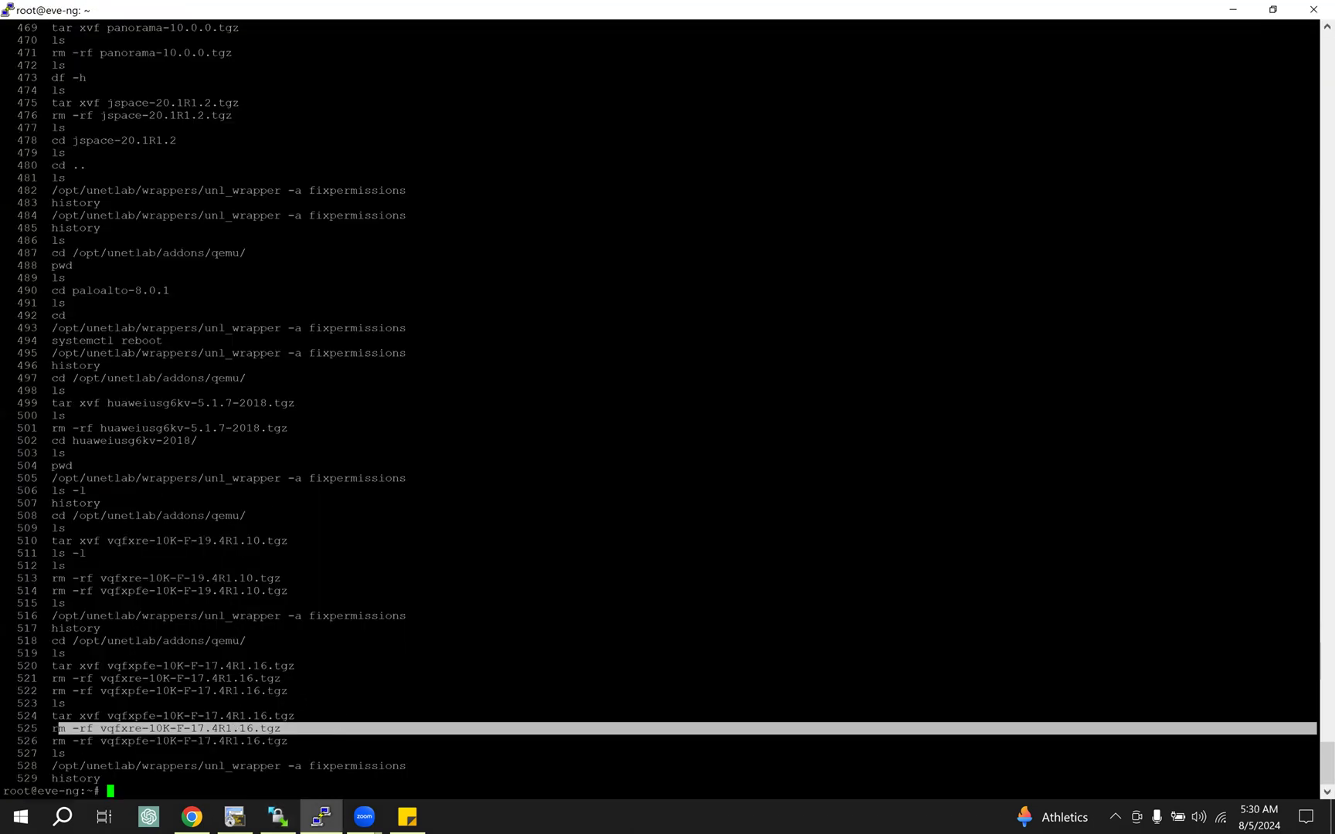
drag(51, 765, 405, 766)
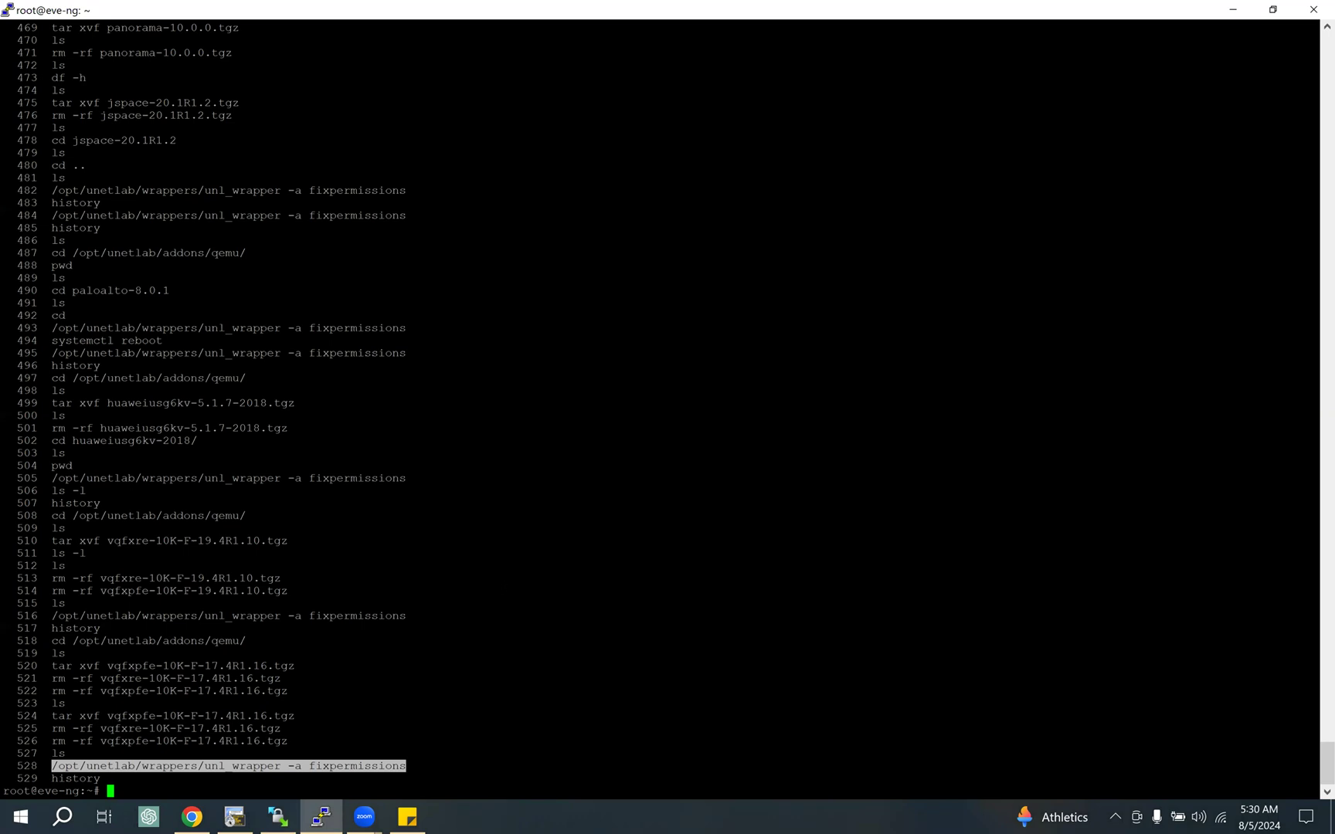
Step: Clear the terminal screen, restore the terminal window to its smaller size and minimize it
click(406, 767)
key(ctrl+l)
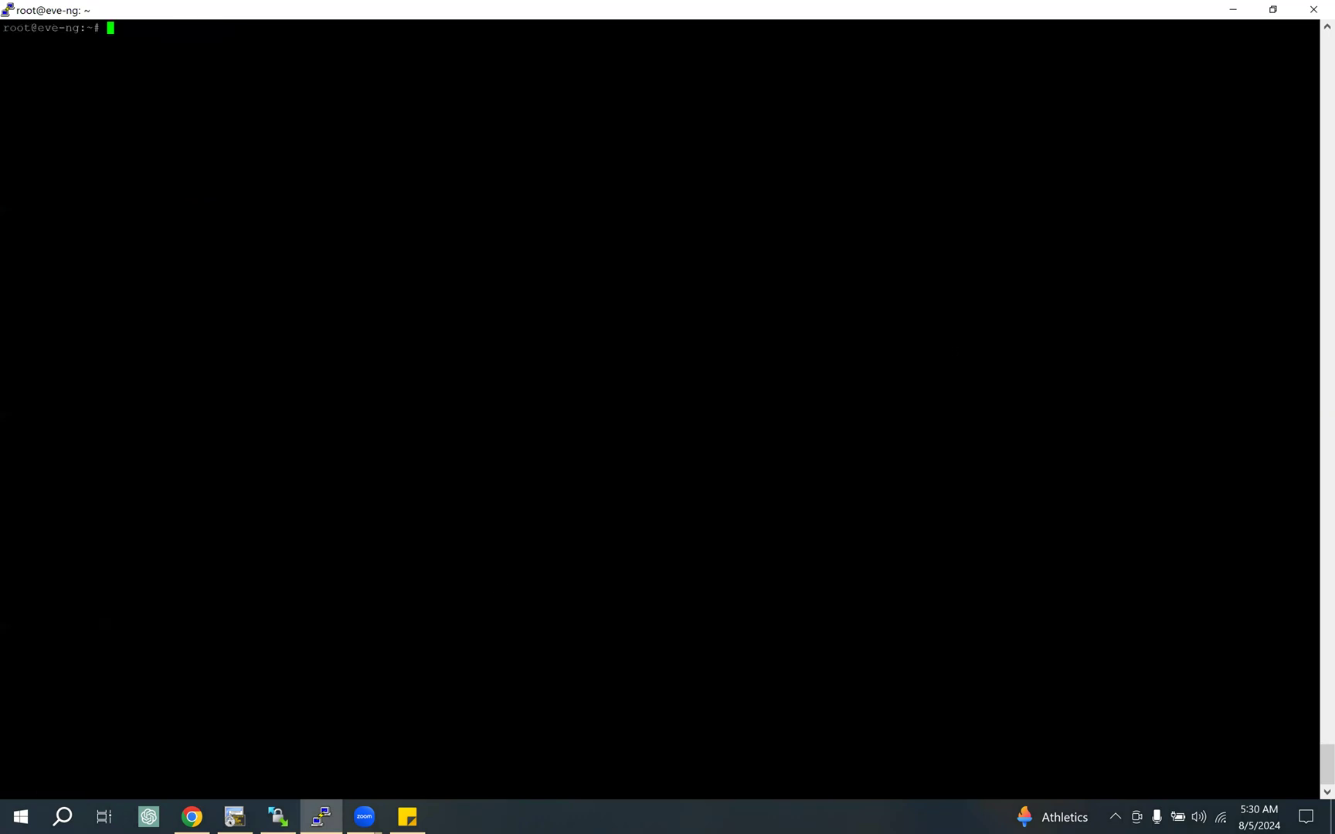
click(1273, 9)
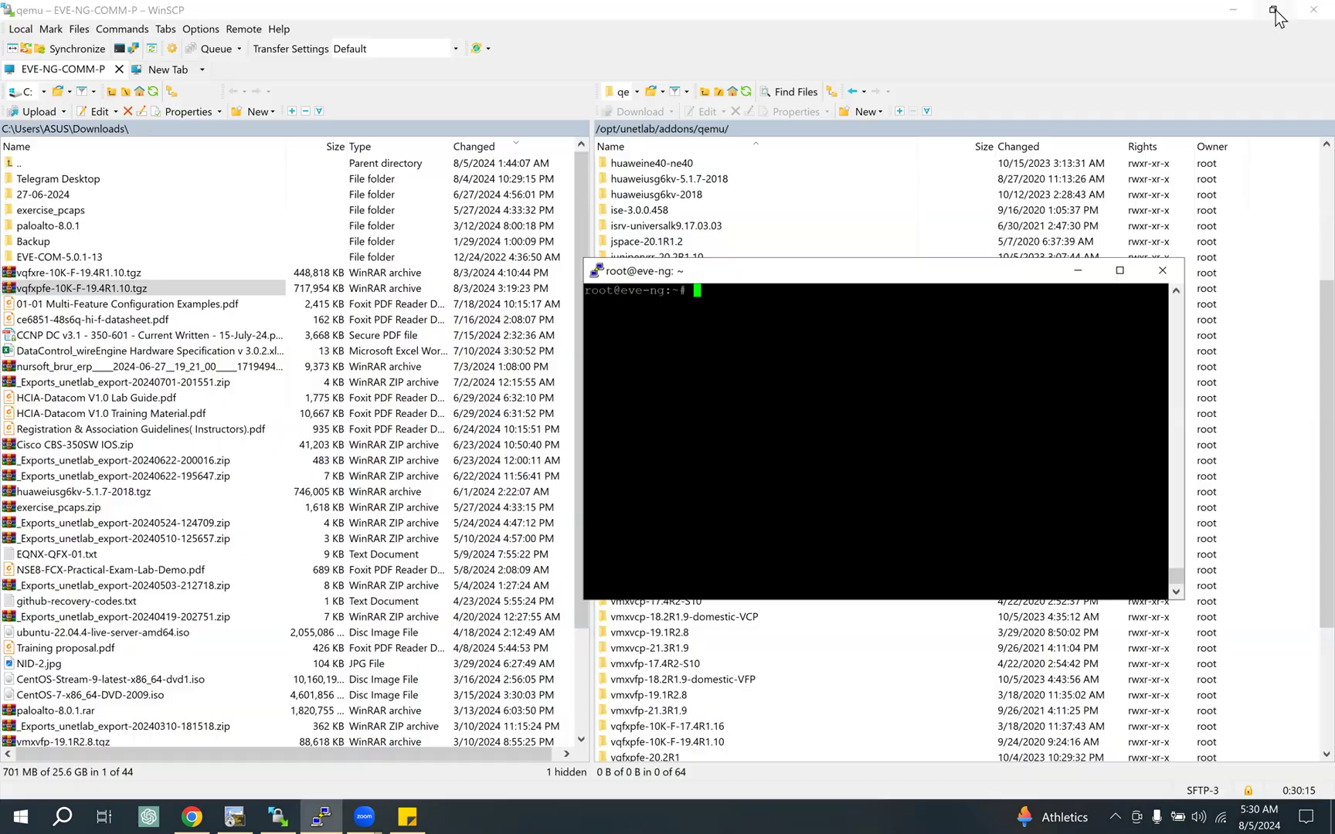
click(1101, 299)
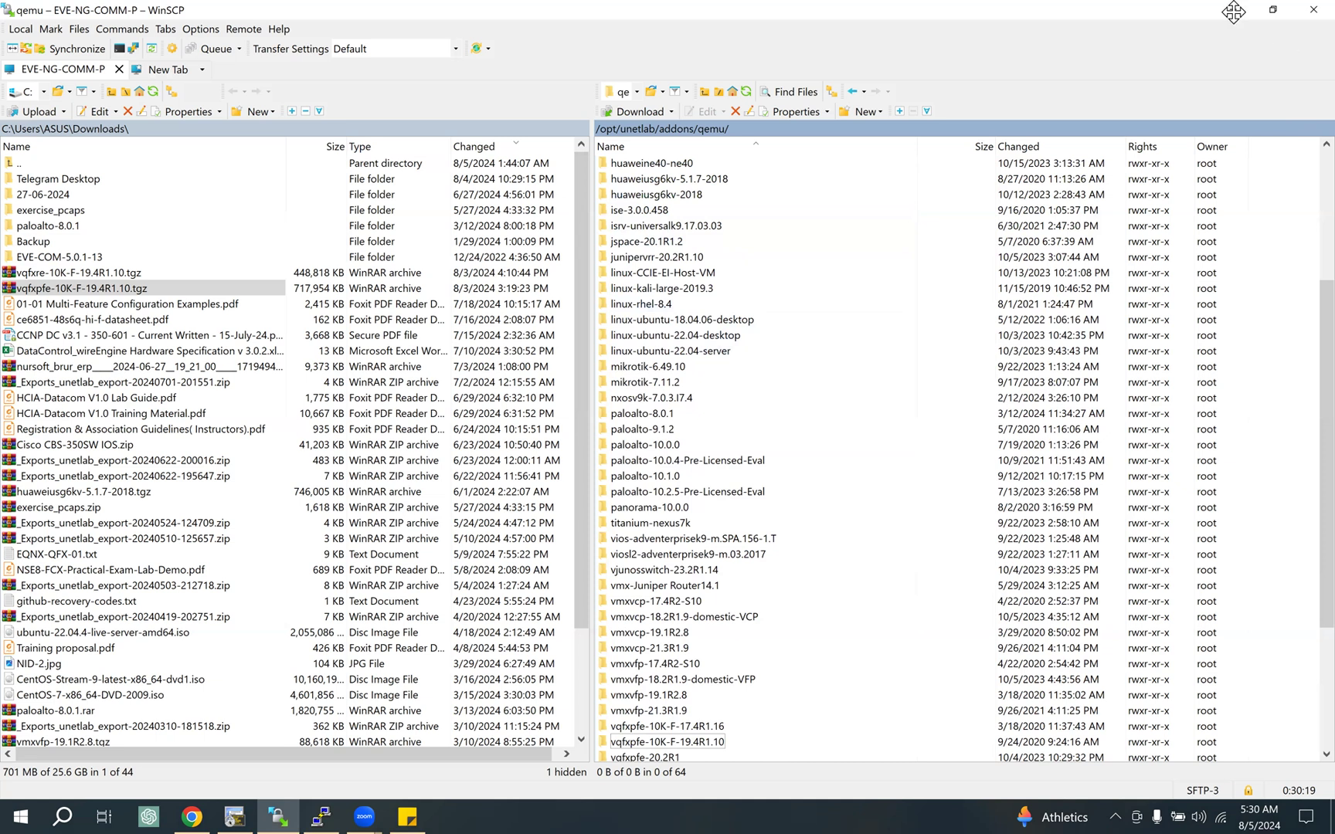
Step: Go to the EVE-NG Juniper vQFX guide in the browser and review Steps 4 to 7, down to the readiness check
key(alt+Tab)
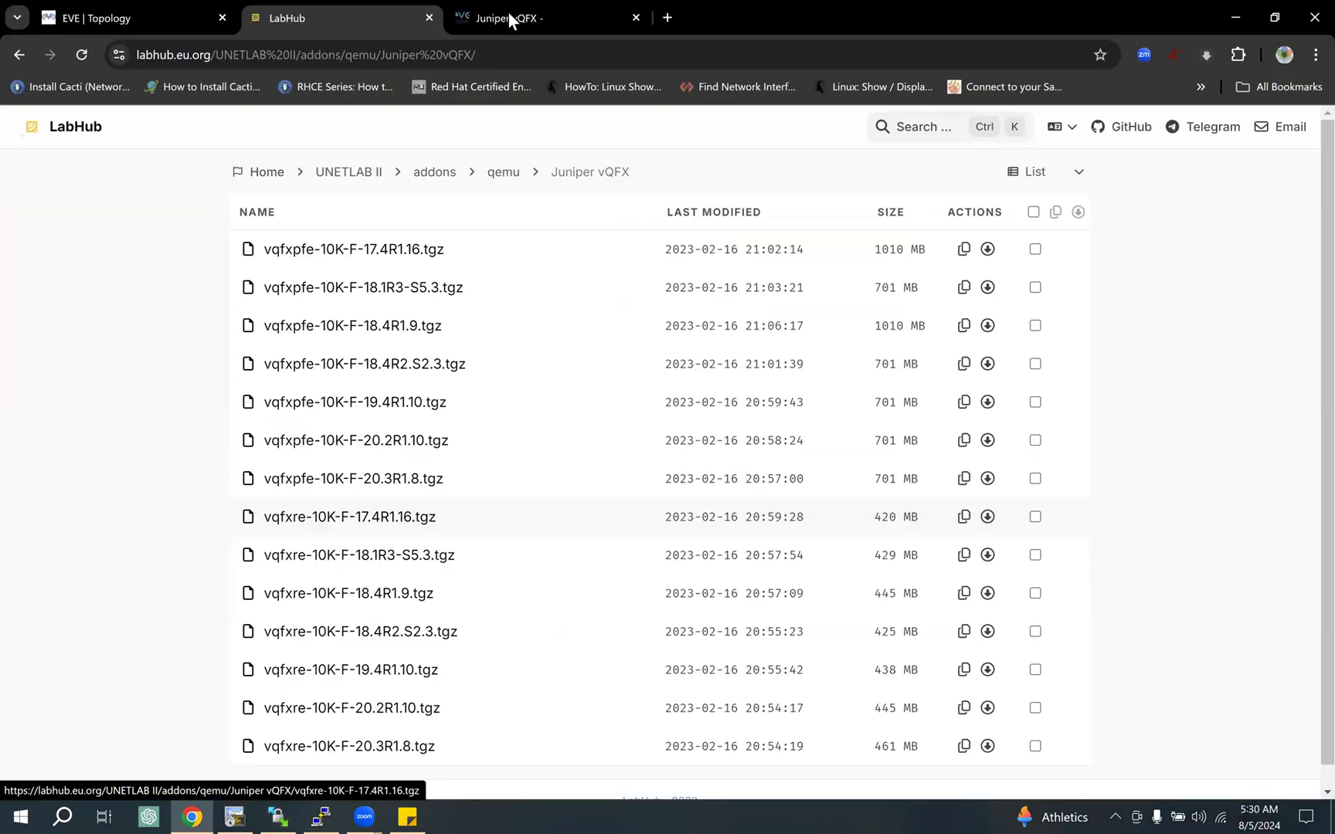
key(ctrl+Tab)
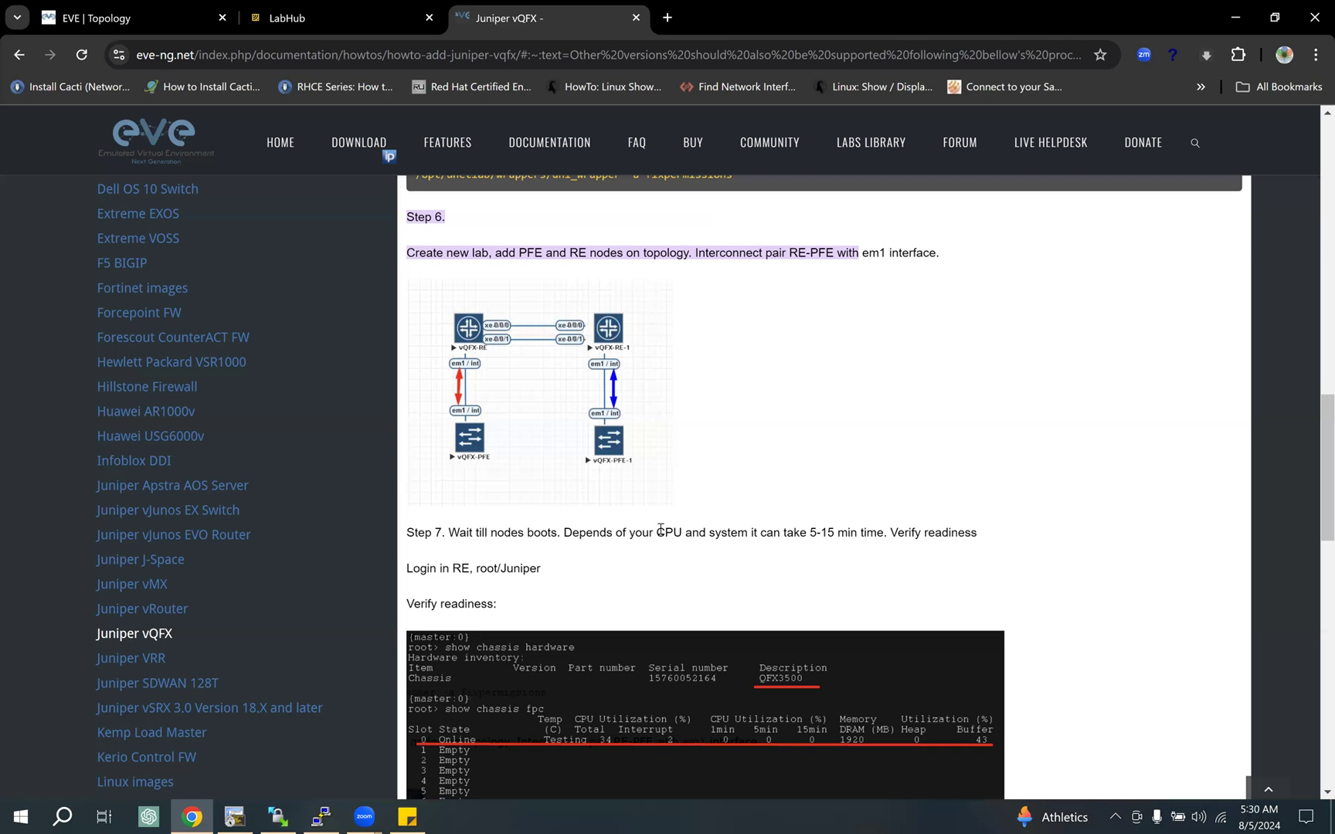
scroll(661, 526, up, 4)
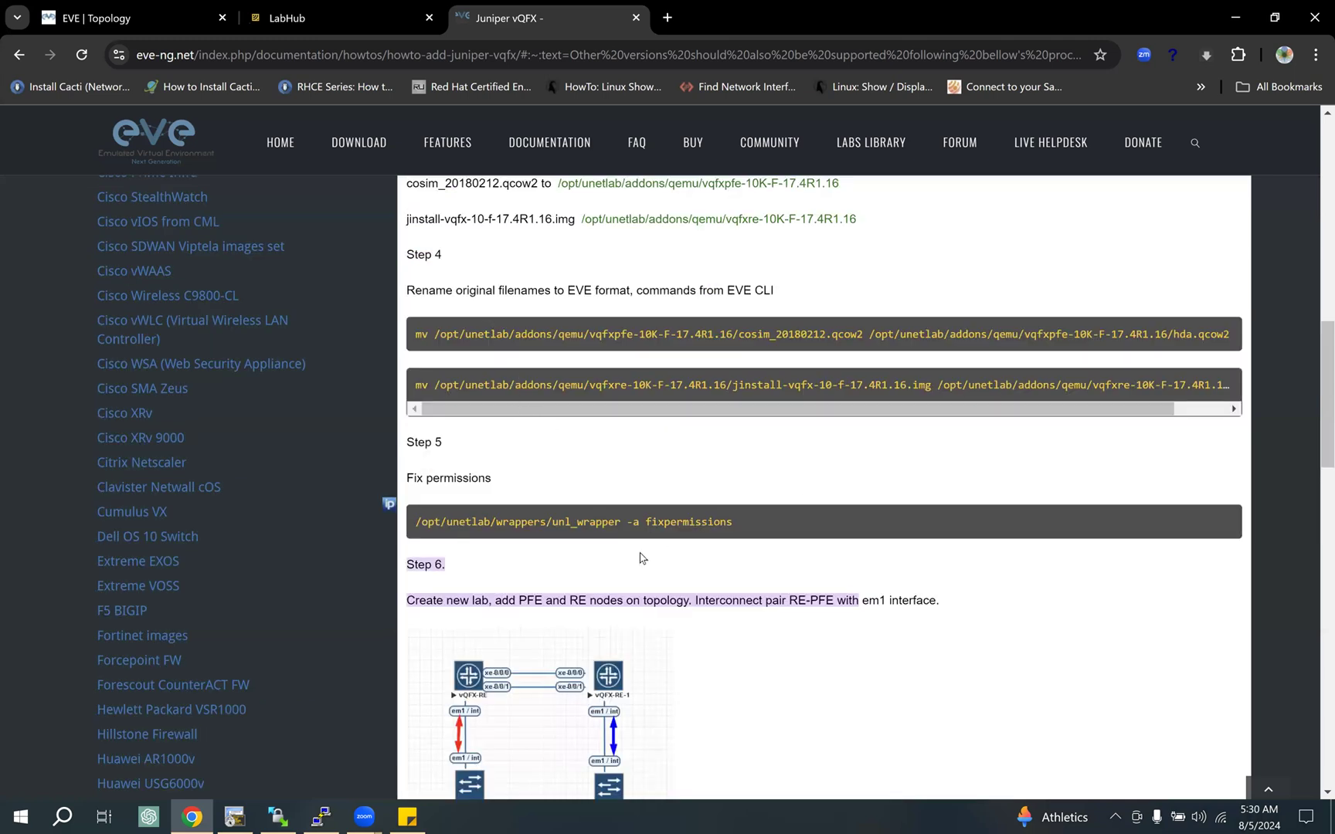
scroll(638, 550, down, 1)
scroll(642, 541, down, 3)
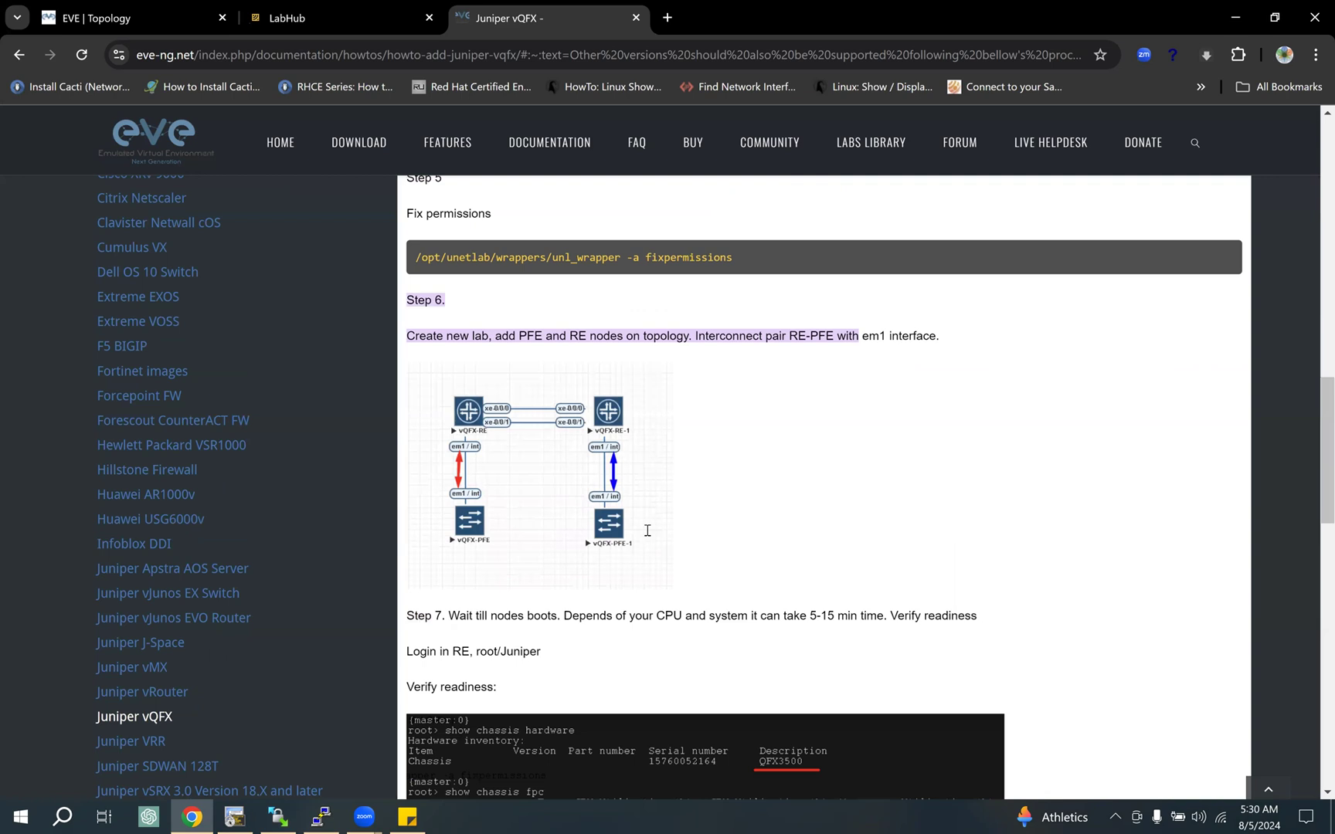
scroll(709, 545, down, 1)
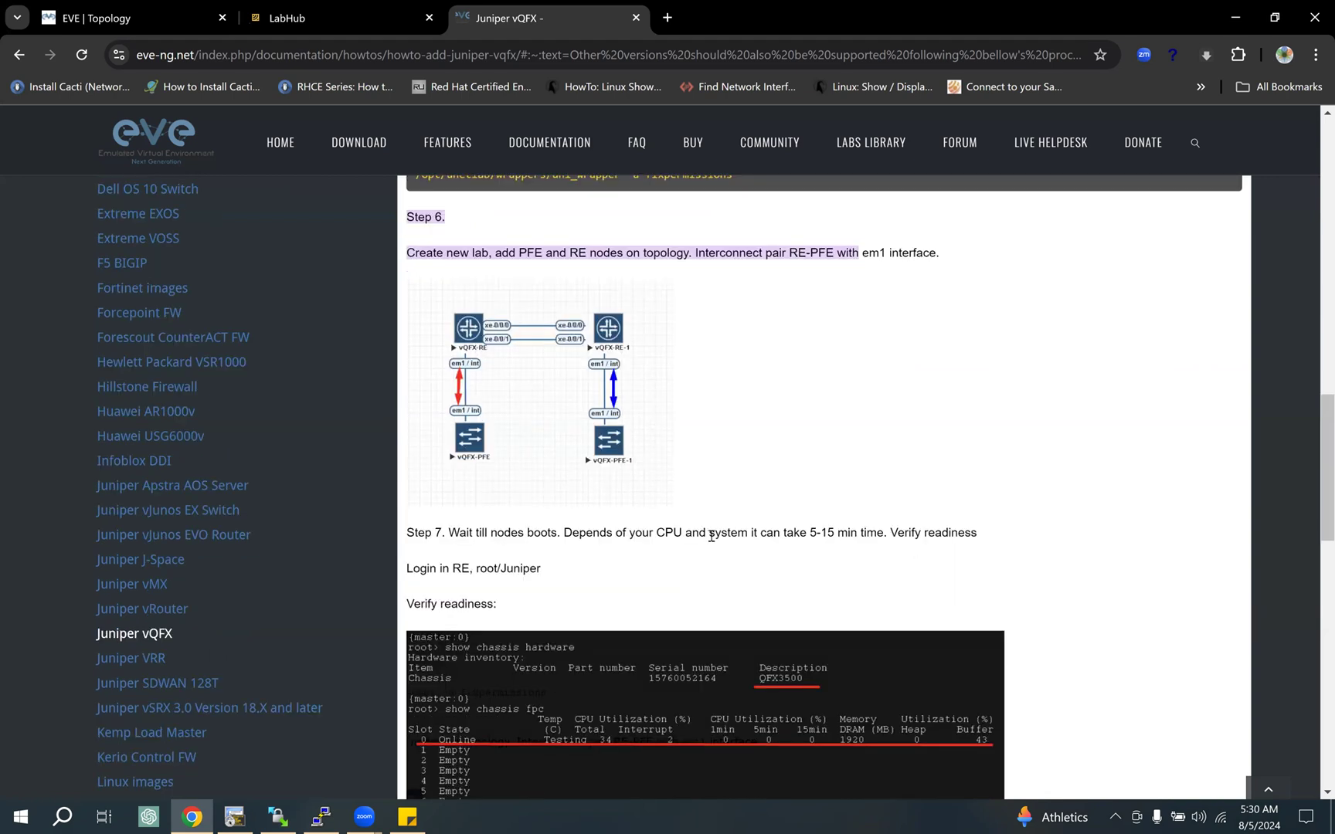
scroll(710, 536, down, 3)
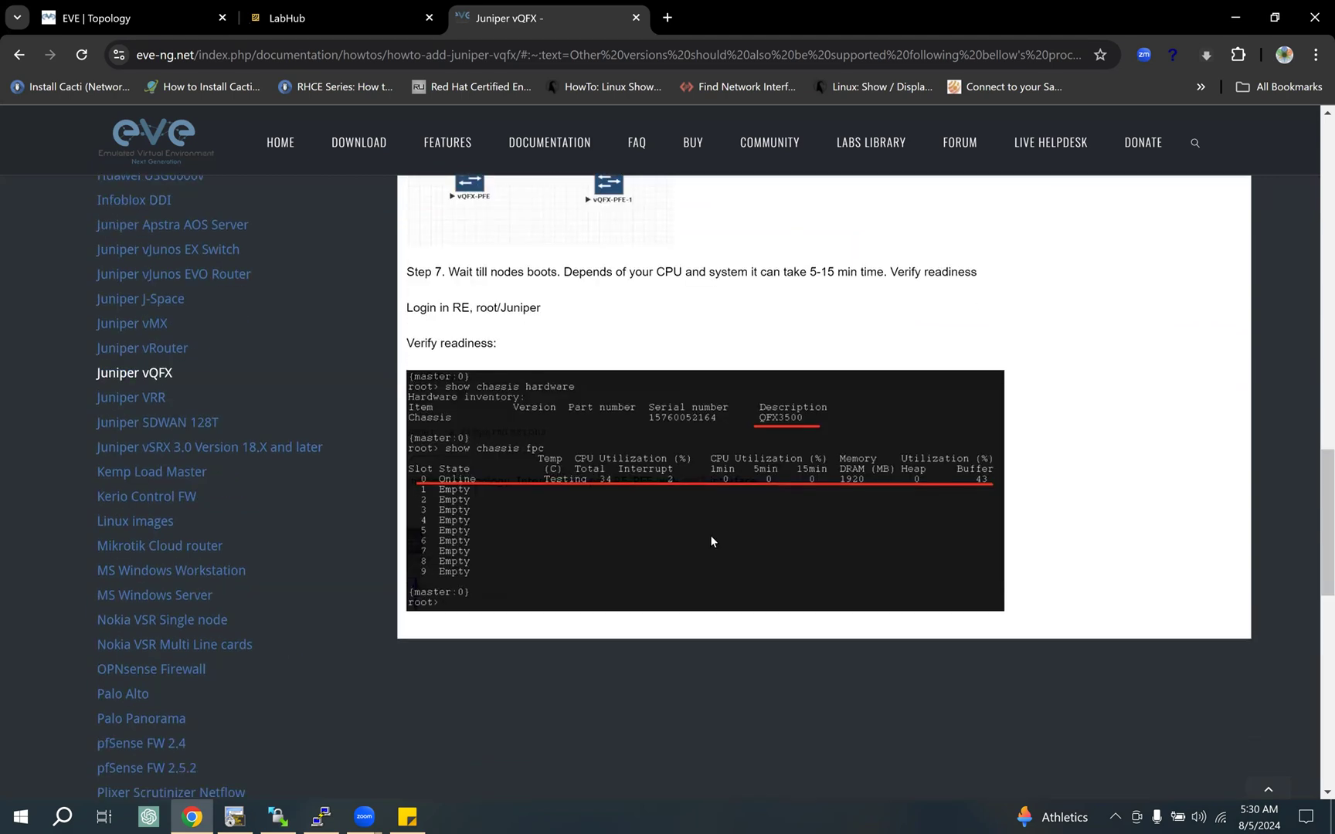
Step: Highlight the Step 5 fixpermissions command in the guide and look at the Step 6 diagram of em1-connected RE-PFE pairs
scroll(710, 536, up, 3)
scroll(710, 541, up, 4)
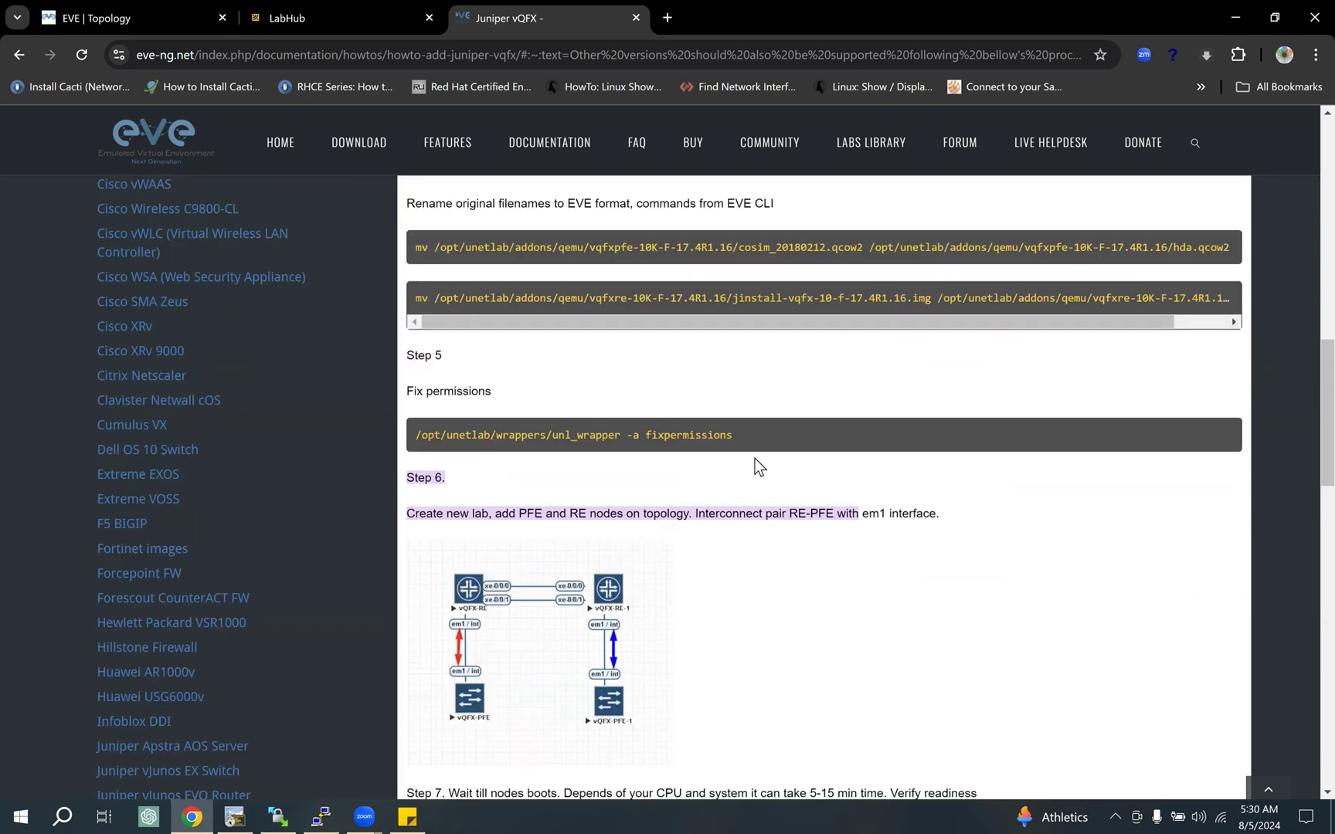
drag(735, 434, 602, 436)
drag(398, 445, 418, 437)
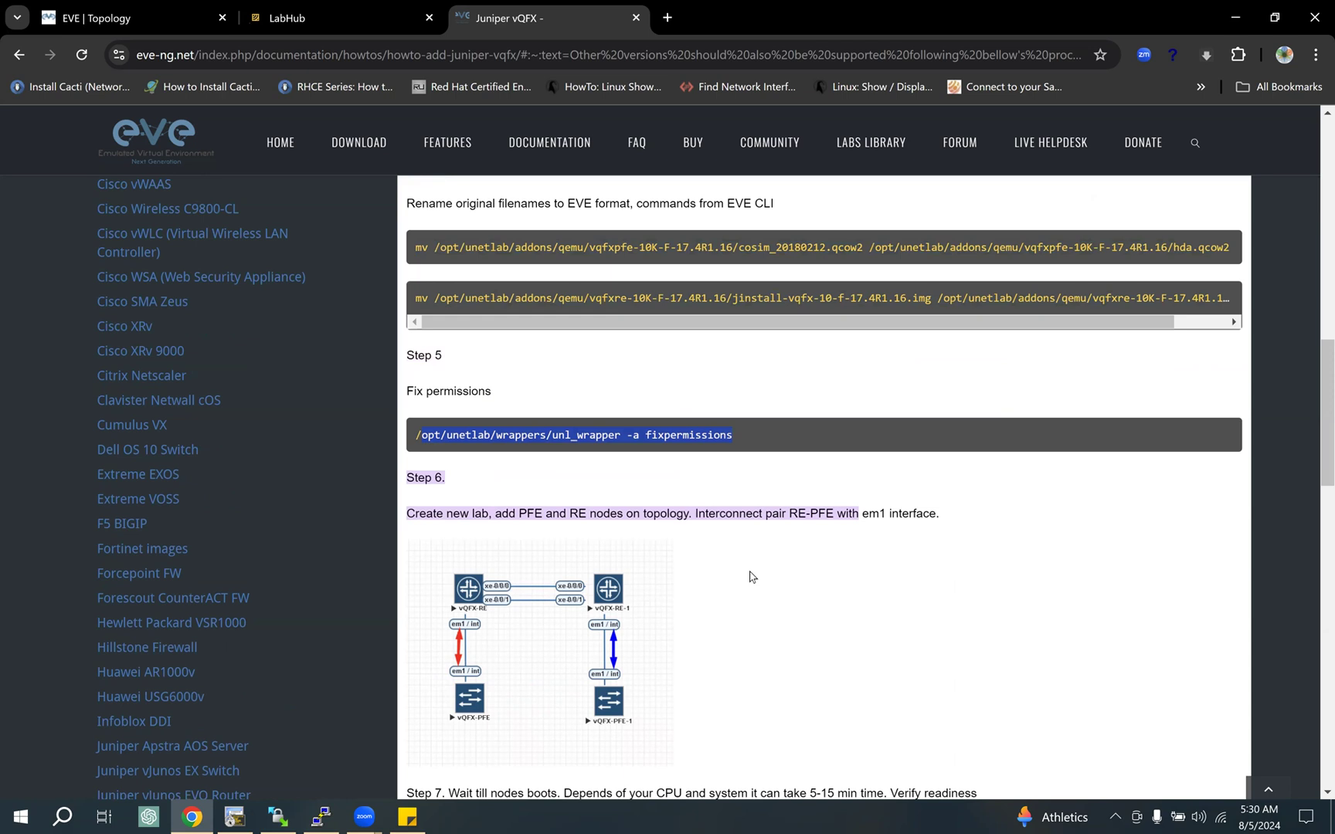
scroll(750, 577, down, 3)
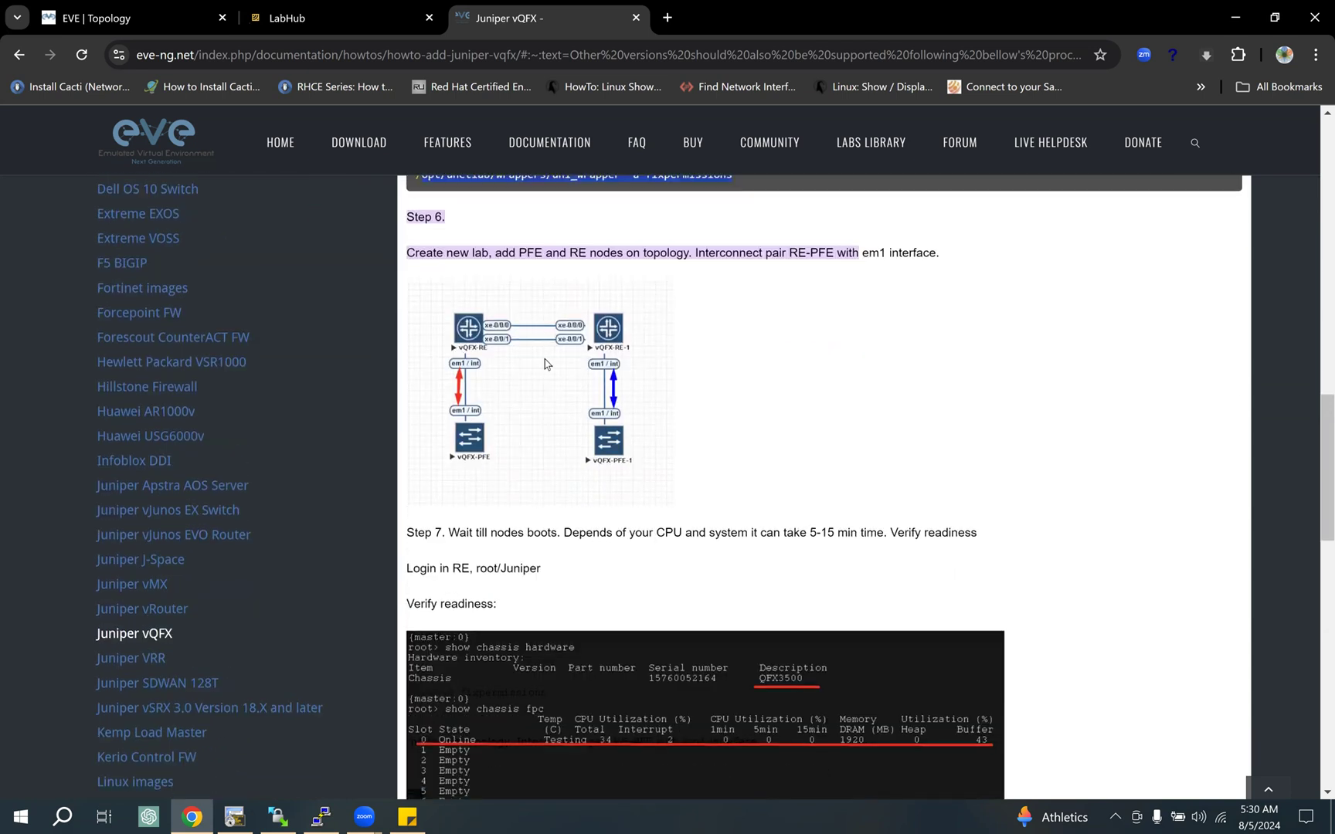
Step: Return to the EVE topology, start adding a Juniper vQFX PFE node and choose the vqfxpfe-10K-F-19.4R1.10 image
click(145, 17)
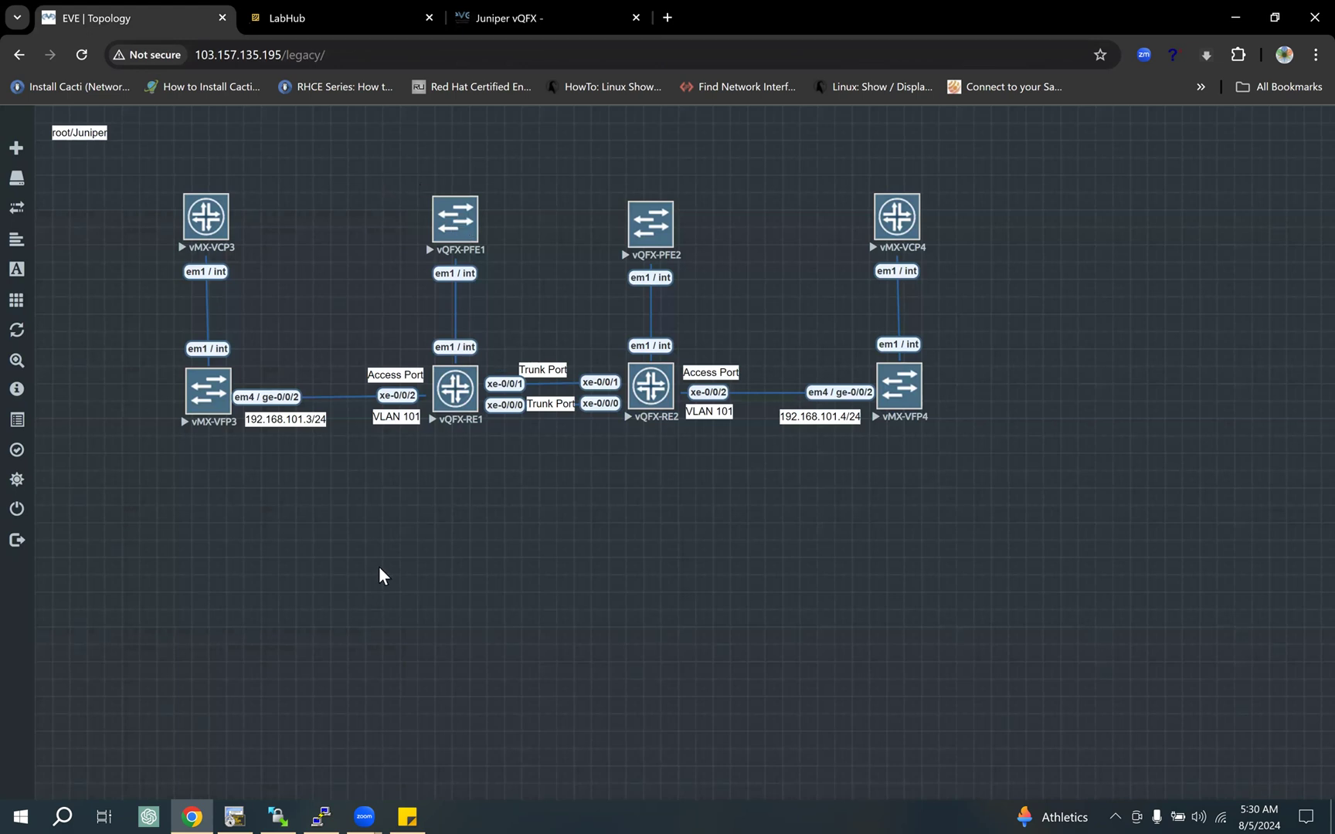
right_click(458, 620)
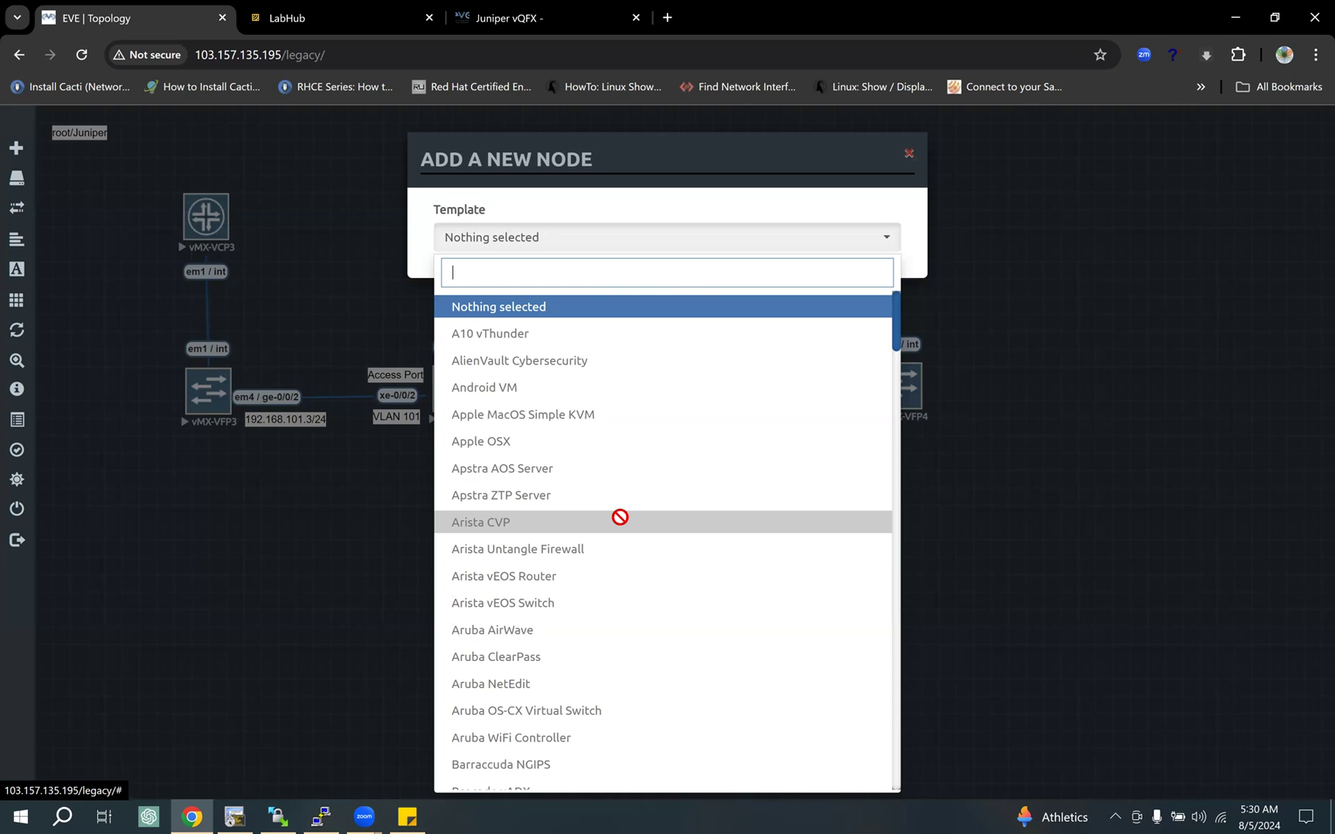
text(q)
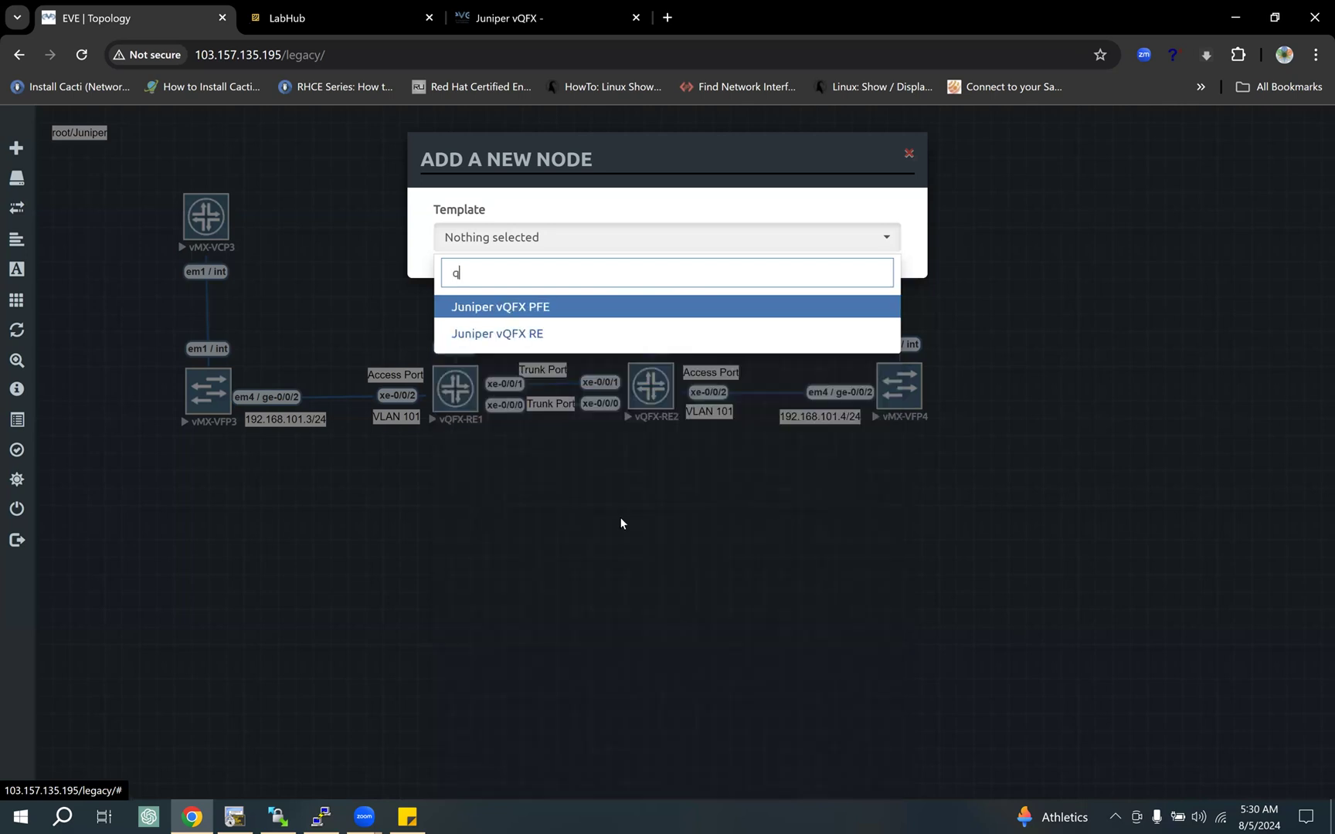
click(557, 310)
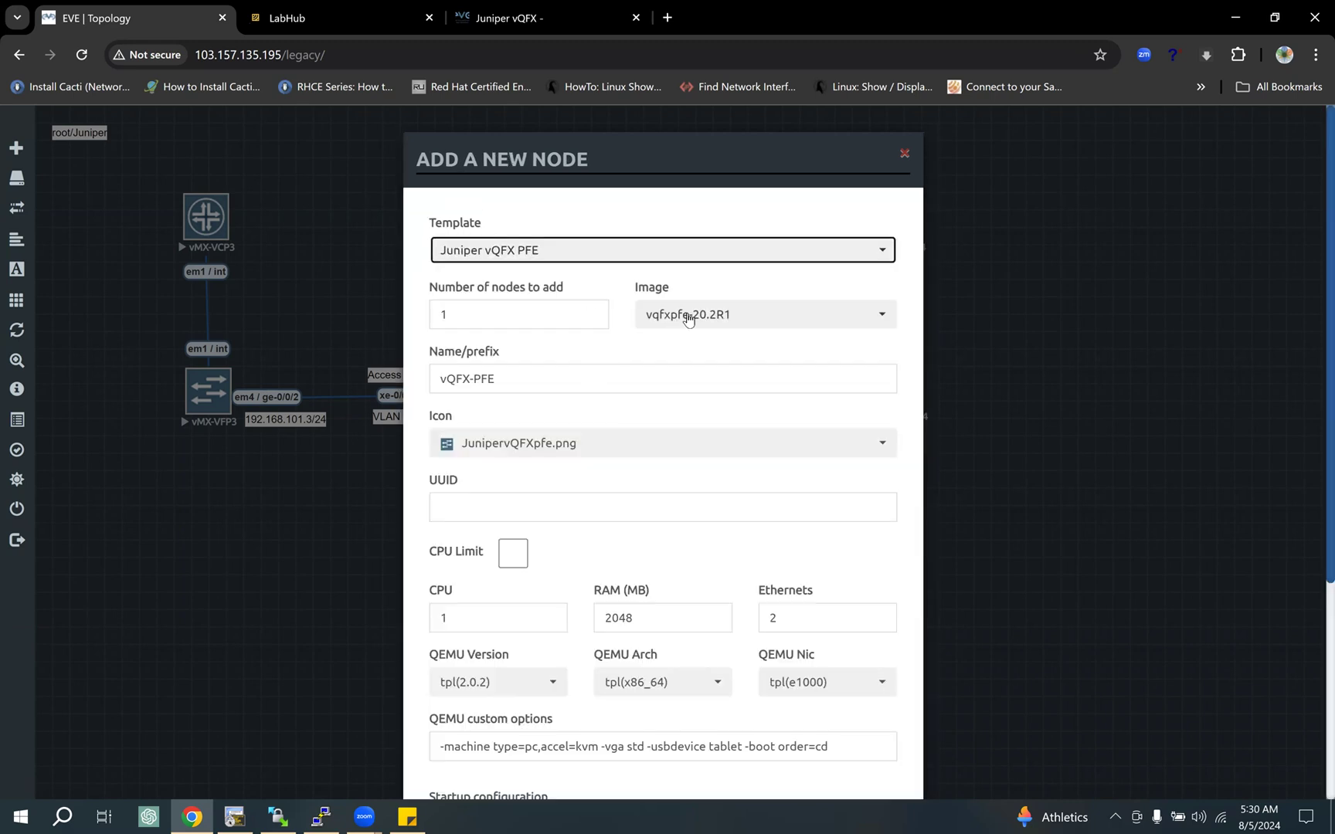
click(721, 319)
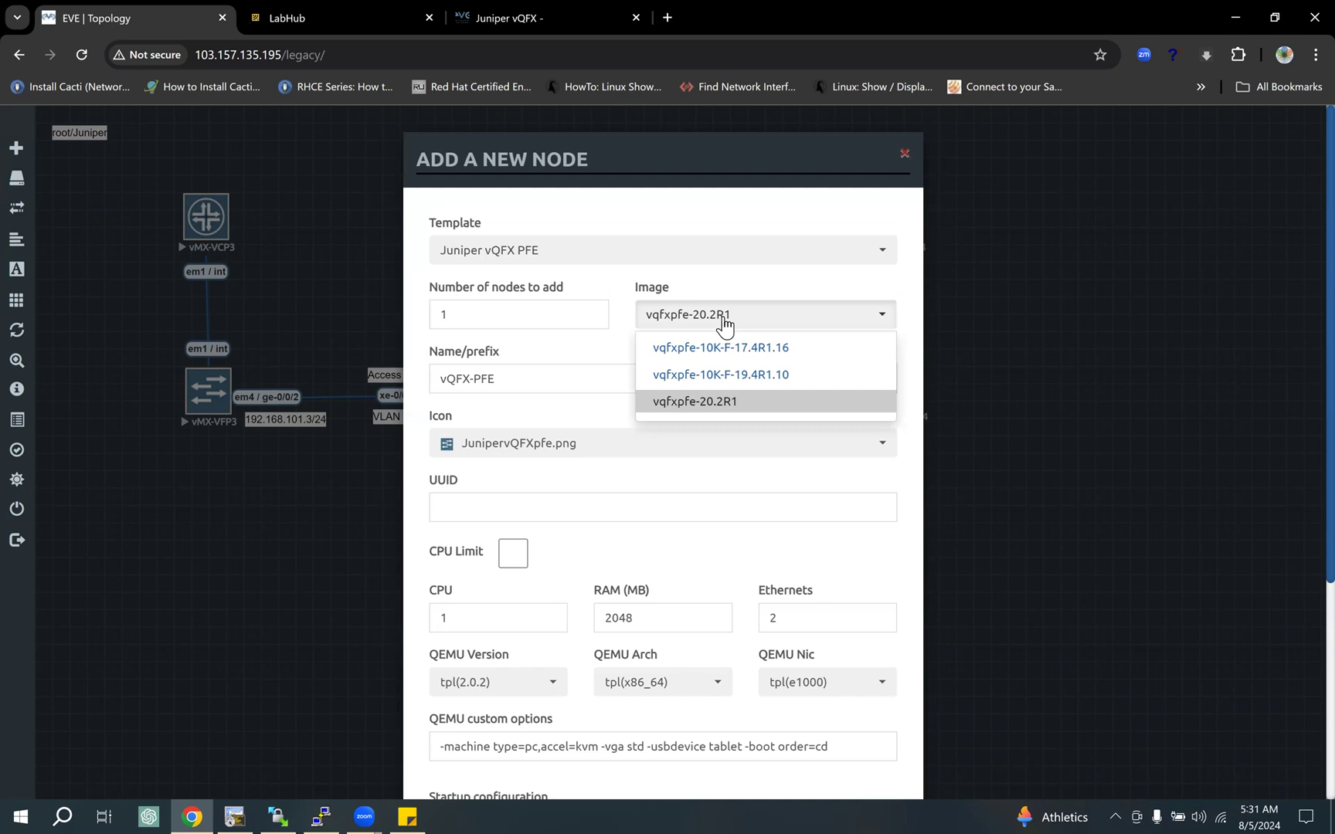
click(772, 379)
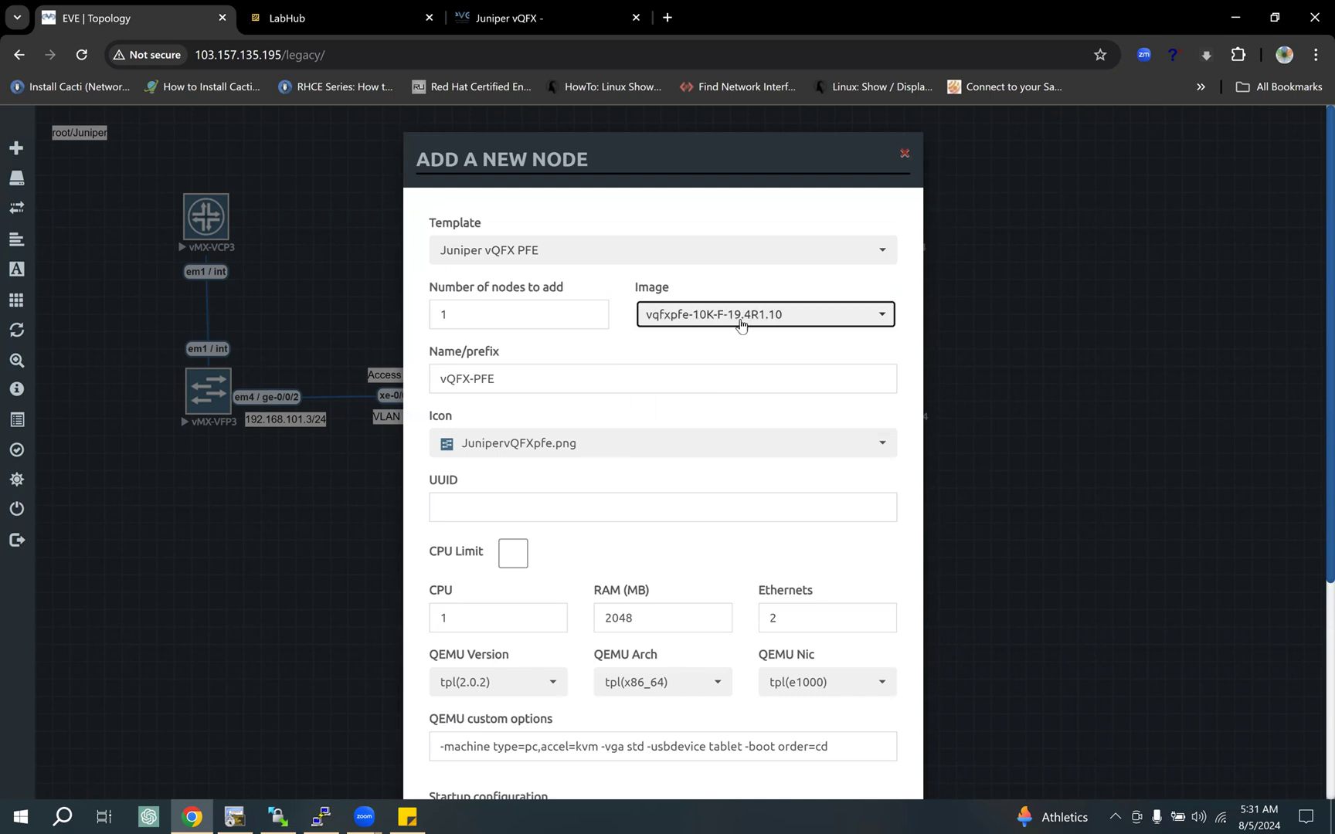
Step: Review the PFE node's count, CPU, RAM and Ethernet defaults and close the form without adding the node
click(471, 313)
drag(471, 314, 381, 313)
click(691, 358)
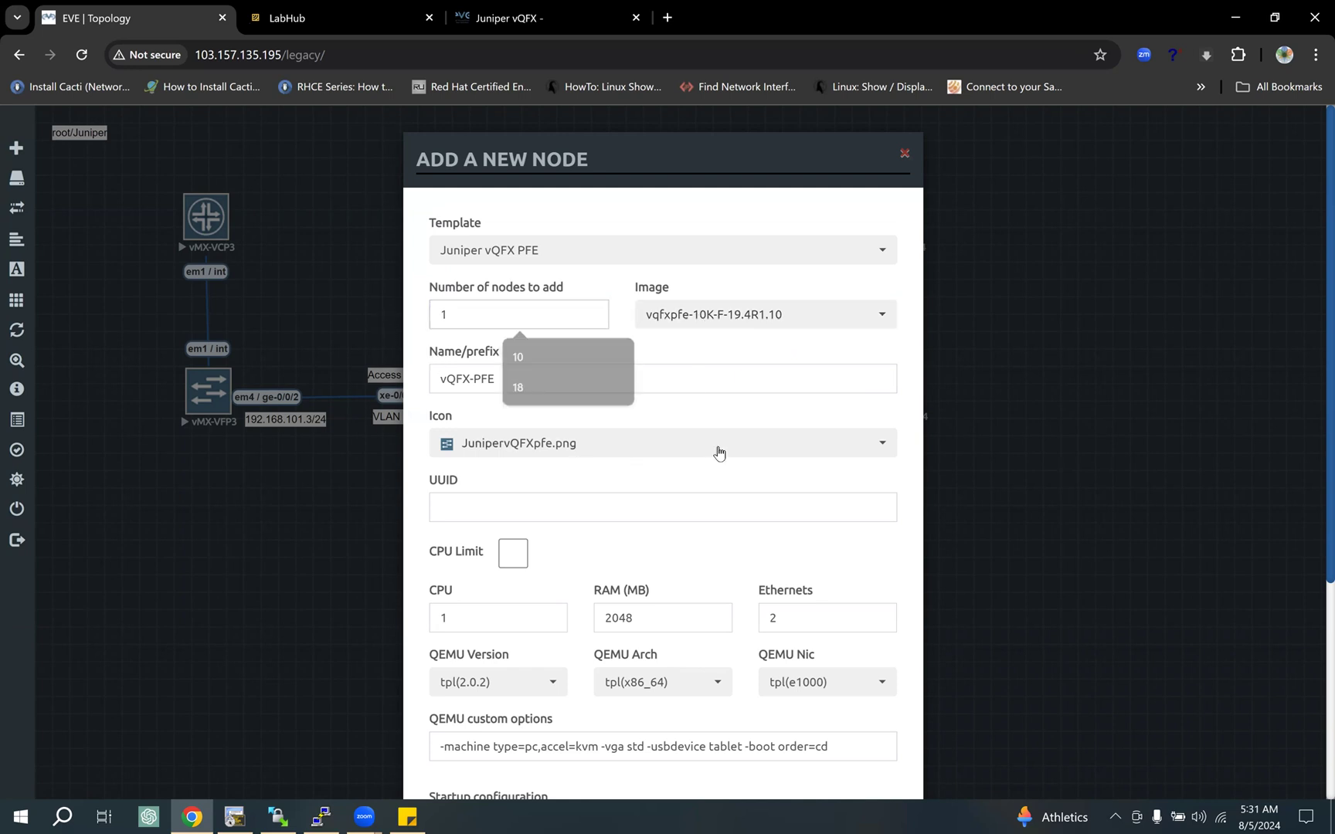
scroll(725, 484, down, 1)
scroll(634, 492, down, 1)
drag(643, 438, 567, 444)
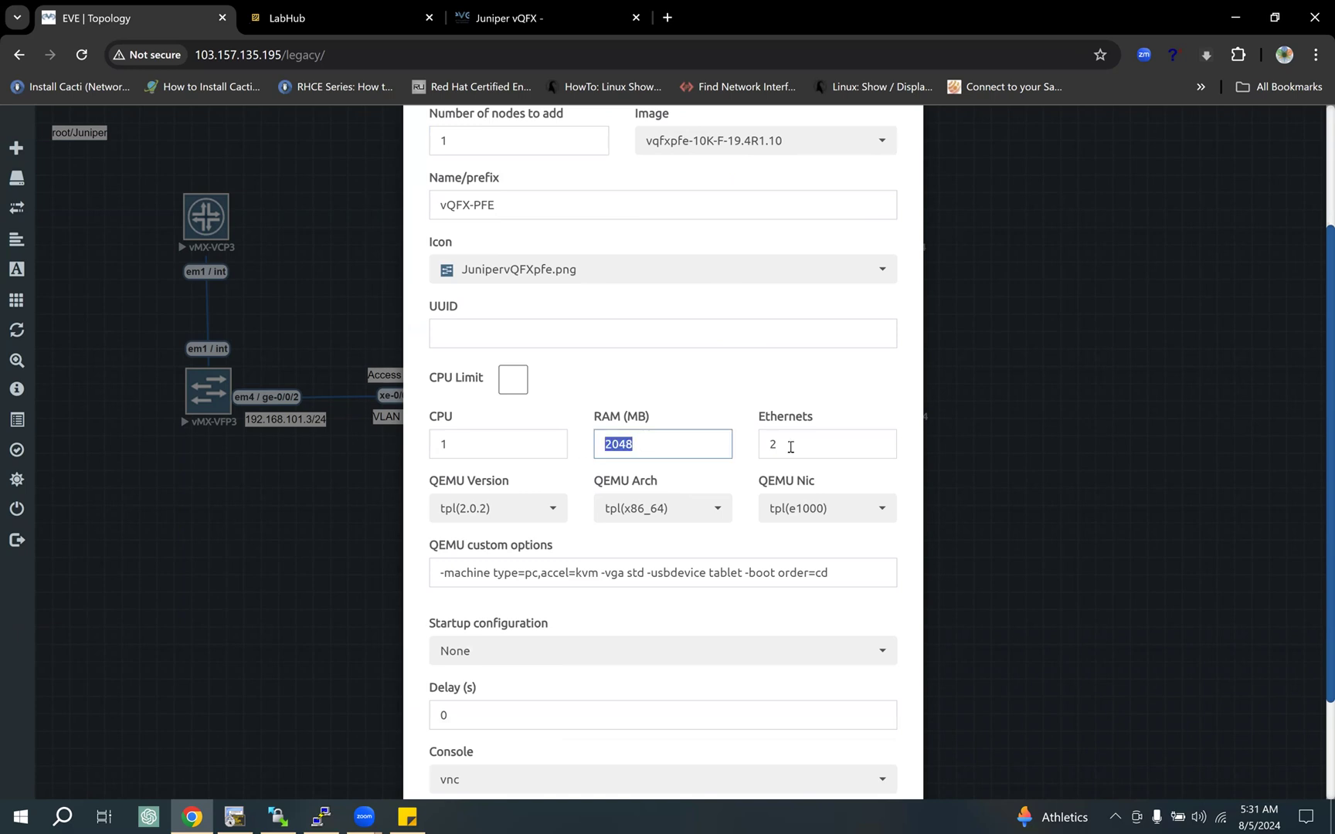
key(Tab)
key(shift+Tab)
key(Tab)
key(shift+Tab)
key(shift+Tab)
scroll(559, 517, up, 1)
scroll(552, 494, up, 1)
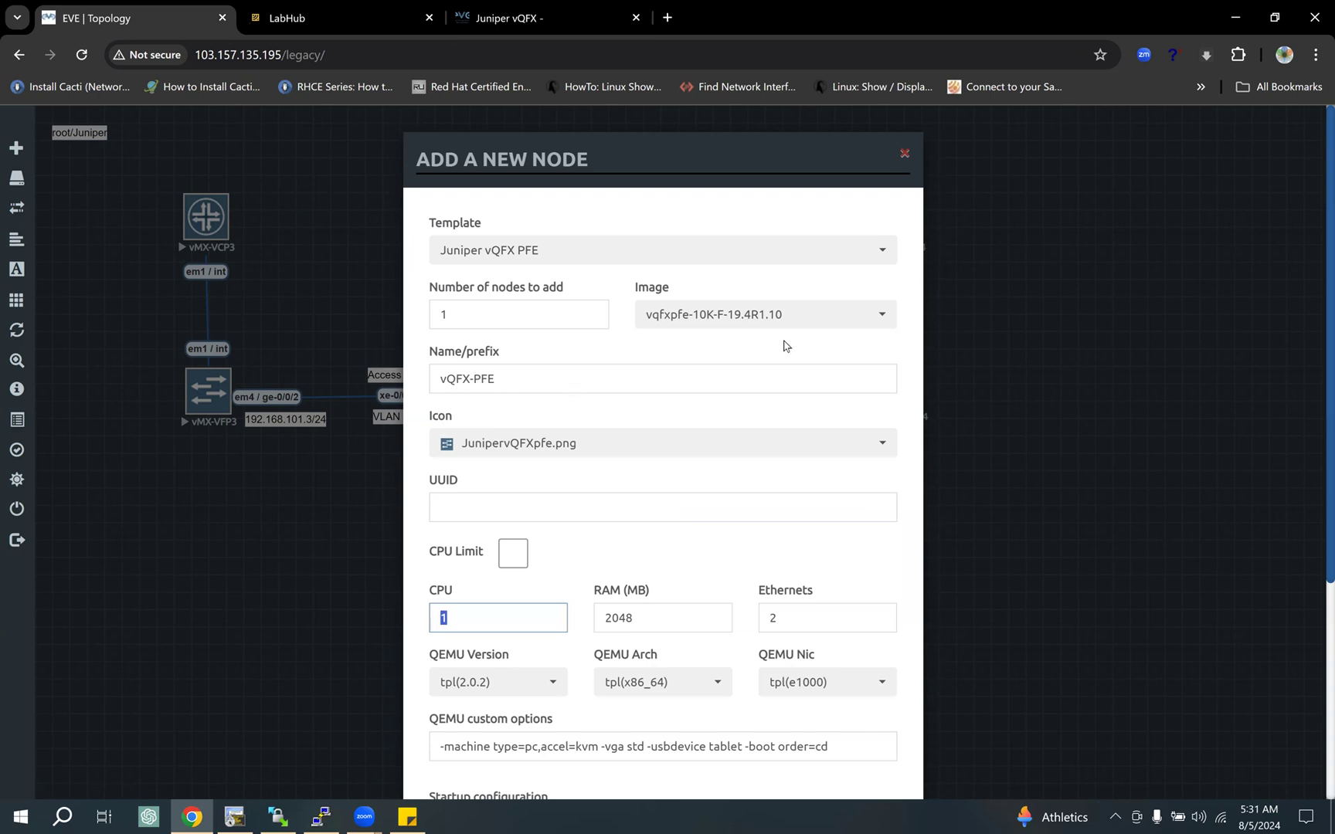
click(902, 159)
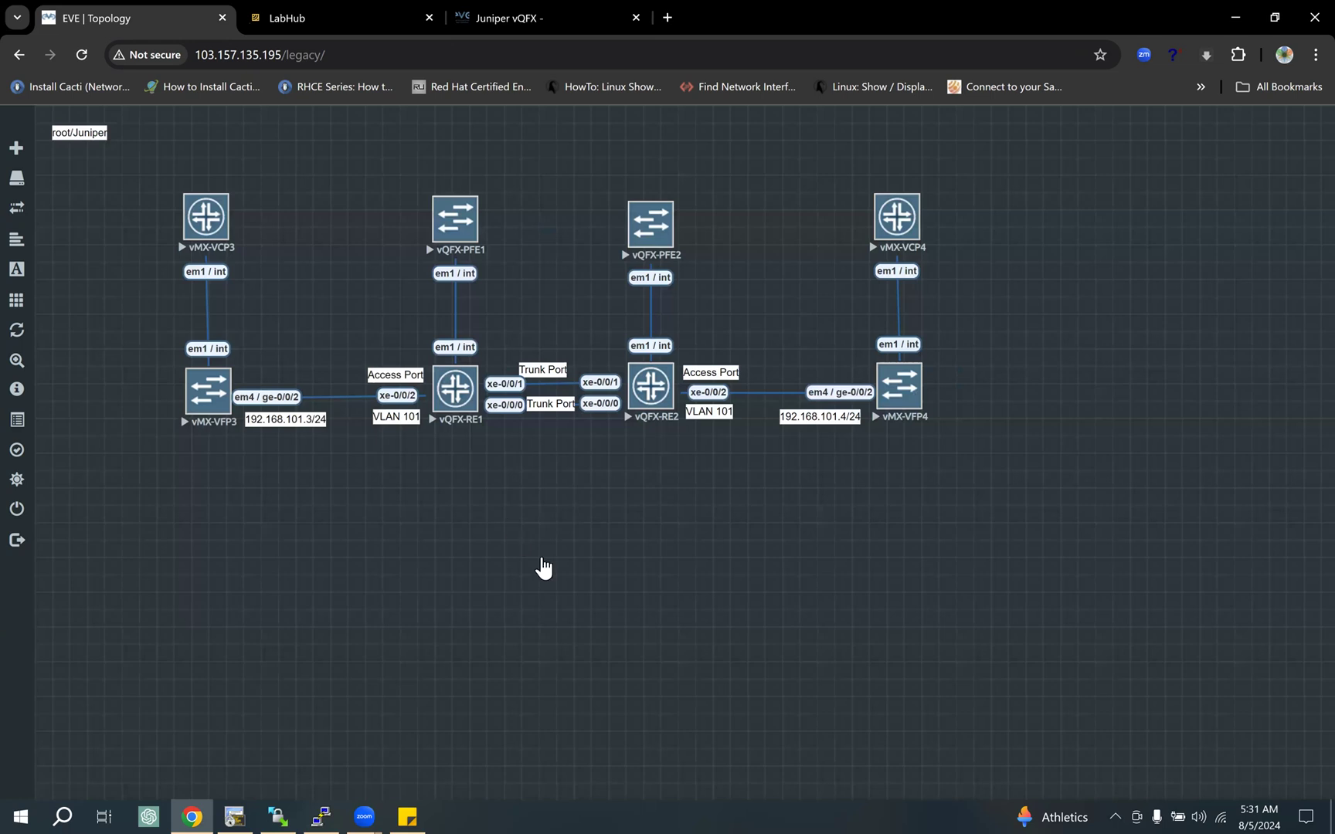
Step: Start adding a Juniper vQFX RE node and choose the vqfxre-10K-F-19.4R1.10 image
right_click(502, 510)
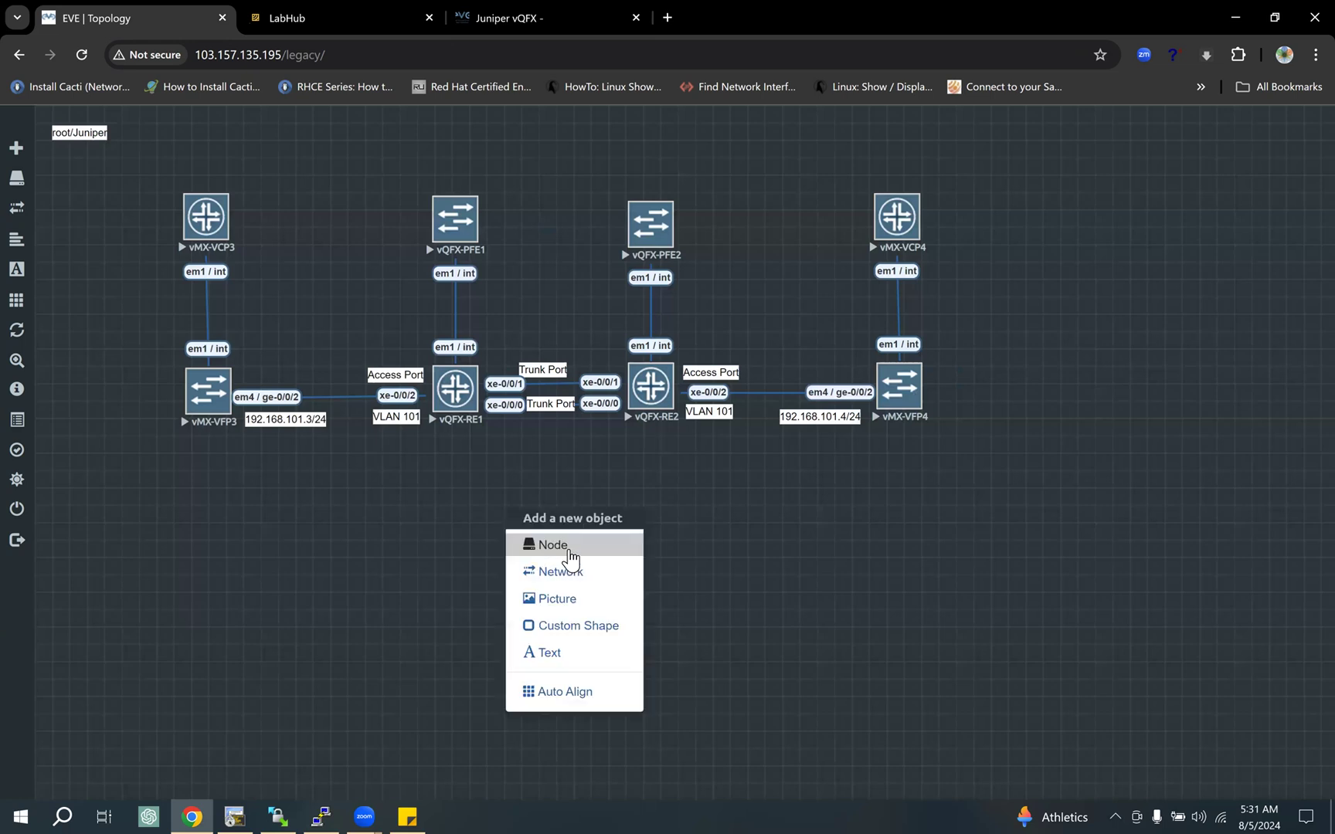
drag(569, 547, 620, 462)
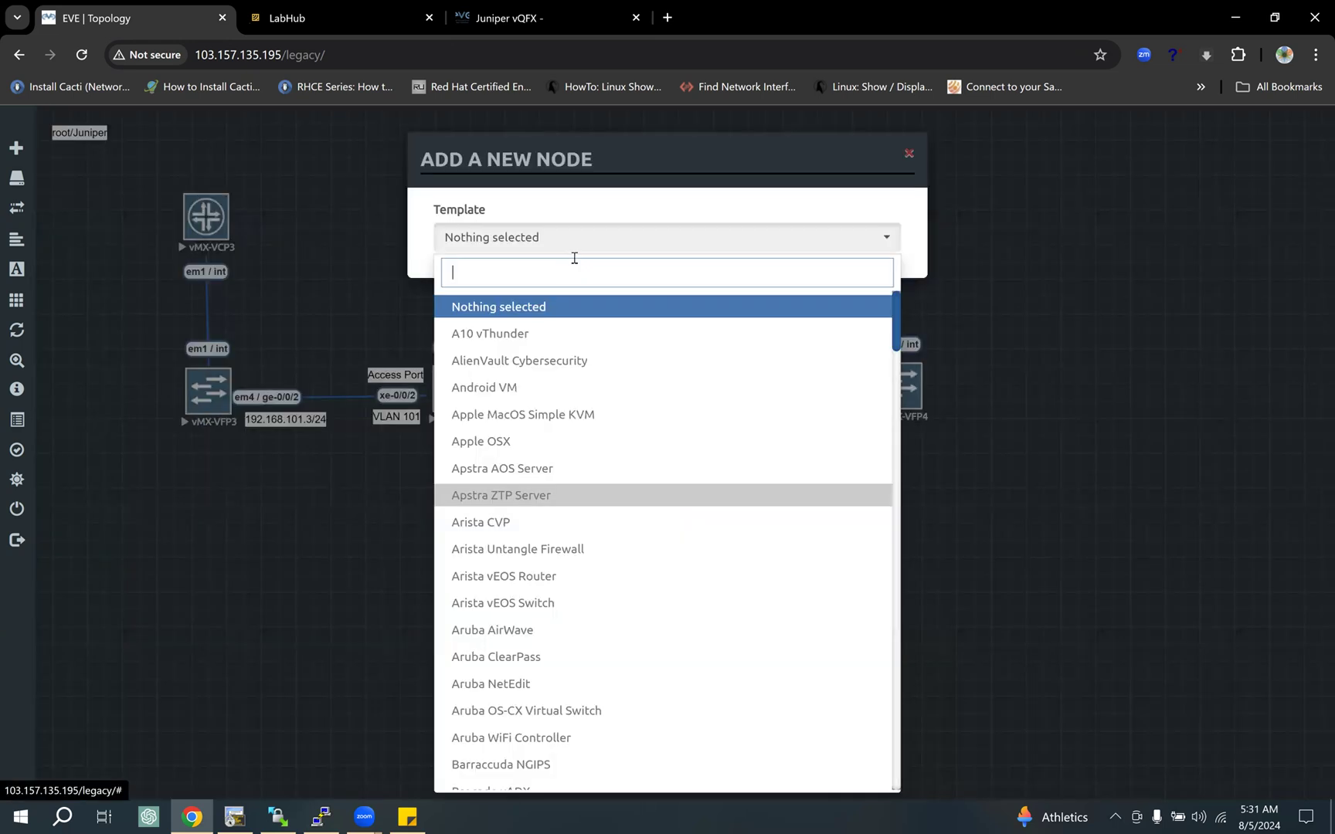
text(qf)
click(584, 334)
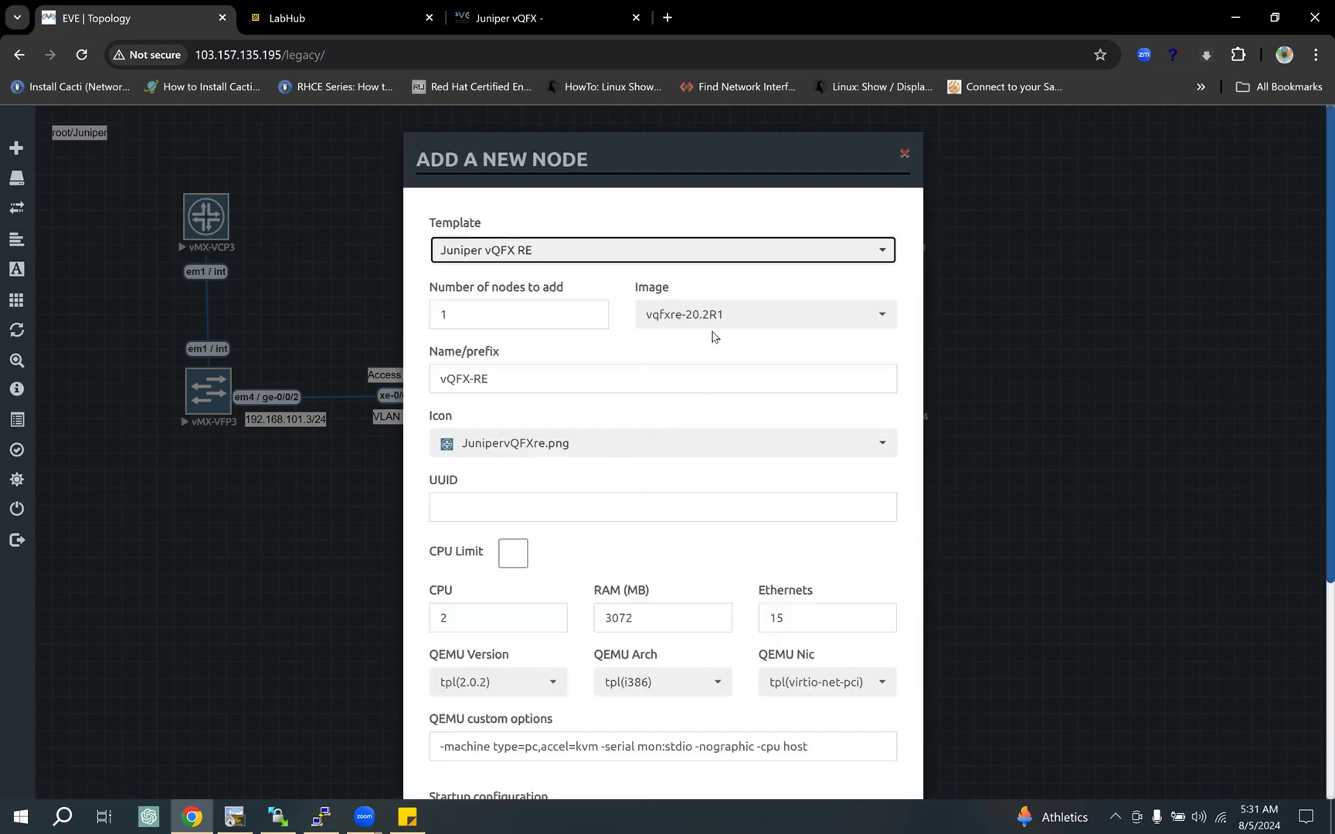
click(743, 313)
click(725, 375)
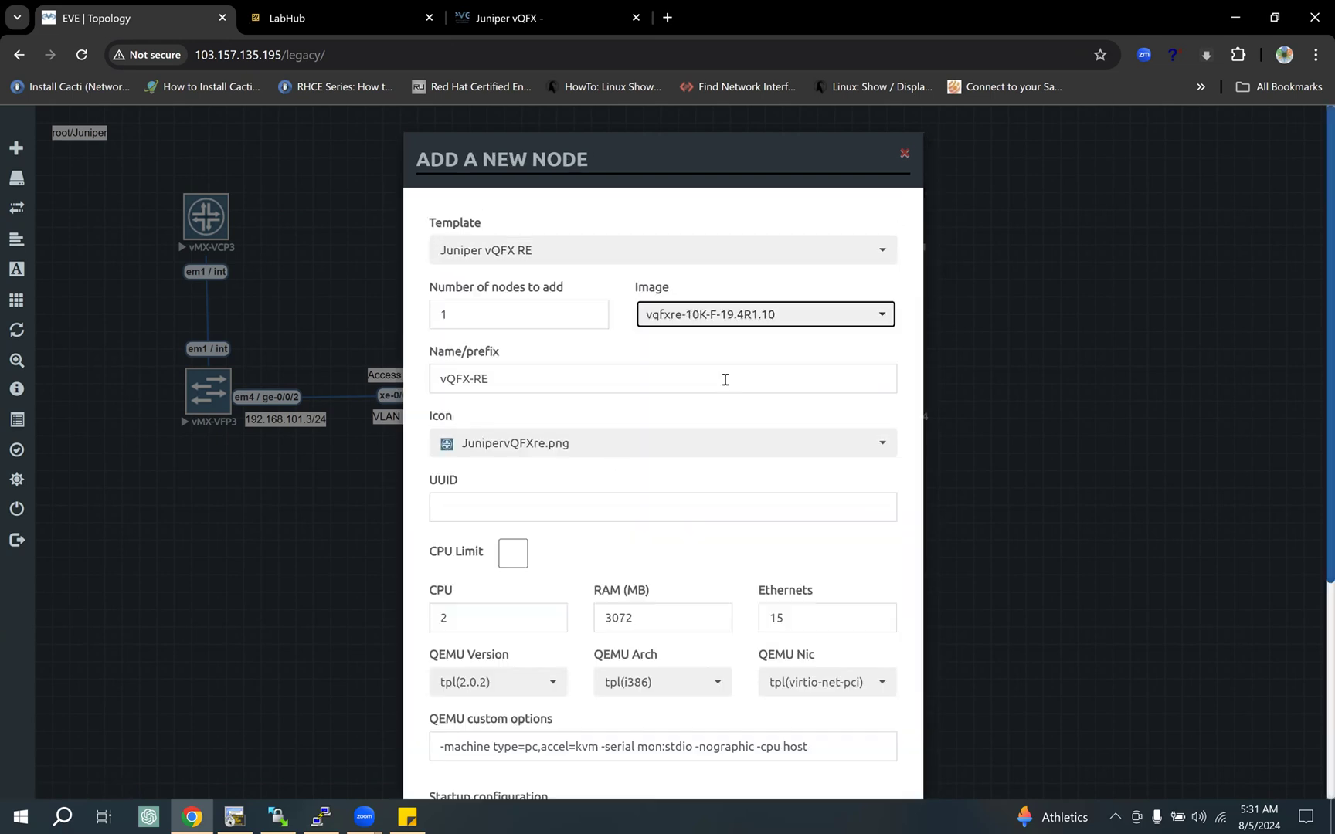
Step: Review the RE node's count, CPU, RAM and Ethernet defaults and cancel adding the node
double_click(468, 309)
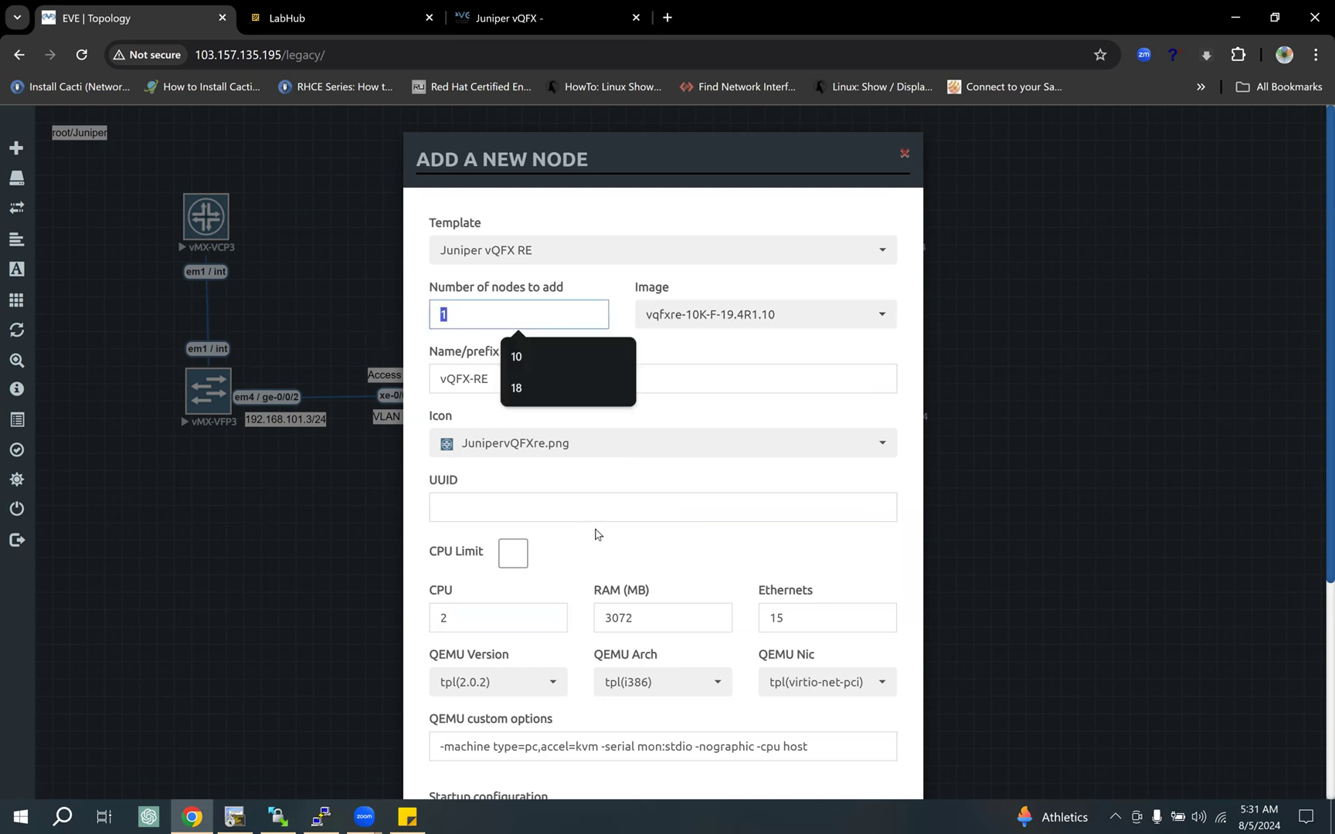
scroll(595, 535, down, 1)
double_click(629, 527)
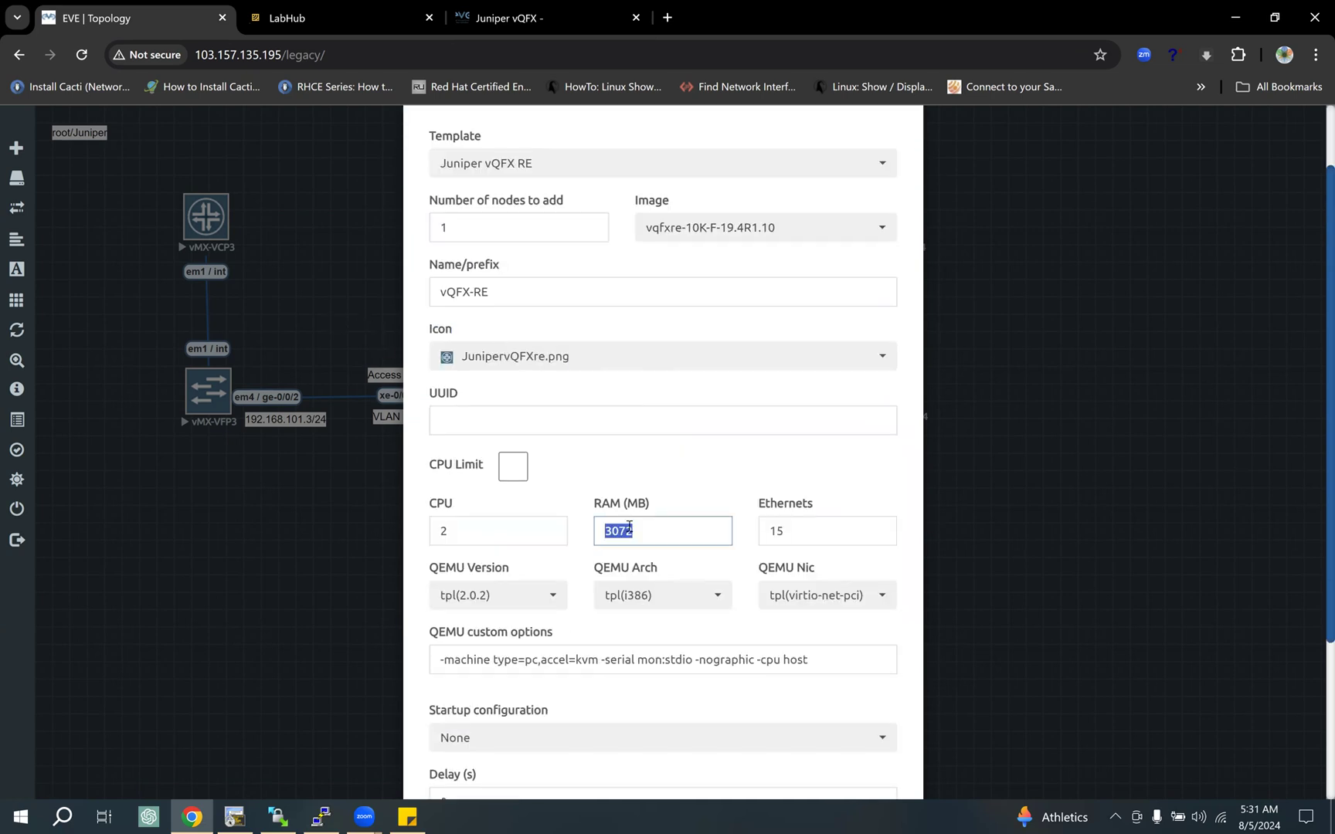
key(Tab)
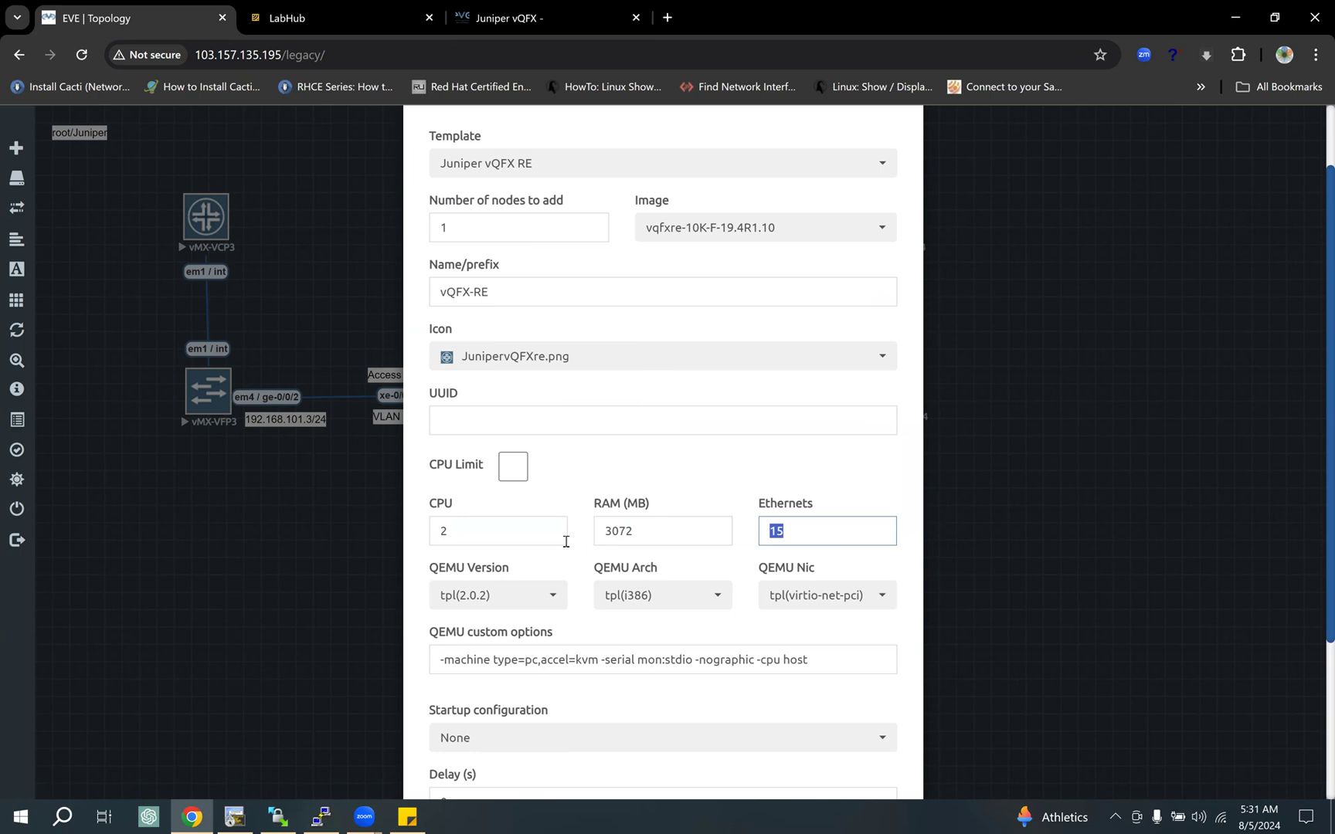
double_click(479, 534)
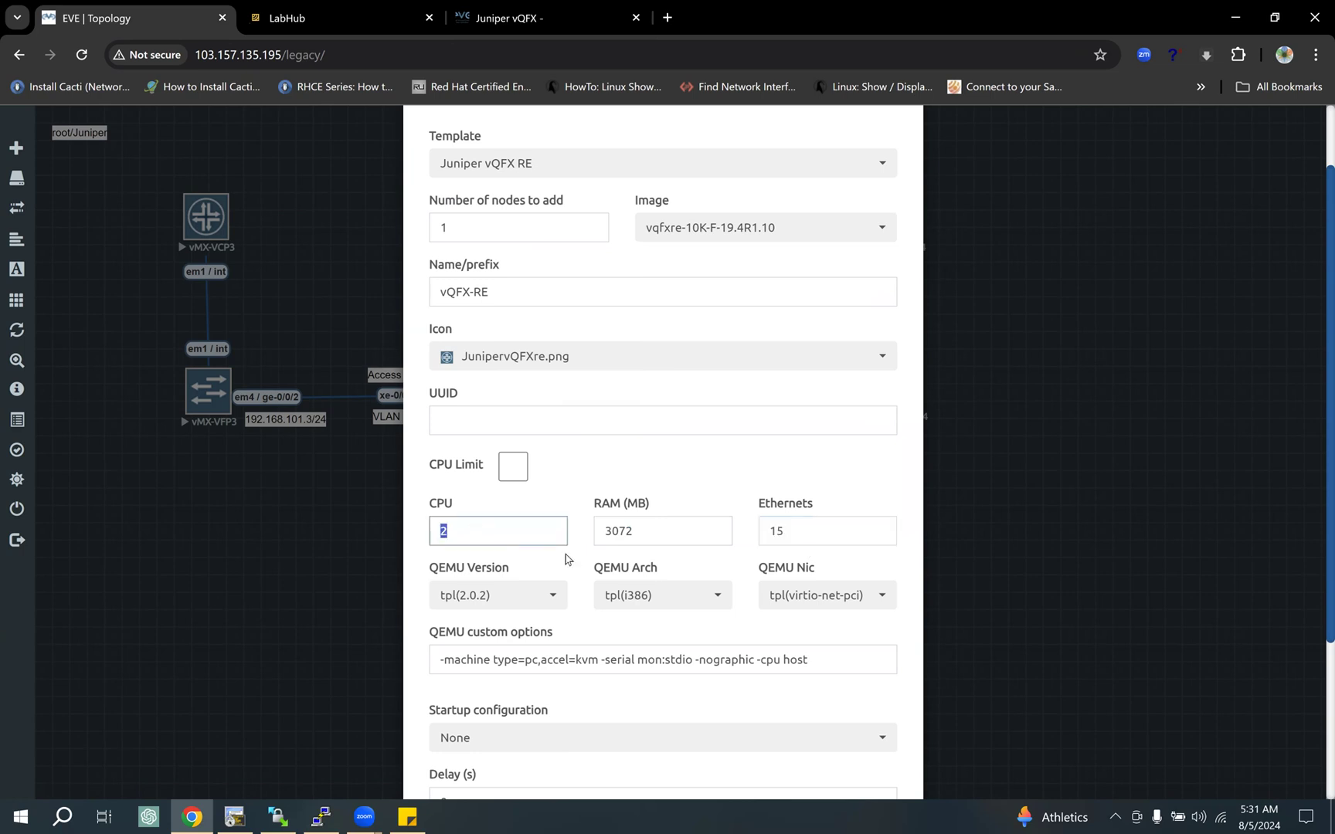
double_click(668, 535)
double_click(461, 527)
key(Tab)
key(shift+Tab)
scroll(643, 542, down, 3)
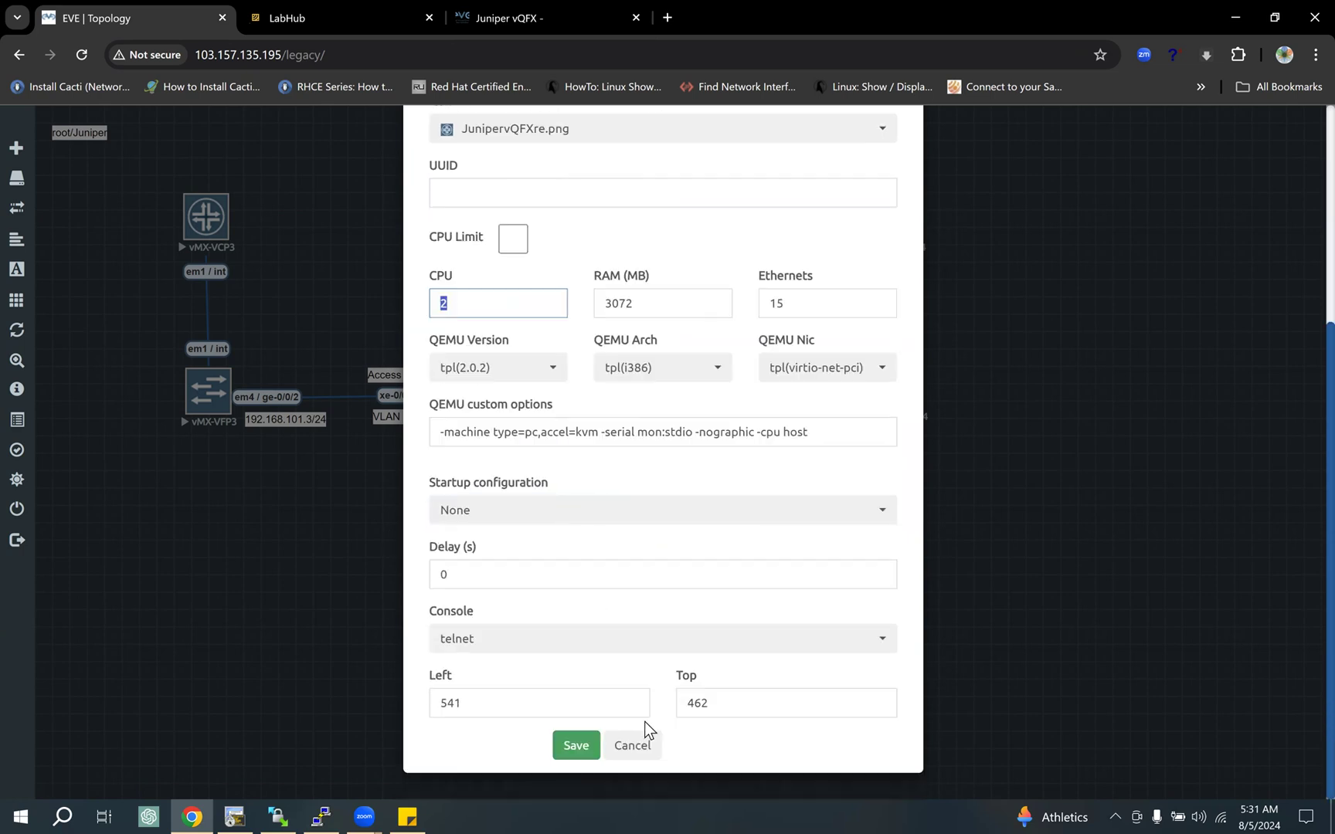
click(640, 753)
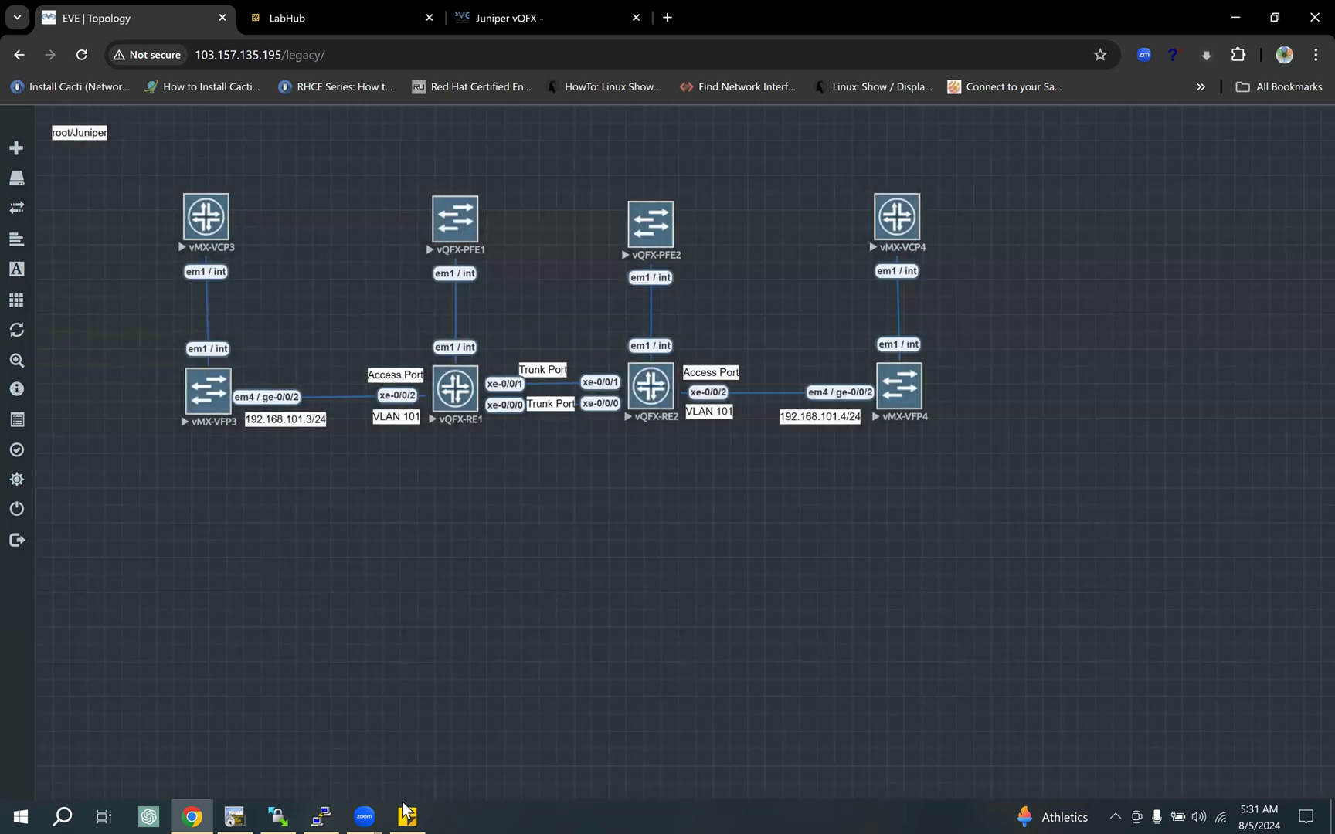
Step: Go to the EVE-NG Juniper vQFX guide and highlight the Step 7 boot time note and the RE login credentials
click(541, 17)
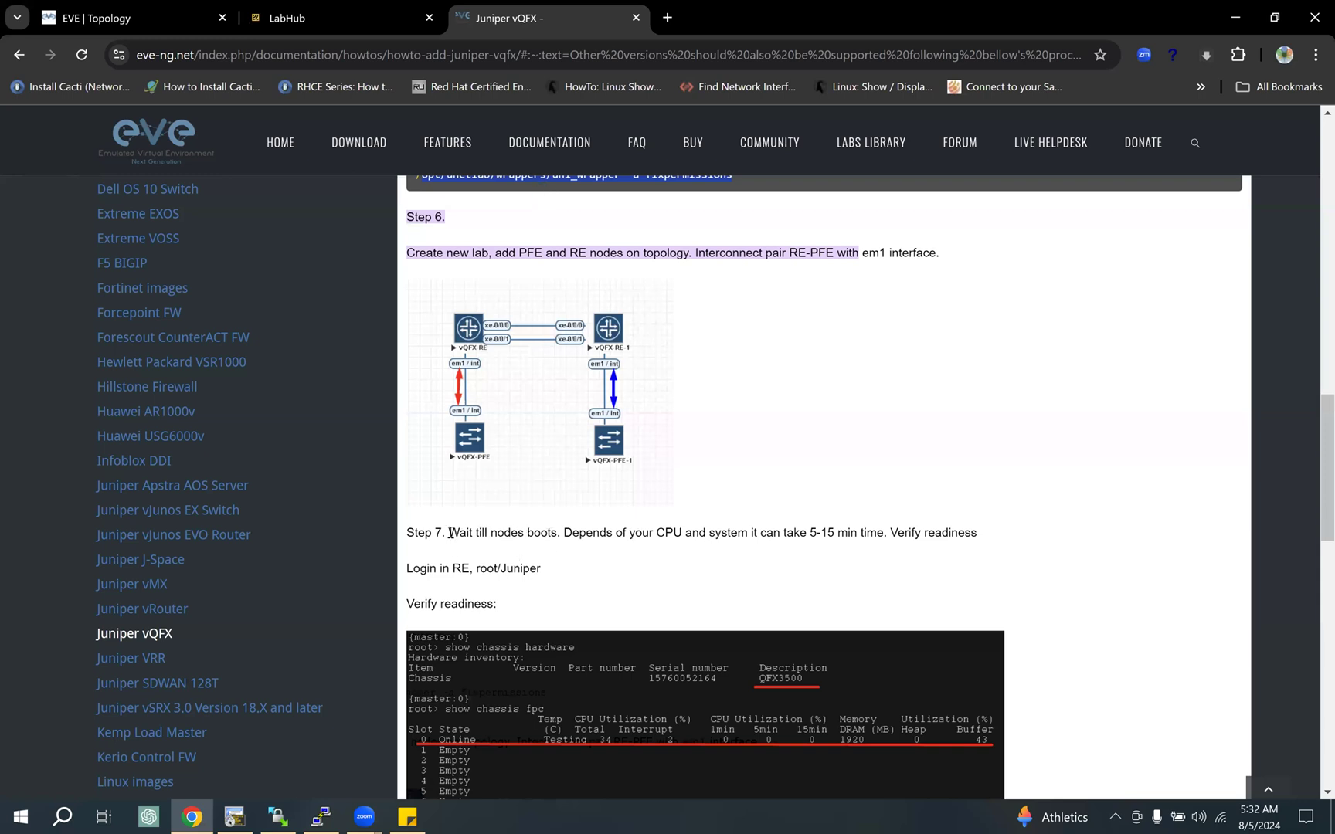
drag(451, 533, 887, 535)
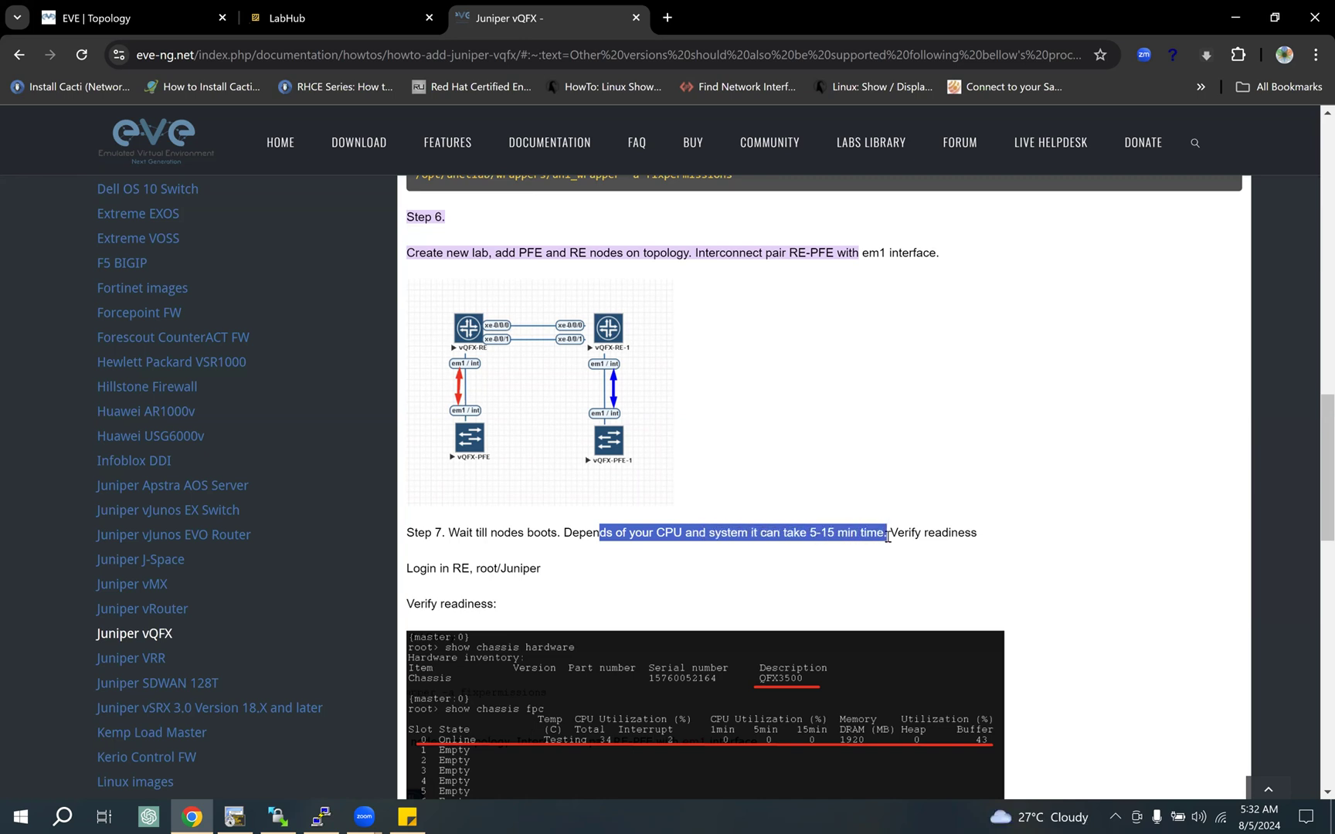
click(643, 535)
drag(710, 535, 898, 534)
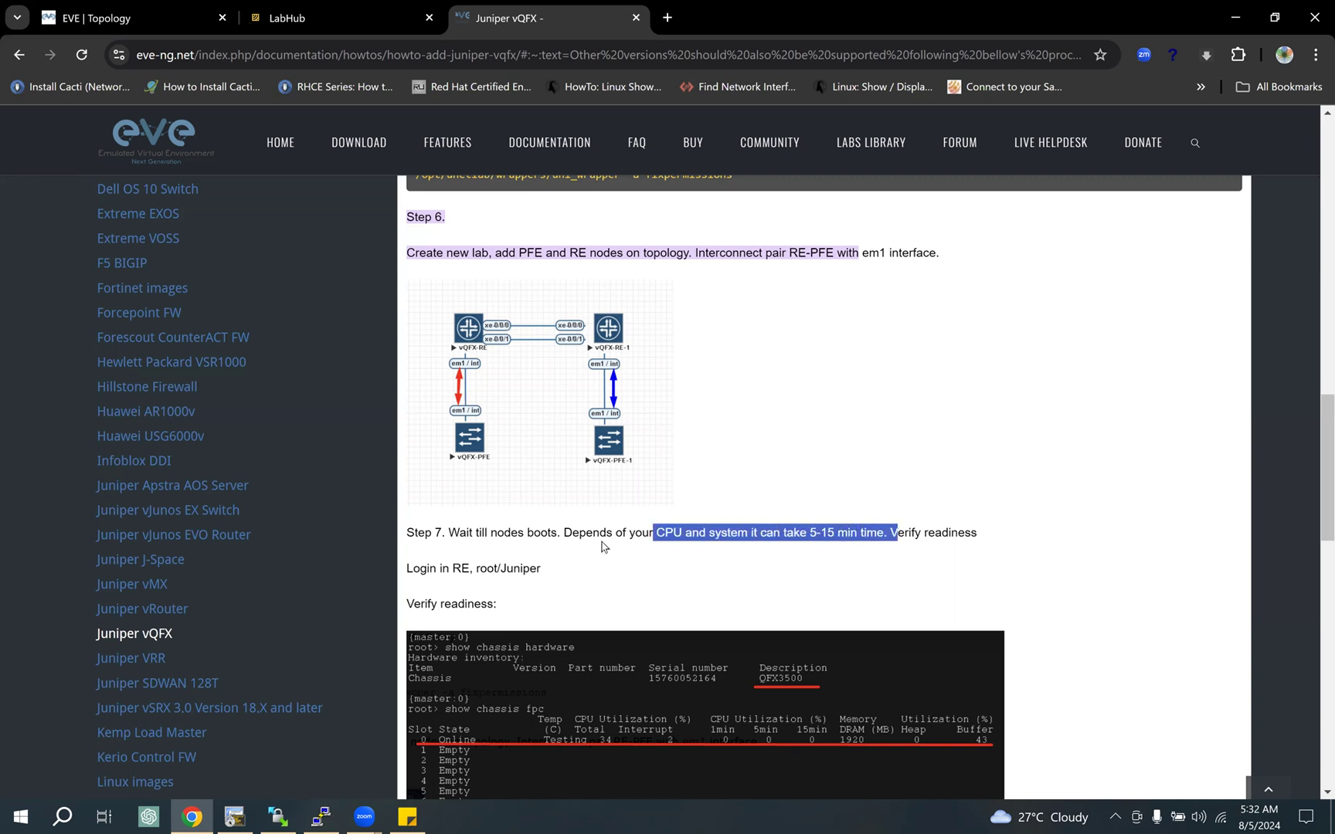
drag(808, 534, 837, 534)
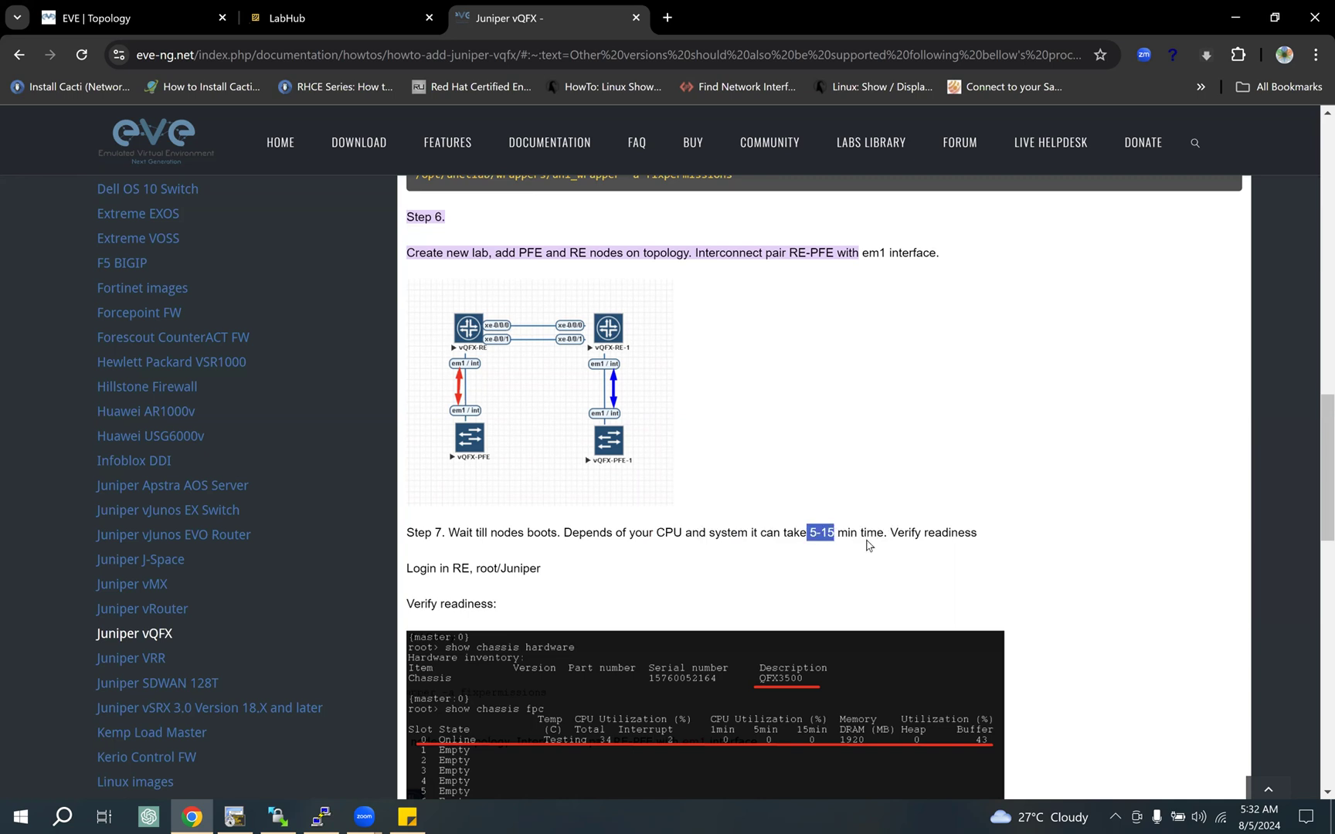
drag(976, 533, 432, 529)
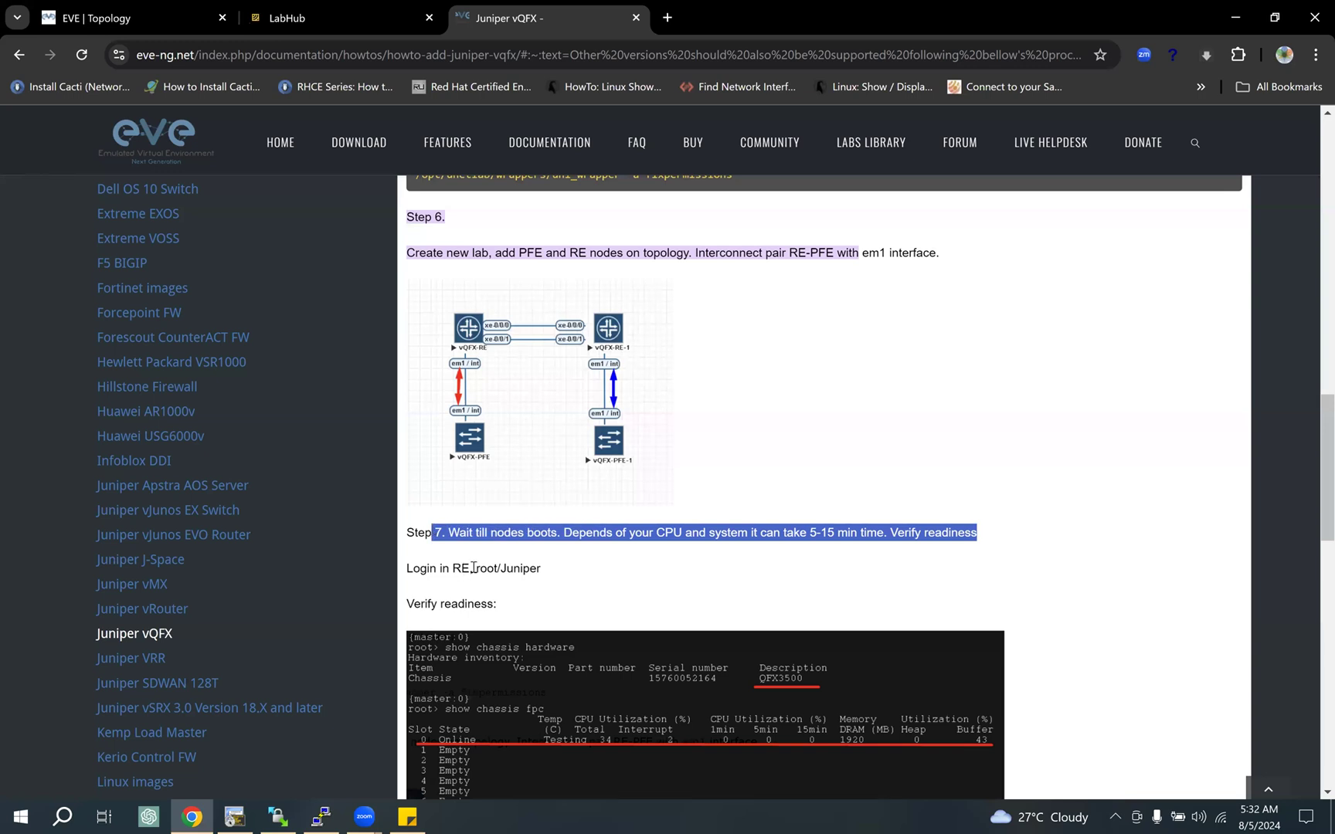
drag(474, 570, 564, 571)
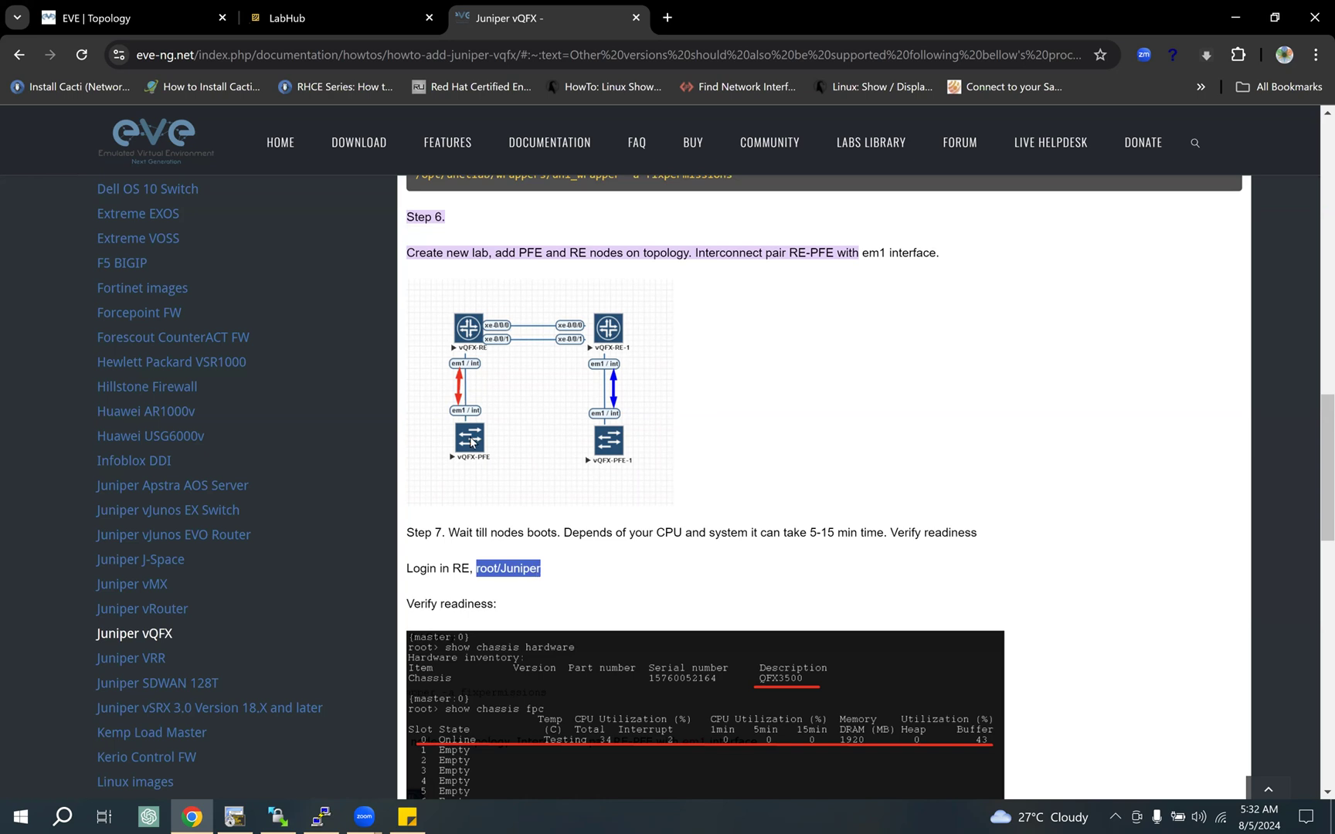
double_click(492, 570)
click(505, 571)
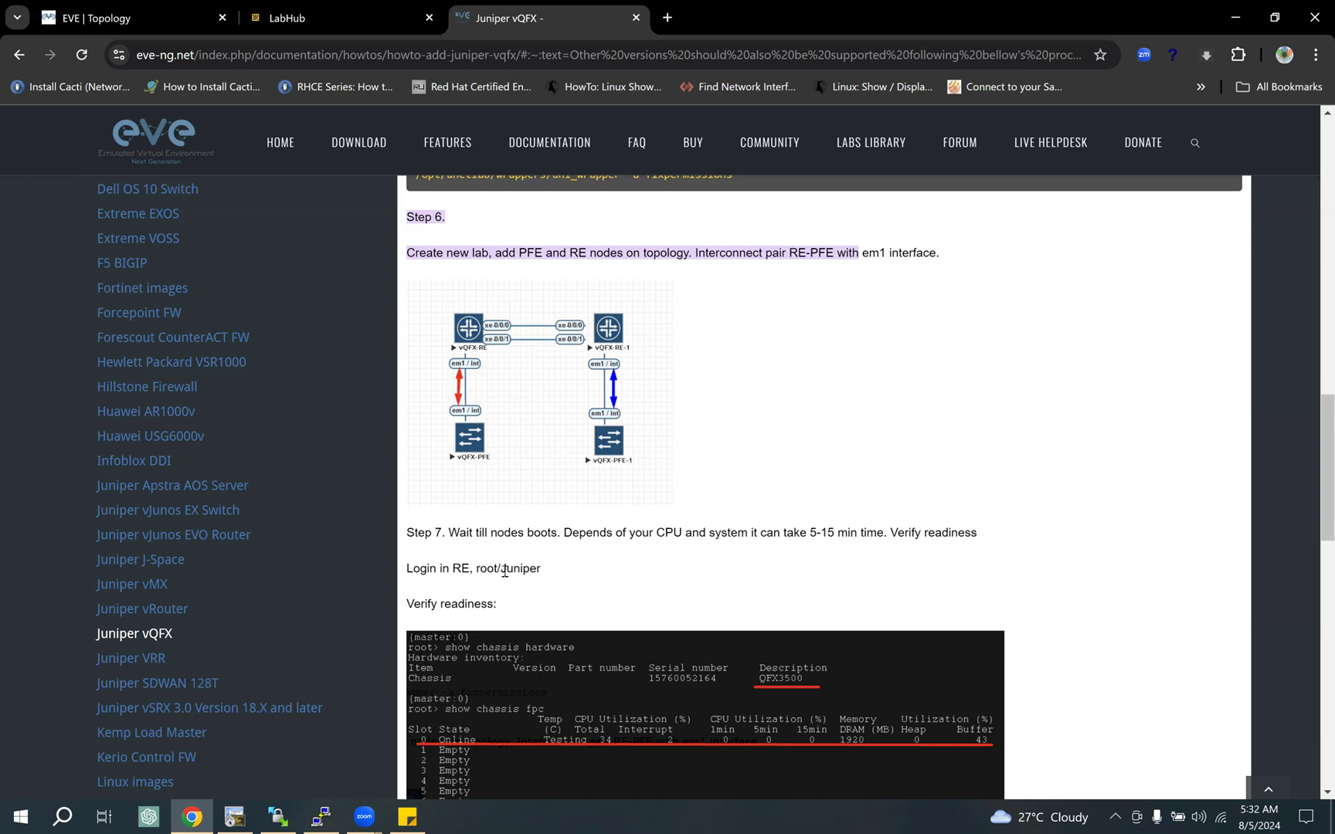
drag(507, 570, 500, 571)
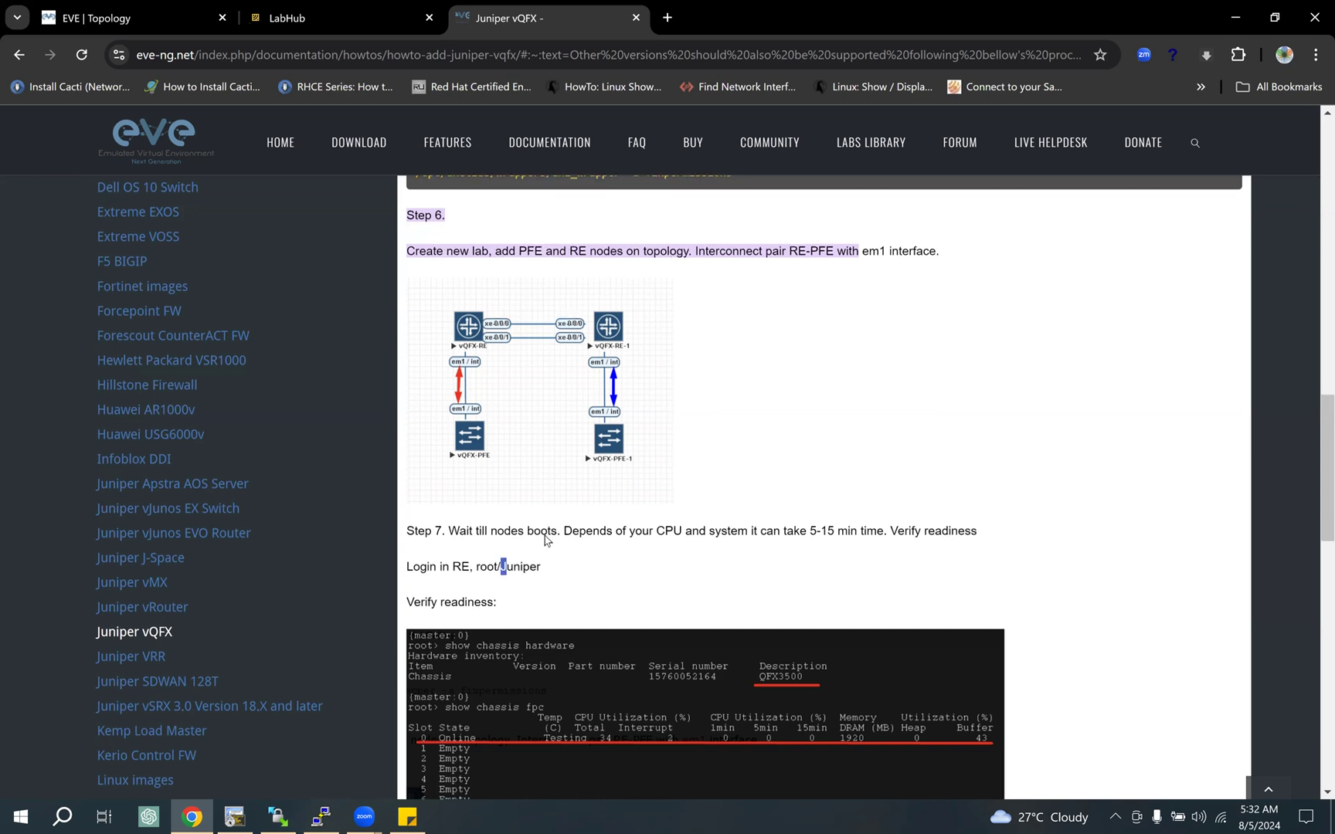
Step: Examine the guide's "show chassis hardware" and "show chassis fpc" readiness check and highlight the Step 7 boot and login lines again
scroll(502, 510, down, 1)
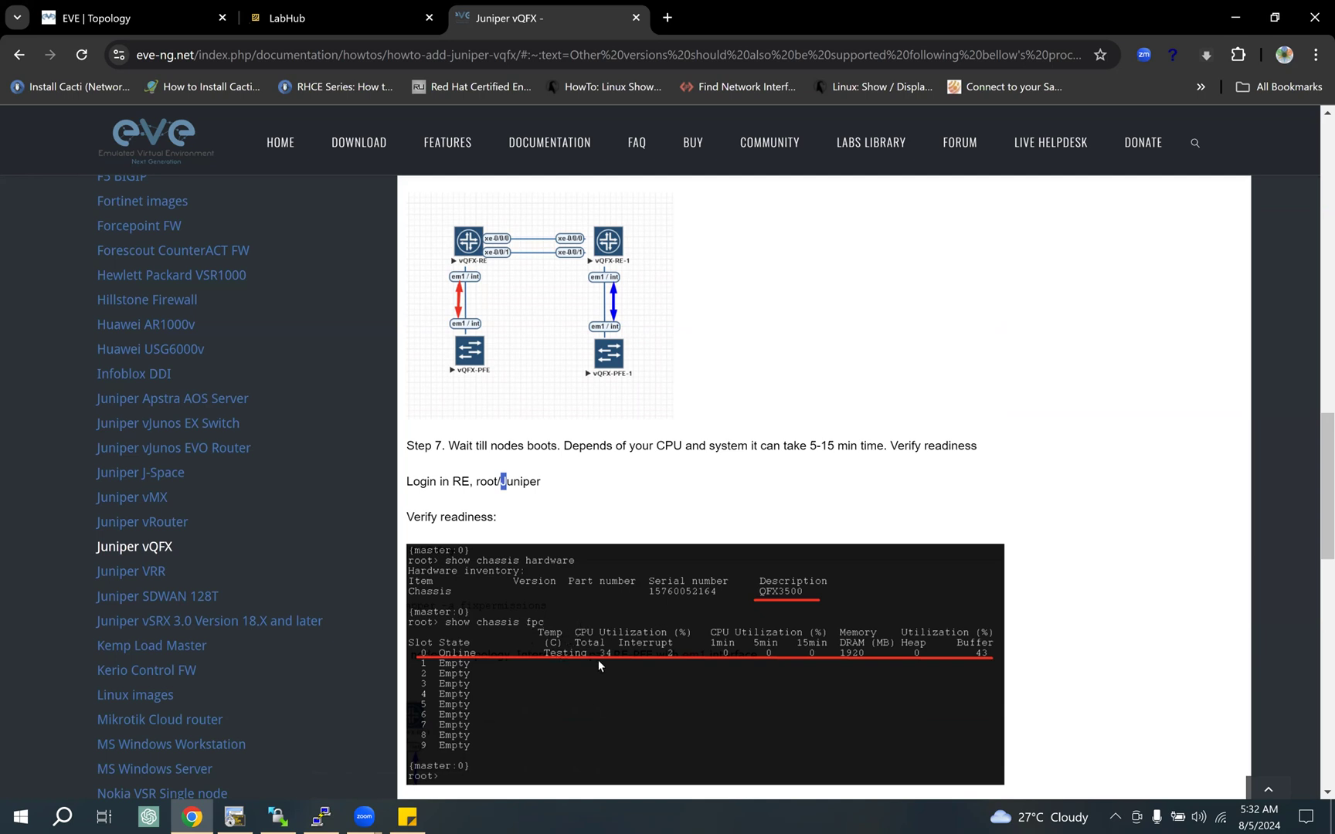
scroll(557, 615, down, 1)
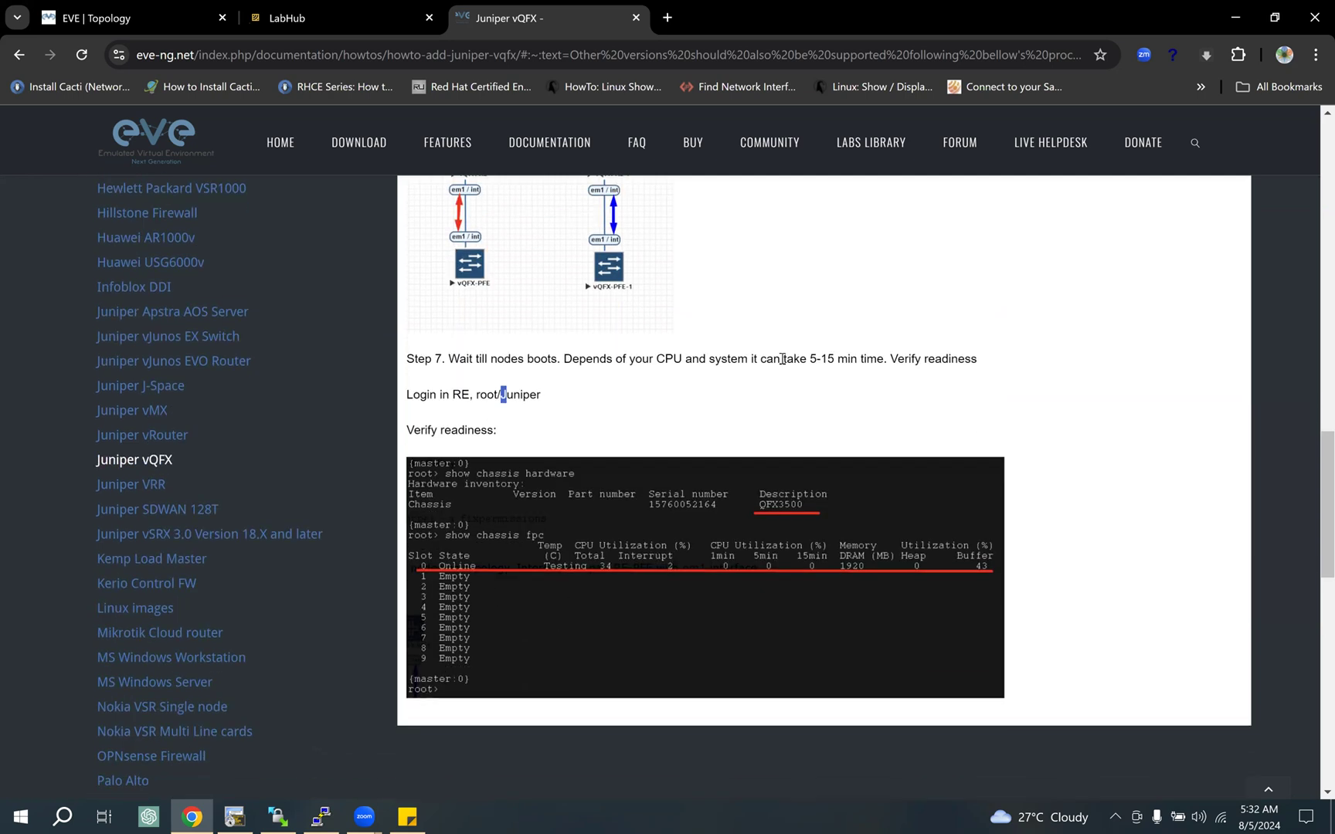
drag(835, 358, 812, 358)
scroll(552, 544, up, 2)
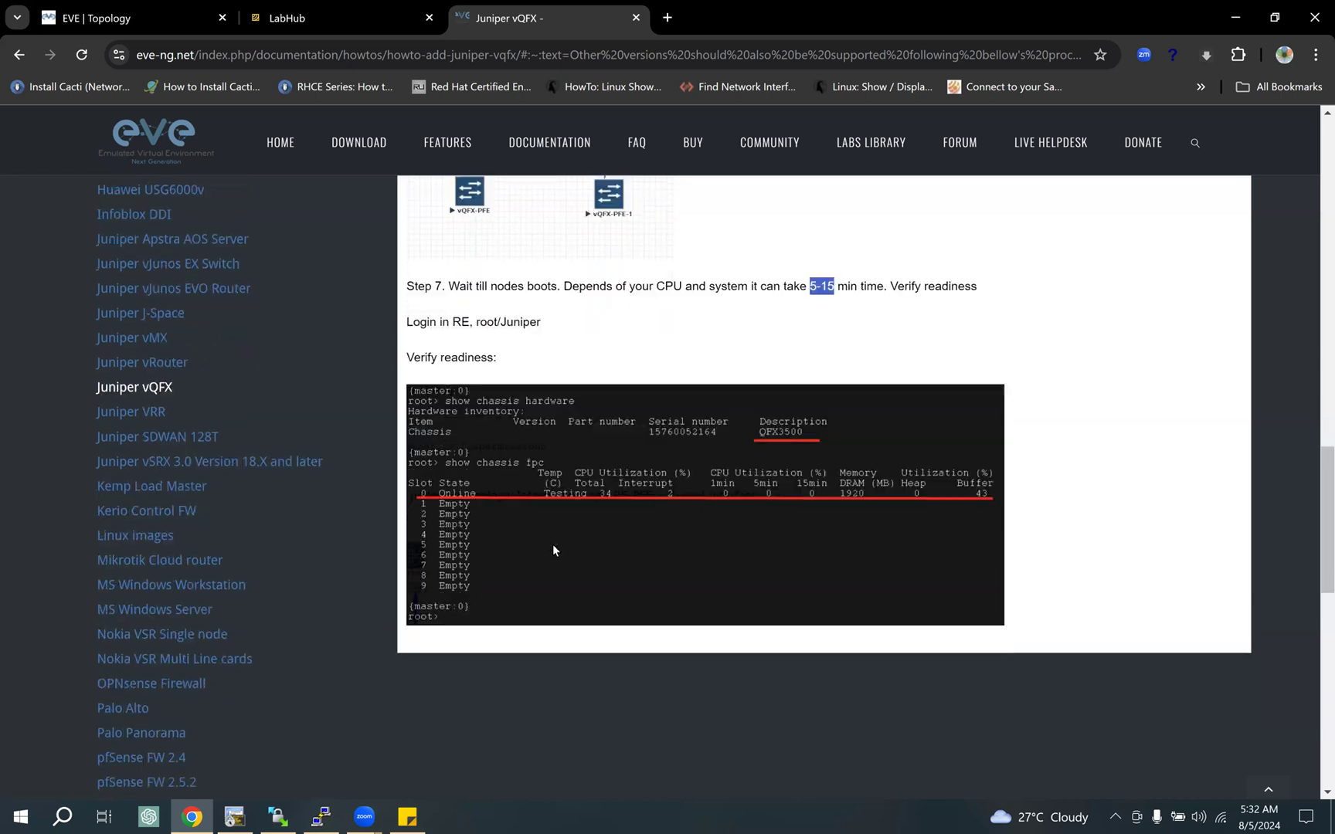
scroll(541, 529, up, 1)
drag(511, 532, 557, 576)
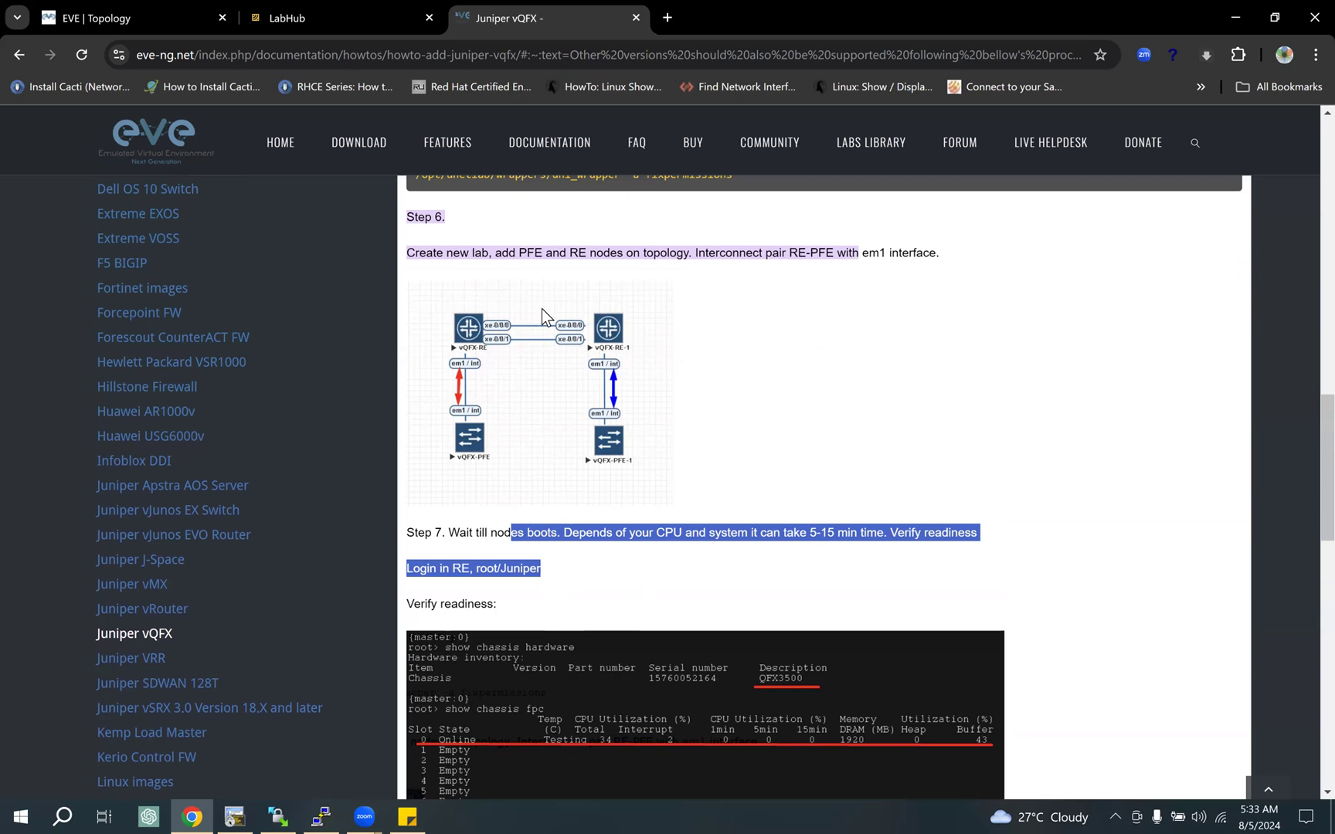
Step: Close the Juniper vQFX guide after skimming back to its version table, glance at the LabHub image list and return to the EVE topology
scroll(550, 314, up, 2)
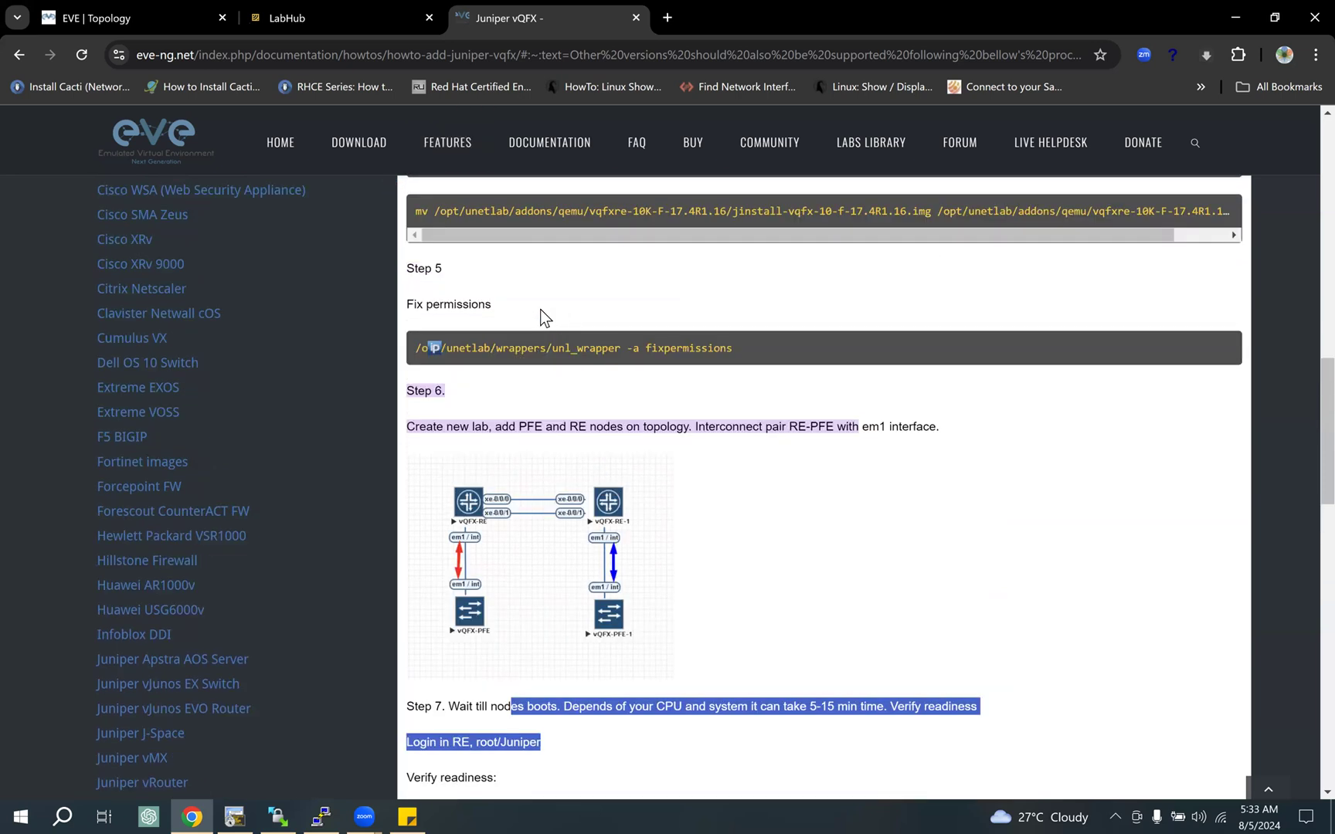
scroll(541, 310, up, 6)
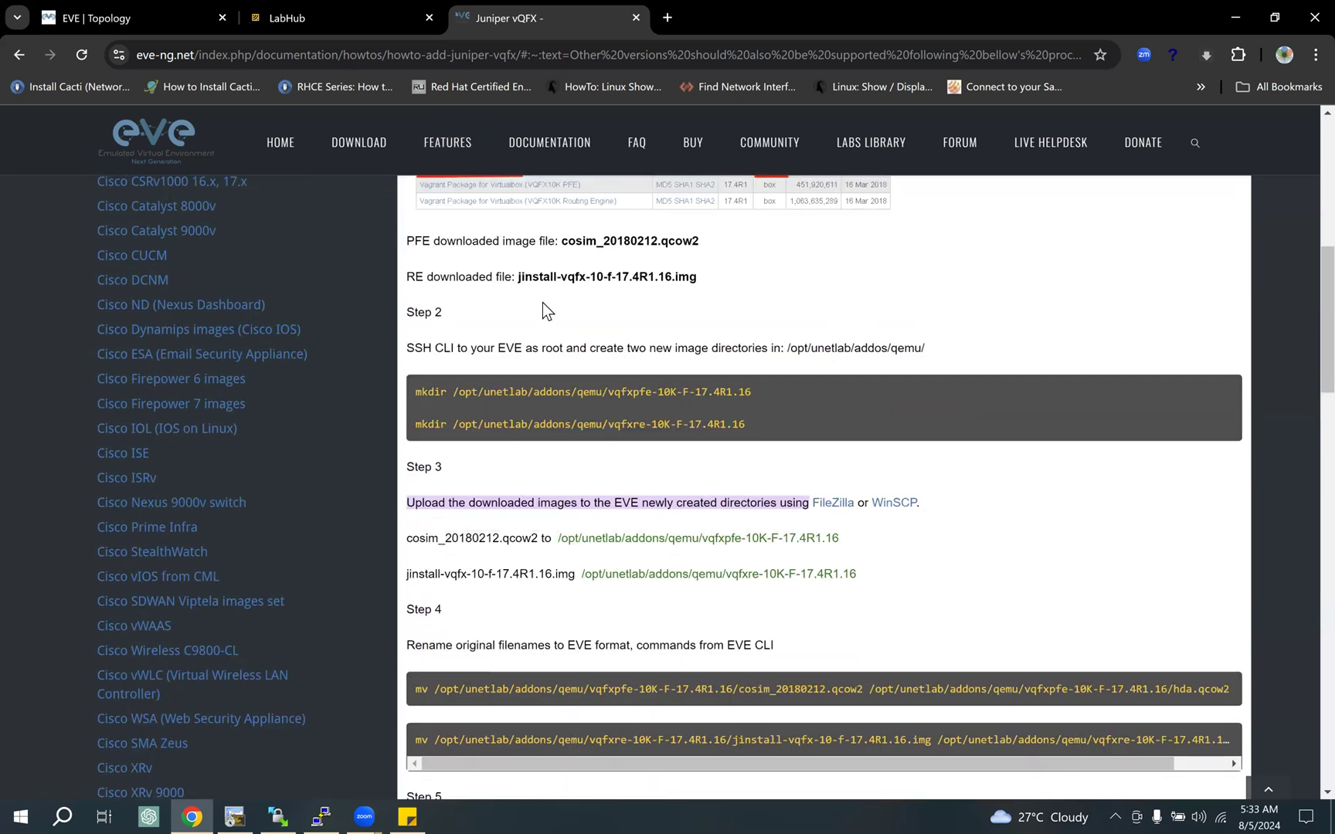
scroll(543, 303, up, 4)
scroll(545, 298, up, 3)
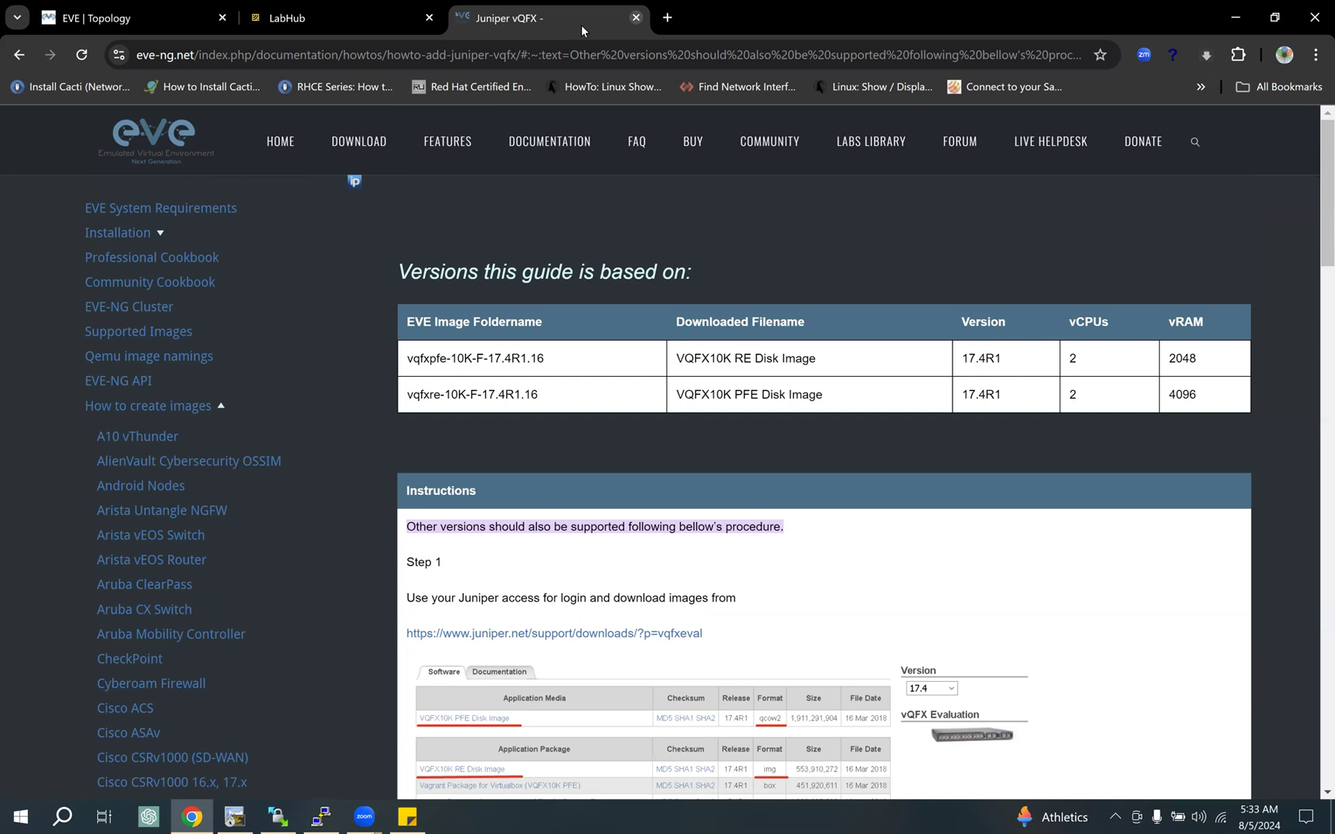
click(334, 17)
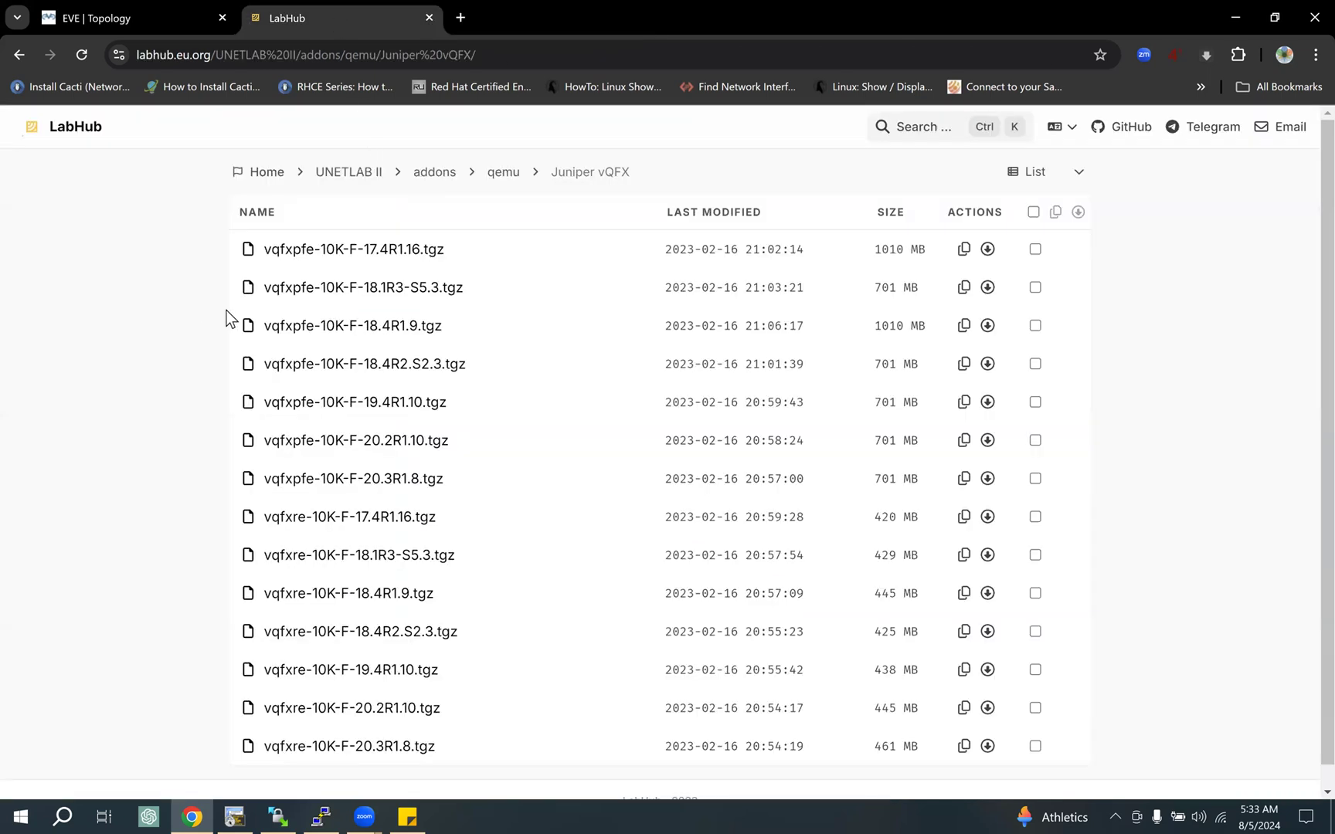
click(146, 18)
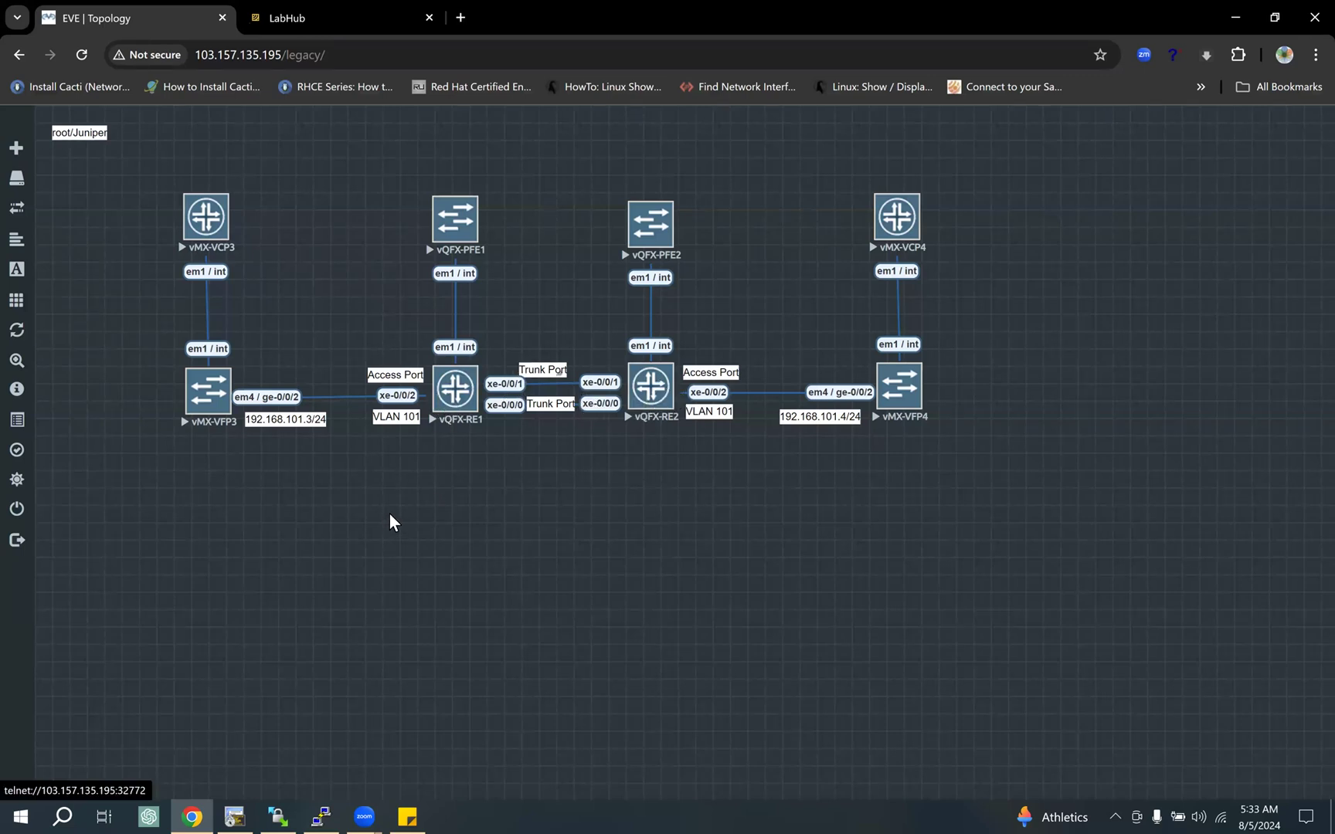
Step: Bring up the root@eve-ng terminal window and close its session
click(322, 812)
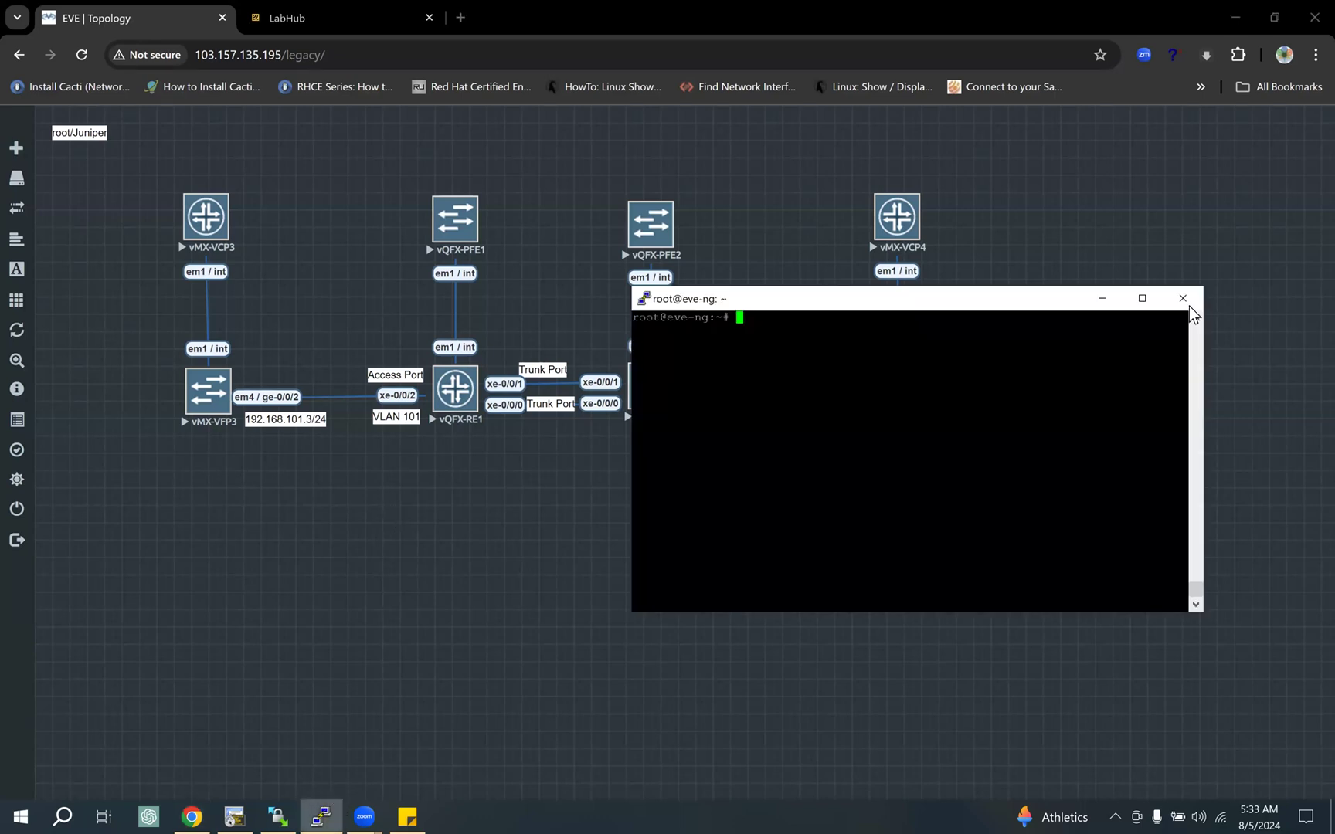
key(alt+F4)
click(690, 471)
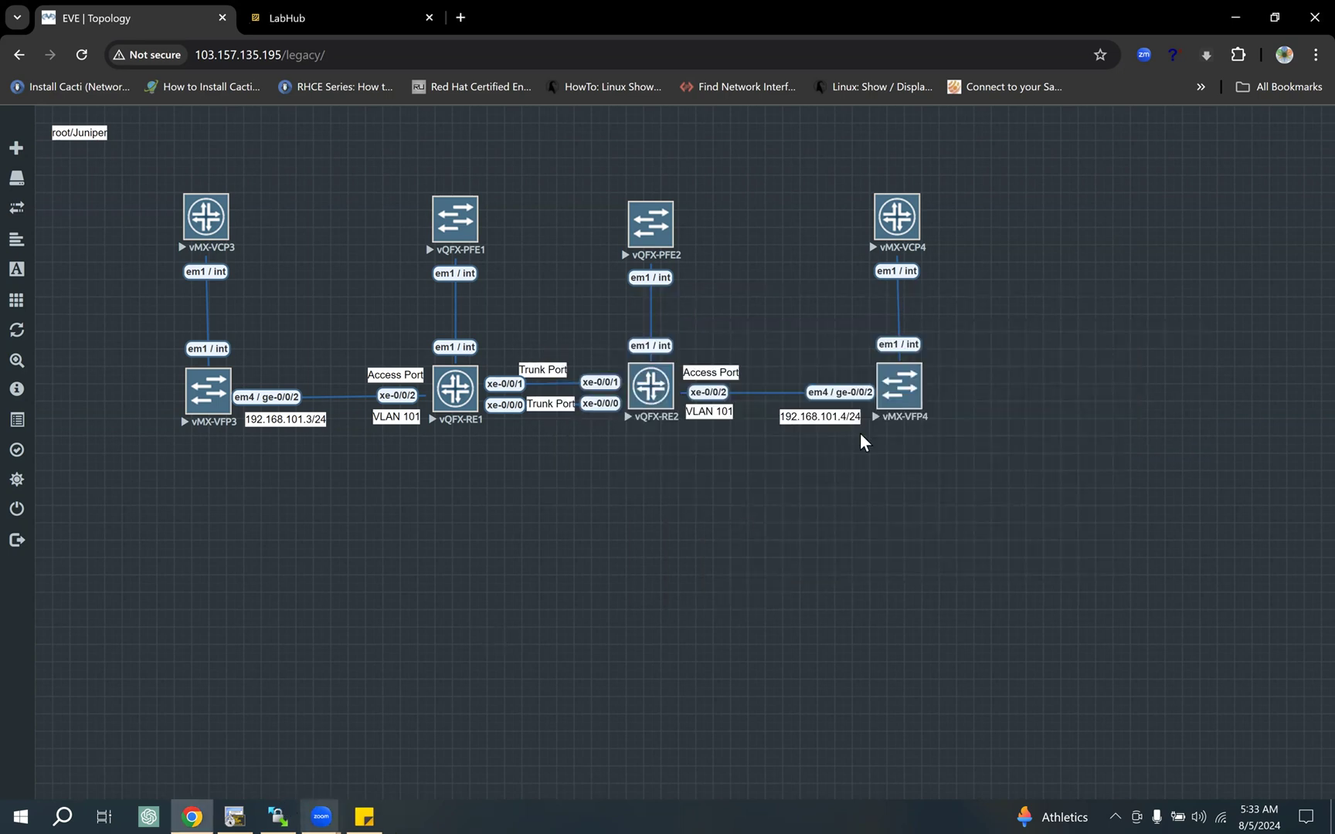
Step: Close the file transfer window and place the sticky note with the session topics below the topology
click(1313, 17)
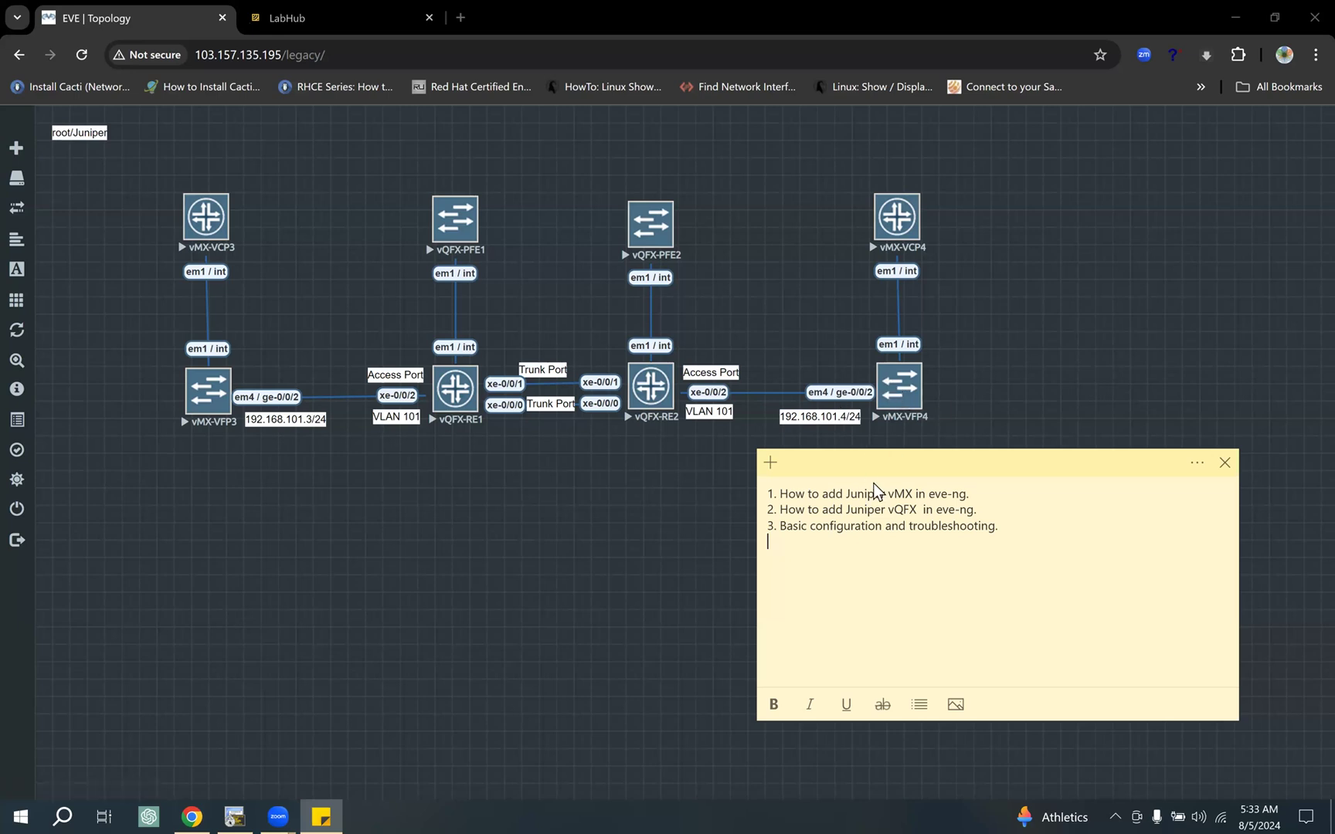
drag(870, 464, 873, 483)
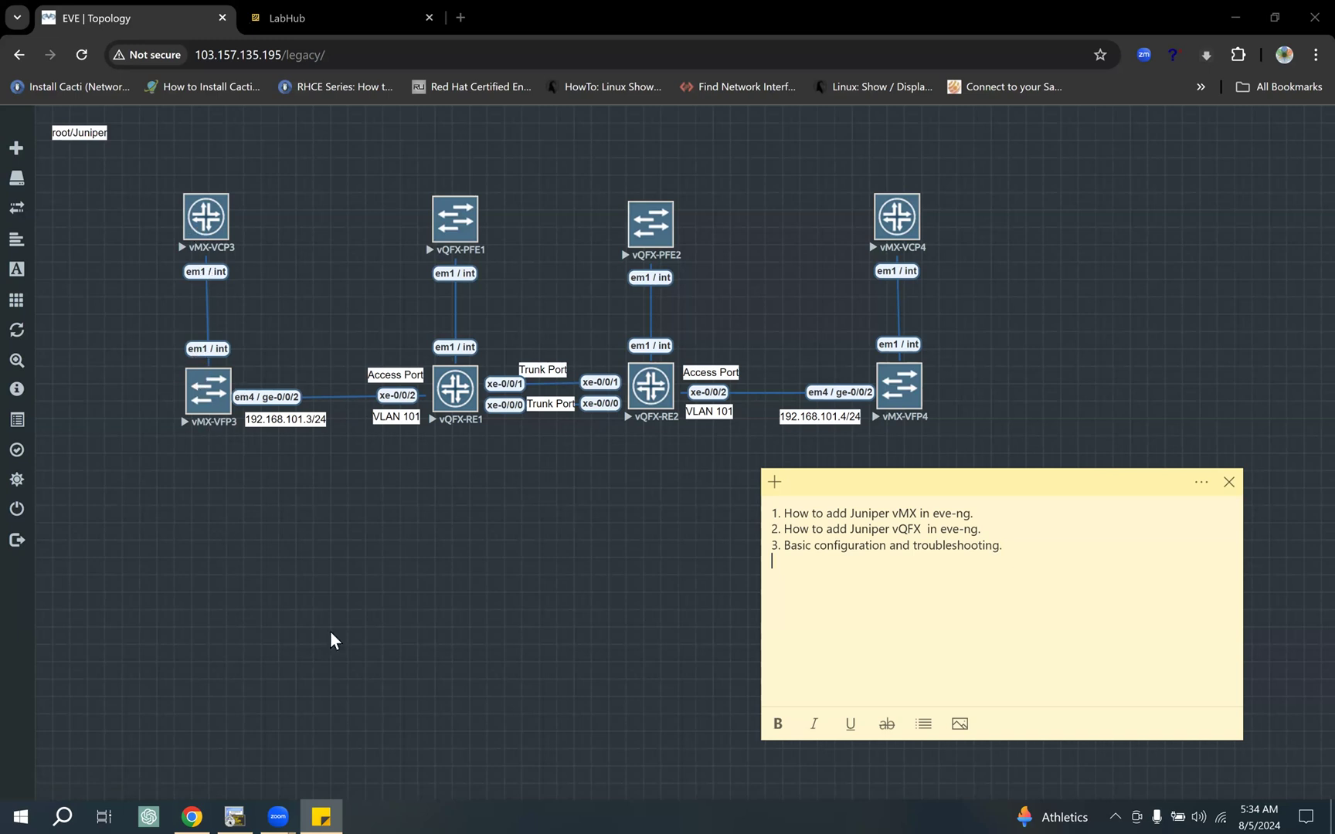
Step: Switch to the device console window and display the vMX-VCP3 configuration with "show | display set"
click(234, 803)
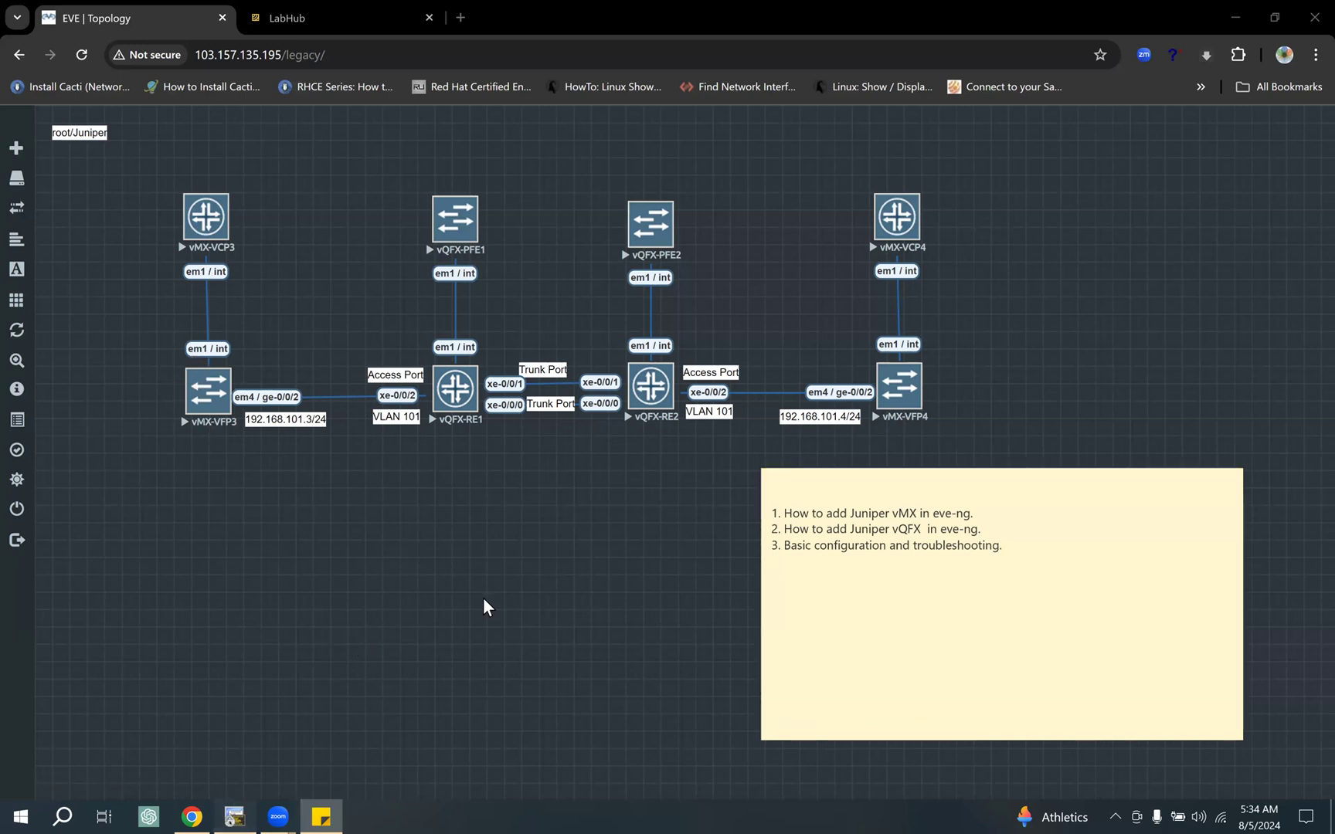
click(1275, 13)
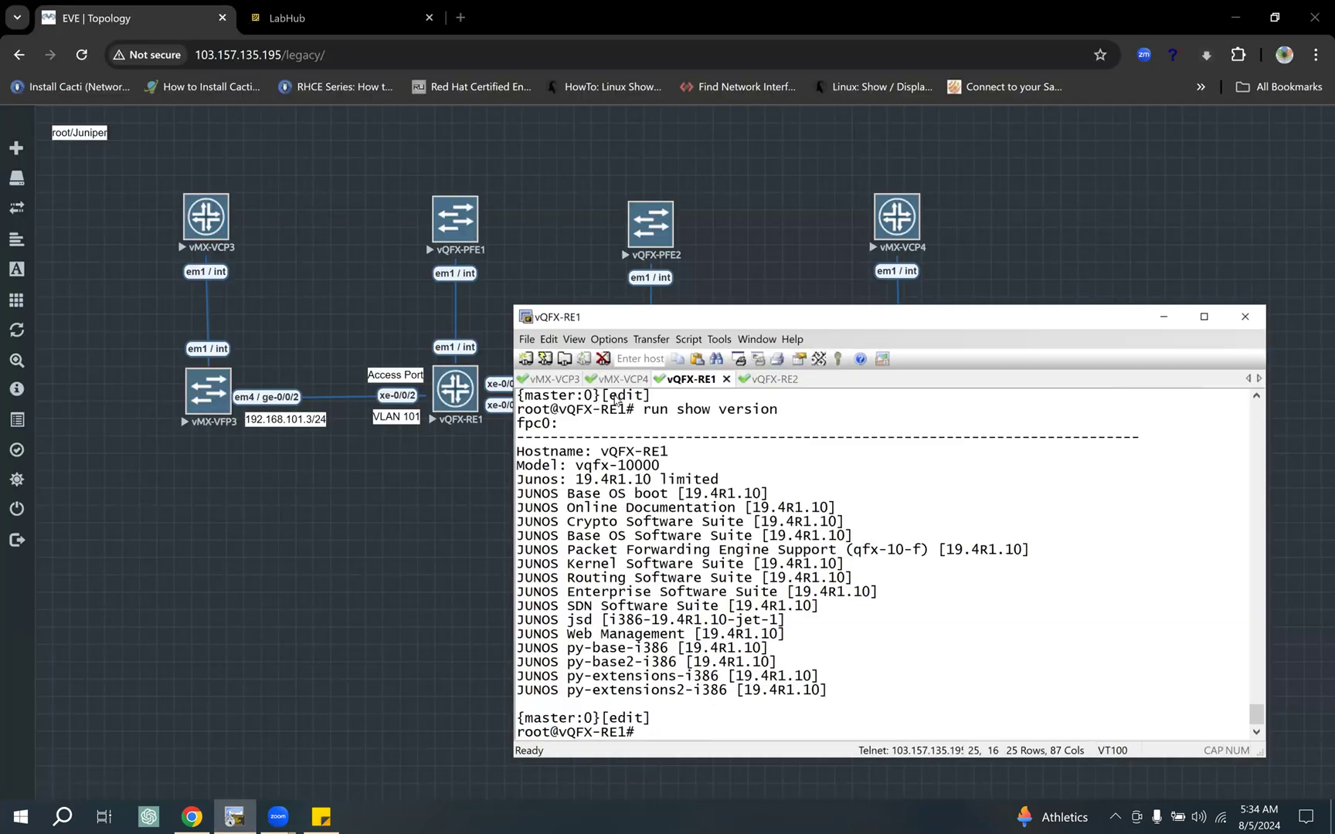
click(566, 380)
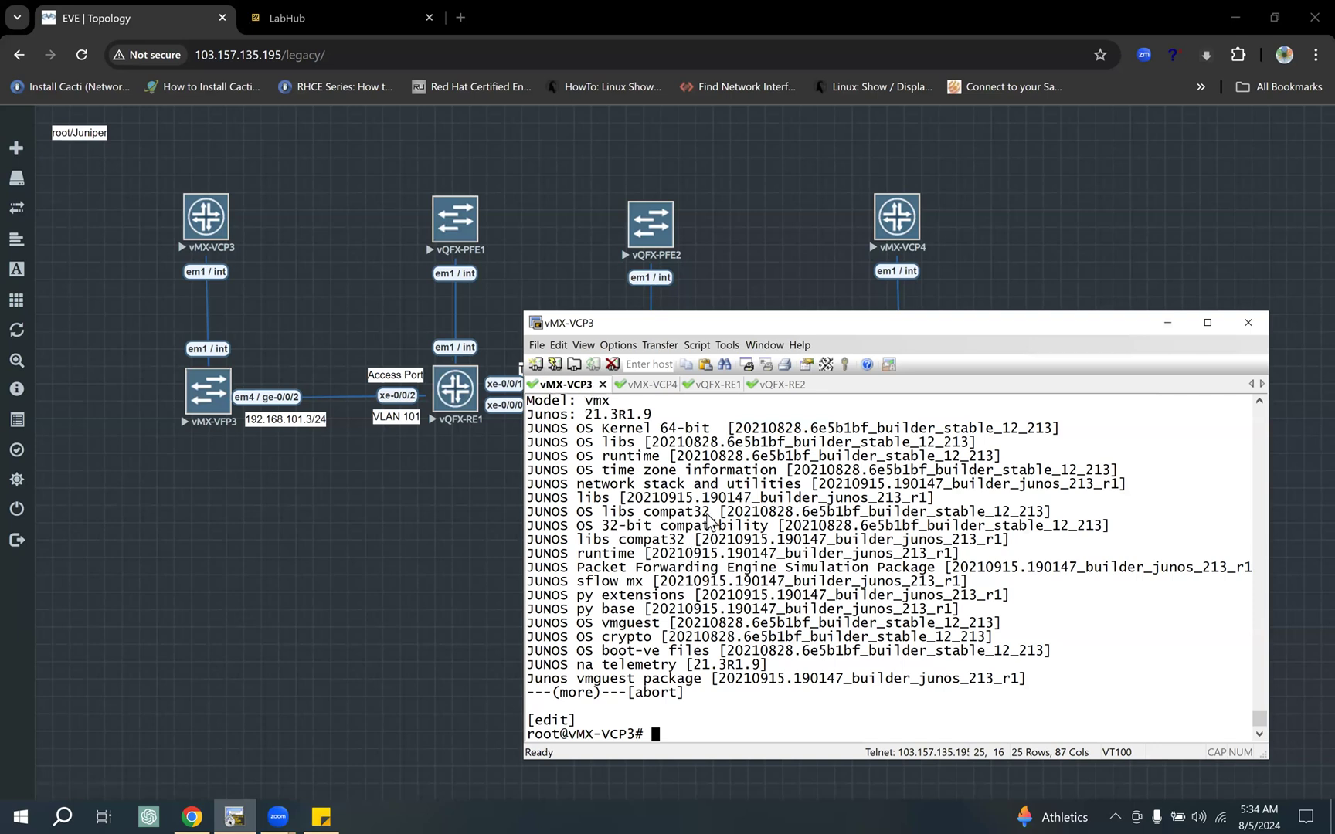
key(Return)
key(Return)
key(Return)
text(show | display set)
key(Return)
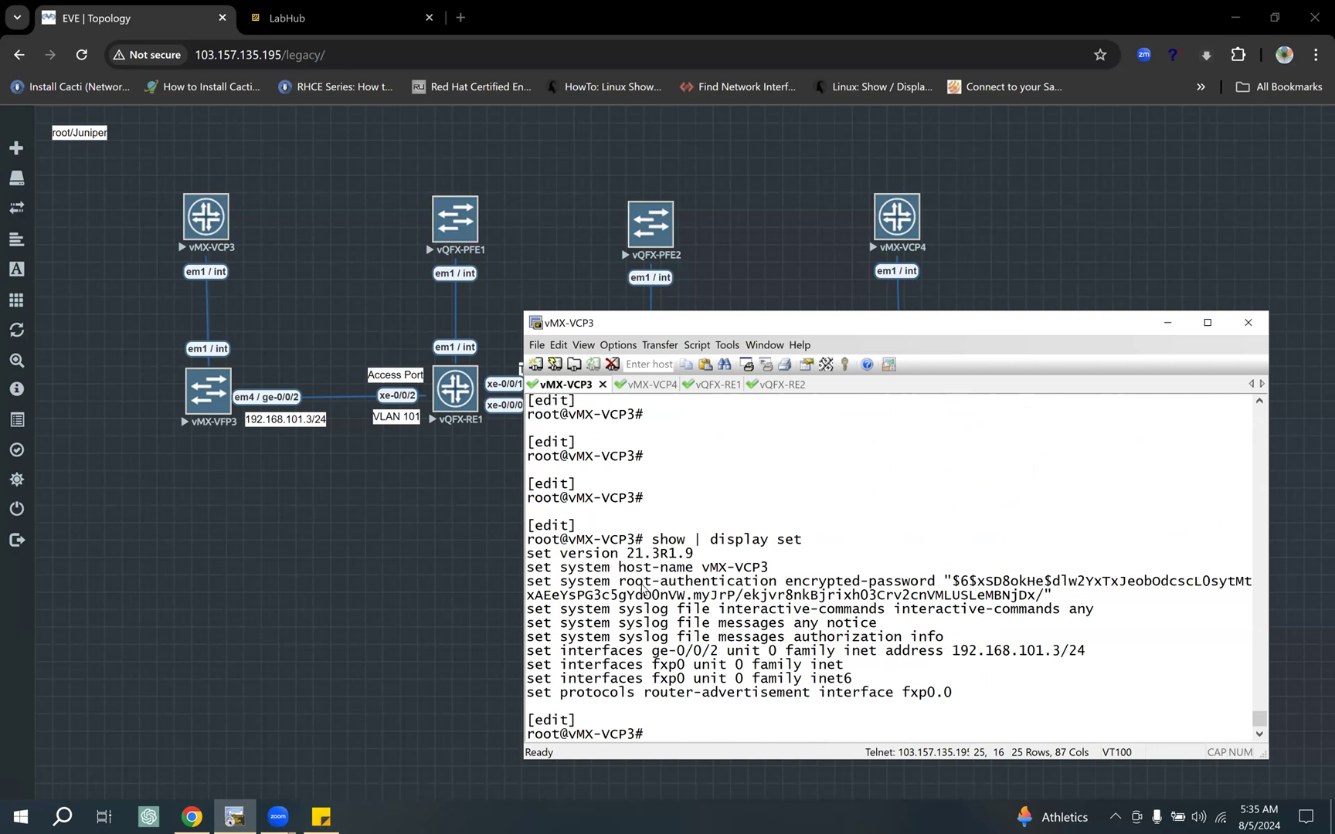
Step: Highlight the fxp0 lines, the ge-0/0/2 address line and the "show | display set" command in the vMX-VCP3 output
drag(678, 653, 825, 693)
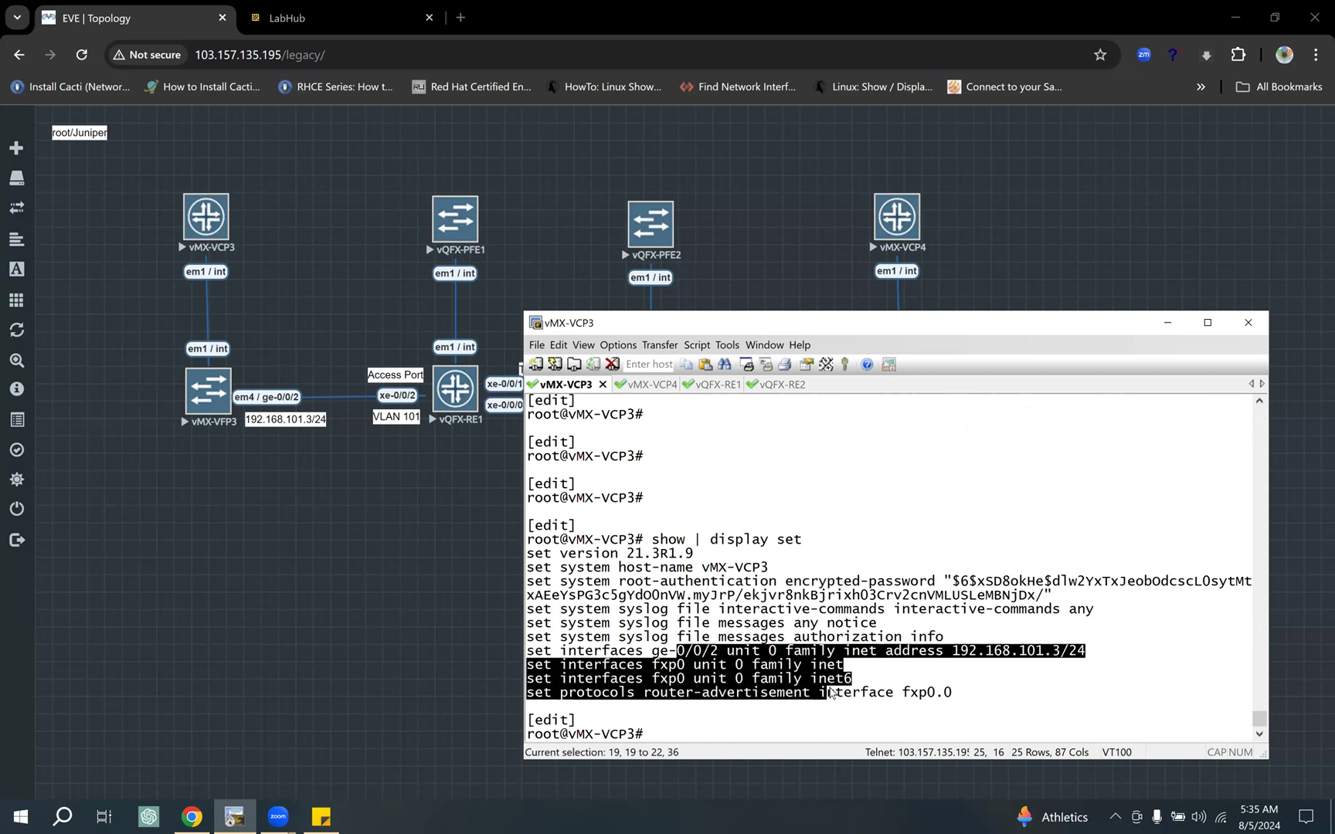
drag(955, 694, 784, 694)
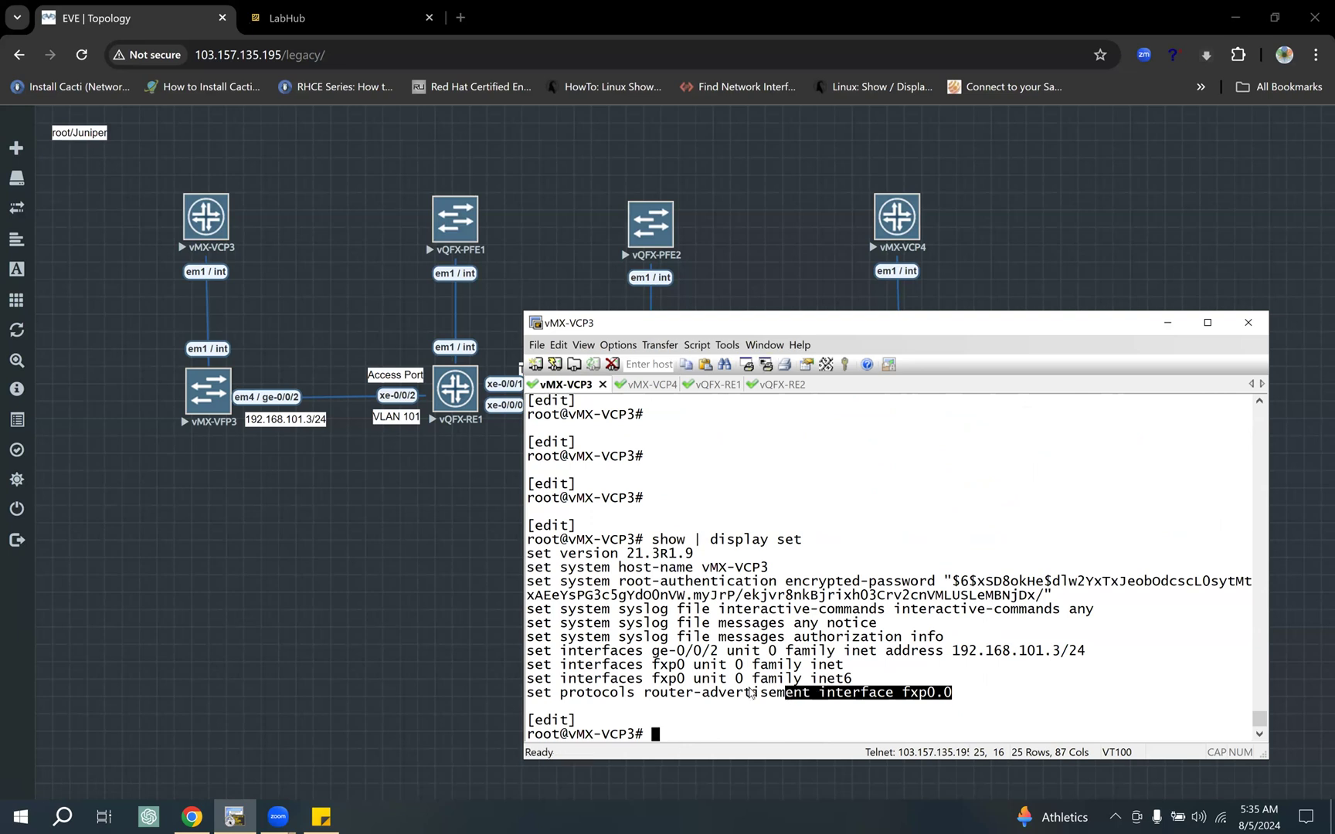
drag(652, 666, 957, 702)
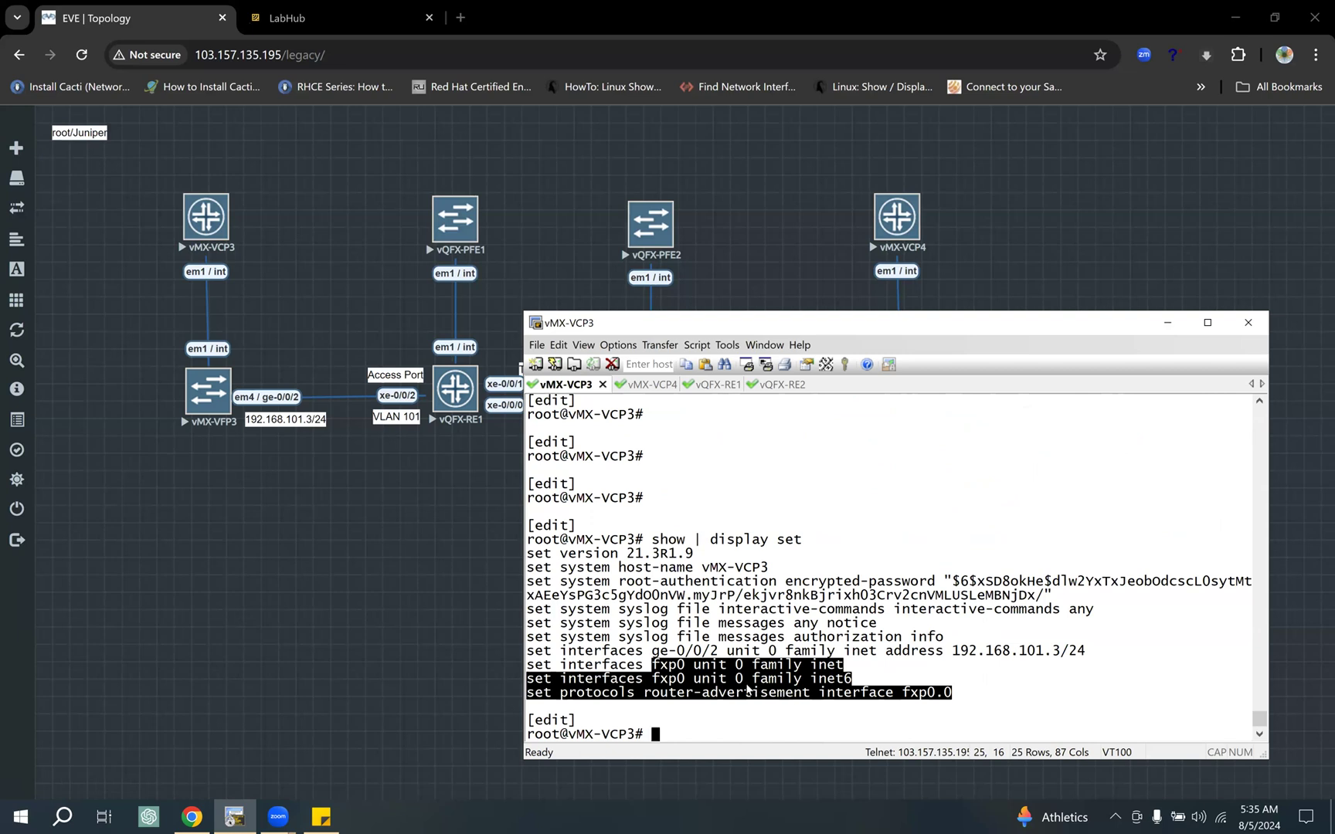
drag(622, 666, 953, 693)
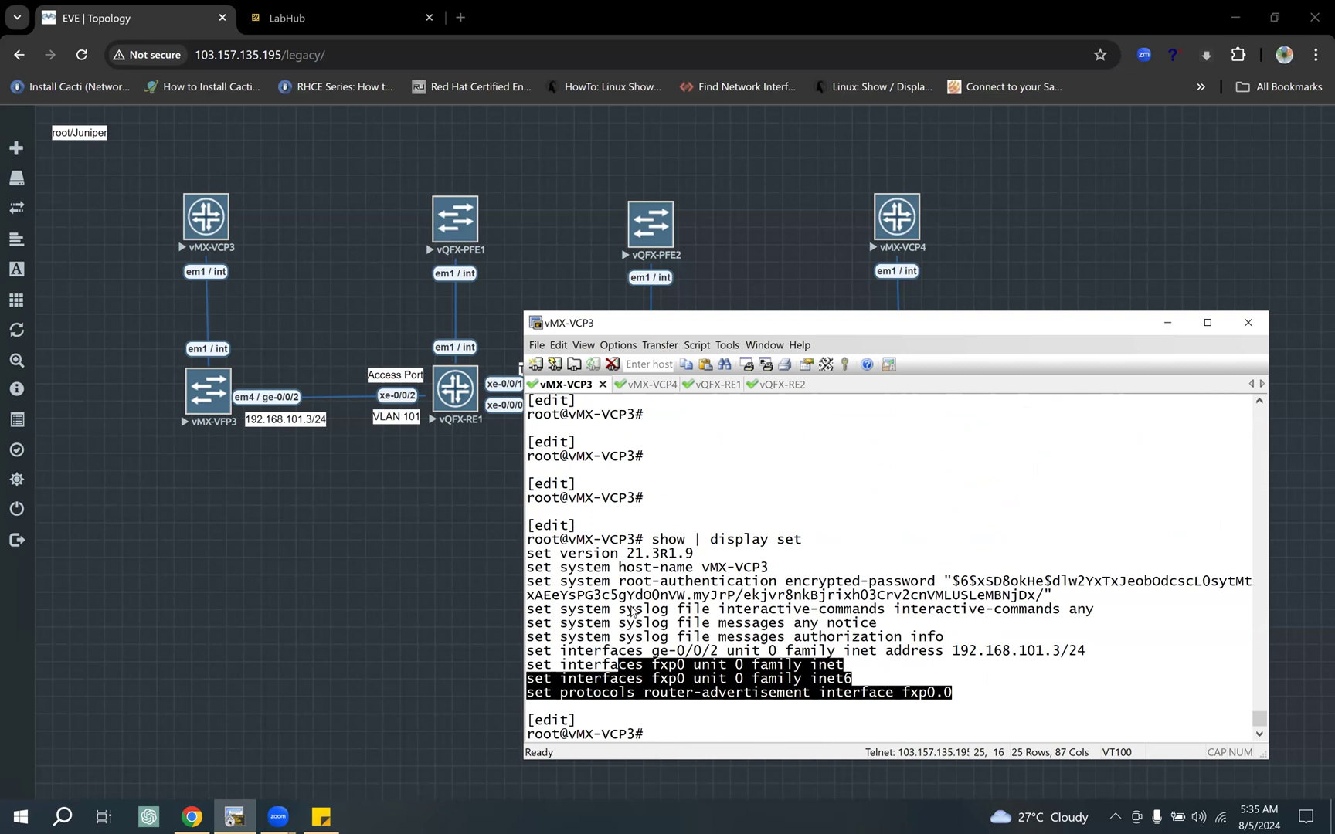
drag(1086, 651, 519, 651)
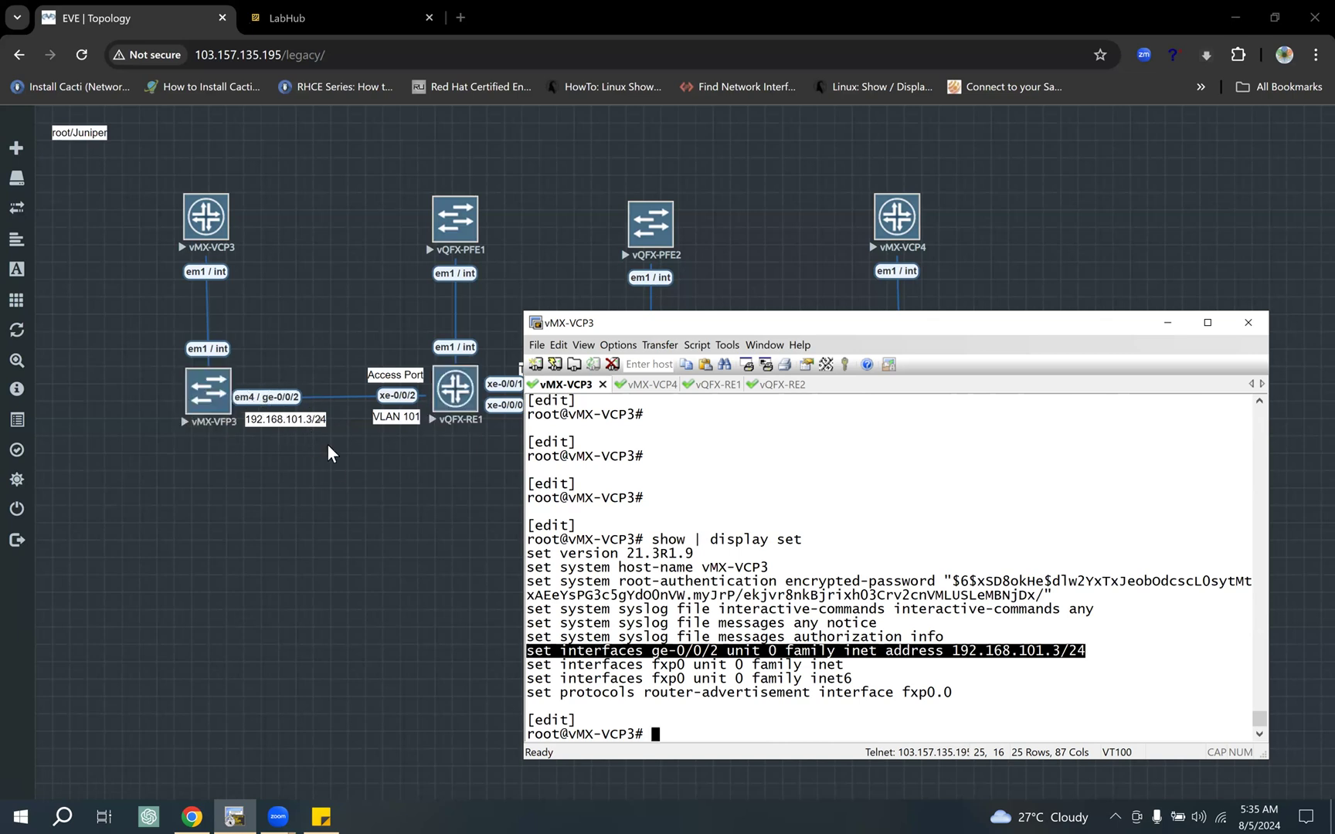
drag(1085, 651, 951, 652)
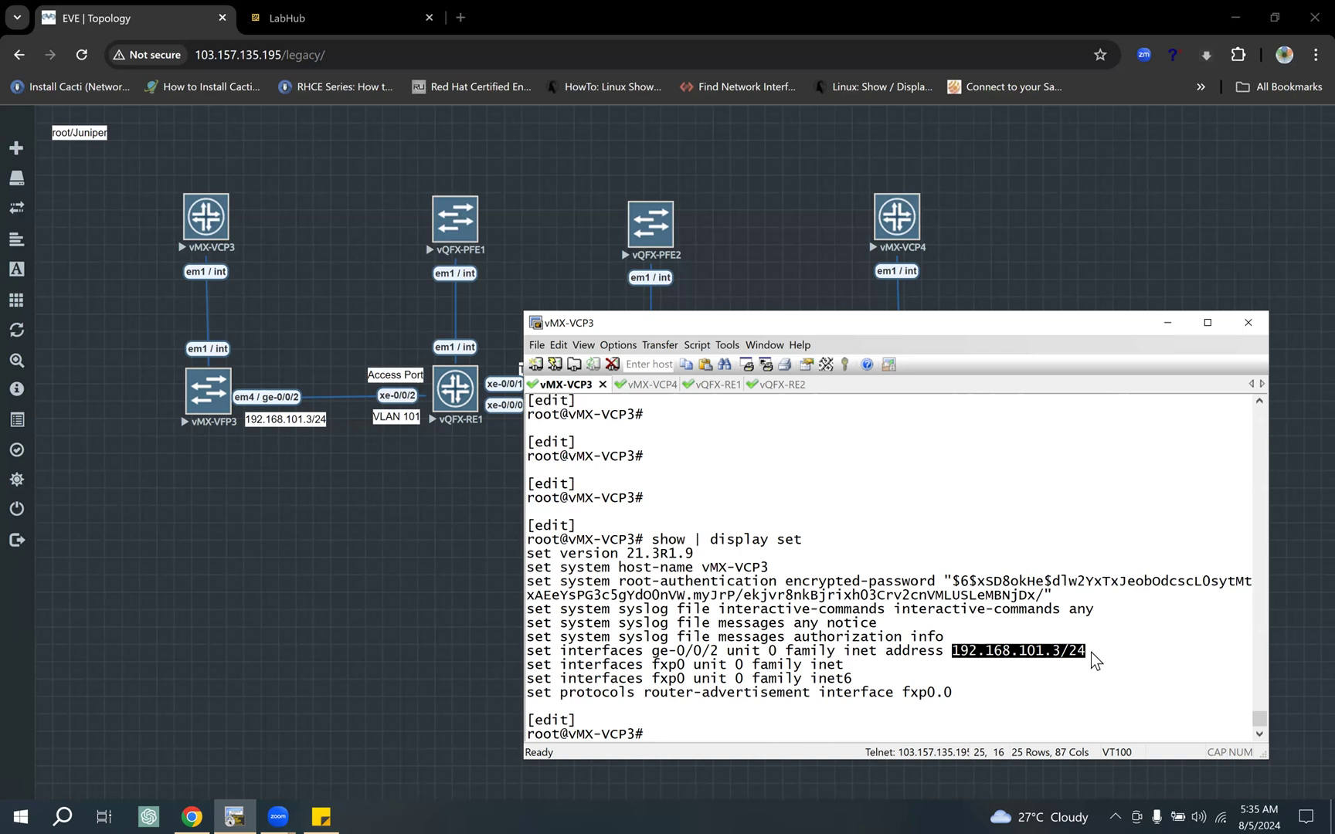
click(656, 541)
drag(820, 545, 651, 541)
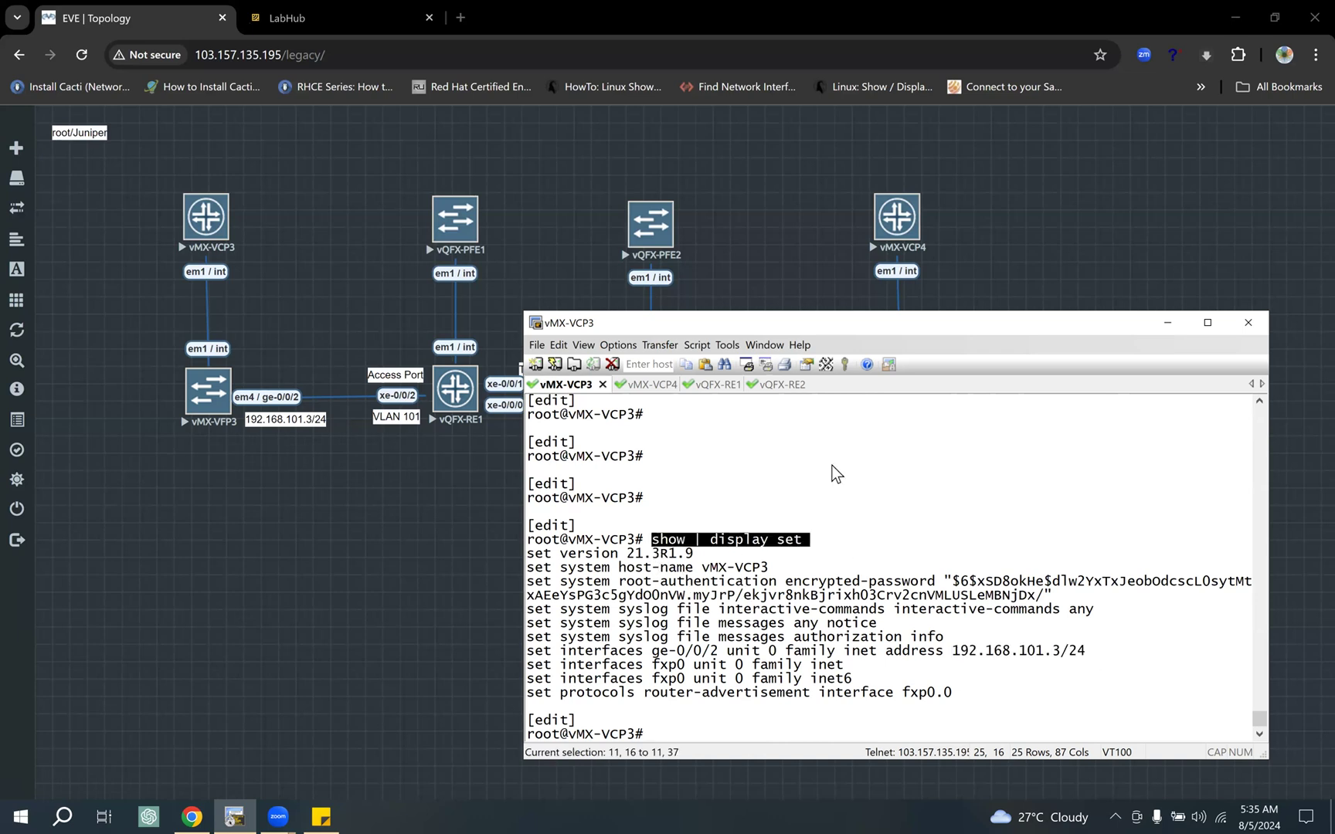
Step: Display the vMX-VCP4 configuration with "show | display set" and highlight the ge-0/0/2 IP address
click(649, 388)
drag(942, 325, 856, 338)
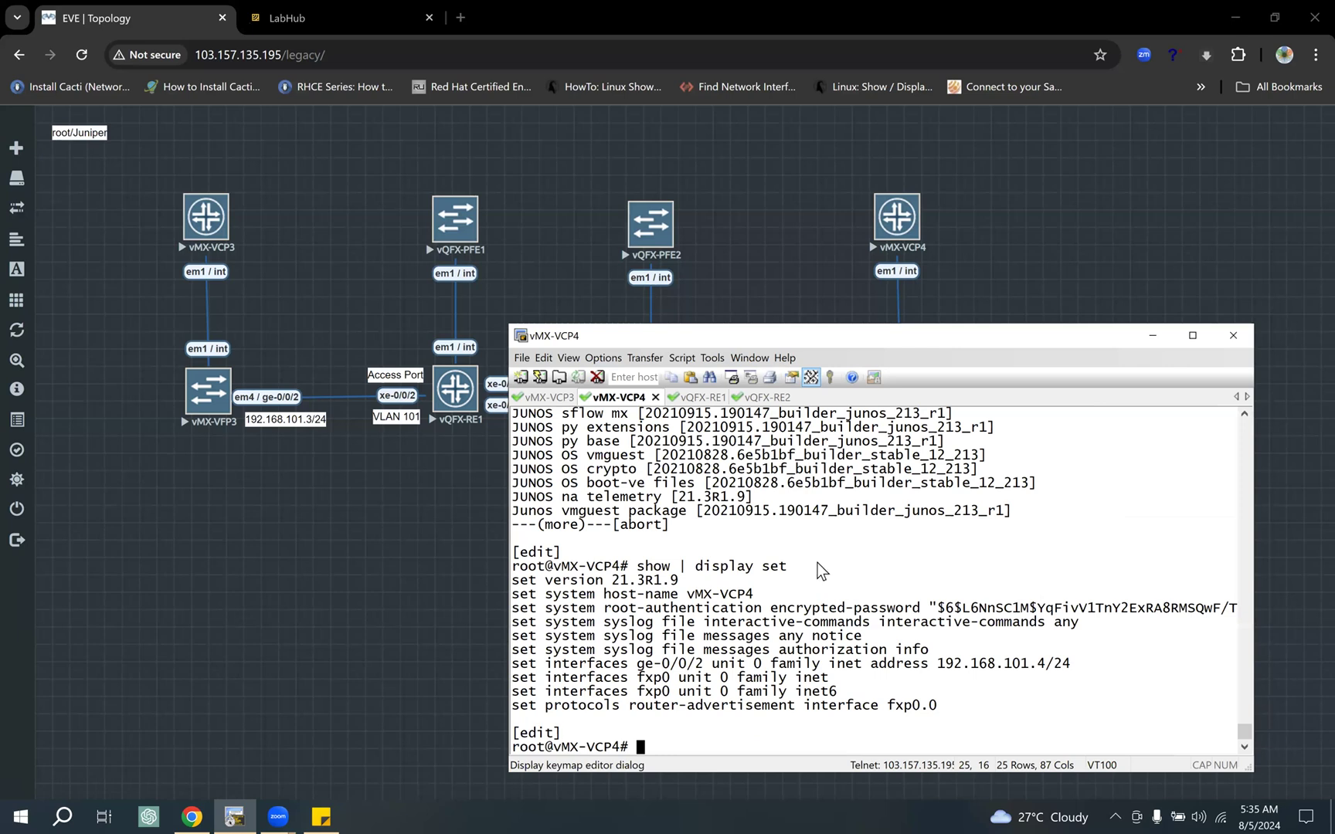
key(Up)
key(Return)
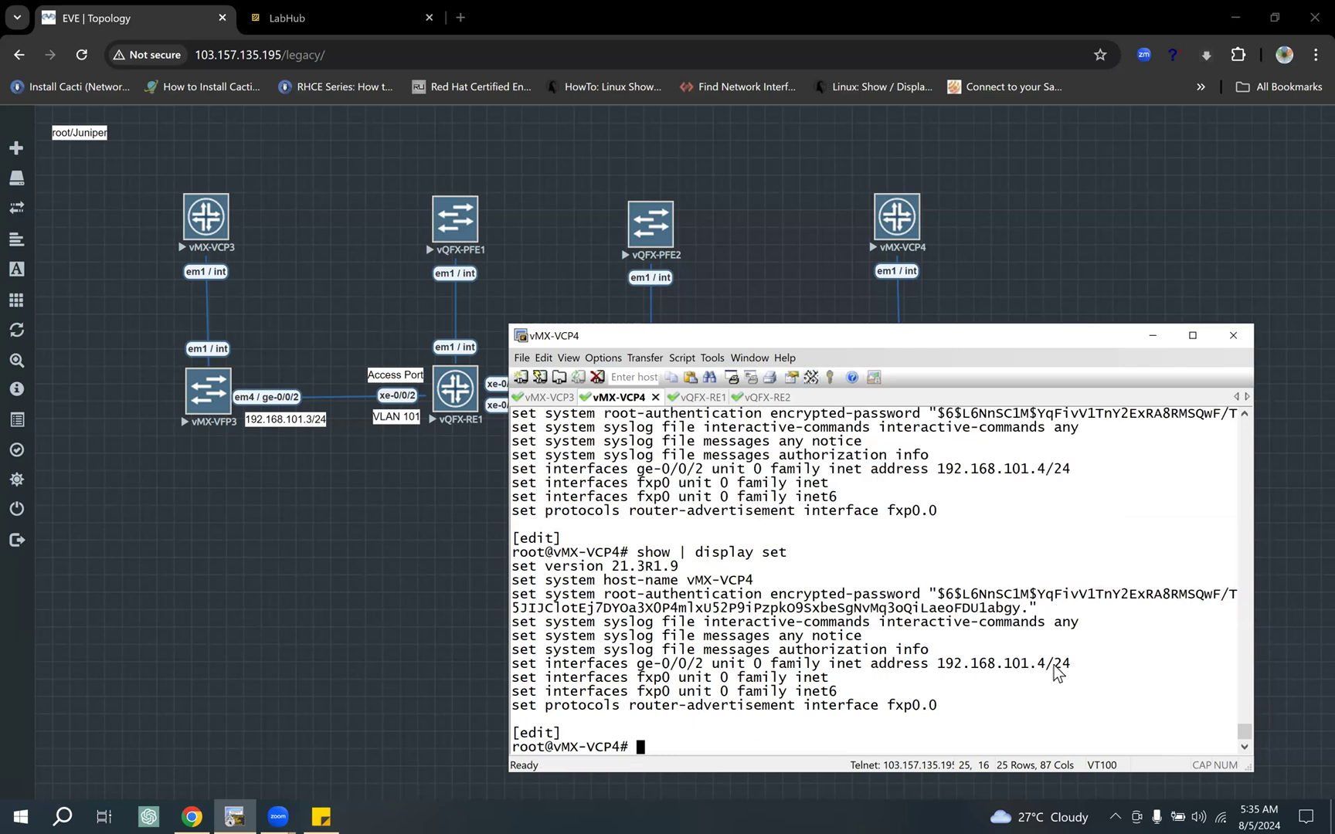
double_click(944, 665)
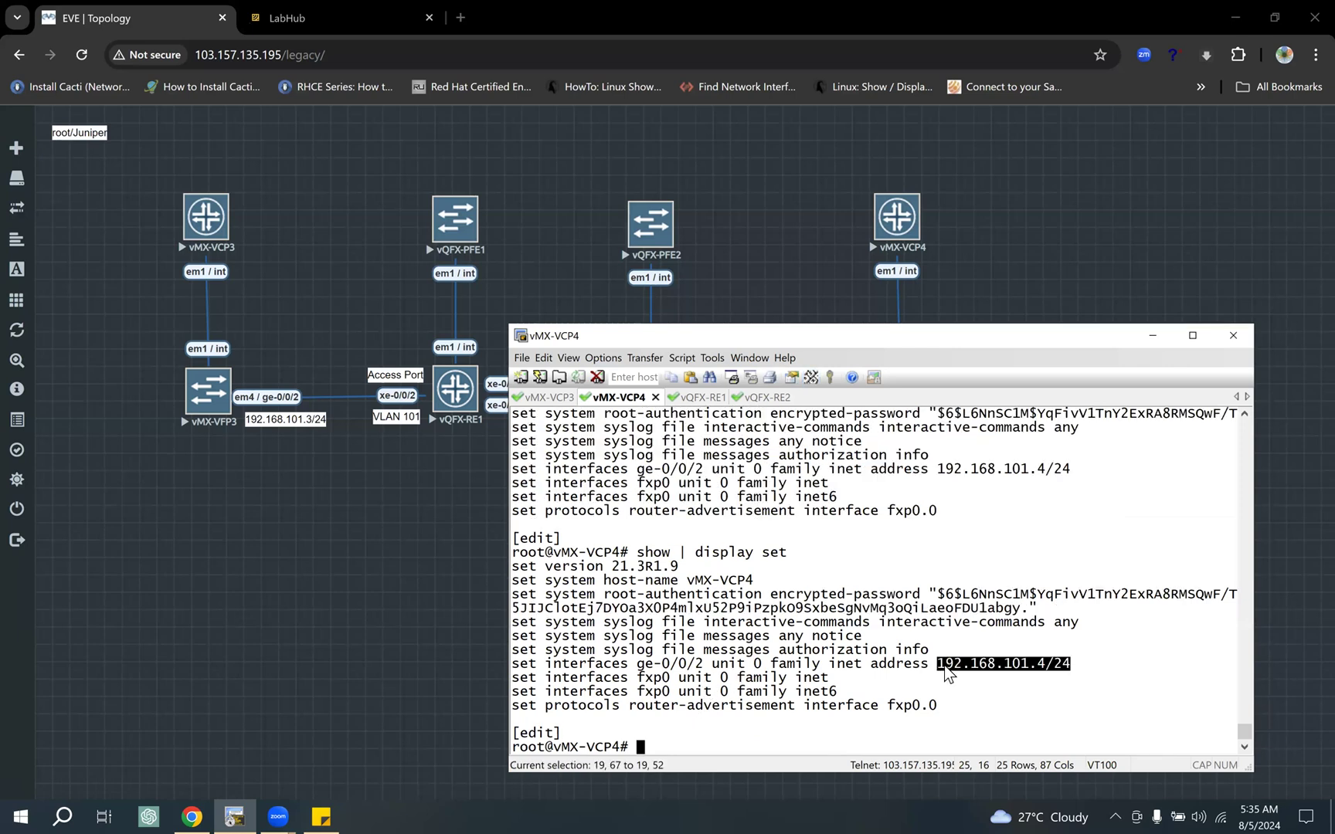
Step: Compare the ge-0/0/2 address on vMX-VCP3 with the one on vMX-VCP4, then uncover the topology's lower row
click(550, 397)
drag(1075, 664, 980, 659)
click(649, 400)
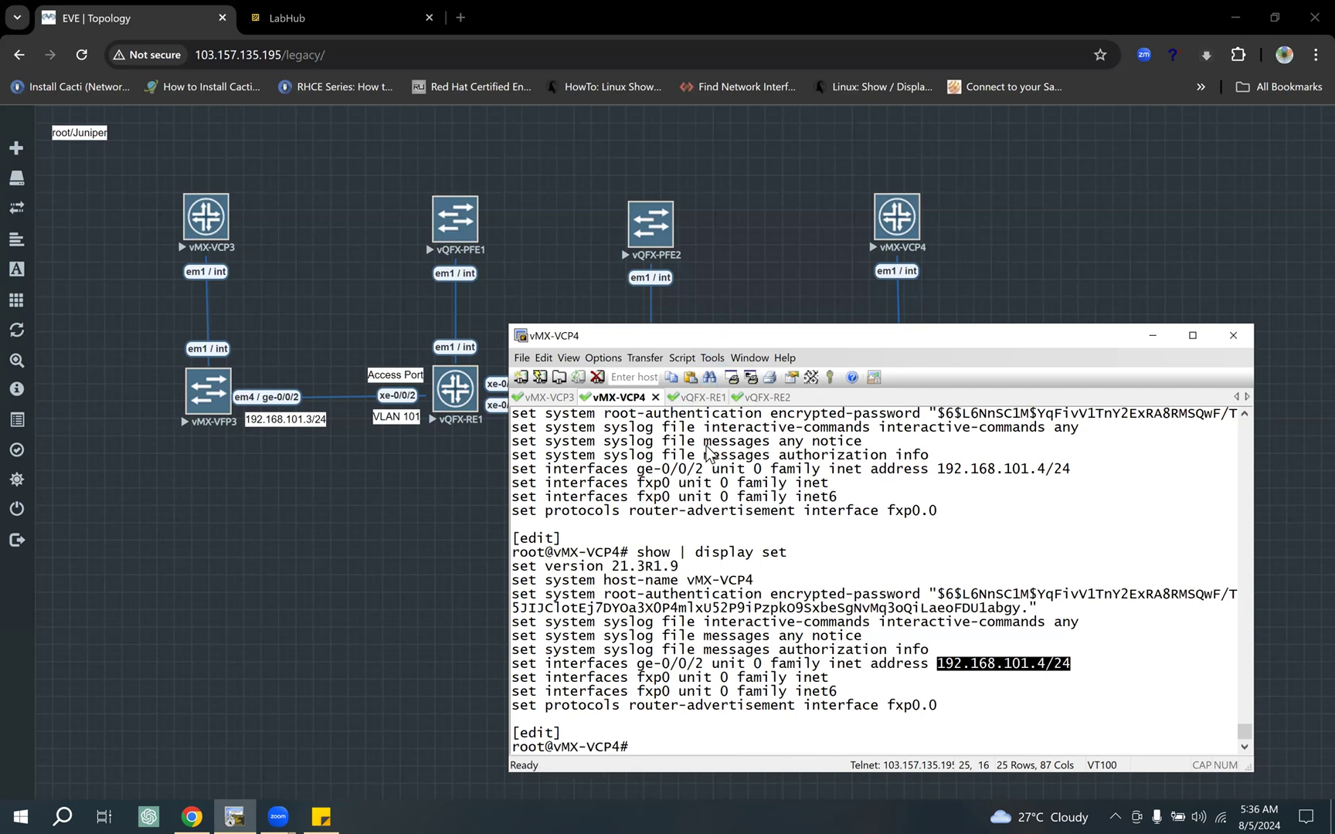
drag(706, 336, 698, 439)
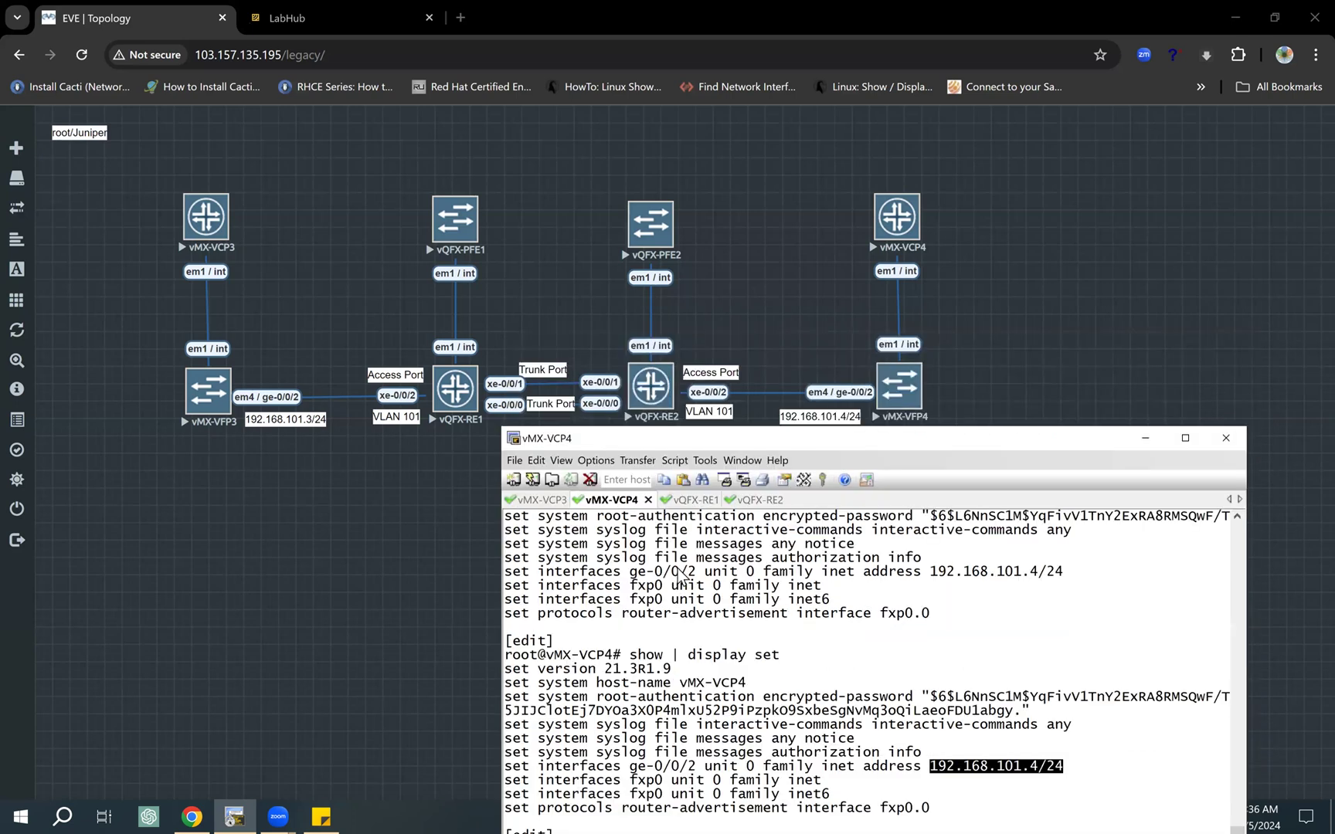
Step: On vQFX-RE1, enter the "edit vlans" configuration level and list its contents with "show"
key(ctrl+Tab)
key(Return)
key(Return)
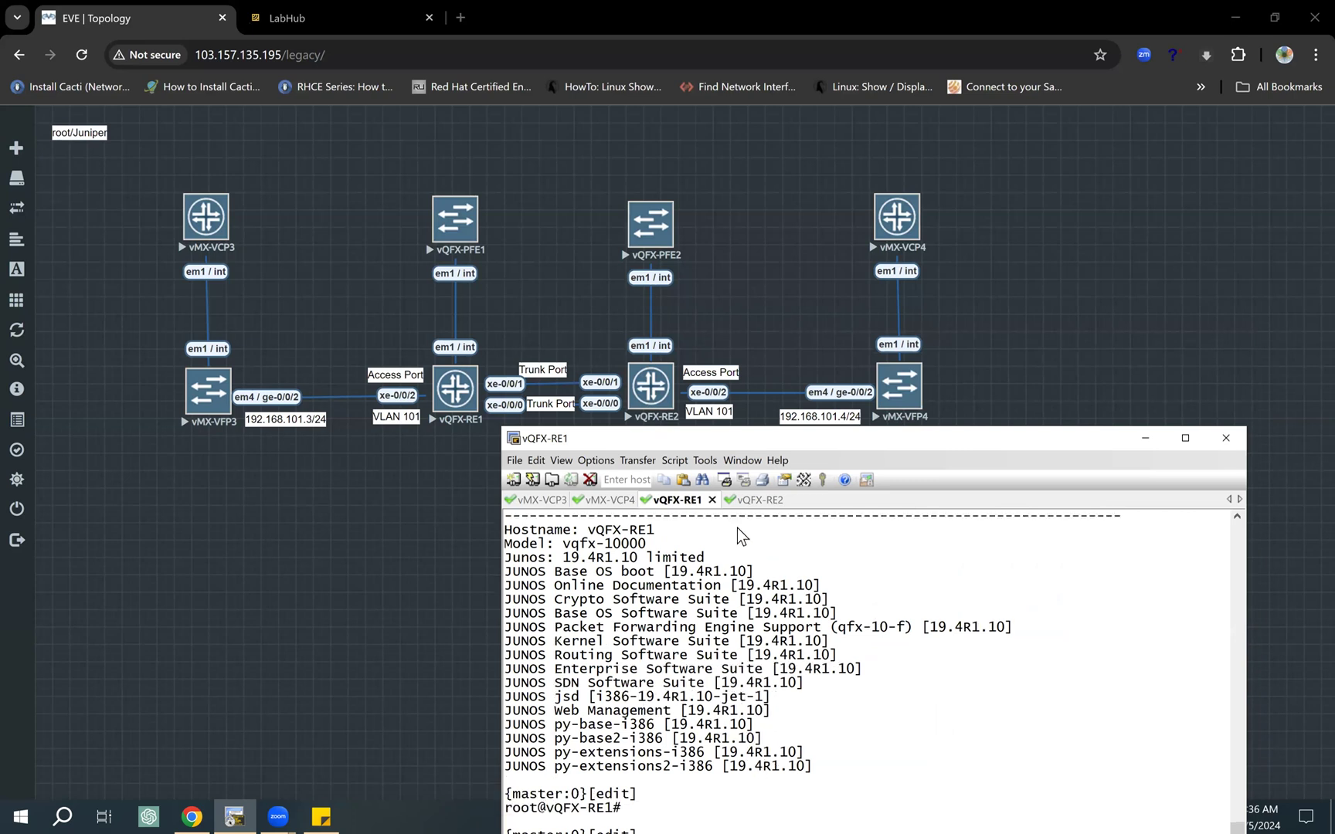
drag(720, 442, 764, 319)
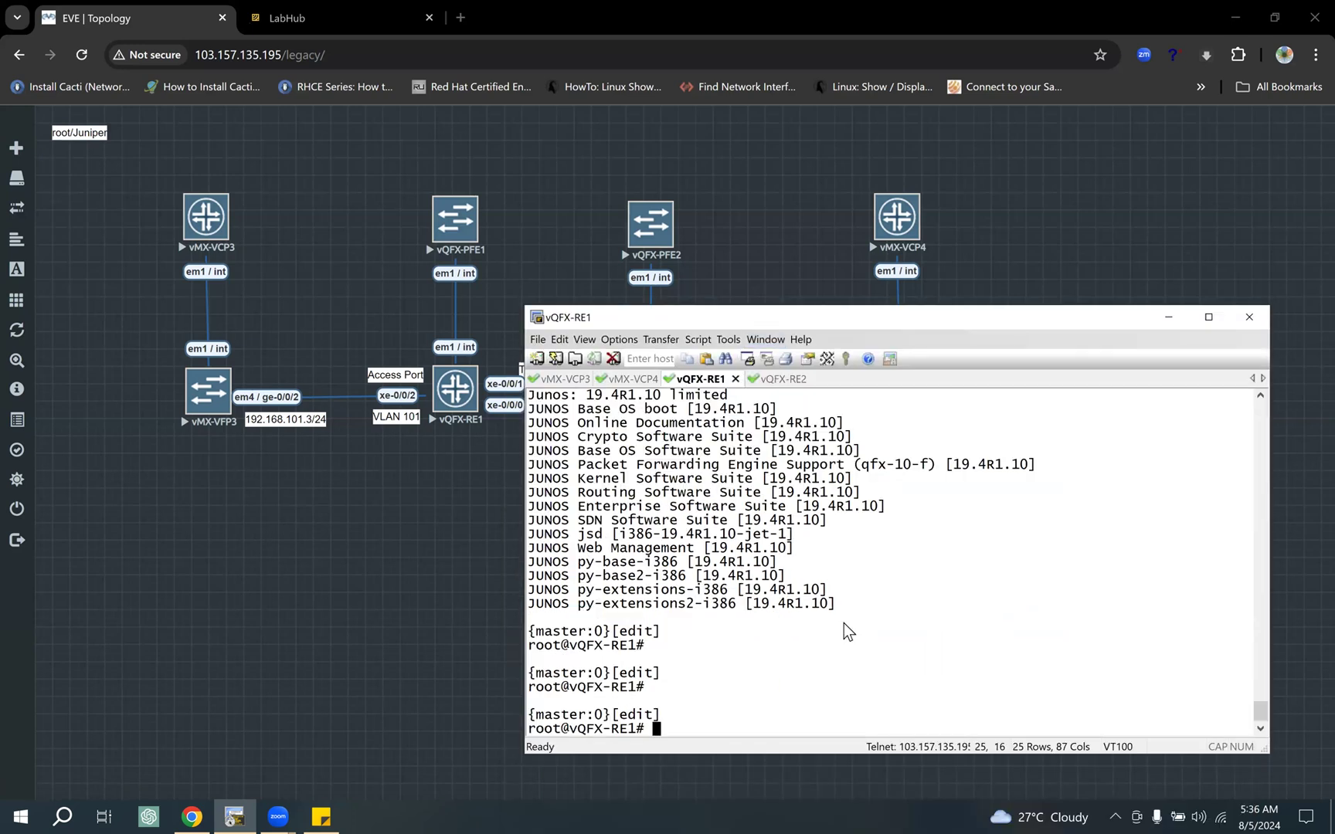
text(edit vlans)
key(Return)
text(show)
key(Return)
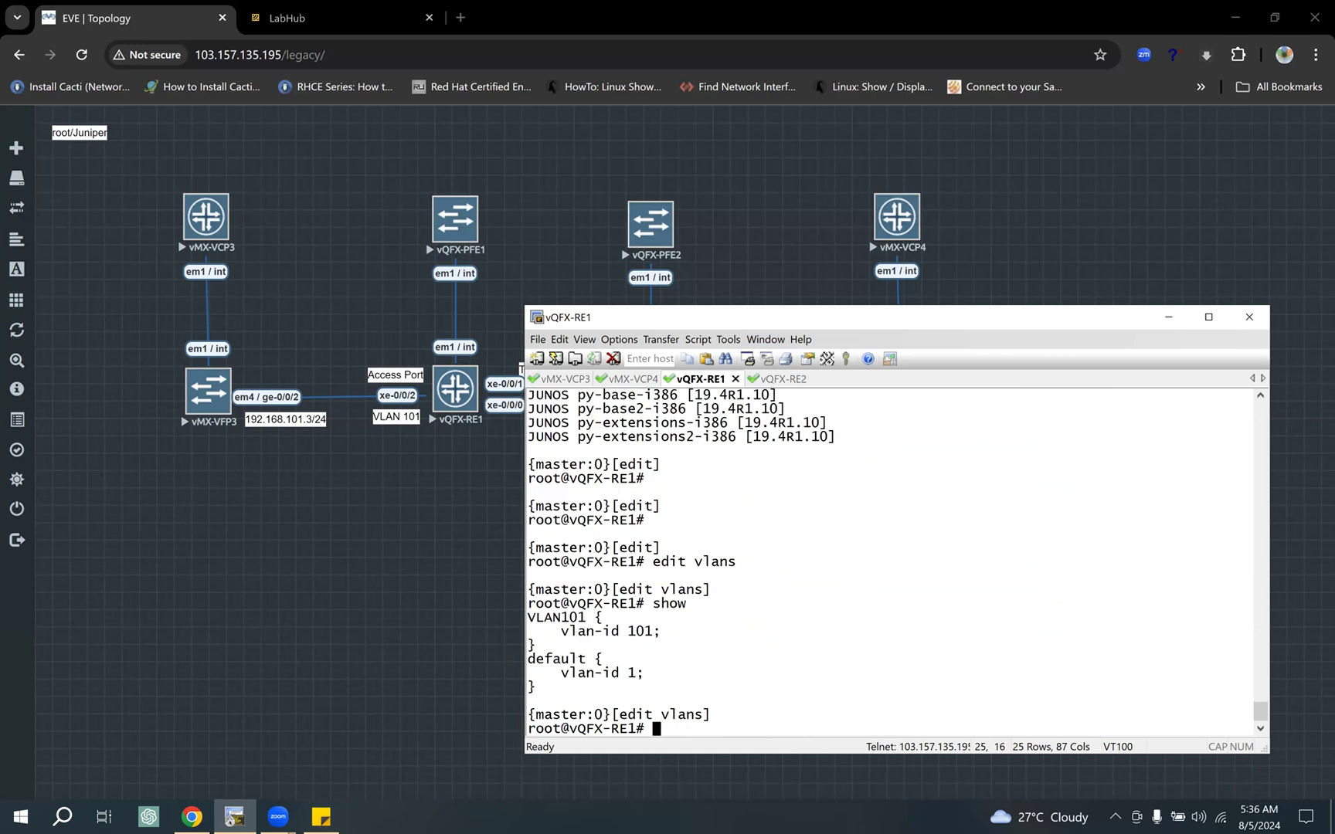
Step: Highlight the VLAN101 entry and the default VLAN entry in the vQFX-RE1 VLAN listing
drag(536, 623, 656, 634)
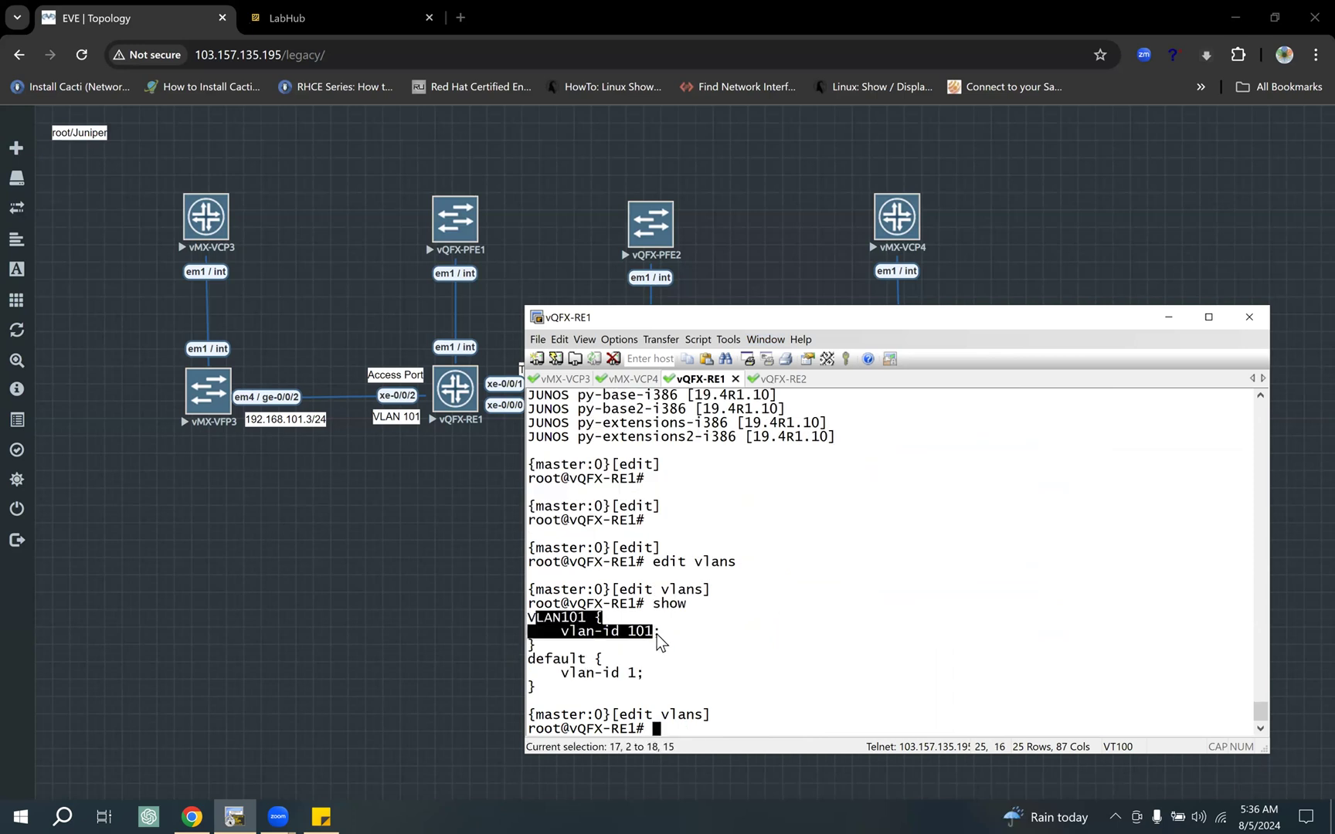
drag(572, 661, 671, 681)
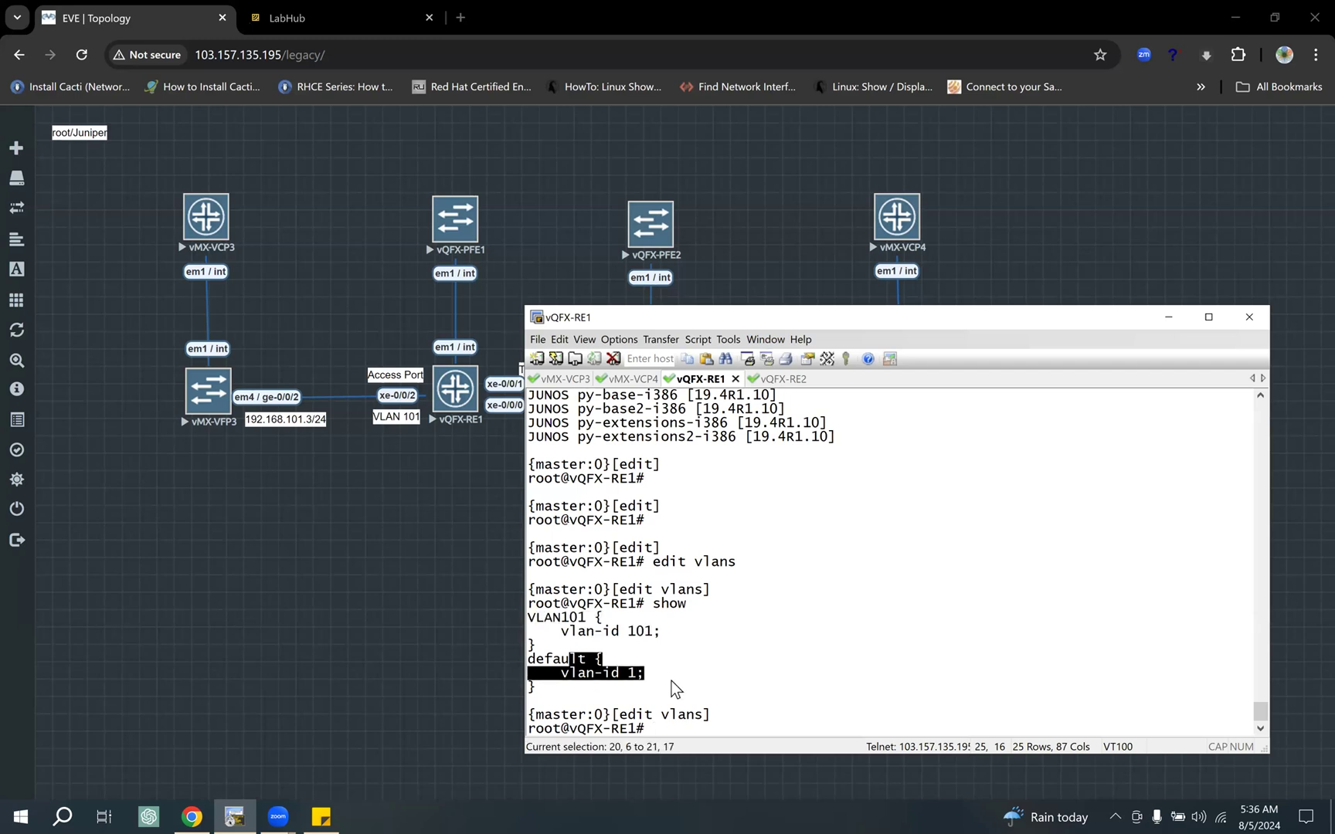
double_click(556, 660)
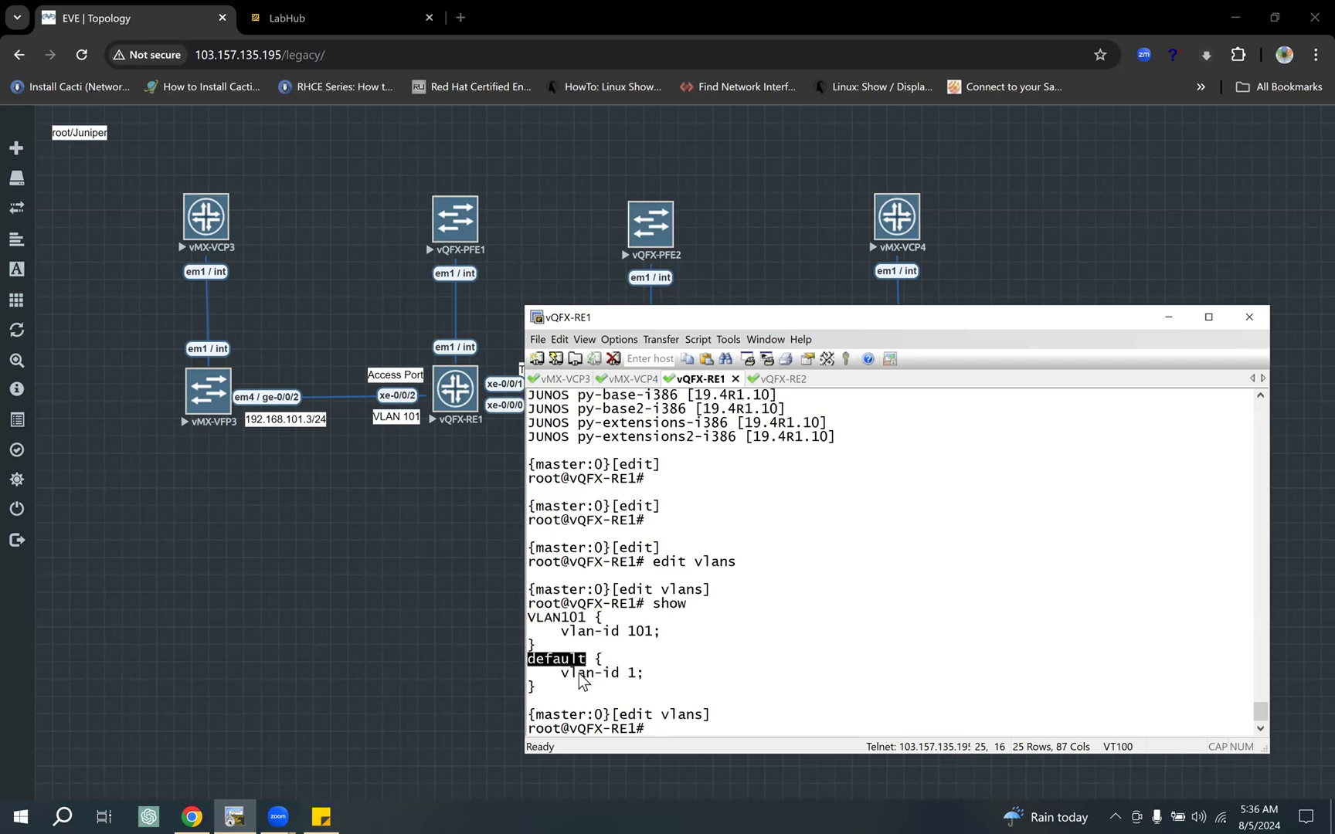
drag(577, 673, 645, 673)
click(692, 664)
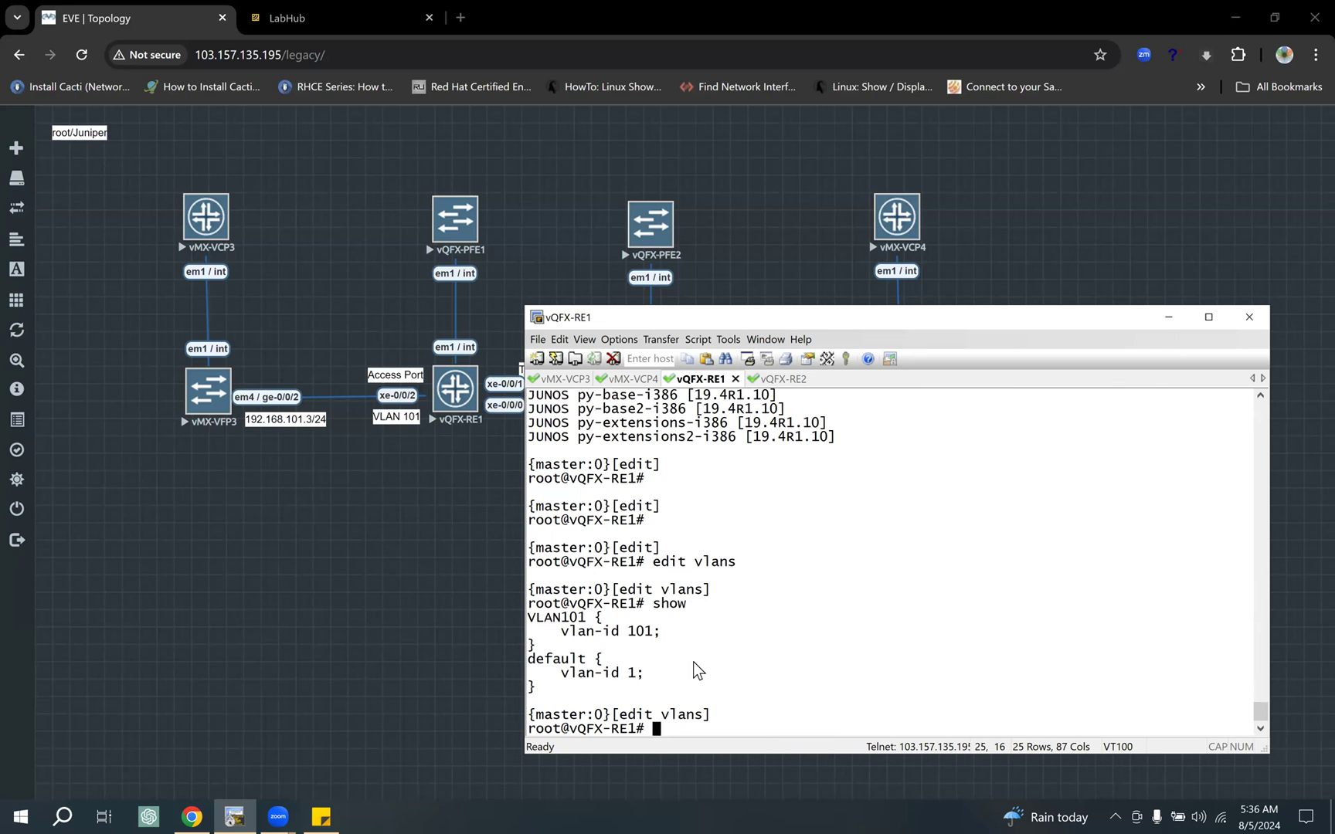
Step: Display the vQFX-RE1 VLANs with "show | display set", return to the top level and highlight the VLAN101 set command
text(show | display set)
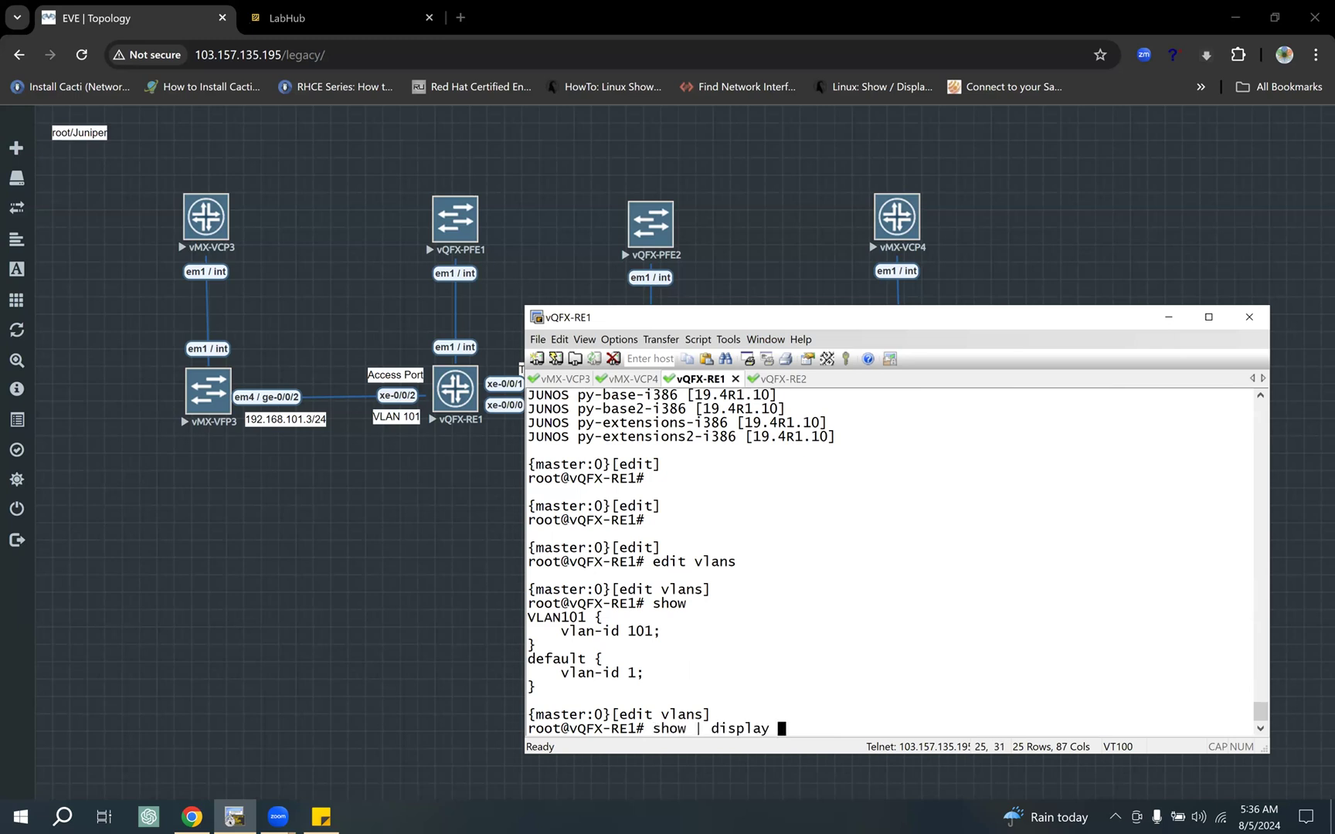
key(Return)
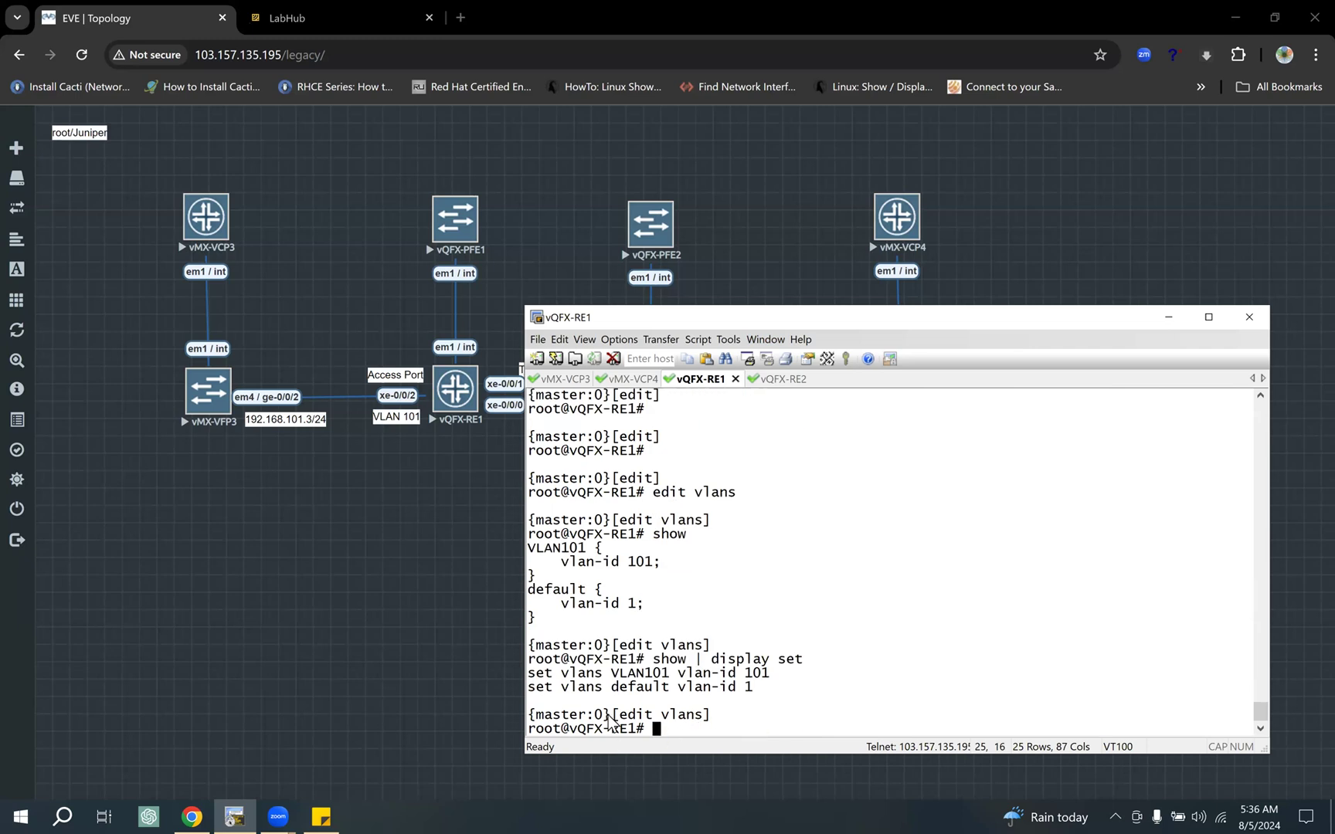
text(top)
key(Return)
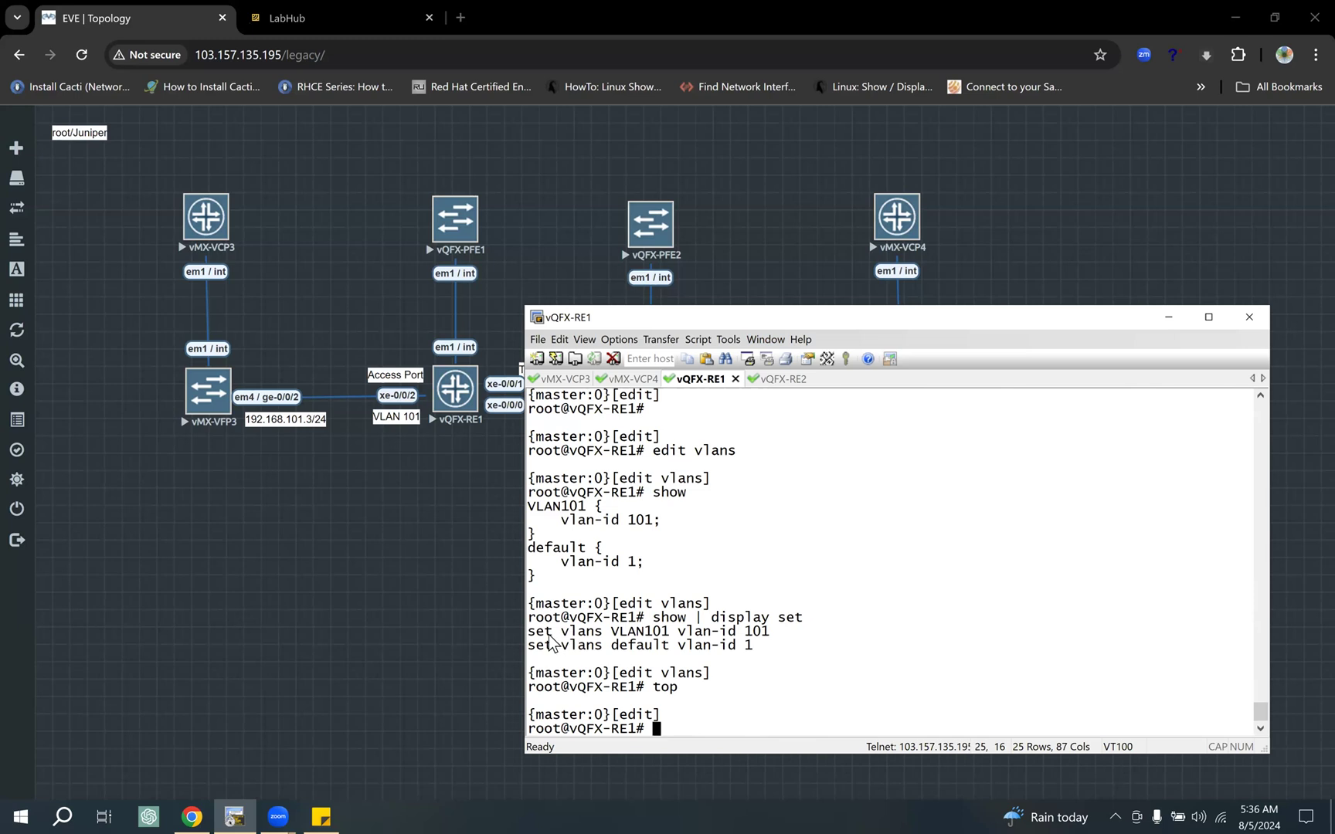
drag(536, 632, 784, 635)
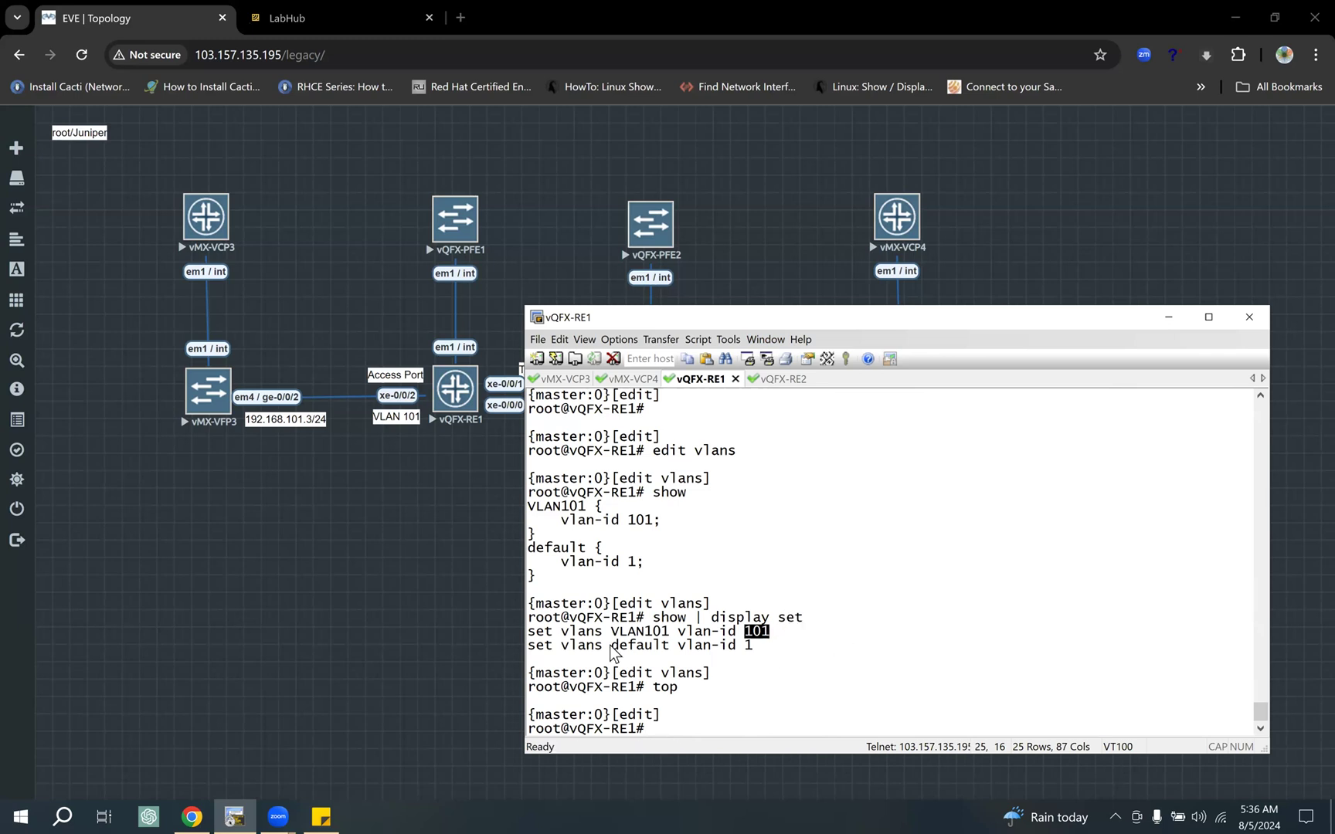
drag(529, 632, 807, 632)
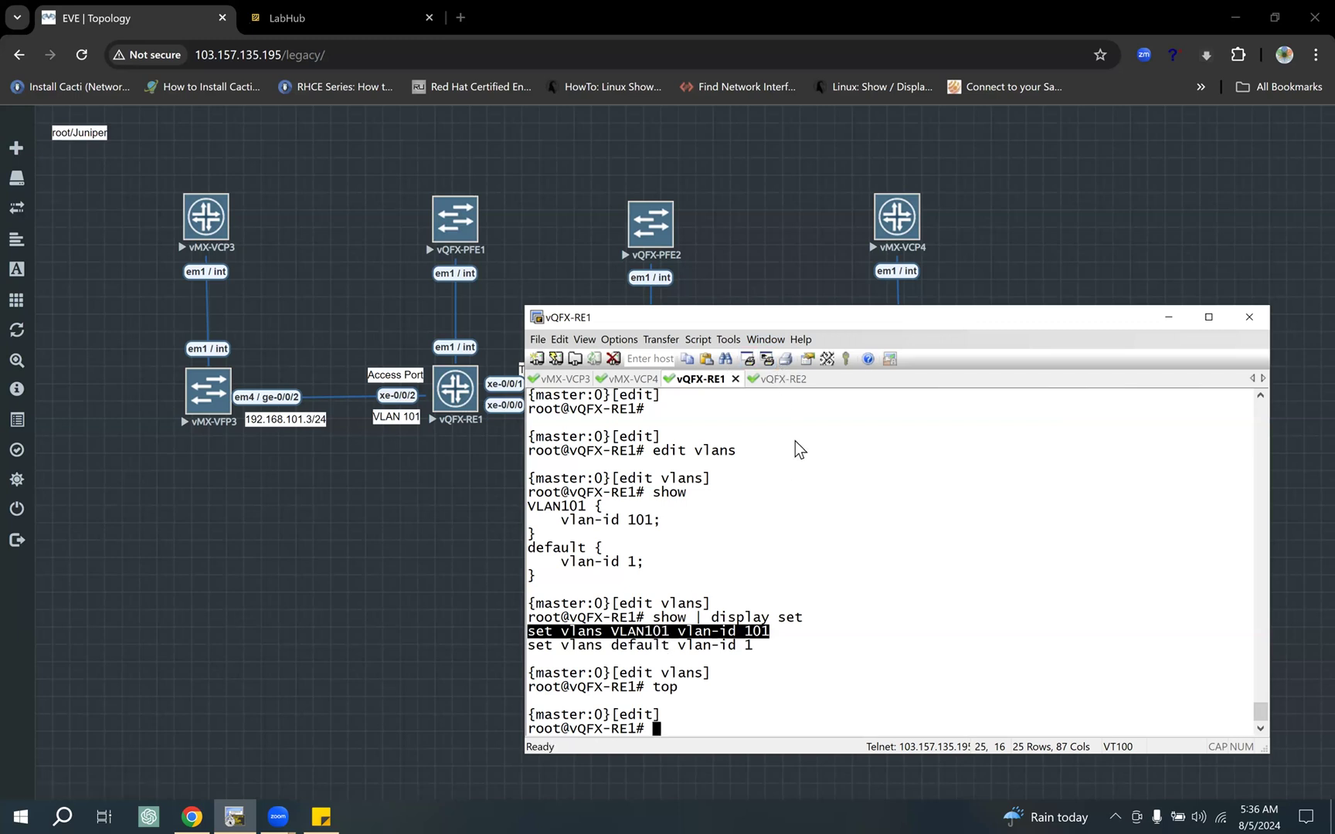
Step: On vQFX-RE2, show the "edit vlans" level, highlight the VLAN101 entry and return to the top level
click(777, 379)
text(edit vlans)
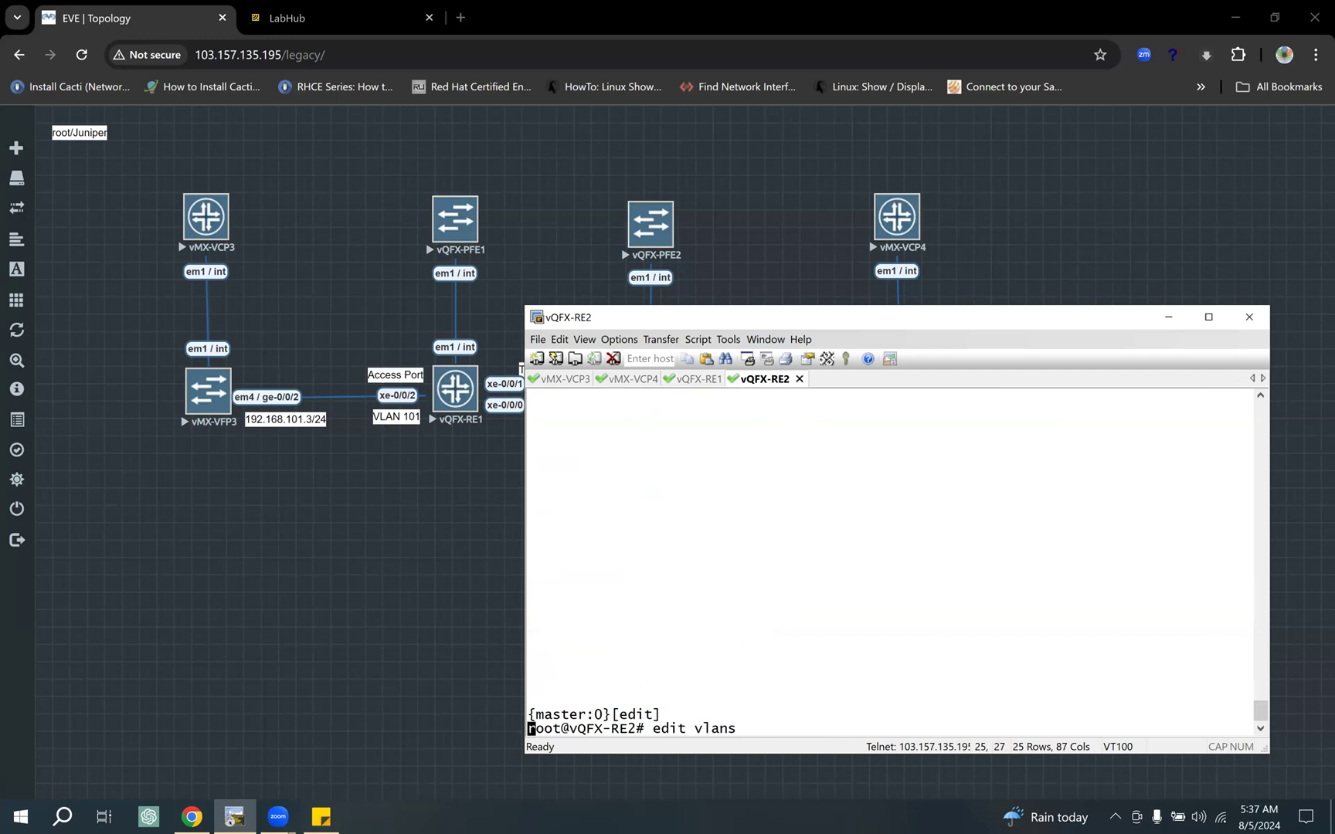
key(Return)
text(show)
key(Return)
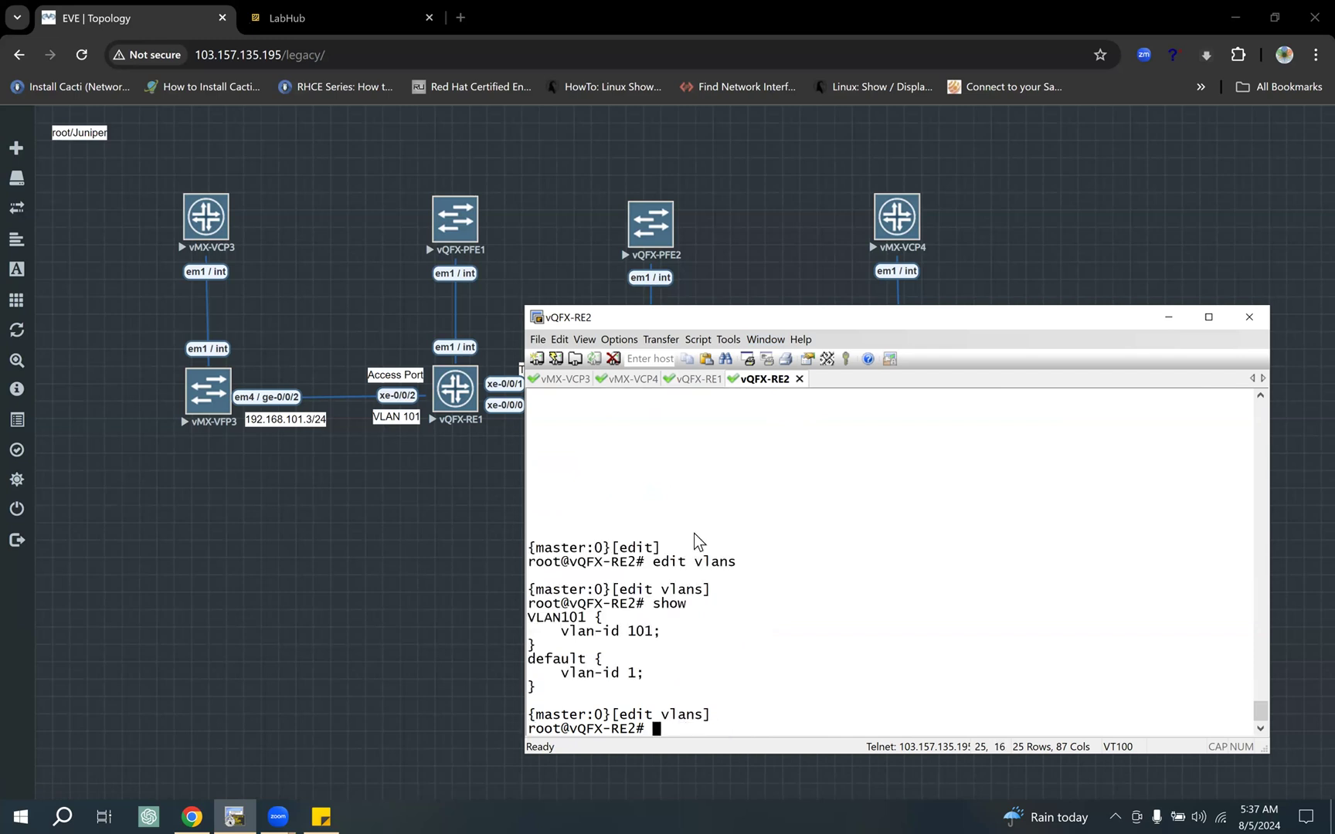
drag(670, 630, 544, 618)
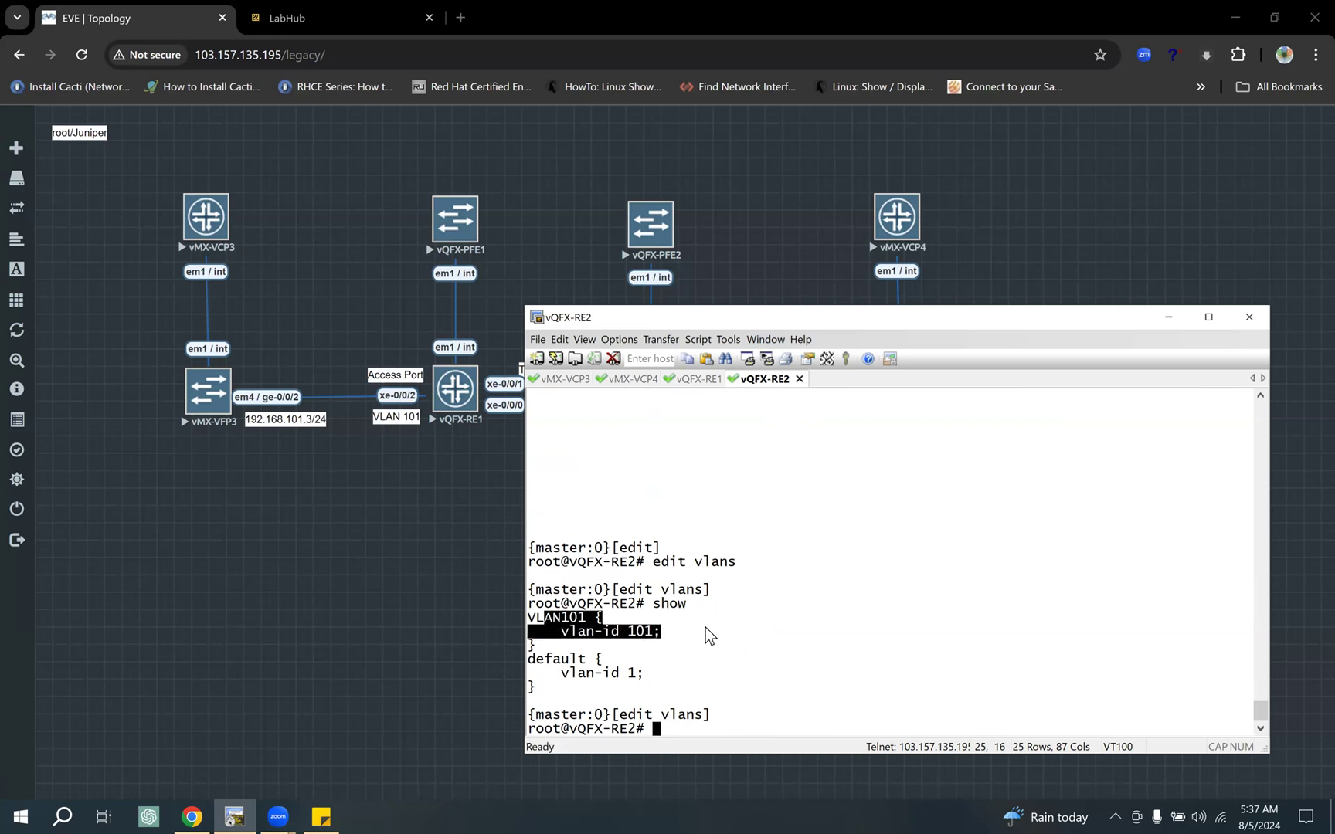
text(top)
key(Return)
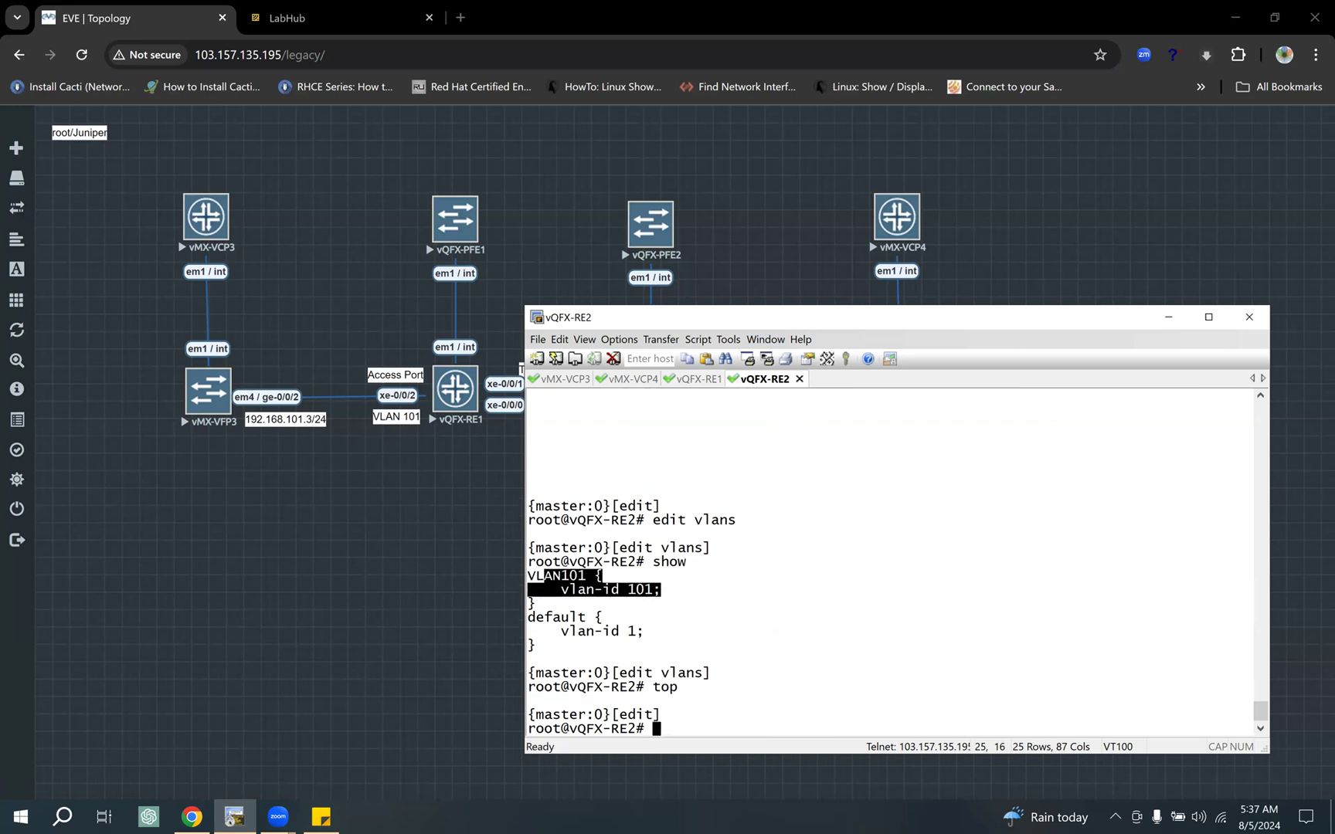
Step: Switch to the vQFX-RE1 session and move the terminal window to uncover the trunk port labels in the topology
click(695, 379)
key(Return)
key(Return)
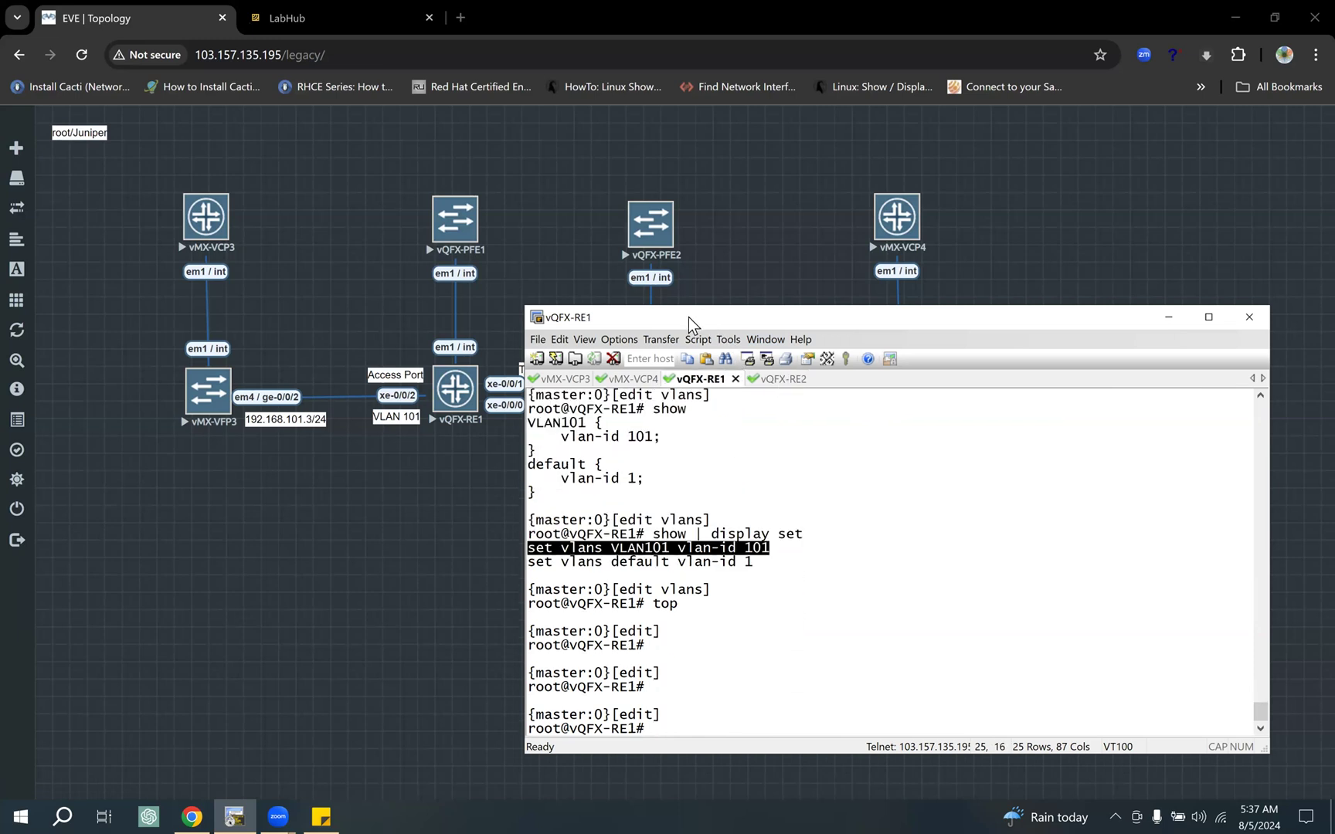
drag(688, 316, 736, 302)
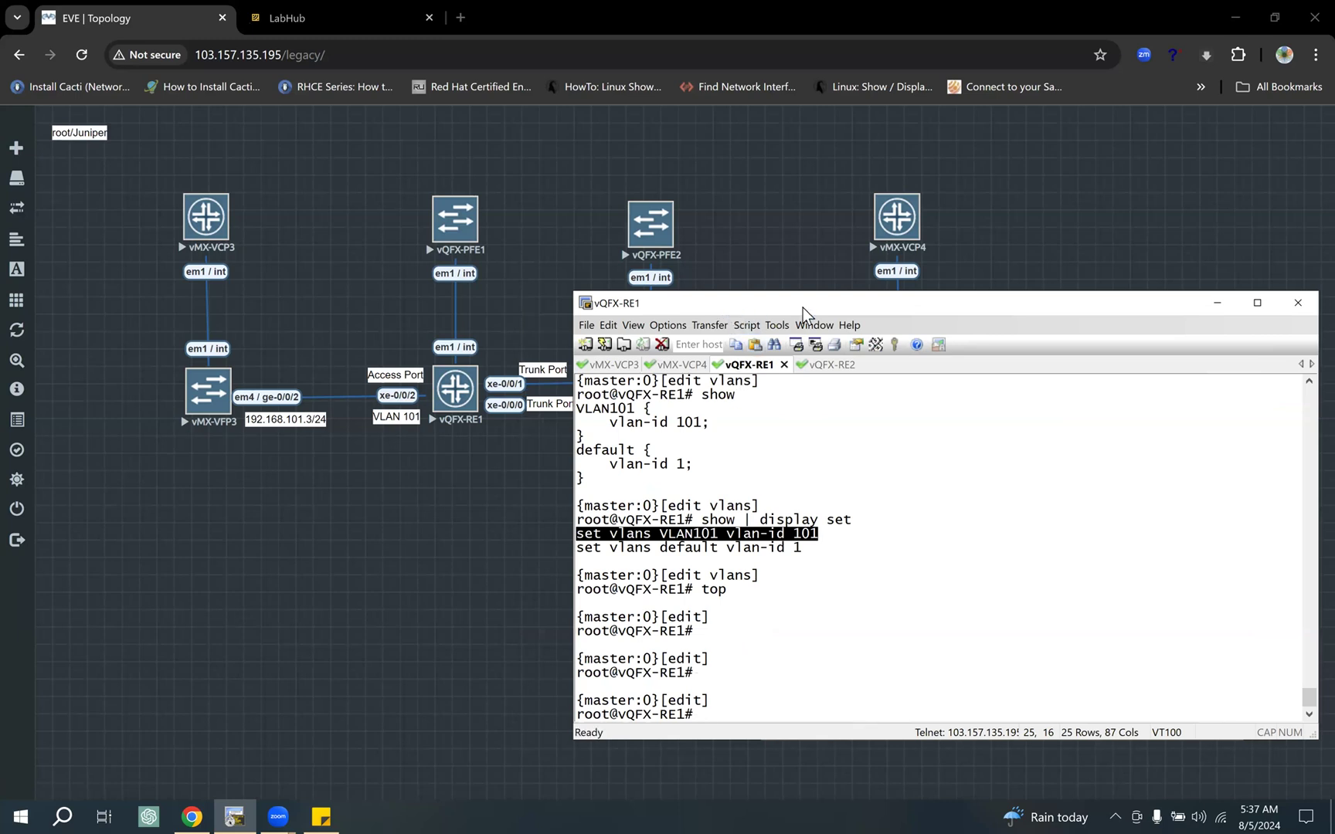
drag(728, 311, 765, 302)
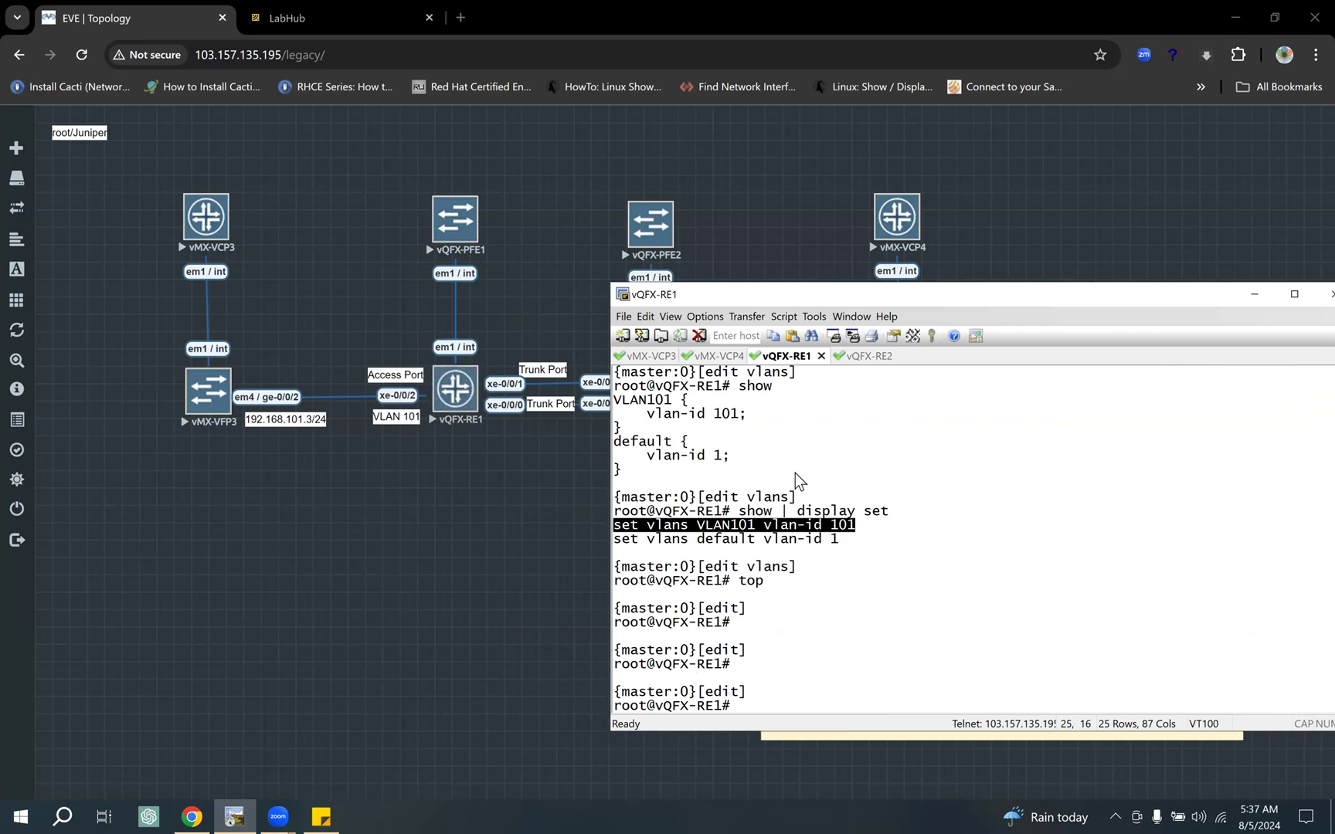
Step: On vQFX-RE1, enter "edit interfaces xe-0/0/0", list it with "show" and highlight the ethernet-switching trunk and VLAN member lines
text(edit interfaces xe-0/0/)
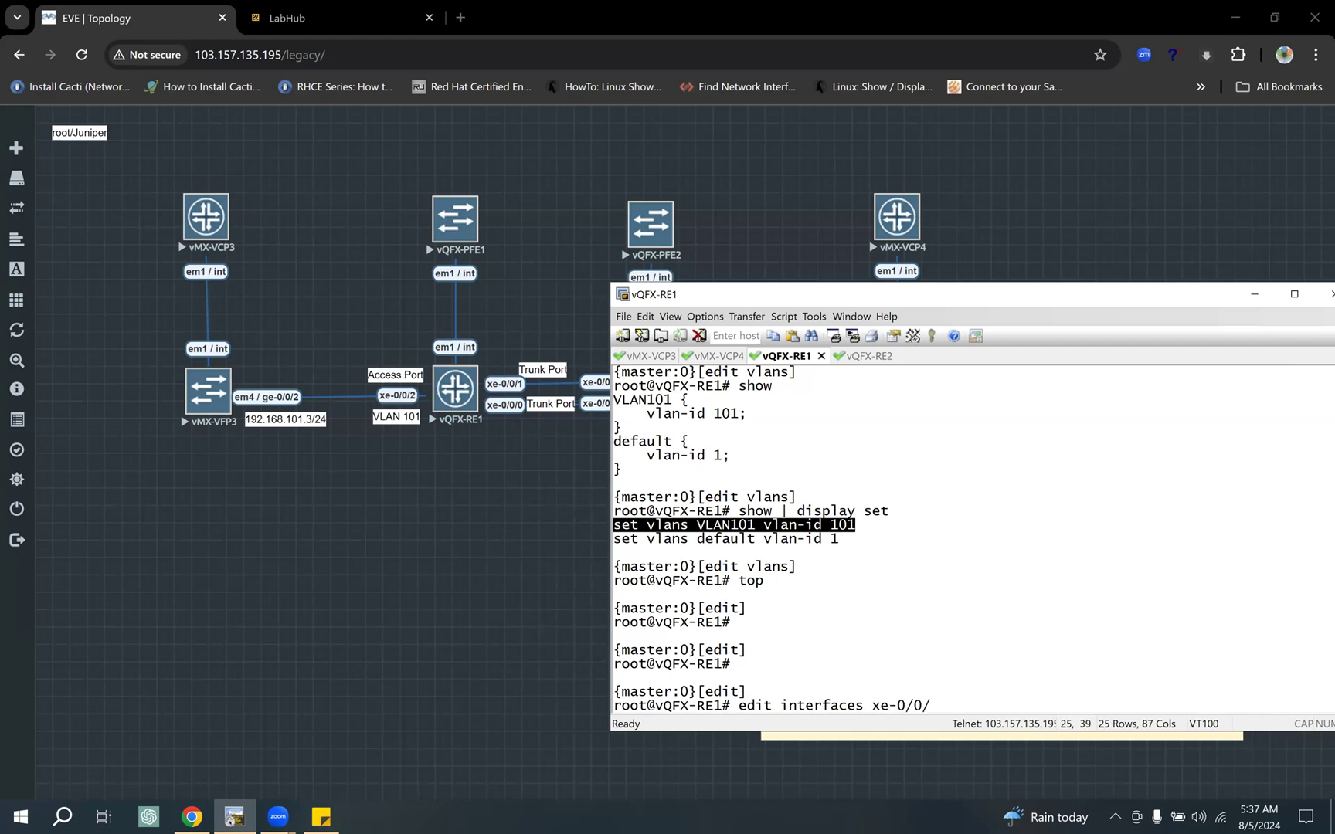
text(1)
key(BackSpace)
text(0)
key(Return)
text(show)
key(Return)
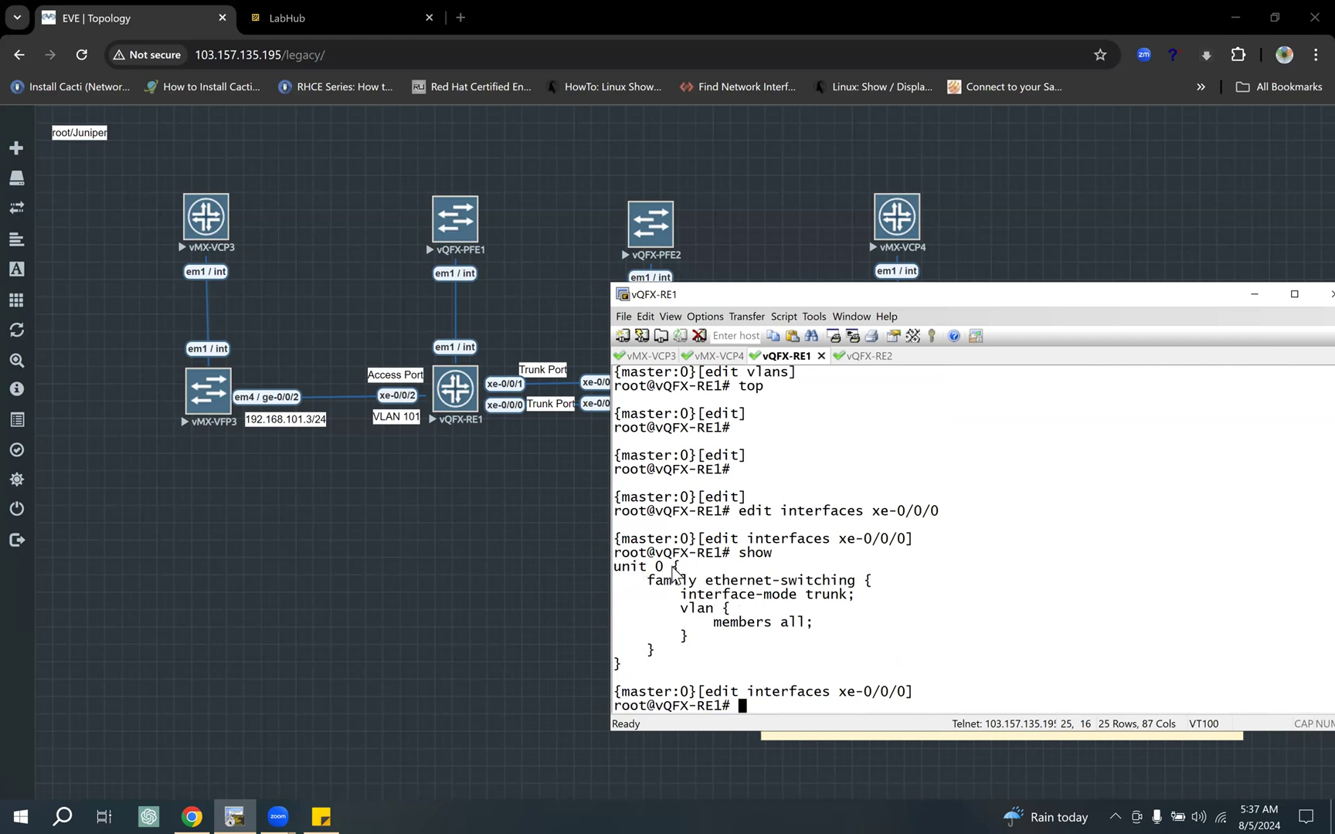
drag(689, 581, 871, 583)
drag(705, 594, 656, 581)
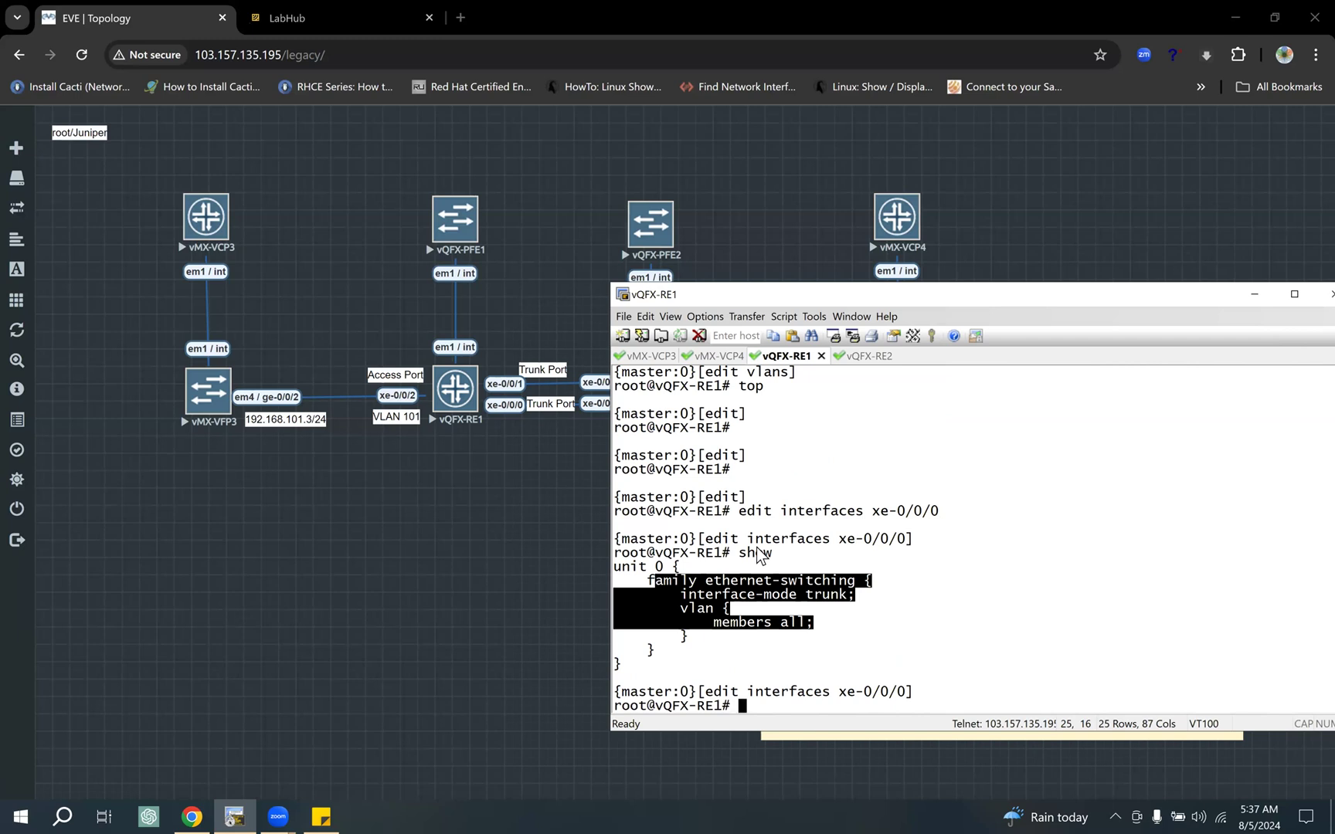
Step: Display xe-0/0/0 with "show | display set", highlight parts of its set commands and return to the top level
text(show | display set)
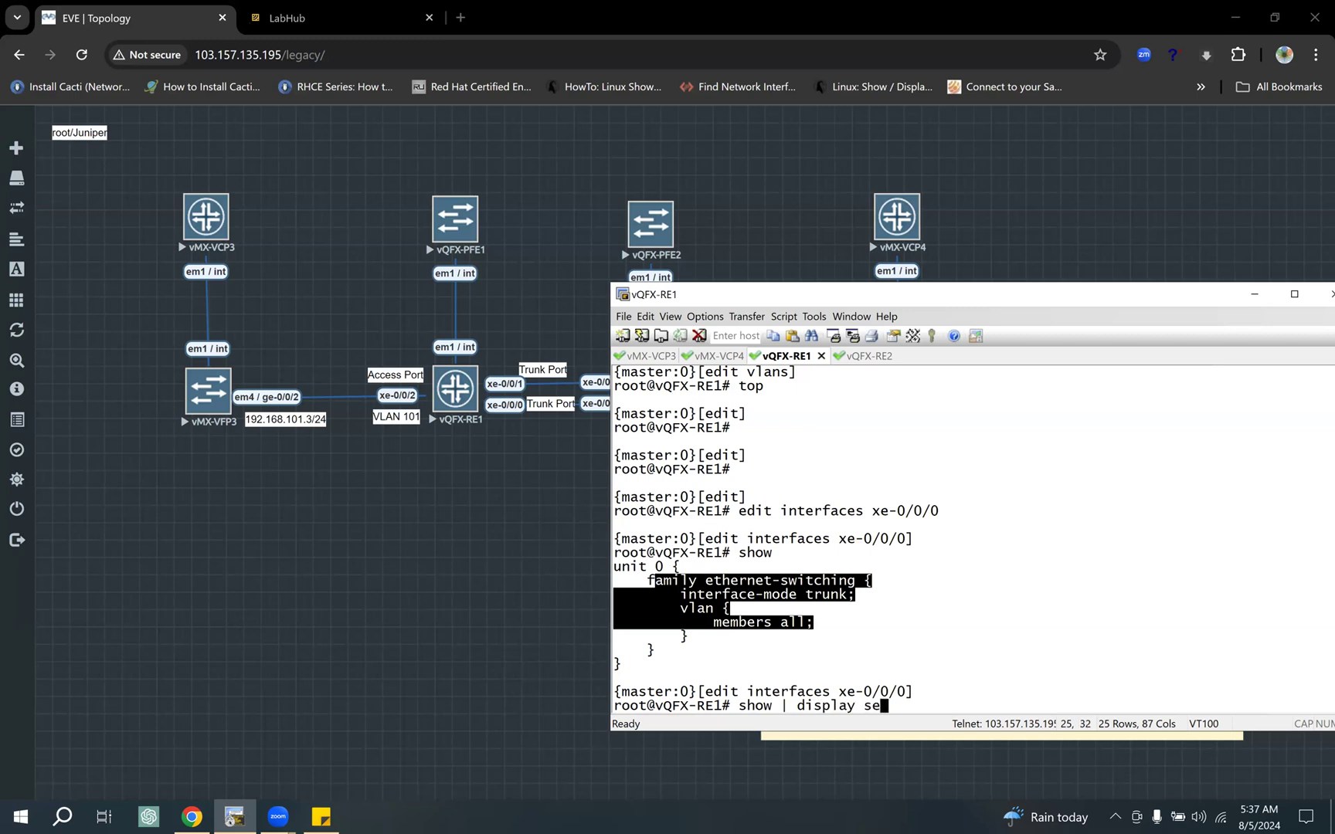
key(Return)
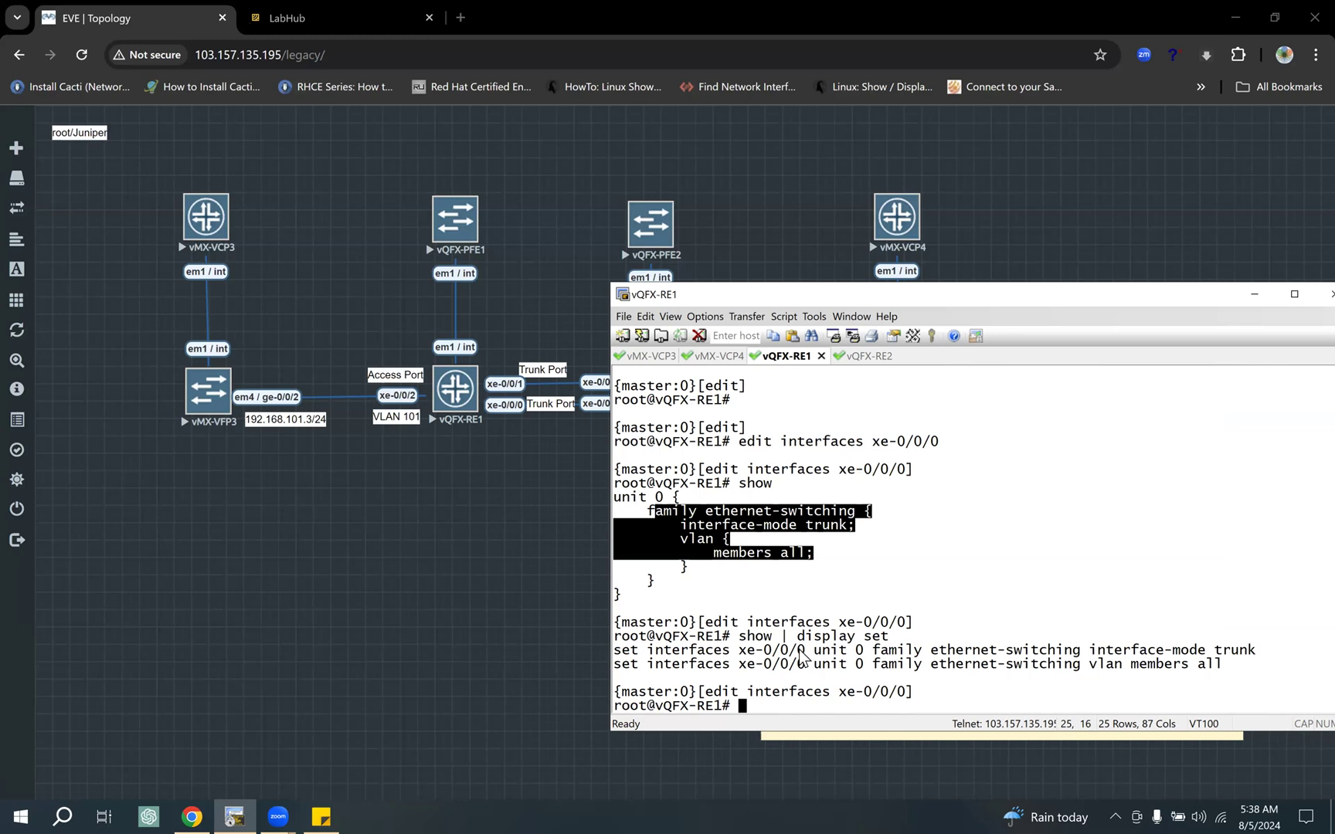
drag(812, 652, 731, 652)
drag(833, 652, 872, 653)
double_click(905, 653)
double_click(966, 653)
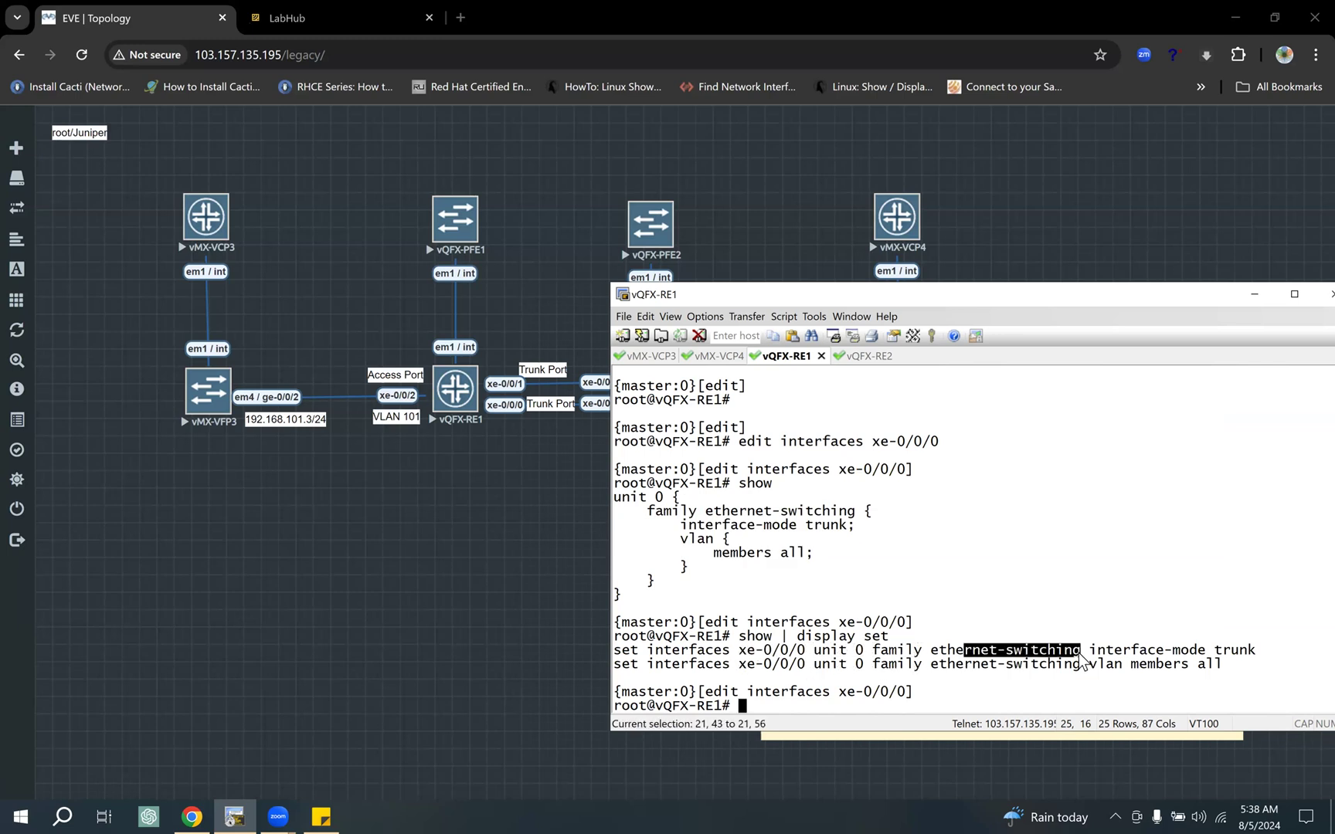
drag(1107, 653, 1080, 663)
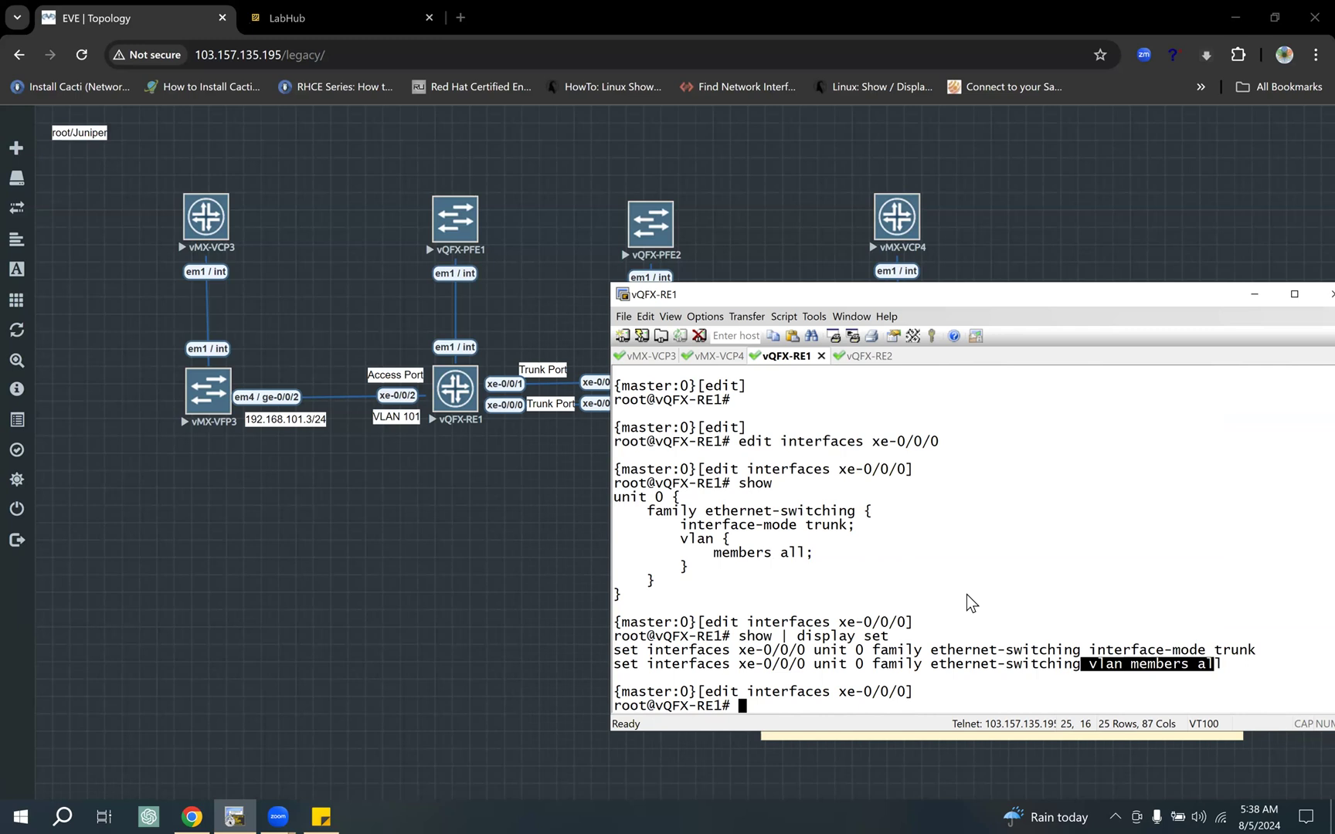
text(top)
key(Return)
Step: On vQFX-RE1, show the "edit interfaces xe-0/0/1" level, highlight its interface mode and VLAN members, and exit the level
text(edit int)
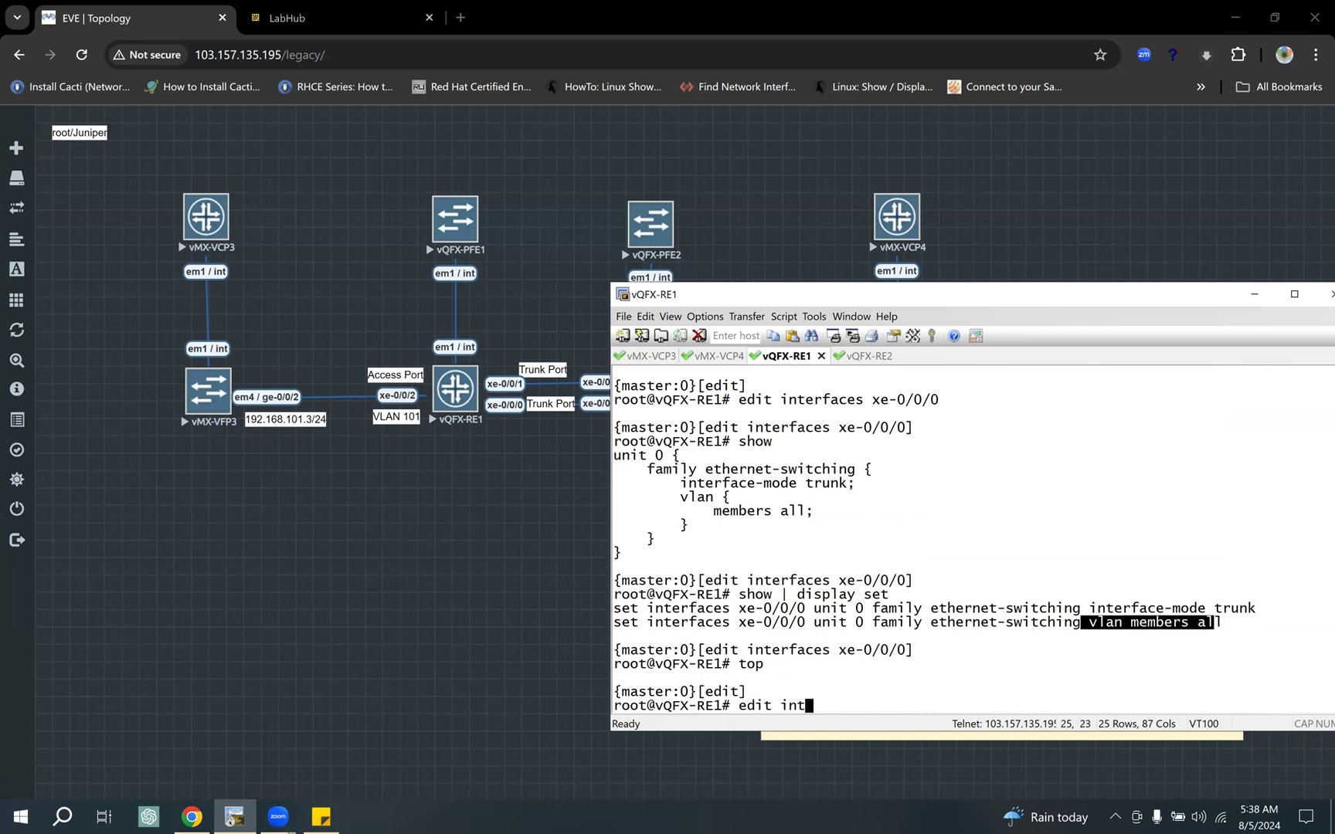
text(erfaces xe-0/0/)
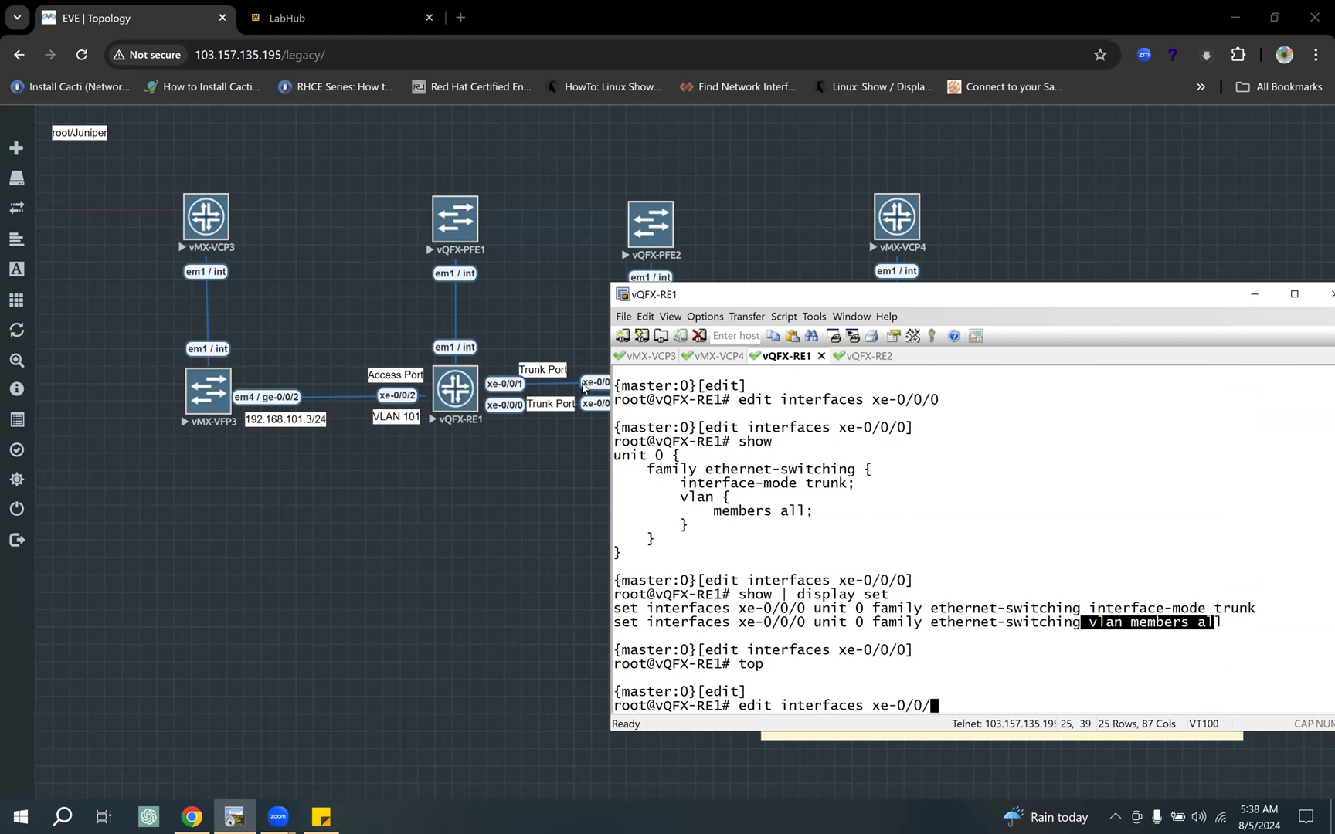
text(1)
key(Return)
text(show)
key(Return)
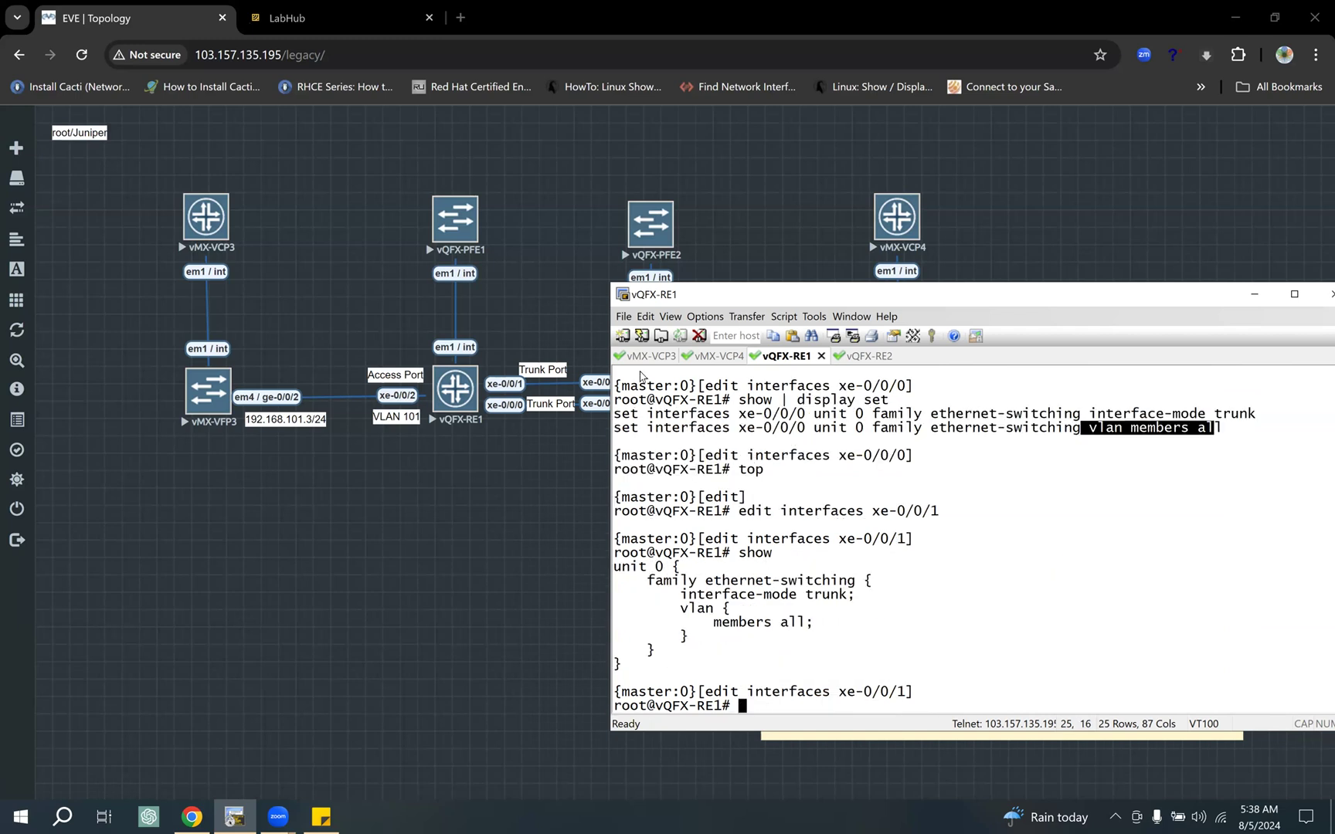
drag(755, 580, 824, 596)
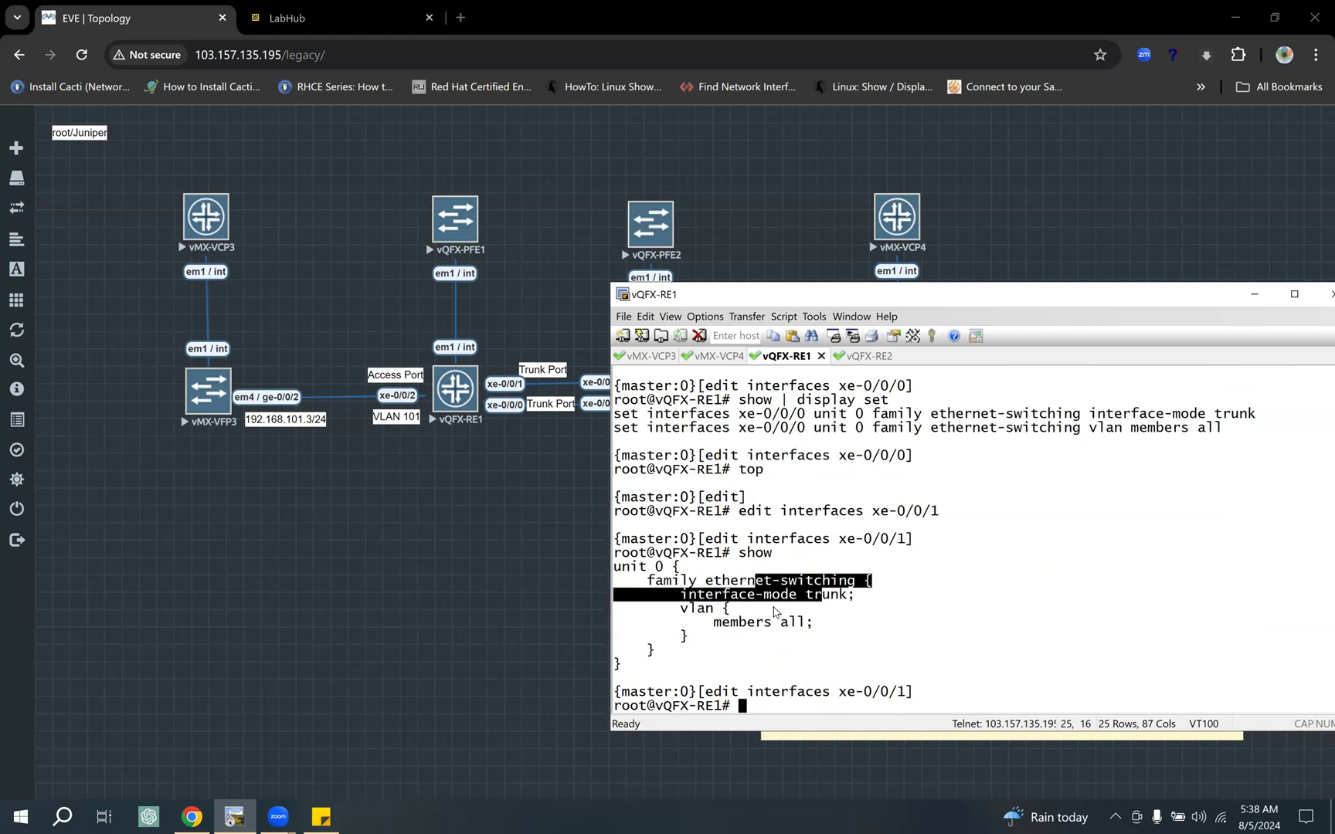
drag(721, 621, 809, 622)
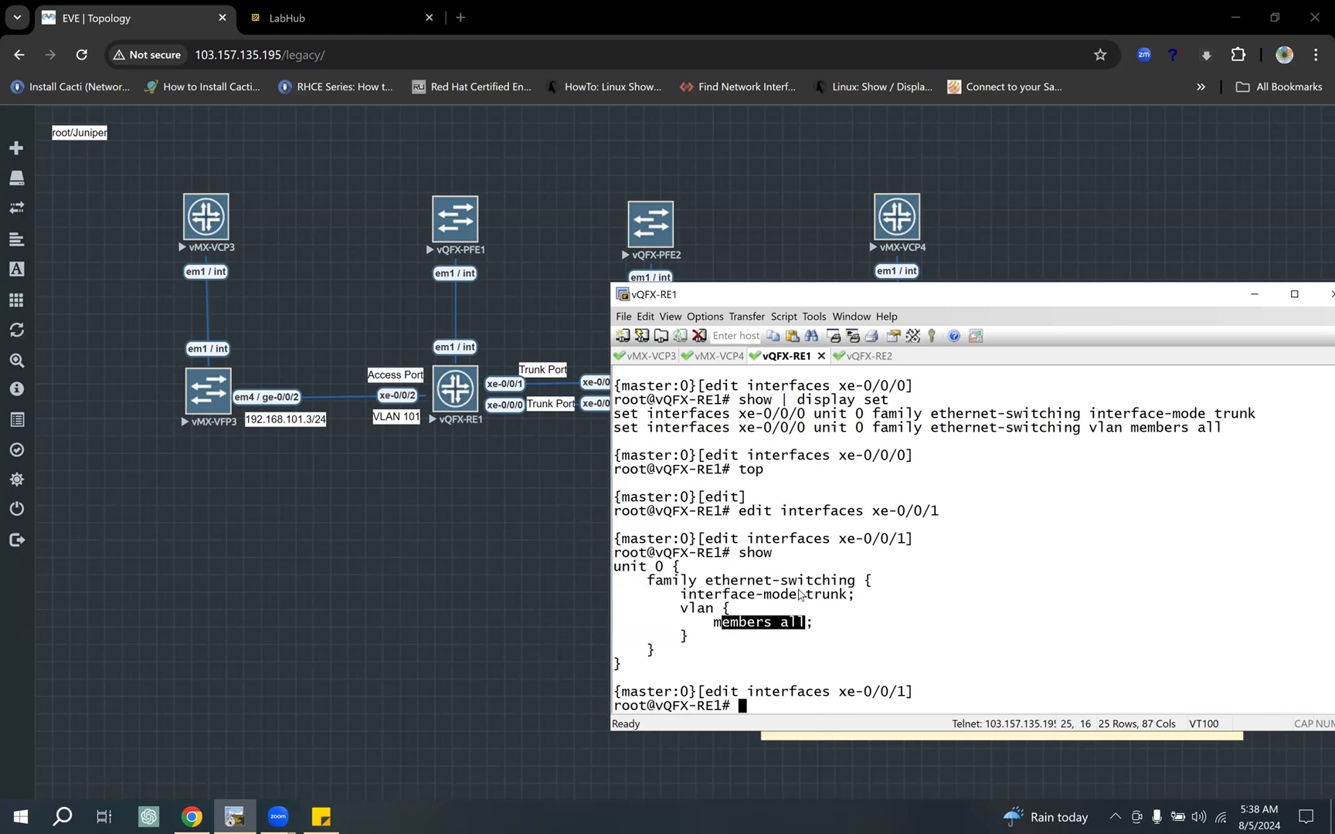
text(exit)
key(Return)
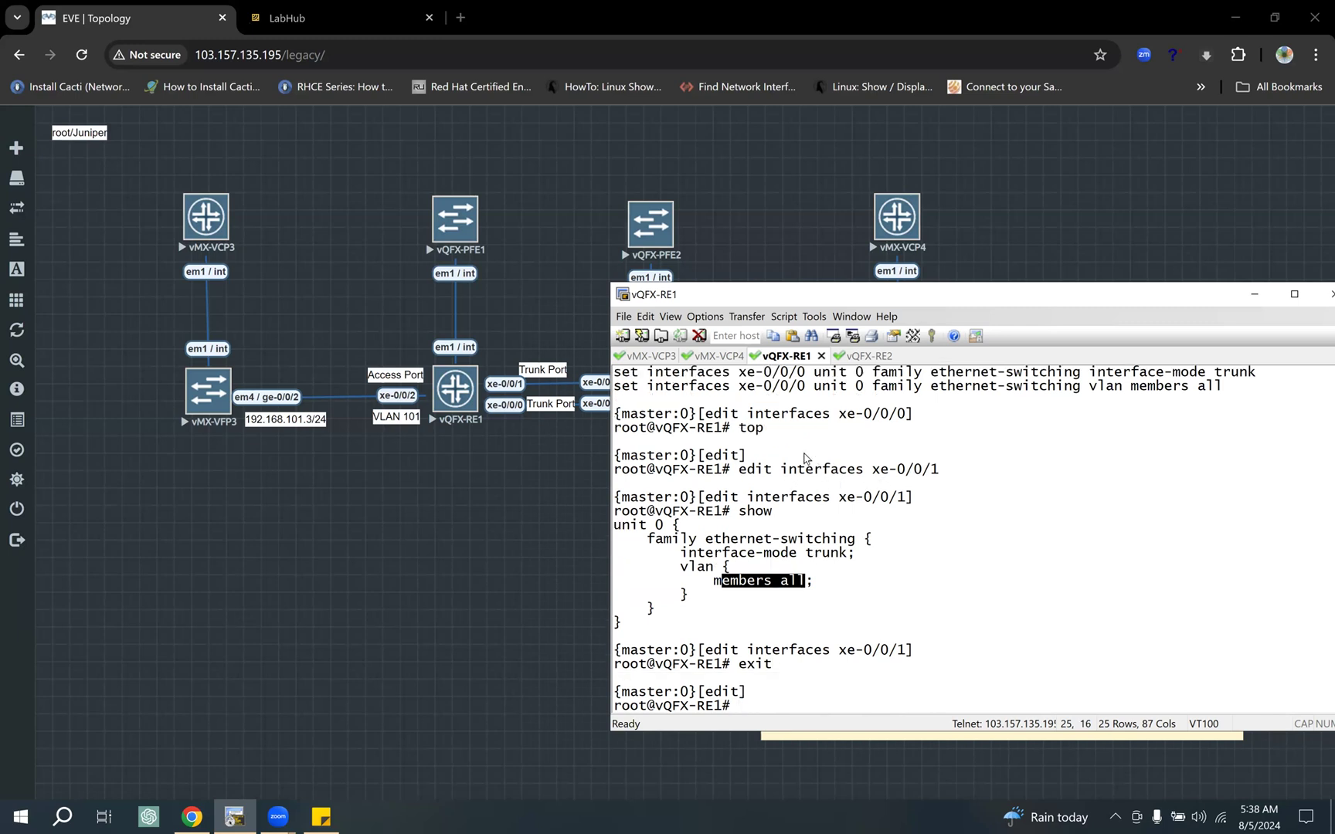
Step: On vQFX-RE2, show the "edit interfaces xe-0/0/0" level, highlight its ethernet-switching block and exit the level
click(865, 356)
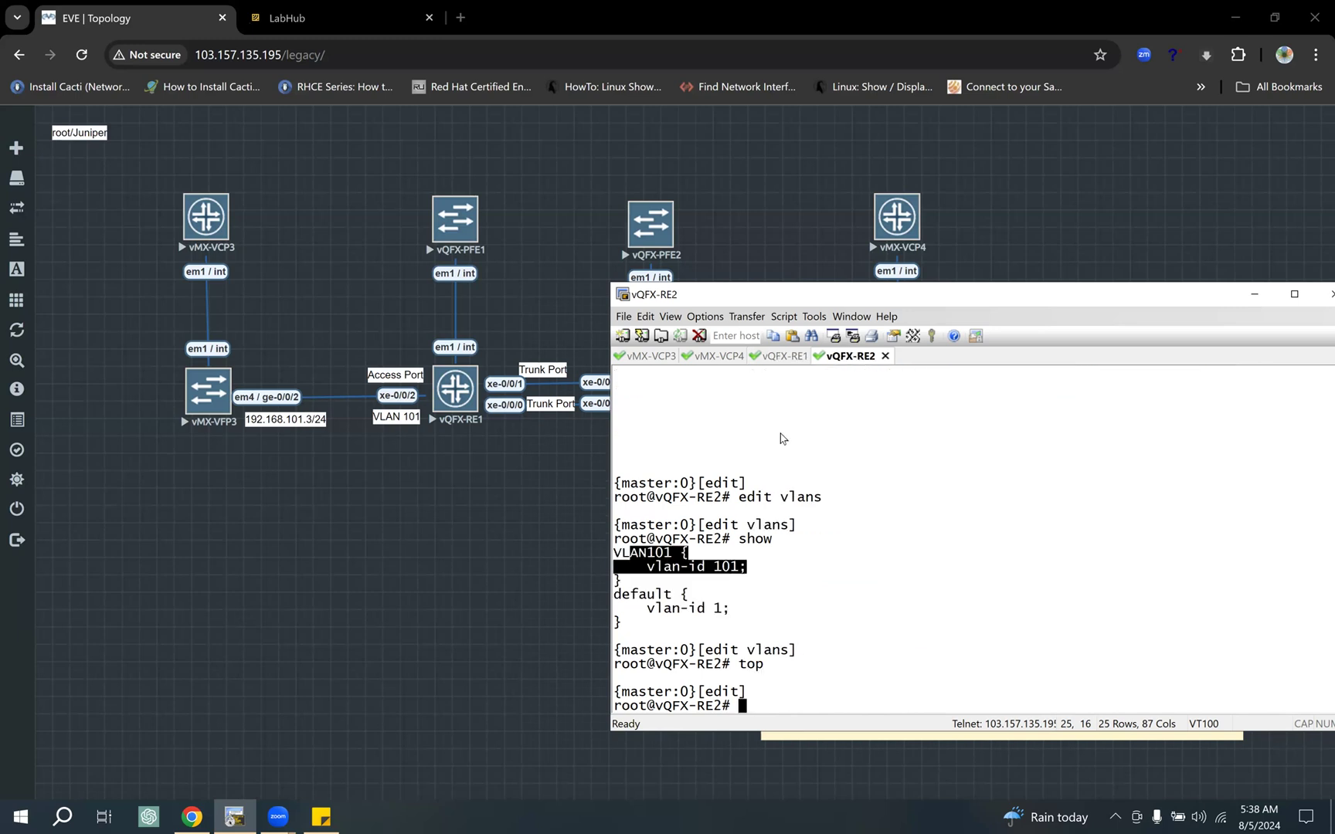
text(edit interfaces)
text(e-0/0/)
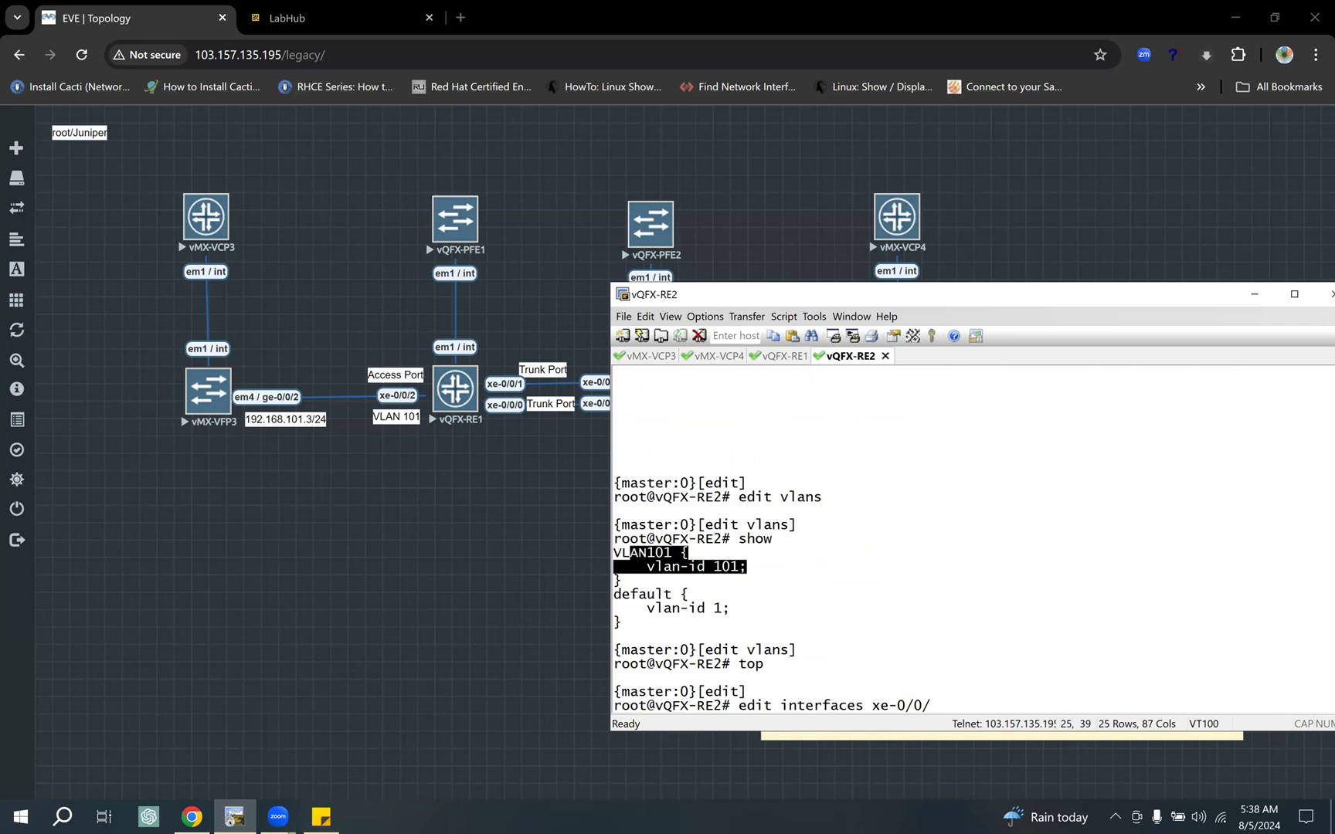
text(0)
key(Return)
text(show)
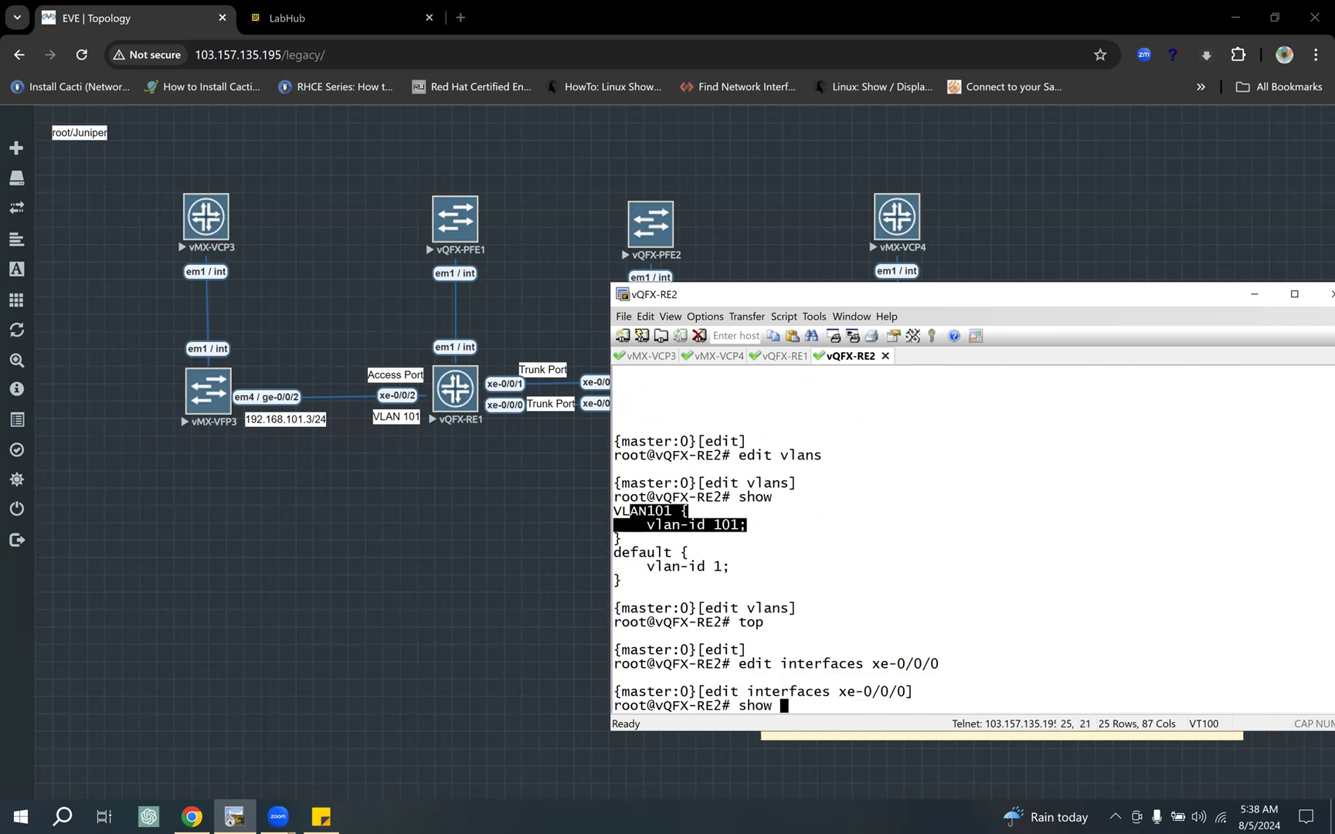
key(Return)
drag(718, 585, 887, 649)
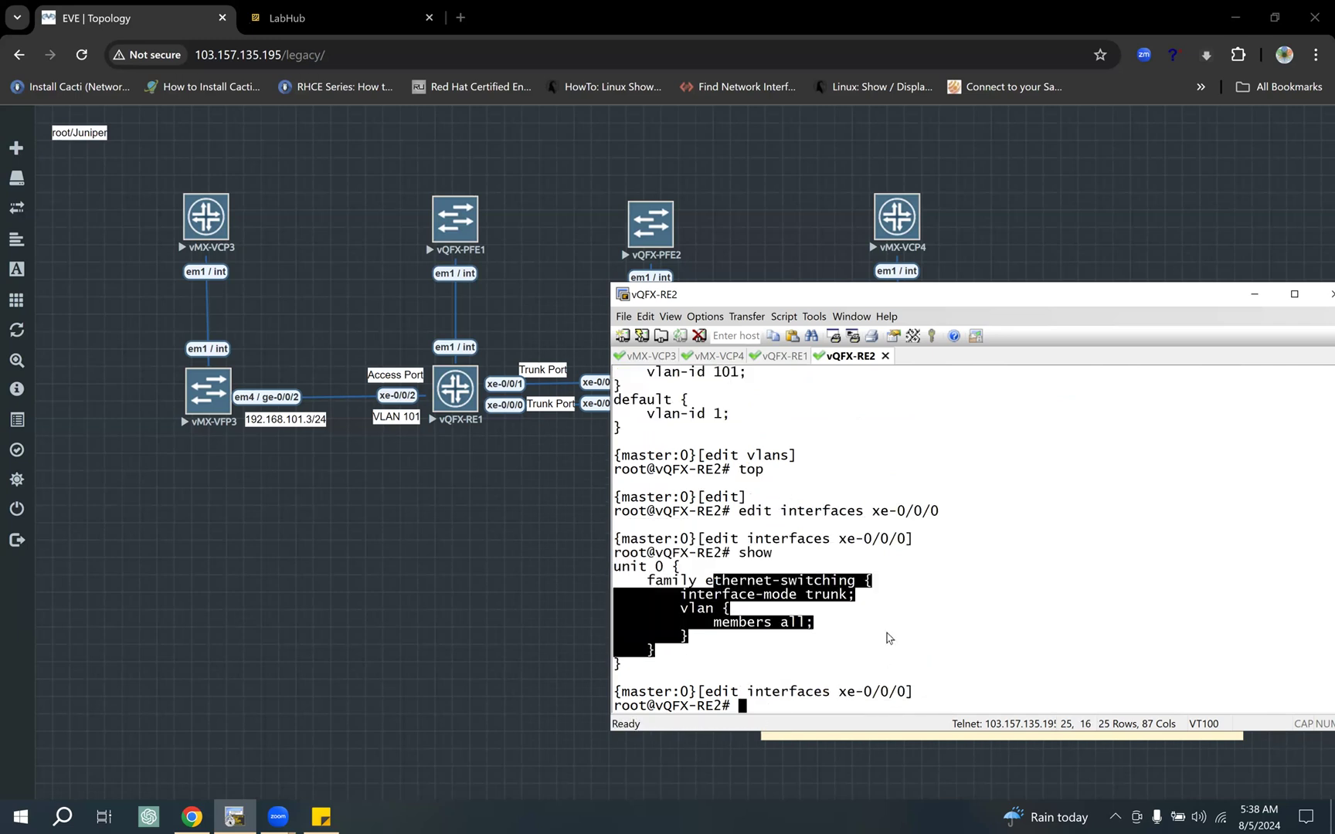
click(887, 637)
text(exit)
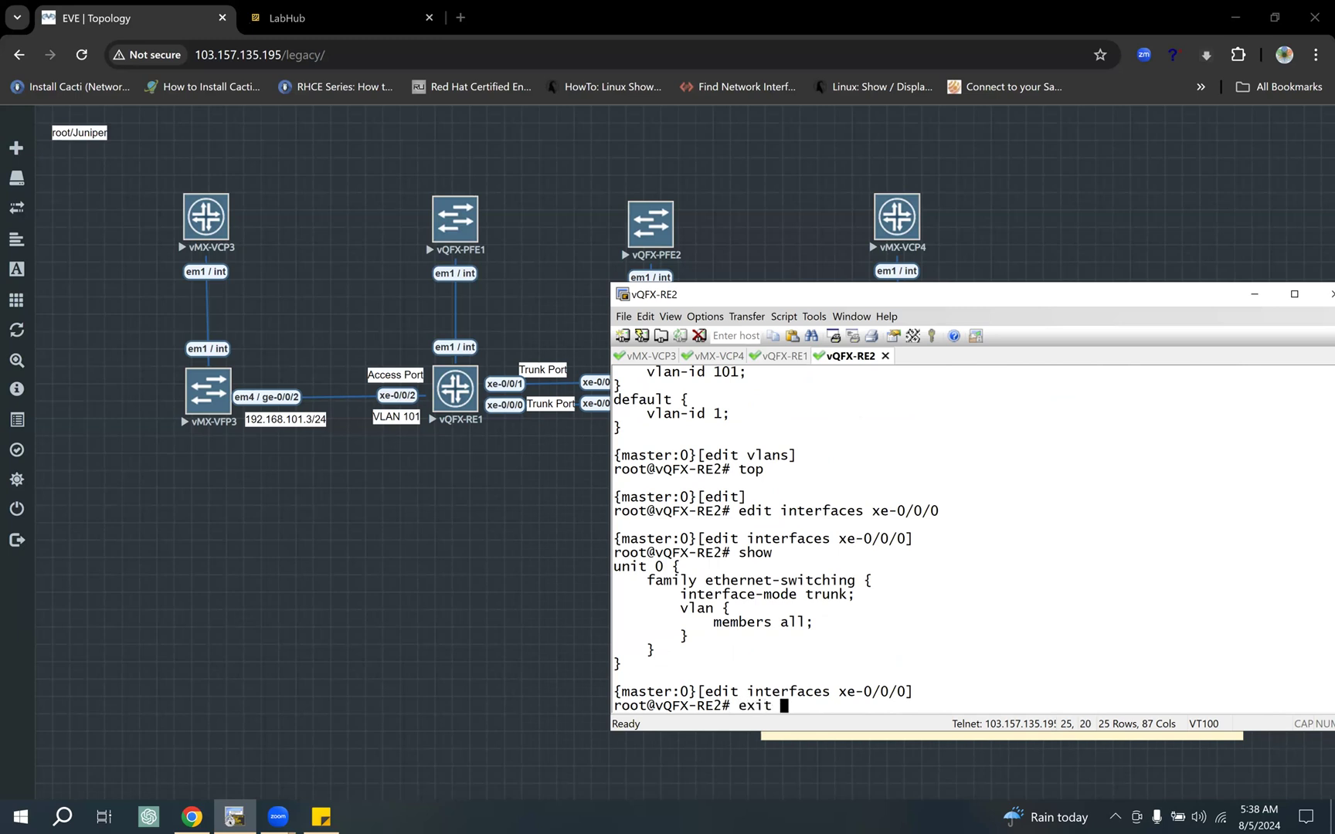
key(Return)
Step: On vQFX-RE2, show the "edit interfaces xe-0/0/1" level, highlight its trunk configuration and return to the top level
text(edit interfaces )
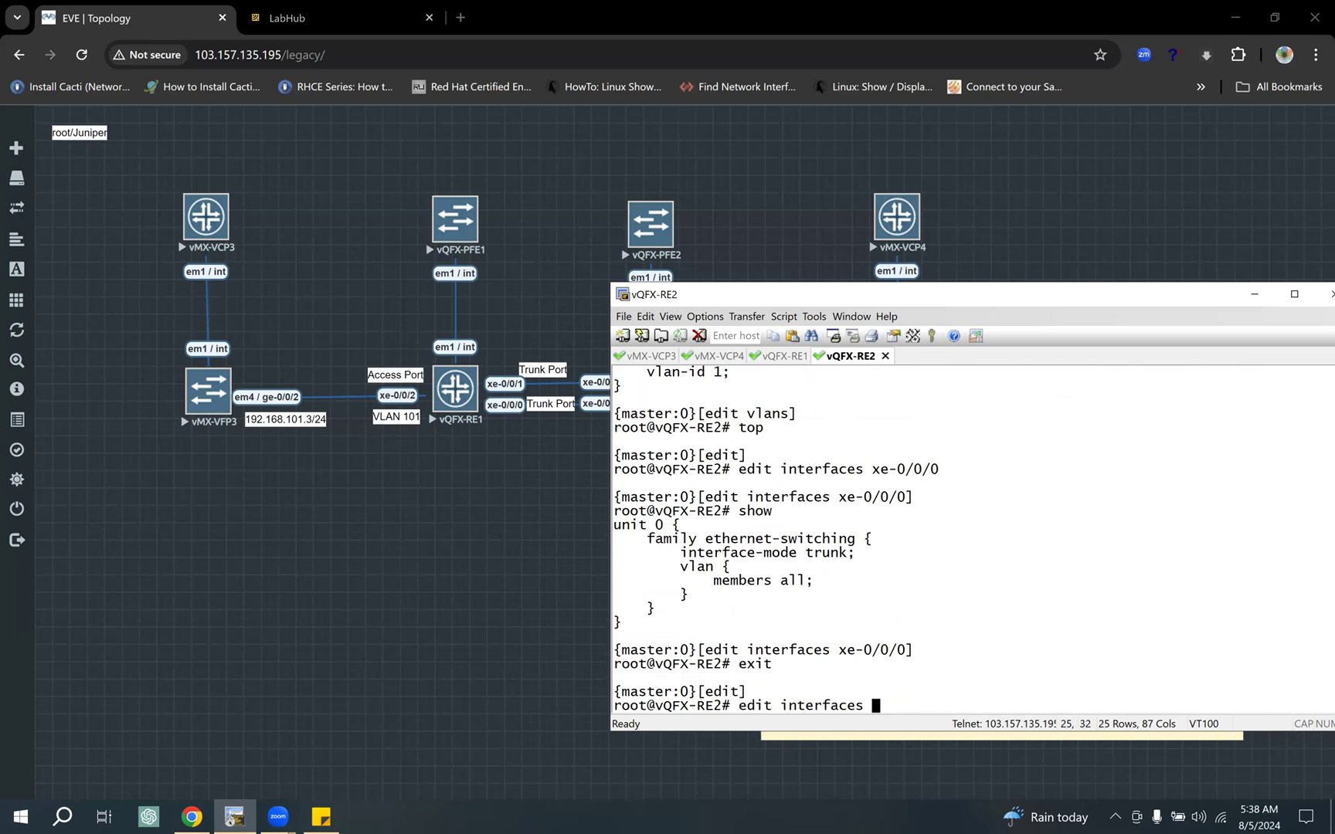
text(xe-0/0/1)
key(Return)
text(show)
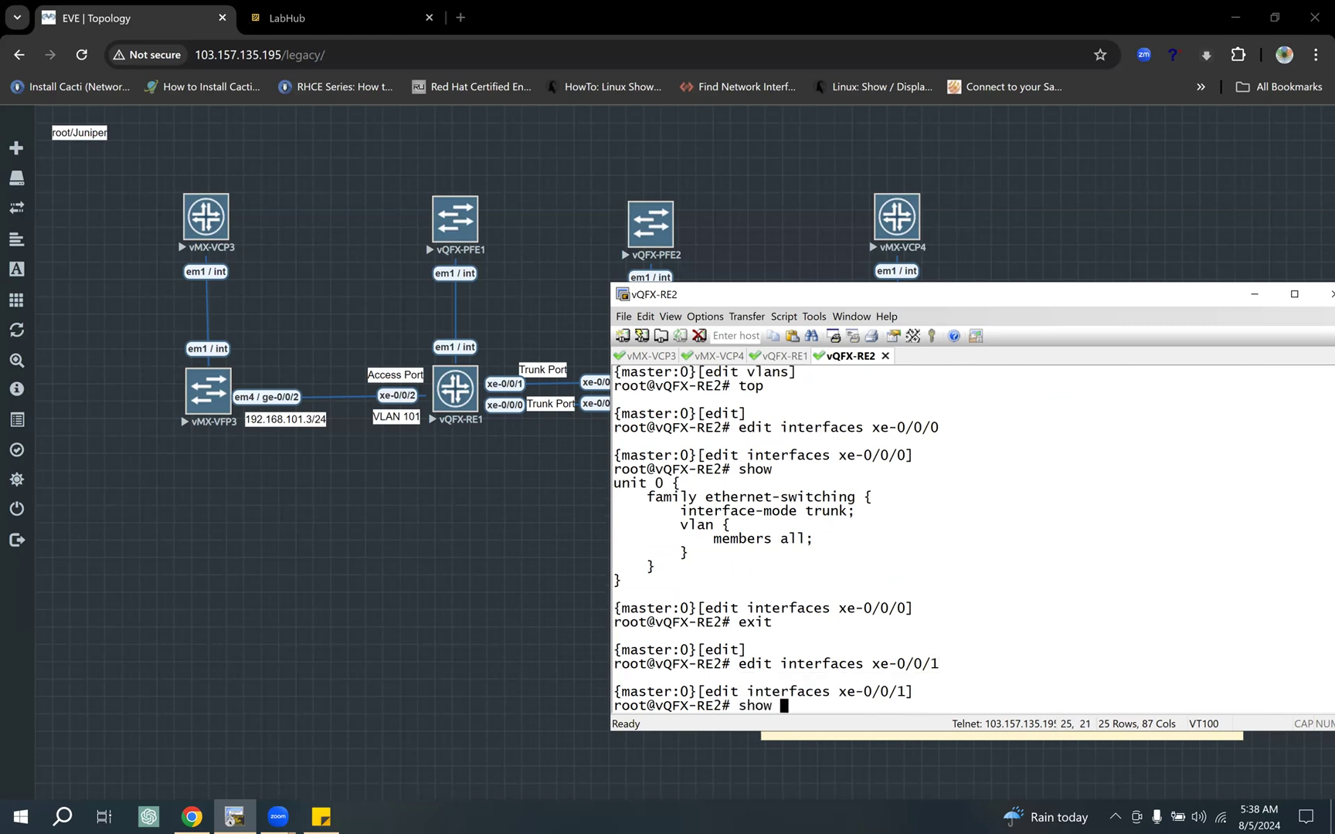
key(Return)
drag(666, 570, 811, 624)
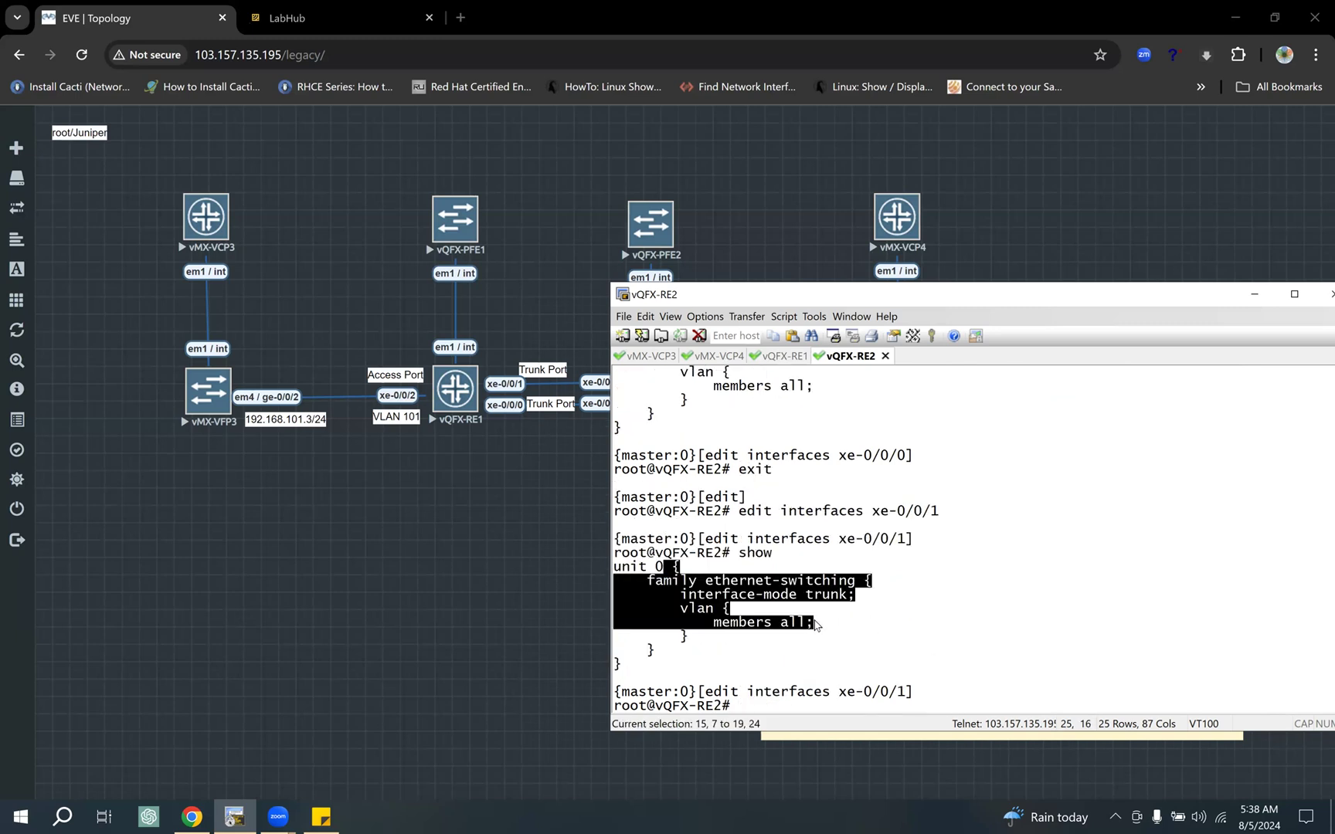
click(844, 624)
text(top)
key(Return)
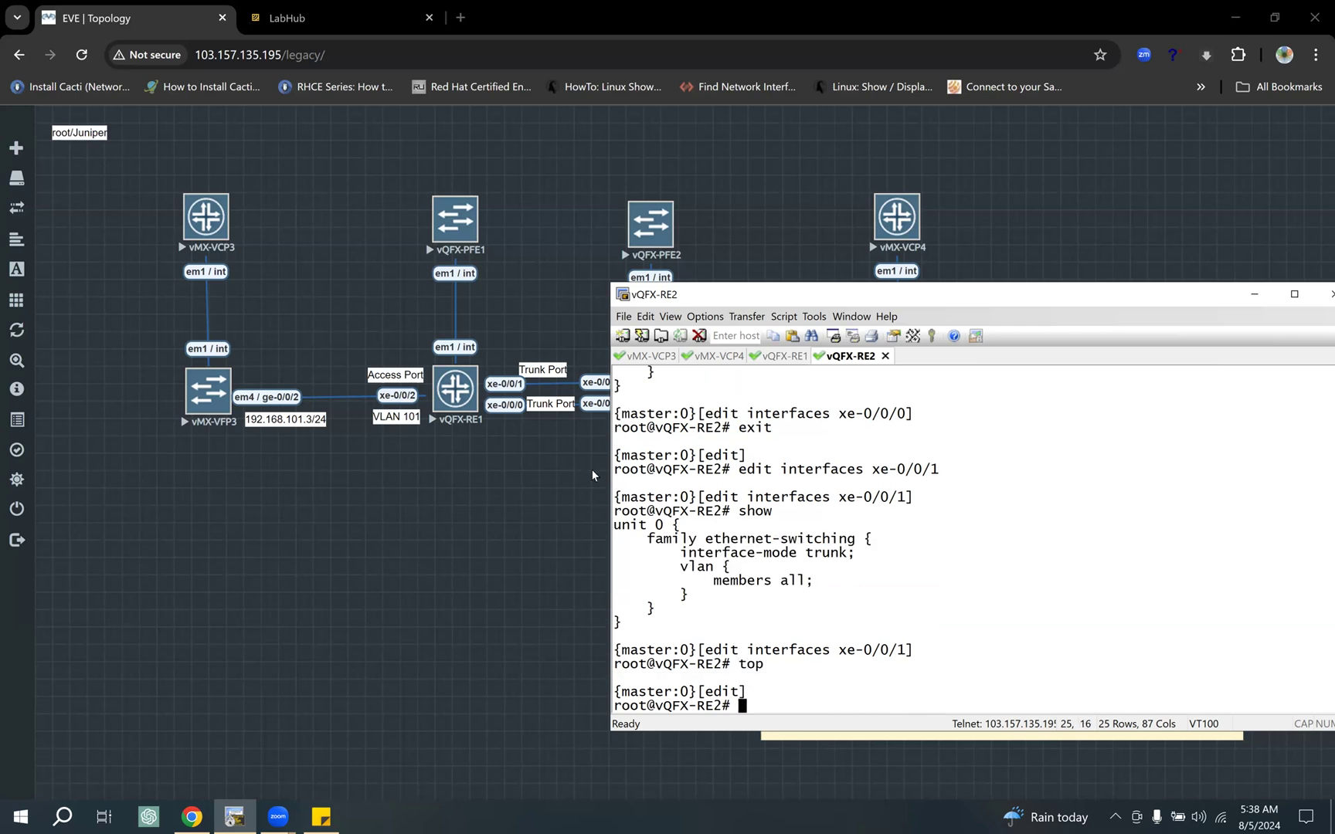
Step: Check the access ports in the topology, then on vQFX-RE2 show "edit interfaces xe-0/0/2" and highlight its interface-mode line
click(470, 484)
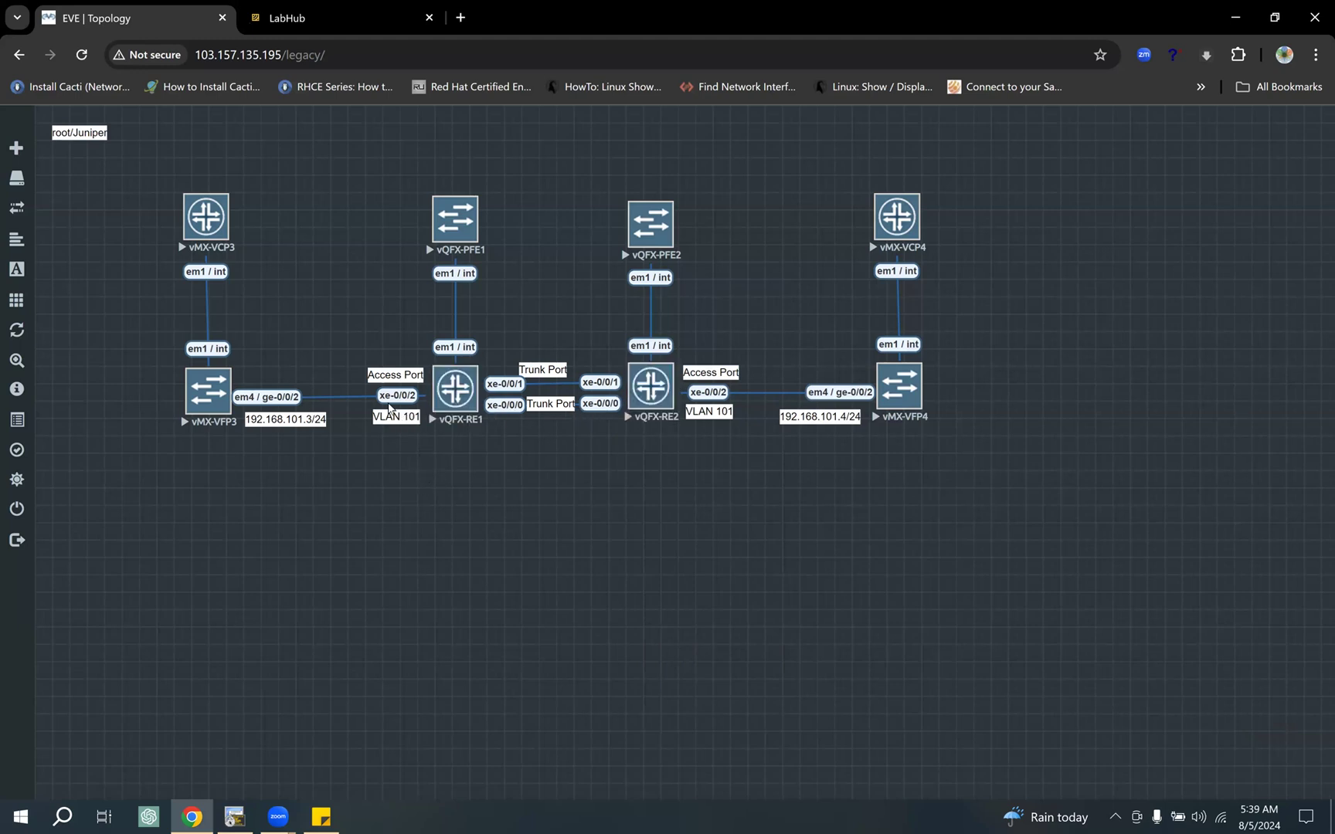
click(247, 815)
text(edit interfaces )
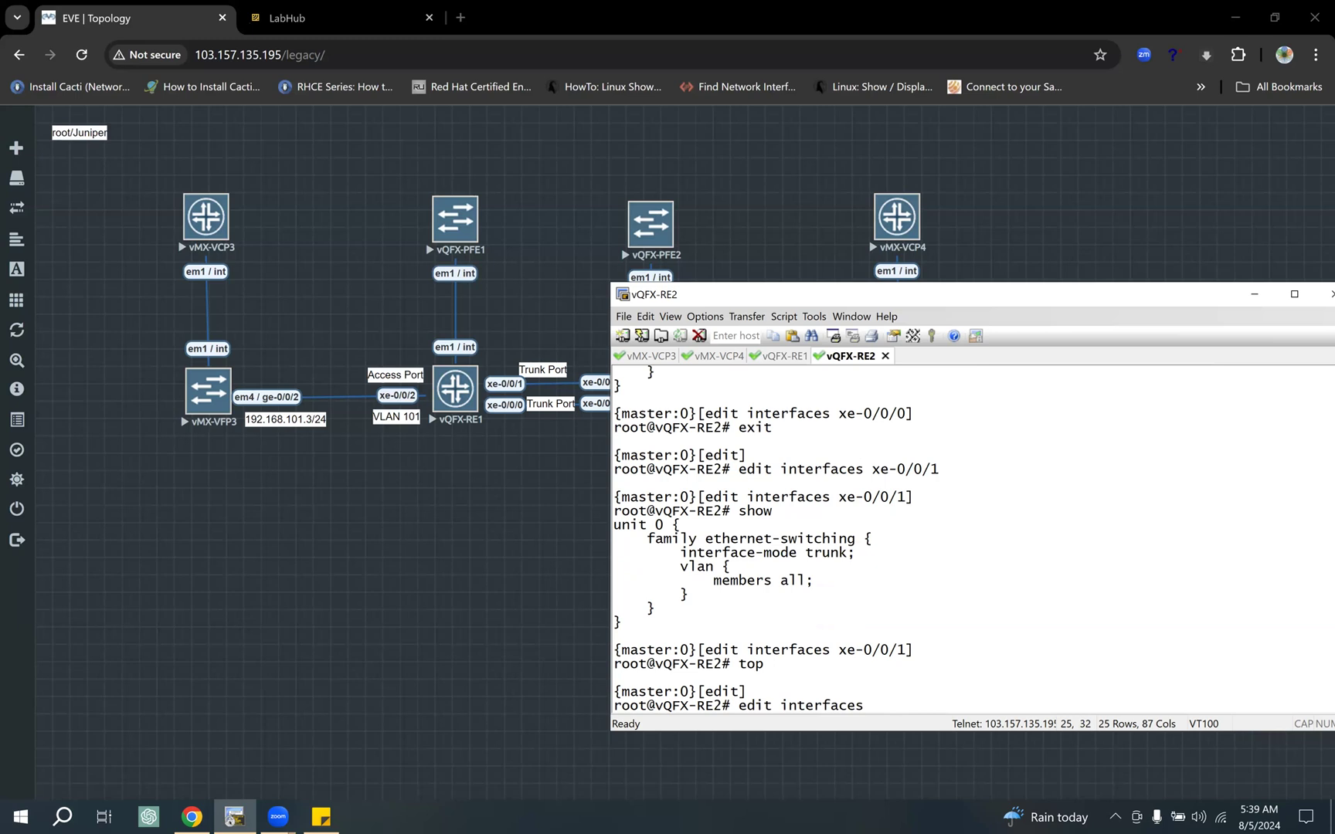
text(xe-0/0/2)
key(Return)
text(show)
key(Return)
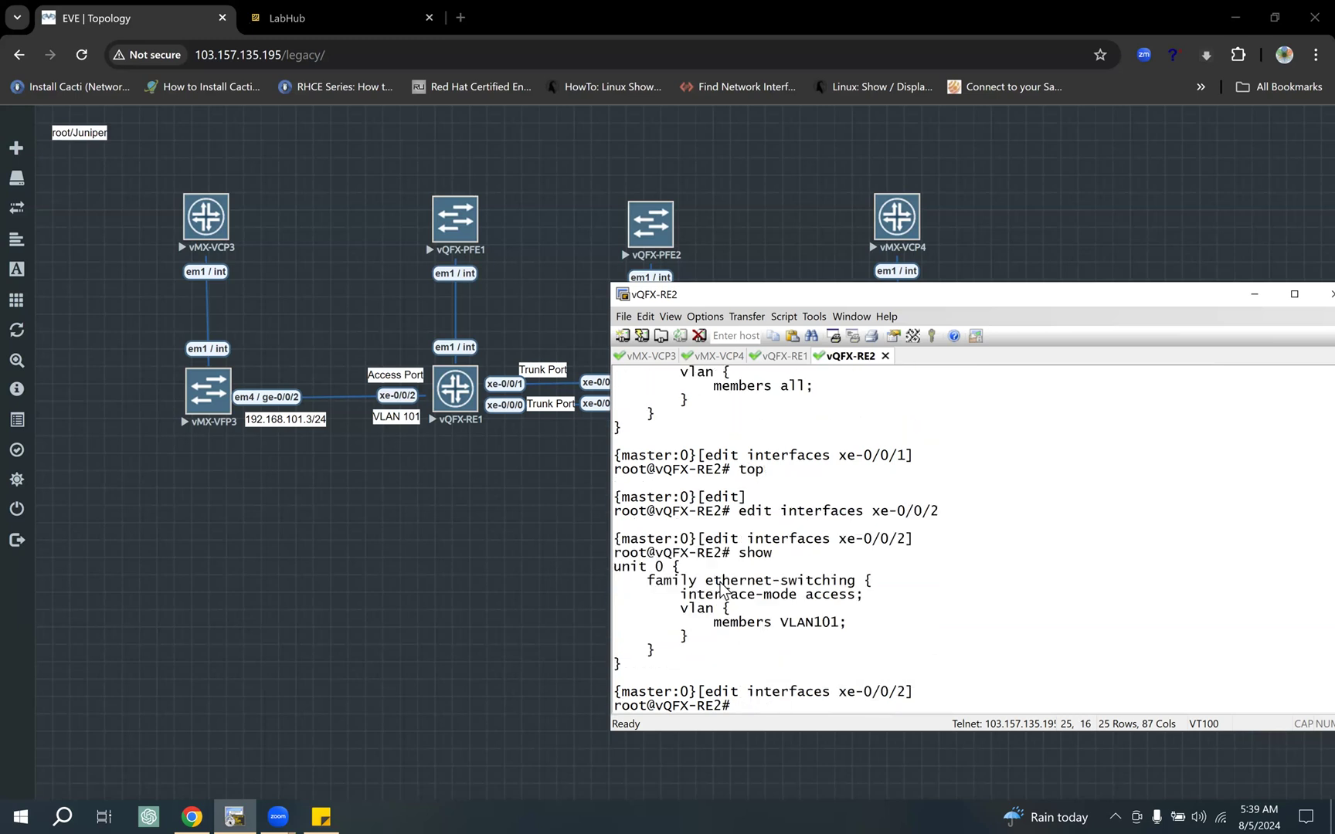
drag(697, 594, 891, 598)
Step: Display vQFX-RE2's xe-0/0/2 with "show | display set", highlight the VLAN101 membership and return to the top level
text(show )
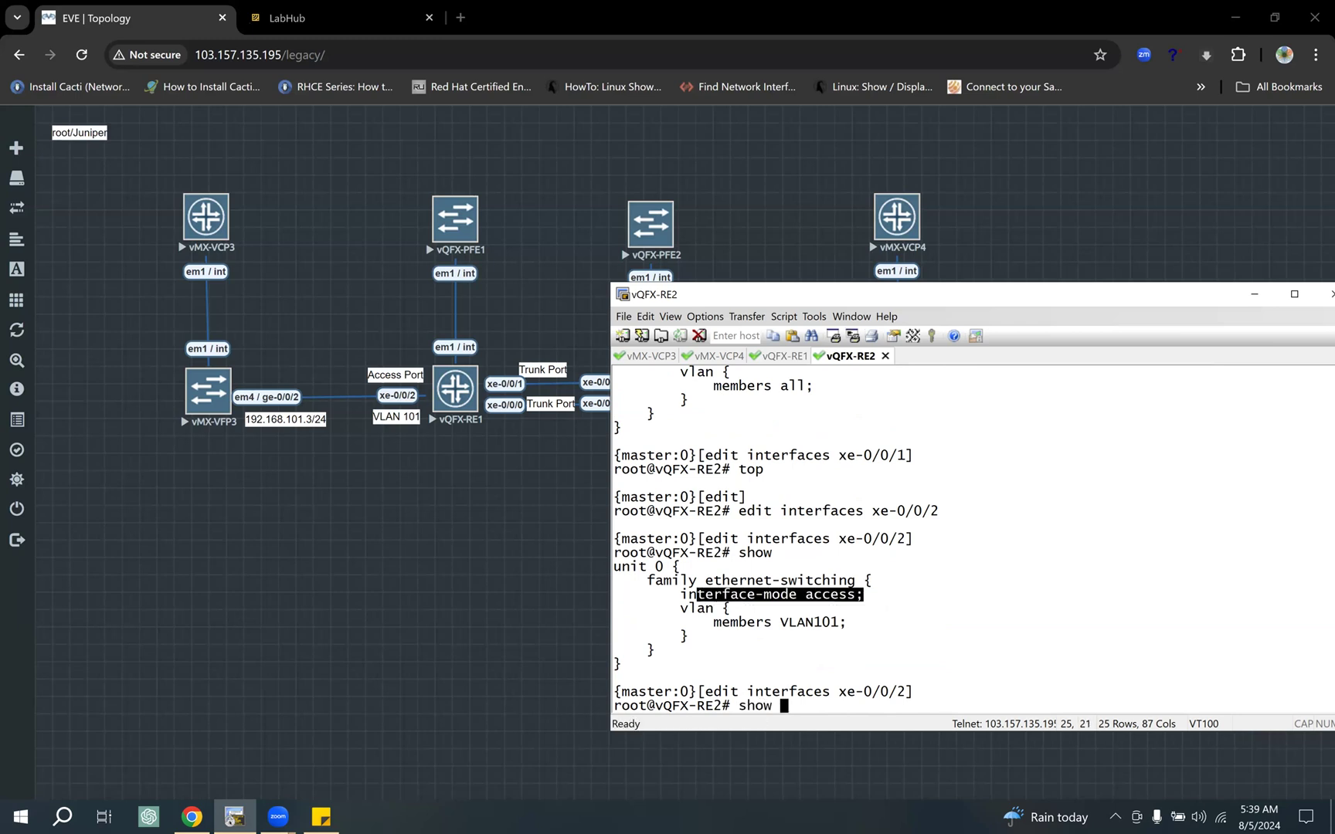
text(| display set)
key(Return)
drag(1064, 306, 931, 333)
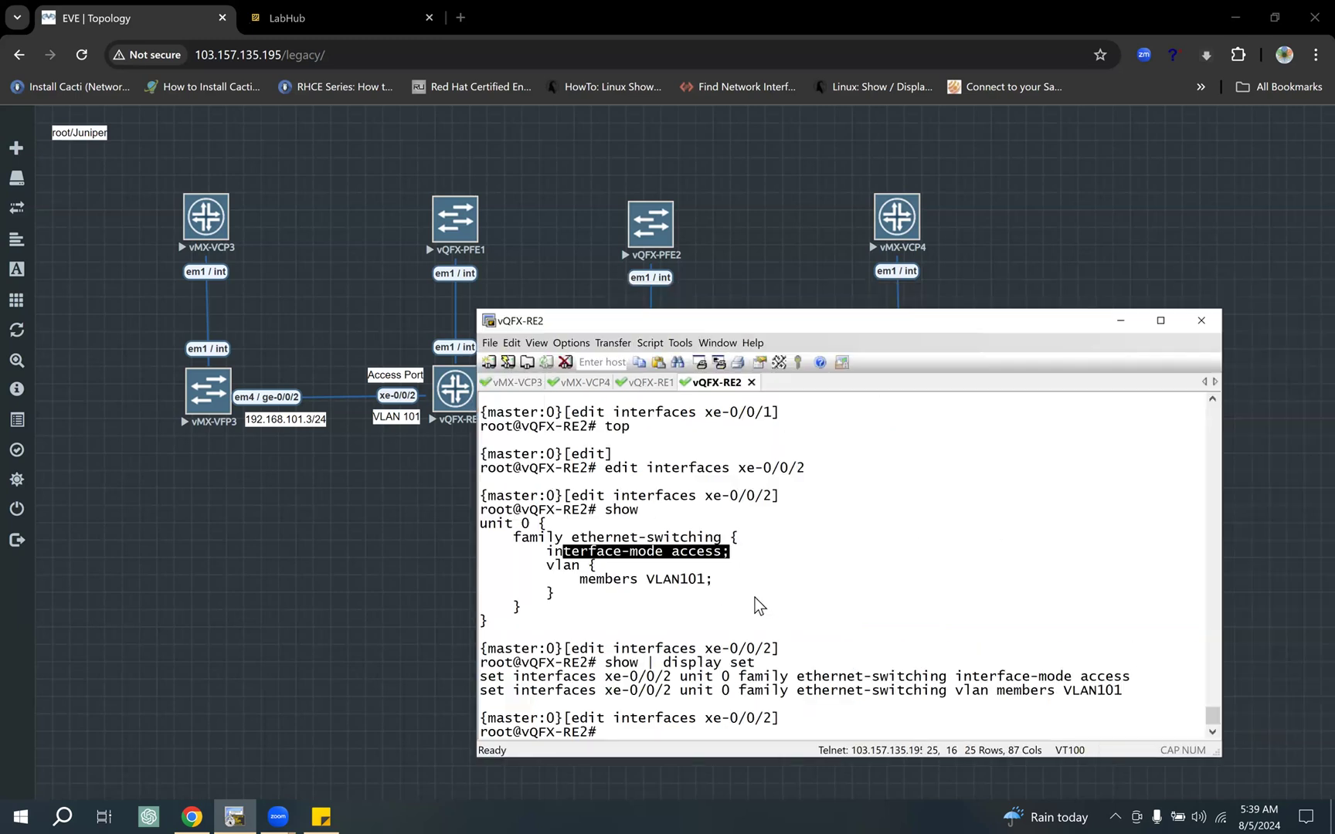
drag(746, 686, 986, 685)
click(984, 679)
drag(1151, 676, 987, 693)
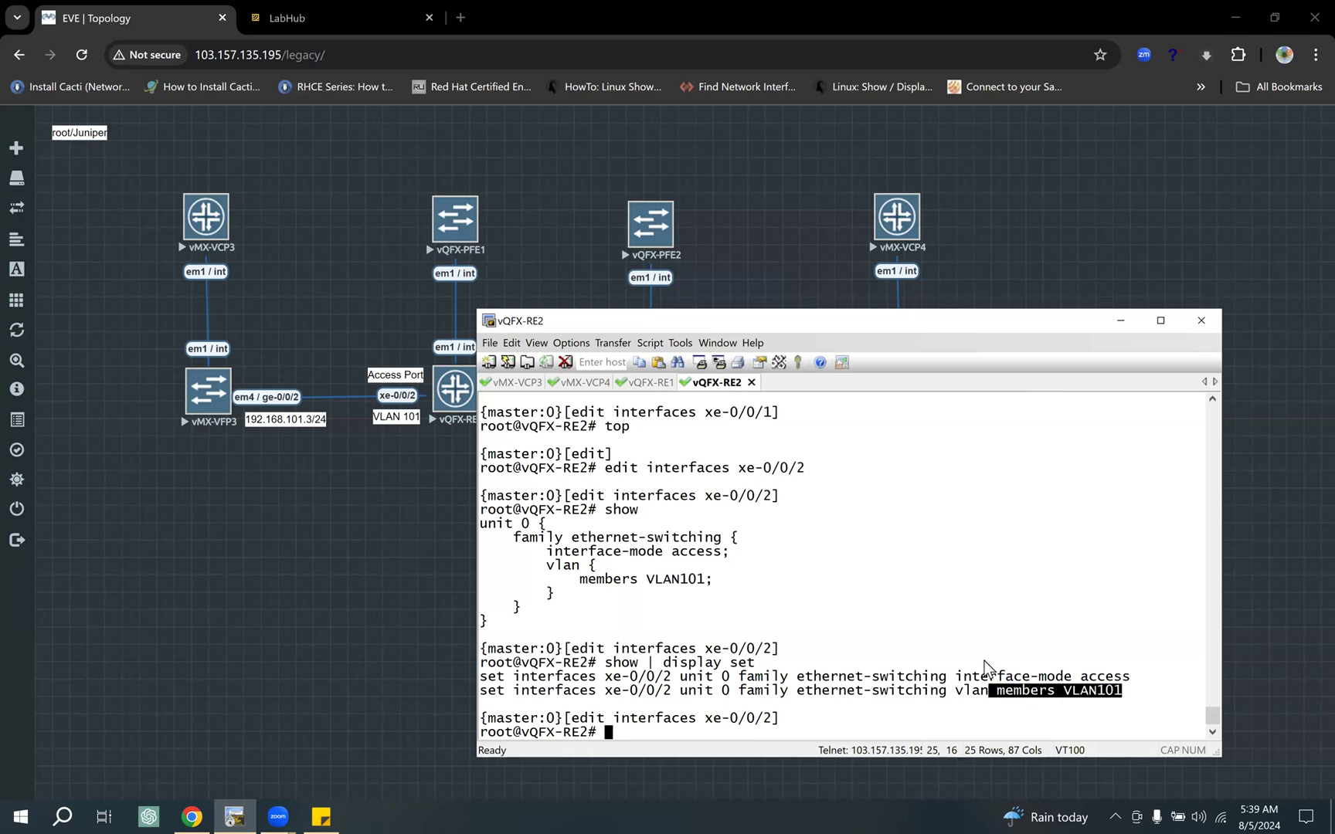
text(top)
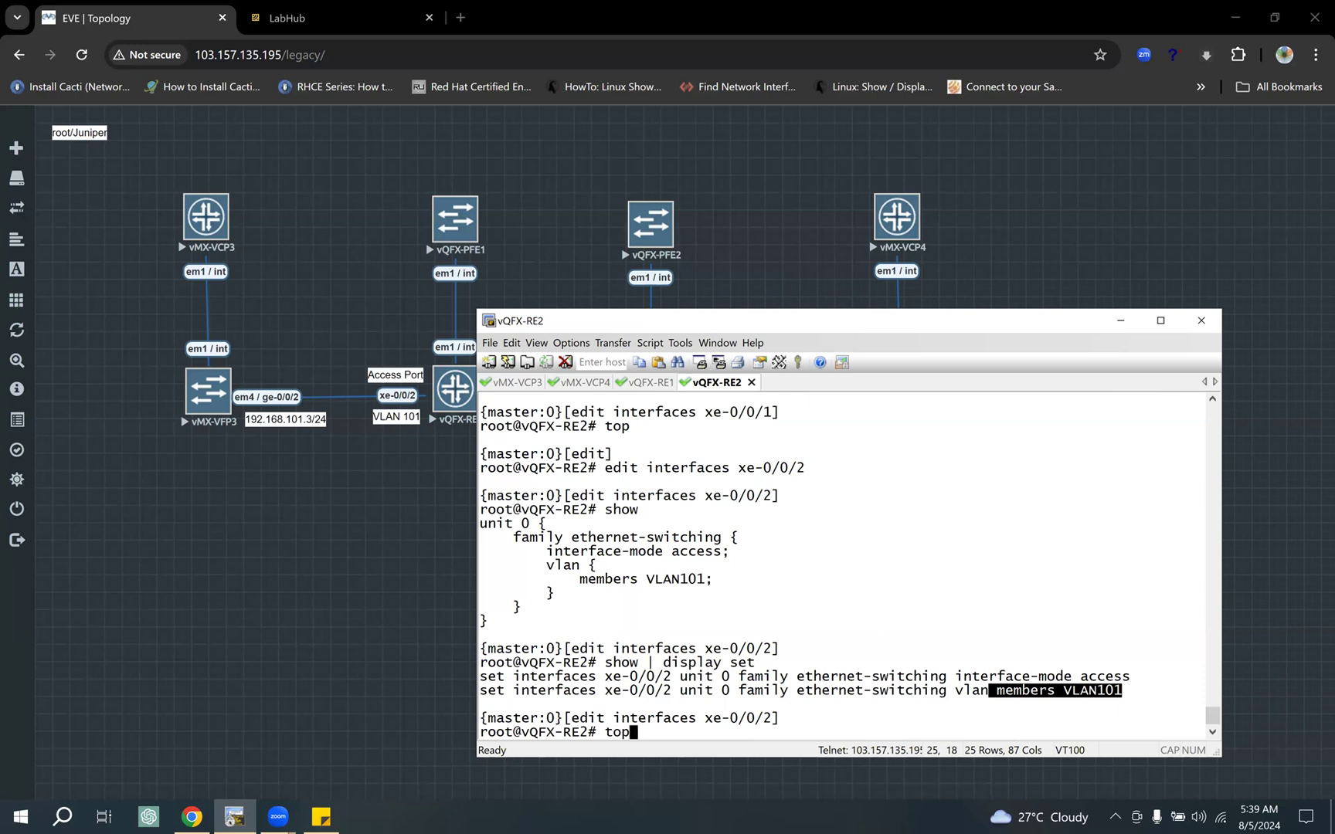
key(Return)
Step: On vQFX-RE1, show the "edit interfaces xe-0/0/2" level, highlight its access-mode VLAN101 block and return to the top level
drag(572, 608, 773, 611)
key(super+c)
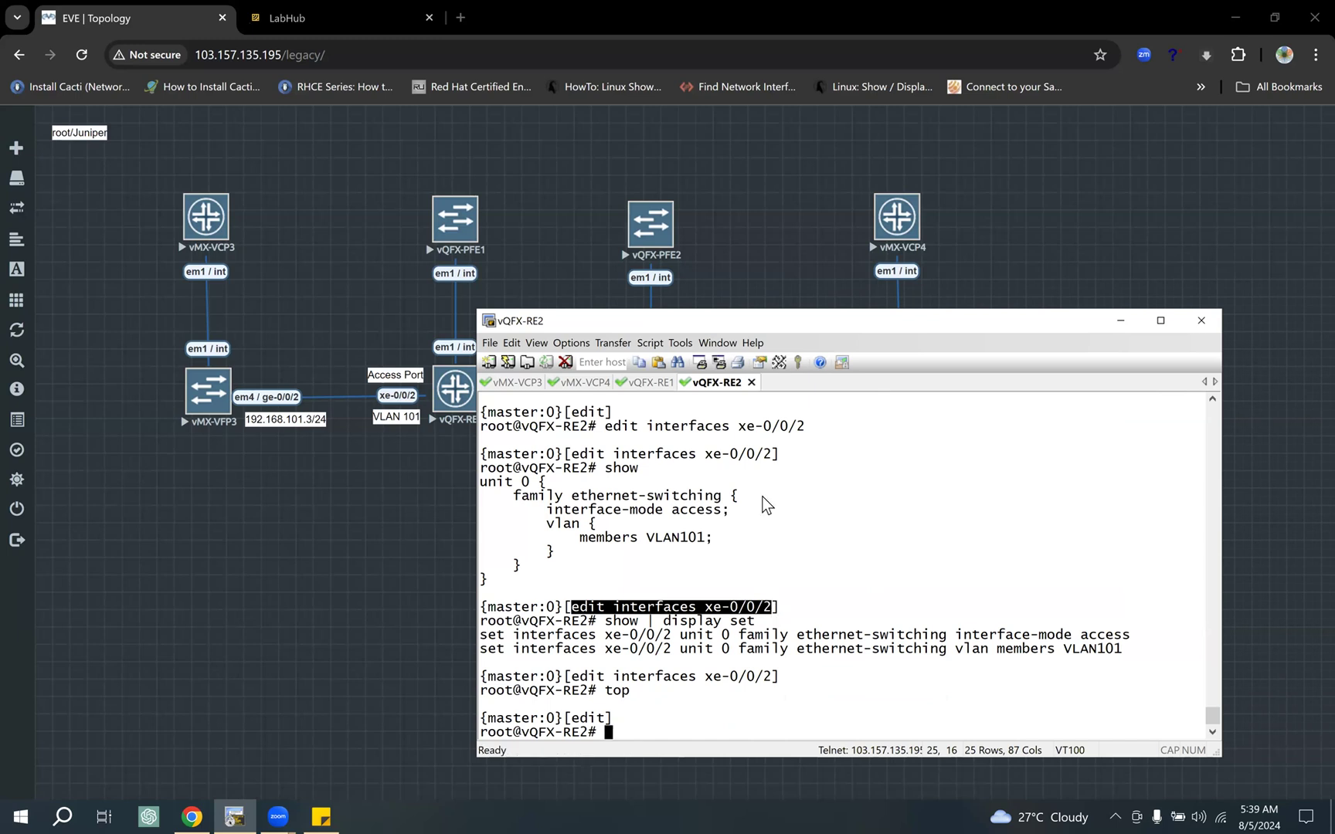
click(653, 383)
right_click(712, 452)
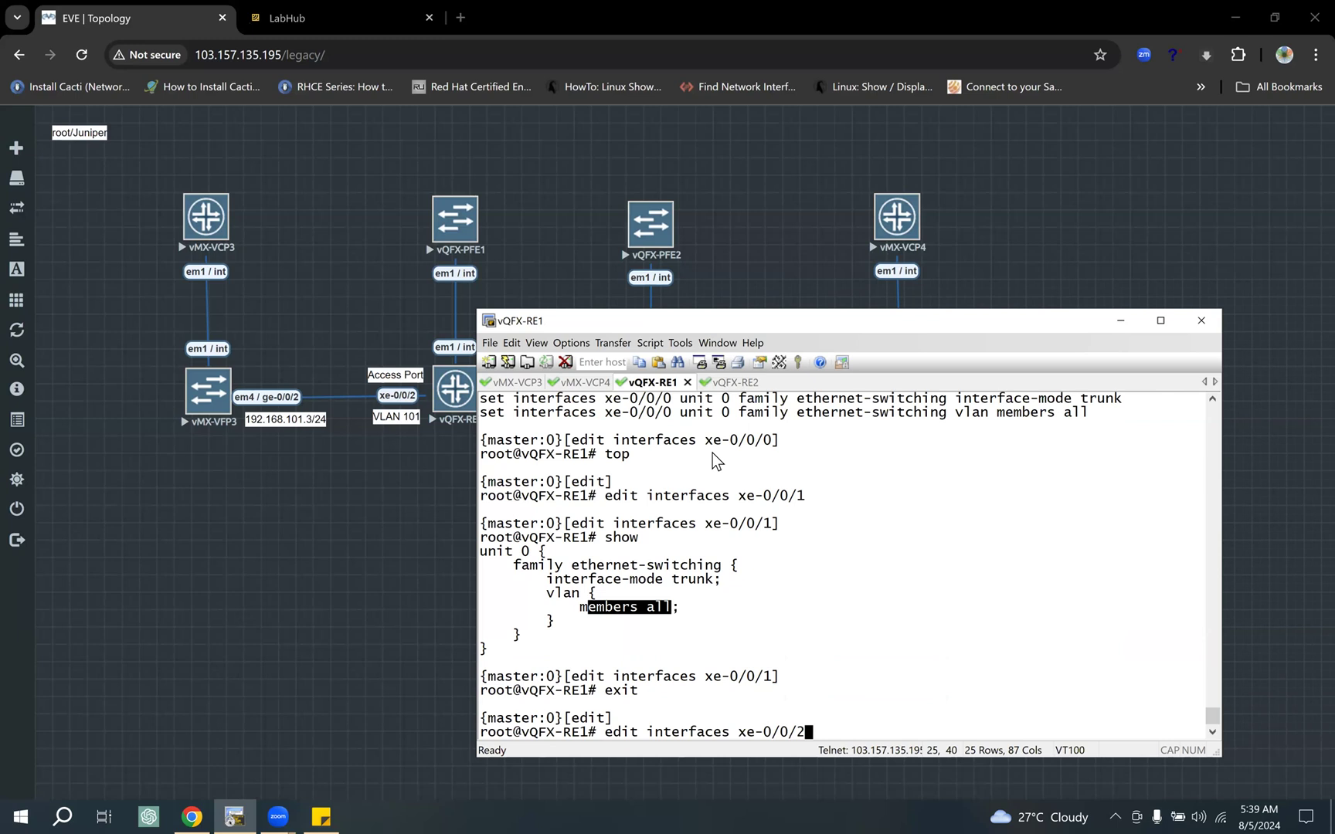
key(Return)
text(show)
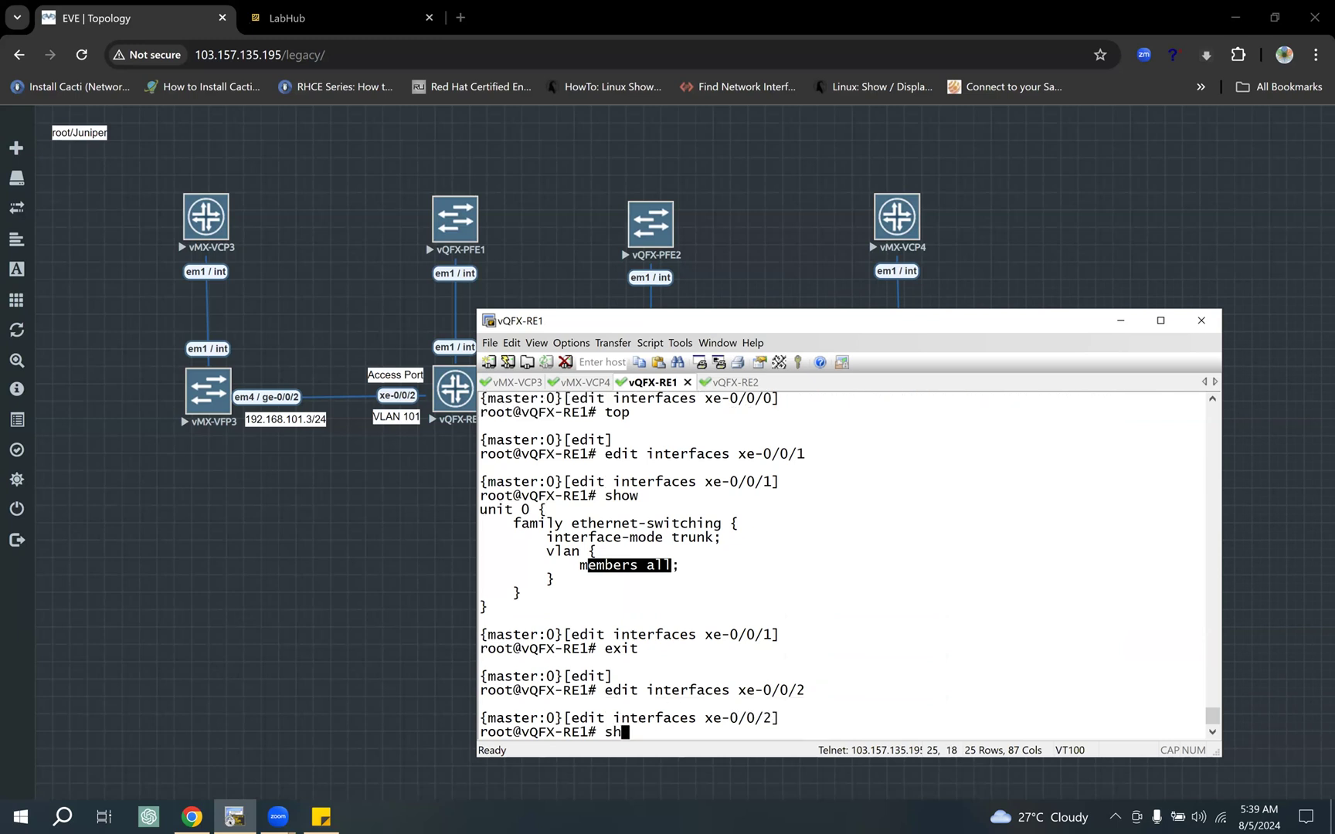
key(Return)
drag(640, 606, 747, 656)
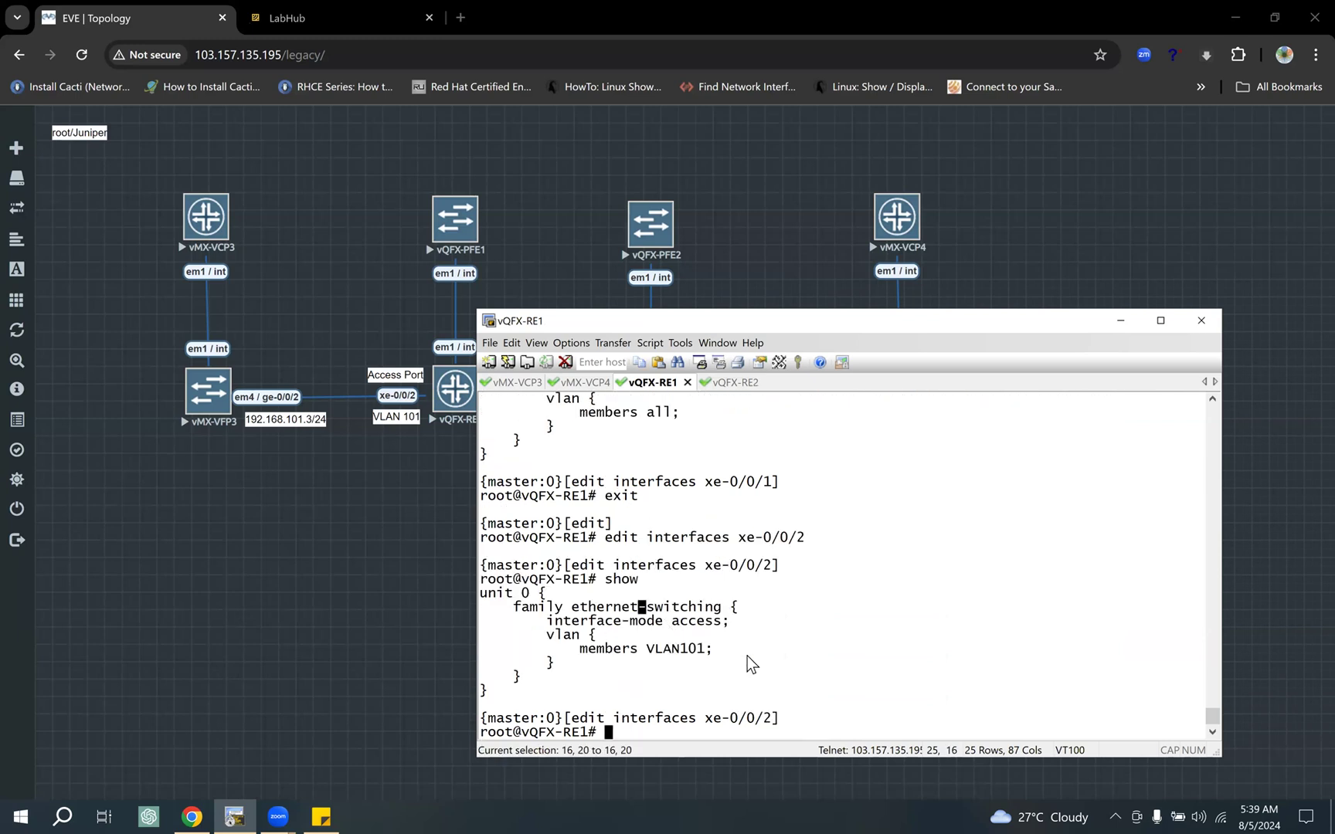
text(top)
key(Return)
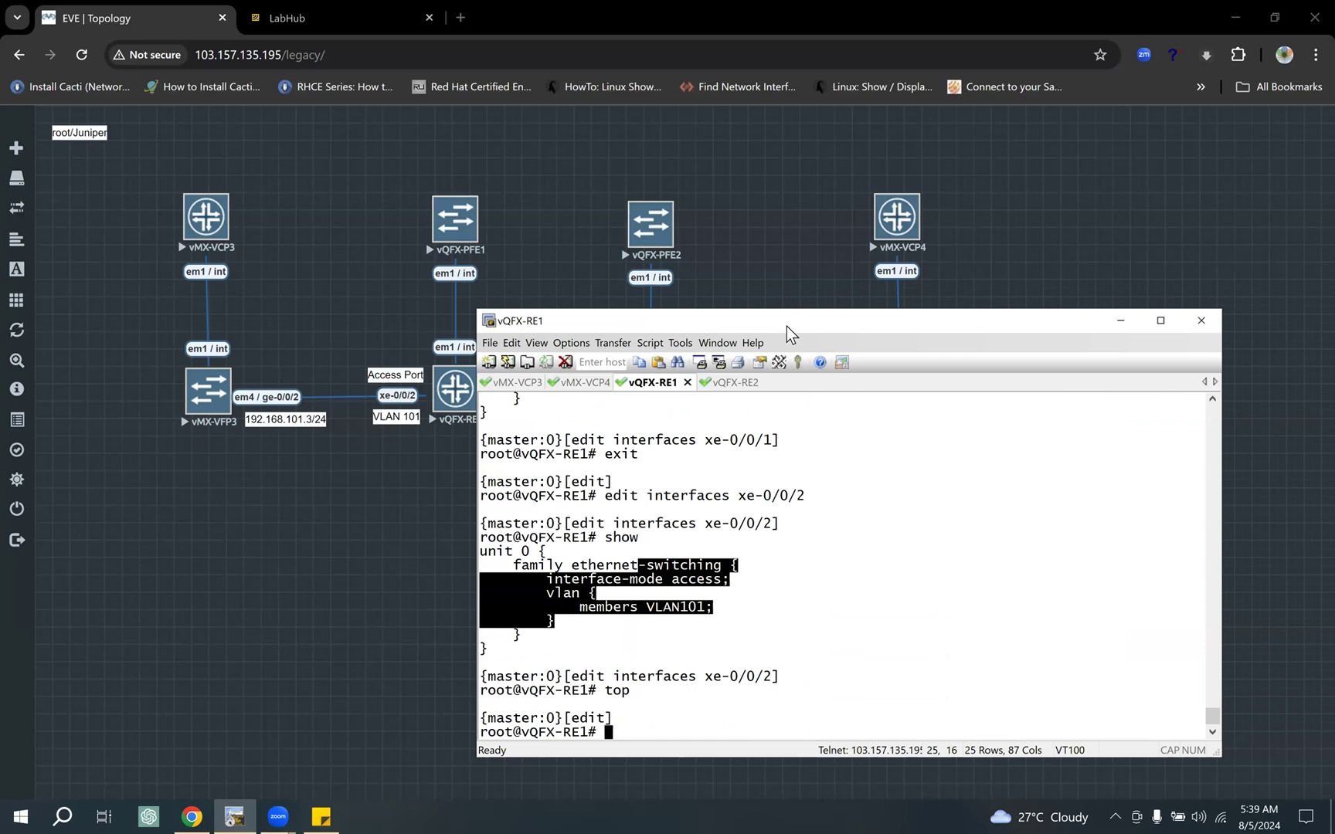
Step: Move the terminal window aside to examine the links between the switches in the topology, then put it back
drag(786, 327, 818, 327)
drag(598, 324, 625, 551)
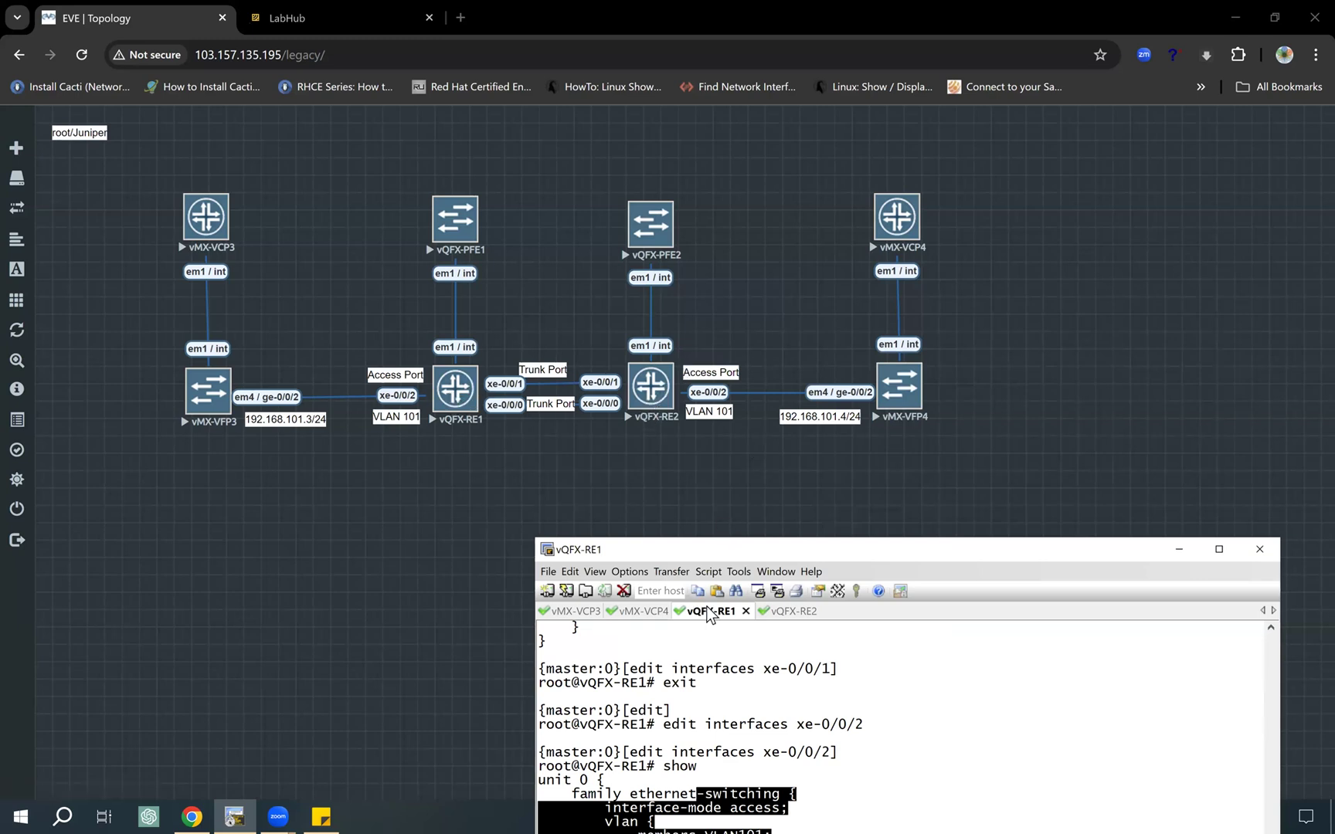
drag(740, 551, 704, 319)
Step: On vQFX-RE1, show the "edit protocols rstp" level, highlight its interface line and return to the top level
text(edit )
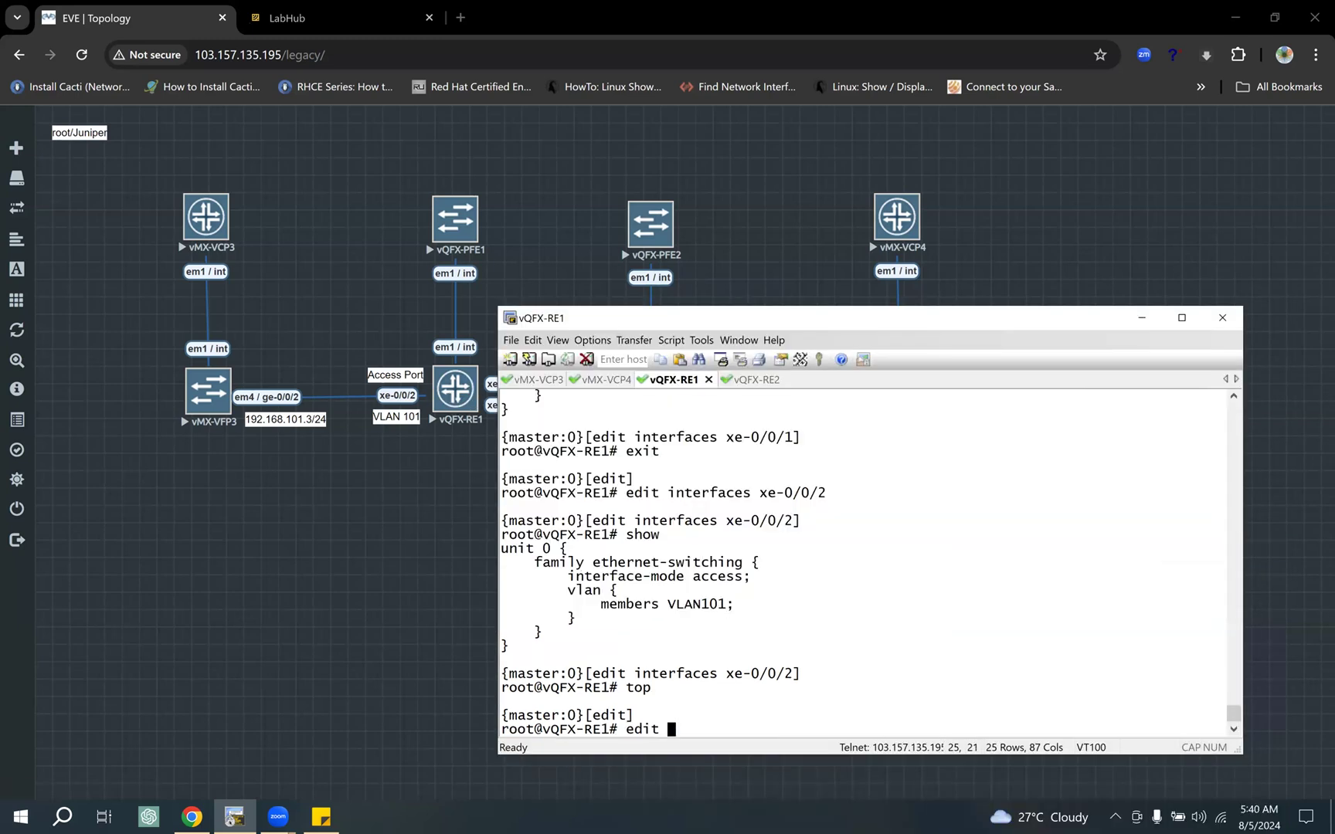
text(protocols rs)
key(Tab)
text(tp)
key(Return)
text(show)
key(Return)
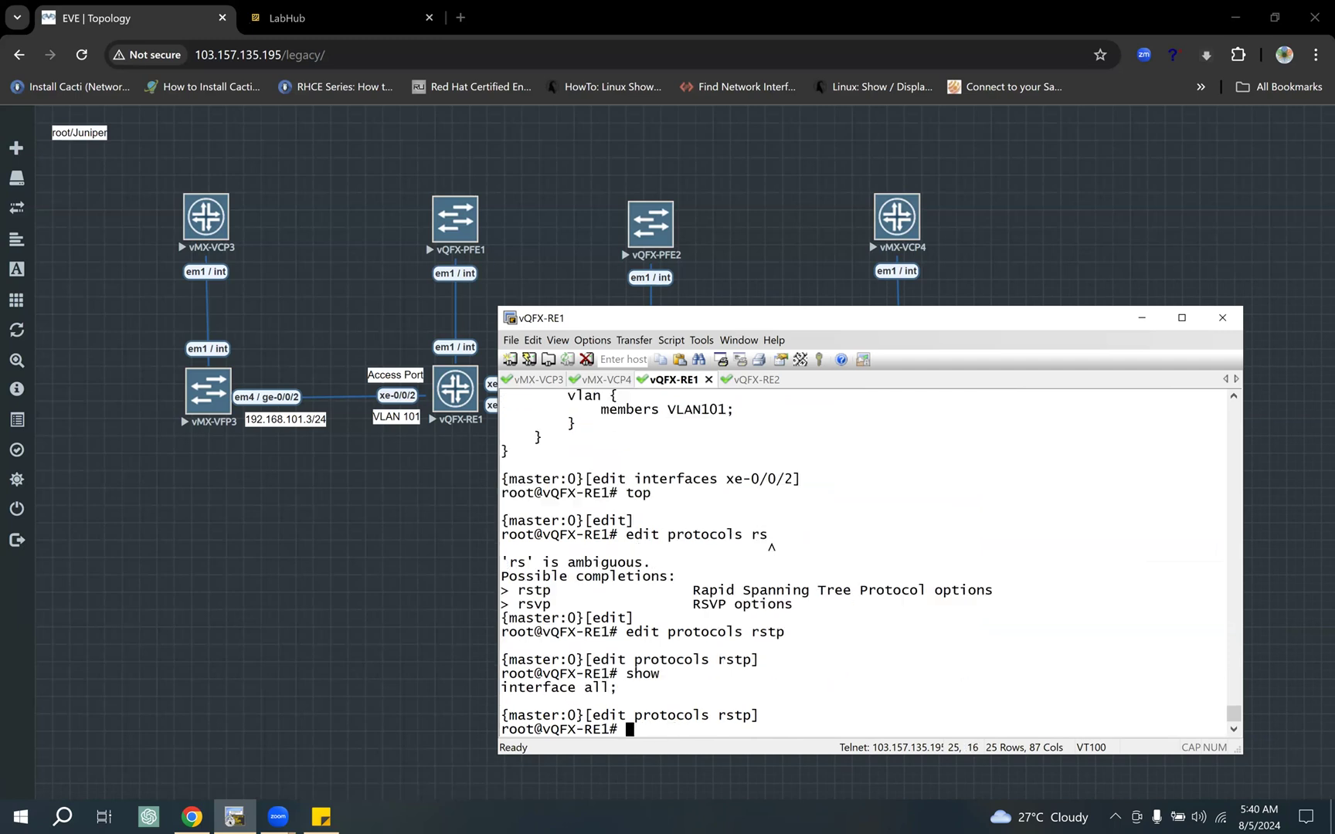
drag(522, 687, 622, 688)
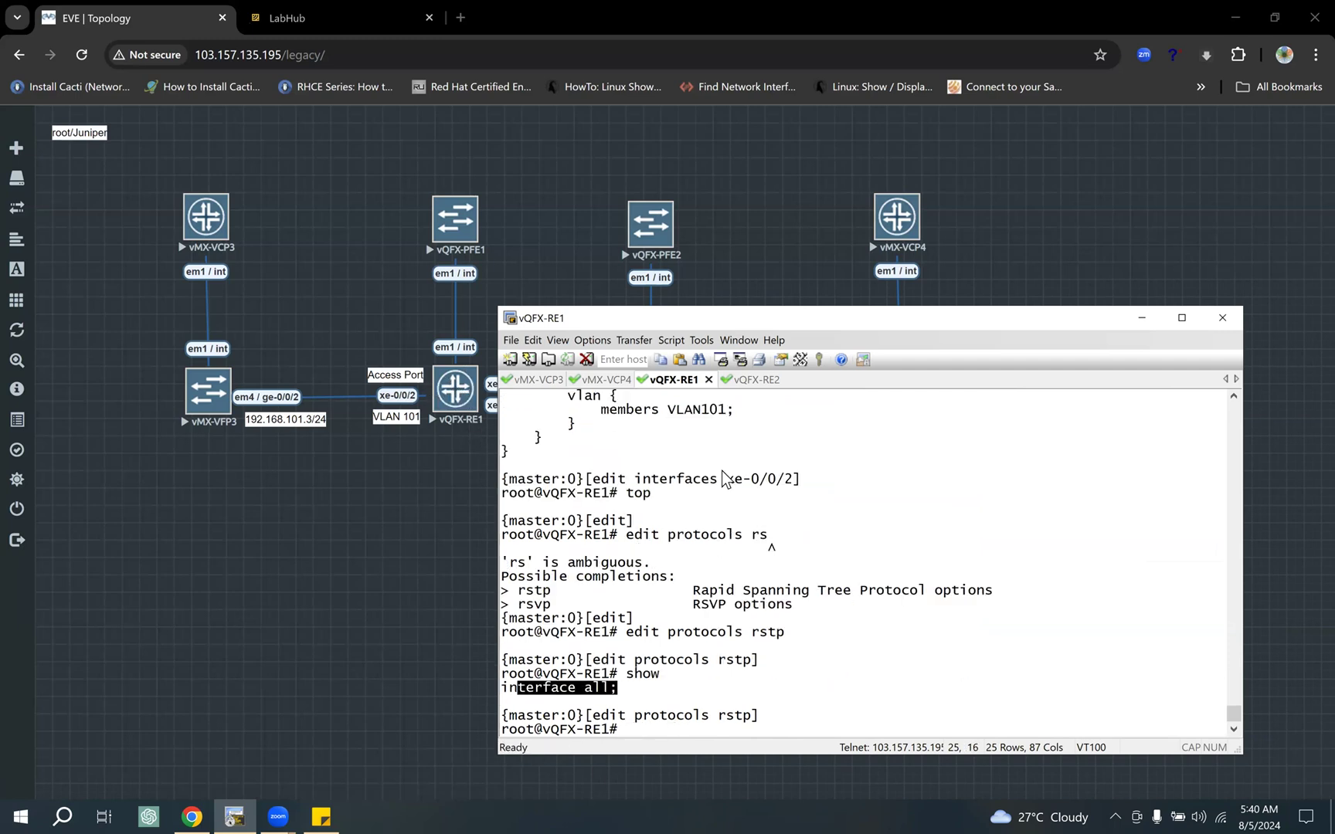
text(top)
key(Return)
Step: Reuse "edit protocols rstp" on vQFX-RE2, show that level, return to the top and highlight the interface line
drag(756, 619, 591, 623)
key(super+c)
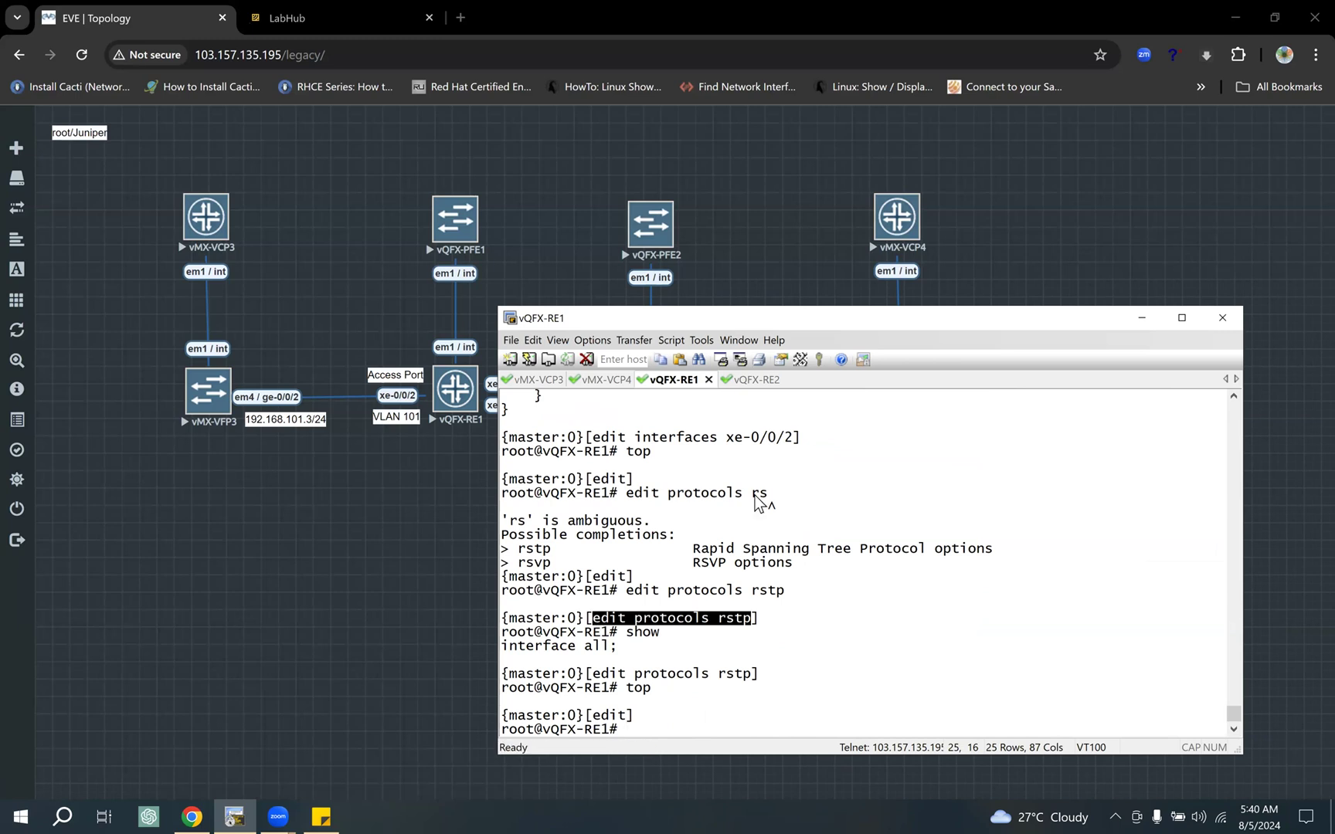
click(756, 379)
right_click(742, 458)
key(Return)
text(show)
key(ctrl+a)
key(Return)
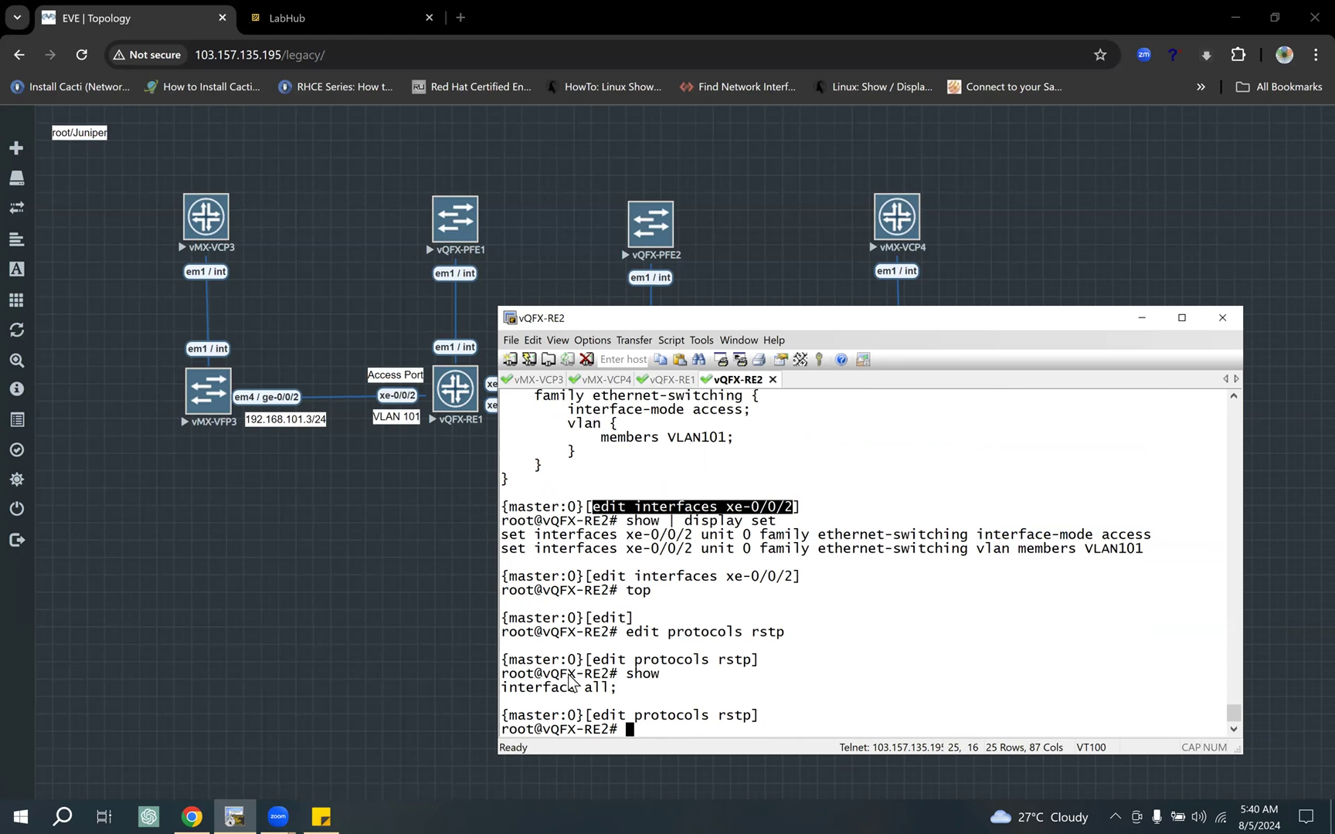
drag(502, 669, 618, 689)
click(723, 697)
text(top)
key(Return)
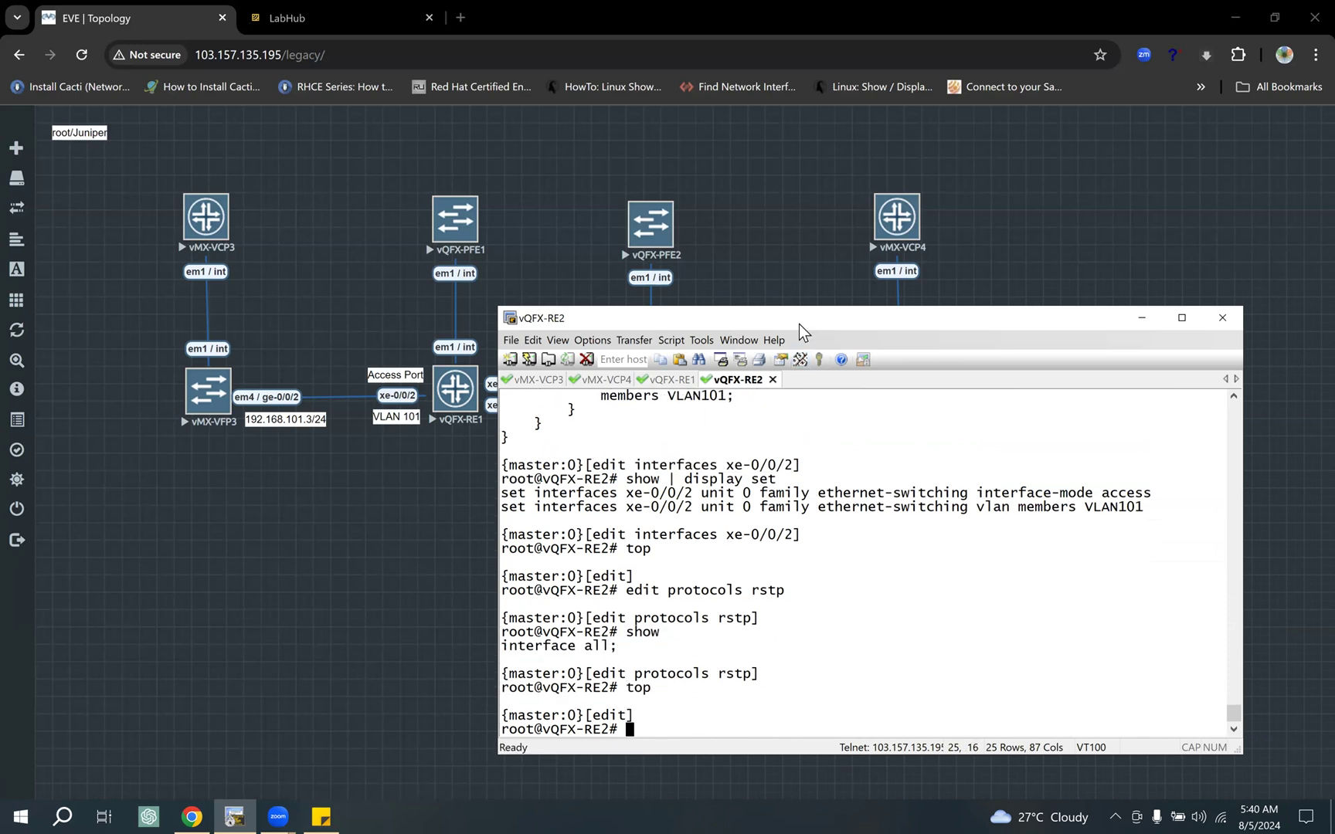
drag(798, 323, 799, 351)
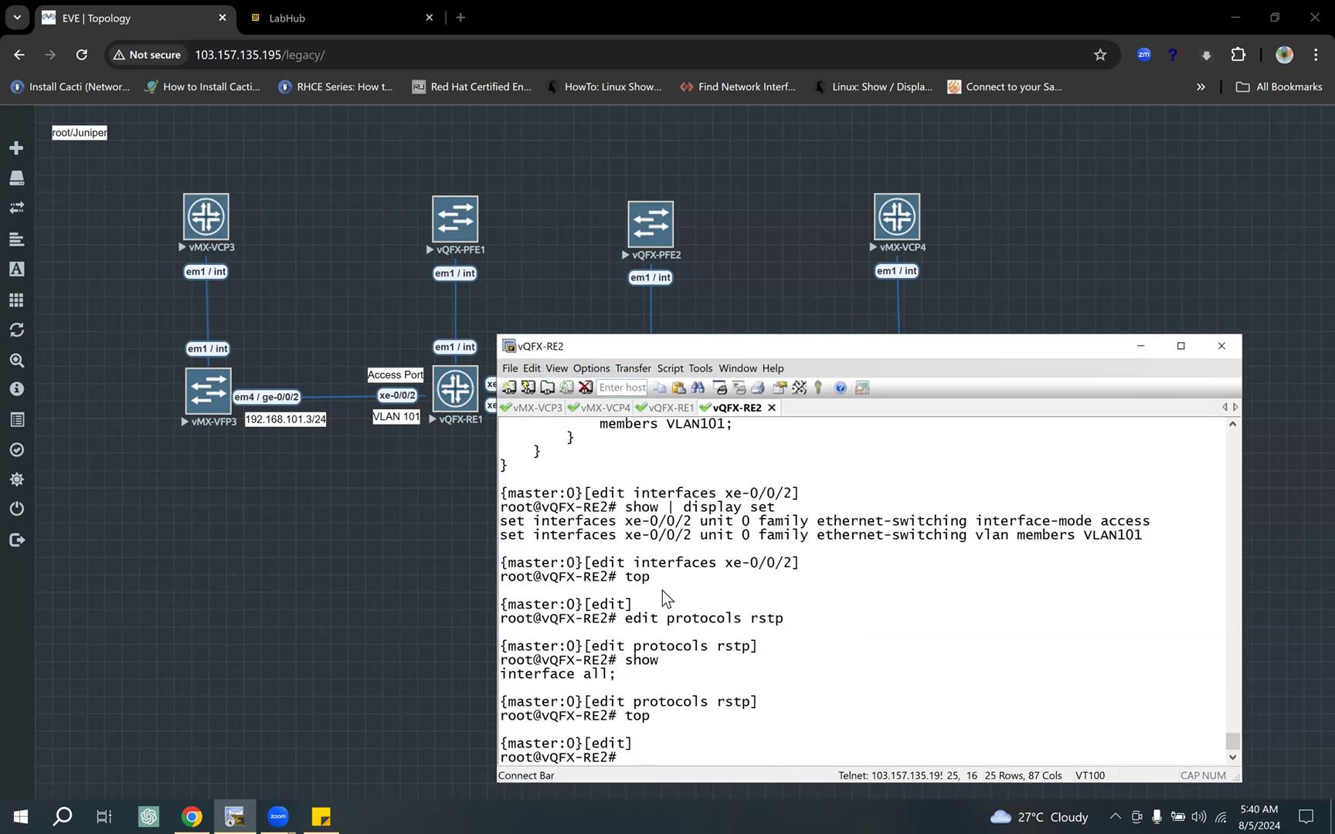
drag(550, 659, 637, 674)
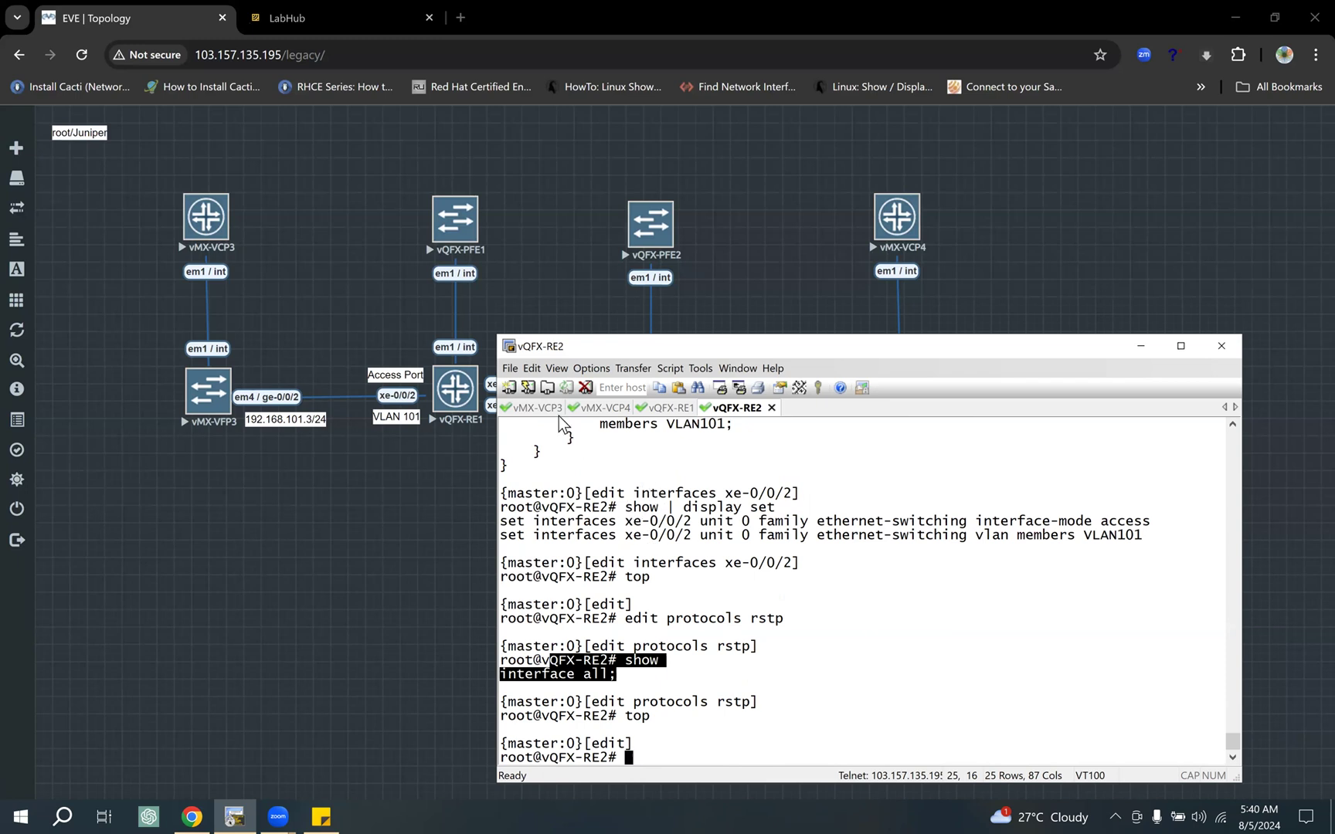
Step: On vMX-VCP3, check the line card status with "run show chassis fpc"
click(537, 410)
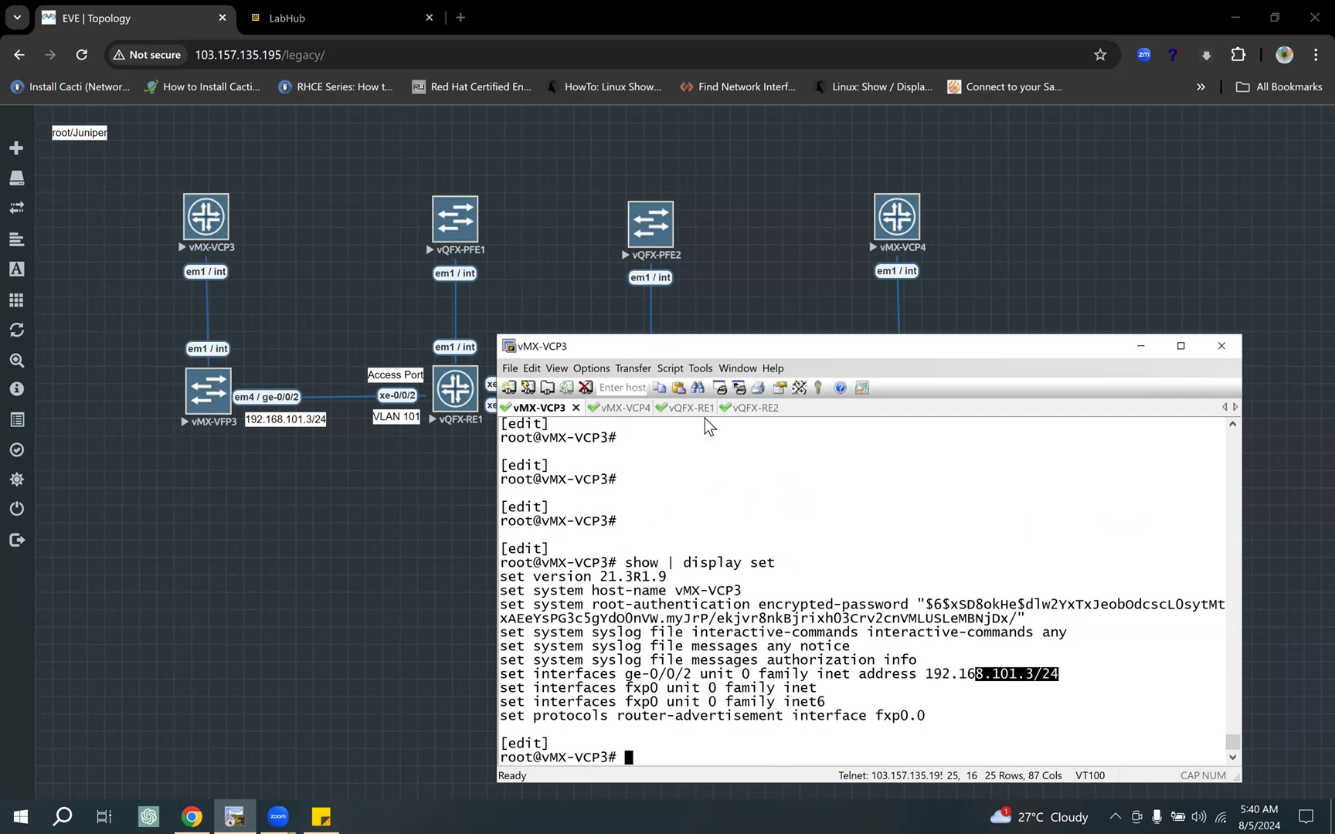
text(run show chassis fpc)
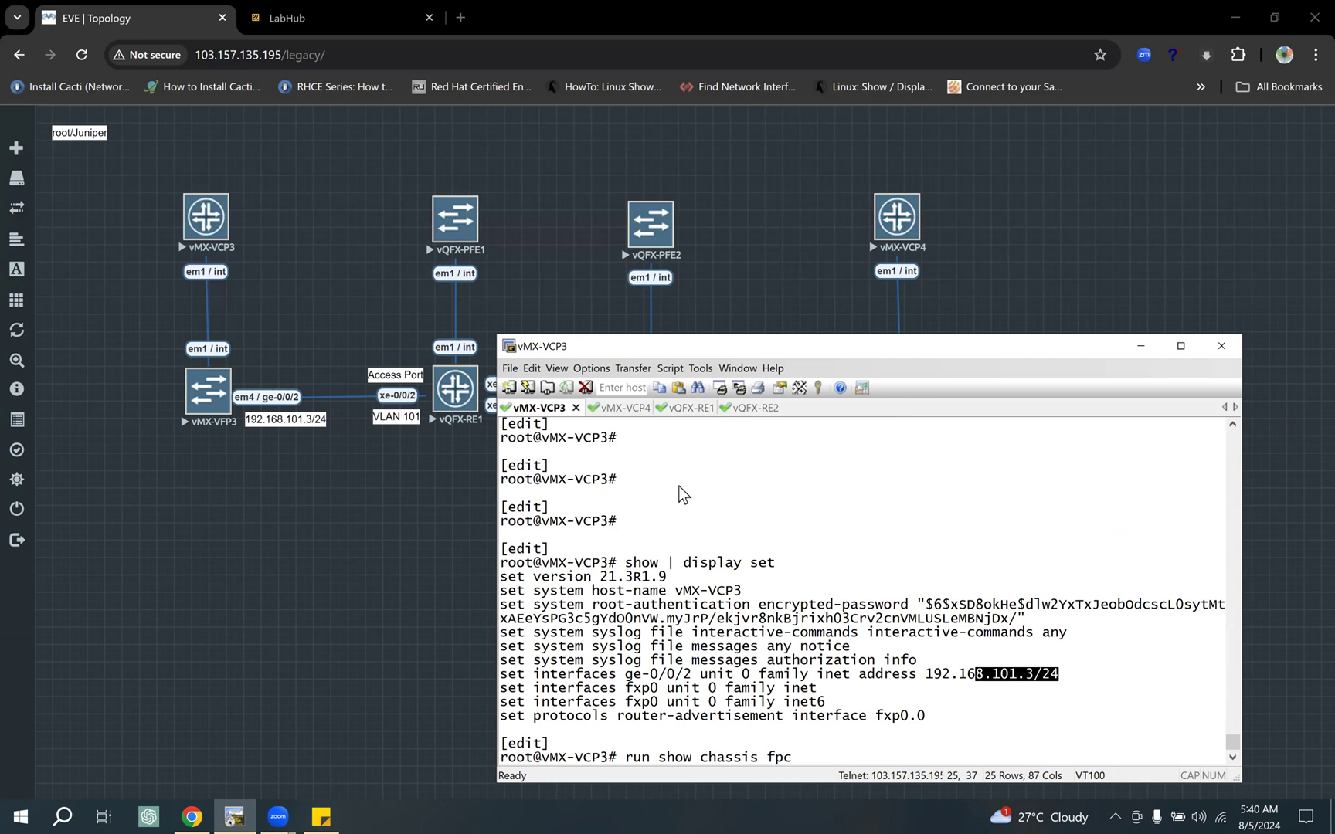
key(Return)
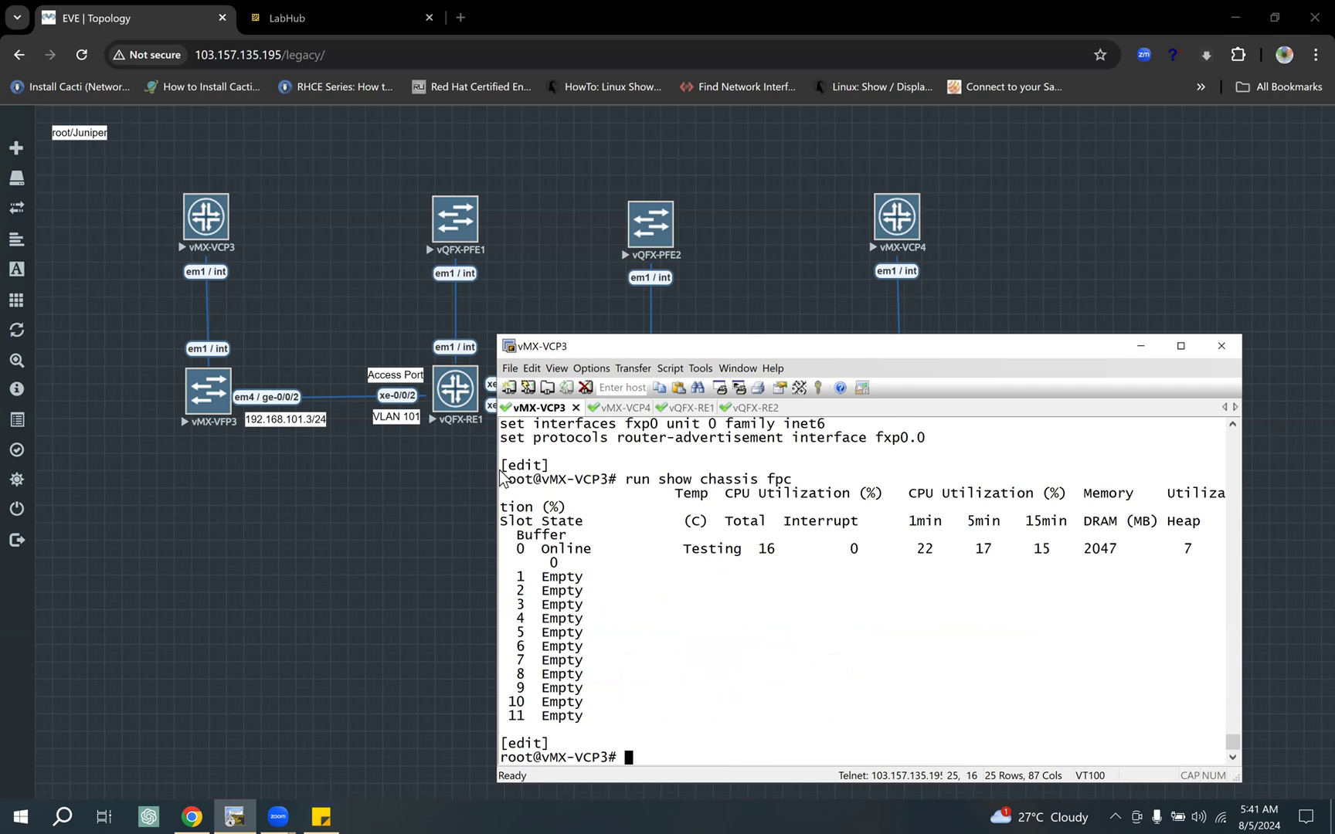
Step: Widen the terminal window, rerun "run show chassis fpc" on vMX-VCP3 and highlight the state of slot 0
drag(493, 469, 349, 469)
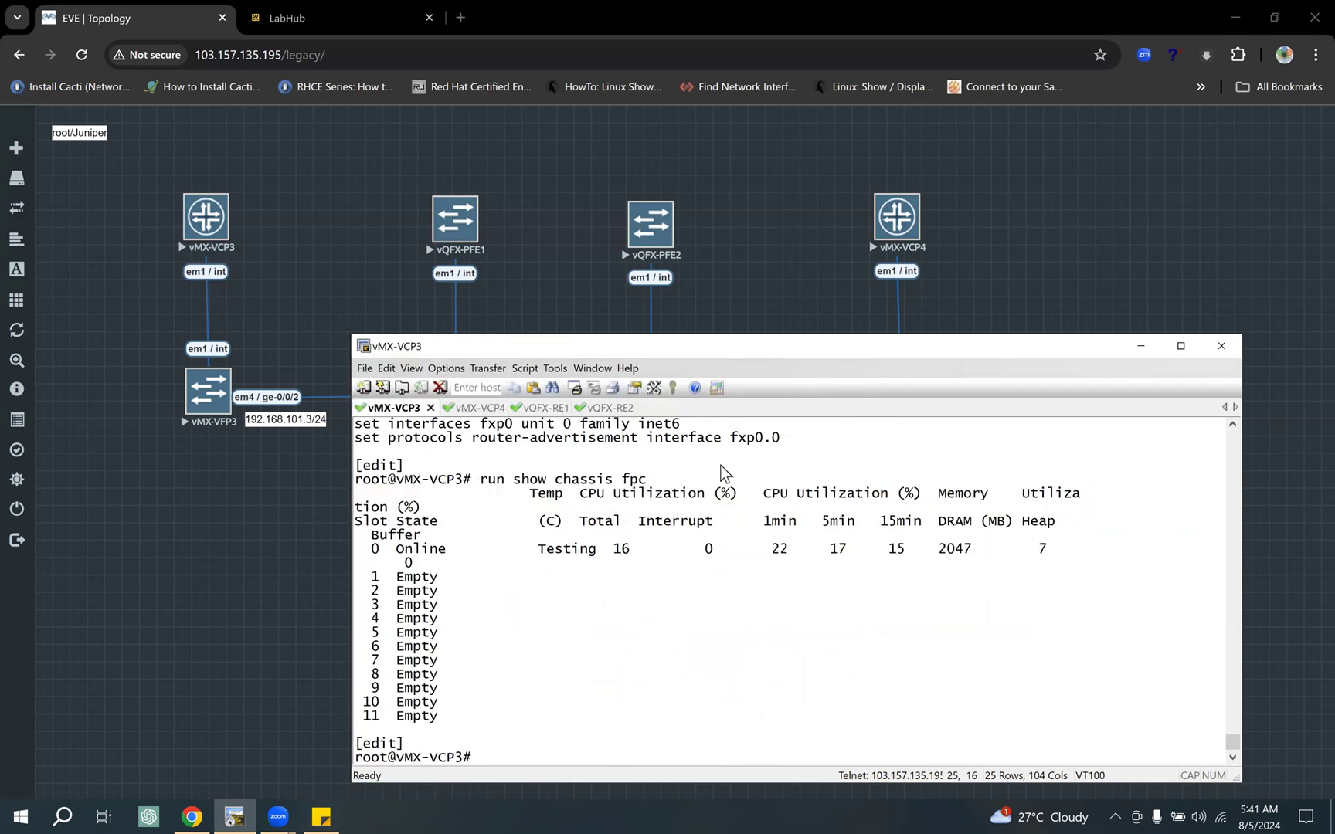
key(Up)
key(Return)
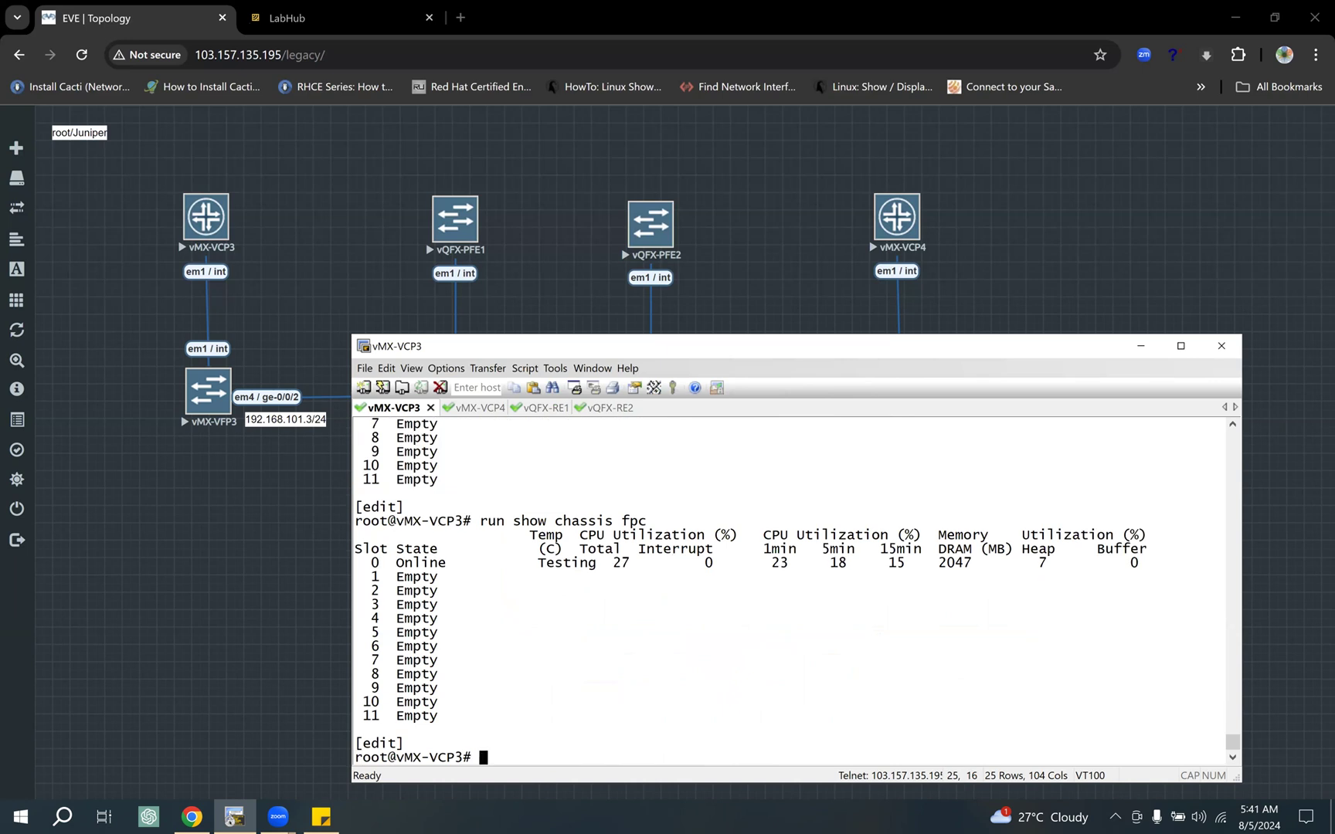
drag(482, 532, 647, 526)
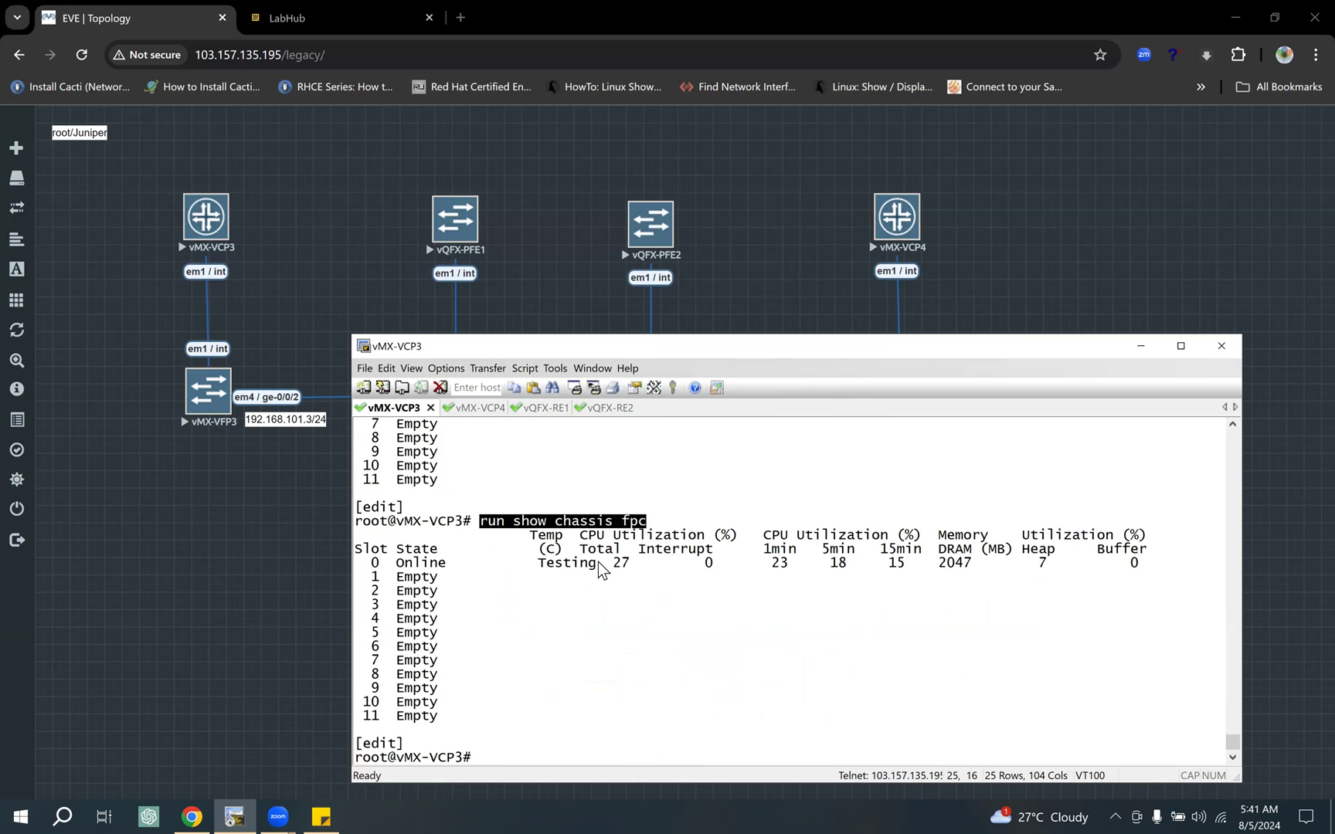
double_click(417, 566)
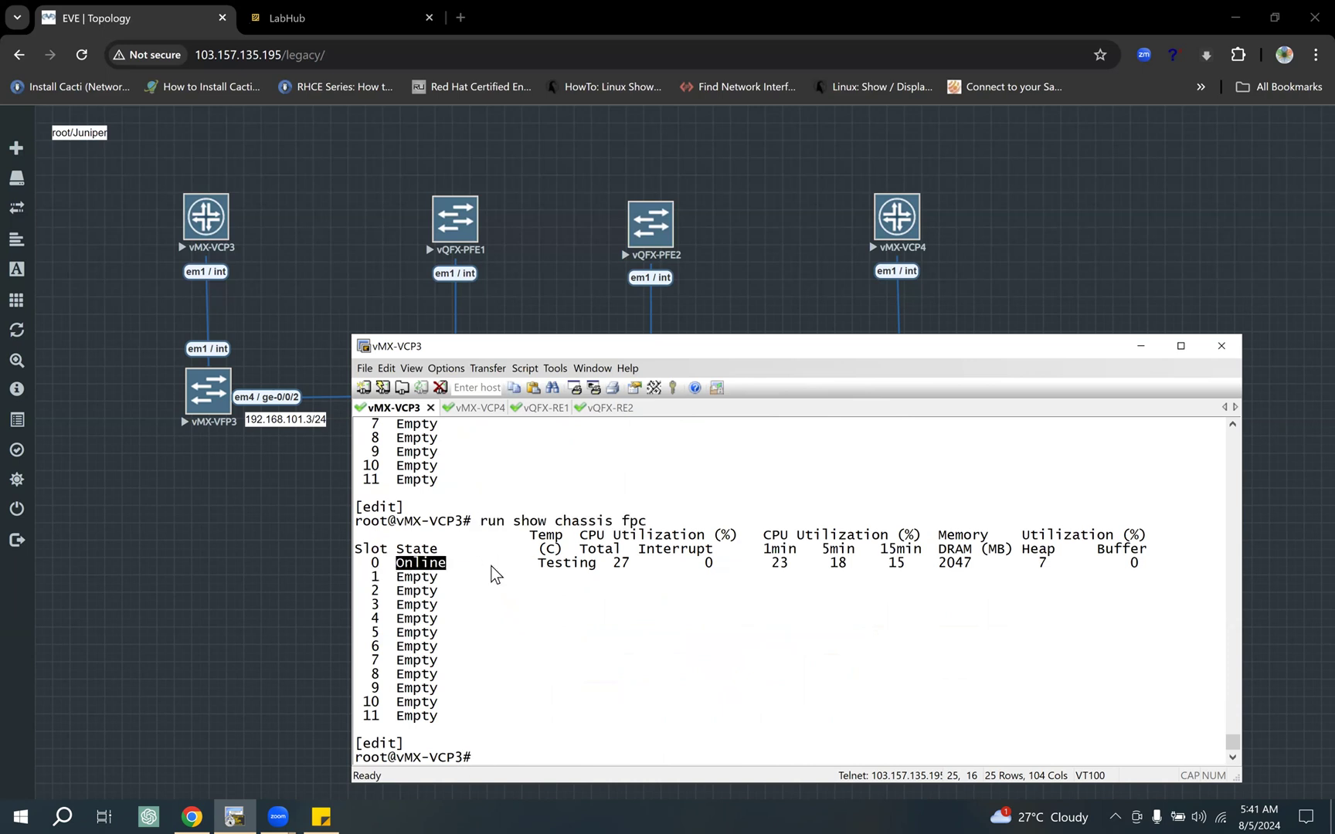
Step: Copy the chassis status command from vMX-VCP3 and run "run show chassis fpc" on vMX-VCP4
drag(480, 522, 648, 525)
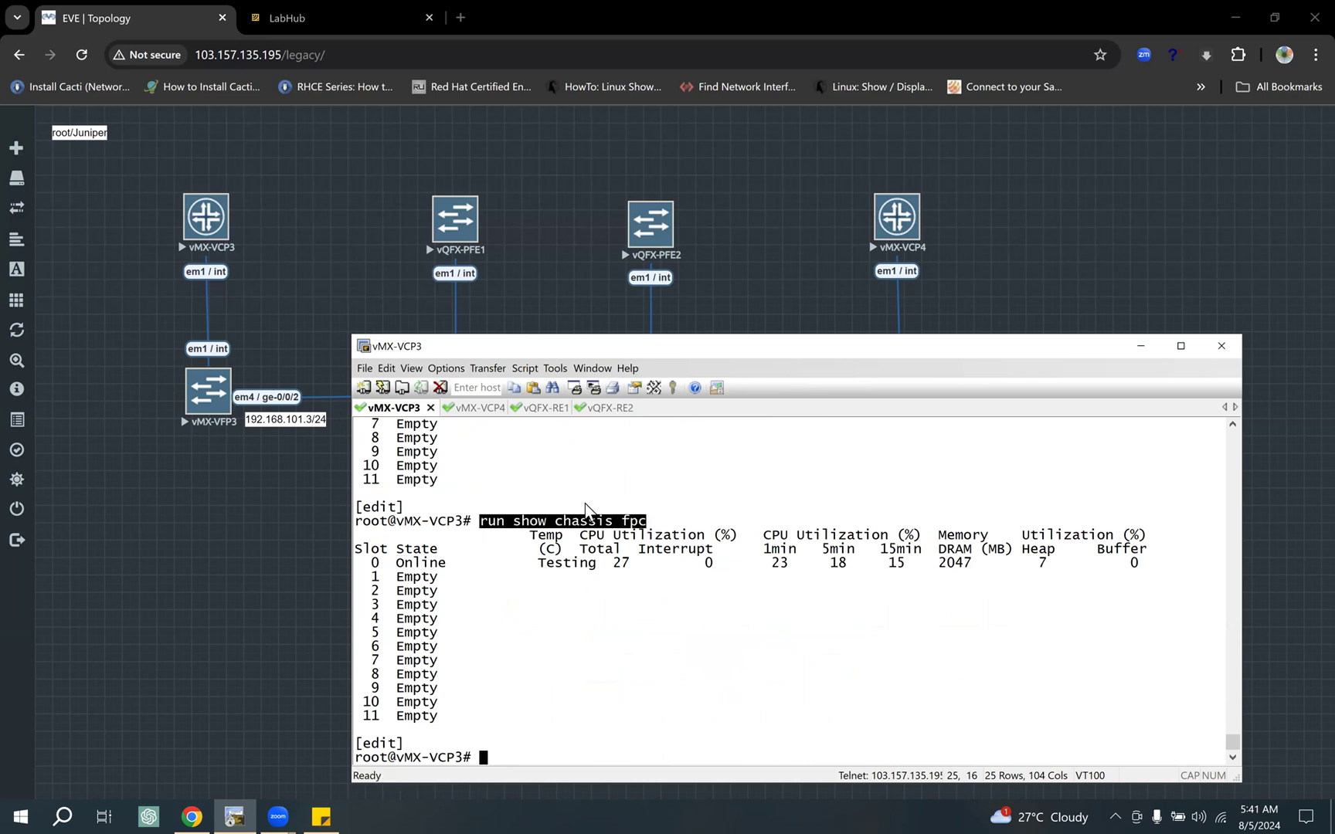
click(479, 407)
text(run show chassis fpc)
key(Return)
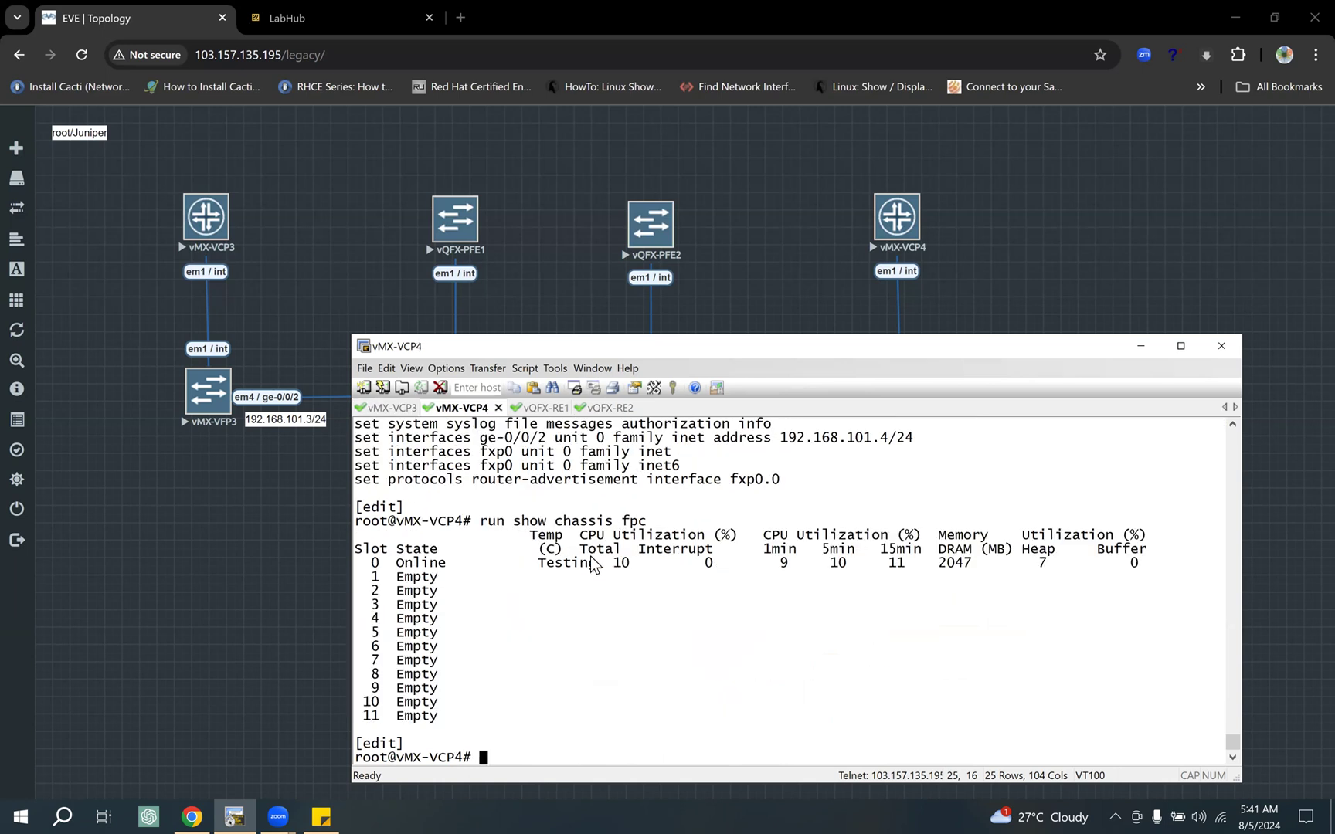
Step: Check the line card status of vQFX-RE1 and vQFX-RE2 with "run show chassis fpc"
click(554, 409)
text(run show chassis fpc)
key(Return)
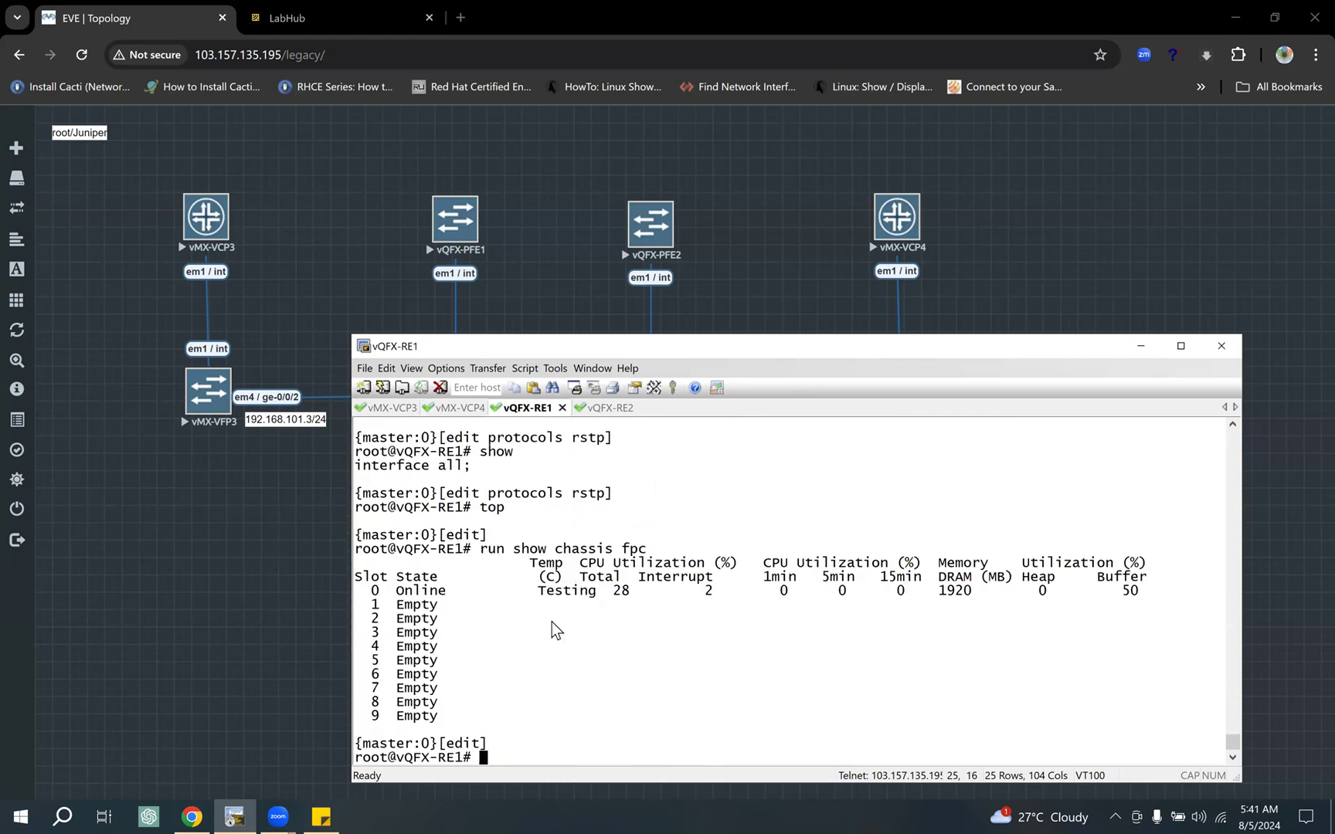
click(604, 408)
text(run show chassis fpc)
key(Return)
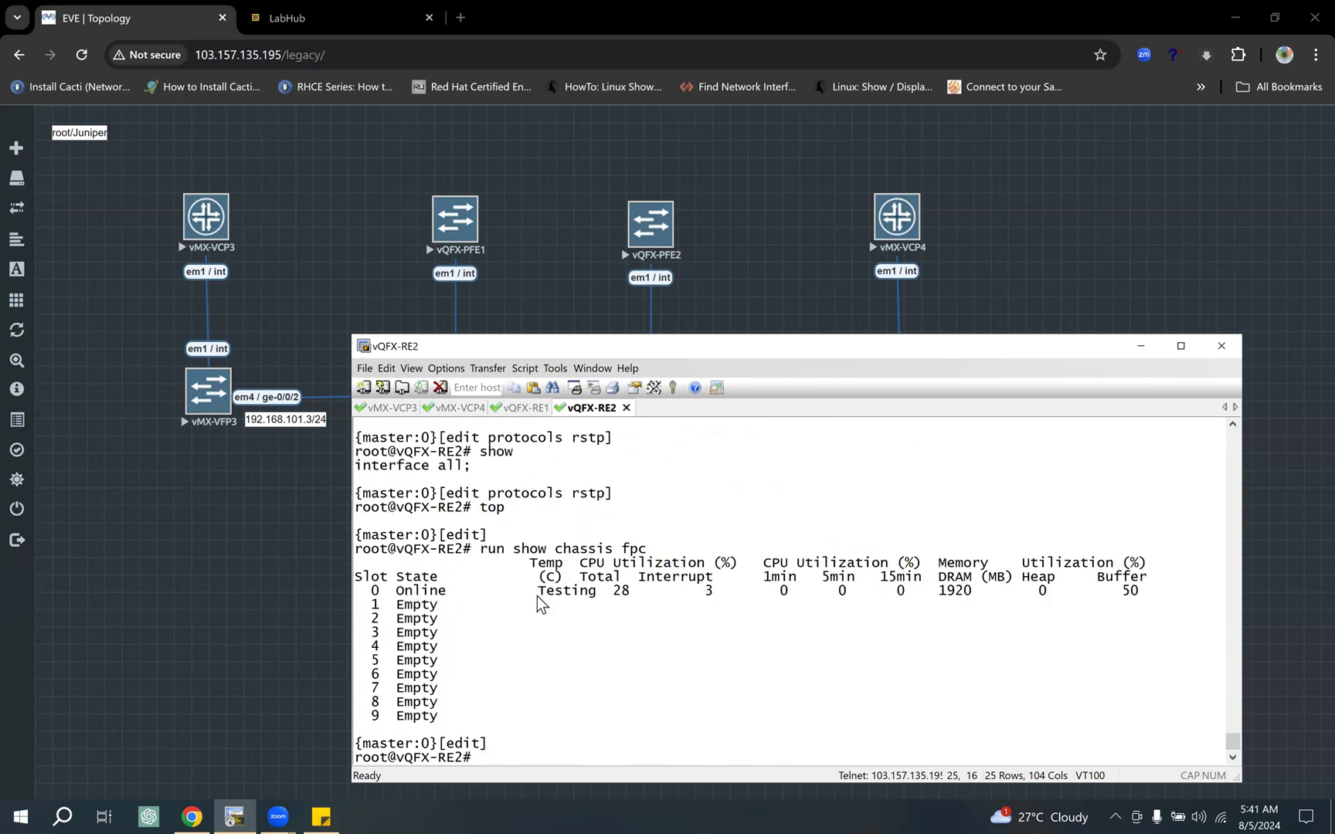
click(399, 410)
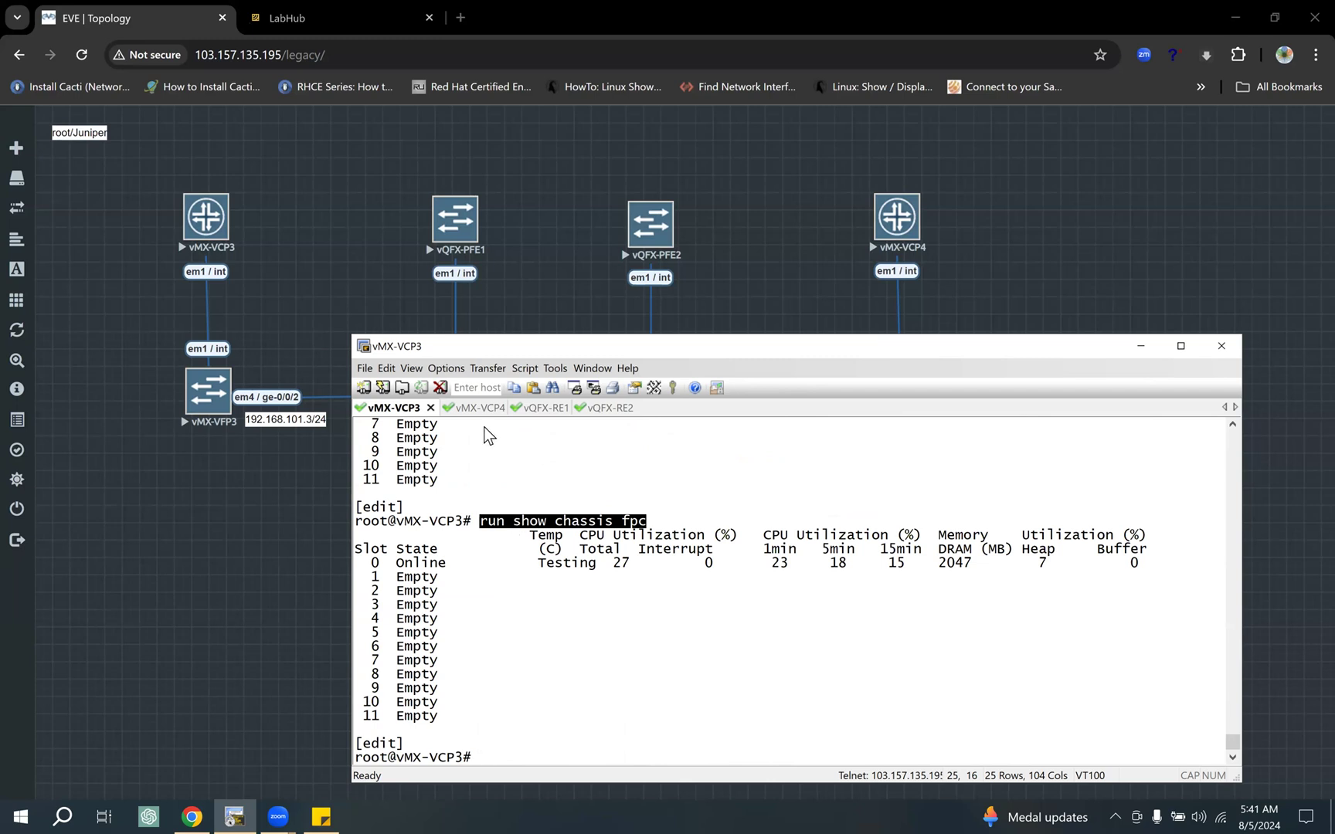
click(479, 408)
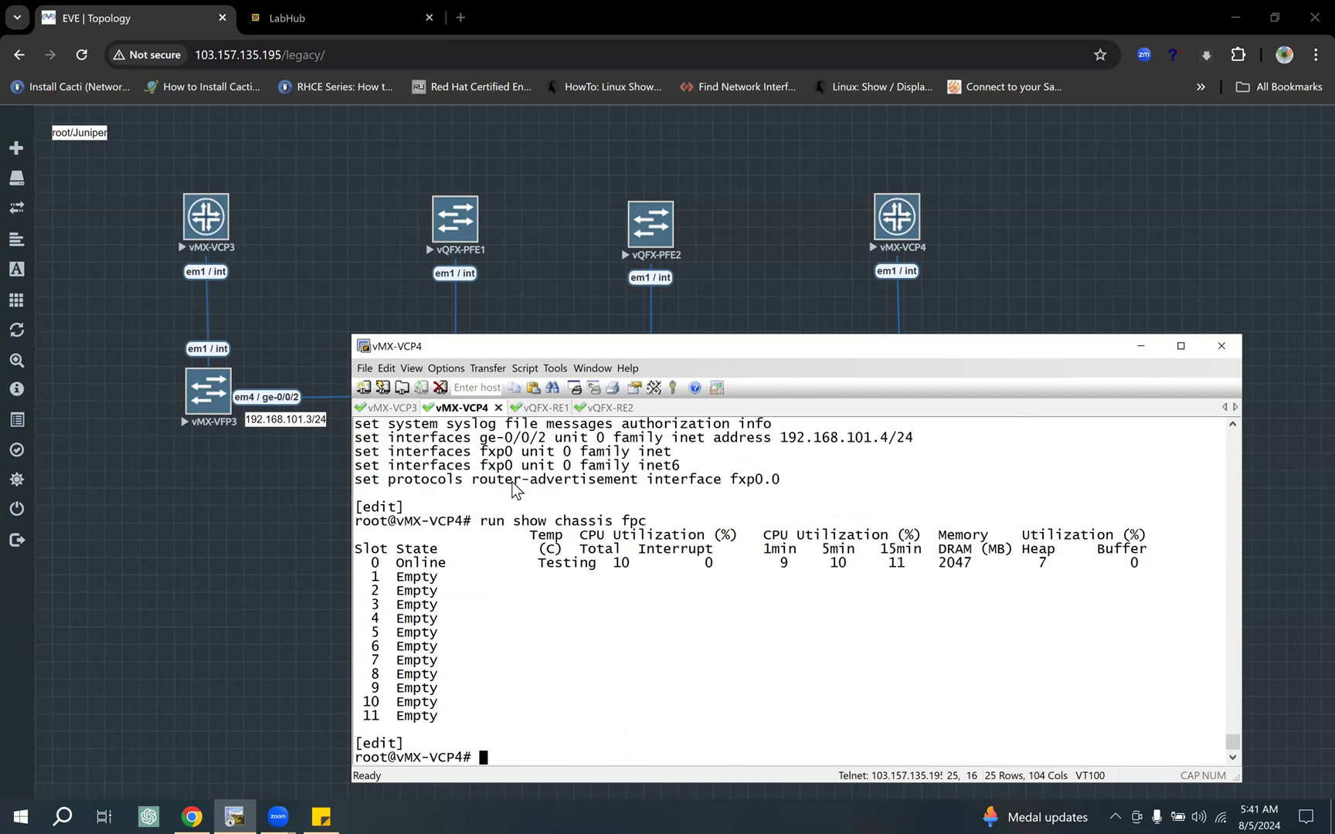
drag(888, 437, 786, 447)
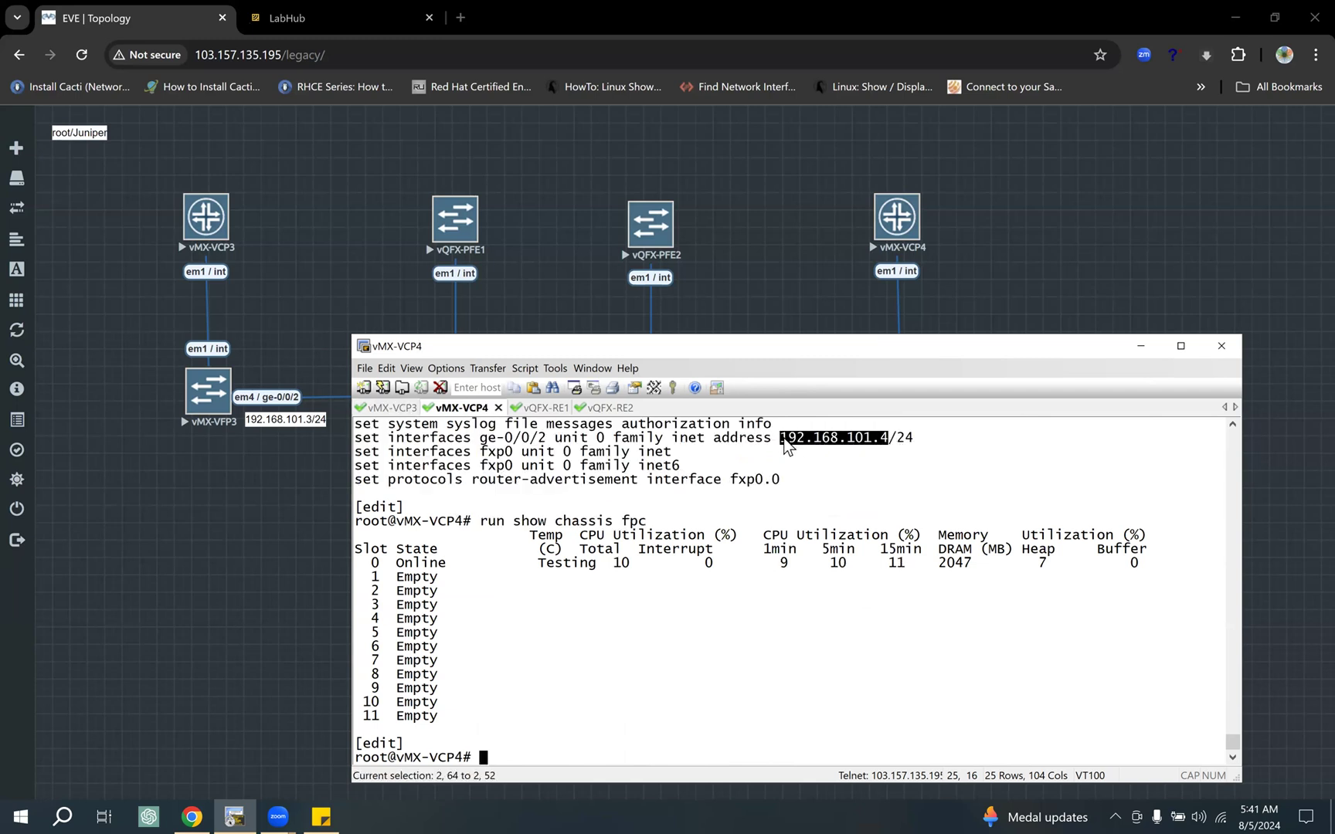
click(391, 407)
text(run ping)
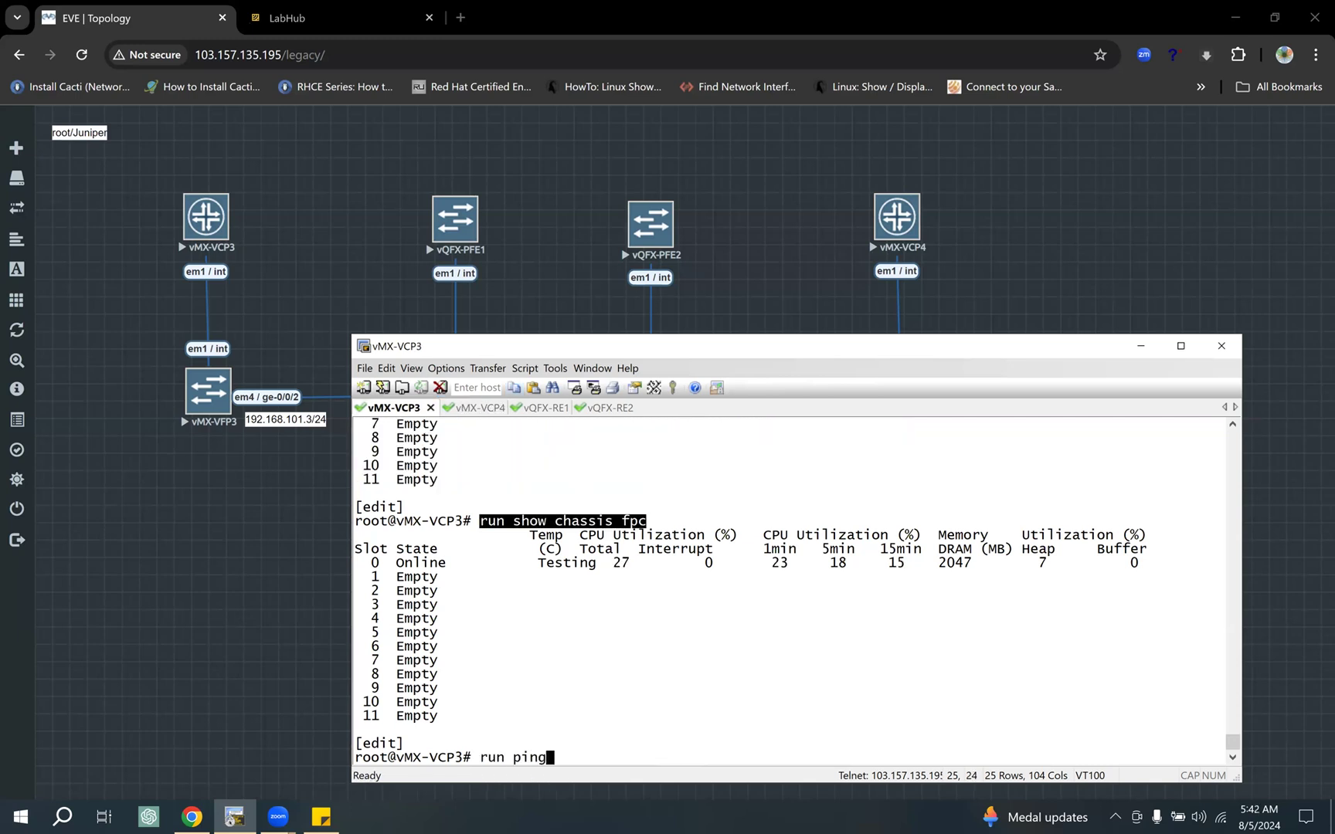
key(BackSpace)
key(BackSpace)
key(BackSpace)
key(BackSpace)
key(BackSpace)
key(BackSpace)
key(BackSpace)
key(BackSpace)
Step: On vMX-VCP3, display the configuration with "show | display set" and highlight the ge-0/0/2 IP address
key(Up)
key(Up)
key(Up)
key(Return)
drag(890, 675, 788, 675)
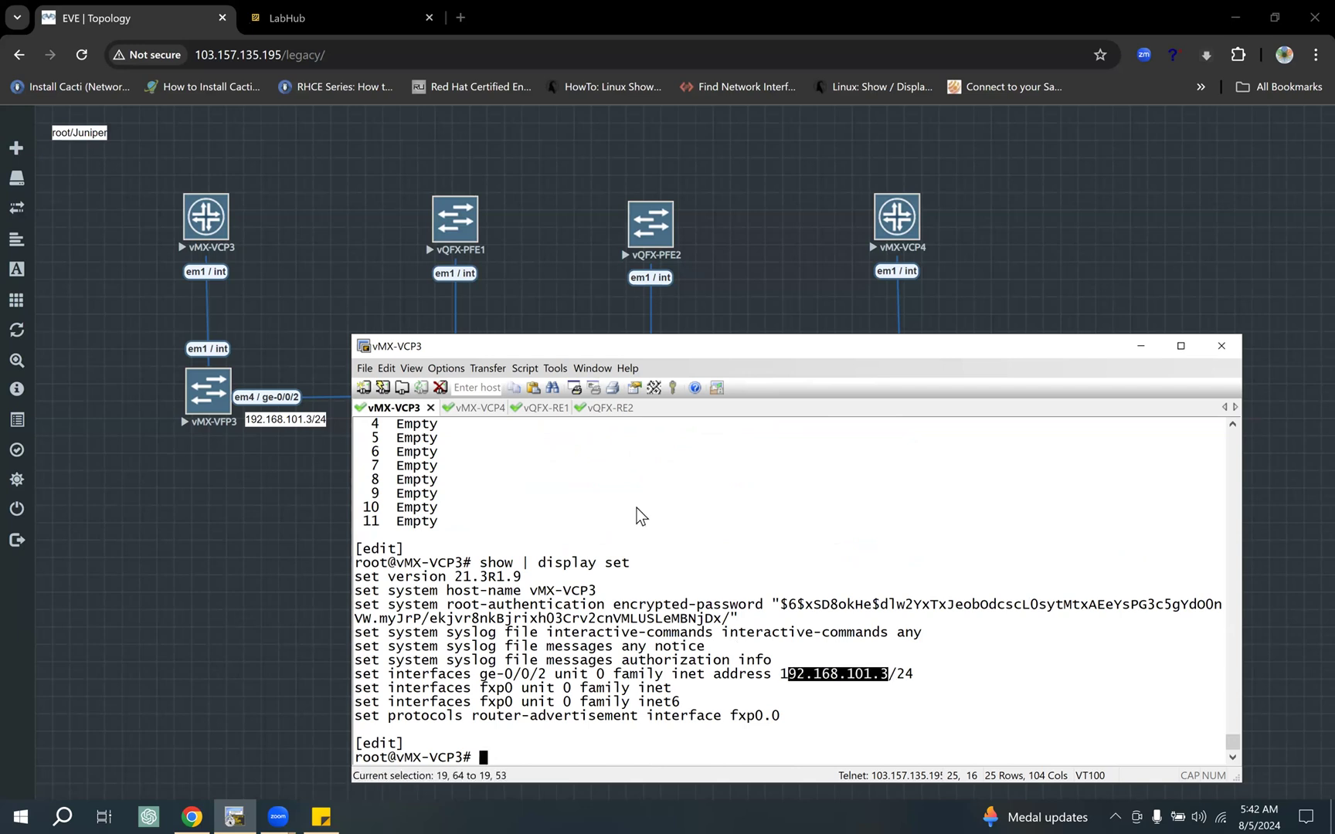
Step: Copy vMX-VCP4's ge-0/0/2 address, then on vMX-VCP3 run "run ping 192.168.101.4 source 192.168.101.3"
click(498, 409)
drag(888, 438, 776, 444)
key(super+c)
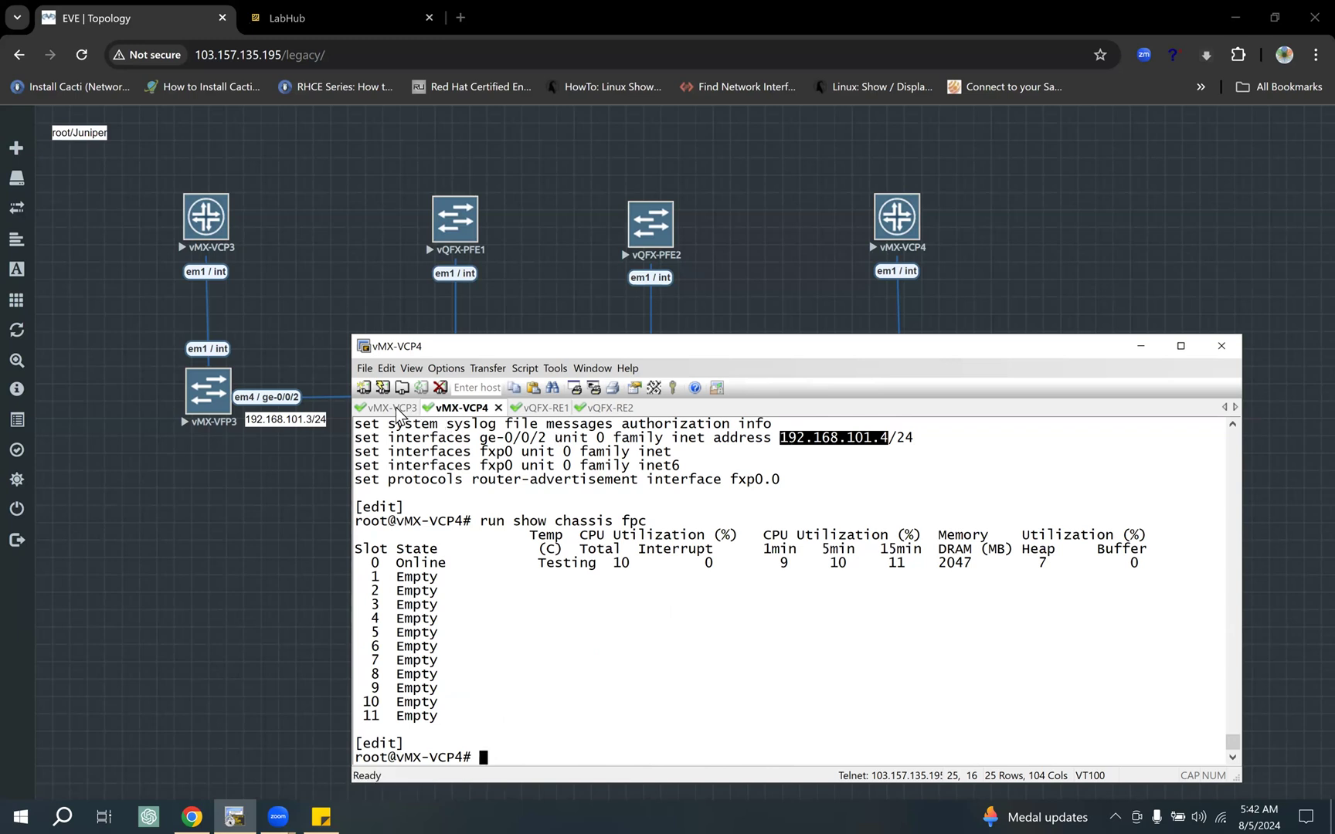
click(394, 408)
text(run ping)
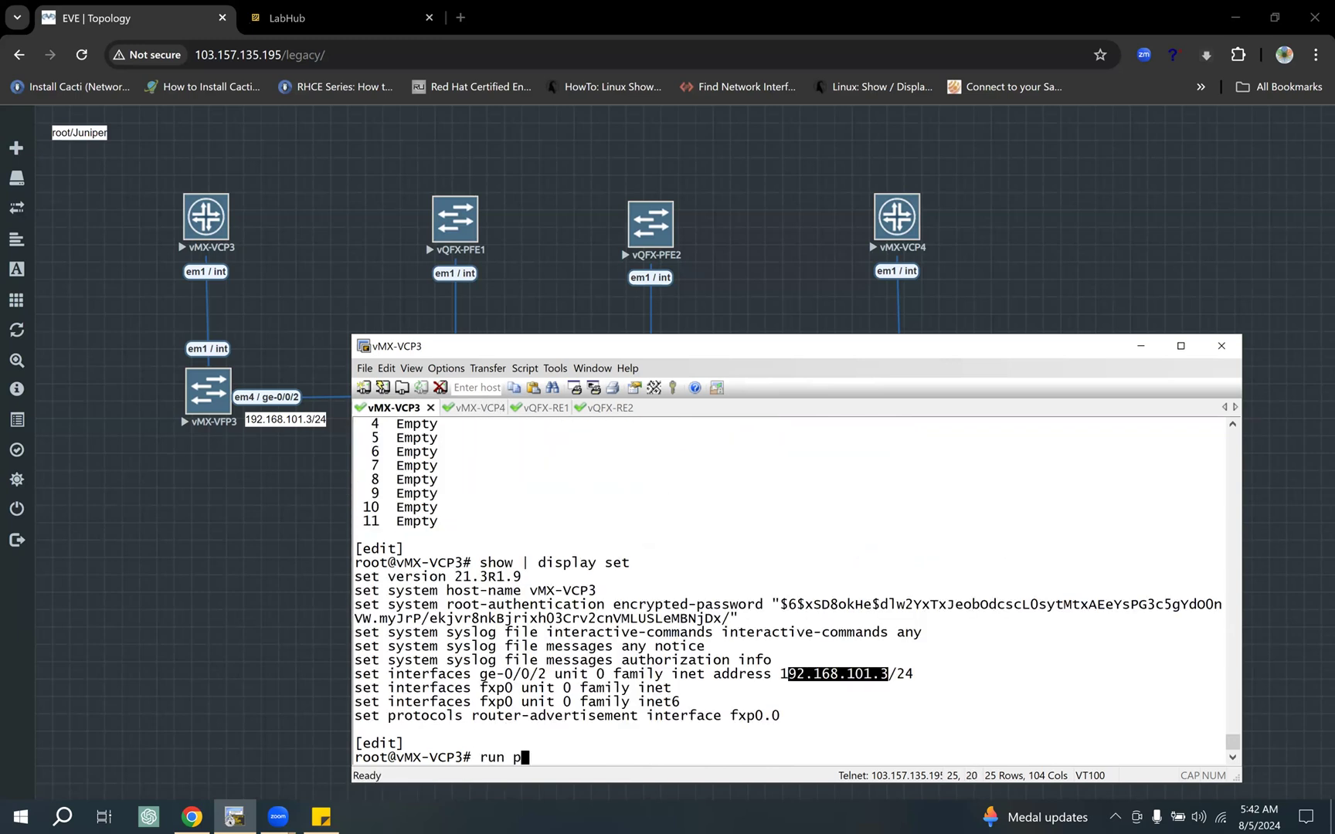
right_click(763, 554)
text(source)
drag(890, 674, 780, 673)
right_click(801, 562)
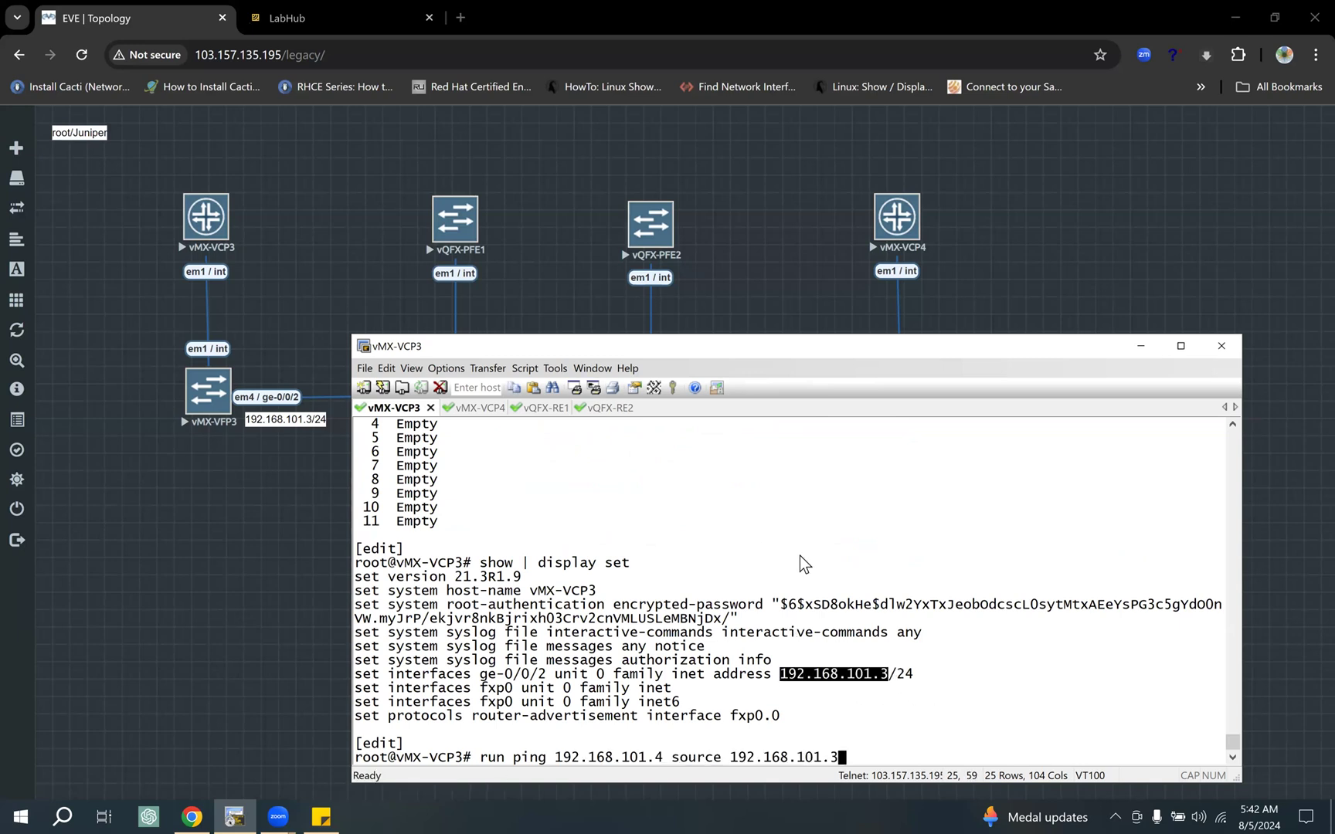
key(Return)
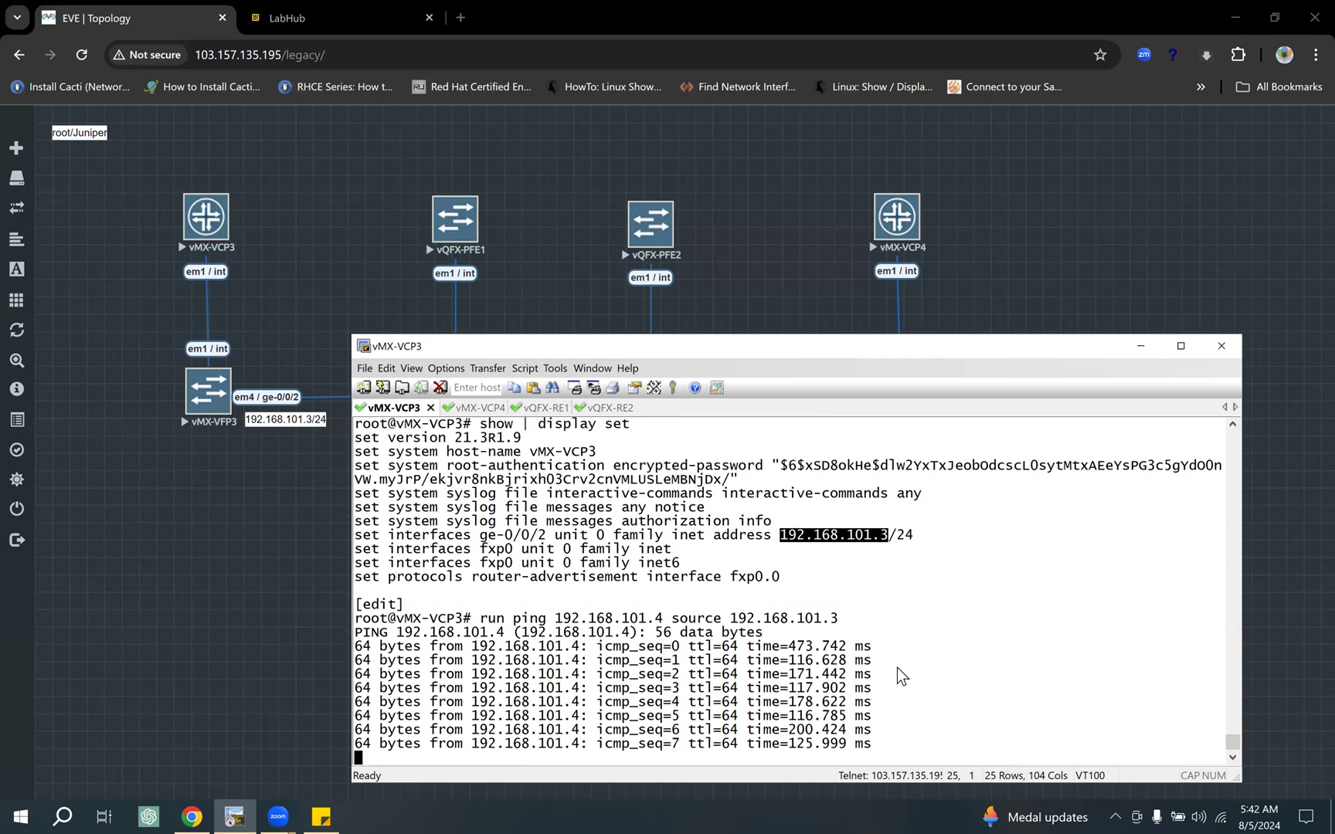
Step: On vQFX-RE1, display the VLAN 101 MAC table with "run show ethernet-switching table vlan-id 101"
click(544, 408)
text(run show ethernet-switching )
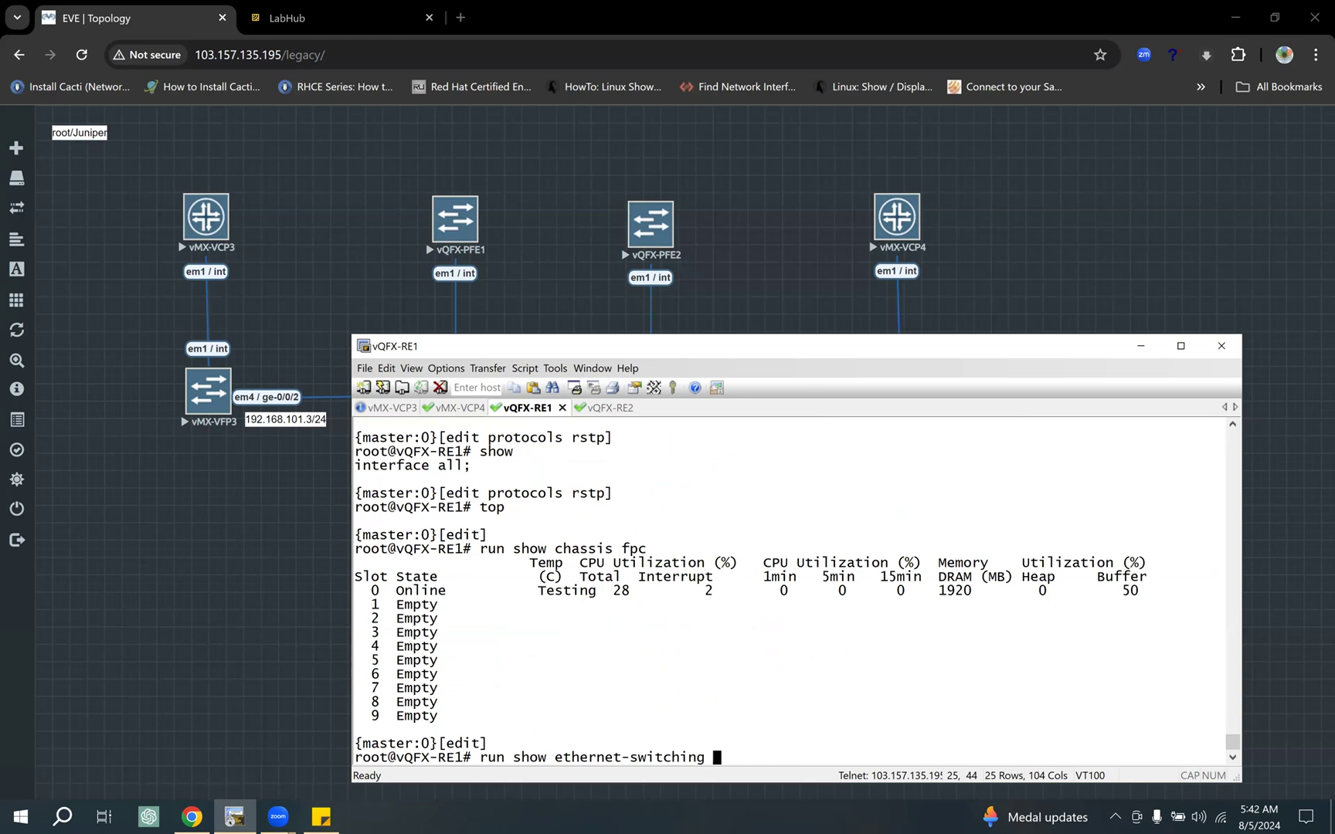
text(table vlan-id 100)
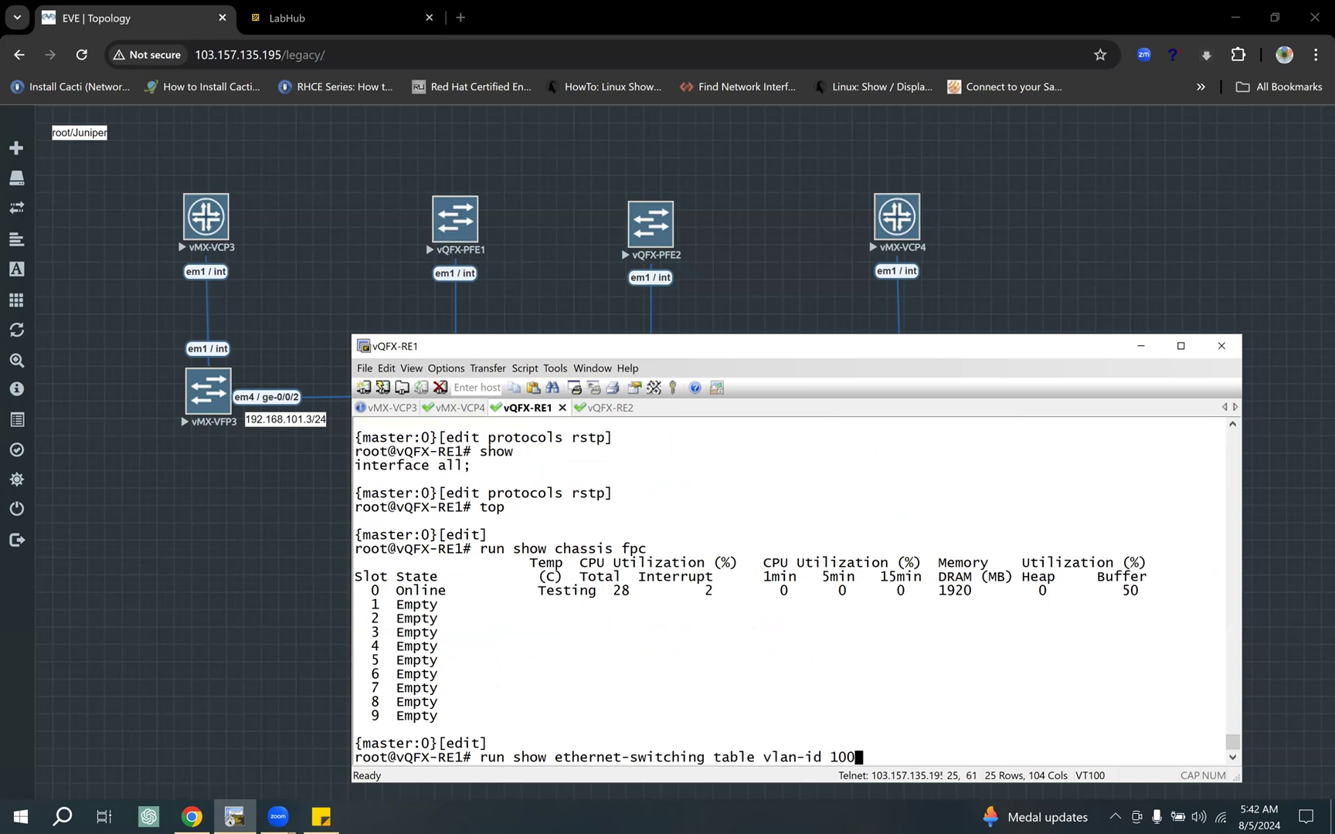
key(BackSpace)
text(1)
key(Return)
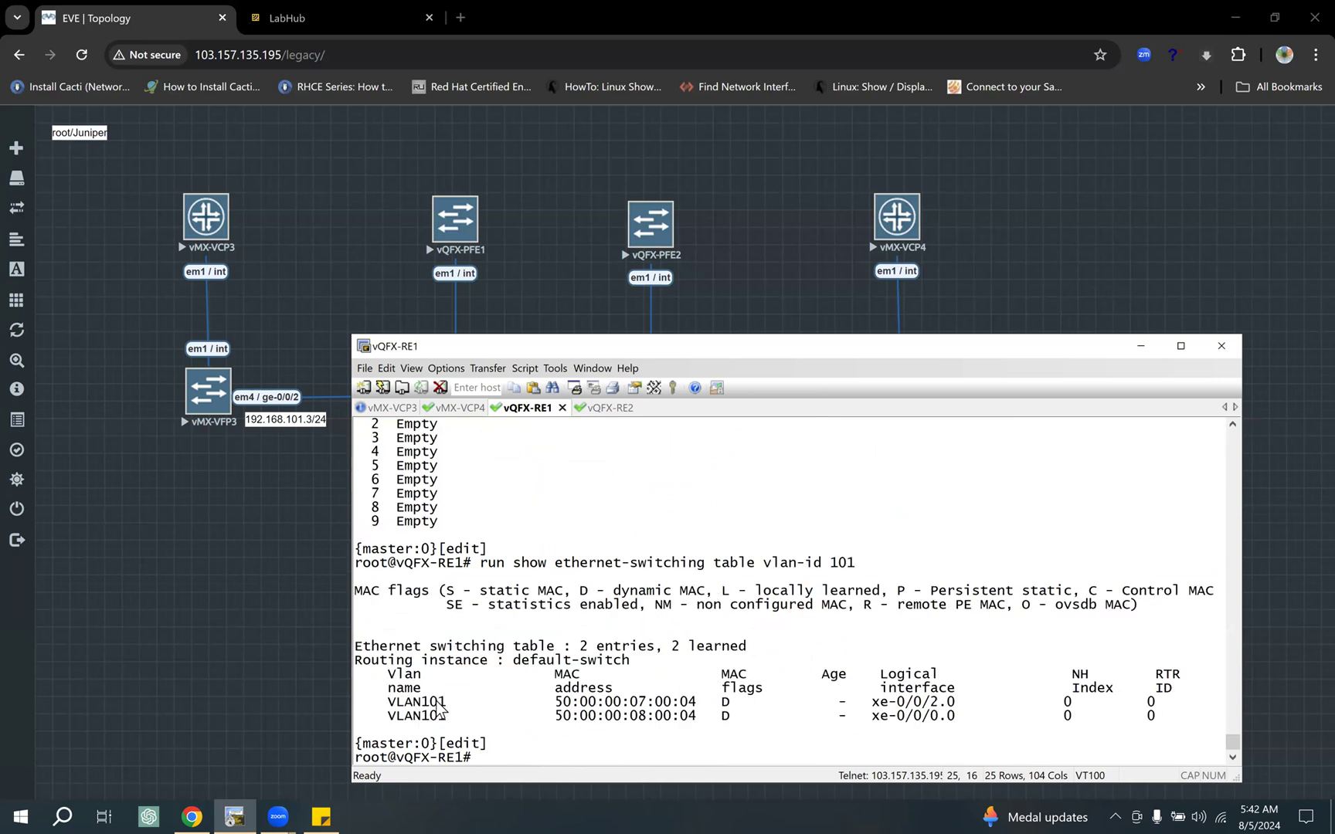
Step: Highlight the VLAN101 name and the xe-0/0/0.0 interface in the table, and move the terminal window clear of the topology links
drag(447, 703, 405, 703)
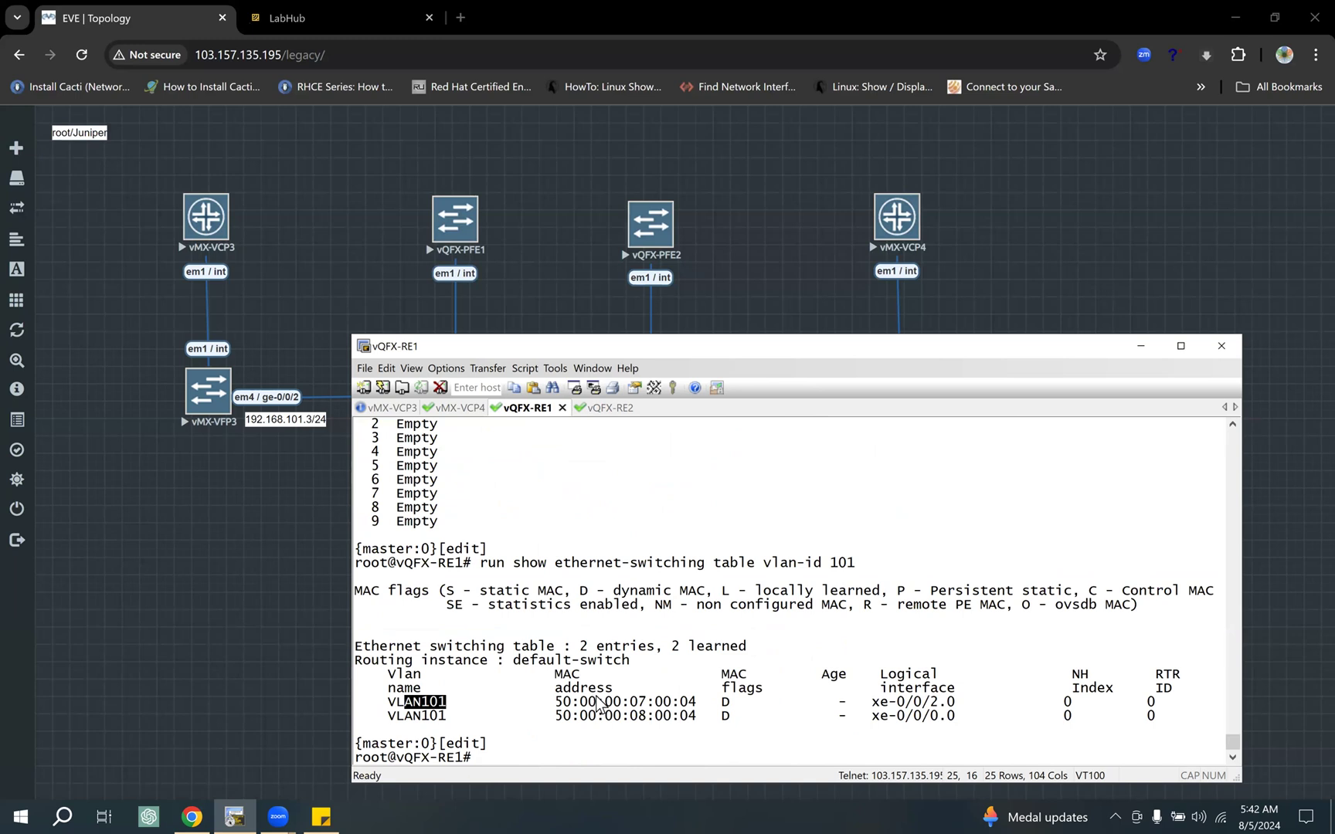
drag(914, 716, 982, 728)
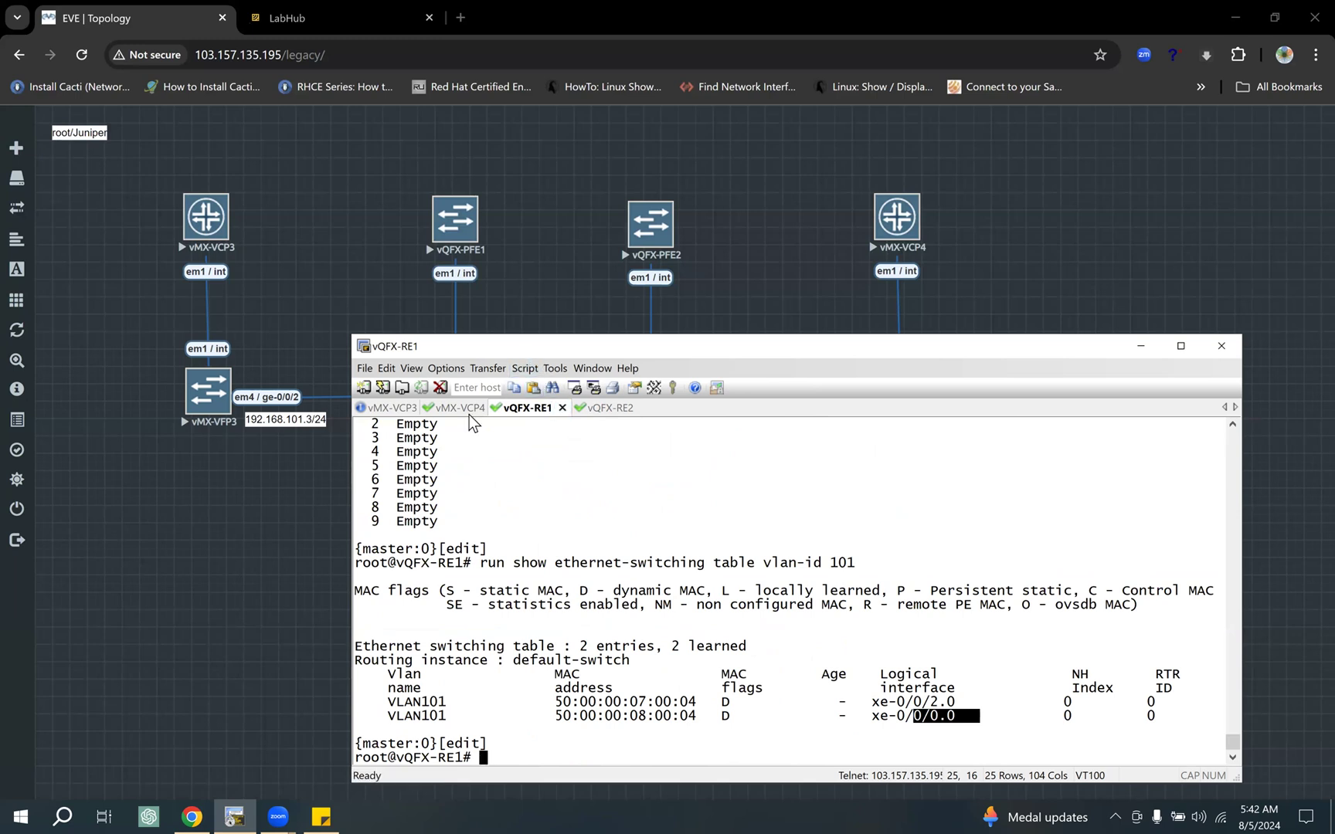
drag(458, 346, 542, 424)
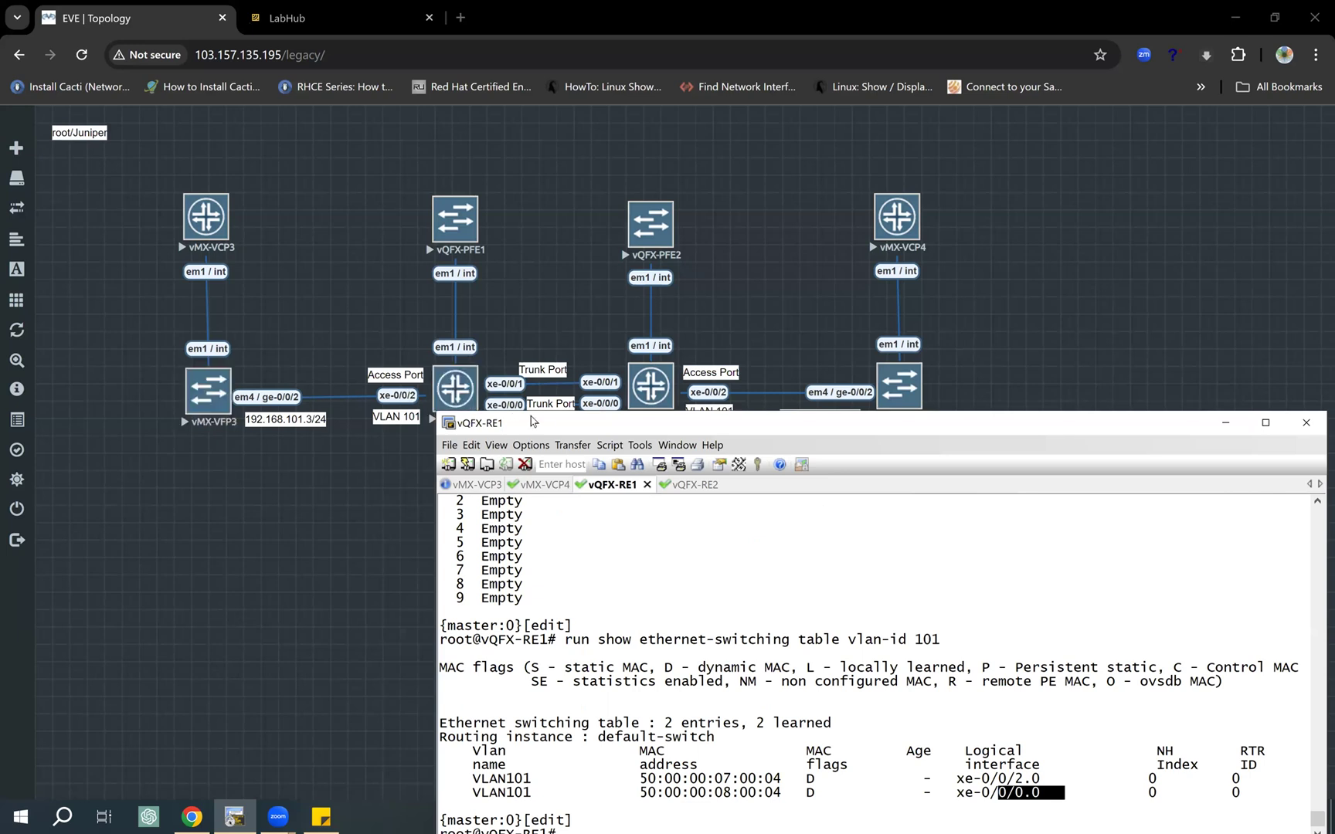
drag(529, 421, 529, 432)
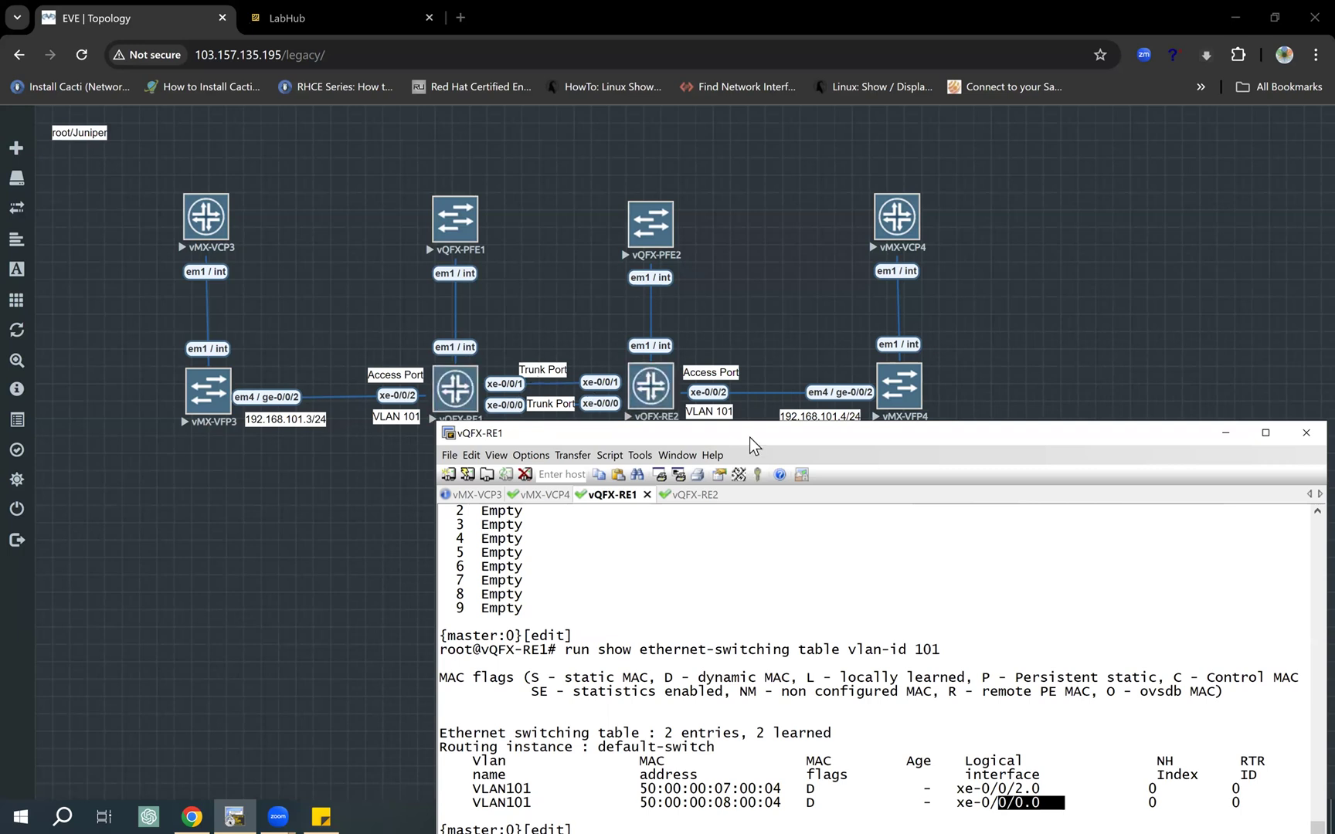
drag(750, 438, 674, 450)
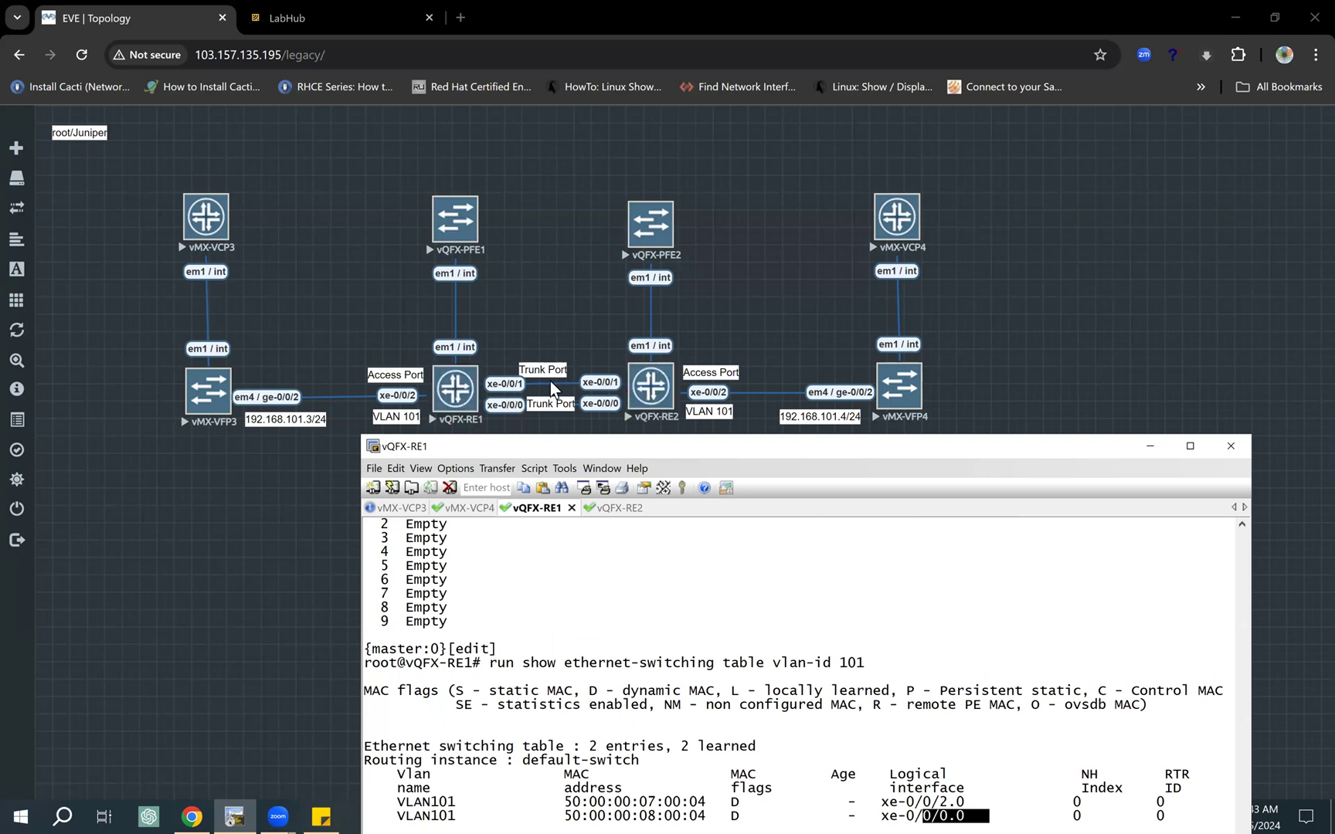
Step: Move the Trunk Port labels away from the vQFX-RE1 to vQFX-RE2 links, then return to the terminal and highlight xe-0/0/0.0
drag(546, 373, 557, 418)
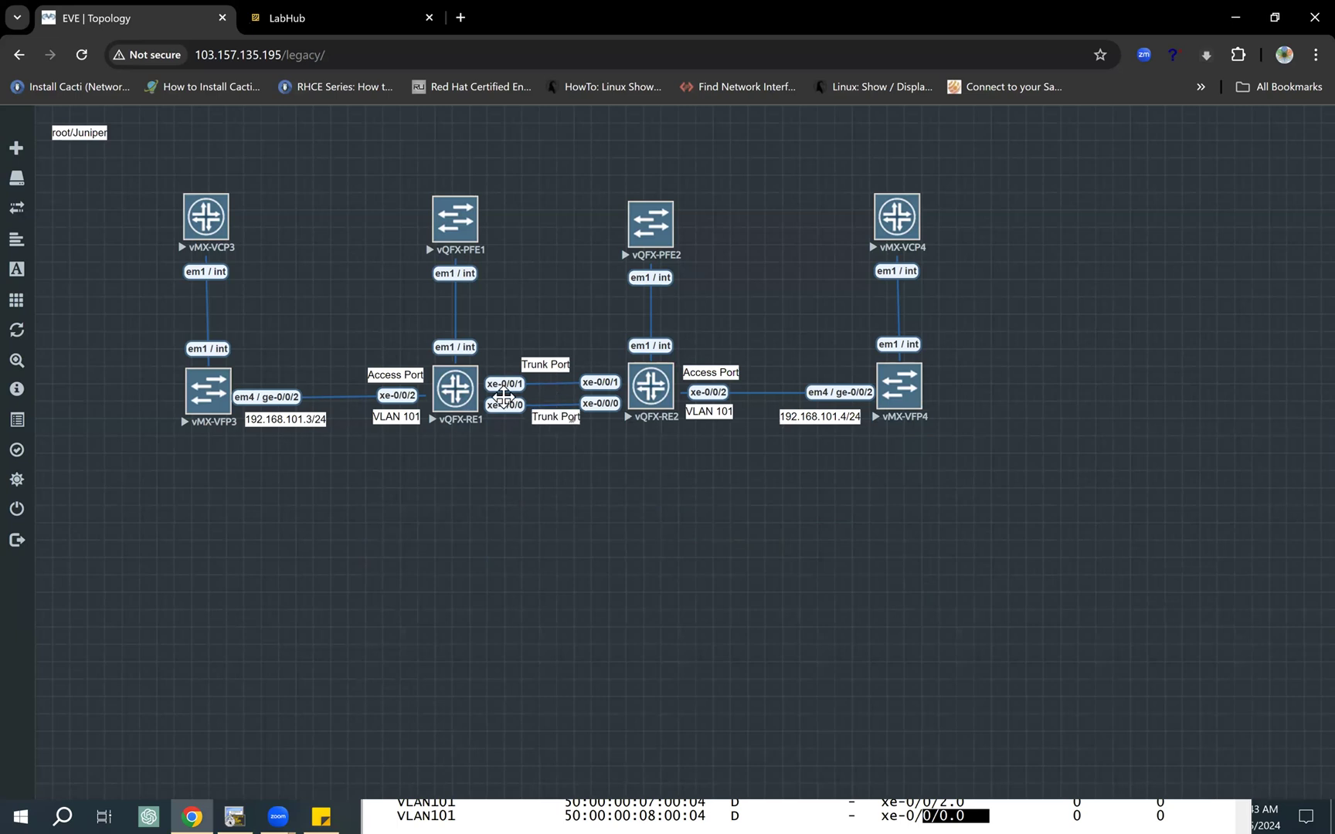
click(803, 811)
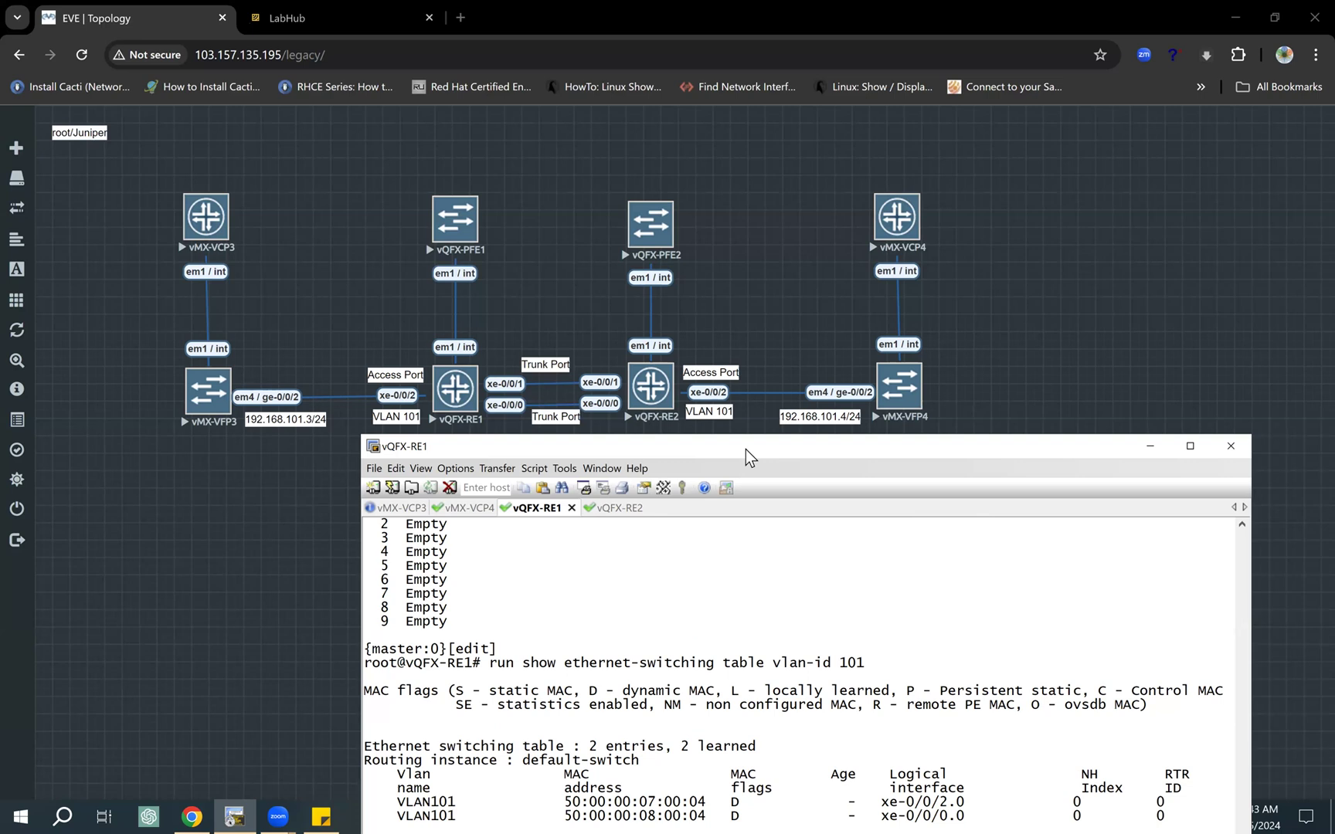
drag(752, 441, 719, 340)
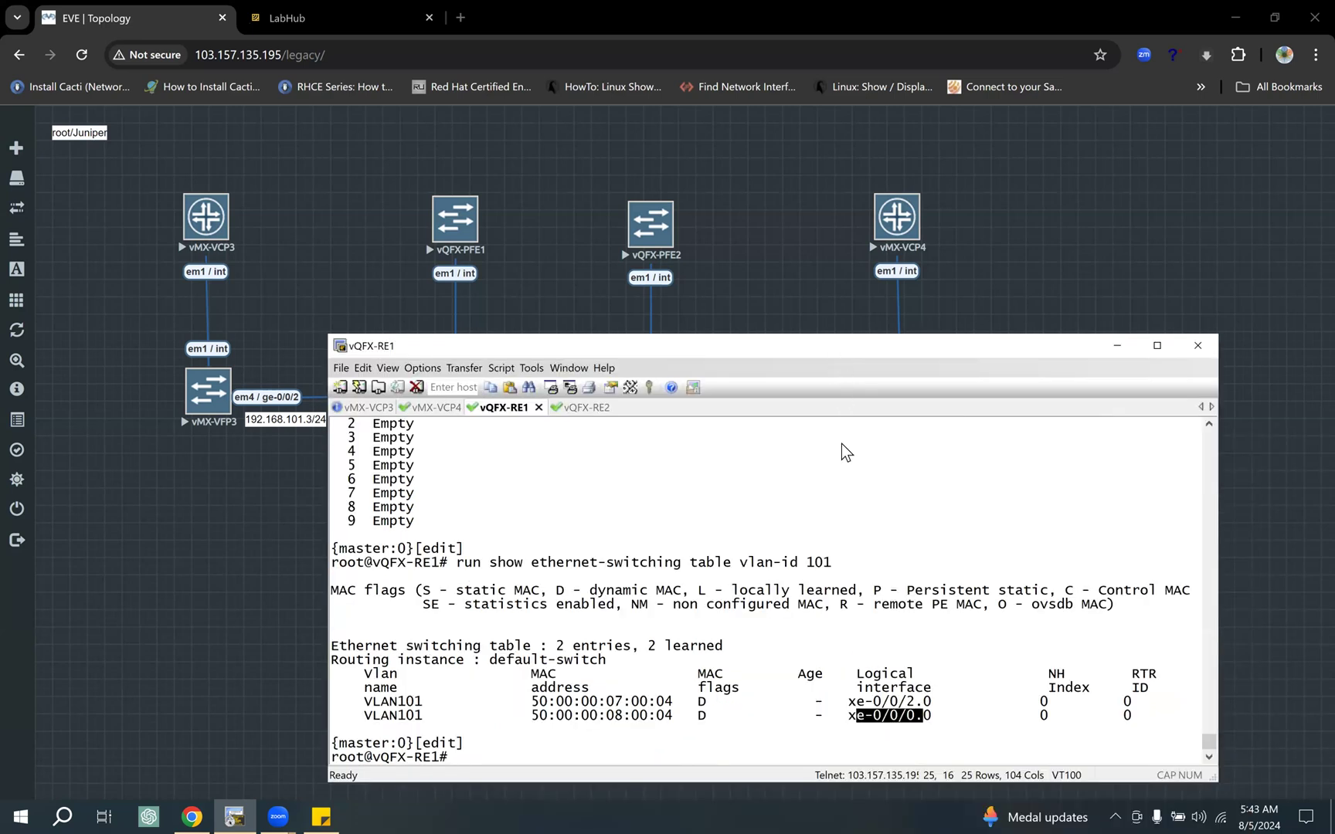
drag(833, 347, 841, 445)
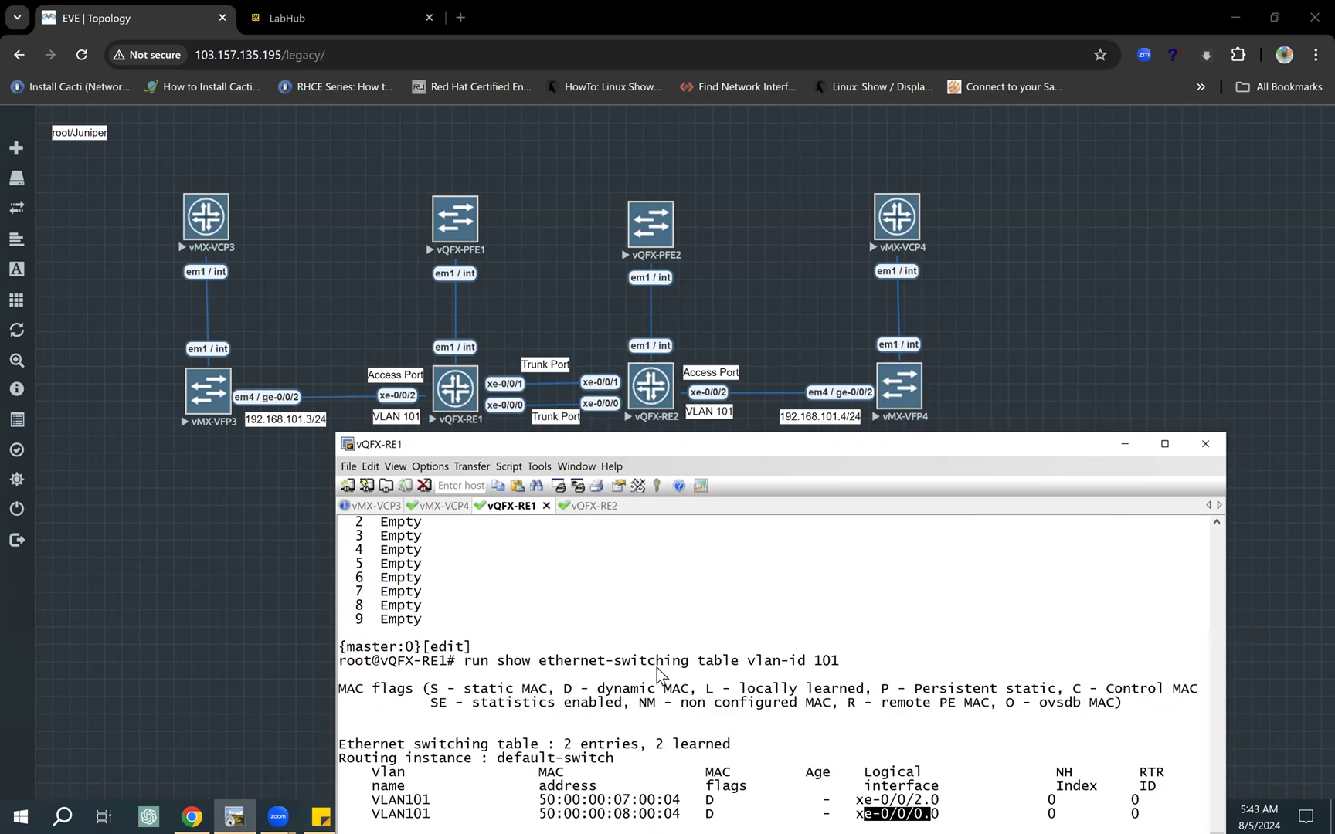
Step: Copy the switching table command from vQFX-RE1 and run "run show ethernet-switching table vlan-id 101" on vQFX-RE2
drag(466, 664, 851, 657)
key(super+c)
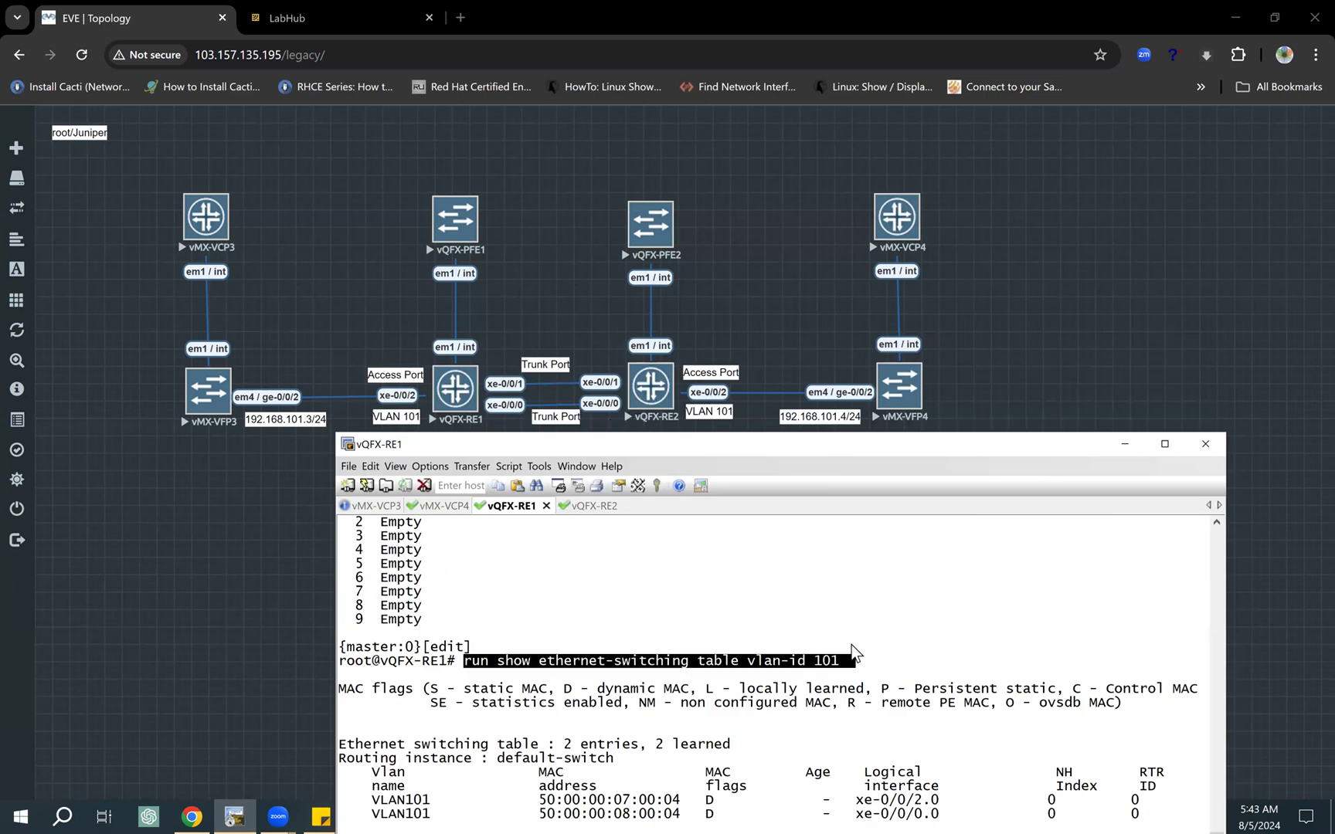
click(591, 507)
right_click(674, 538)
key(Return)
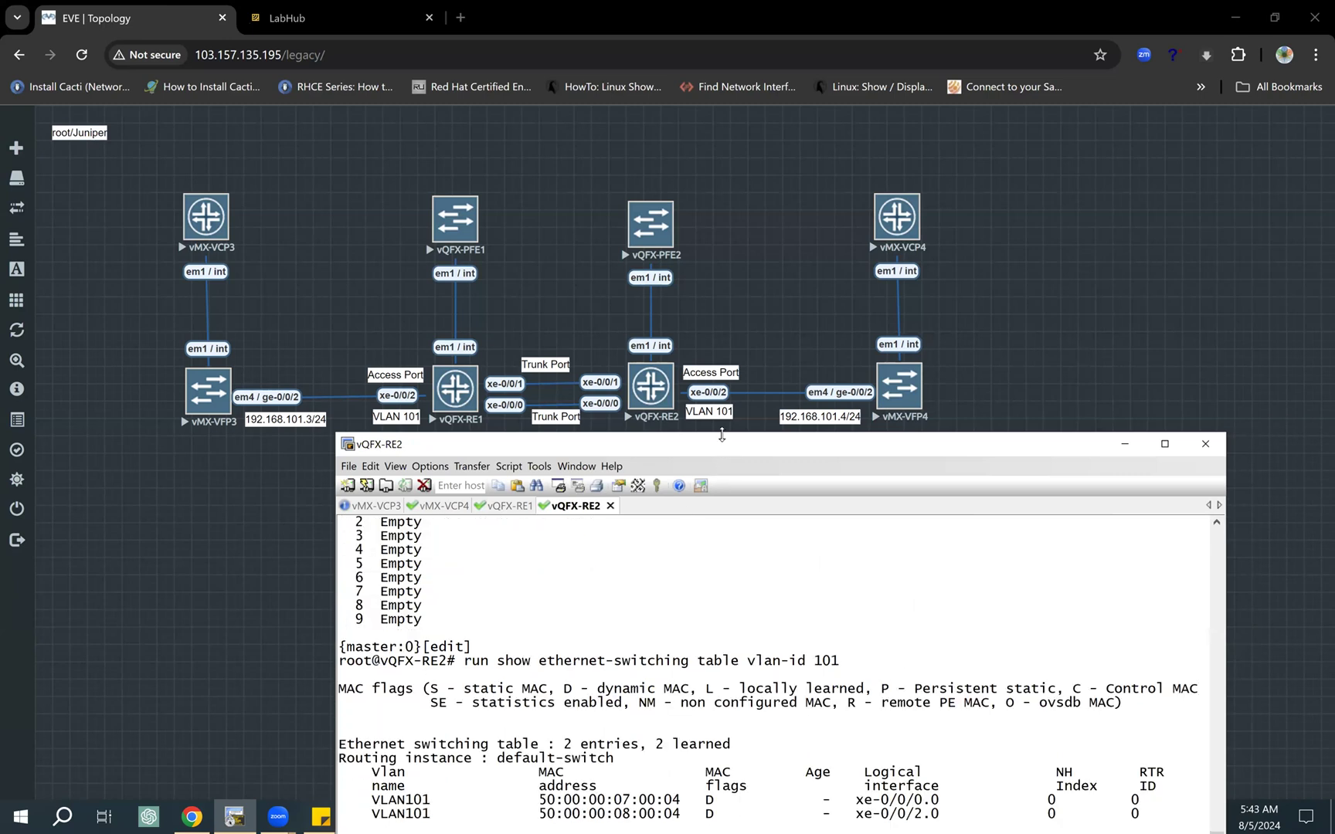
Step: Shrink the terminal window to fit below the topology and highlight the xe-0/0/0.0 and xe-0/0/2.0 interfaces in vQFX-RE2's table
mouse_move(716, 434)
mouse_down()
mouse_move(716, 521)
mouse_move(700, 487)
mouse_move(714, 453)
mouse_up()
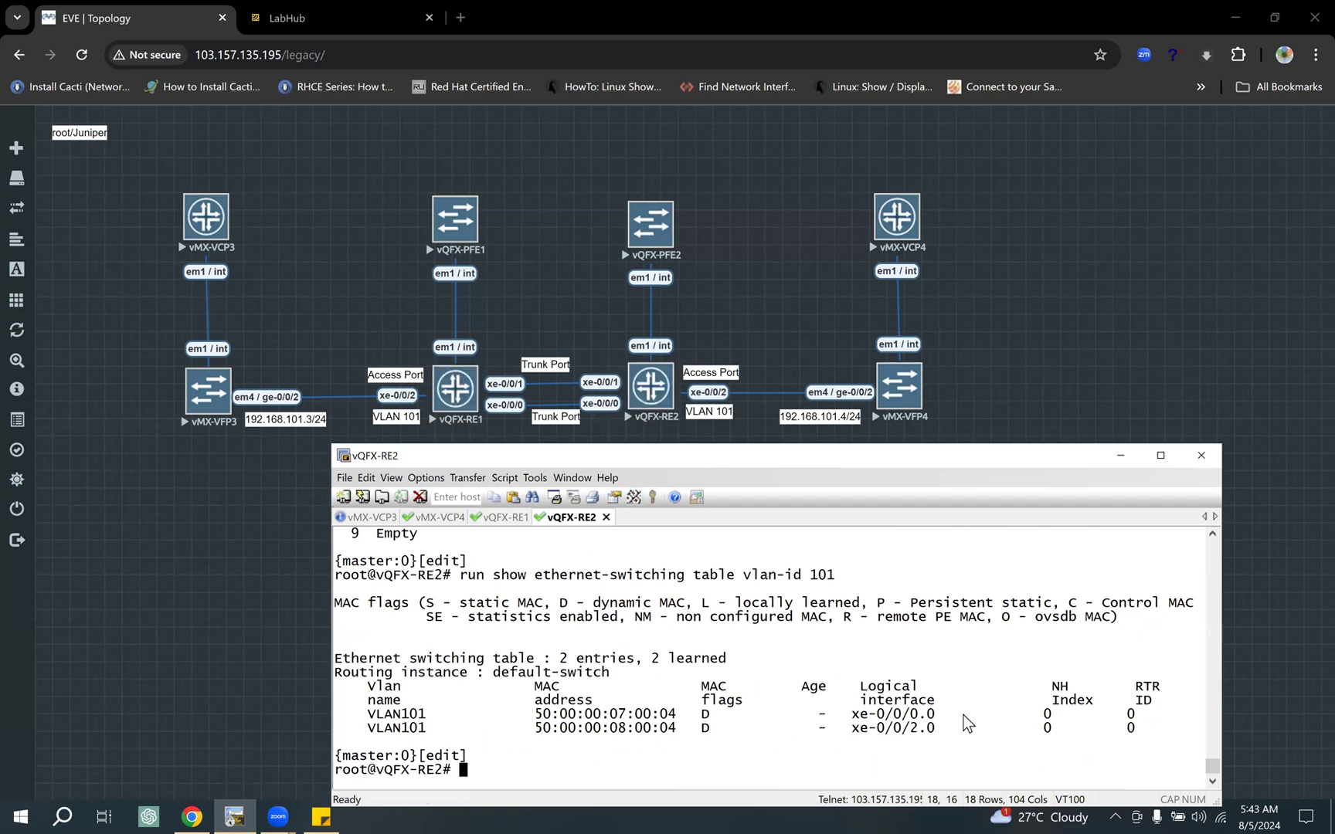
drag(885, 714, 959, 716)
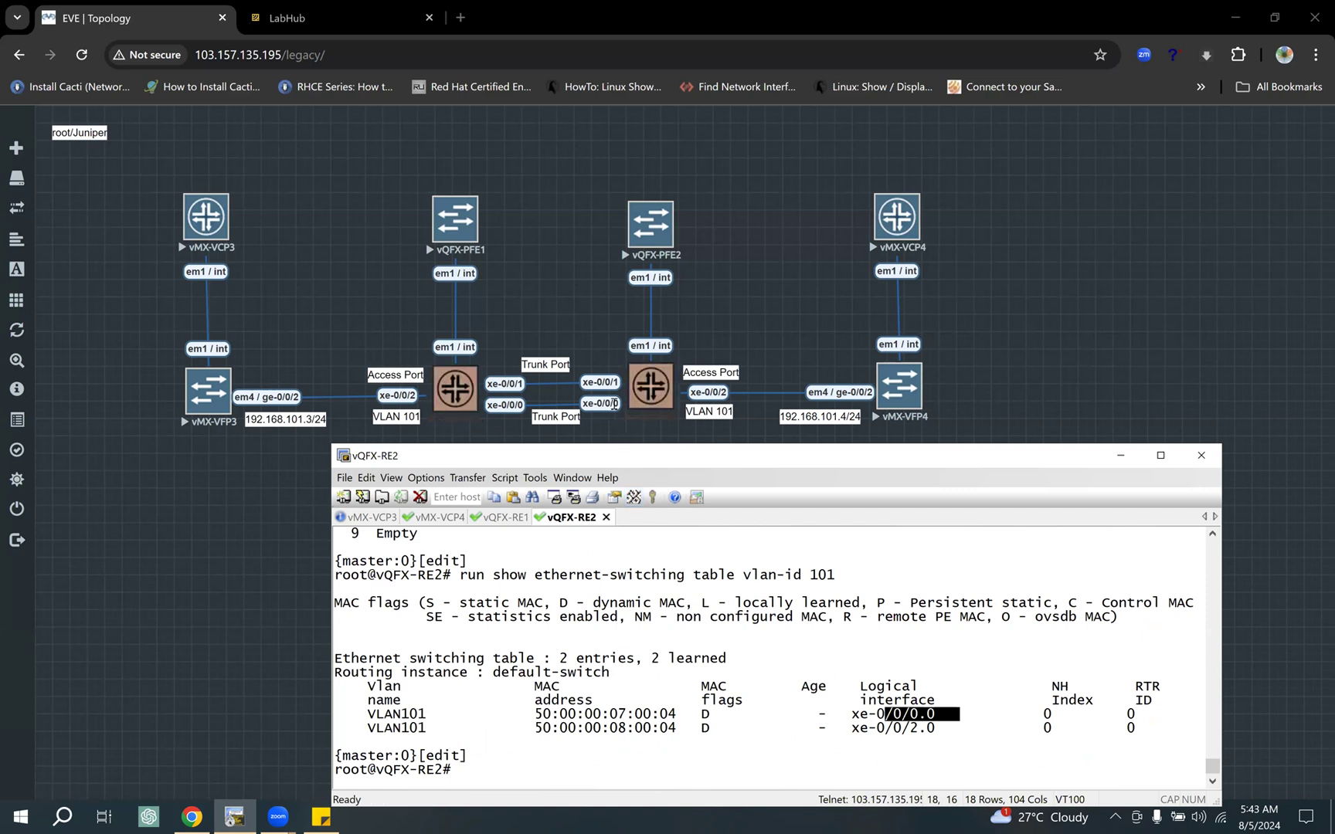
drag(877, 728, 944, 728)
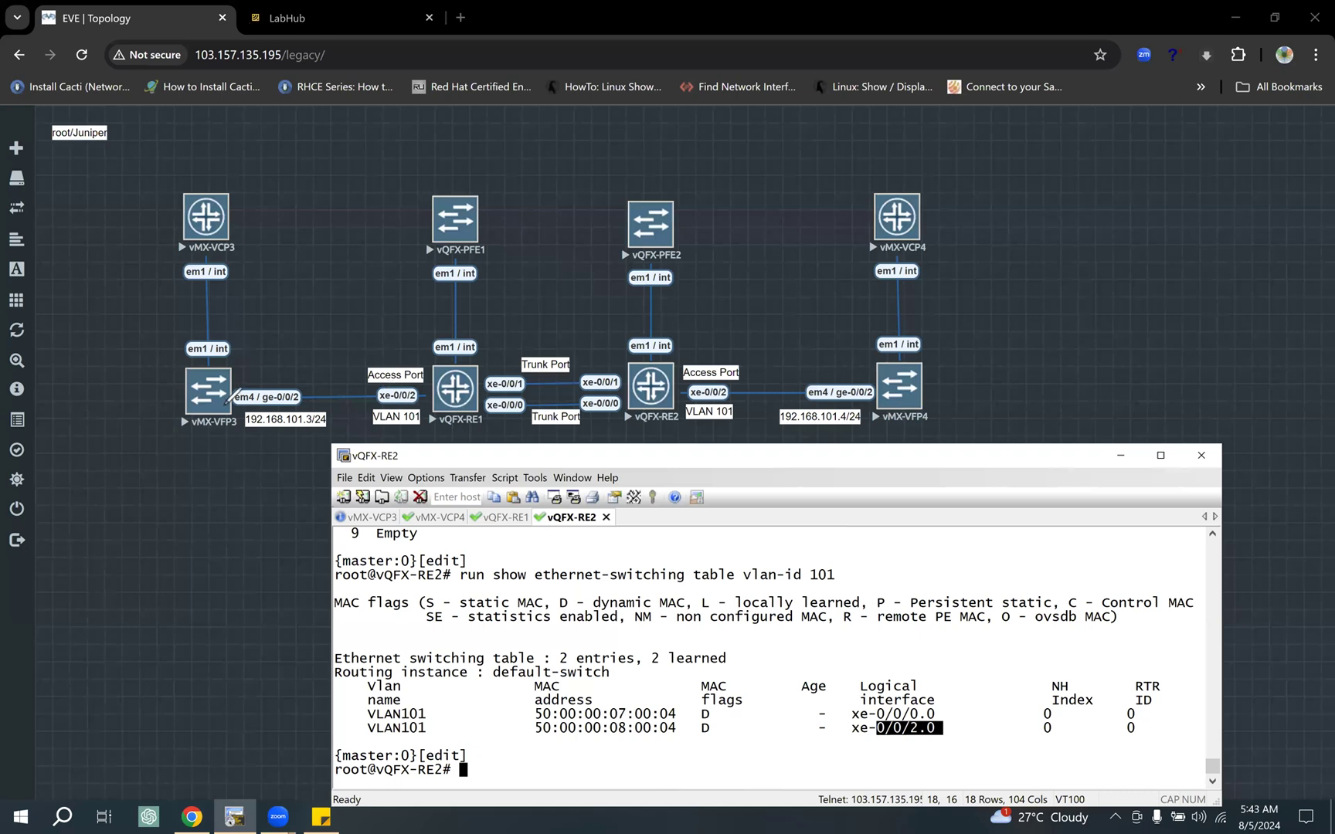
Step: Annotate the traffic path in red from vMX-VFP3 to vMX-VFP4 through the xe-0/0/0 trunk link, and mark the xe-0/0/1 link
click(263, 390)
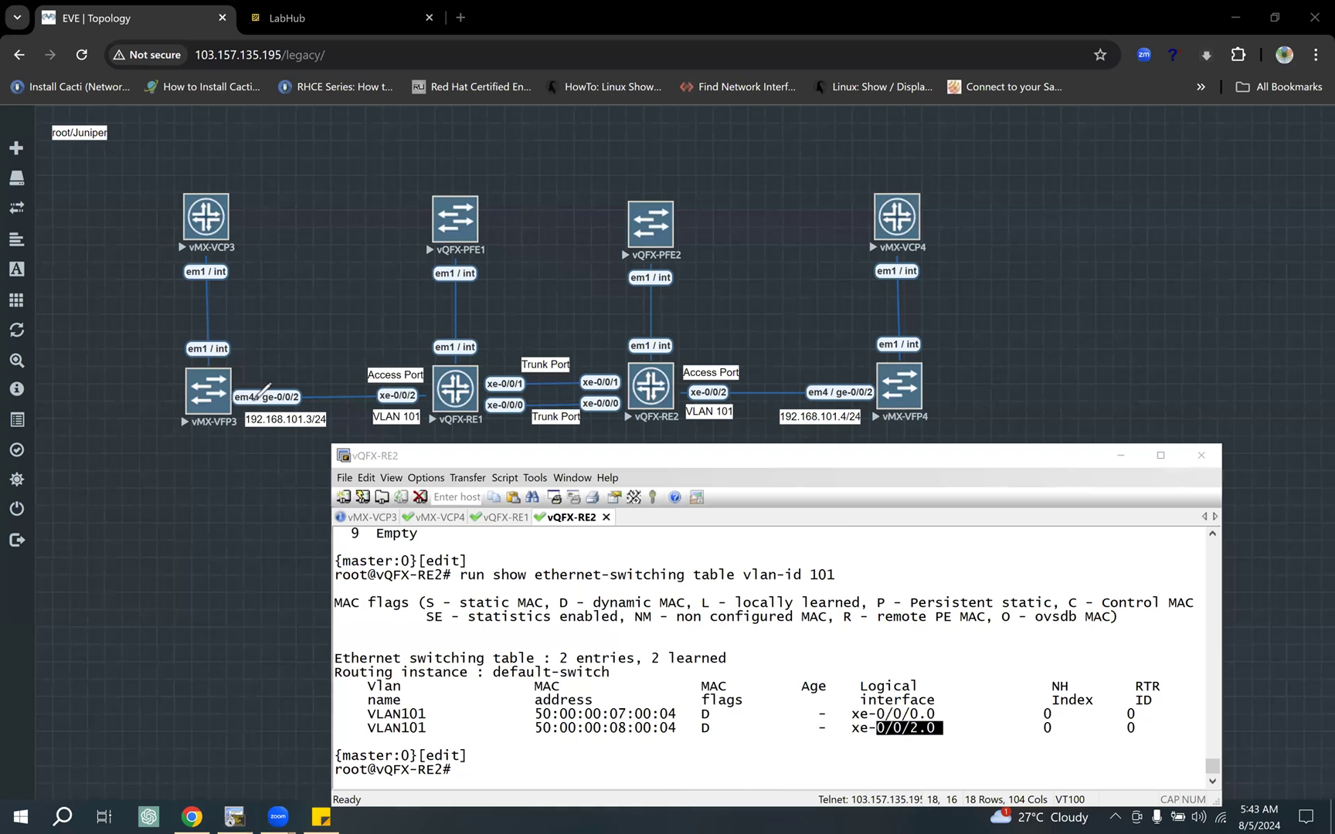
drag(409, 401, 421, 401)
drag(562, 400, 923, 382)
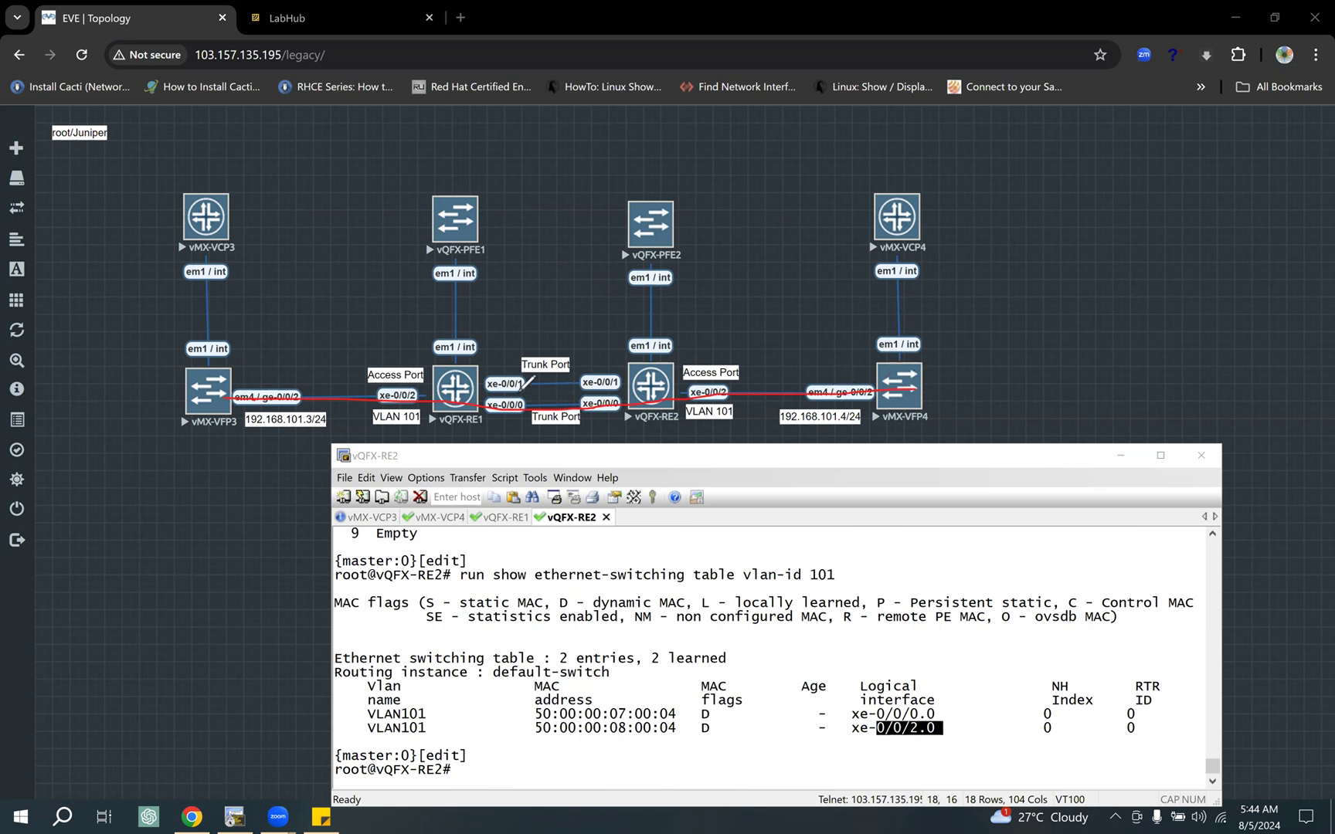
mouse_move(490, 368)
mouse_down()
mouse_move(499, 357)
mouse_move(622, 369)
mouse_move(511, 372)
mouse_up()
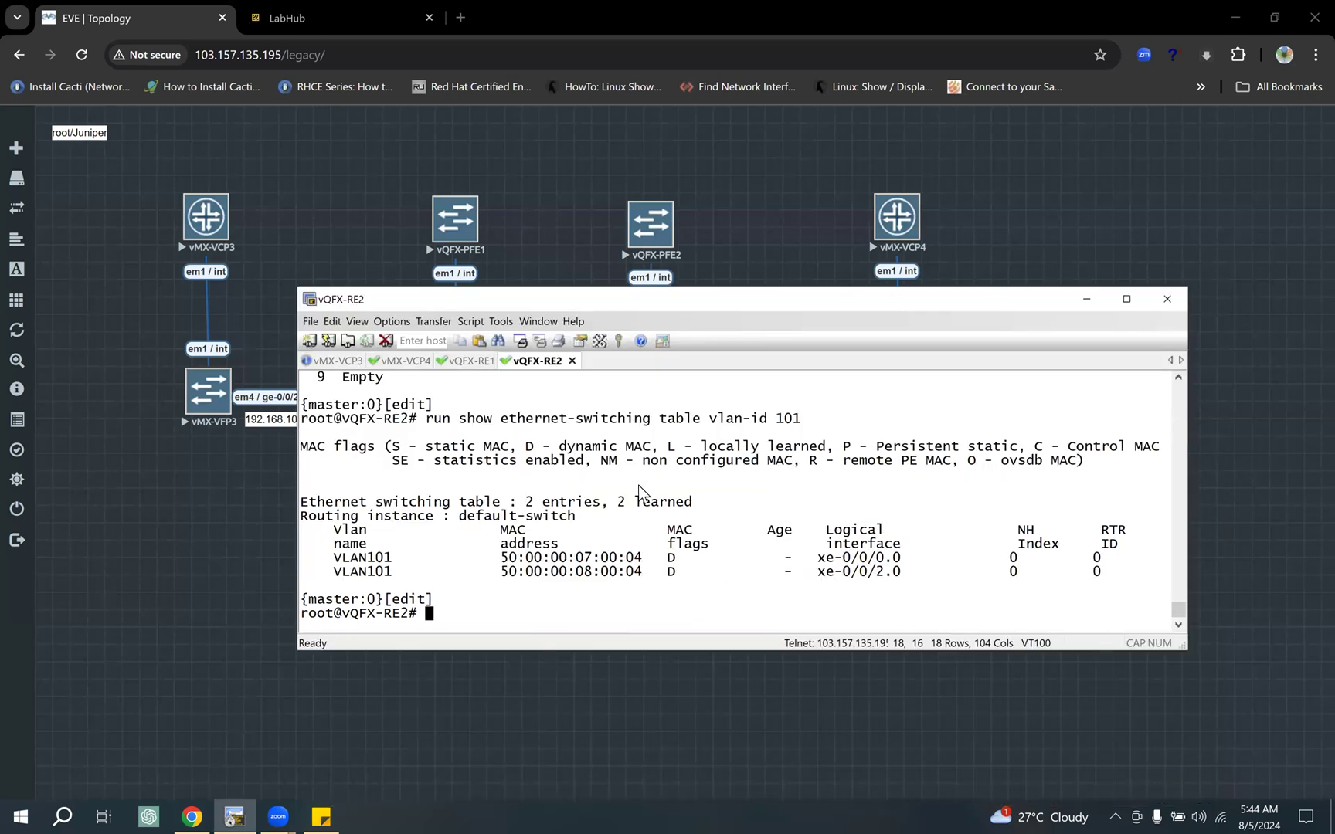
Step: On vQFX-RE1, list the "run show spanning-tree" options and run "run show spanning-tree bridge"
key(ctrl+shift+Tab)
text(run show )
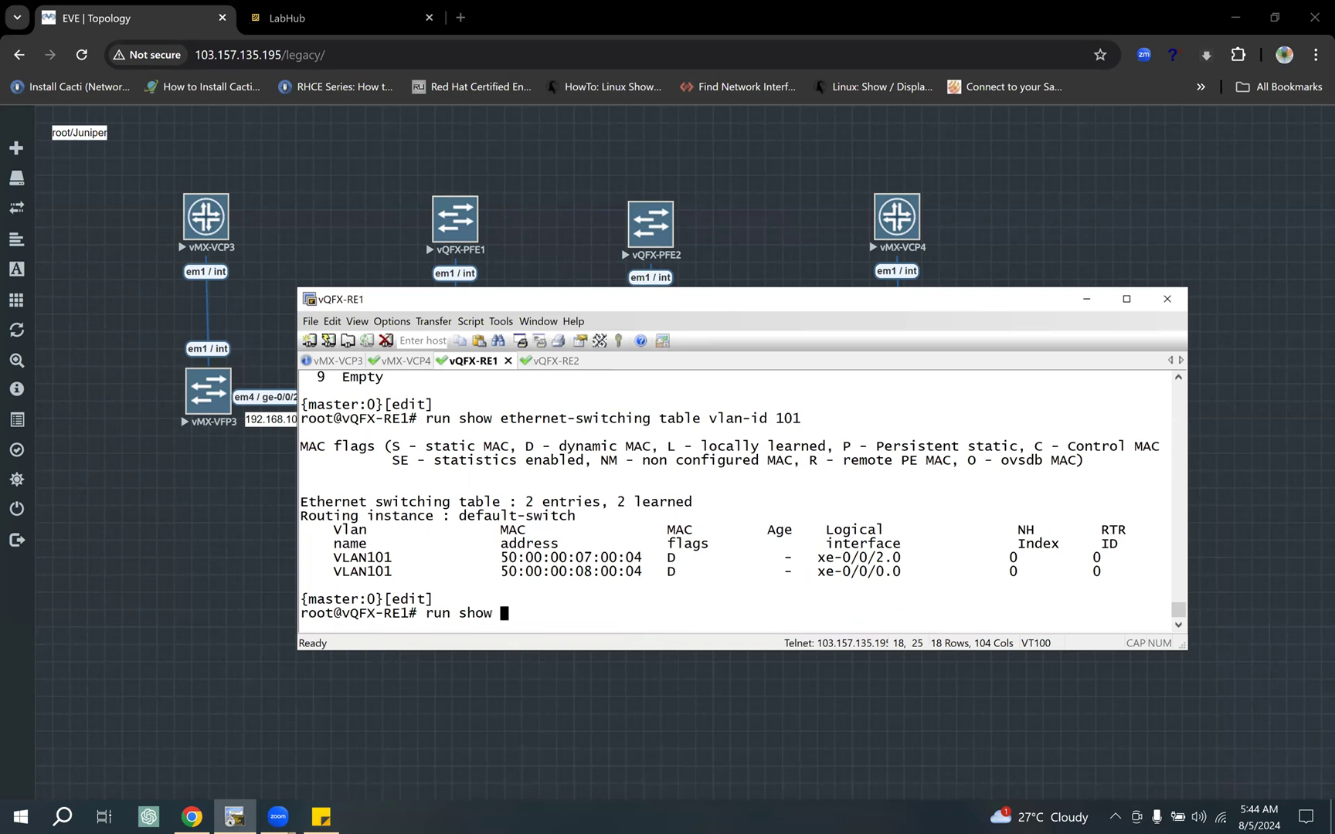
text(sp)
key(Tab)
text(?)
text(bridge)
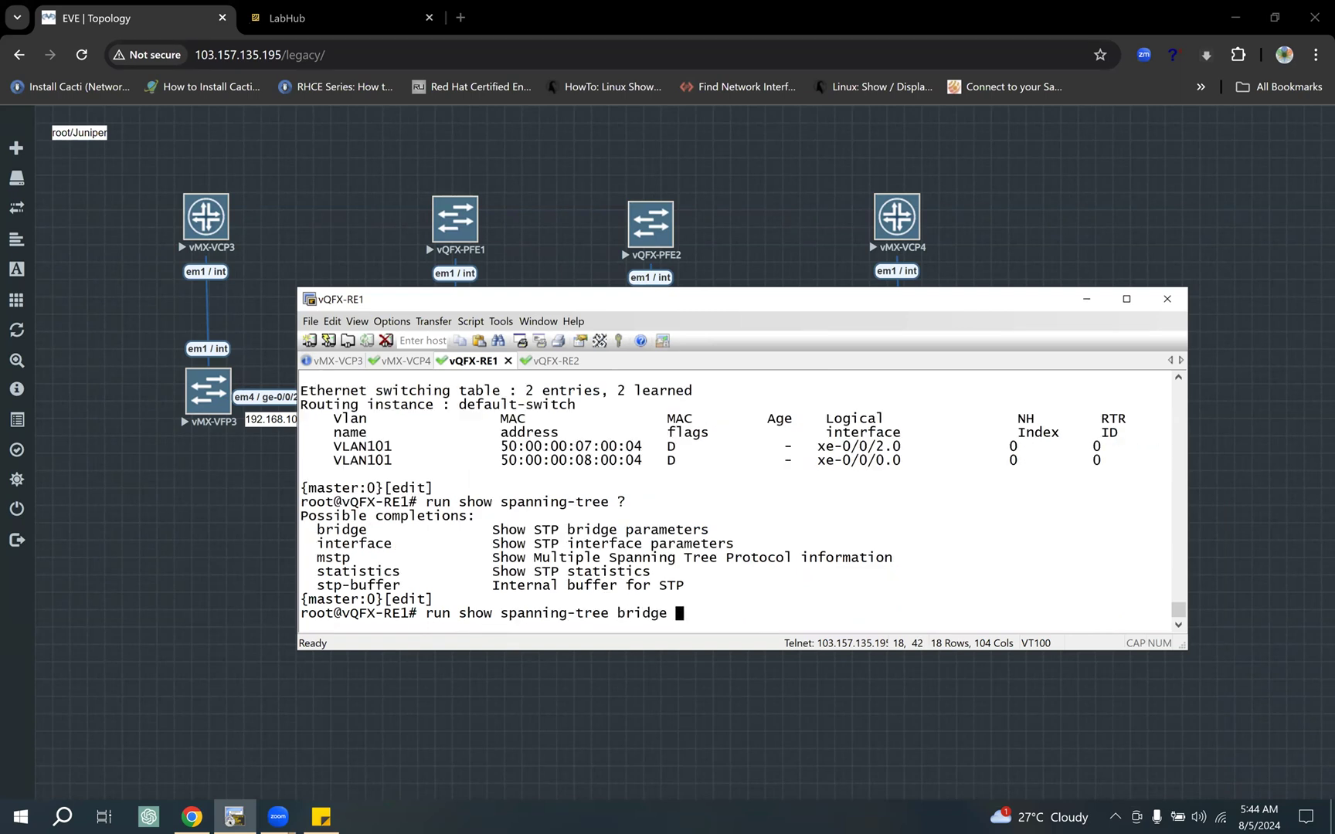
key(Return)
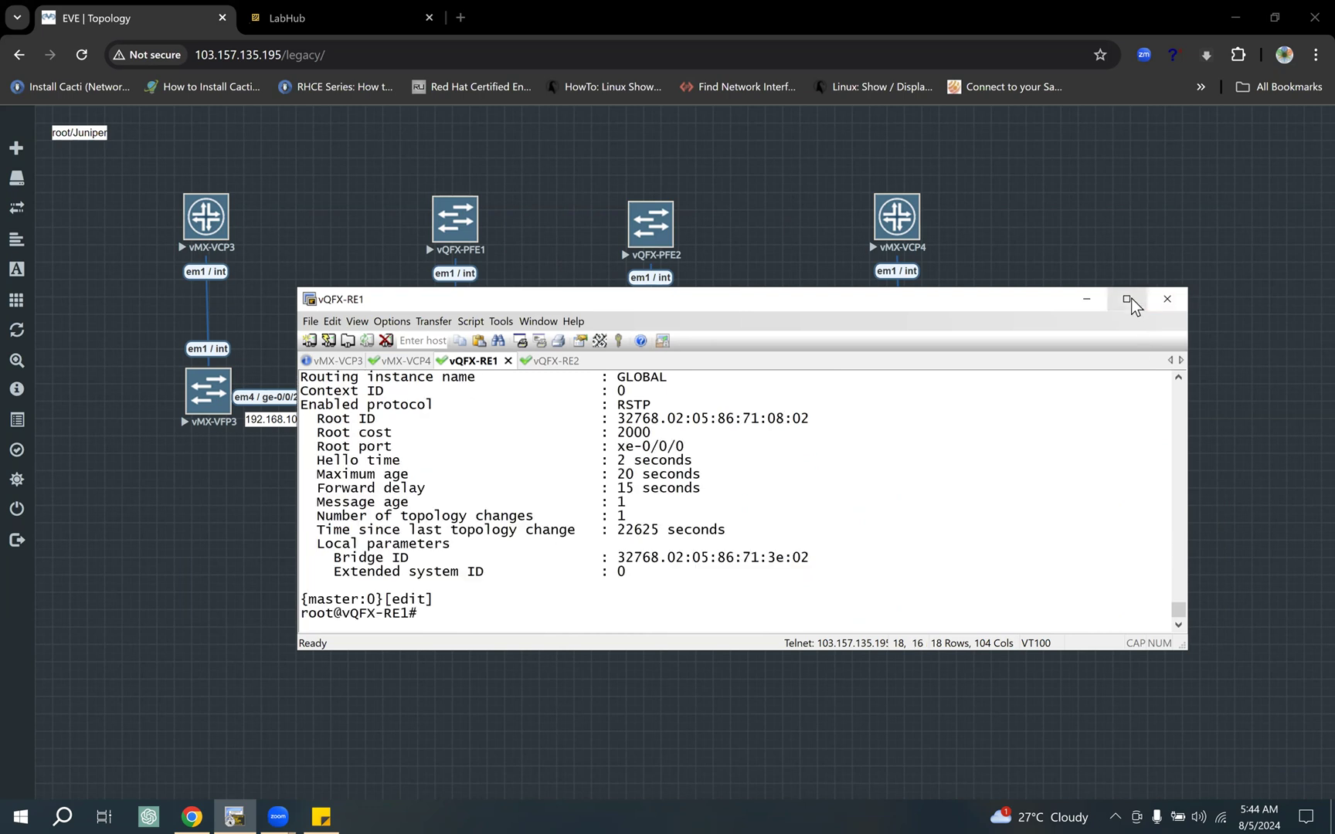
Step: Maximize the terminal window, add blank prompt lines and rerun "run show spanning-tree bridge" on vQFX-RE1
double_click(1050, 299)
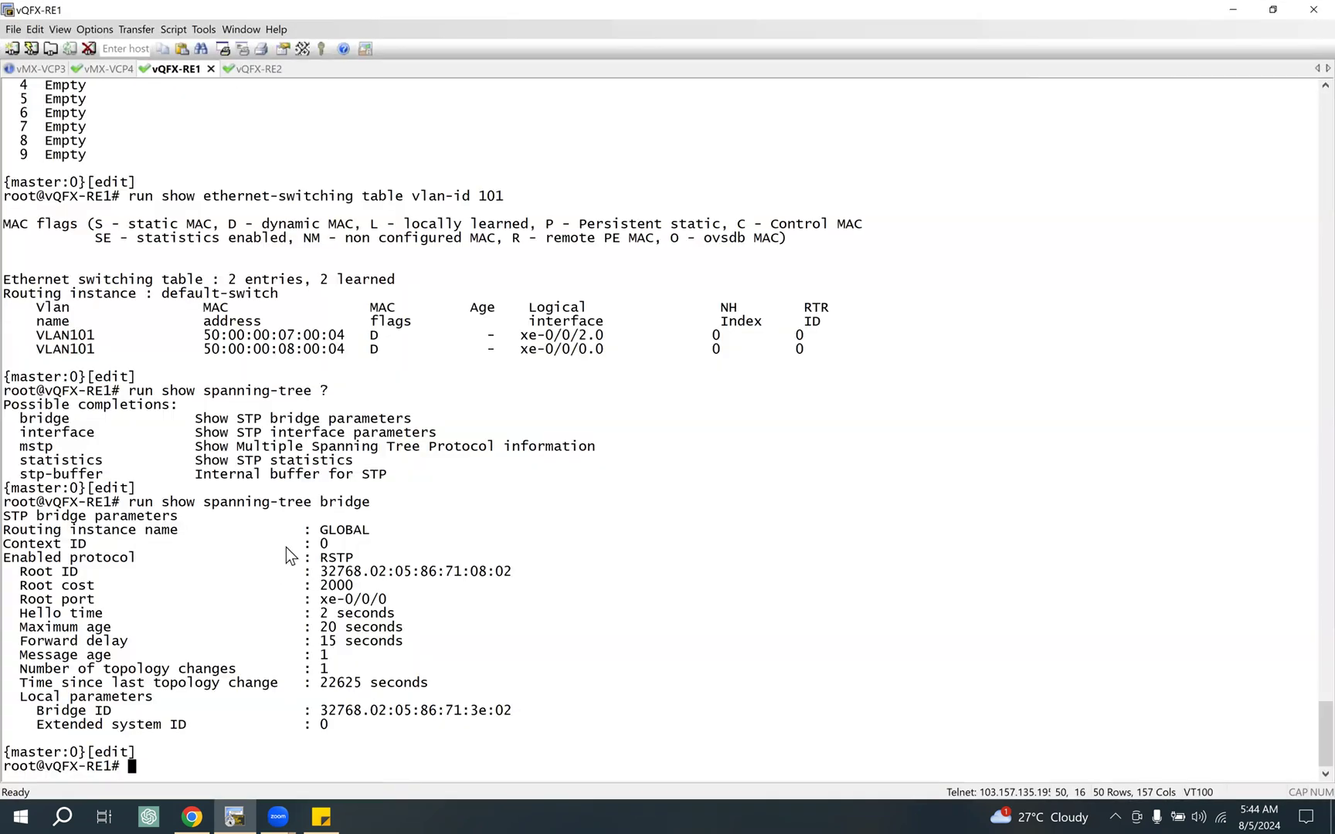
key(Return)
key(Return)
key(Return)
key(Return)
key(Return)
key(Return)
key(Return)
key(Return)
key(Return)
key(Return)
key(Return)
key(Return)
key(Return)
key(Return)
key(Return)
key(Return)
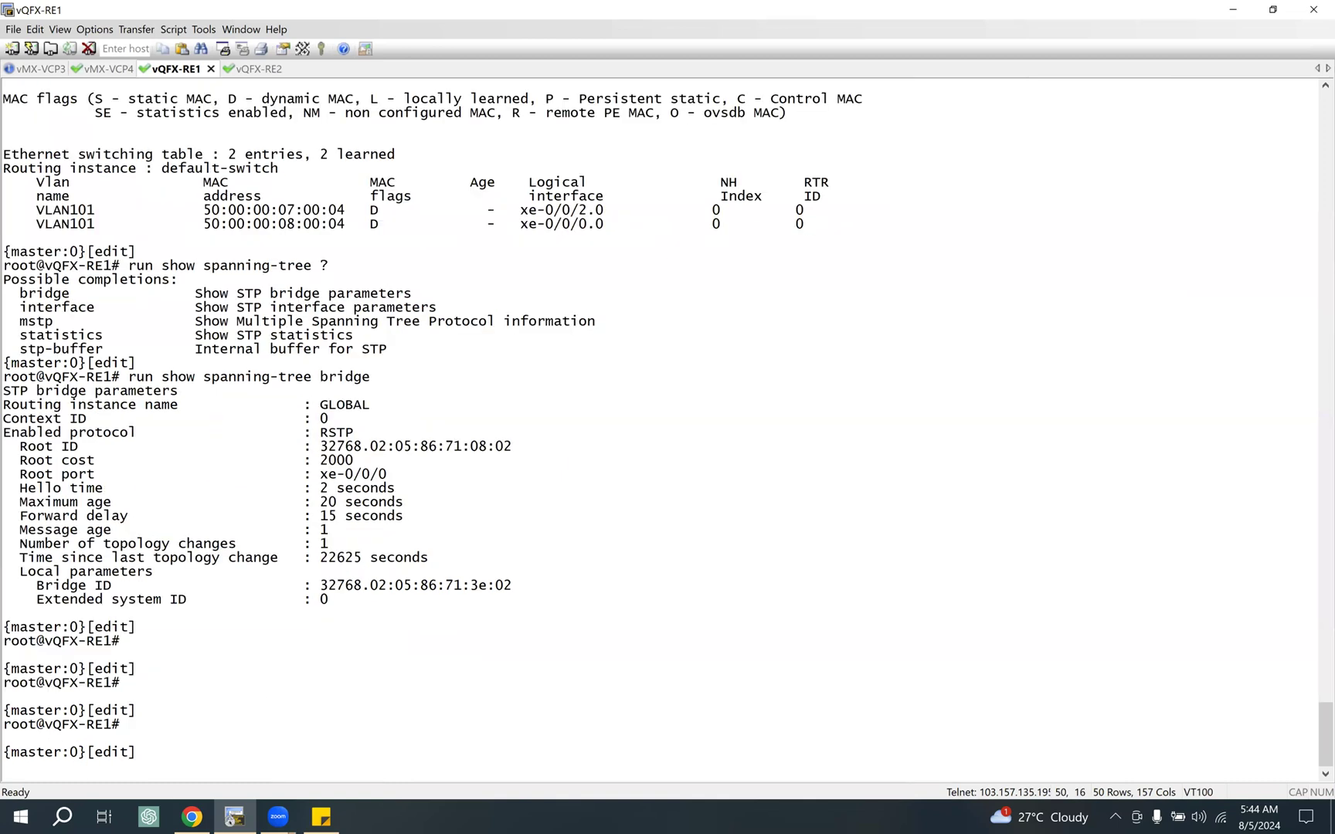
key(Up)
key(Return)
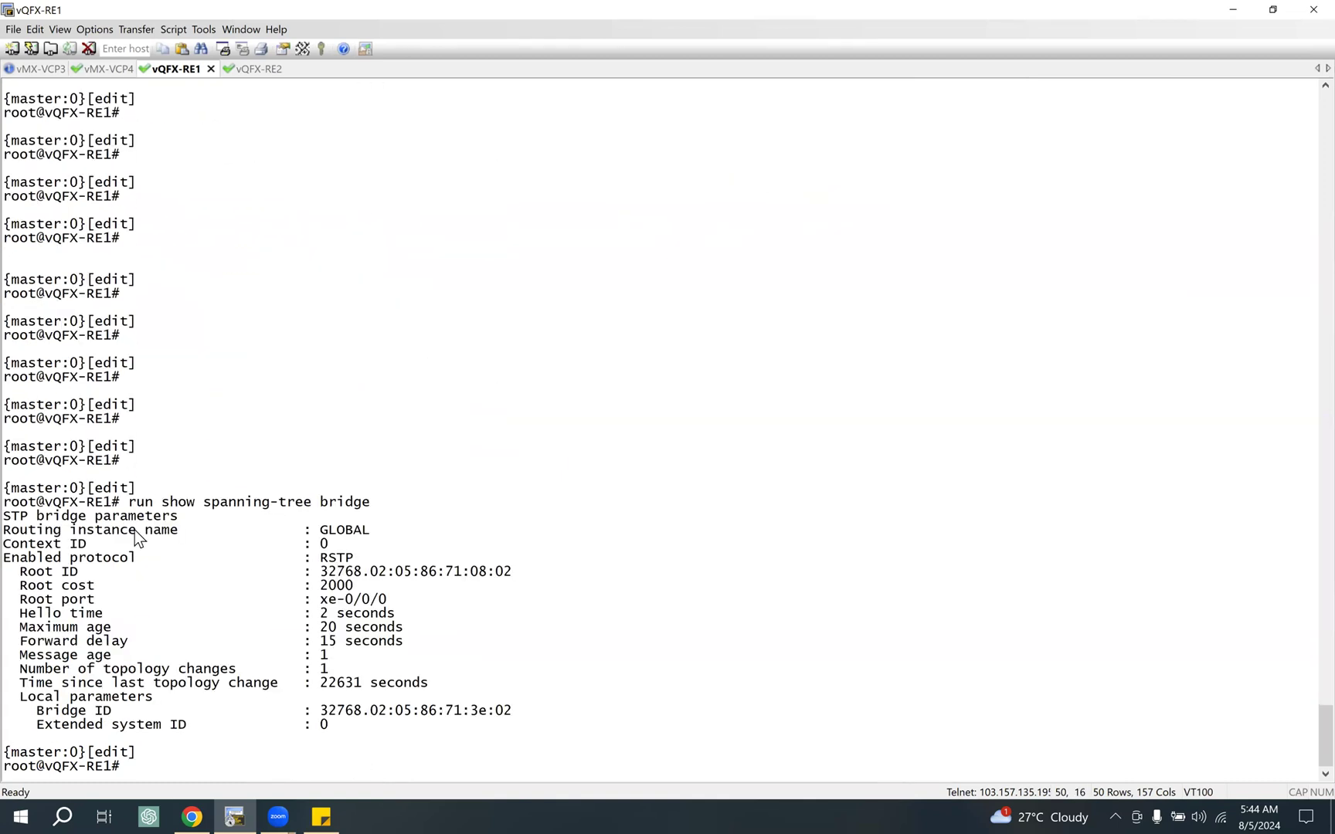
Step: Highlight the enabled protocol, the root bridge parameters and the local bridge ID in the spanning-tree output
drag(71, 530, 386, 572)
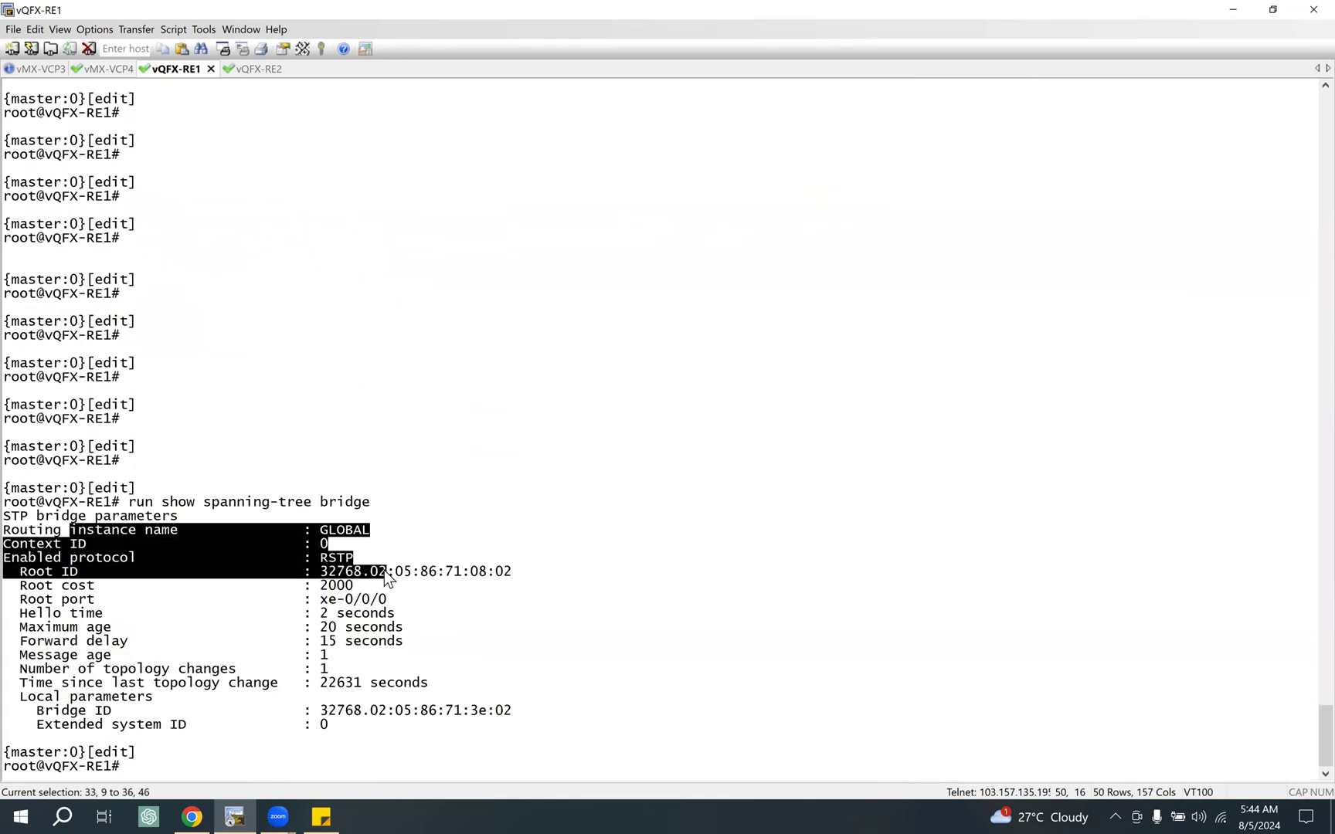
drag(64, 543, 354, 558)
drag(53, 557, 406, 555)
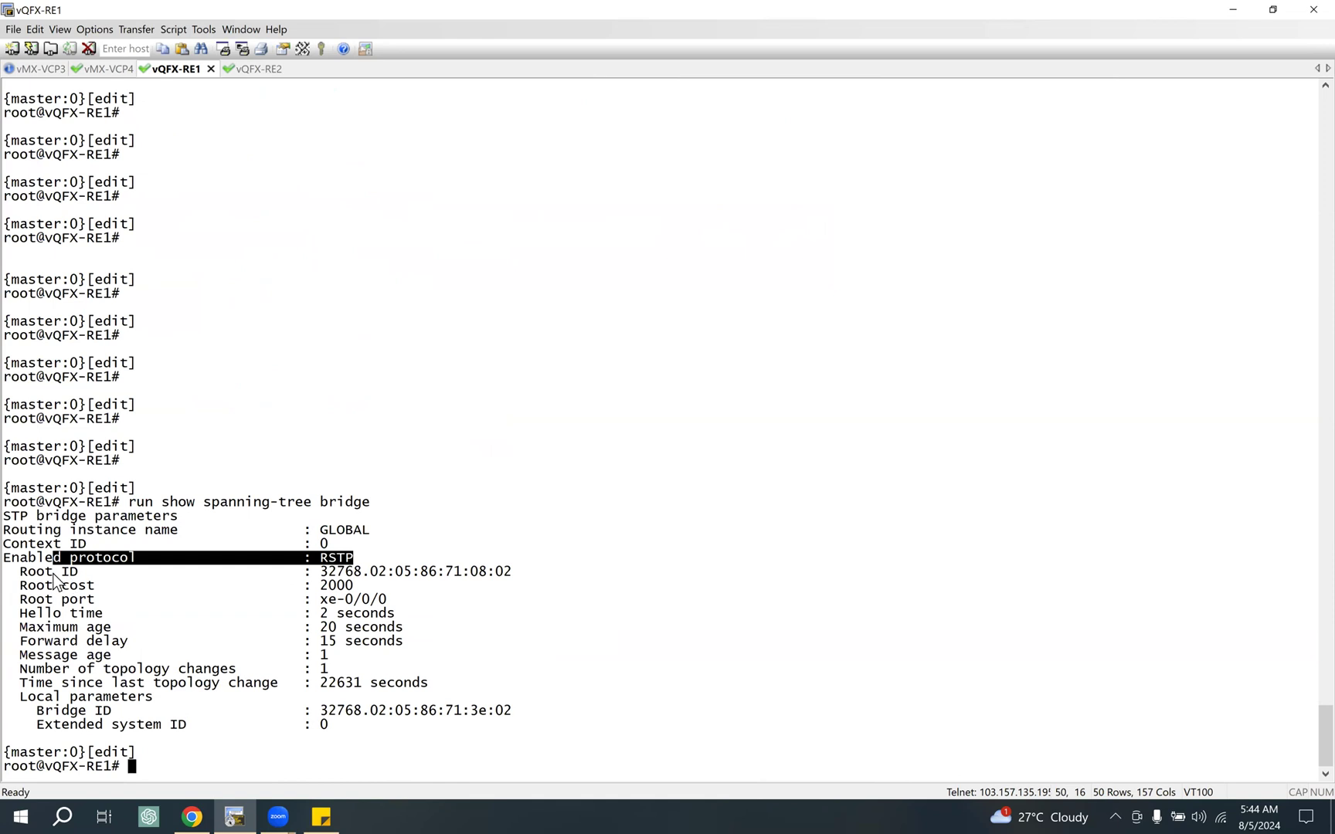
drag(21, 571, 45, 572)
drag(241, 579, 436, 662)
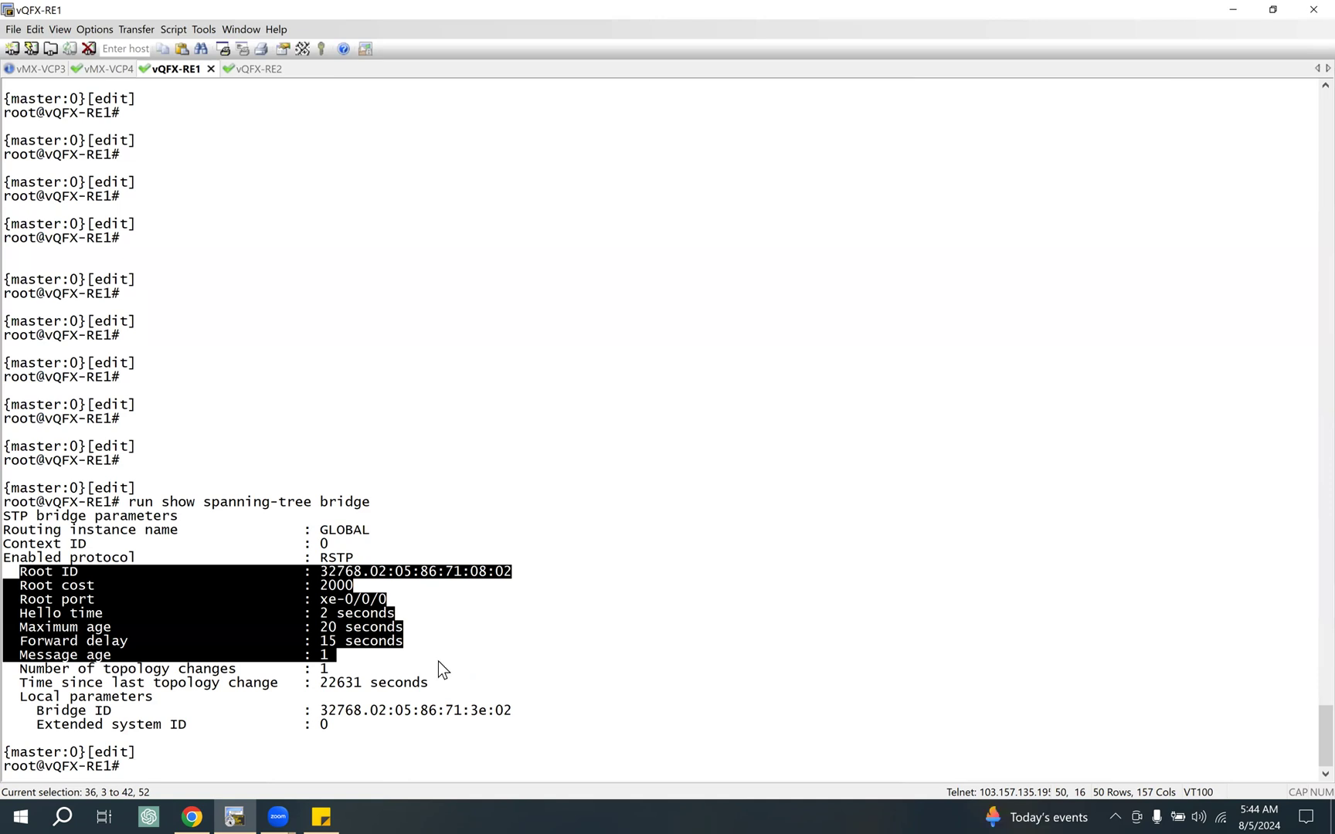
drag(36, 710, 403, 723)
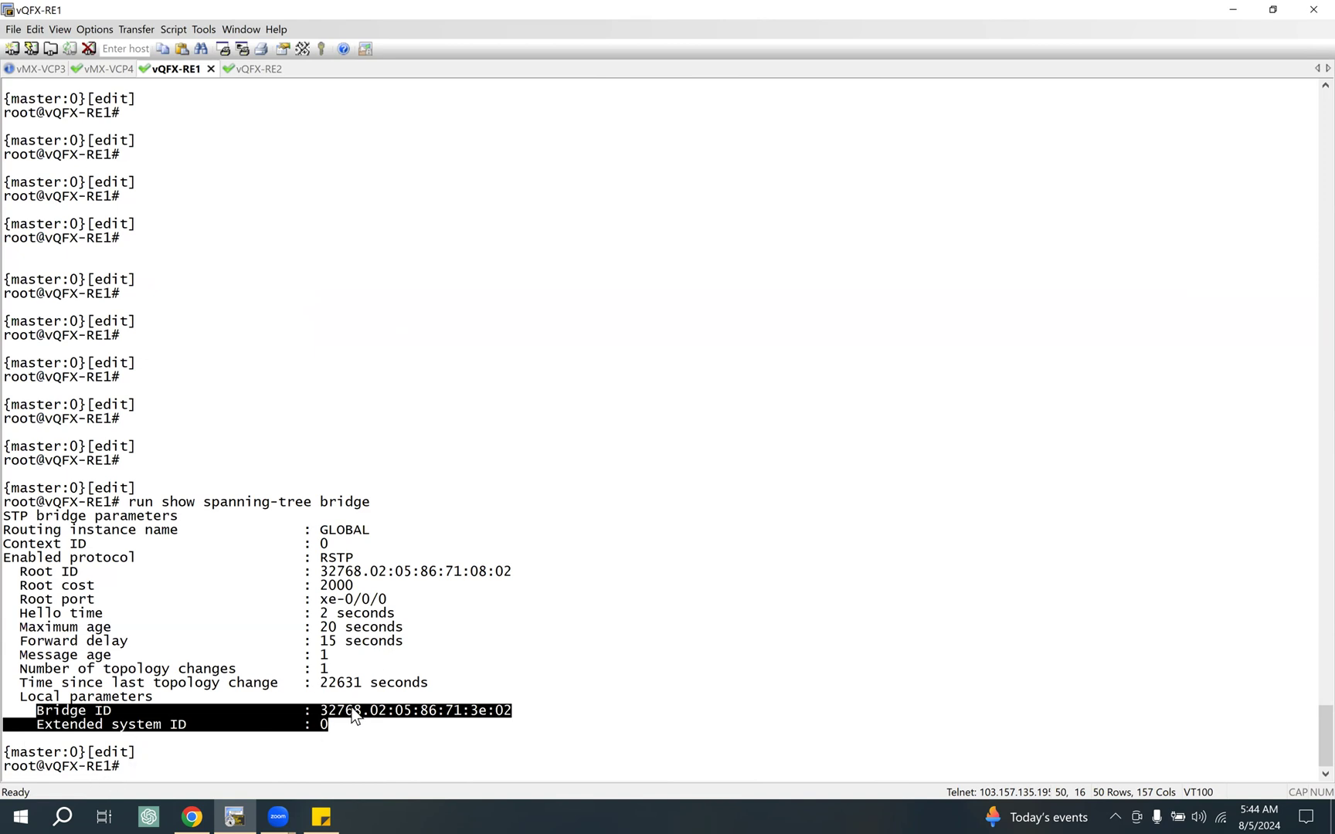
Step: Compare the priority and MAC address portions of the root ID and the local bridge ID by highlighting them
drag(320, 713, 530, 712)
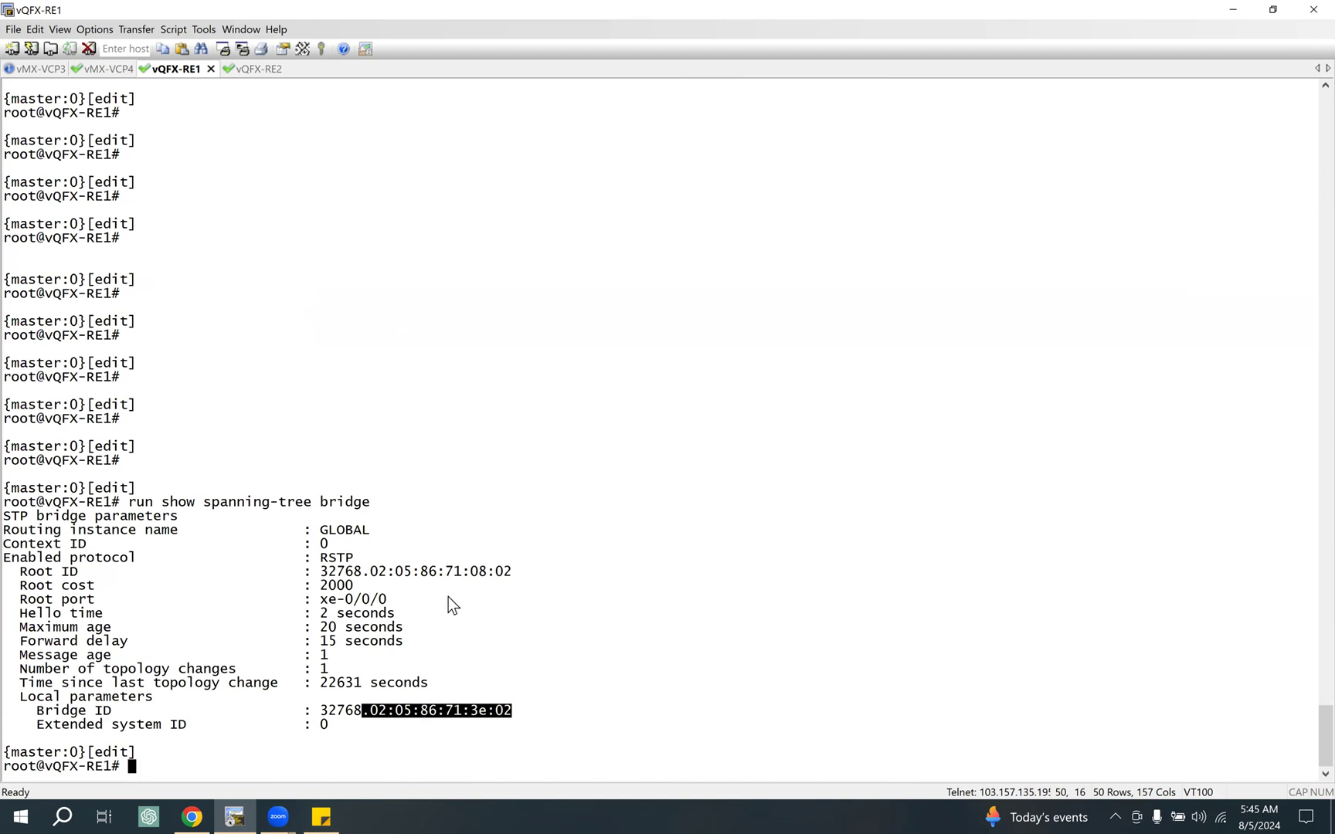
drag(495, 712, 328, 712)
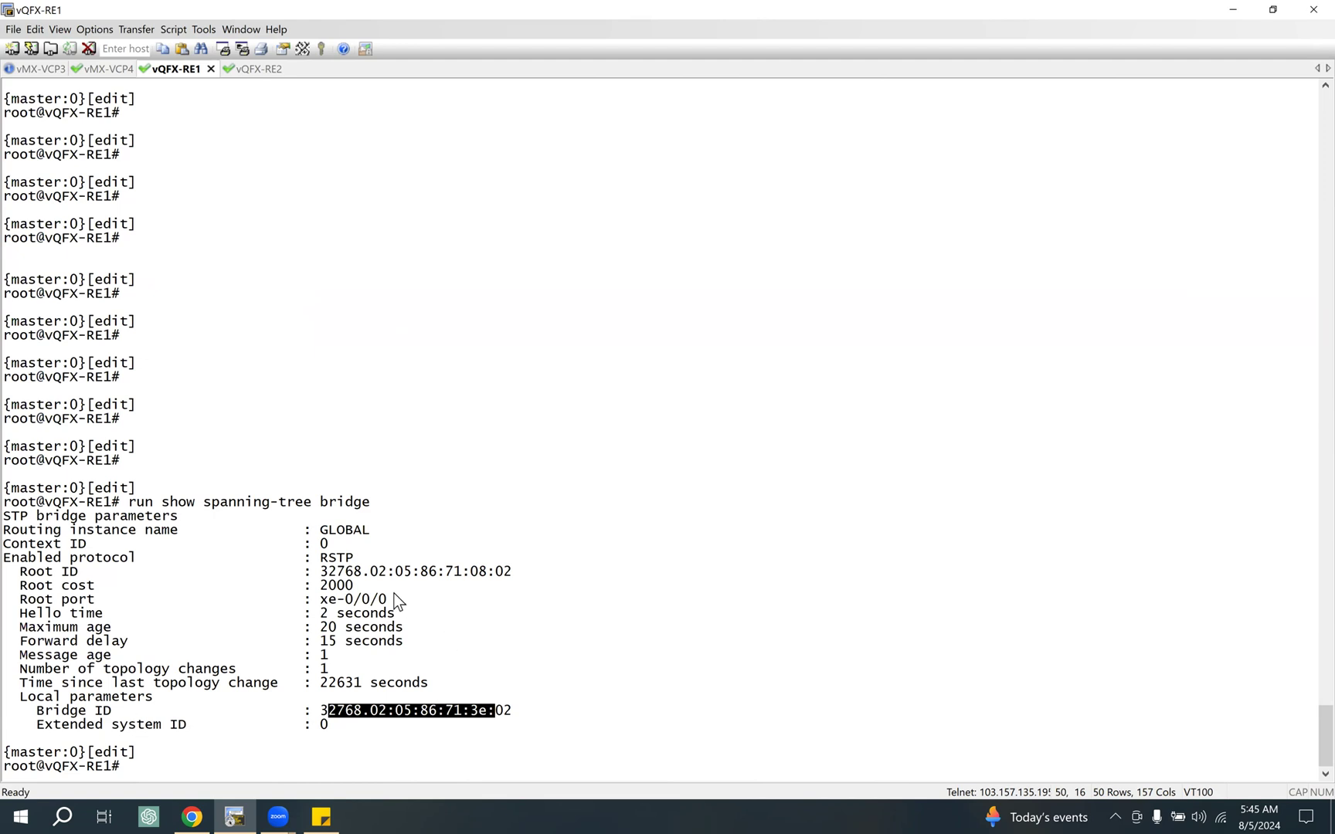
double_click(340, 571)
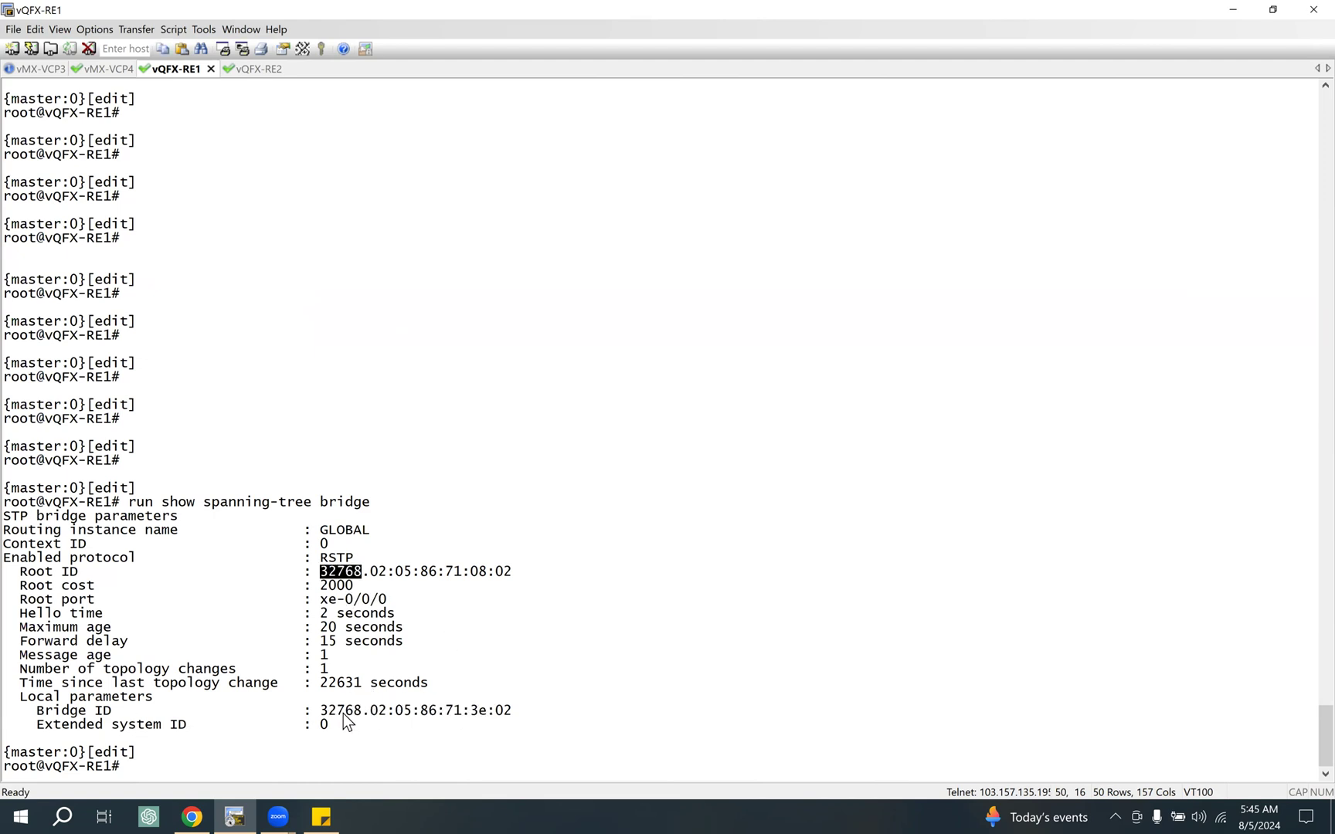
double_click(341, 711)
drag(379, 573, 538, 575)
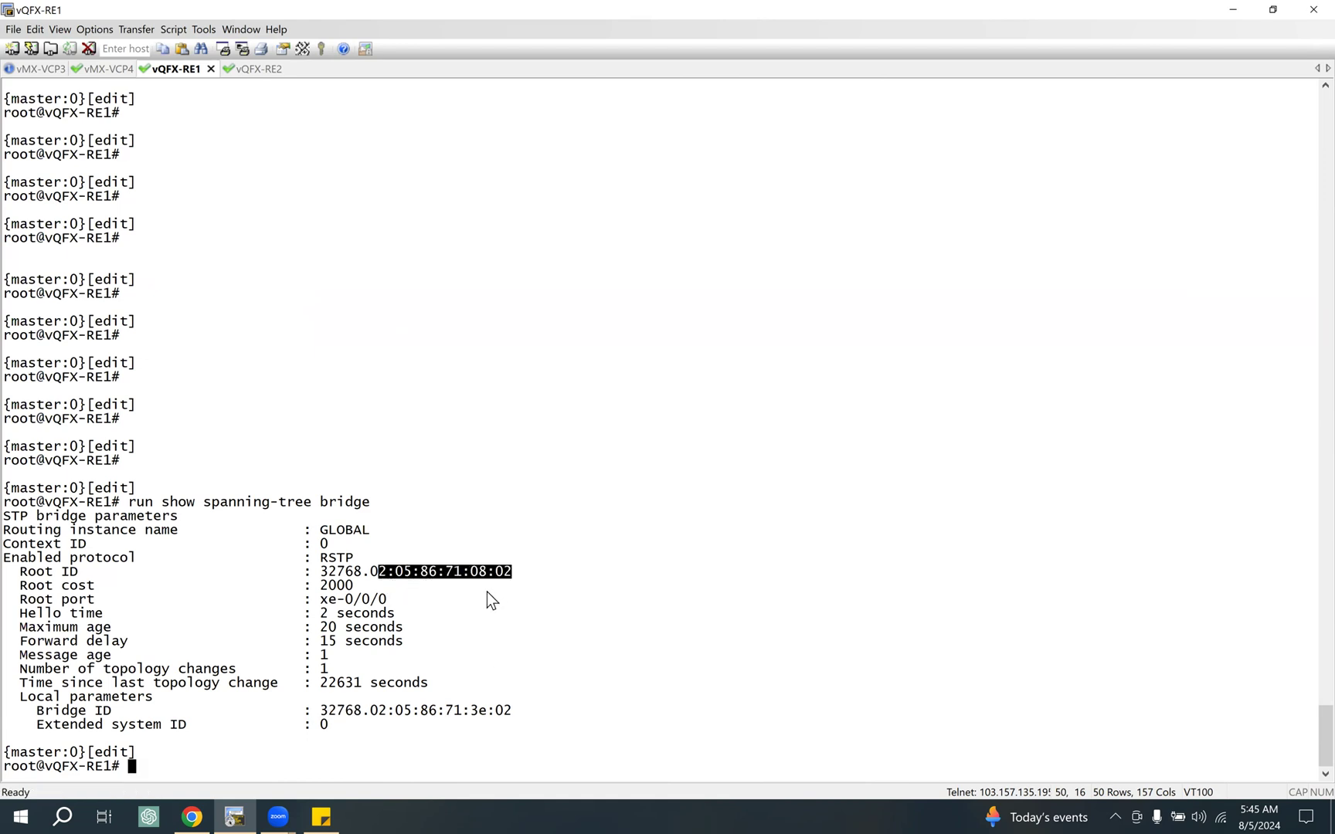
drag(518, 710, 340, 706)
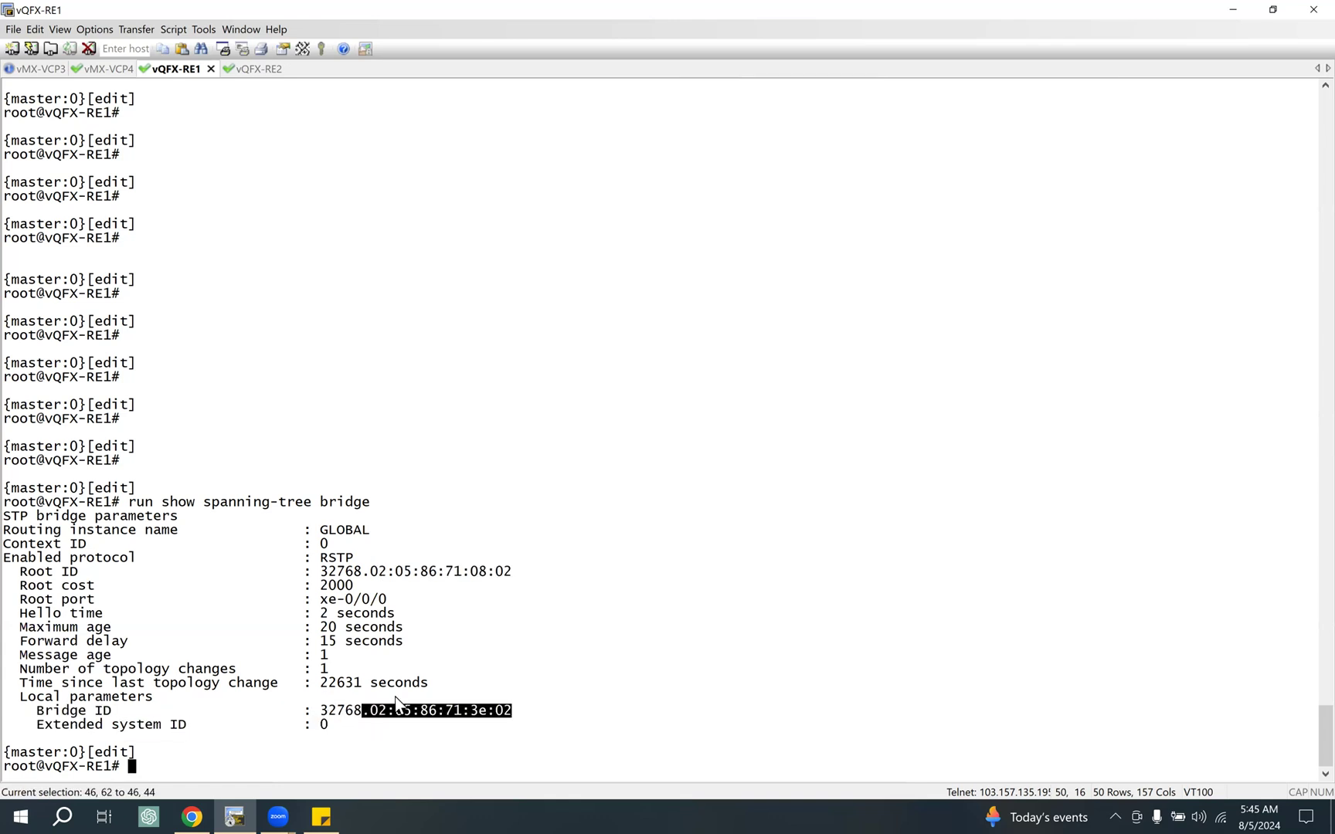
Step: Highlight the root MAC address on vQFX-RE1, then copy "run show spanning-tree bridge" and run it on vQFX-RE2
drag(513, 571, 372, 572)
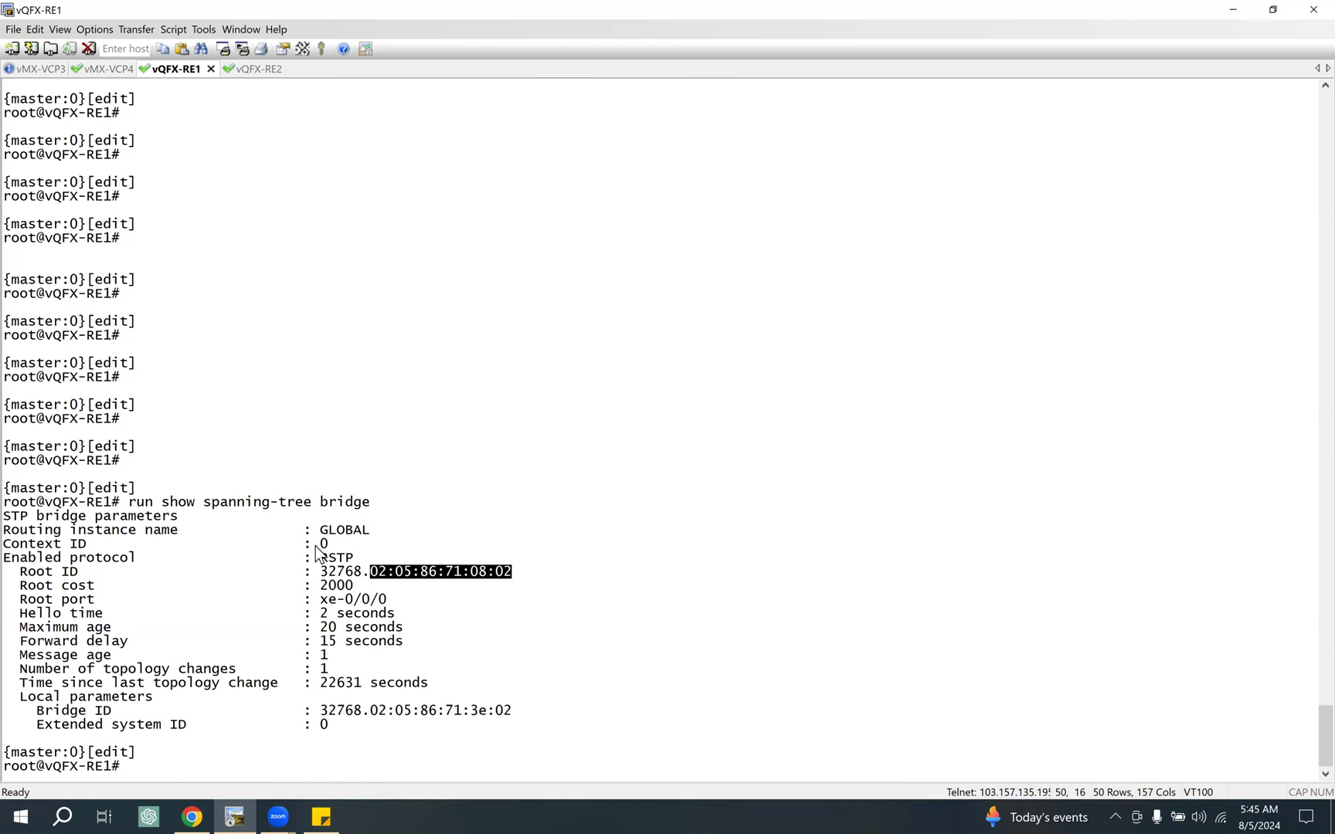
drag(130, 503, 361, 503)
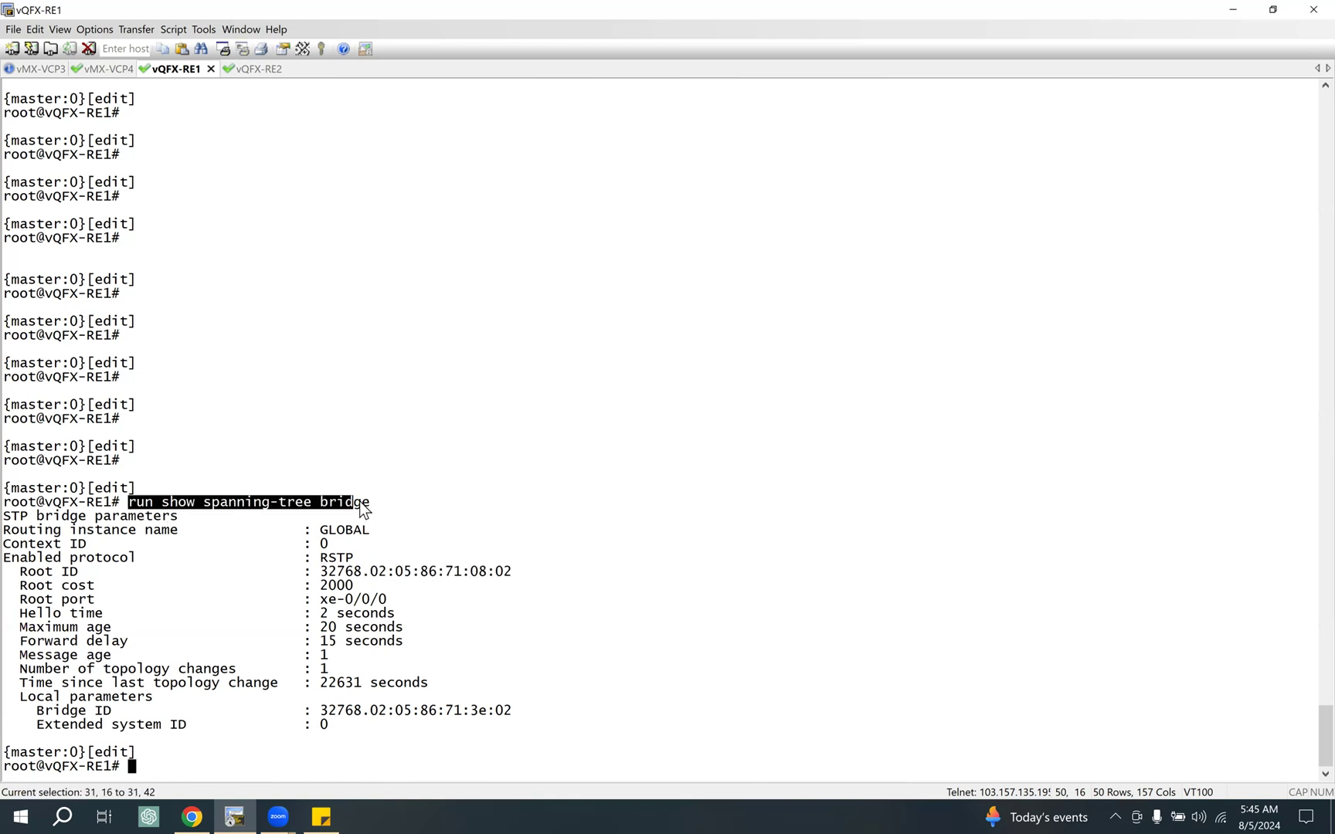
click(258, 69)
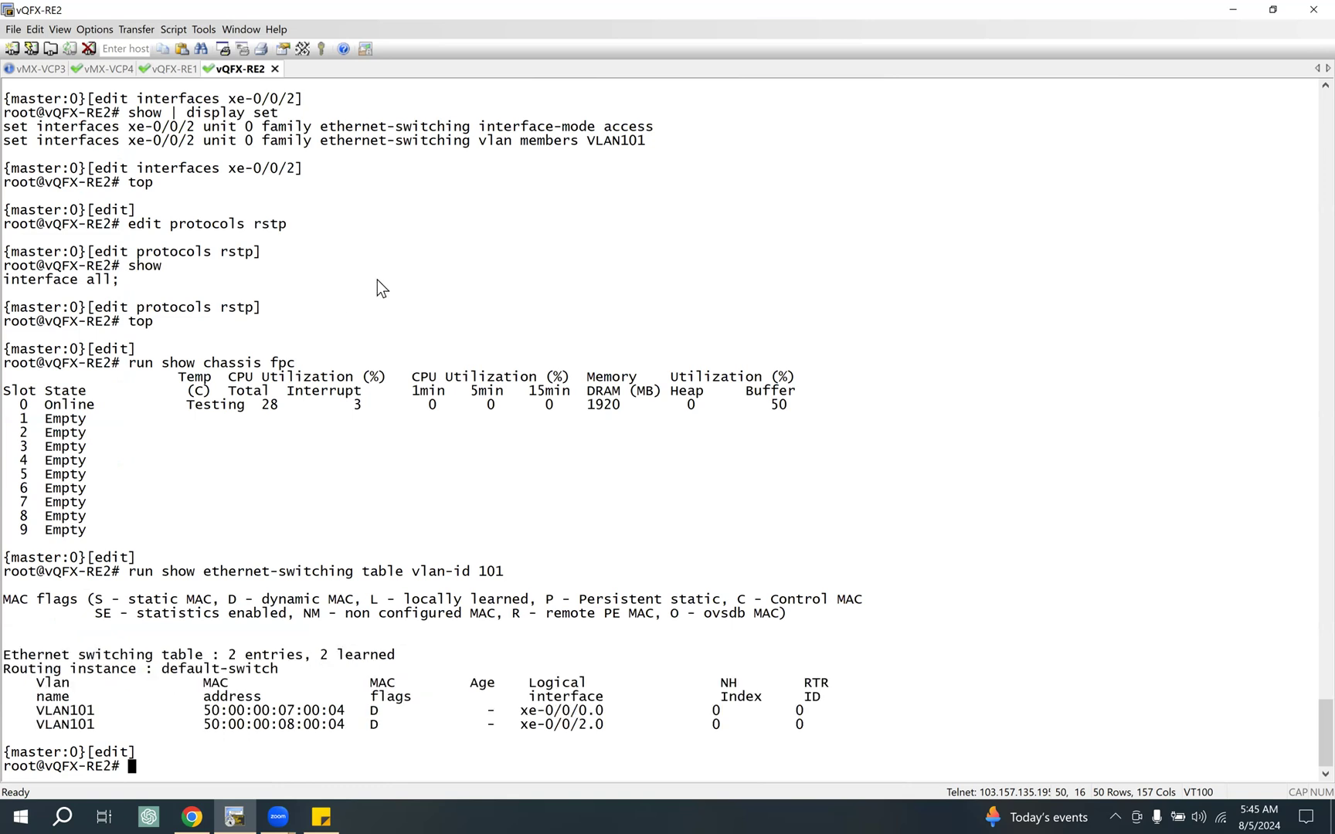
text(run show spanning-tree bridge)
key(Return)
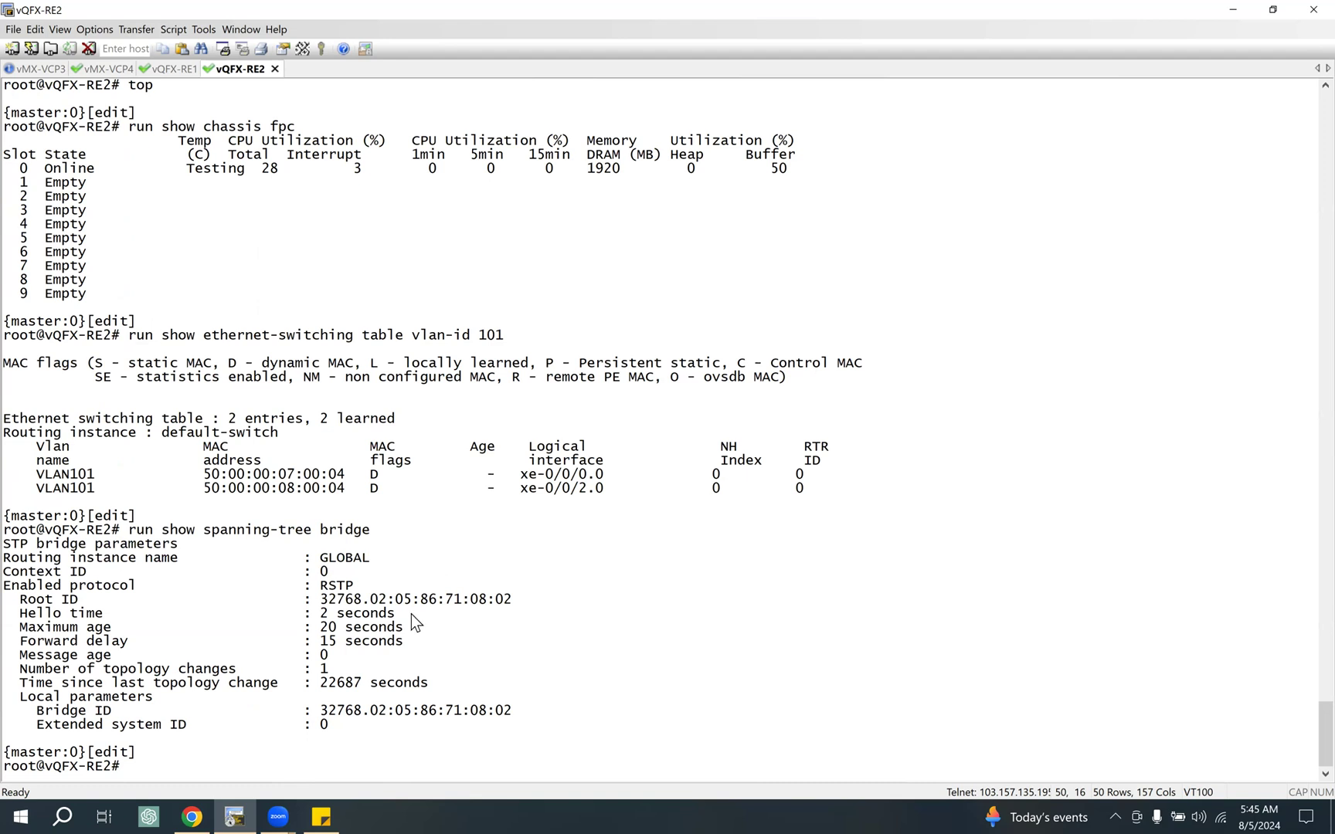
Step: Compare the root ID with the local bridge ID in the vQFX-RE2 spanning-tree output by highlighting both, along with the hostname
drag(356, 604, 549, 597)
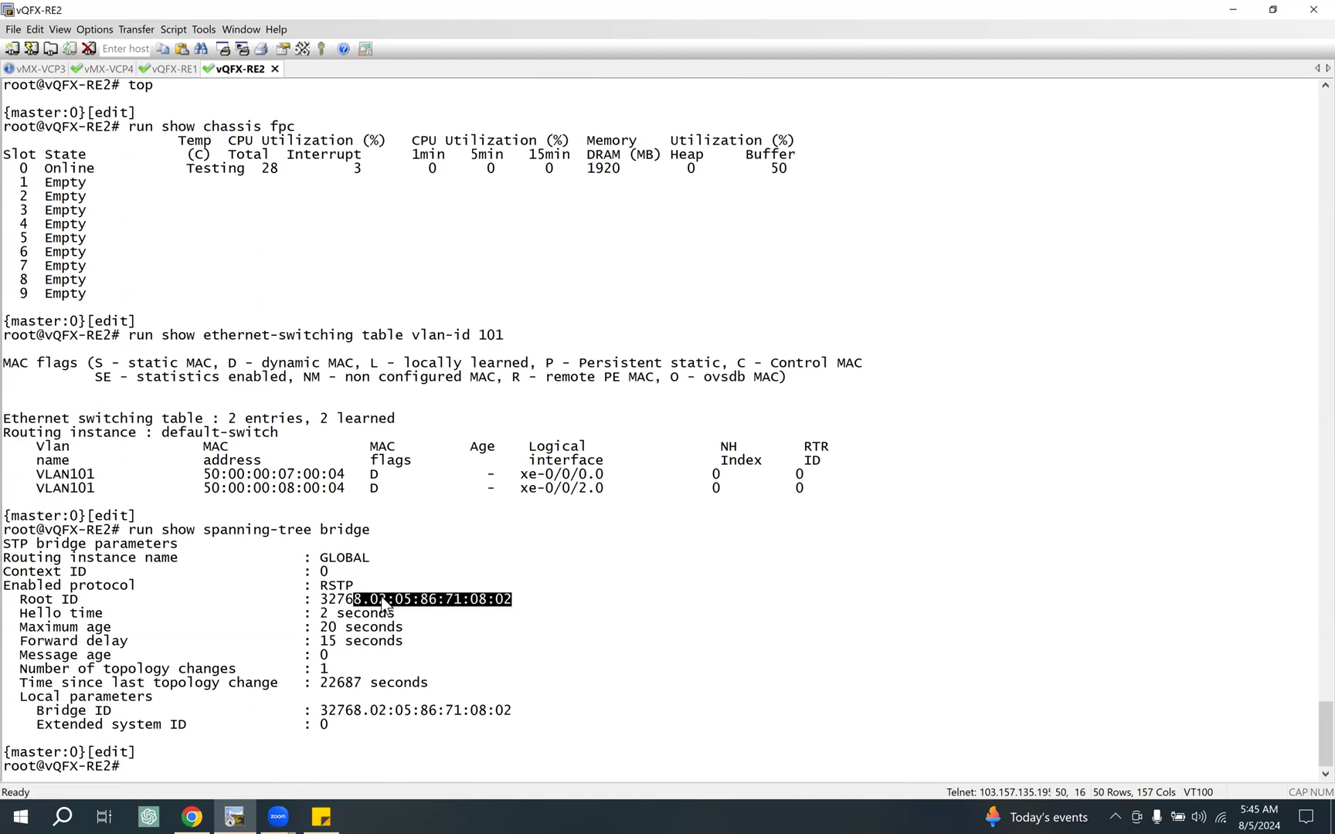
drag(360, 710, 541, 710)
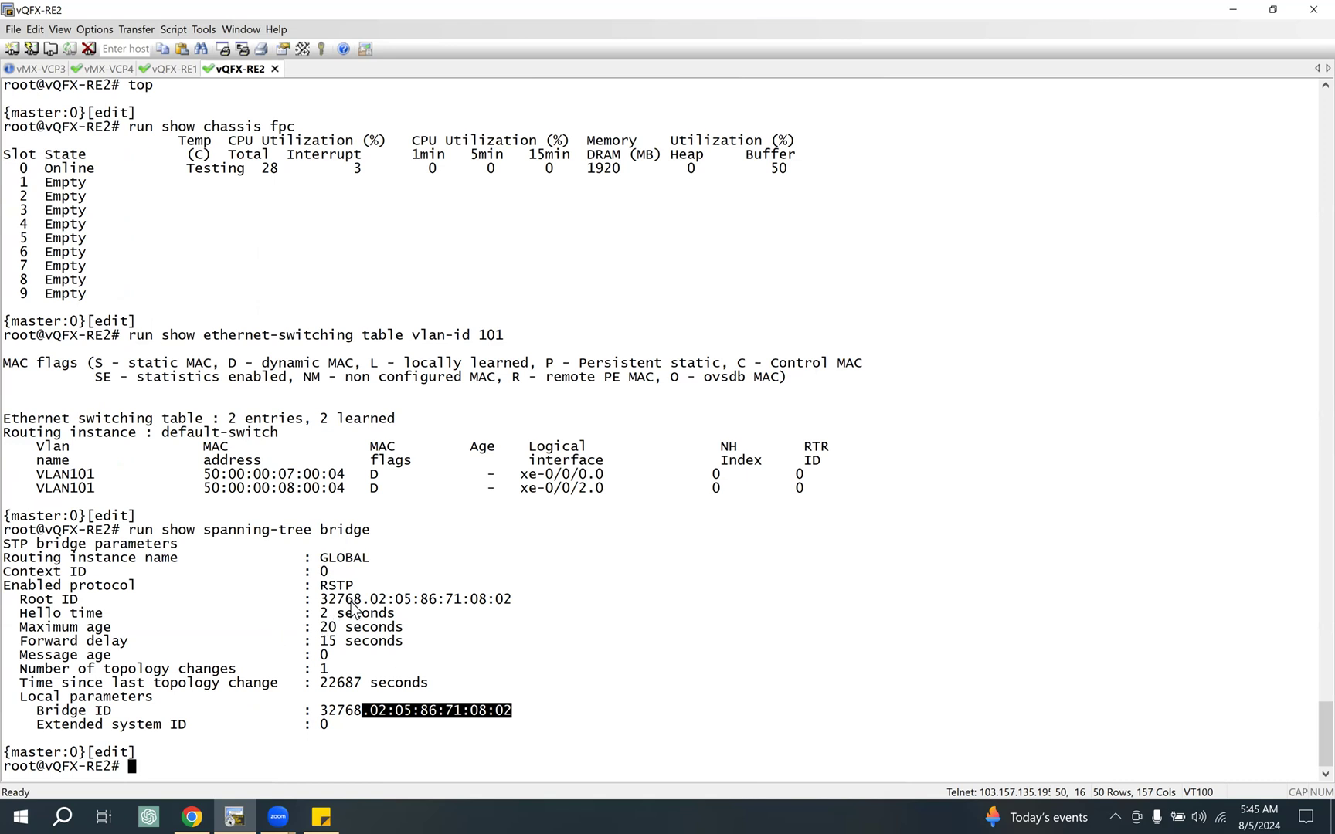
drag(120, 531, 36, 533)
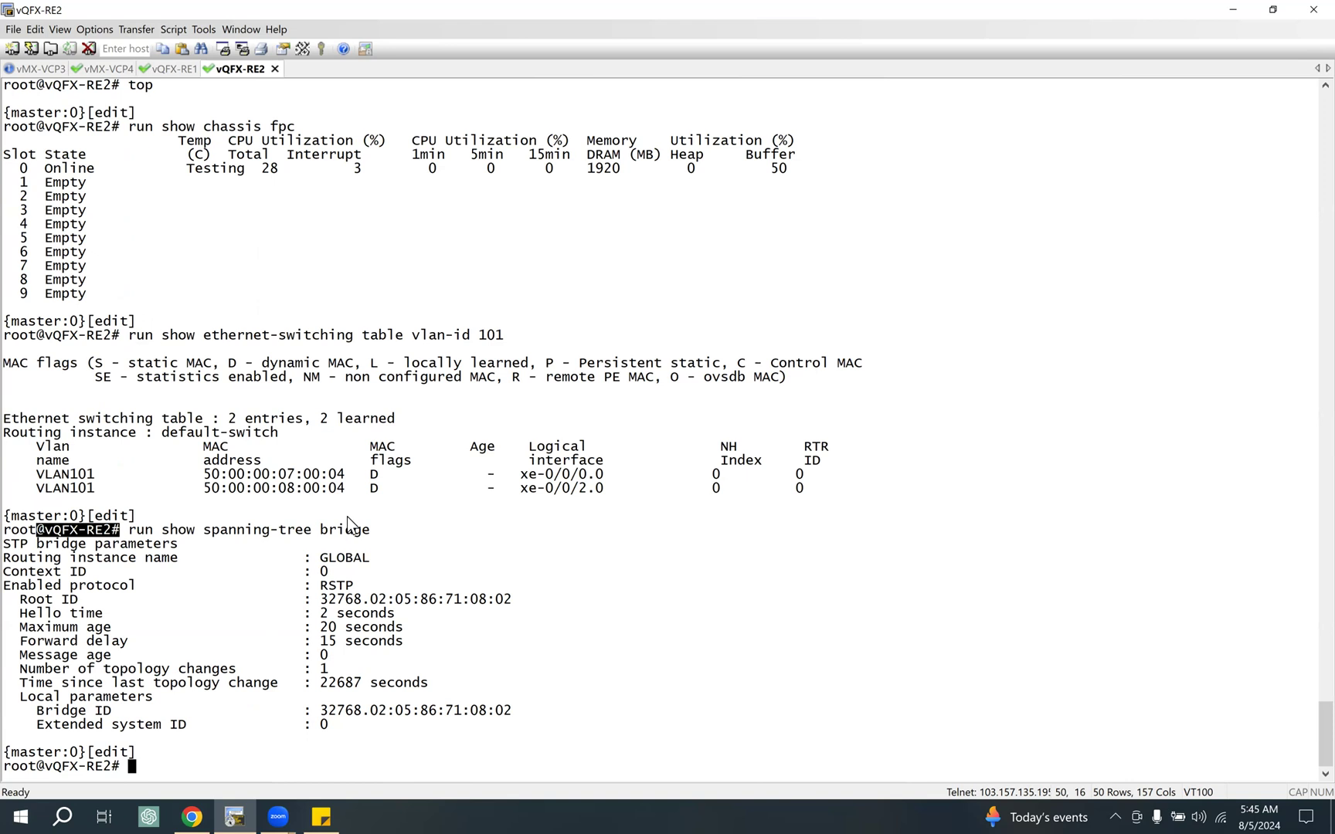
drag(424, 602, 522, 604)
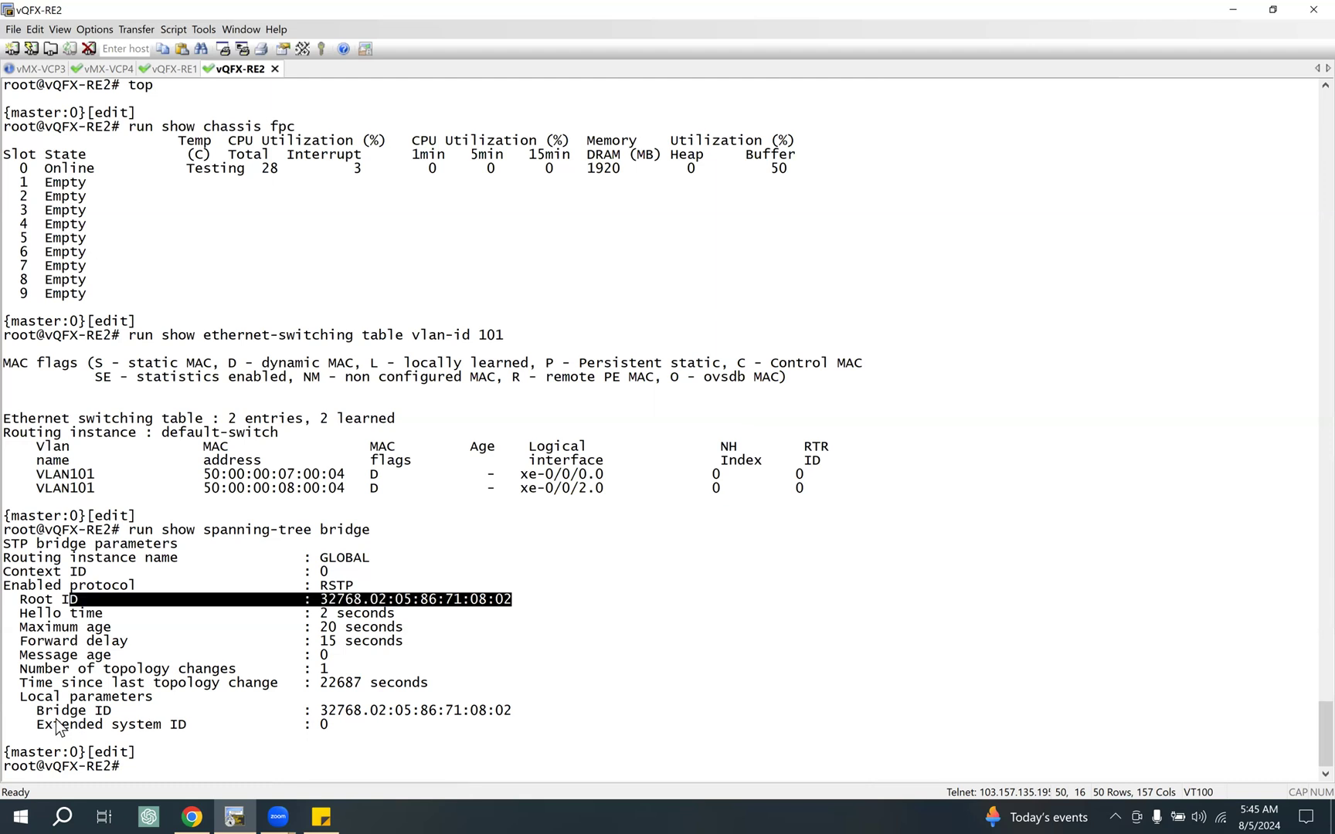
drag(88, 712, 548, 715)
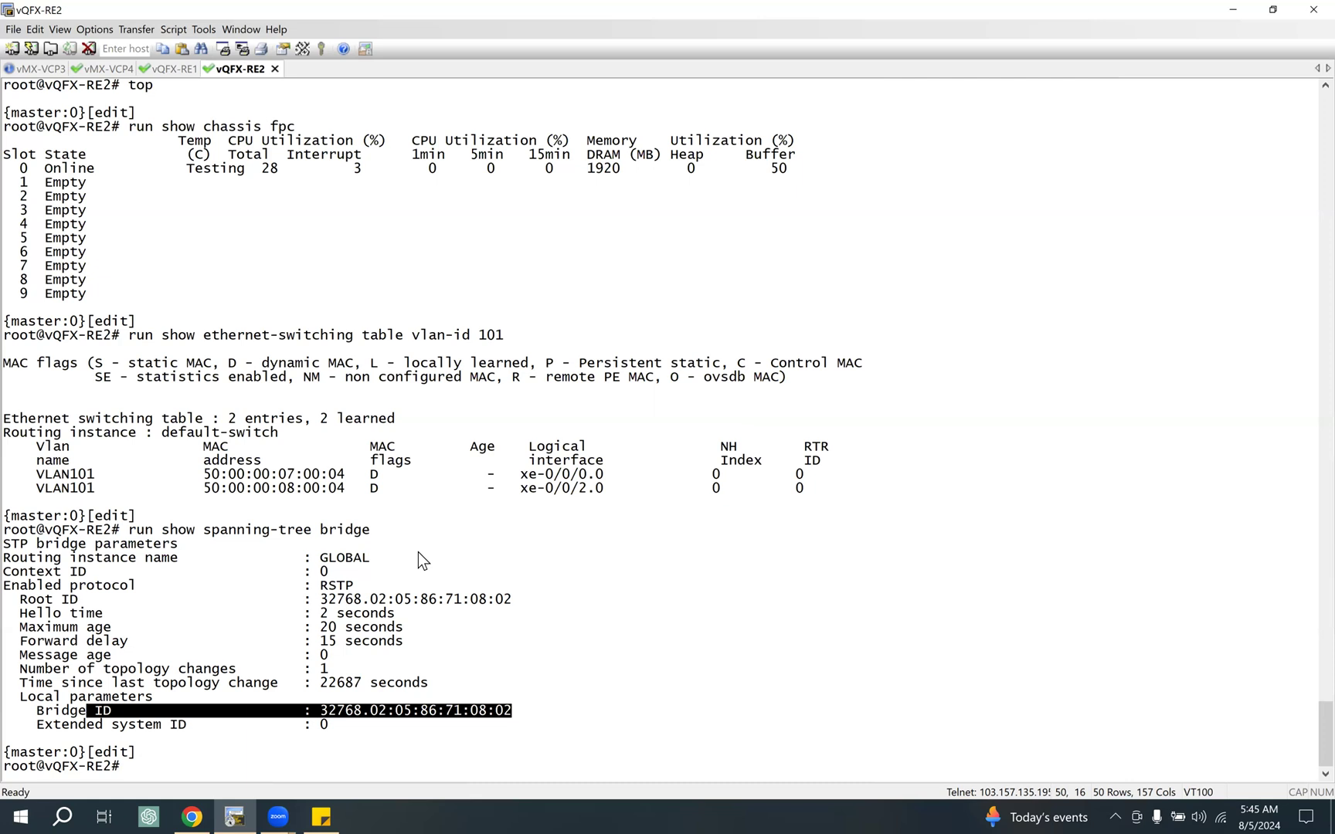
Step: Recall the spanning-tree command on vQFX-RE2, replace its last keyword and run "run show spanning-tree interface"
key(Return)
key(Return)
key(Up)
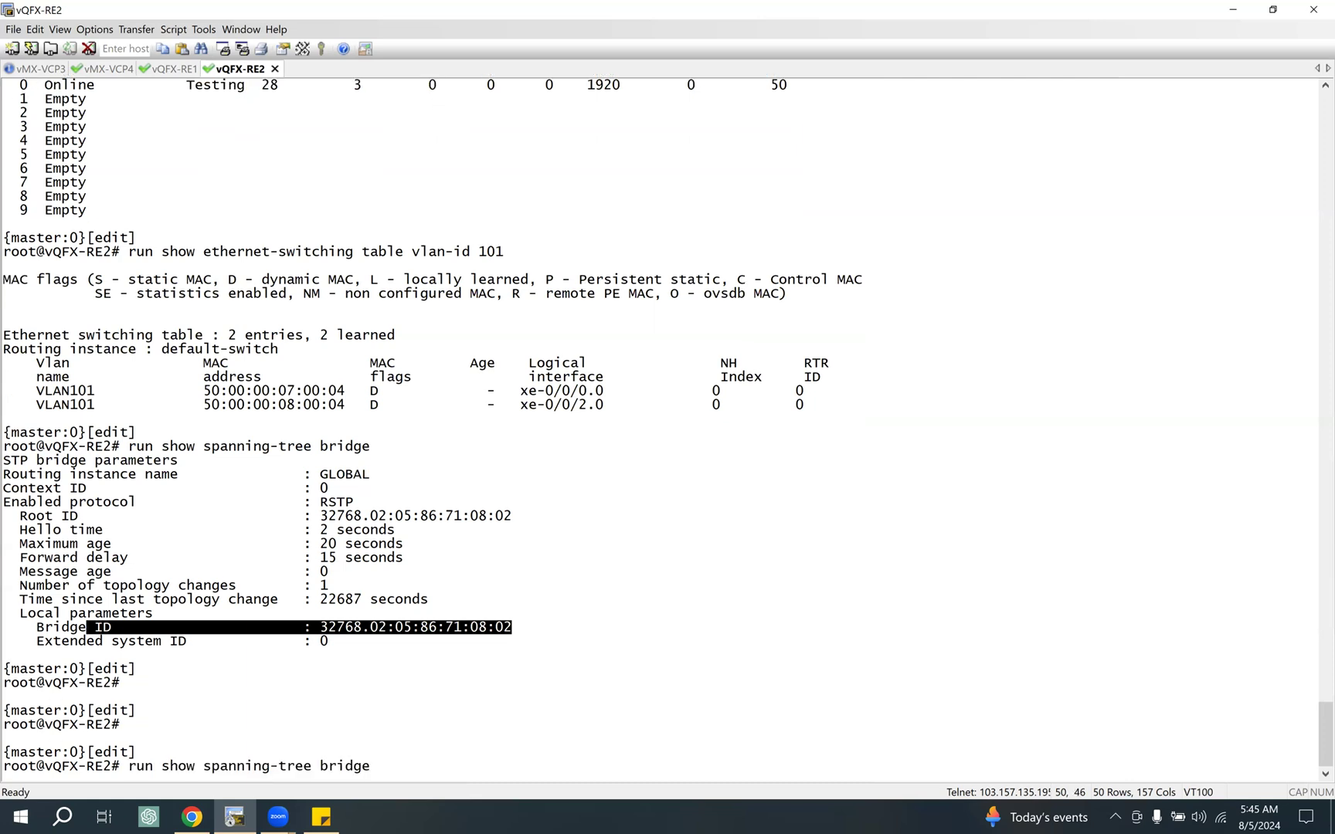
key(BackSpace)
key(BackSpace)
key(BackSpace)
key(BackSpace)
key(BackSpace)
key(BackSpace)
key(Return)
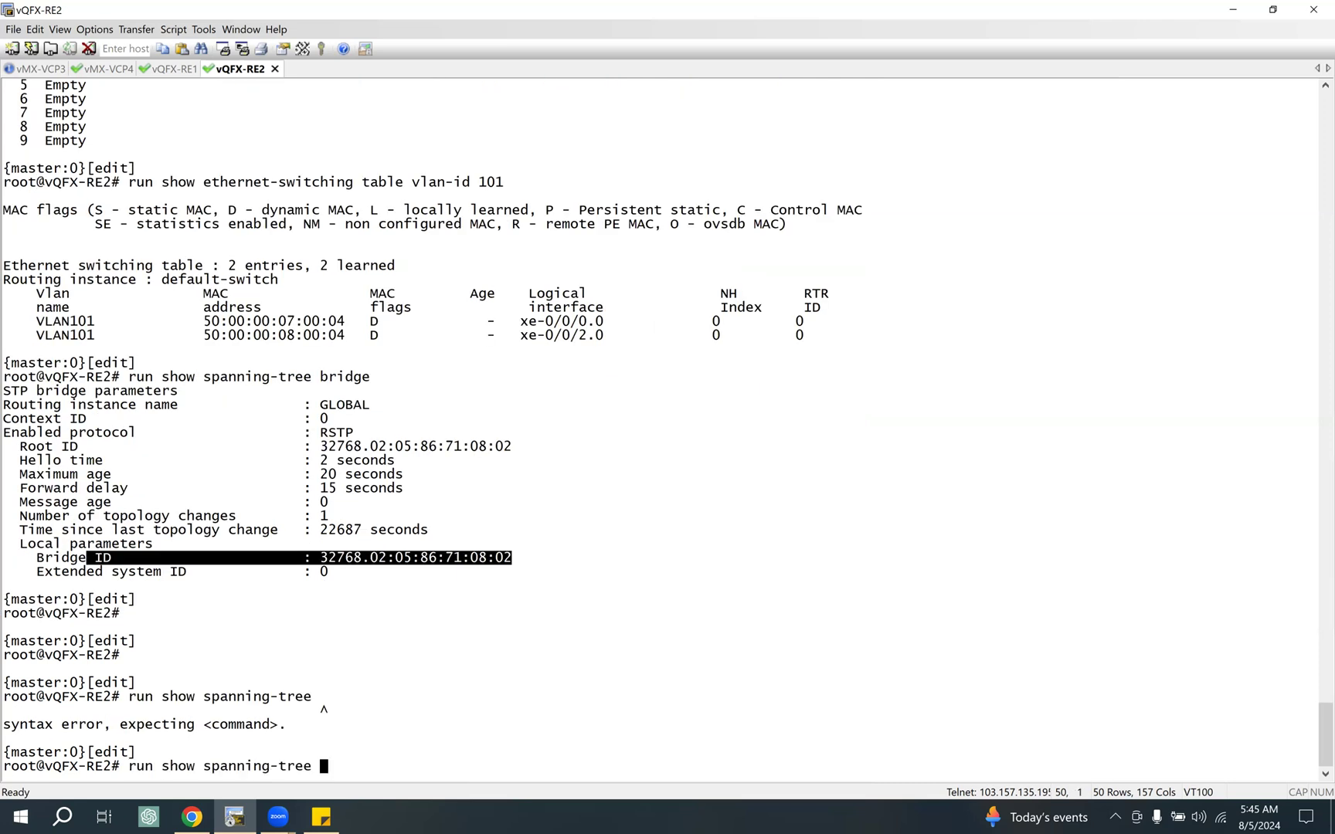
text(interface)
key(Return)
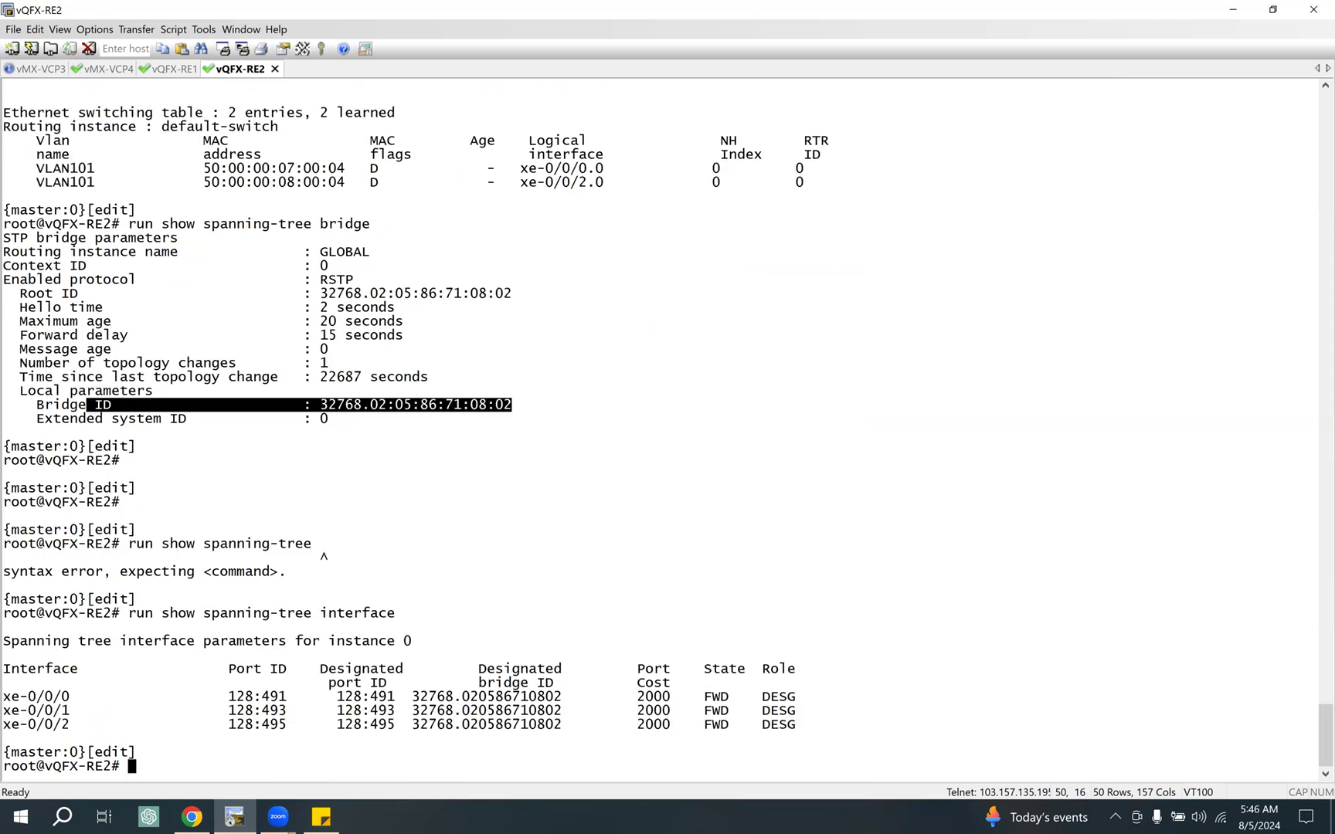
Step: Highlight the interface command, the RSTP bridge parameters and the ports' role and state columns in the vQFX-RE2 output
drag(146, 615, 421, 615)
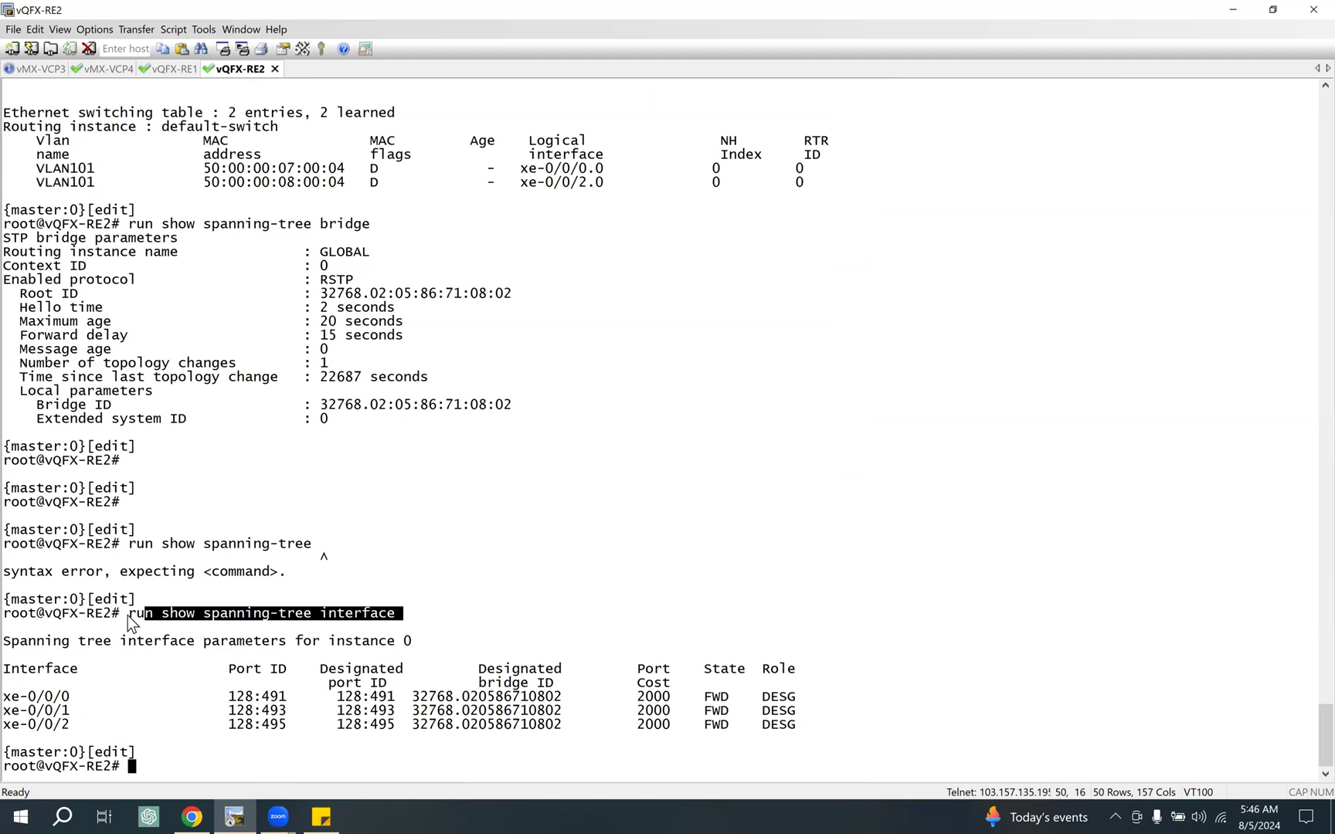
drag(129, 615, 404, 616)
drag(340, 280, 501, 412)
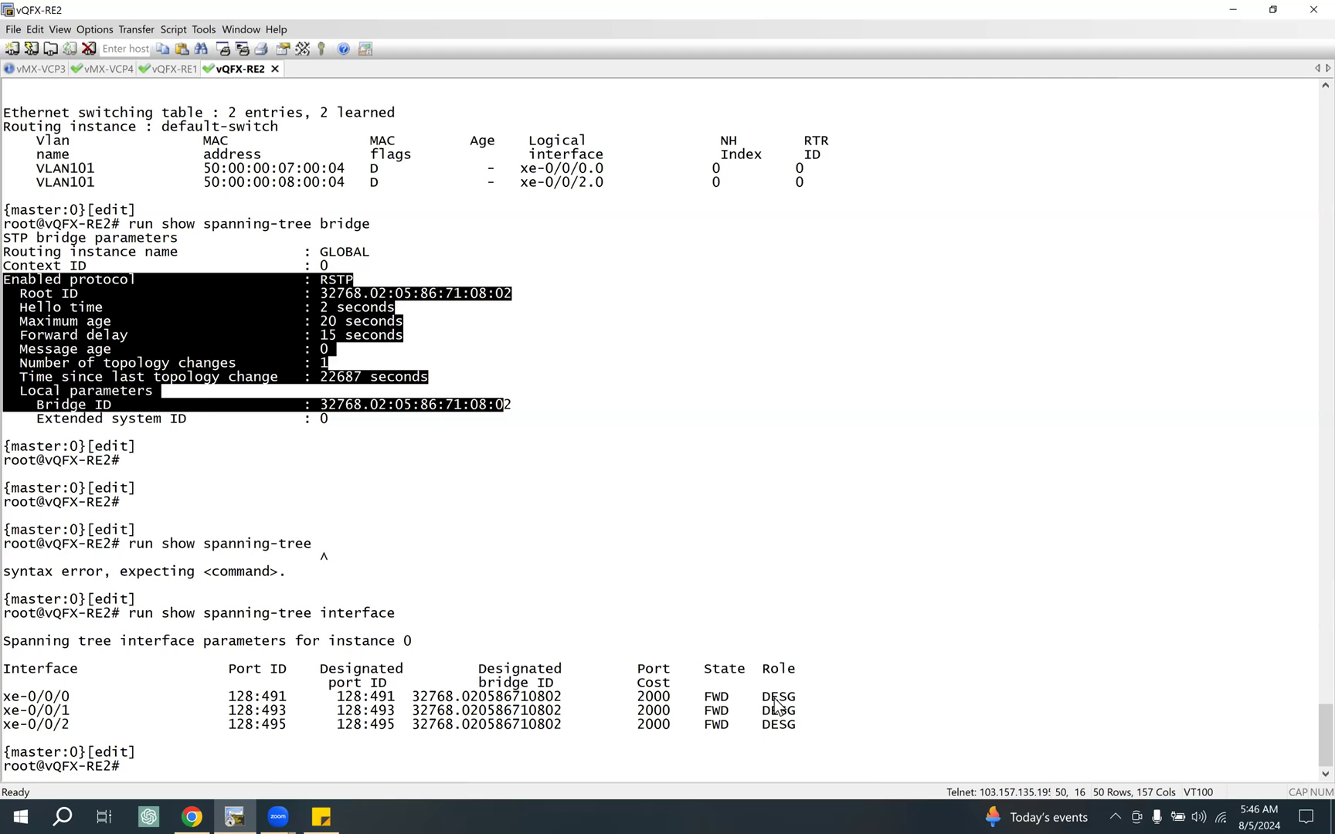
drag(768, 699, 807, 725)
mouse_move(730, 697)
mouse_down()
mouse_move(718, 711)
mouse_move(733, 725)
mouse_move(727, 699)
mouse_move(722, 726)
mouse_up()
click(726, 732)
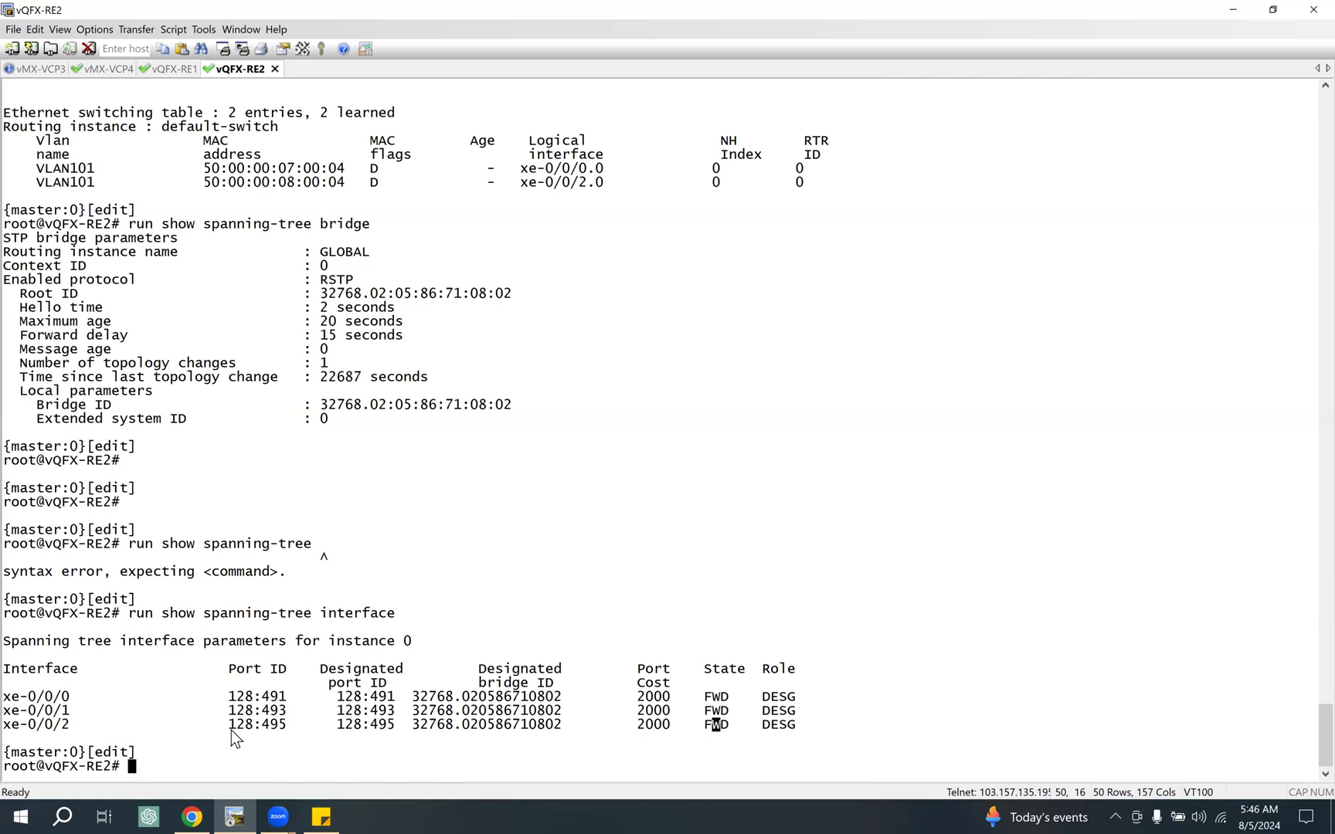
Step: Copy "run show spanning-tree interface" from vQFX-RE2 and run it on vQFX-RE1
double_click(91, 768)
drag(132, 616, 397, 615)
key(super+c)
click(171, 68)
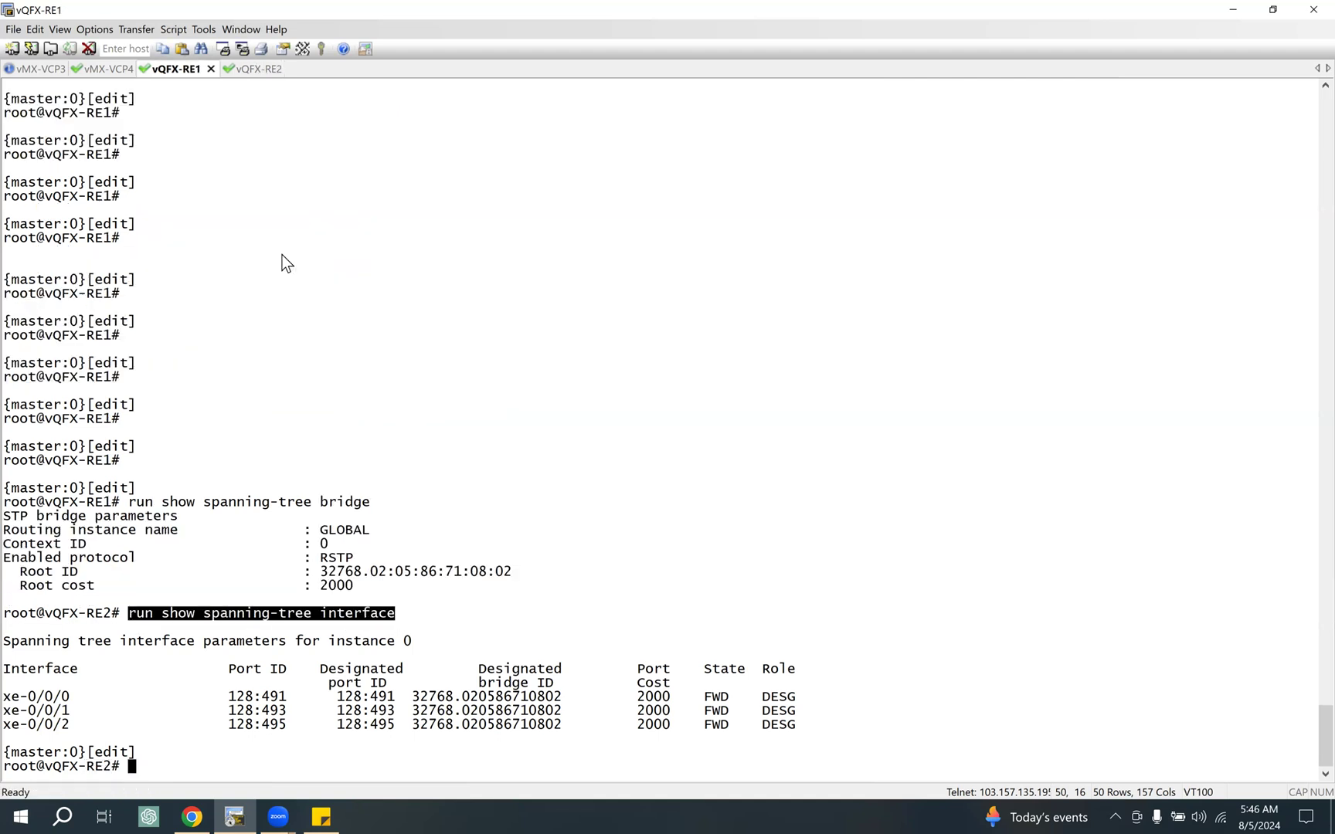
right_click(523, 271)
key(Return)
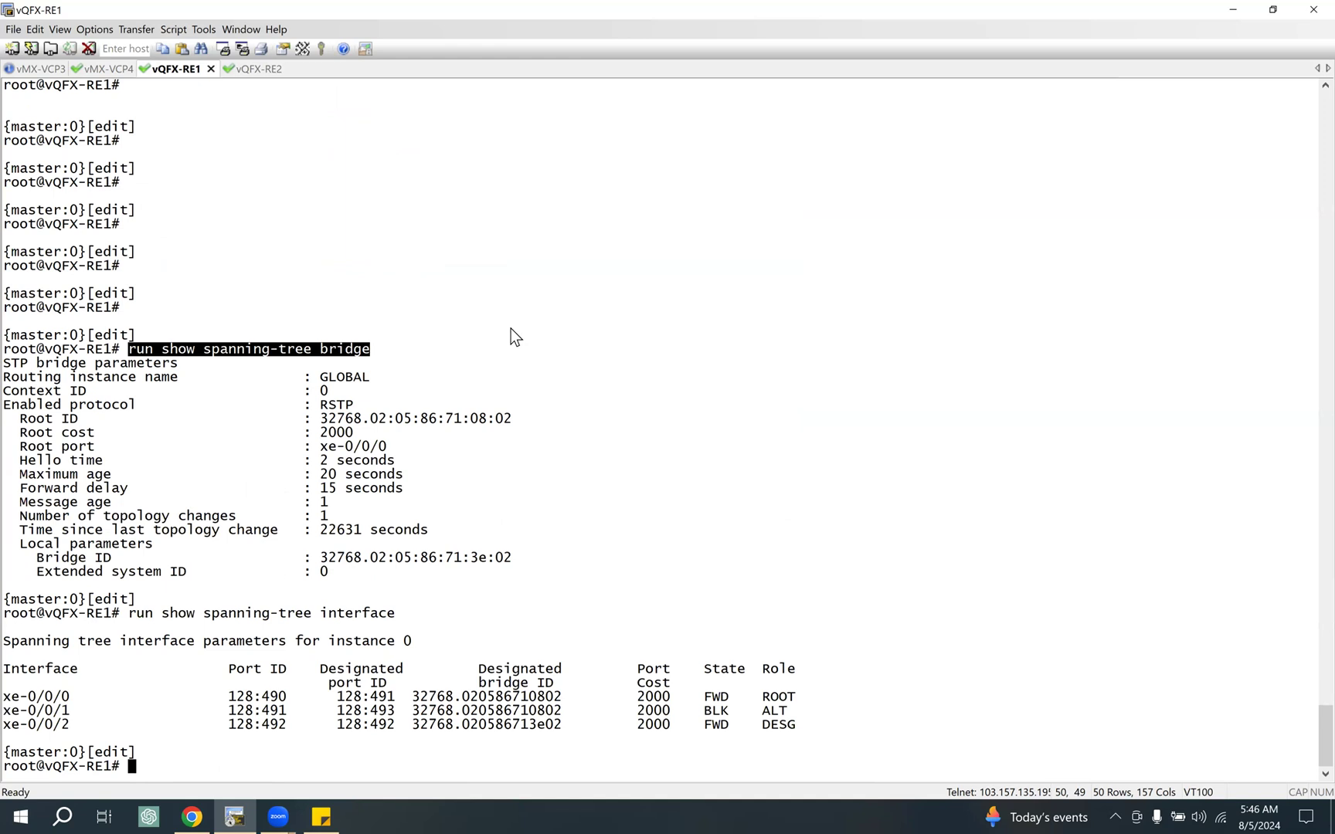
Step: Highlight the xe-0/0/1 entry on vQFX-RE1, check its link in the EVE-NG topology in Chrome, and return to the SecureCRT terminal
drag(788, 721, 889, 707)
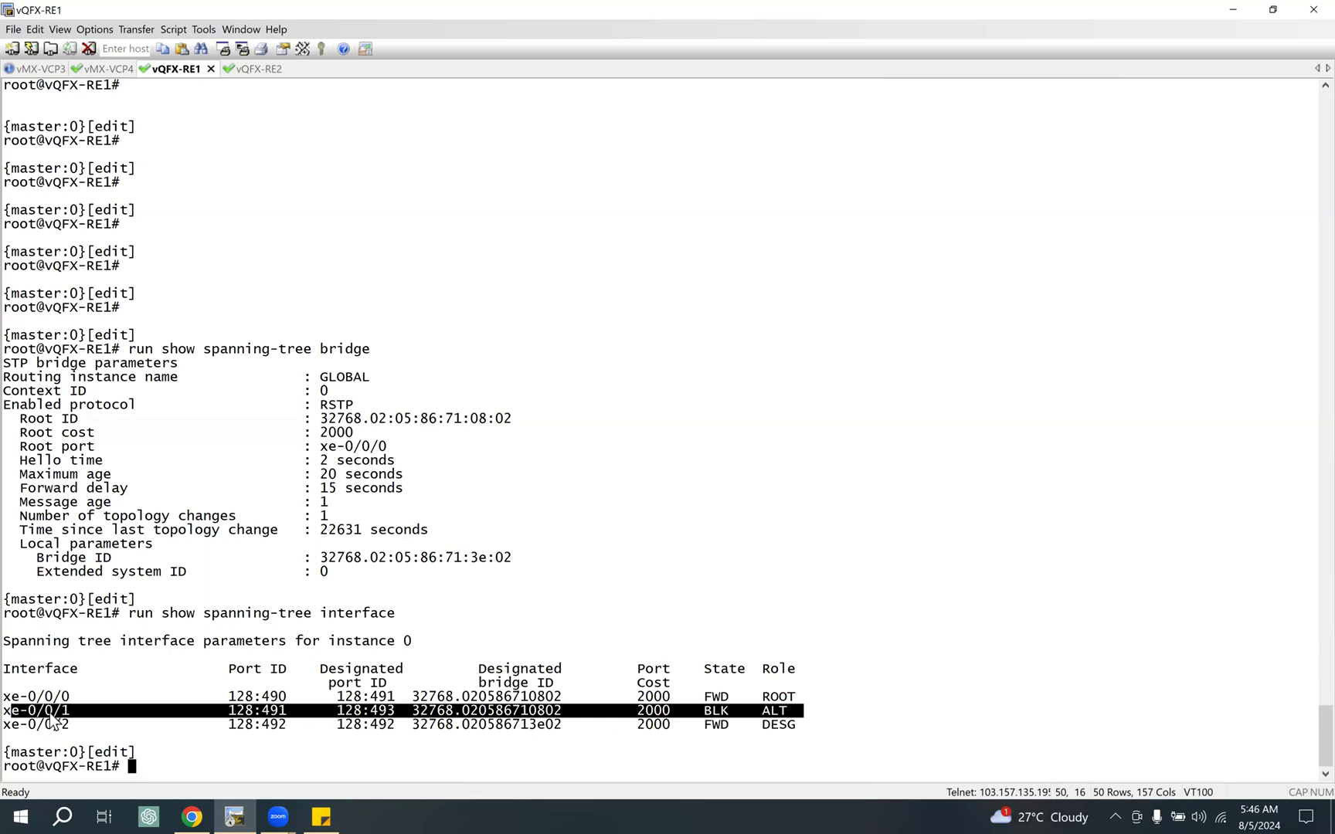
click(190, 812)
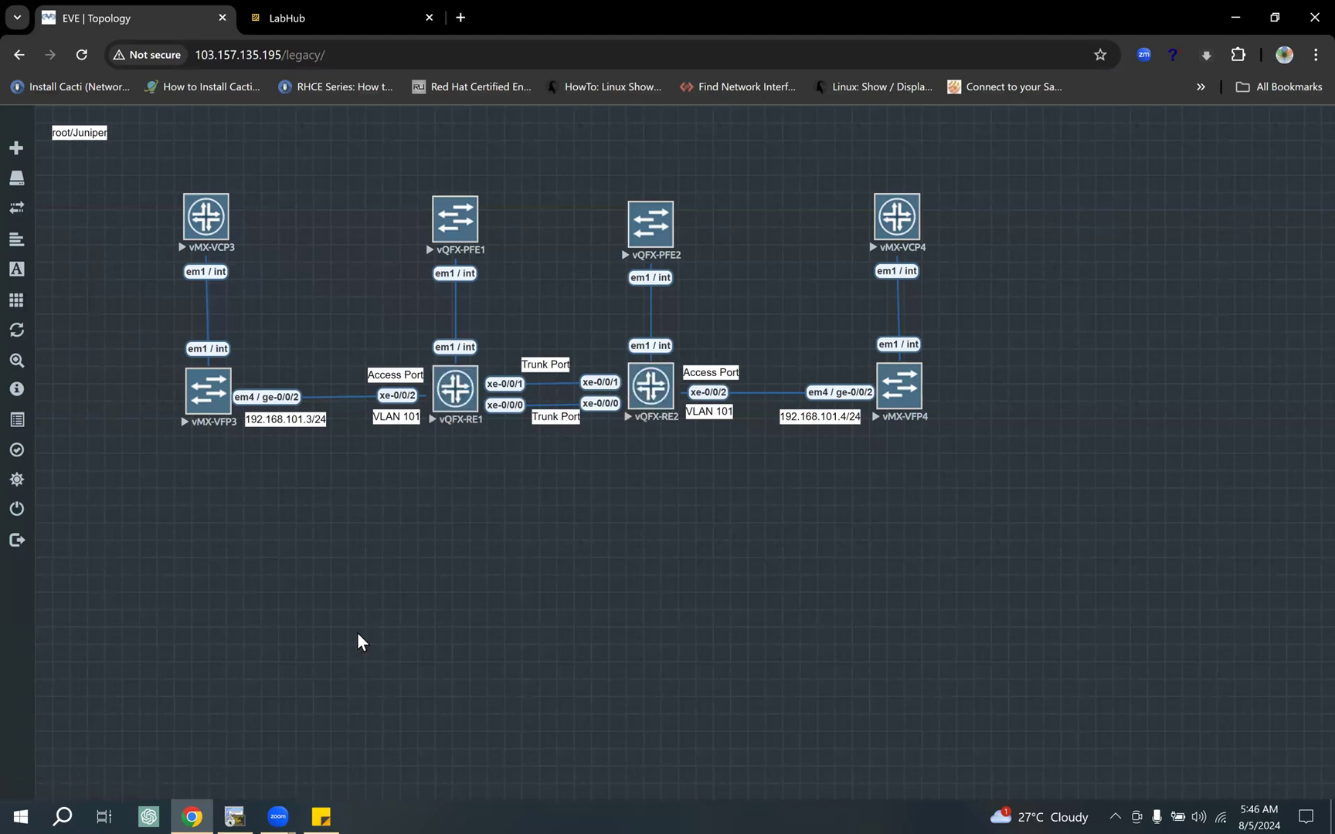
key(alt+Tab)
click(461, 212)
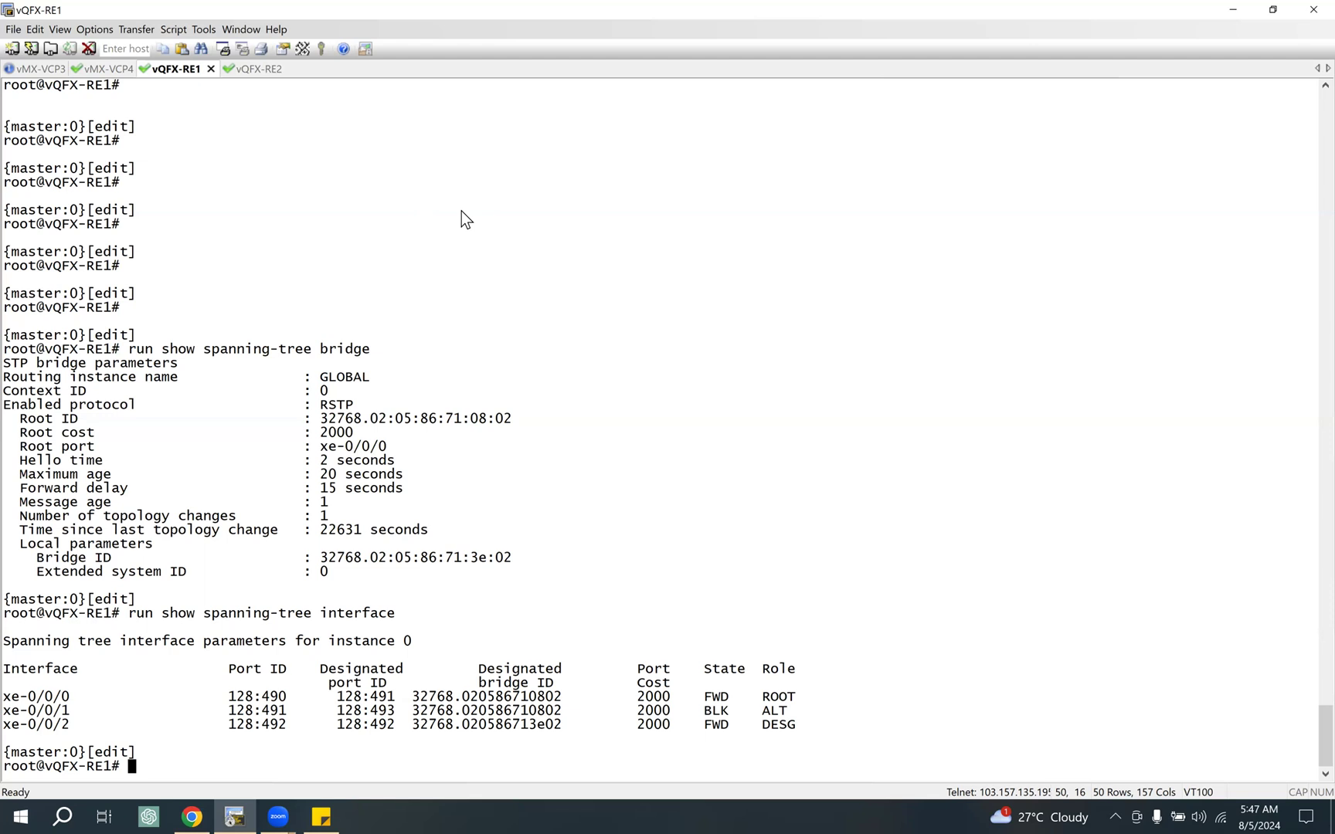
Step: Recall and run "run show ethernet-switching table vlan-id 101" on vQFX-RE1
key(Up)
key(Up)
key(Up)
key(Return)
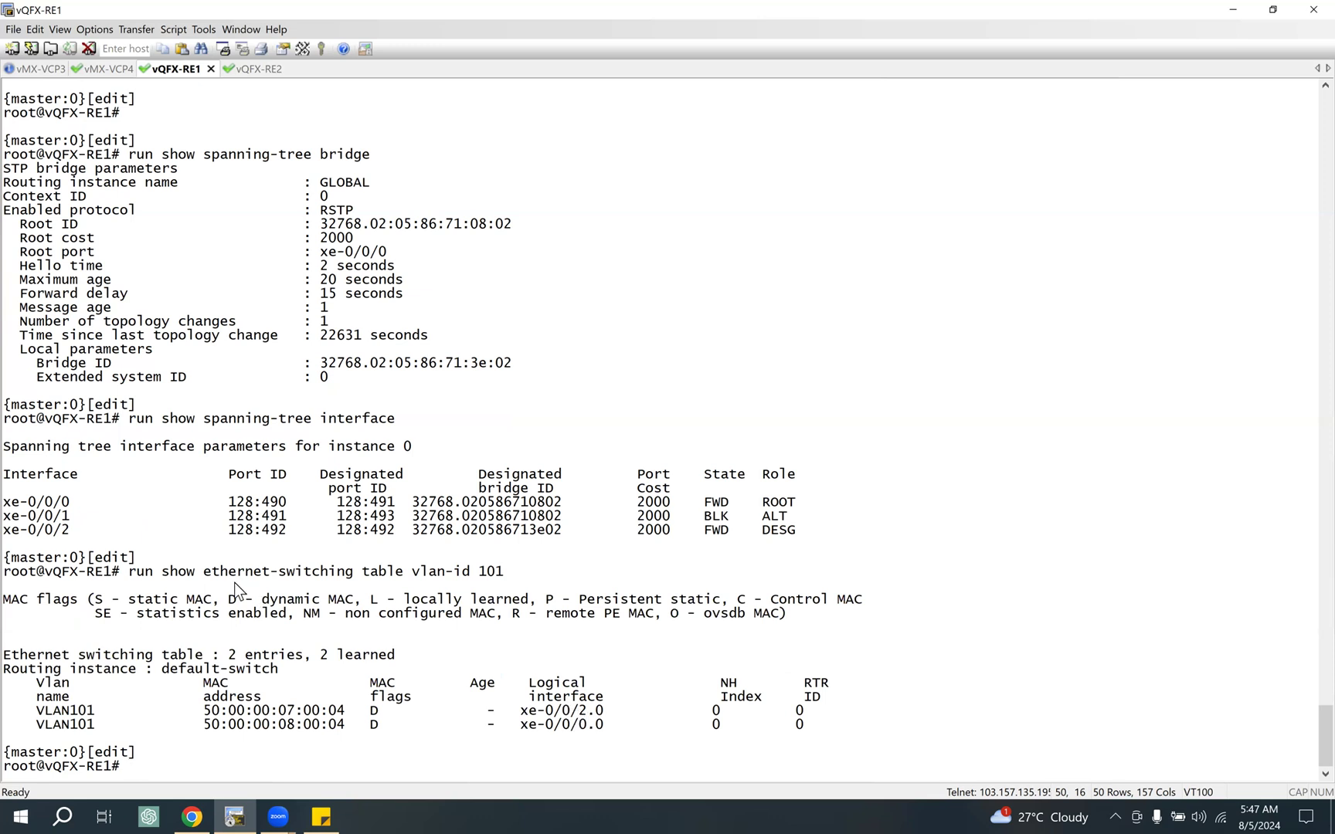
Step: Copy the VLAN 101 ethernet-switching table command from vQFX-RE1 and run it on vQFX-RE2
drag(129, 572, 556, 572)
key(super+c)
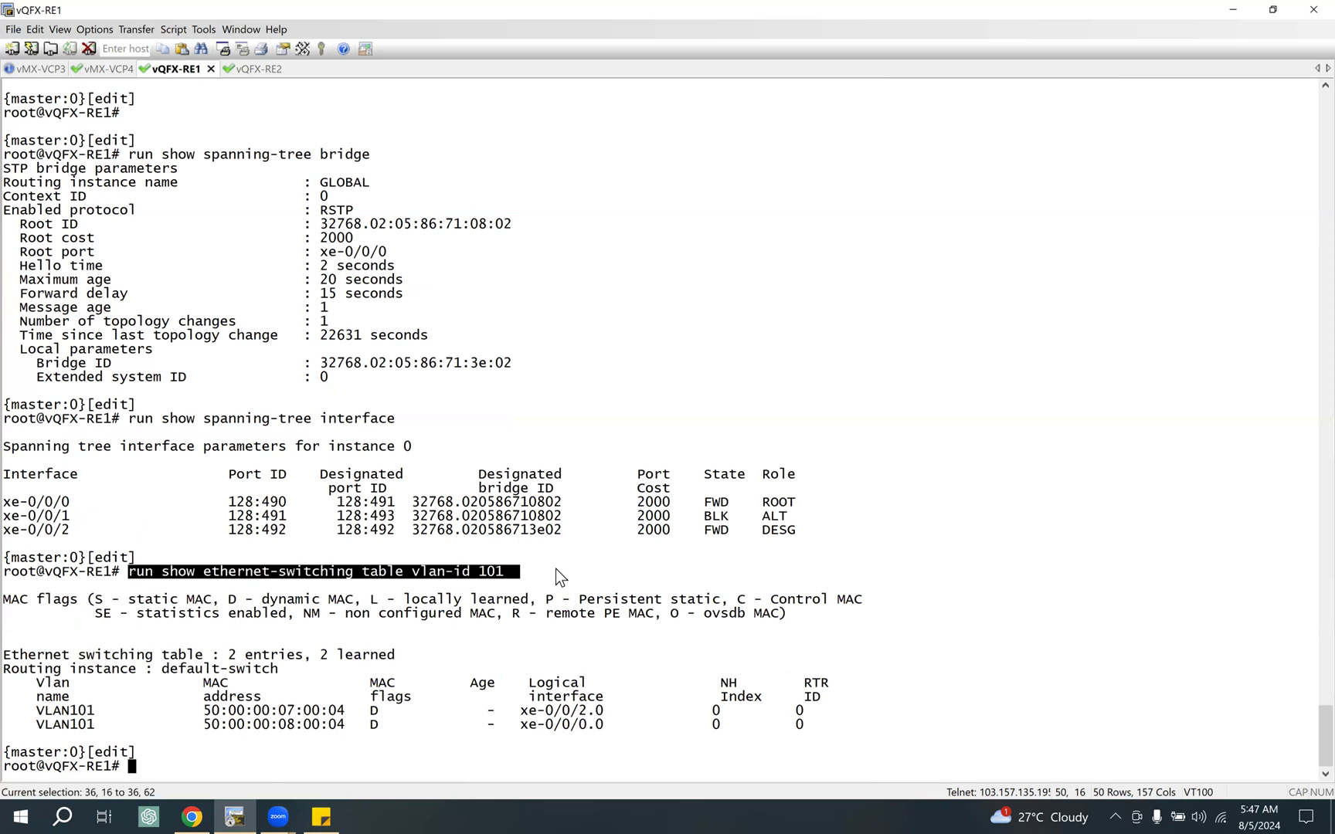
click(247, 67)
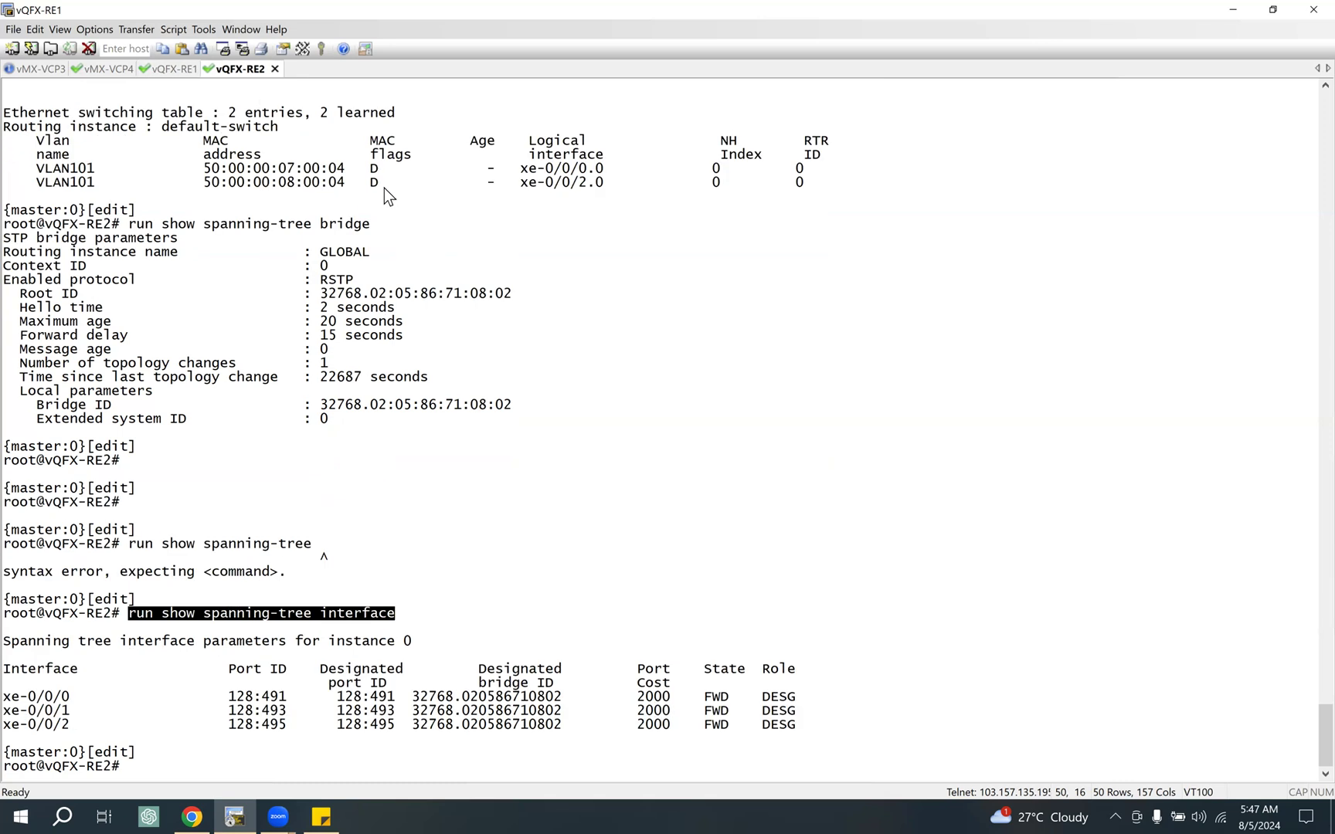
right_click(384, 188)
key(Return)
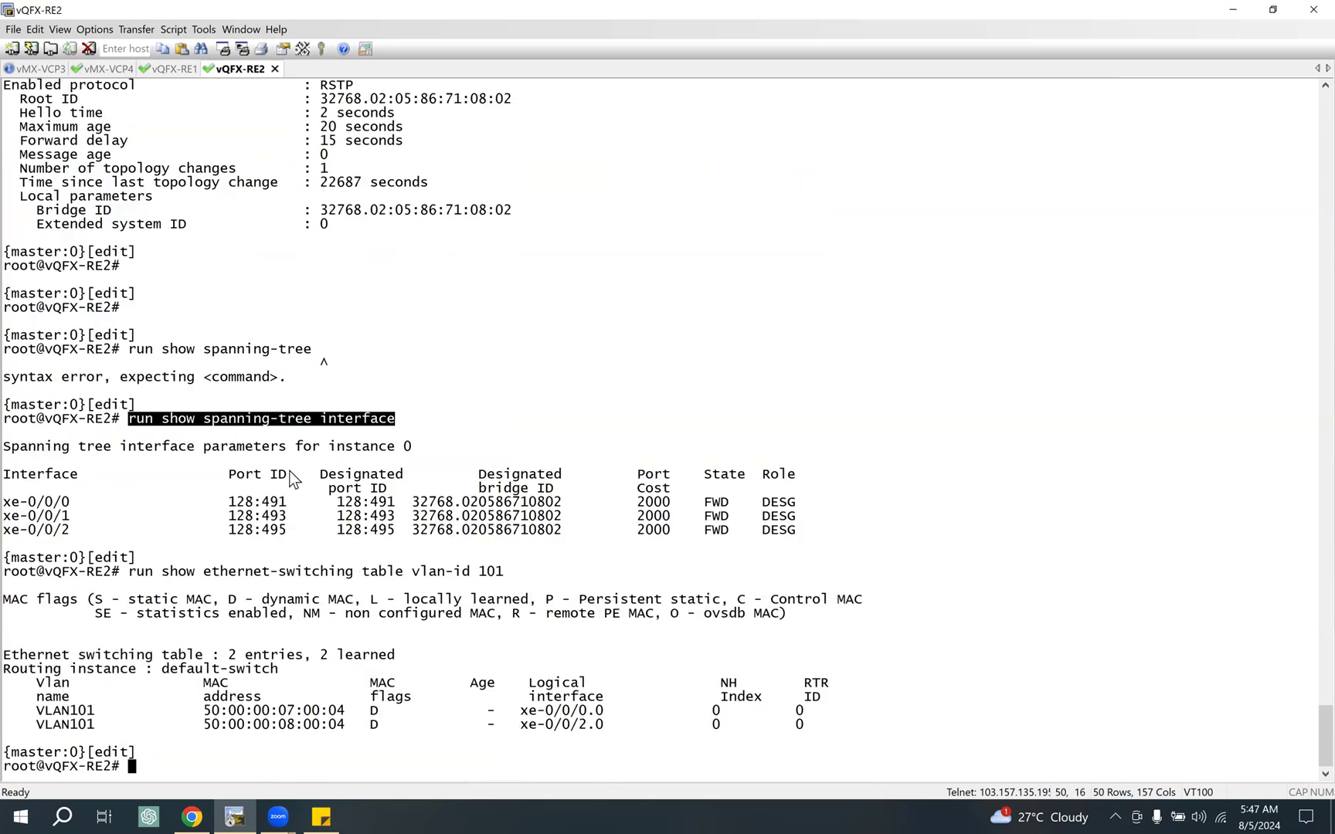
Step: Highlight xe-0/0/0 in the VLAN 101 MAC table on vQFX-RE1 and begin a "set" command at the prompt
click(163, 69)
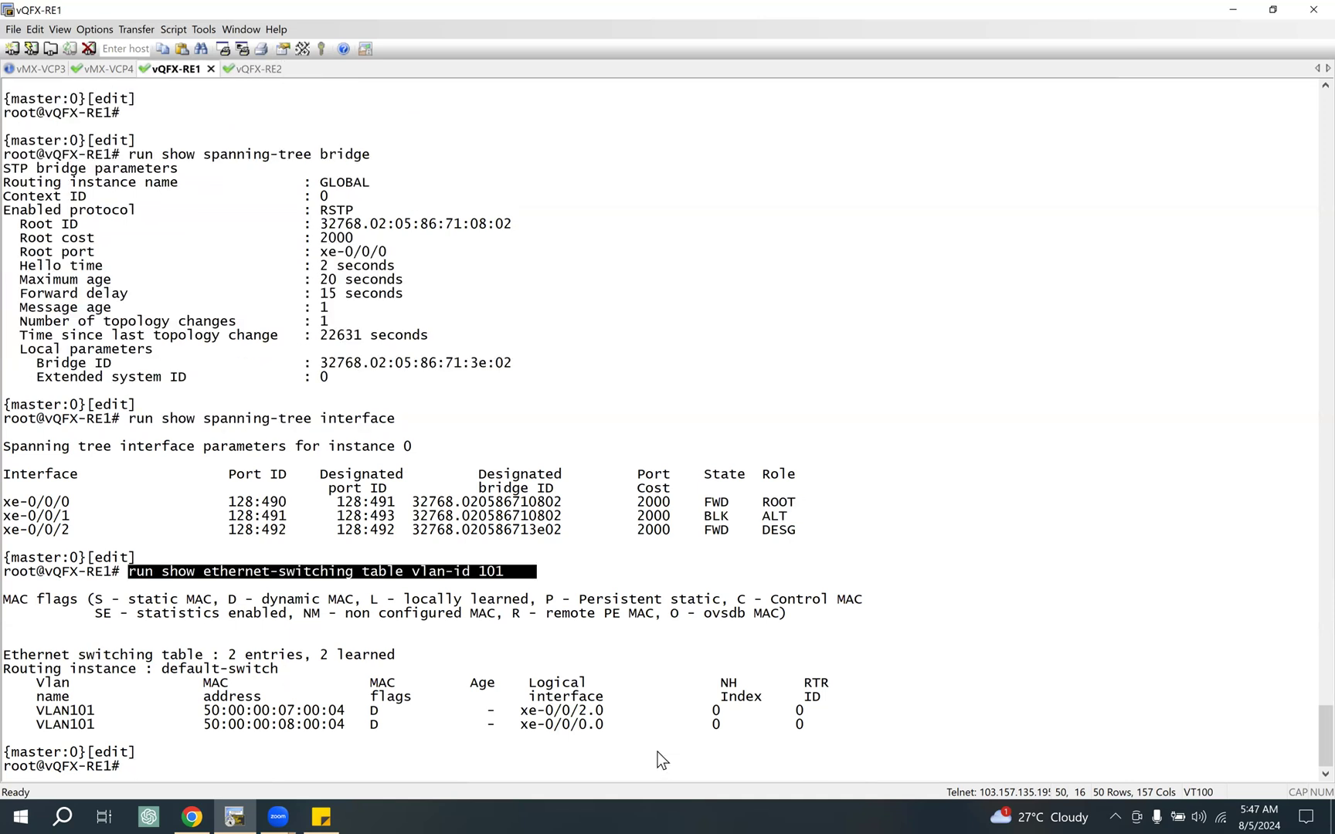
drag(522, 726, 584, 727)
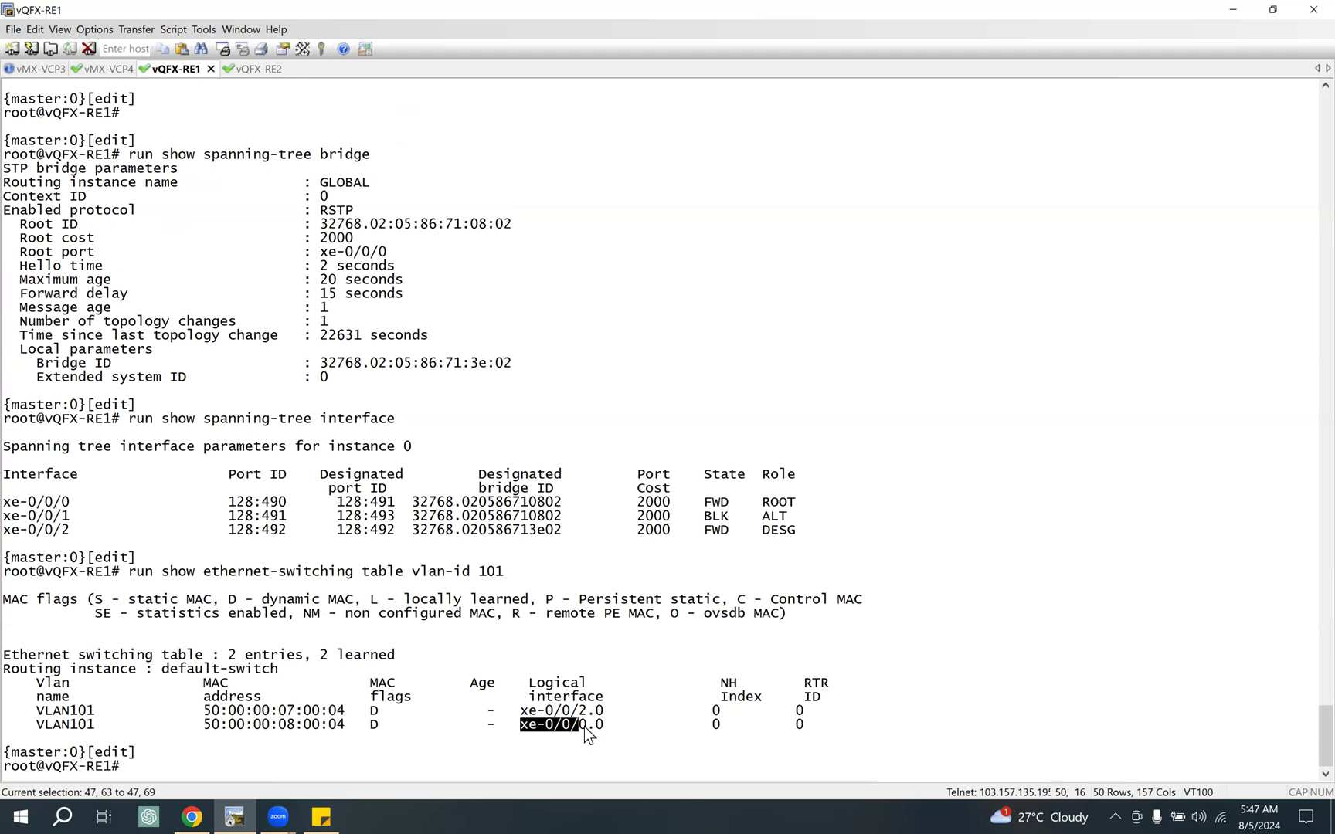
text(set)
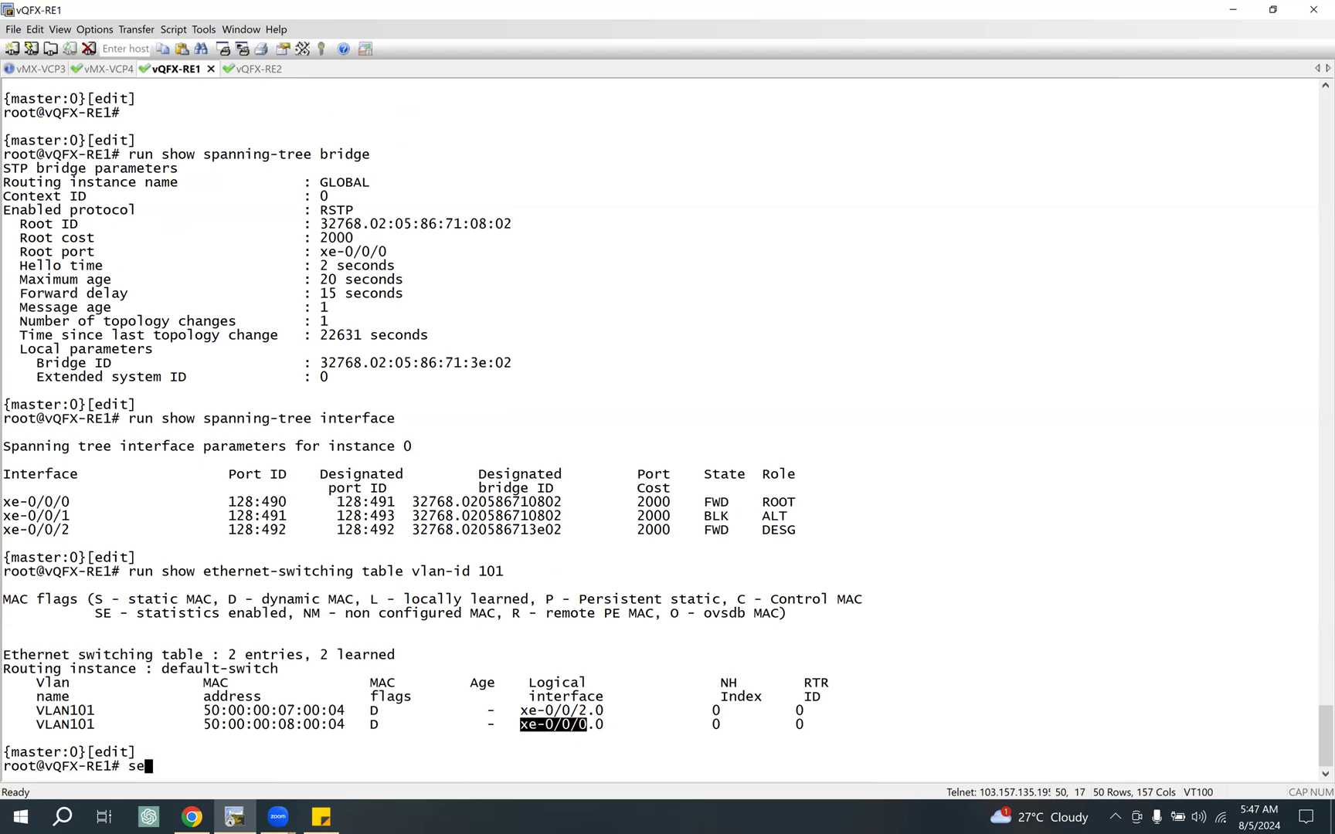
Step: Examine the ongoing ping output in the vMX-VCP3 session
click(35, 69)
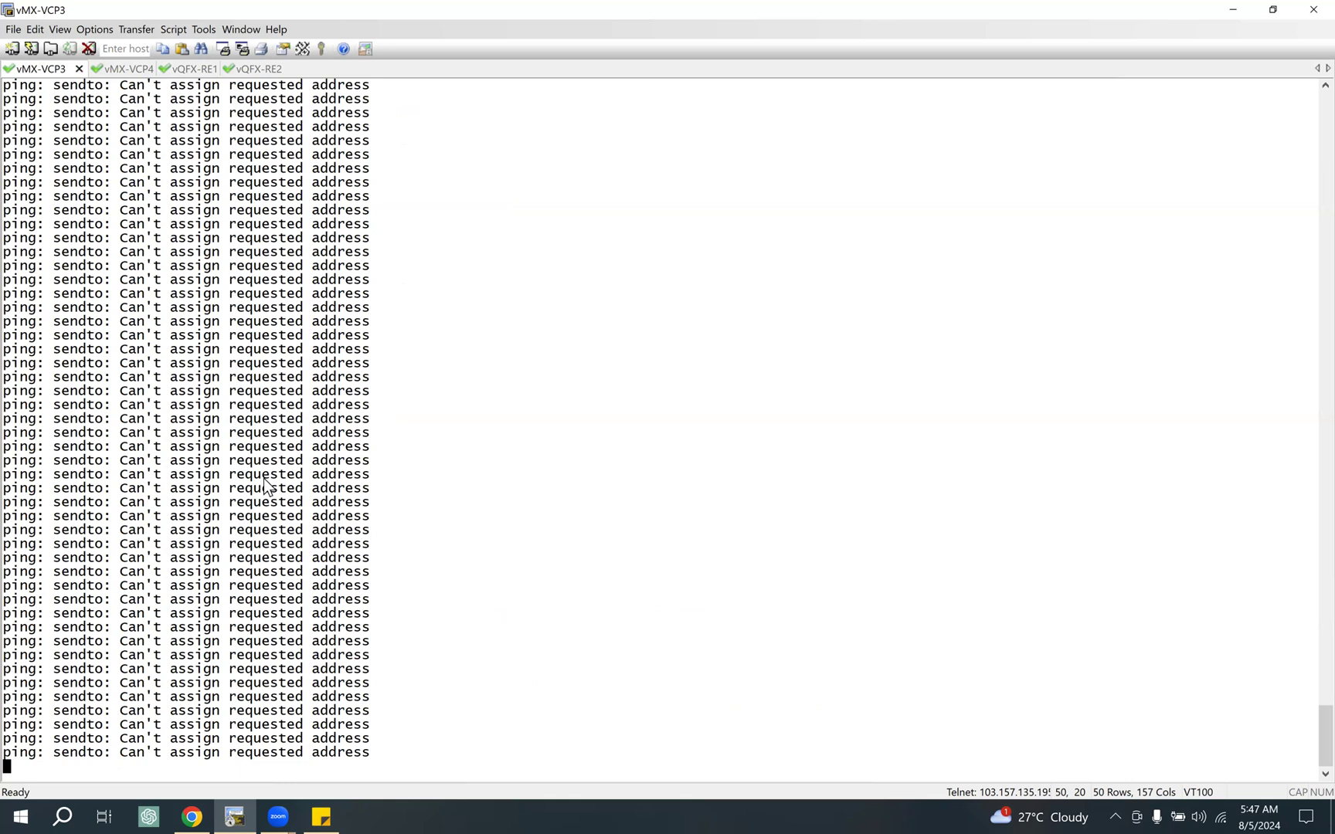
click(225, 400)
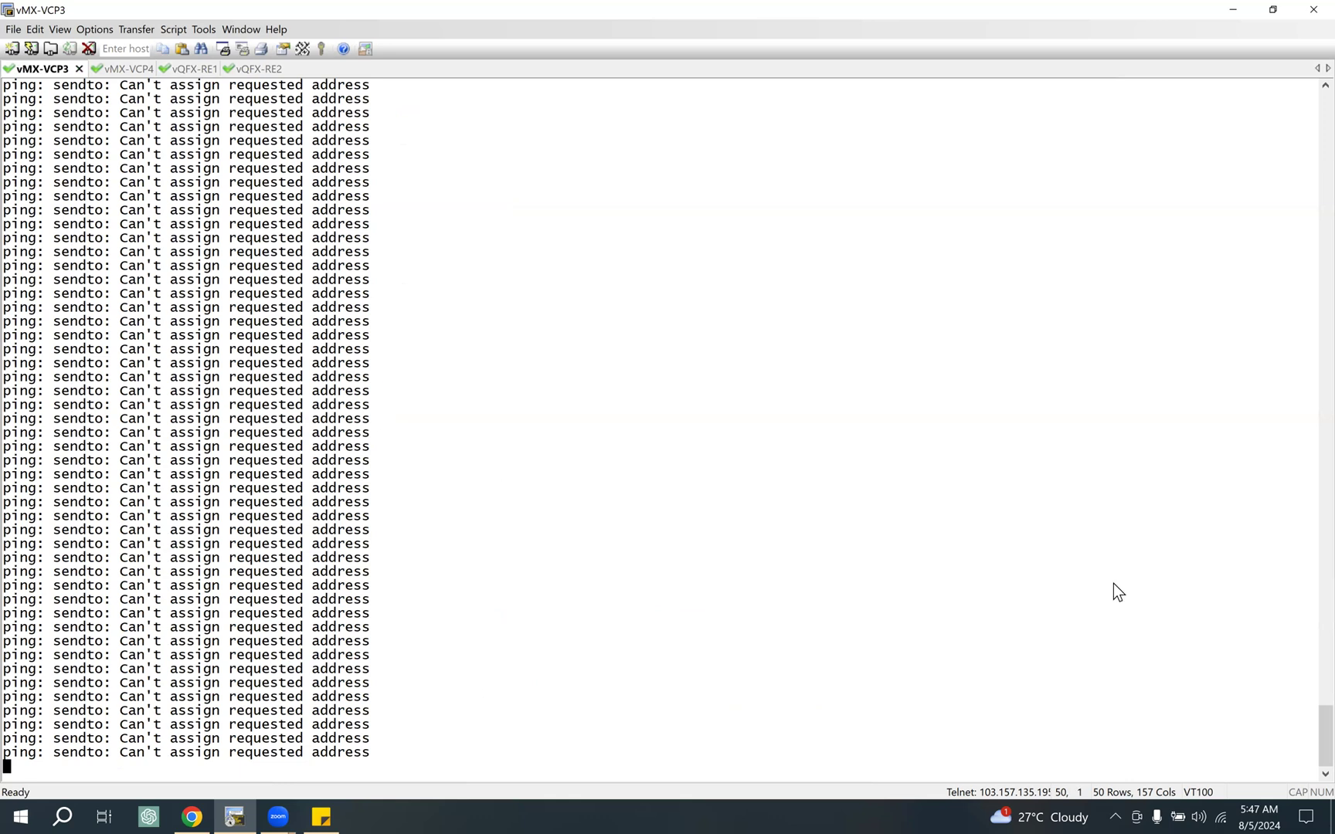
scroll(379, 443, up, 10)
scroll(320, 428, down, 4)
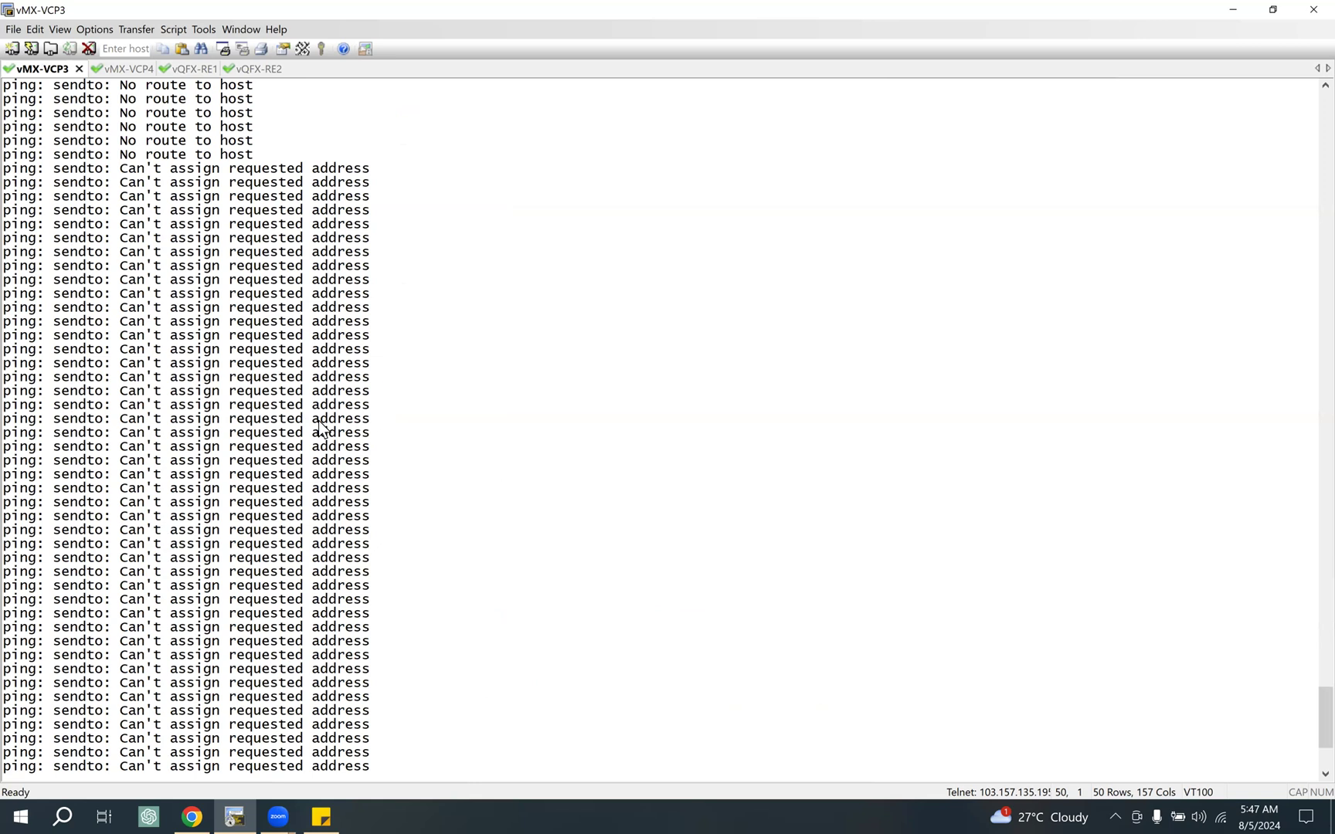
scroll(286, 464, down, 2)
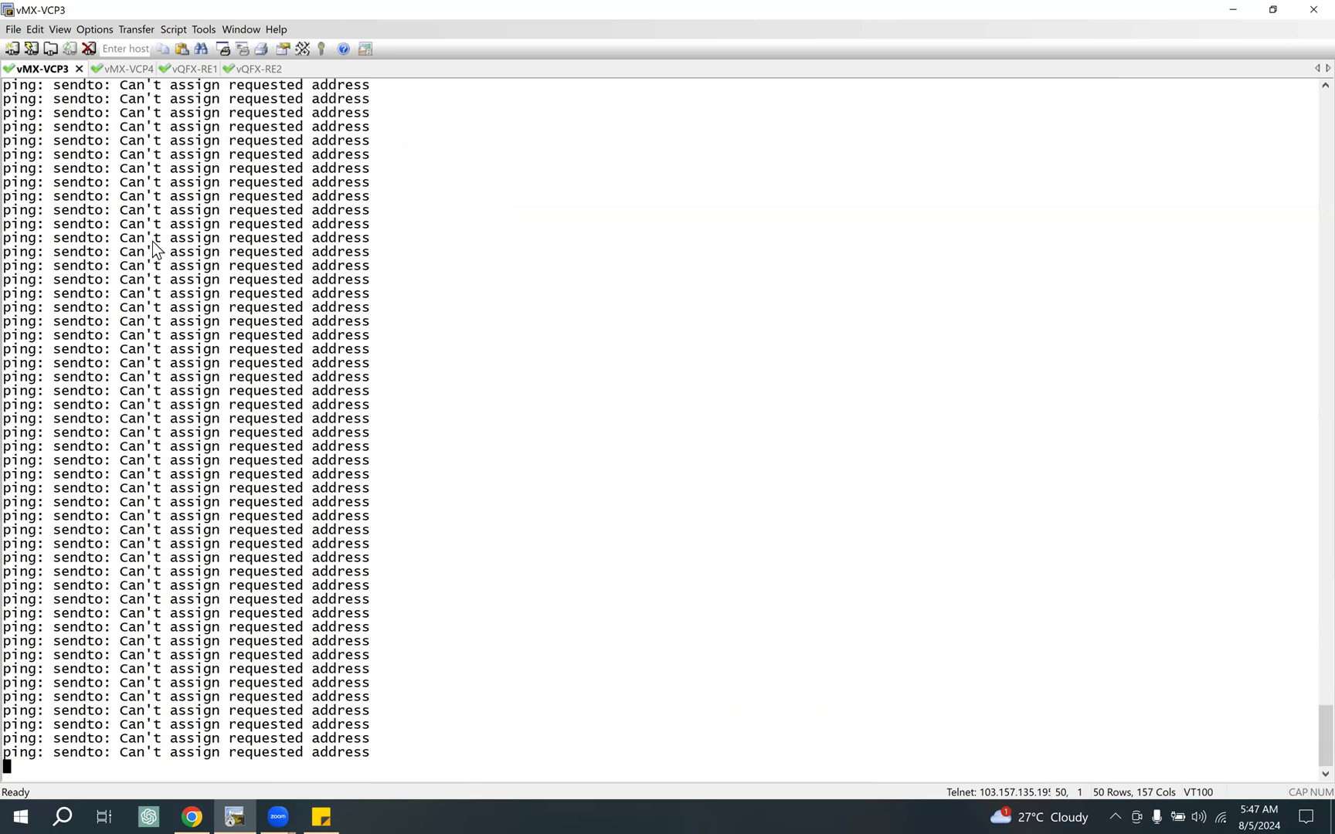
Step: Run "run show chassis fpc" twice on vMX-VCP4, highlighting the slot 0 status between the runs
click(130, 69)
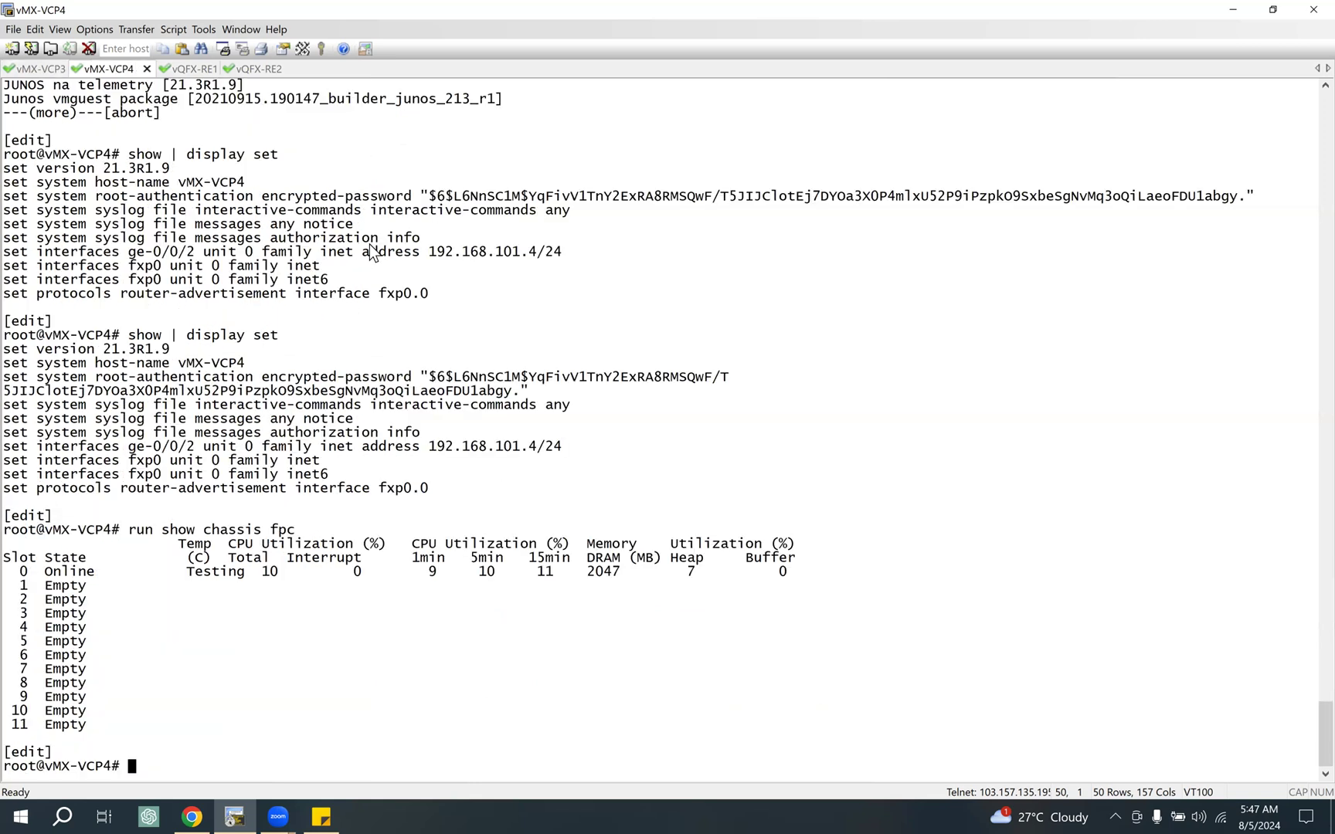
key(Up)
key(Return)
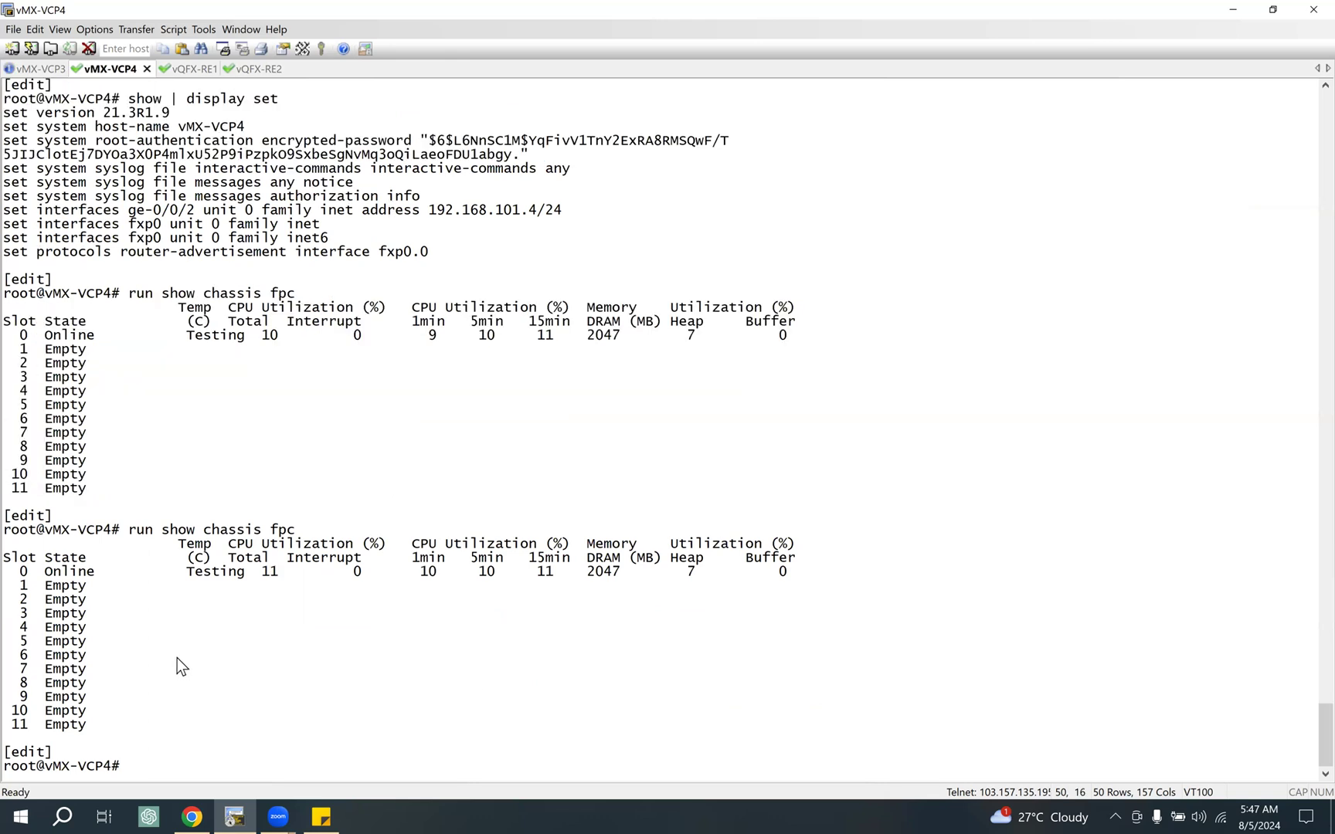
drag(70, 571, 311, 572)
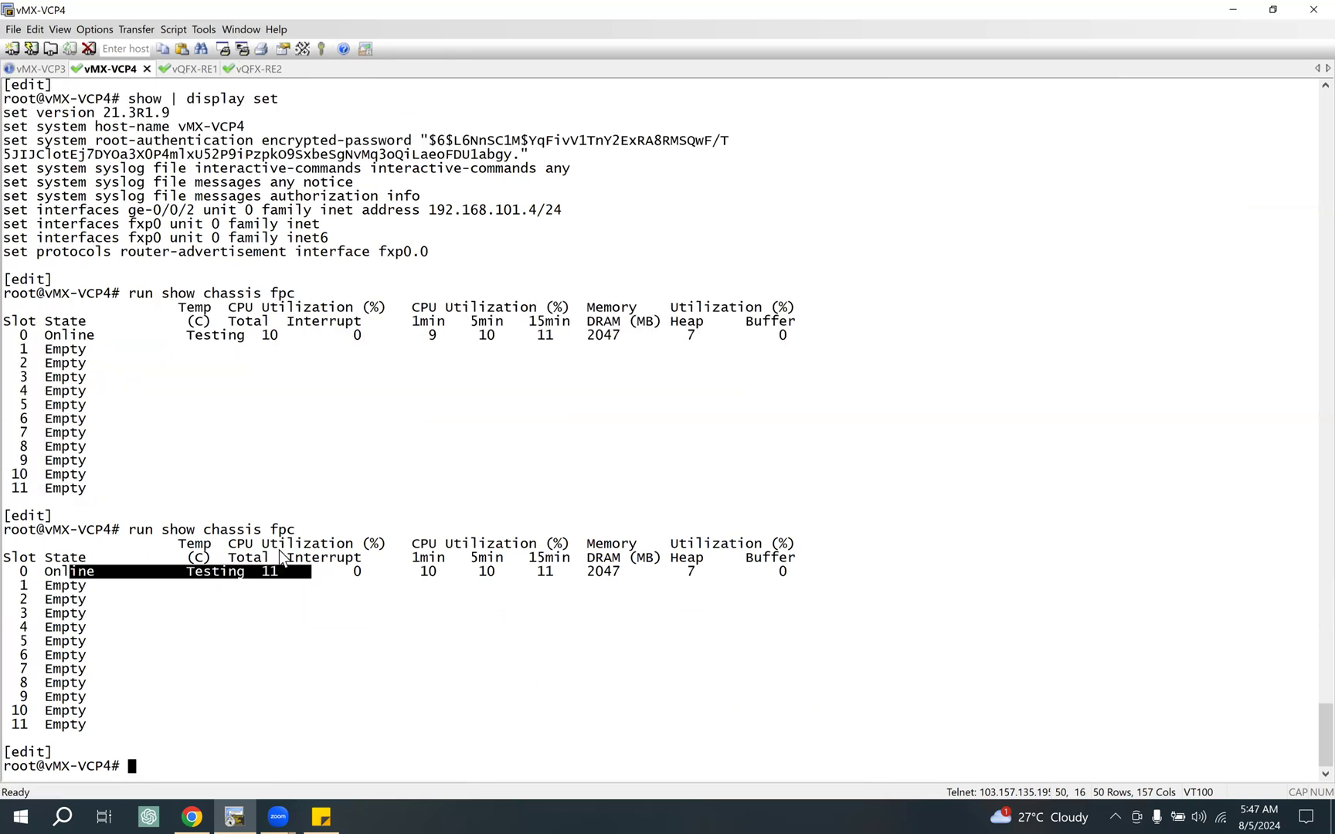
key(Up)
key(Return)
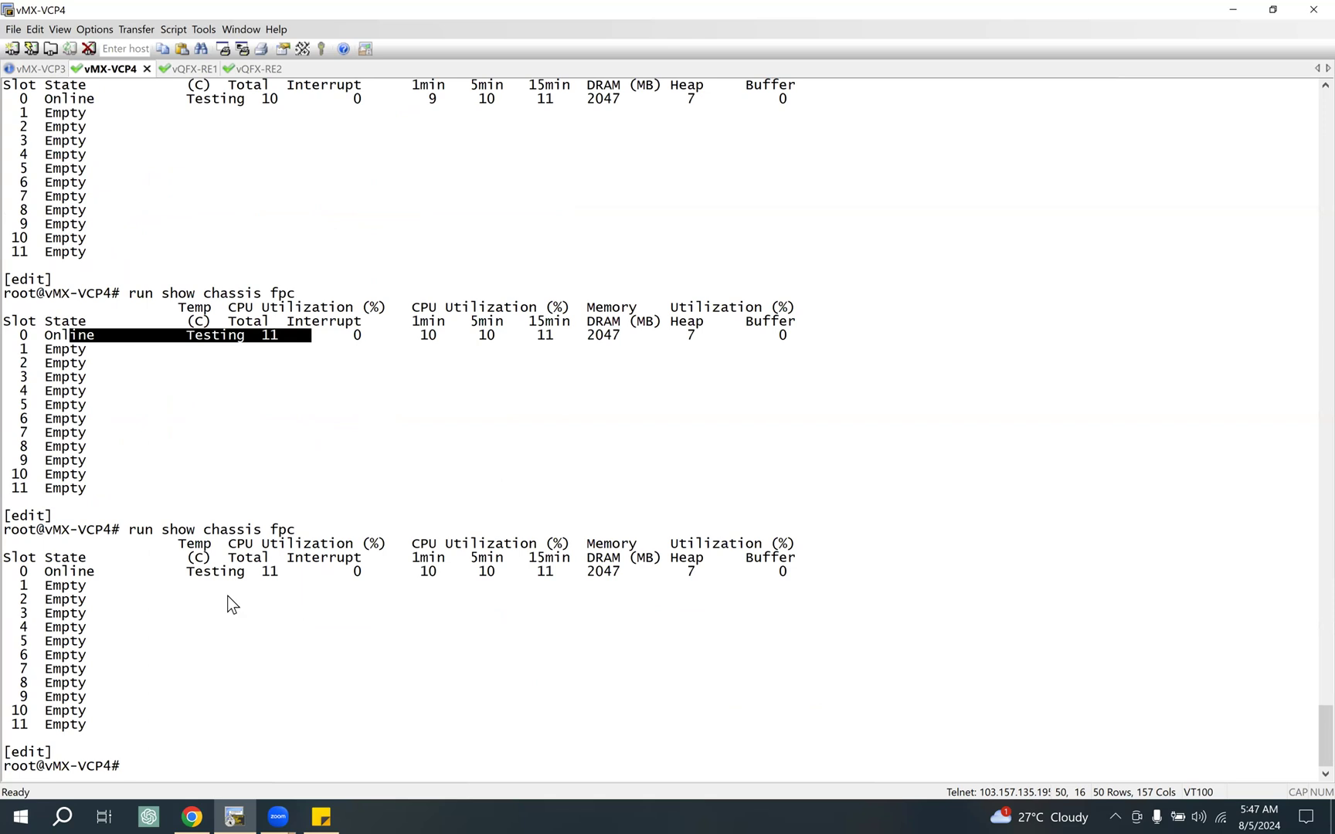
Step: Check the ongoing ping in the vMX-VCP3 session and review the trunk links in the EVE-NG topology
click(39, 69)
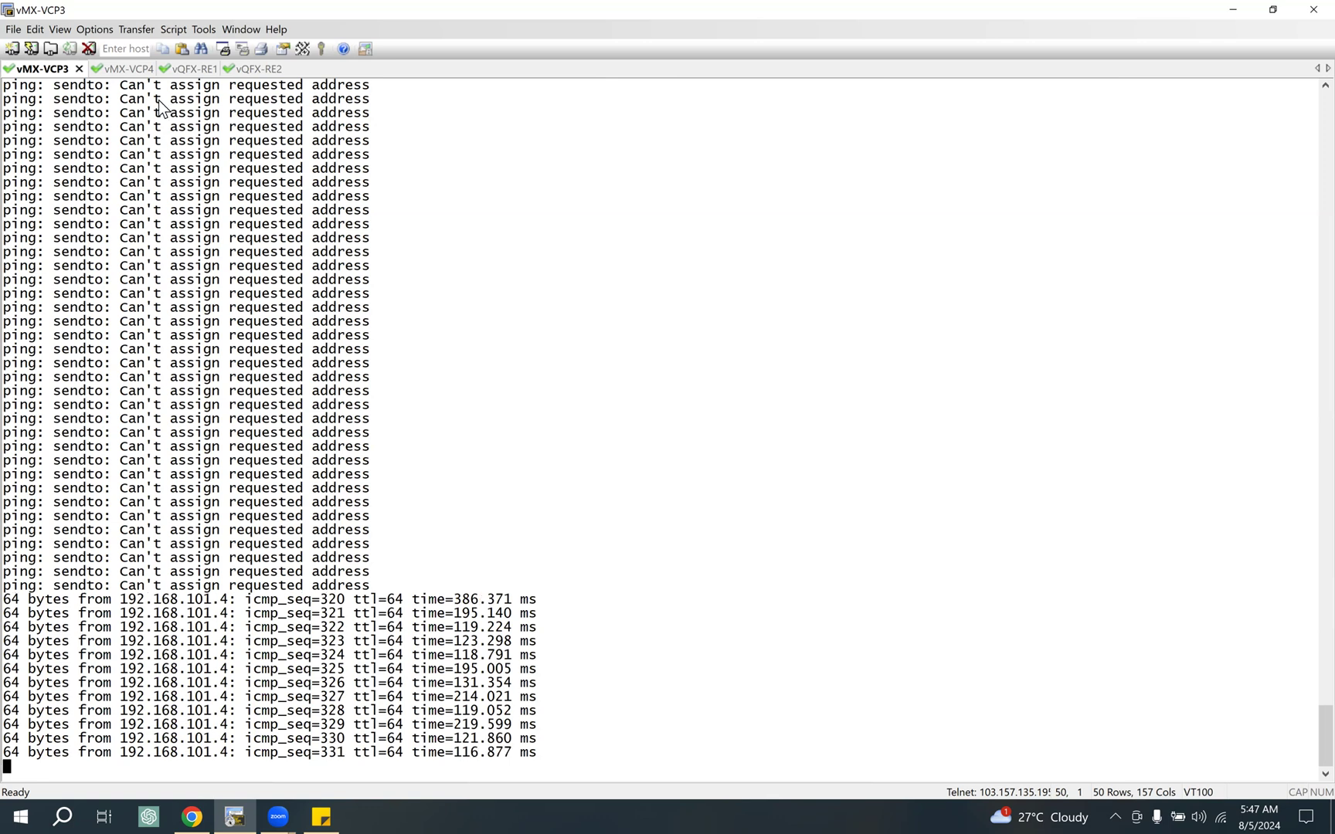
click(129, 69)
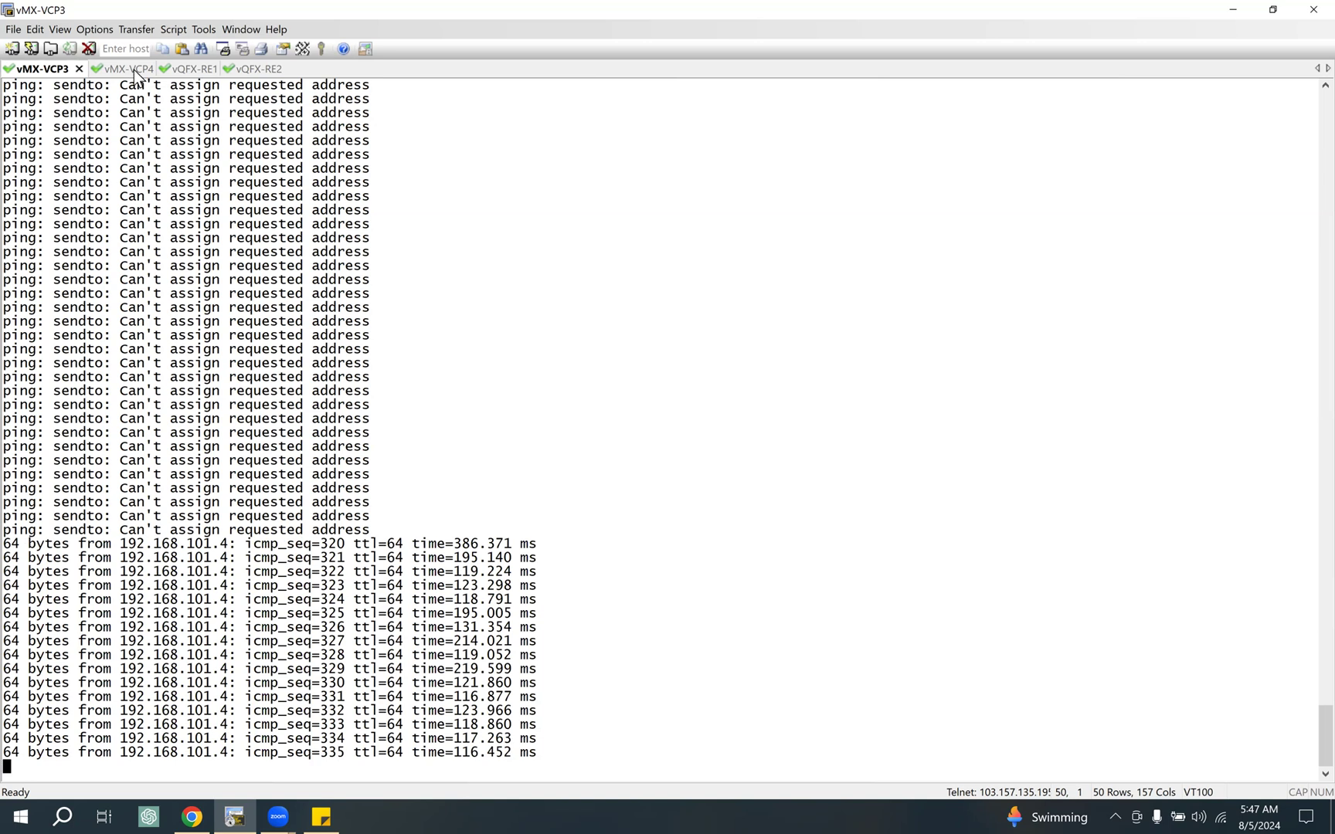
click(157, 71)
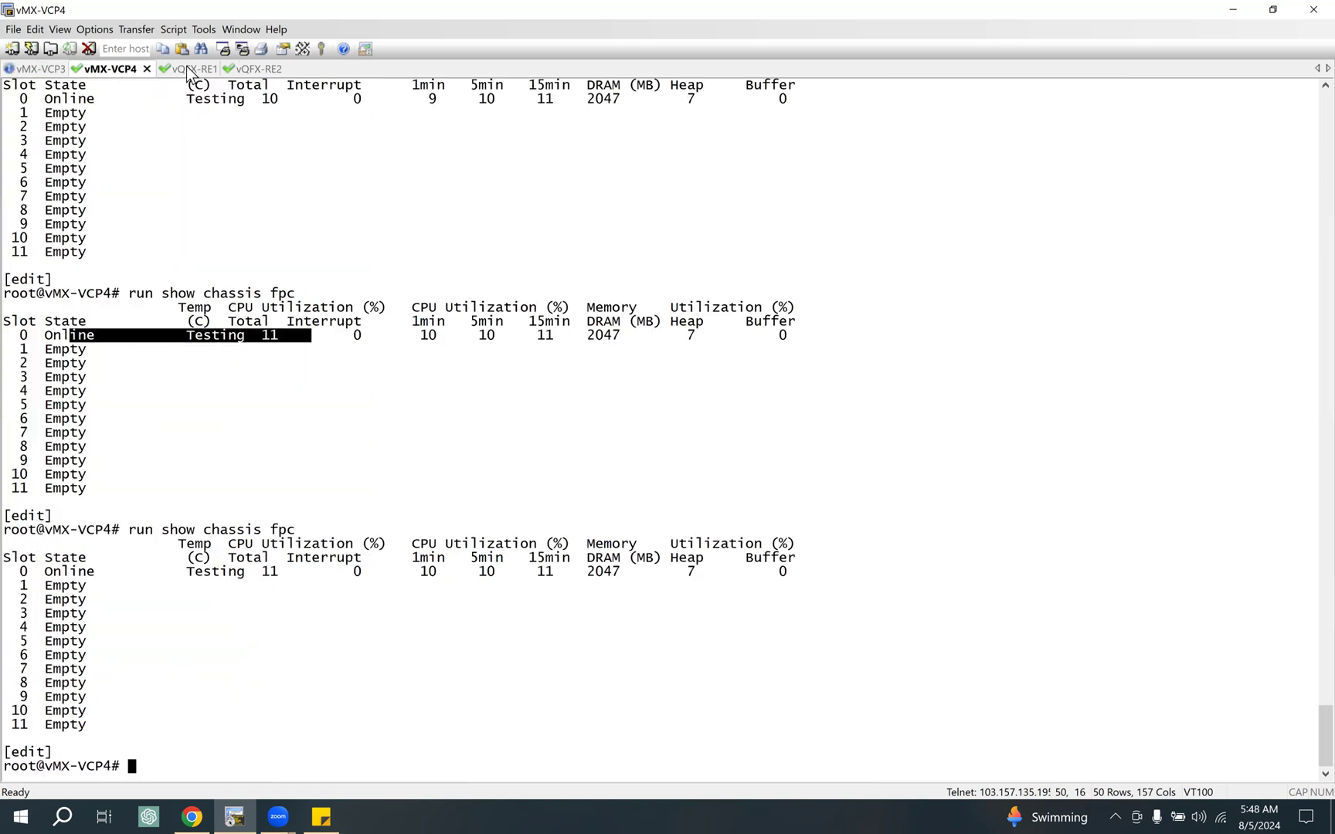
click(186, 70)
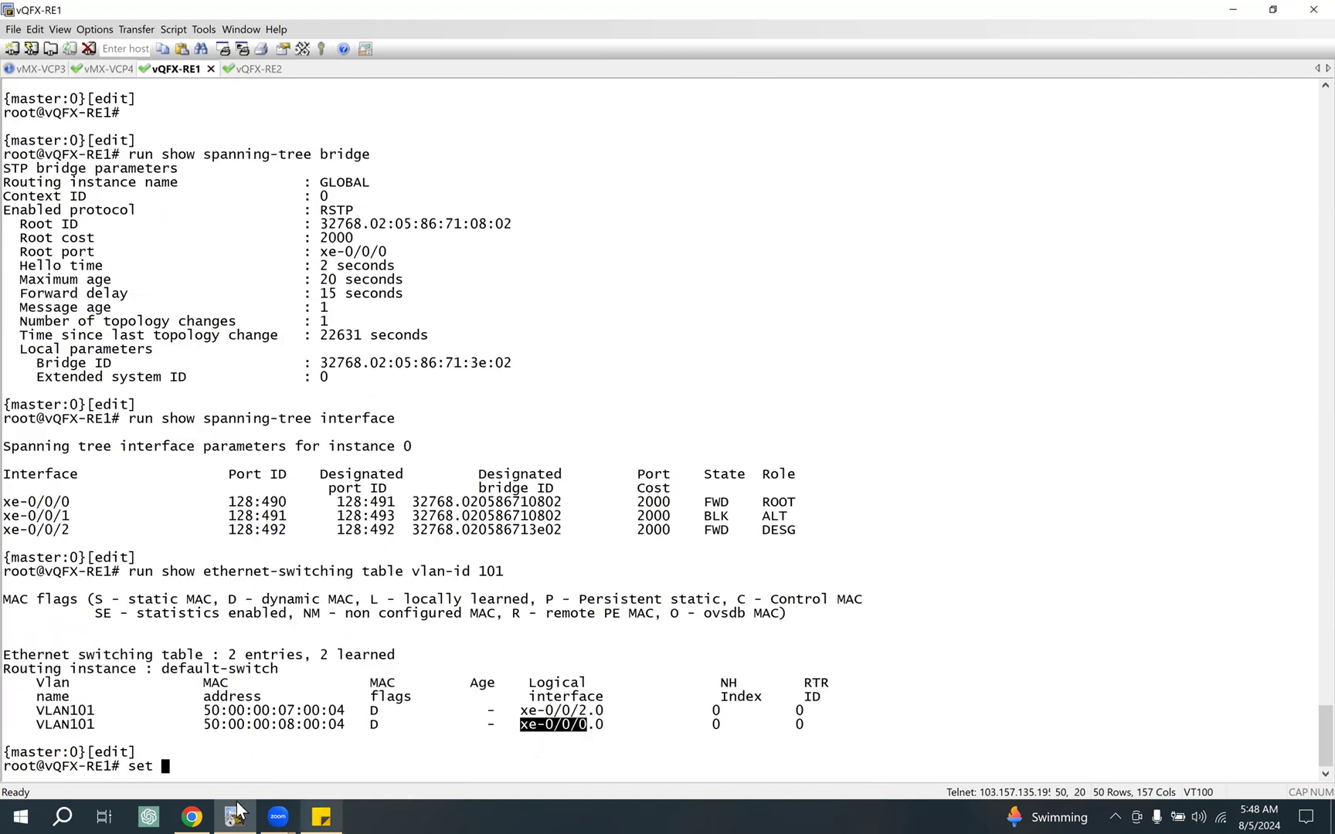
click(192, 816)
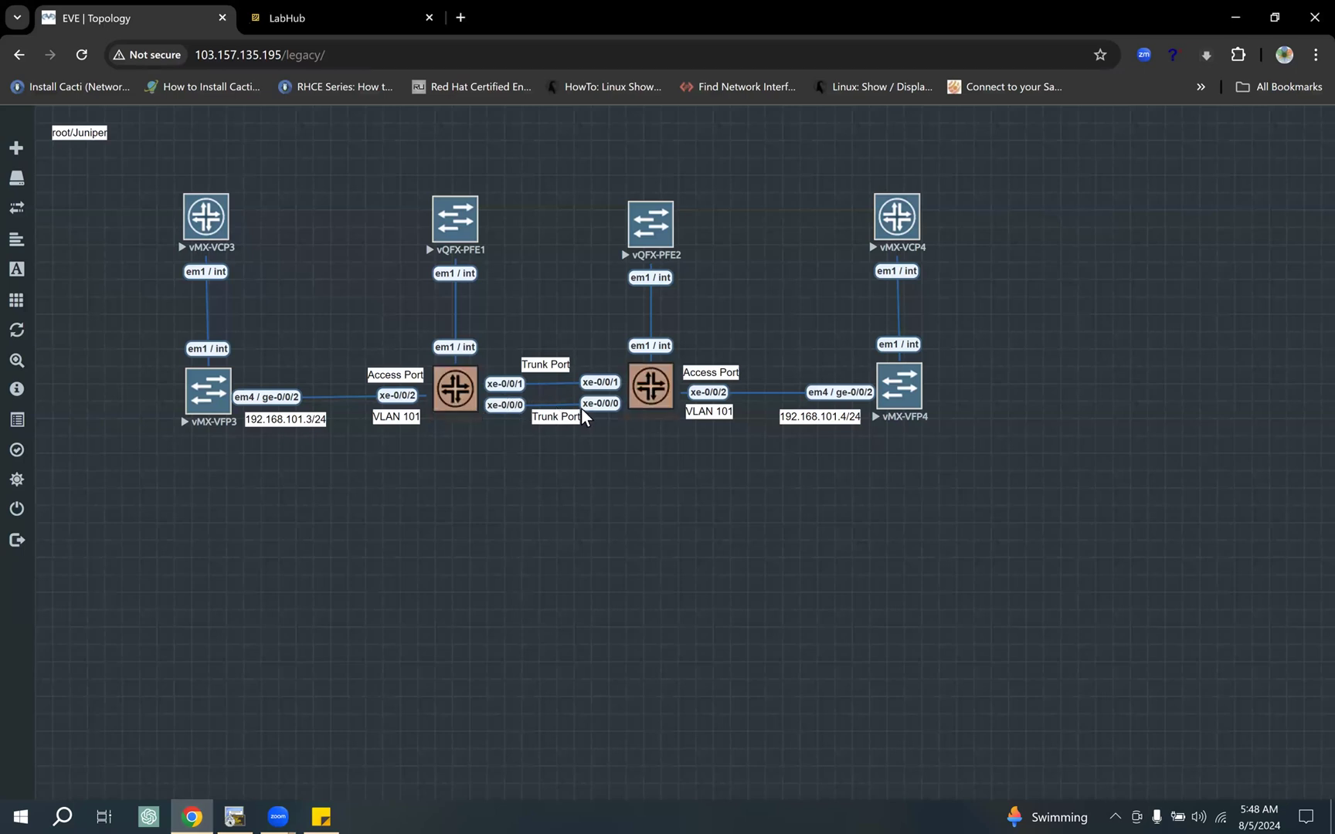
Step: Return to the vQFX-RE1 session in SecureCRT, complete the command as "set interfaces xe-0/0/0 disable" and commit it
click(234, 816)
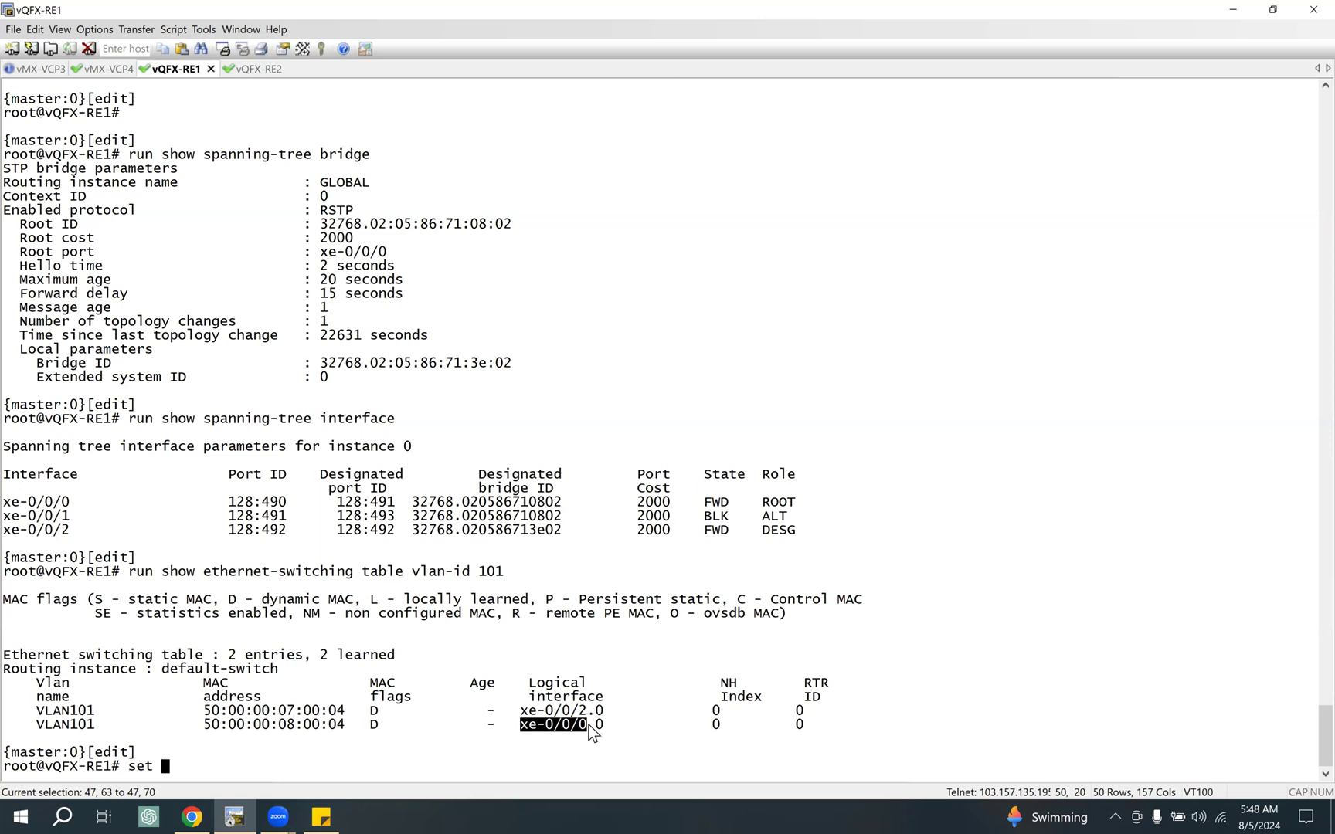
right_click(500, 529)
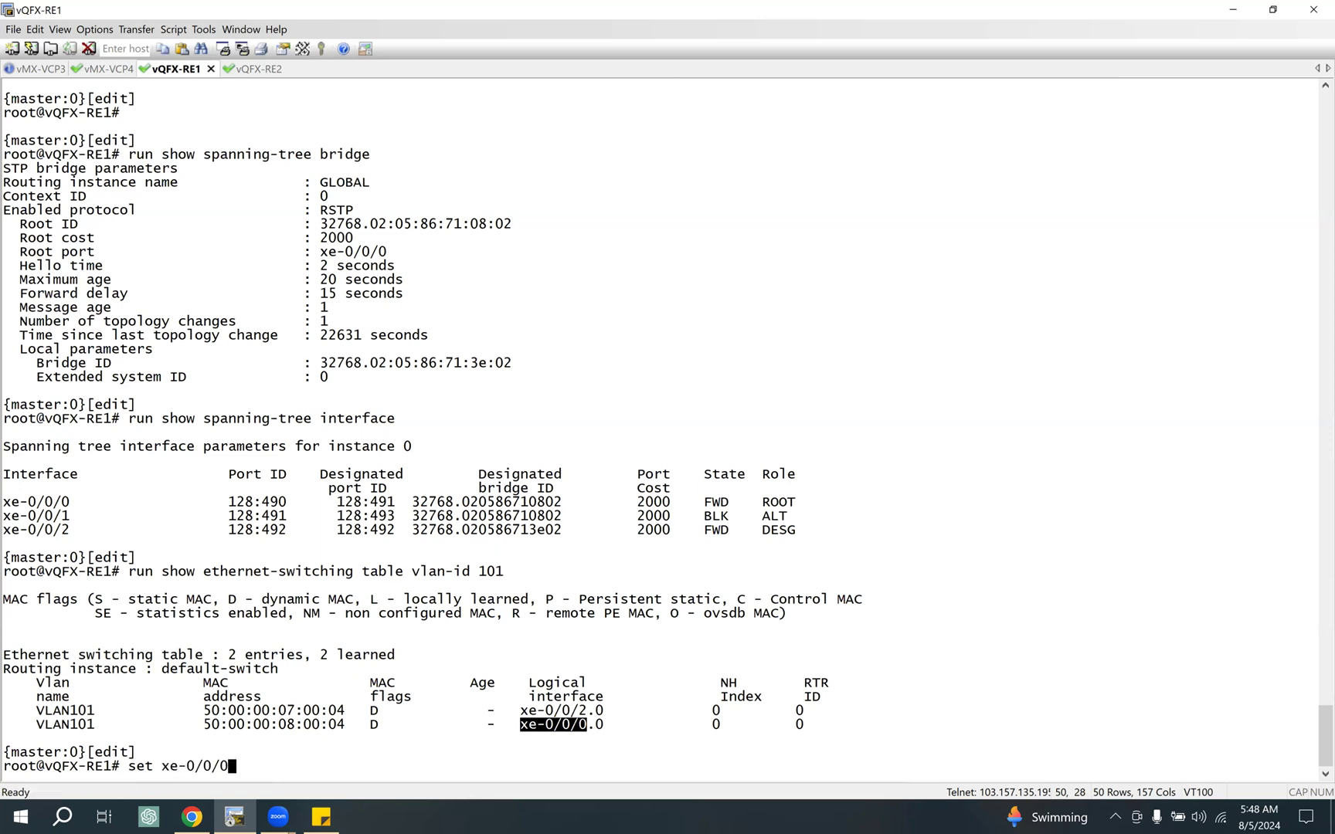
key(BackSpace)
key(BackSpace)
key(BackSpace)
key(BackSpace)
key(BackSpace)
key(BackSpace)
key(BackSpace)
text(interfaces xe-0/0/0 di)
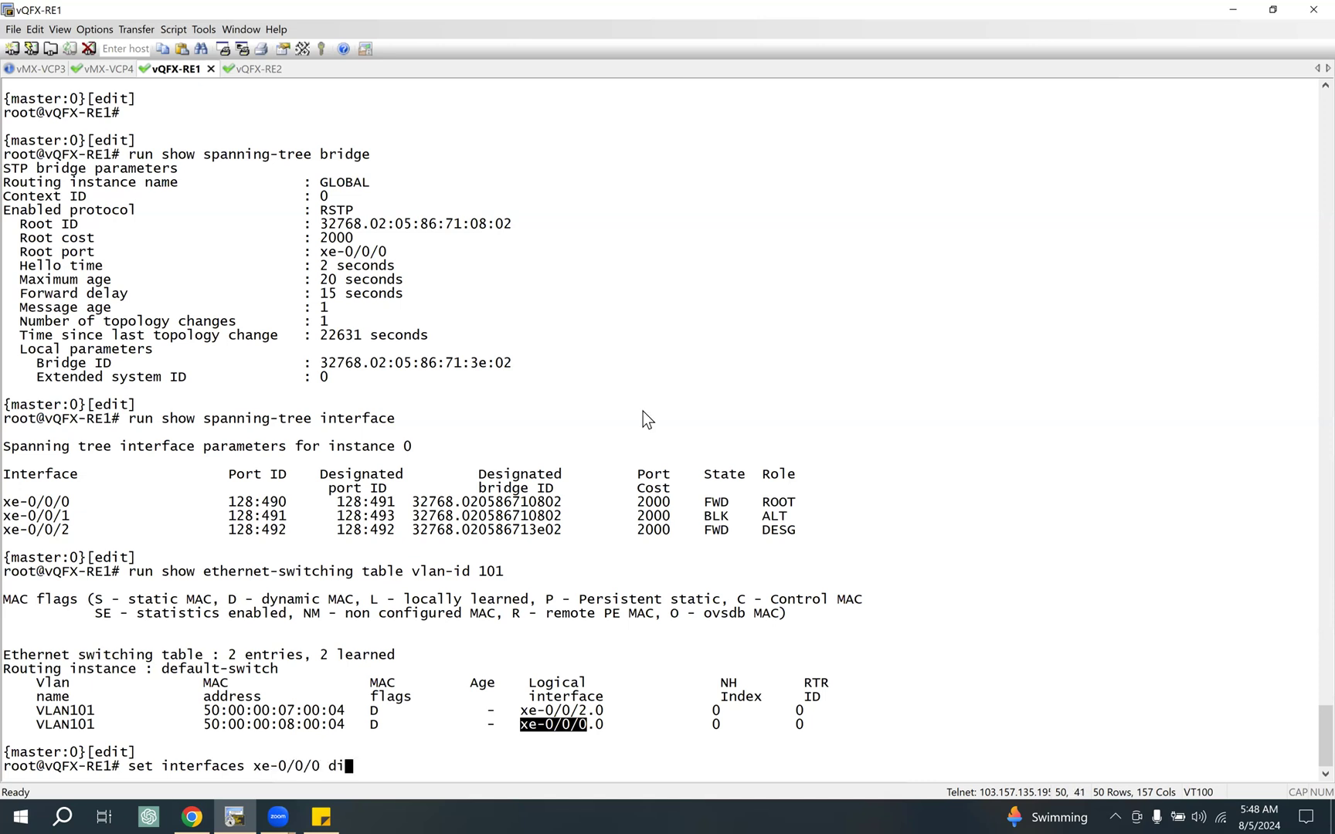
text(sable)
key(Return)
text(commit)
key(Return)
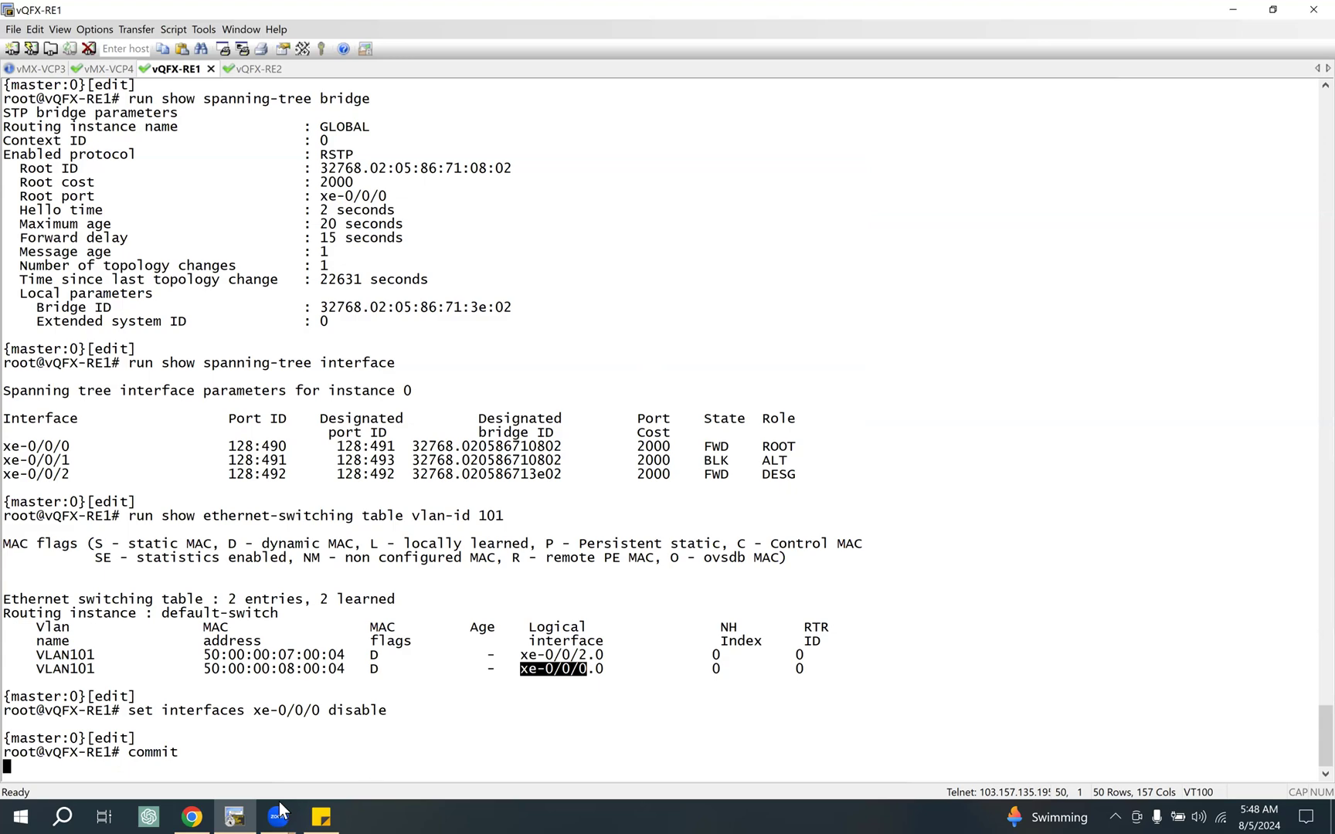
Step: Review the trunk ports in the EVE-NG topology, then check the ongoing ping in SecureCRT's vMX-VCP3 session
click(193, 813)
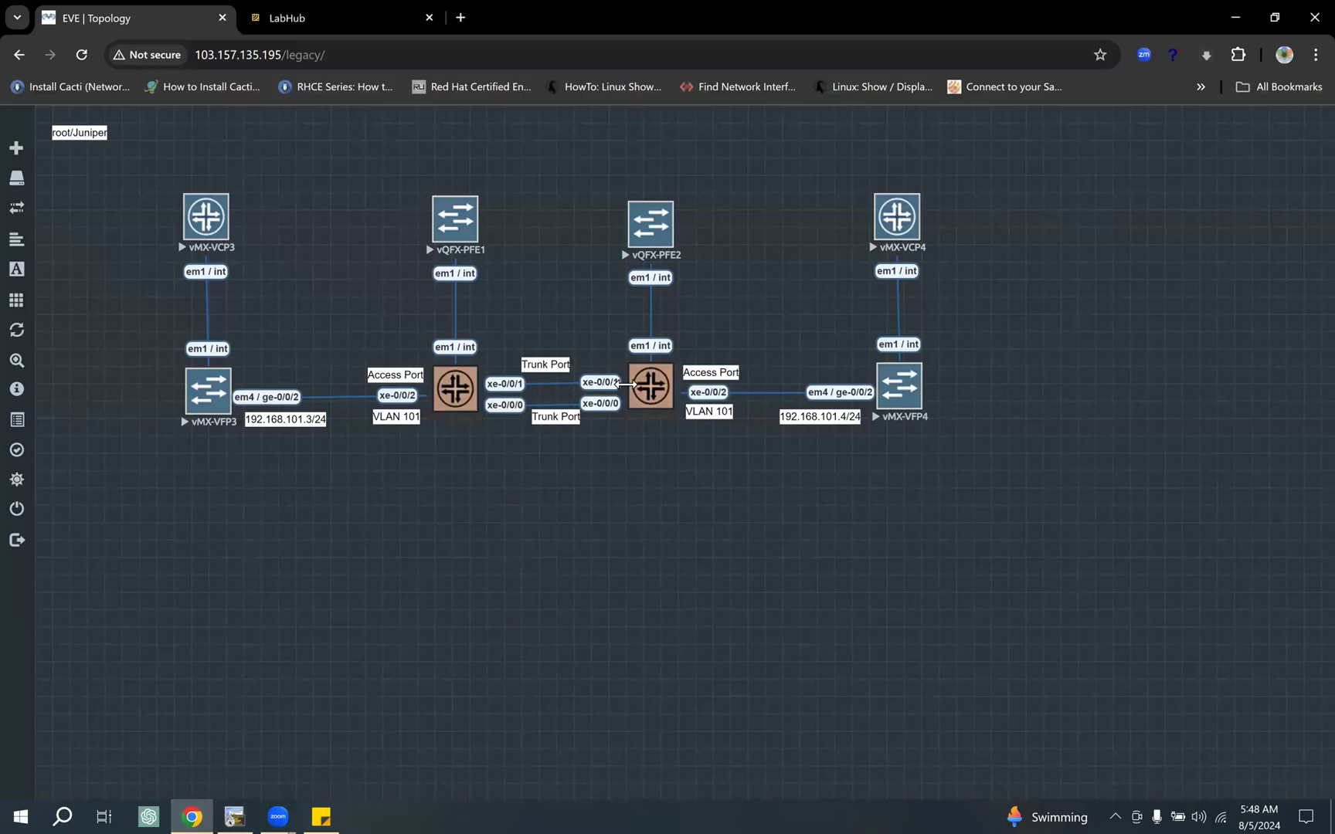
key(alt+Tab)
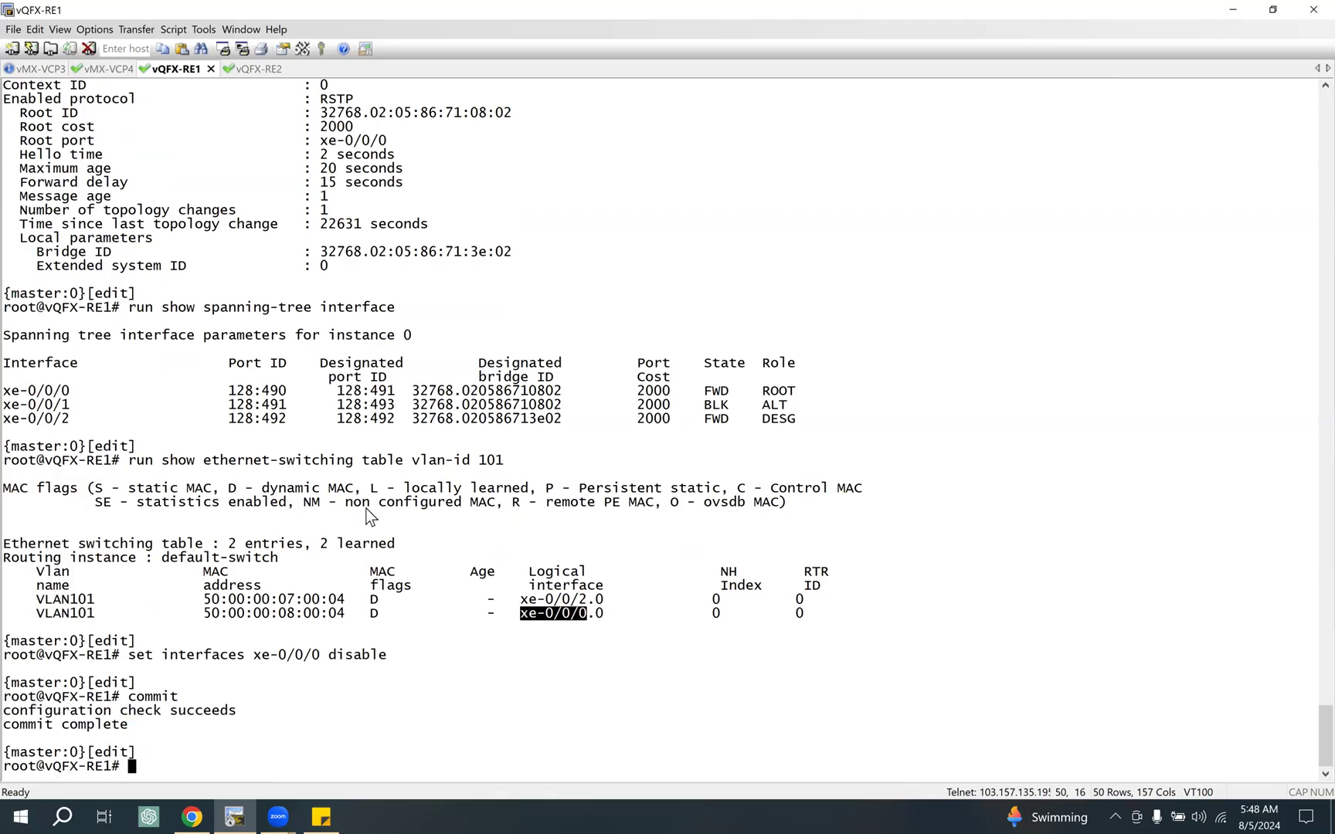
click(43, 70)
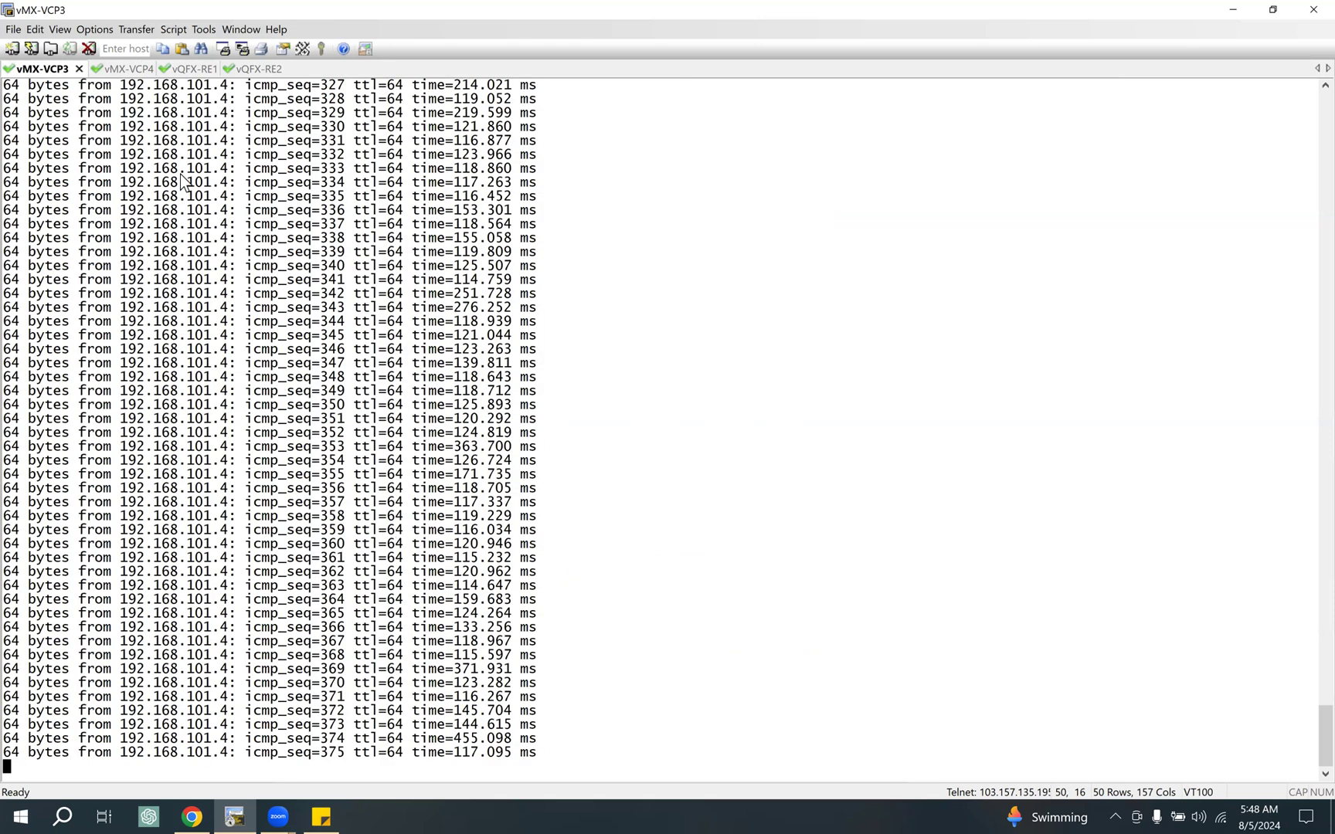
Step: Reuse the earlier command "run show ethernet-switching table vlan-id 101" to display the MAC table on vQFX-RE1
click(186, 70)
drag(130, 461, 539, 460)
right_click(600, 447)
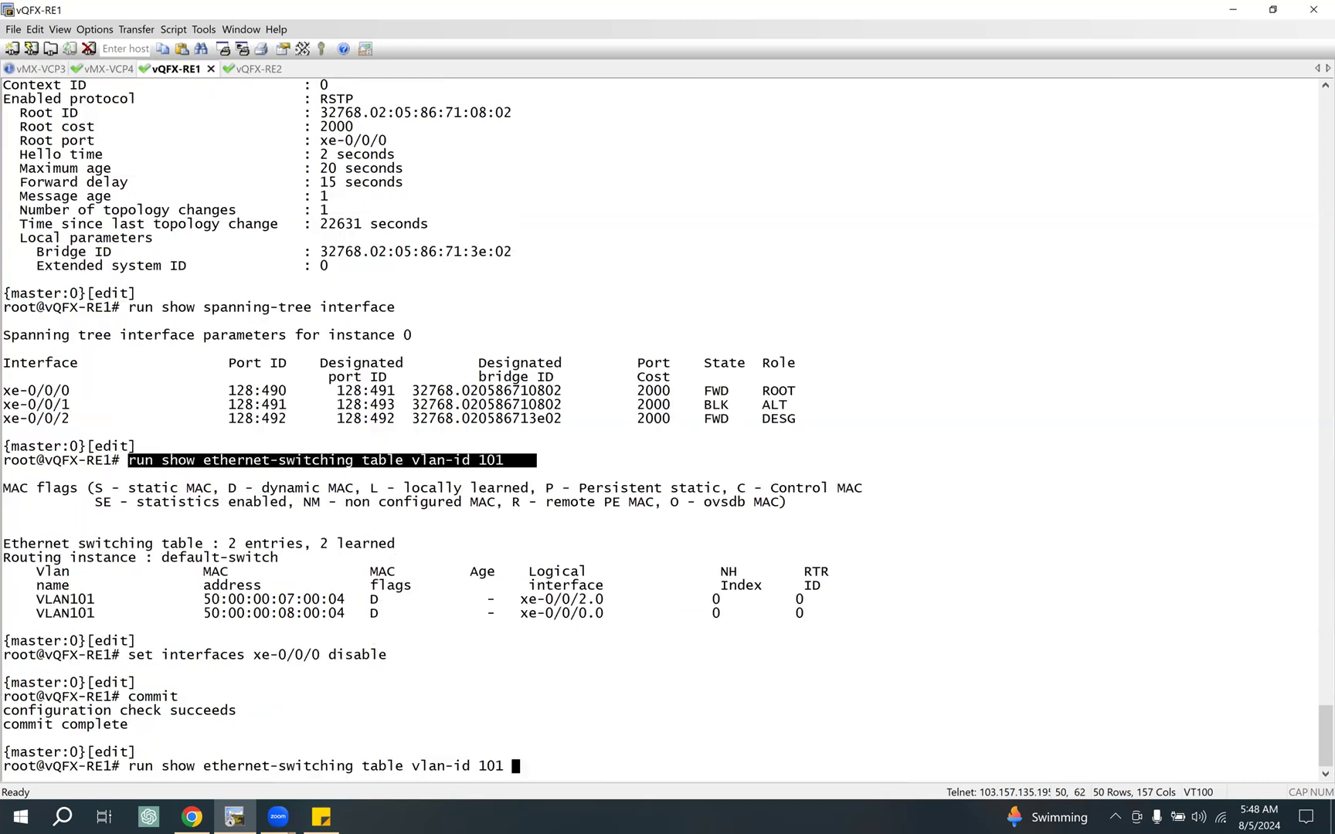
key(Return)
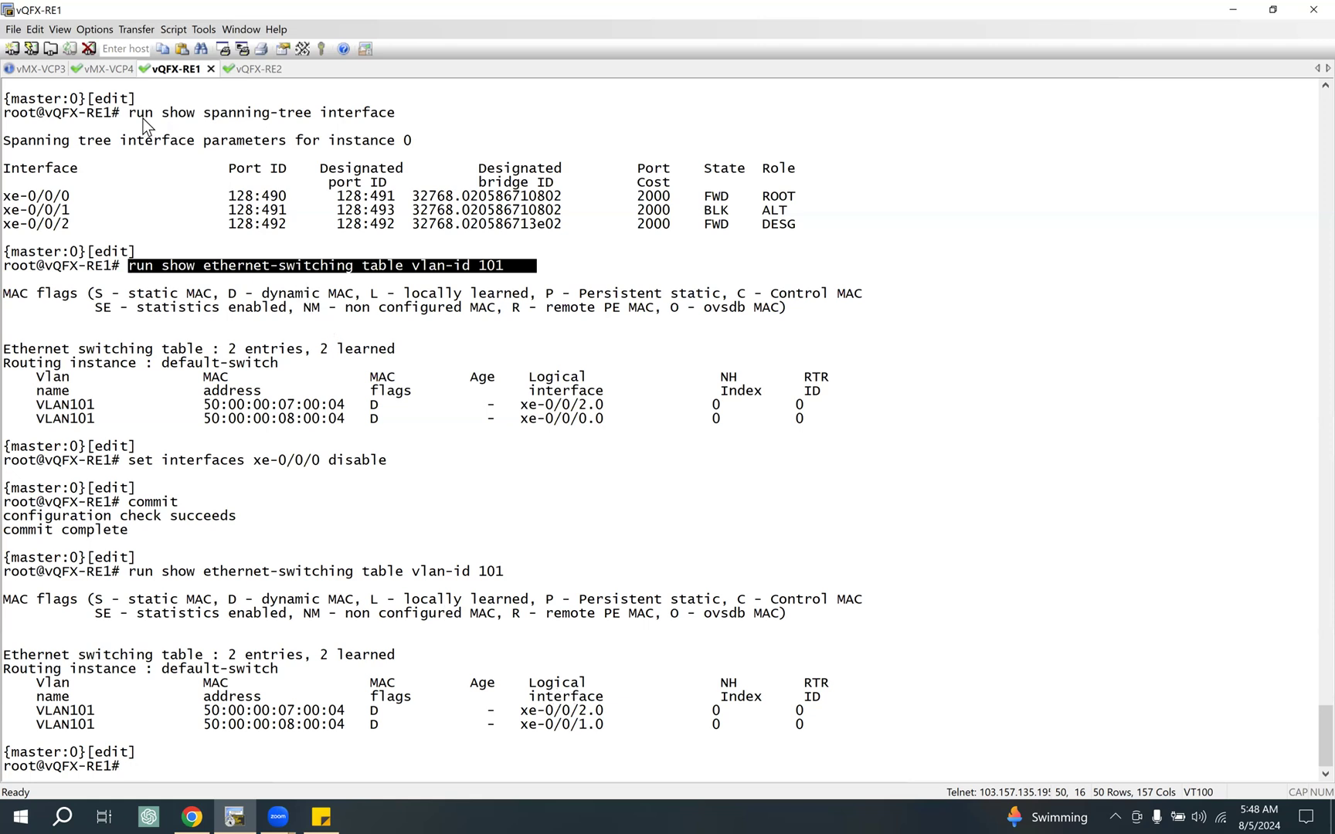
Step: Run "run show spanning-tree interface" twice on vQFX-RE1 and highlight the xe-0/0/0 row in the latest output
drag(129, 113, 400, 116)
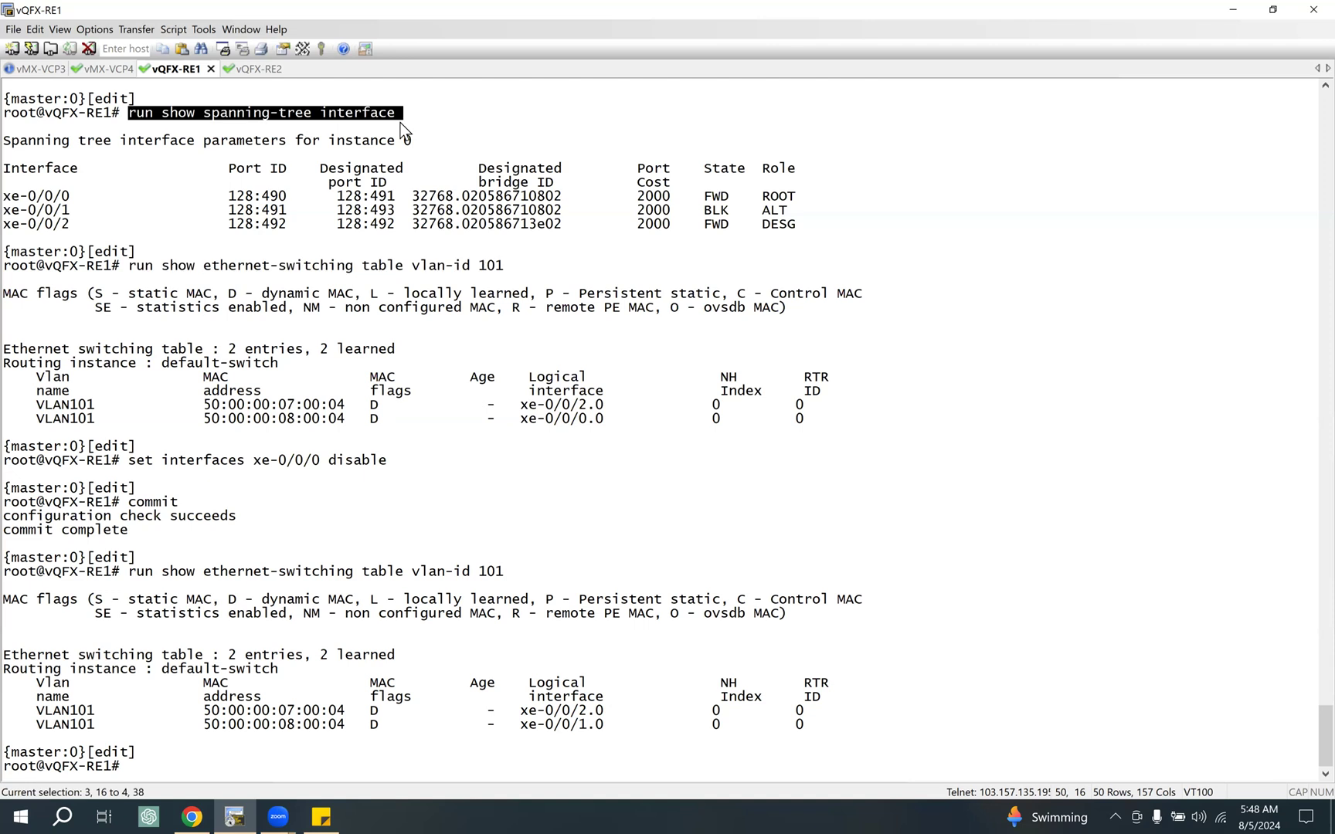
right_click(485, 179)
key(Return)
key(Up)
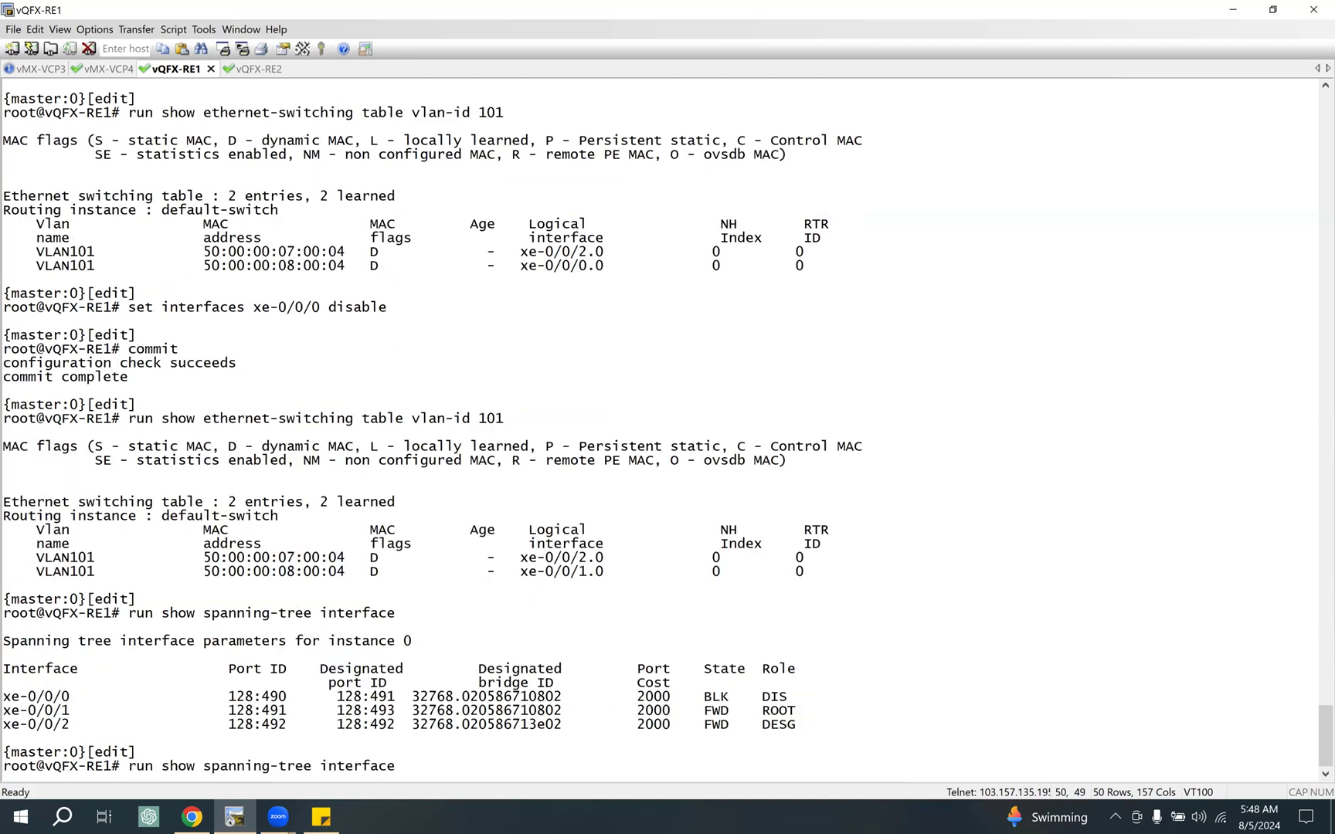
key(Return)
drag(64, 699, 743, 692)
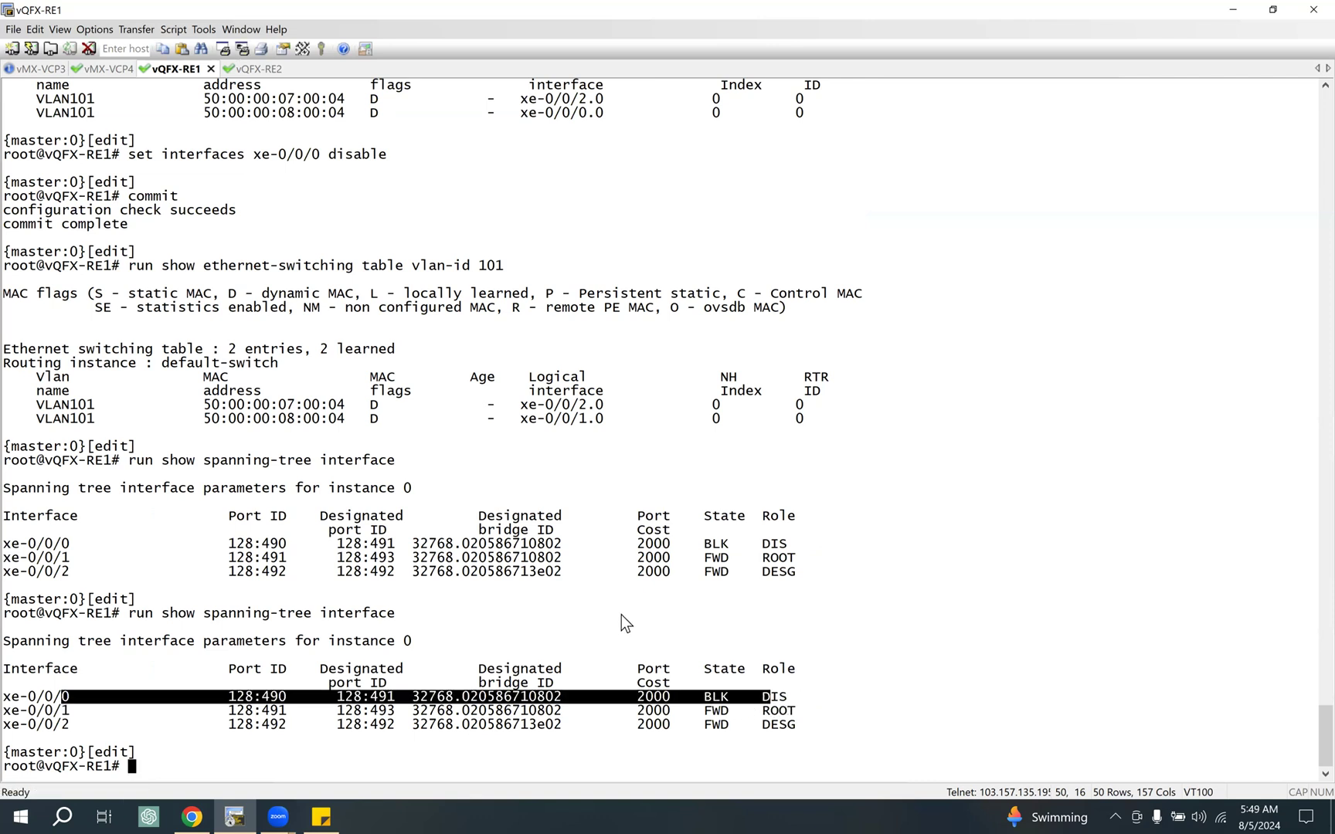
Step: Repeat the spanning-tree interface check on vQFX-RE1, highlighting the role and state of xe-0/0/0 between runs
key(Up)
key(Return)
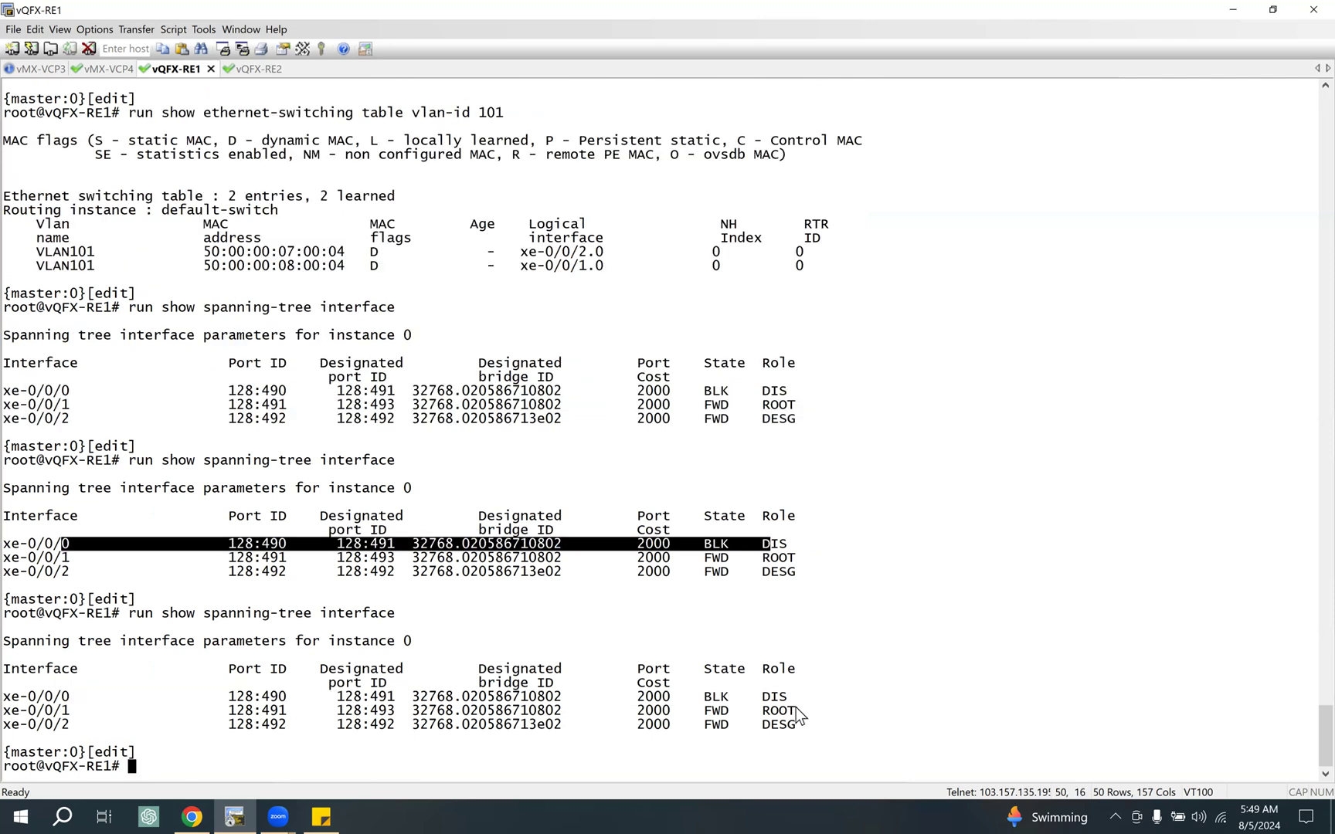
double_click(771, 697)
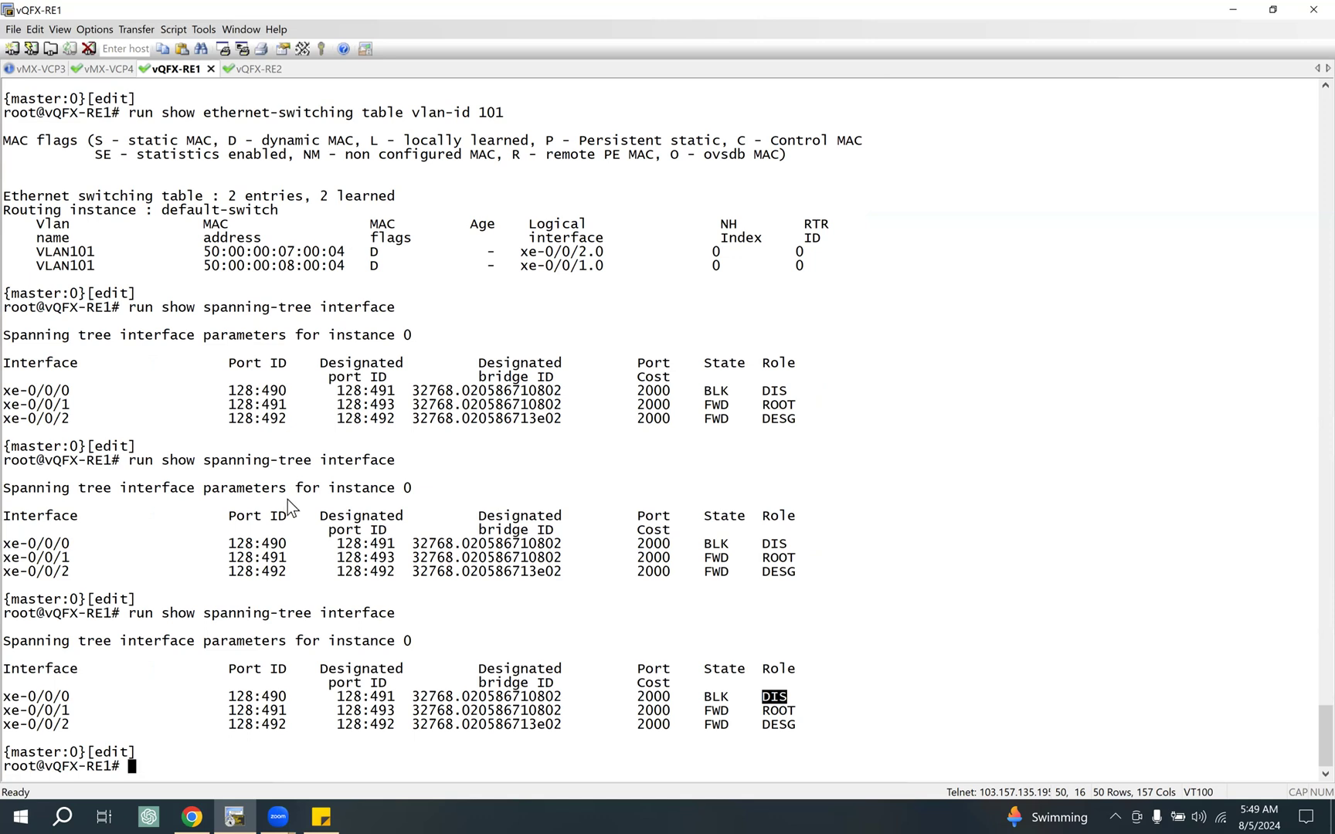
drag(729, 696, 695, 698)
key(Up)
key(ctrl+a)
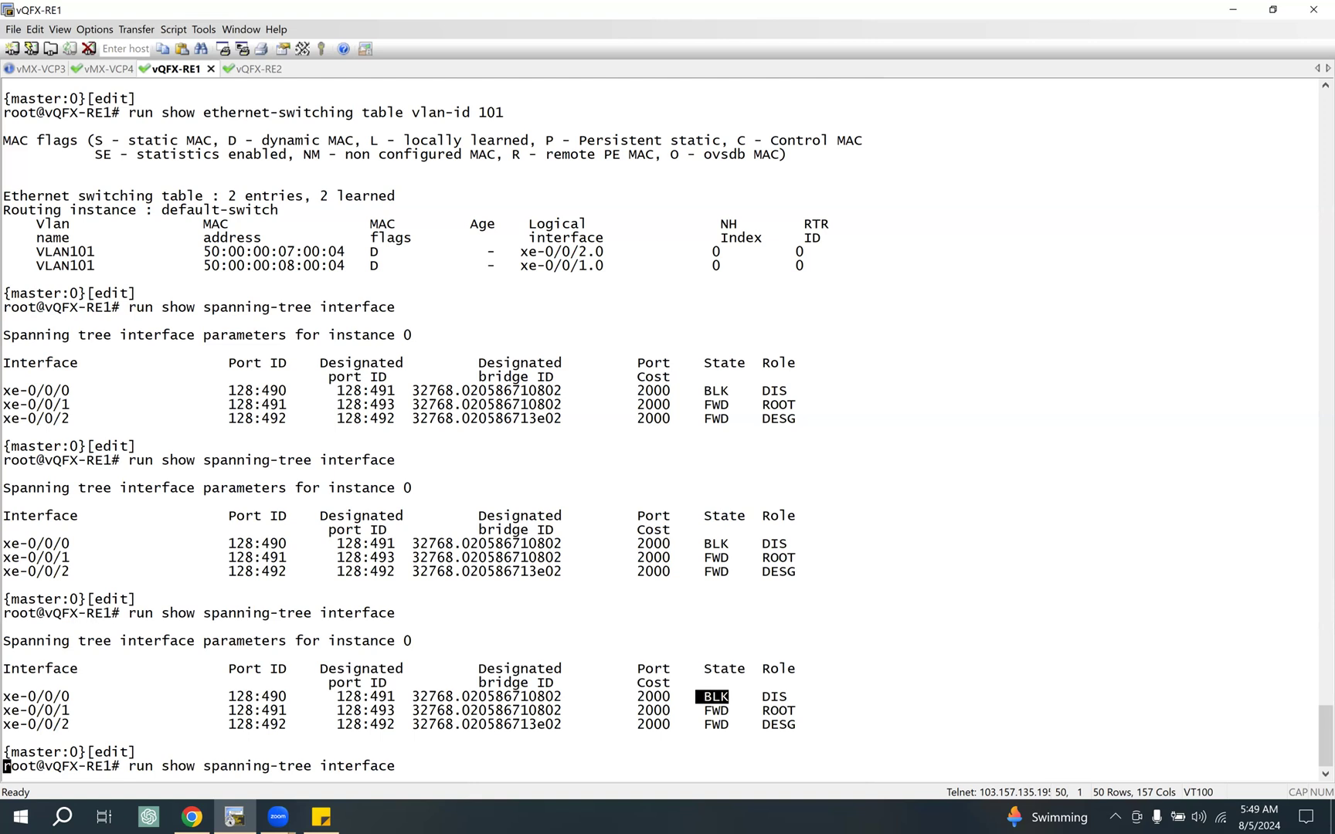
key(Return)
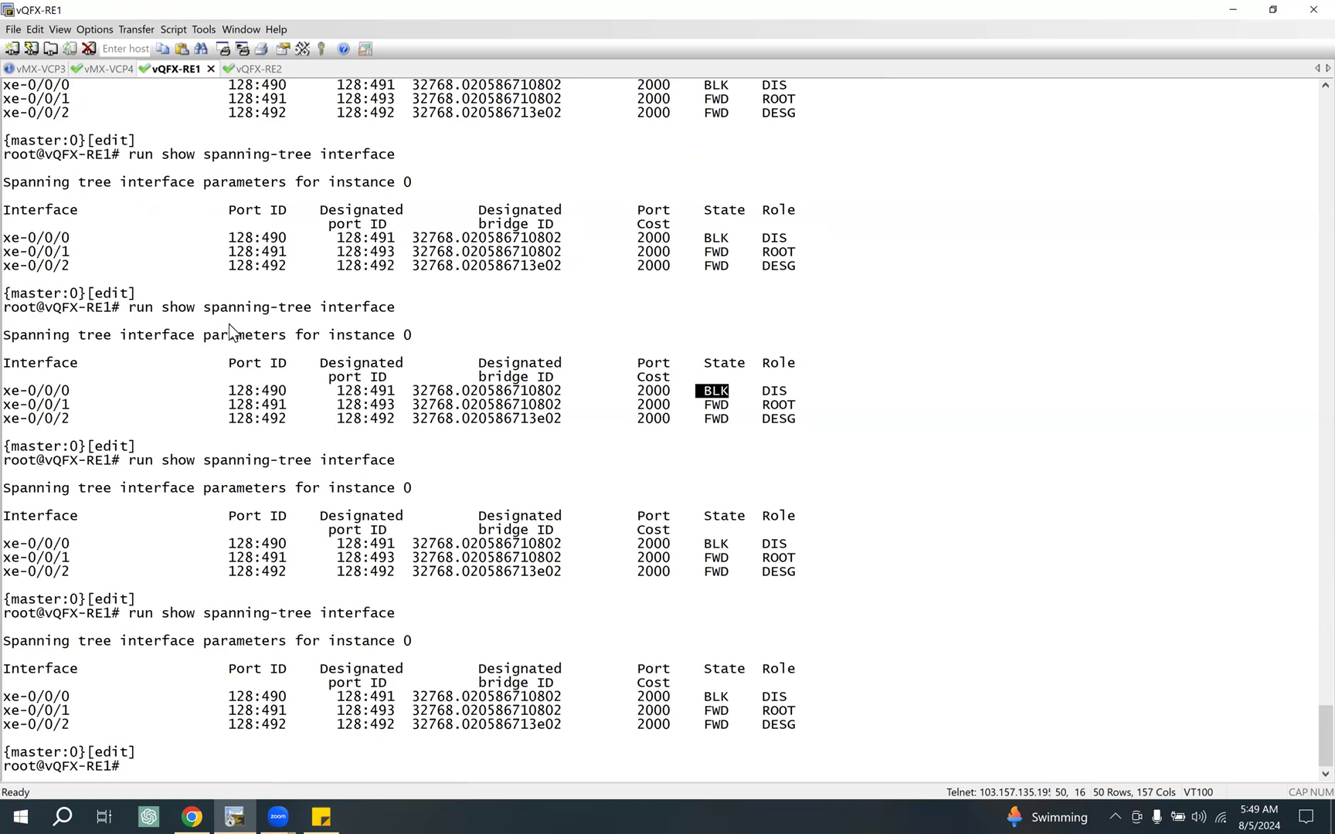
Step: Review the ping output in vMX-VCP3 and the FPC output in vMX-VCP4, then switch to the EVE-NG topology
click(40, 68)
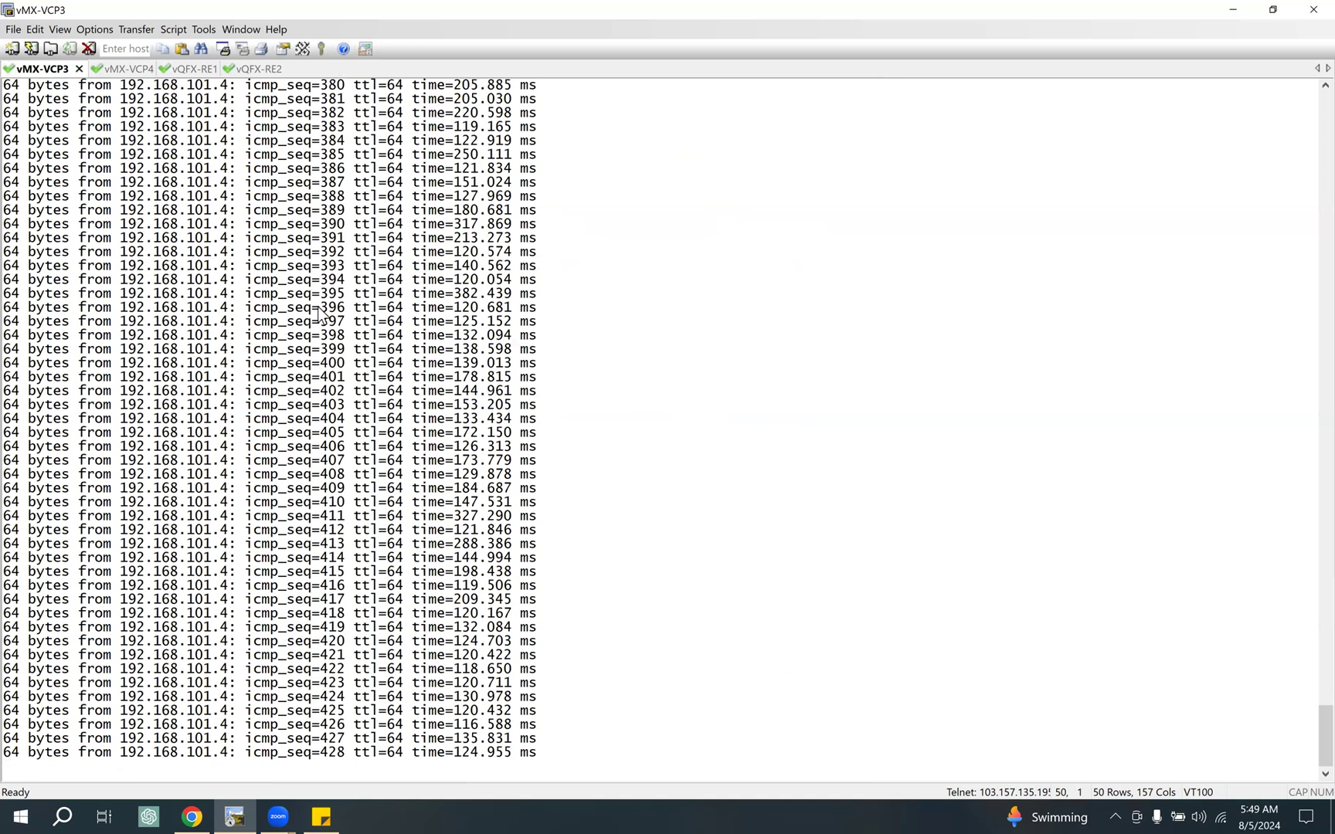
click(126, 66)
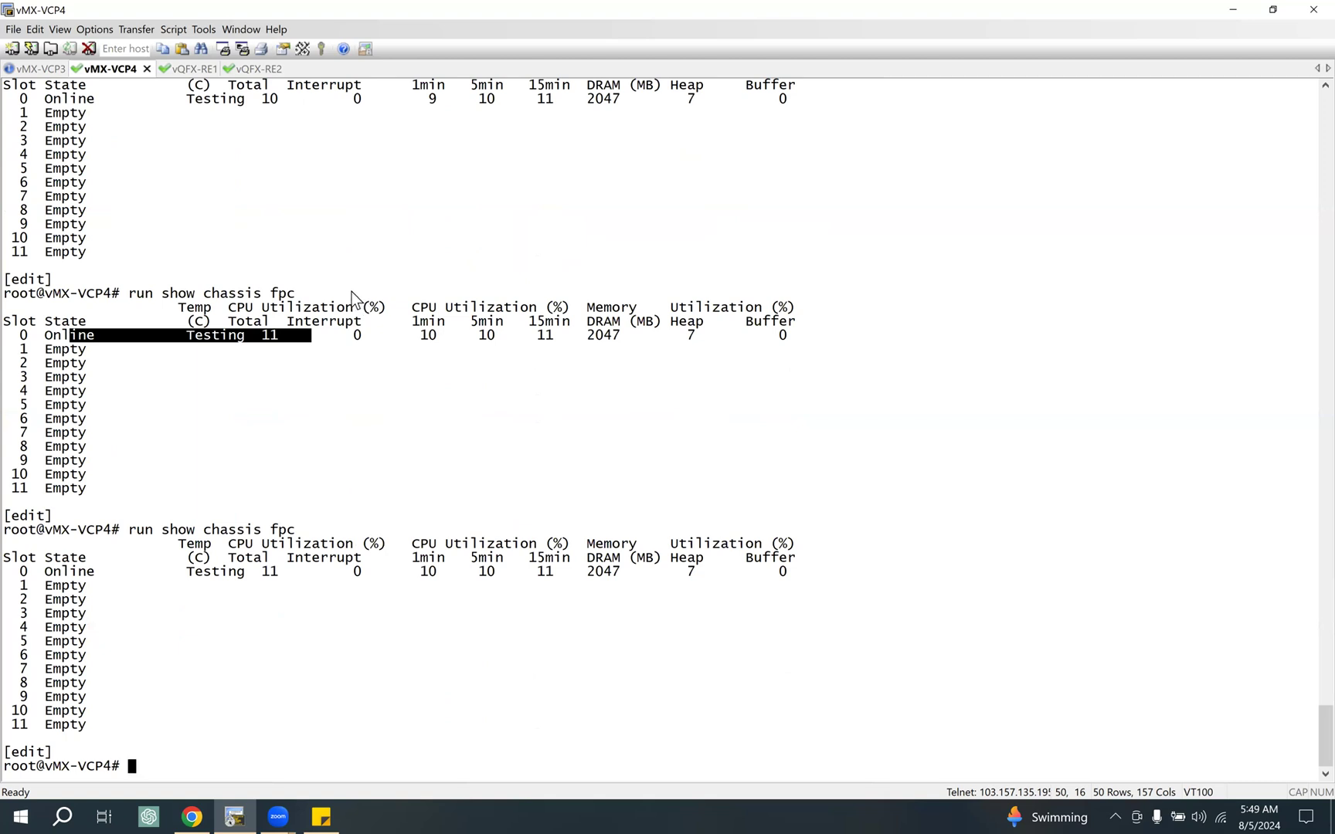
click(192, 815)
Step: Open the sticky note with the session outline and highlight its items on adding Juniper vMX and vQFX
click(320, 815)
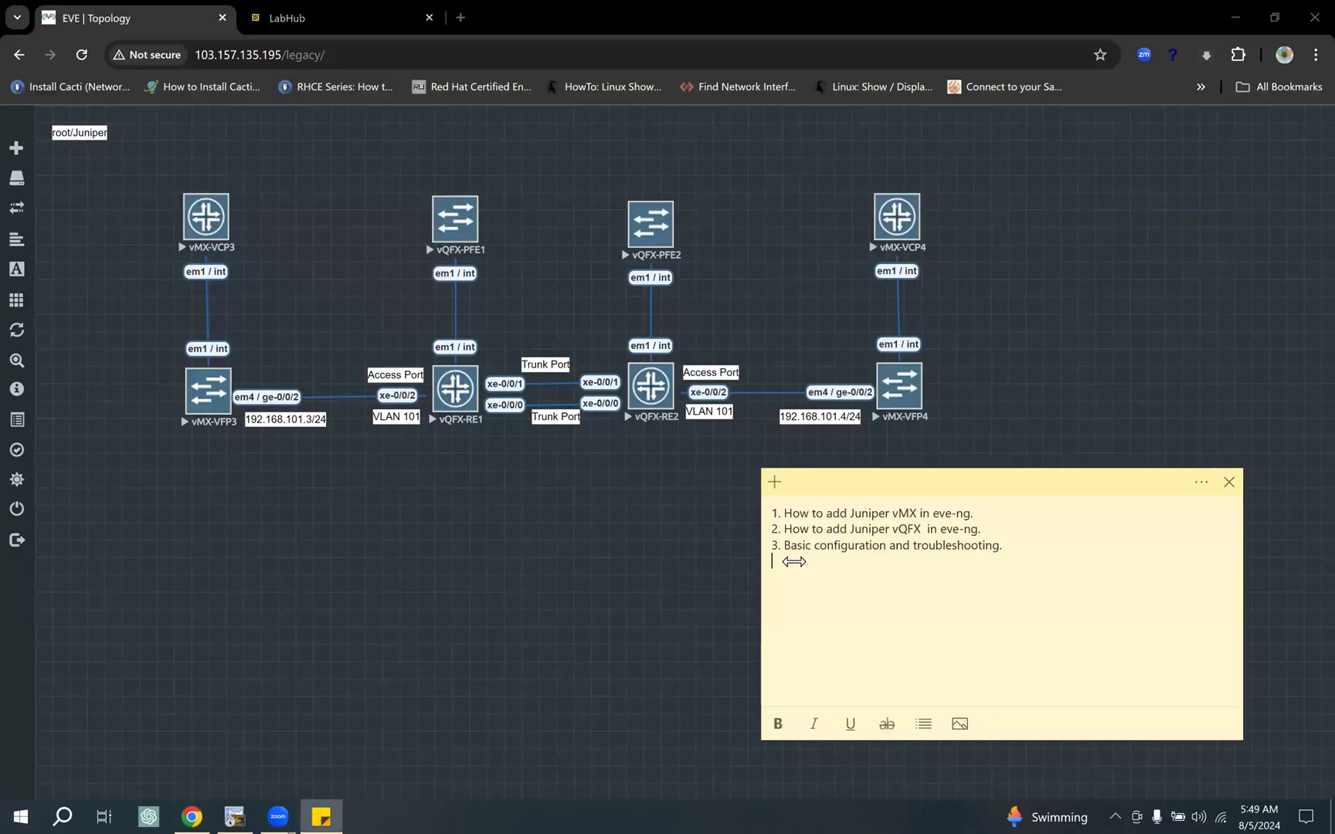
drag(975, 513, 872, 513)
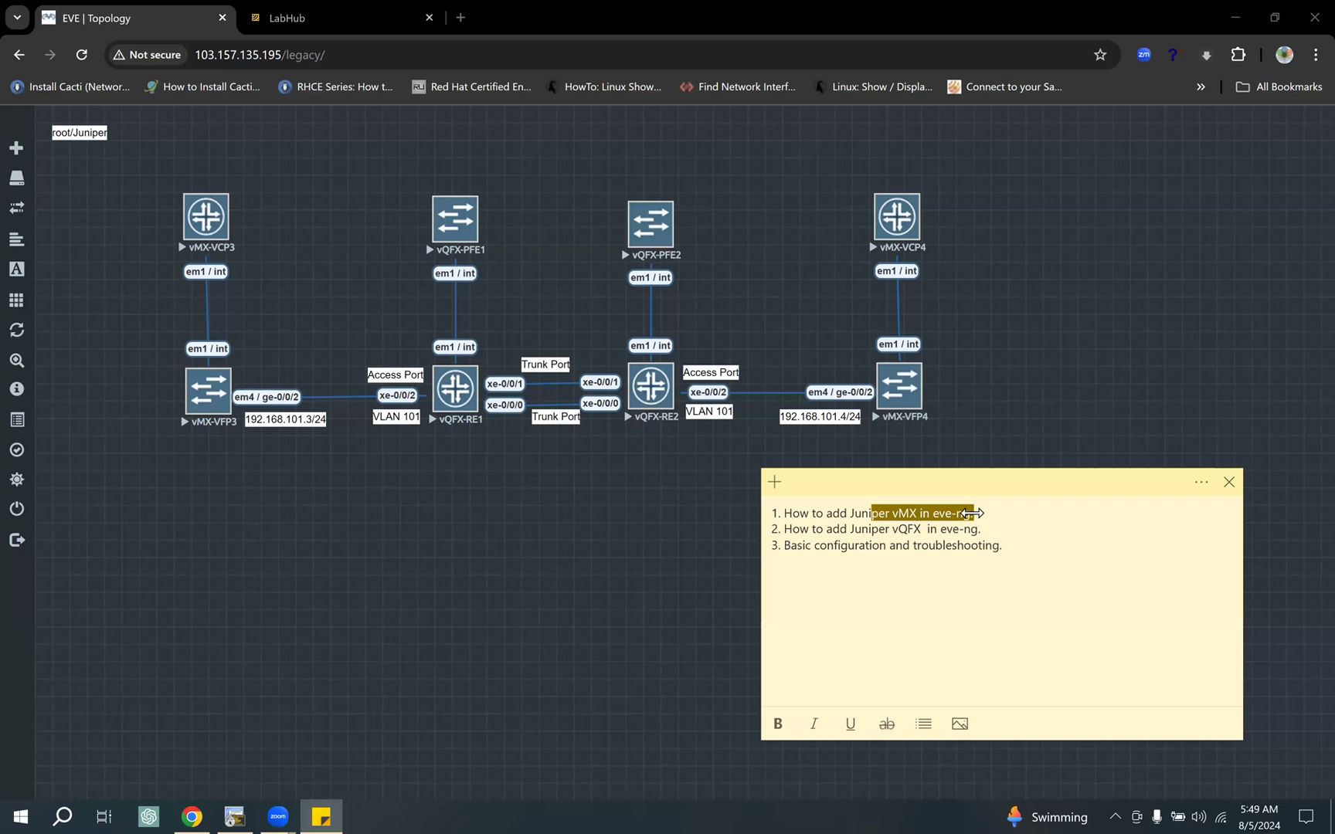
click(890, 530)
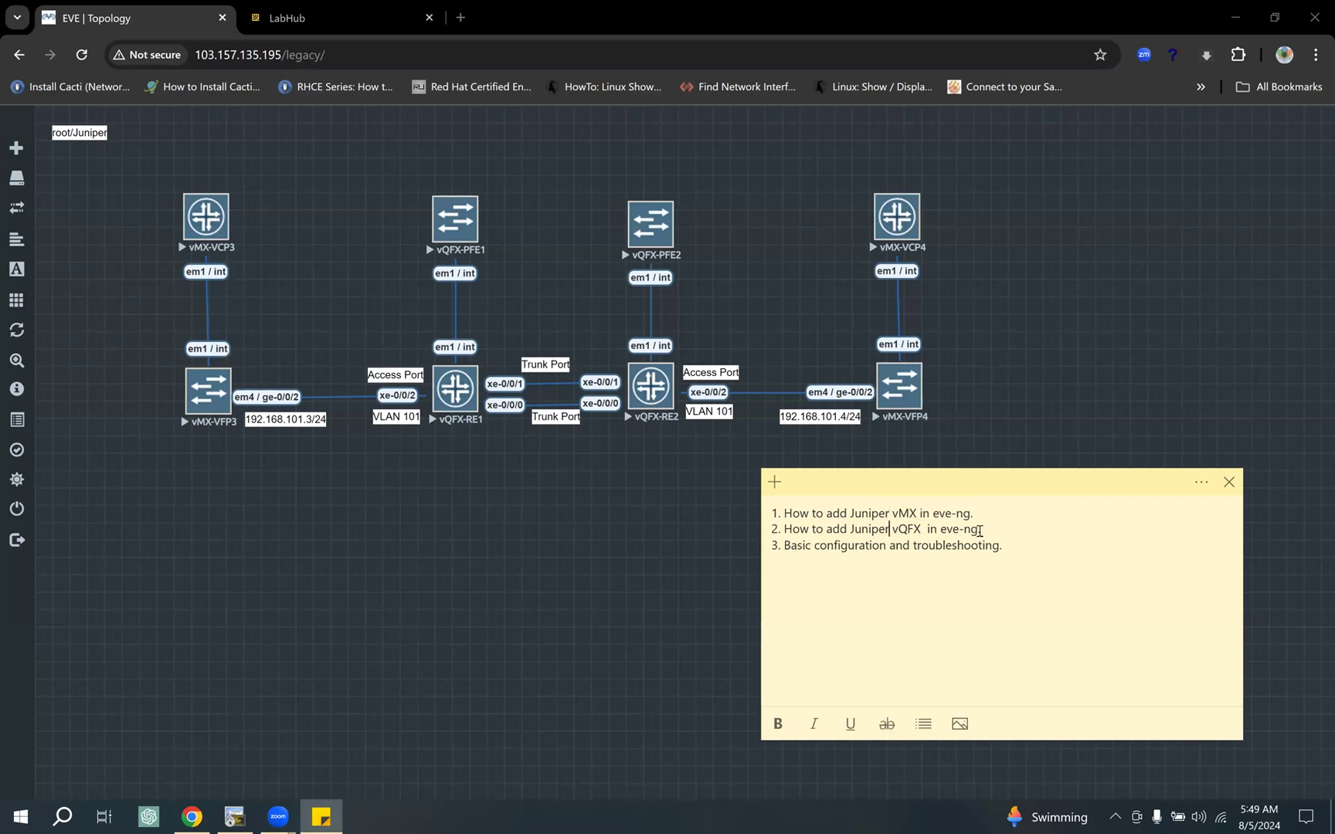
key(shift+End)
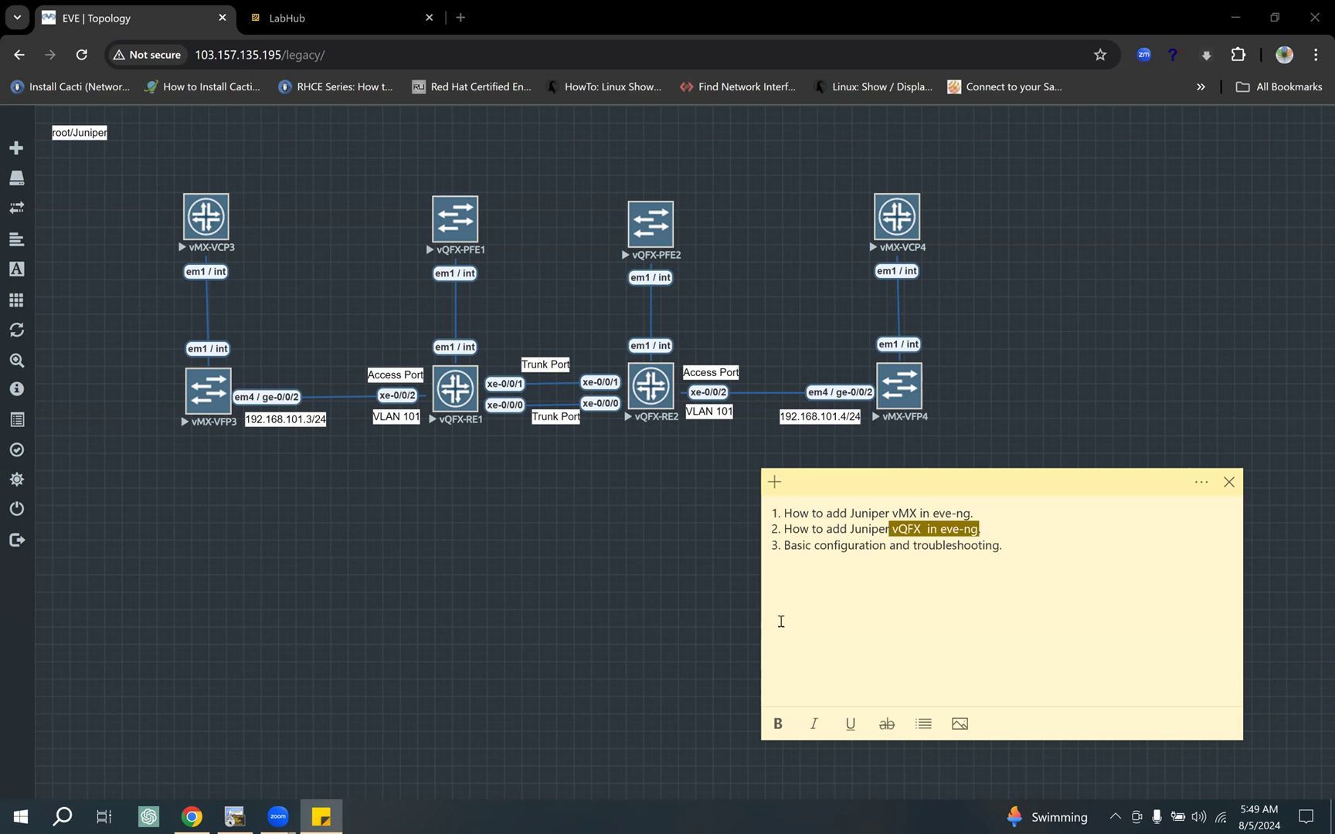